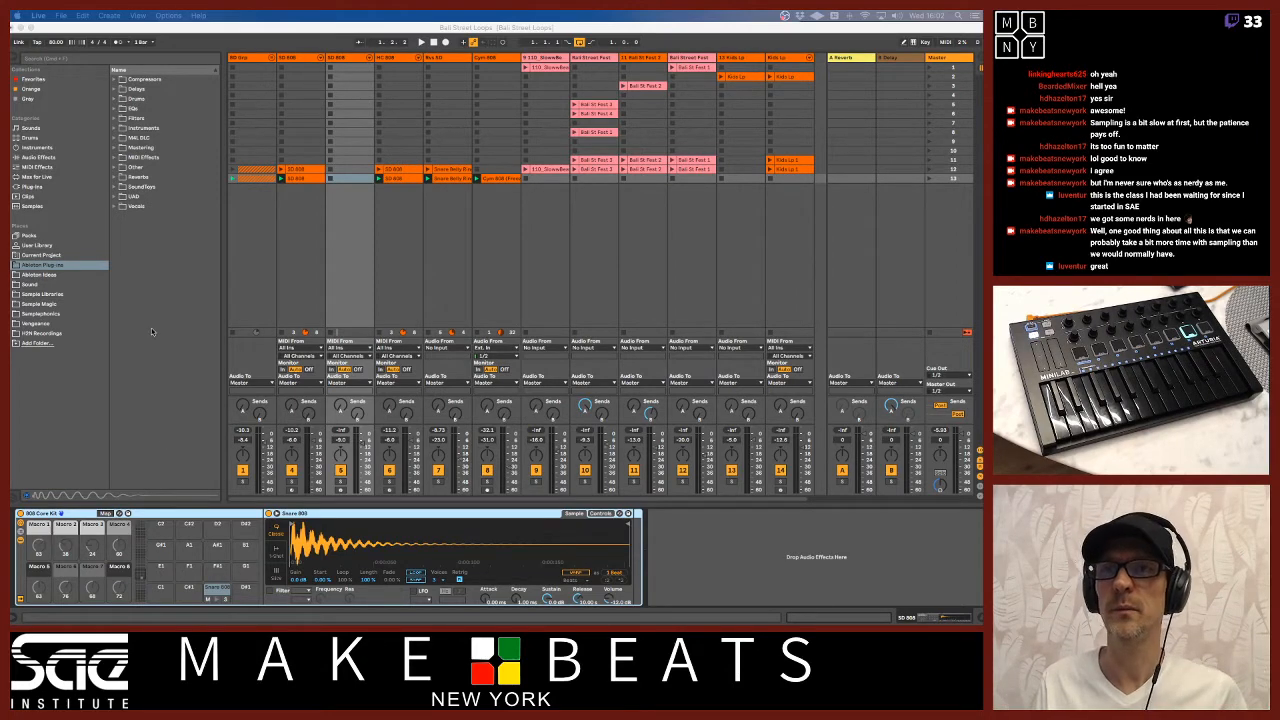
Open the snare folder inside the drum hits of SM45 - Analogue House in the Sample Magic library
{"action": "left_click", "coordinate": [43, 194]}
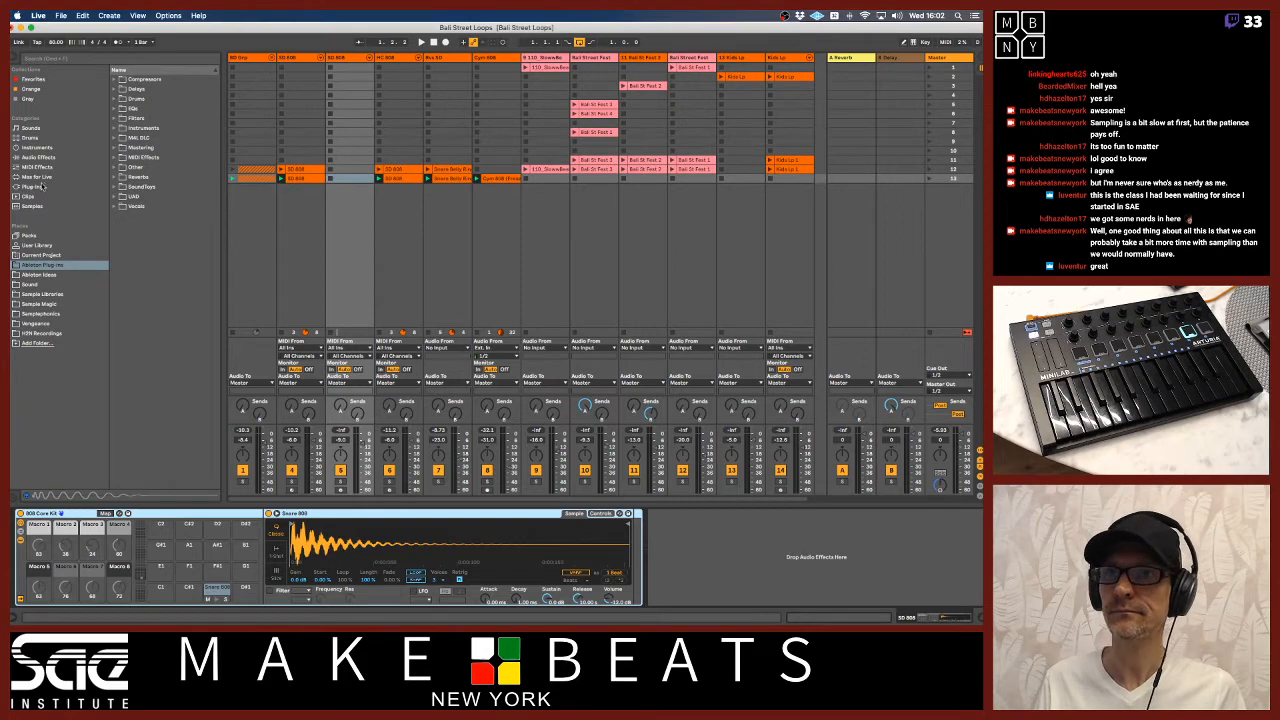
{"action": "left_click", "coordinate": [40, 304]}
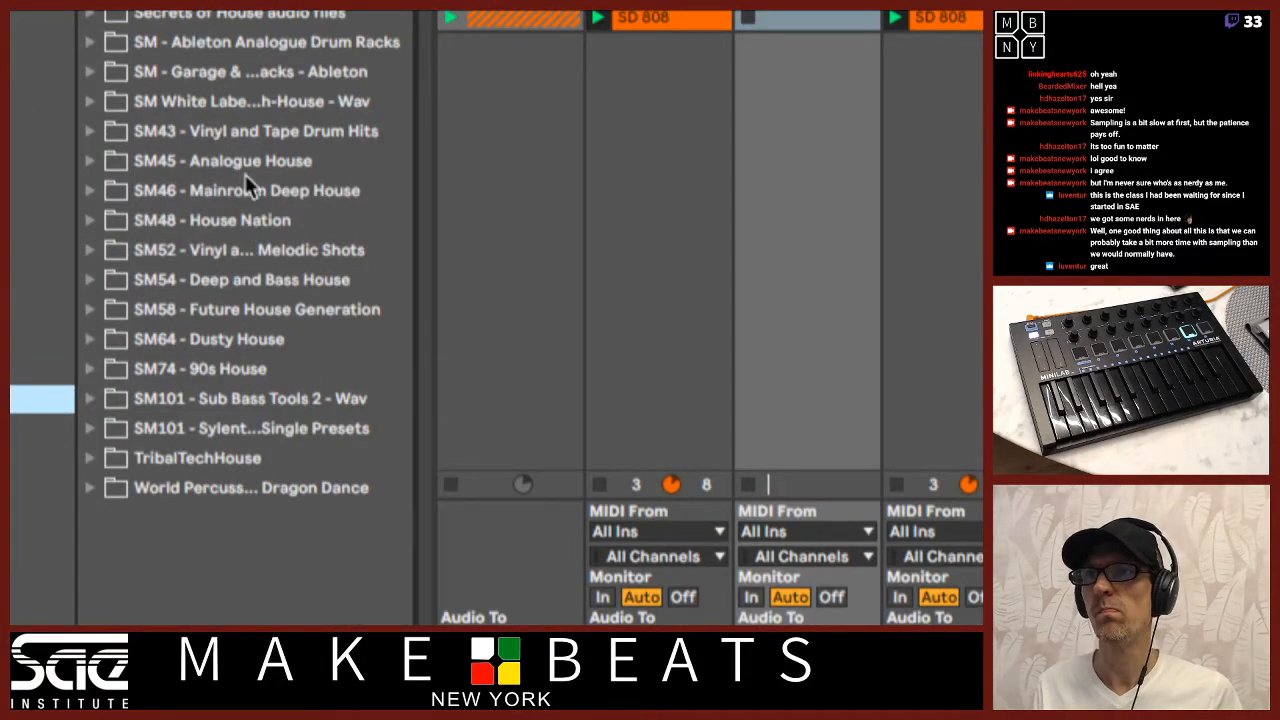
{"action": "left_click", "coordinate": [240, 162]}
{"action": "left_click", "coordinate": [92, 162]}
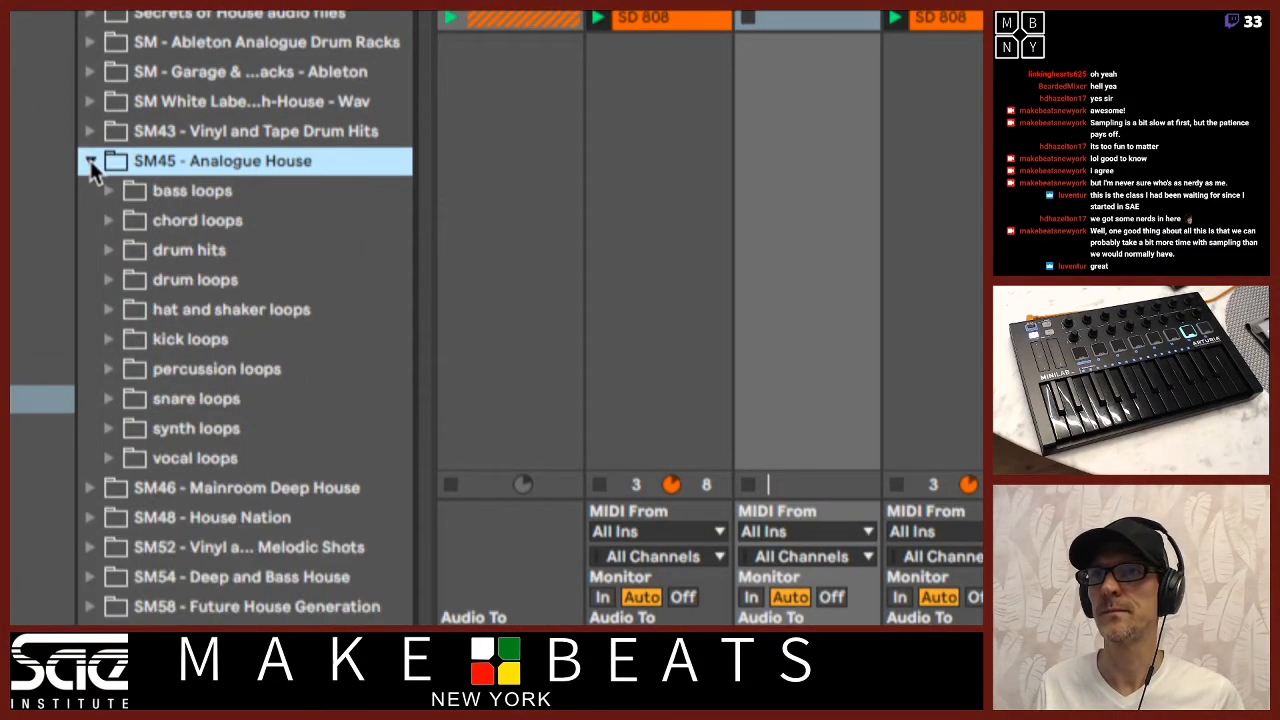
{"action": "left_click", "coordinate": [155, 257]}
{"action": "left_click", "coordinate": [108, 251]}
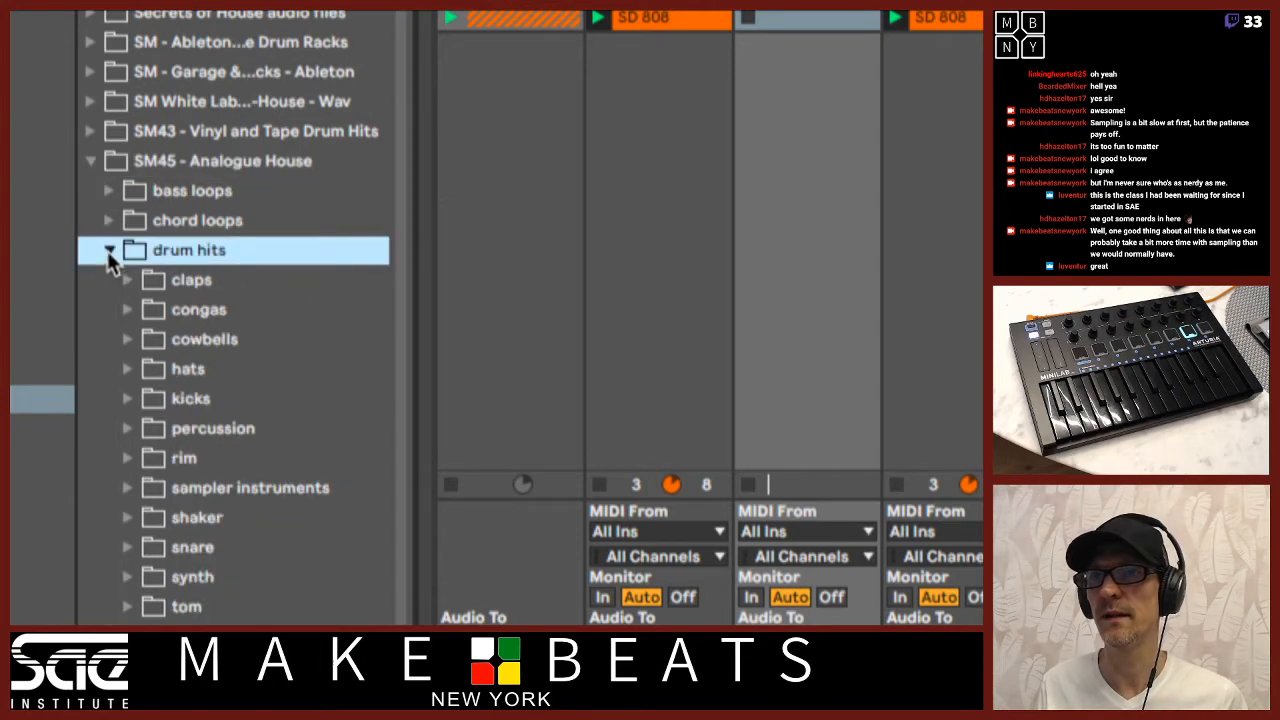
{"action": "scroll", "coordinate": [184, 343], "scroll_direction": "down", "scroll_amount": 3}
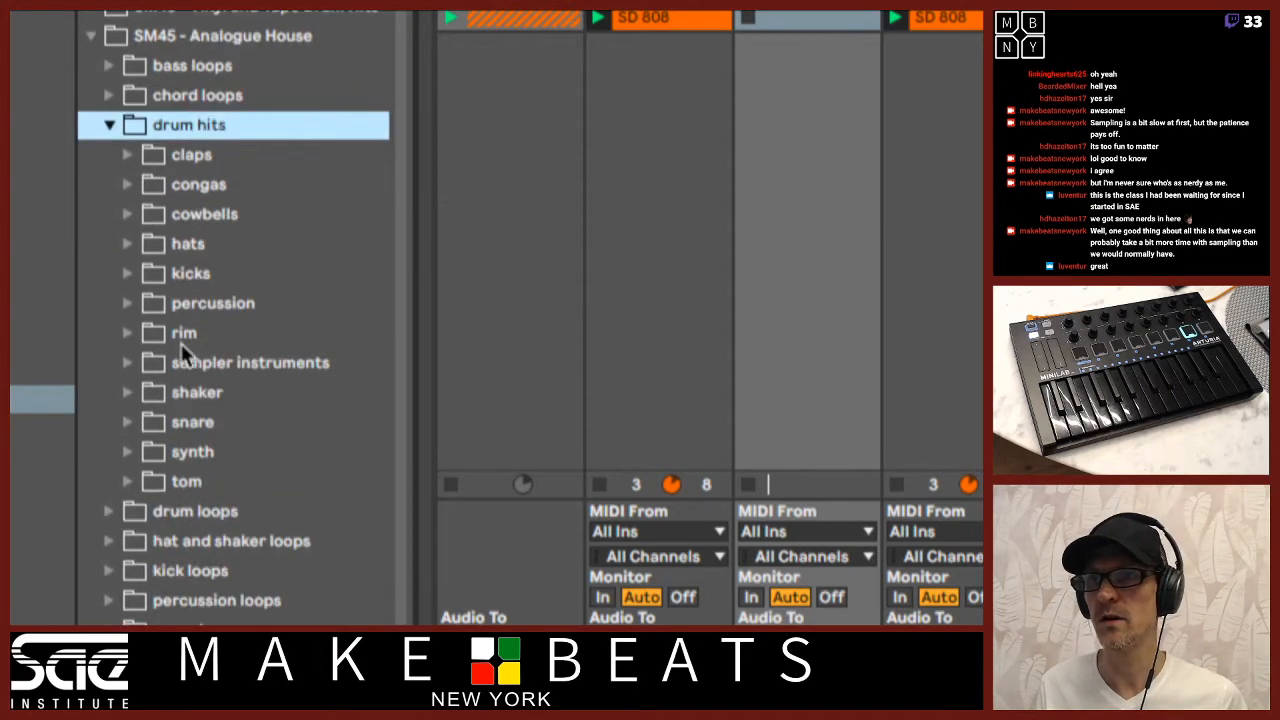
{"action": "left_click", "coordinate": [190, 428]}
{"action": "left_click", "coordinate": [128, 422]}
Audition the snare samples in the SM45 - Analogue House snare folder, from ah_snr_blessing.wav through ah_snr_wide.wav
{"action": "left_click", "coordinate": [218, 455]}
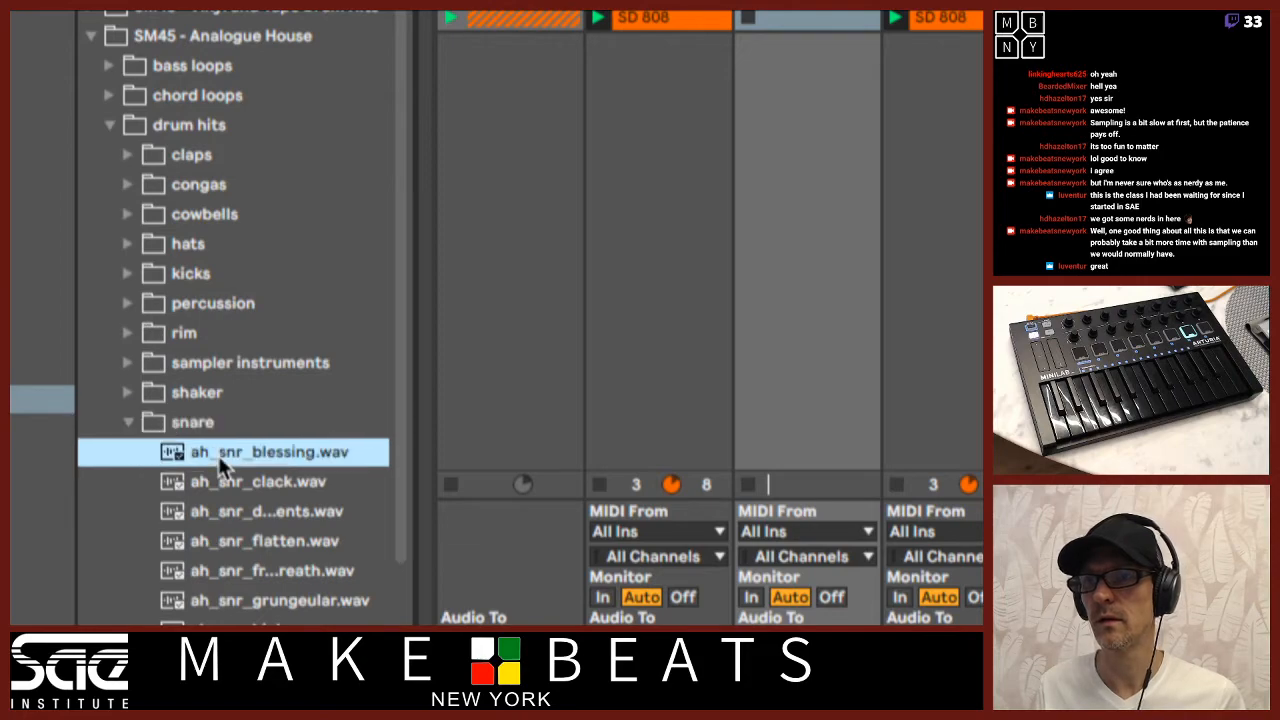
{"action": "key", "text": "Down"}
{"action": "key", "text": "Down"}
{"action": "key", "text": "Down"}
{"action": "key", "text": "Down"}
{"action": "key", "text": "Down"}
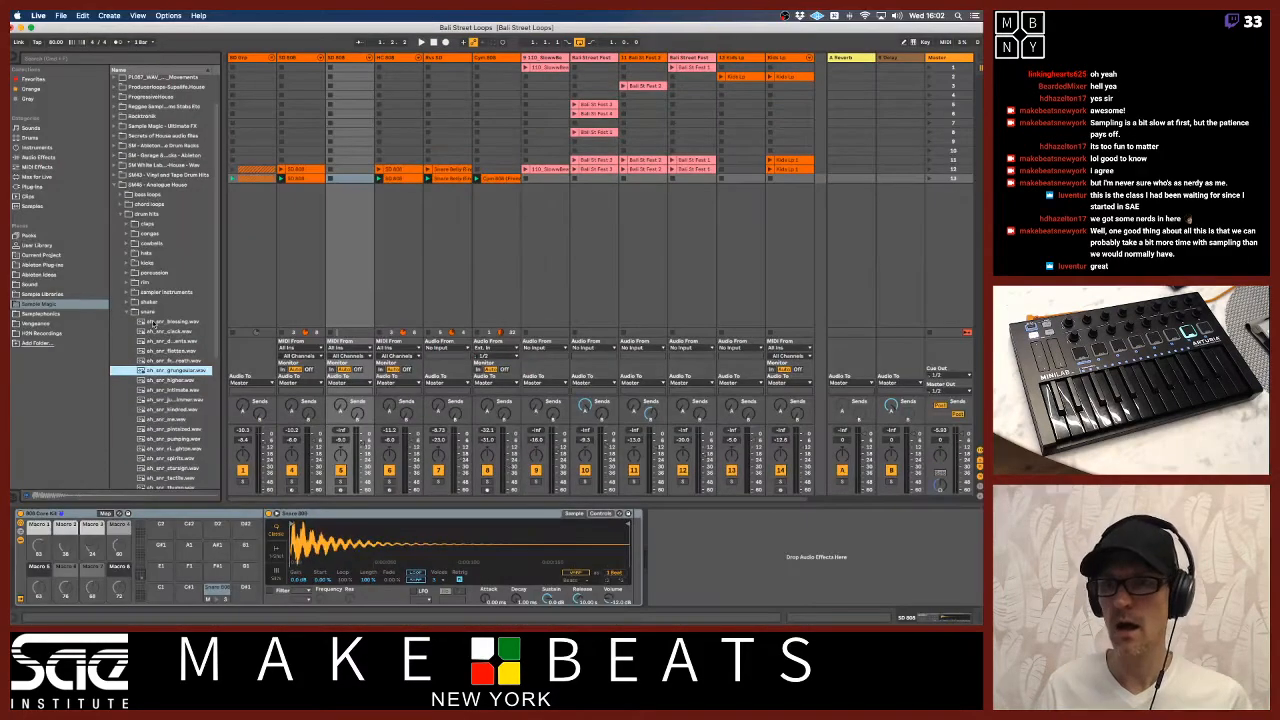
{"action": "key", "text": "Down"}
{"action": "key", "text": "Down"}
{"action": "key", "text": "Down"}
{"action": "key", "text": "Down"}
{"action": "key", "text": "Down"}
{"action": "key", "text": "Down"}
{"action": "key", "text": "Down"}
{"action": "key", "text": "Down"}
{"action": "key", "text": "Down"}
{"action": "key", "text": "Down"}
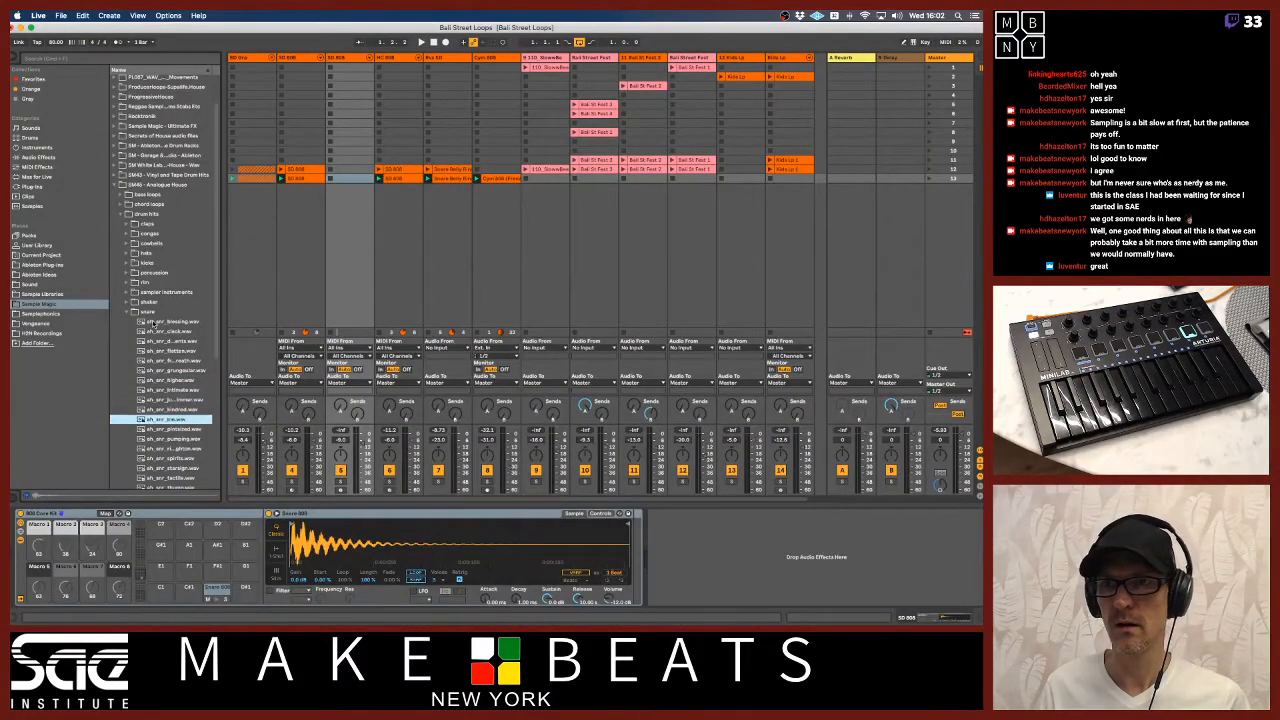
{"action": "key", "text": "Down"}
{"action": "key", "text": "Down"}
{"action": "key", "text": "Down"}
{"action": "key", "text": "Down"}
{"action": "key", "text": "Down"}
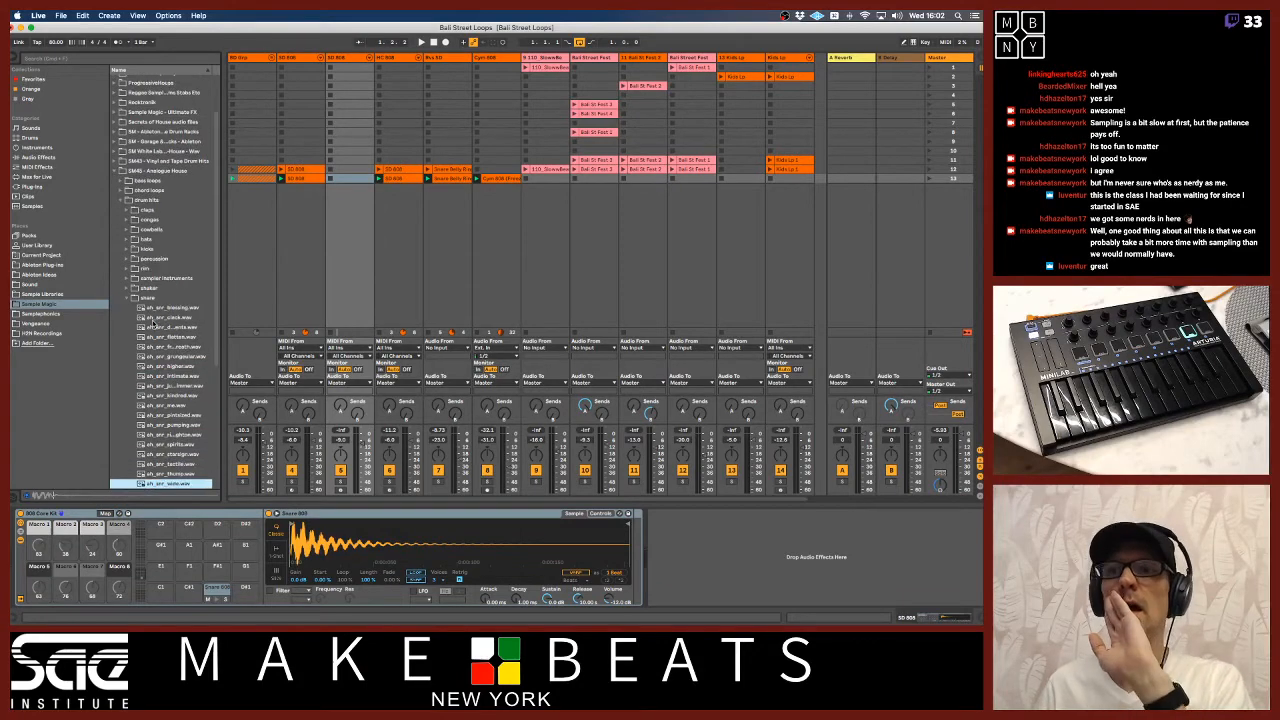
{"action": "key", "text": "Up"}
{"action": "key", "text": "Up"}
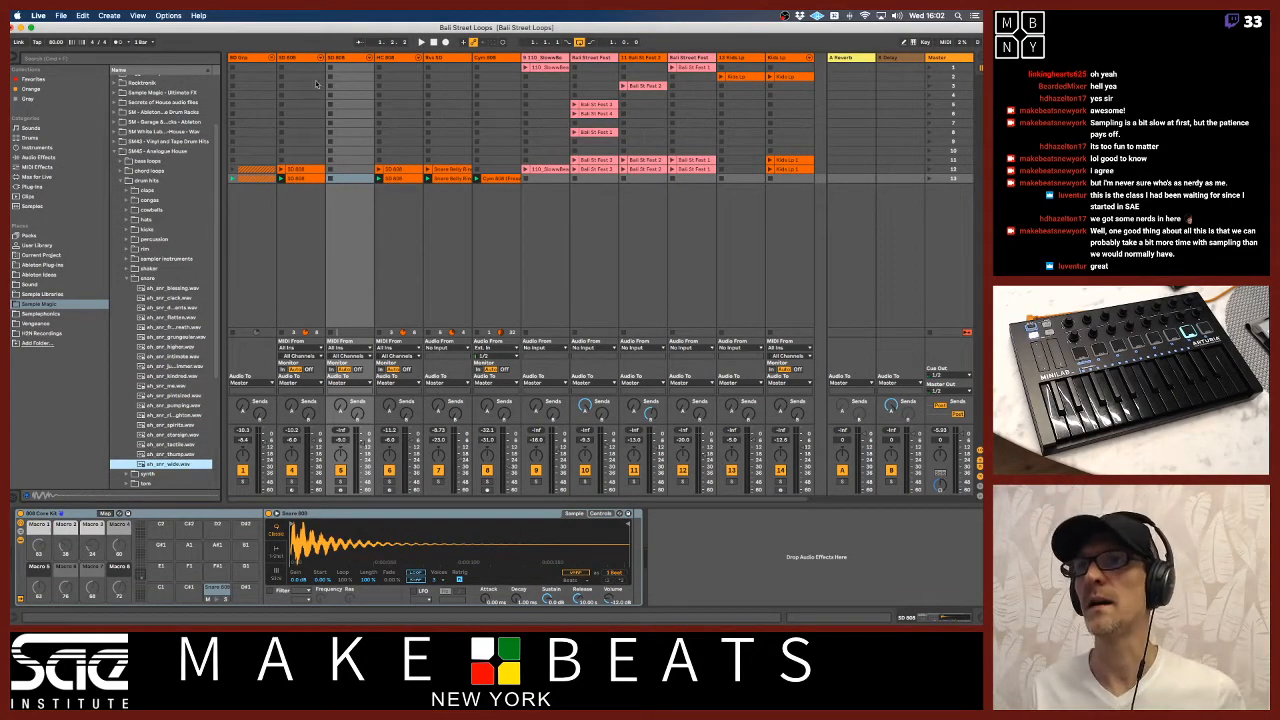
Delete the 808 Core Kit from the empty SD 808 track, number 5
{"action": "left_click", "coordinate": [342, 58]}
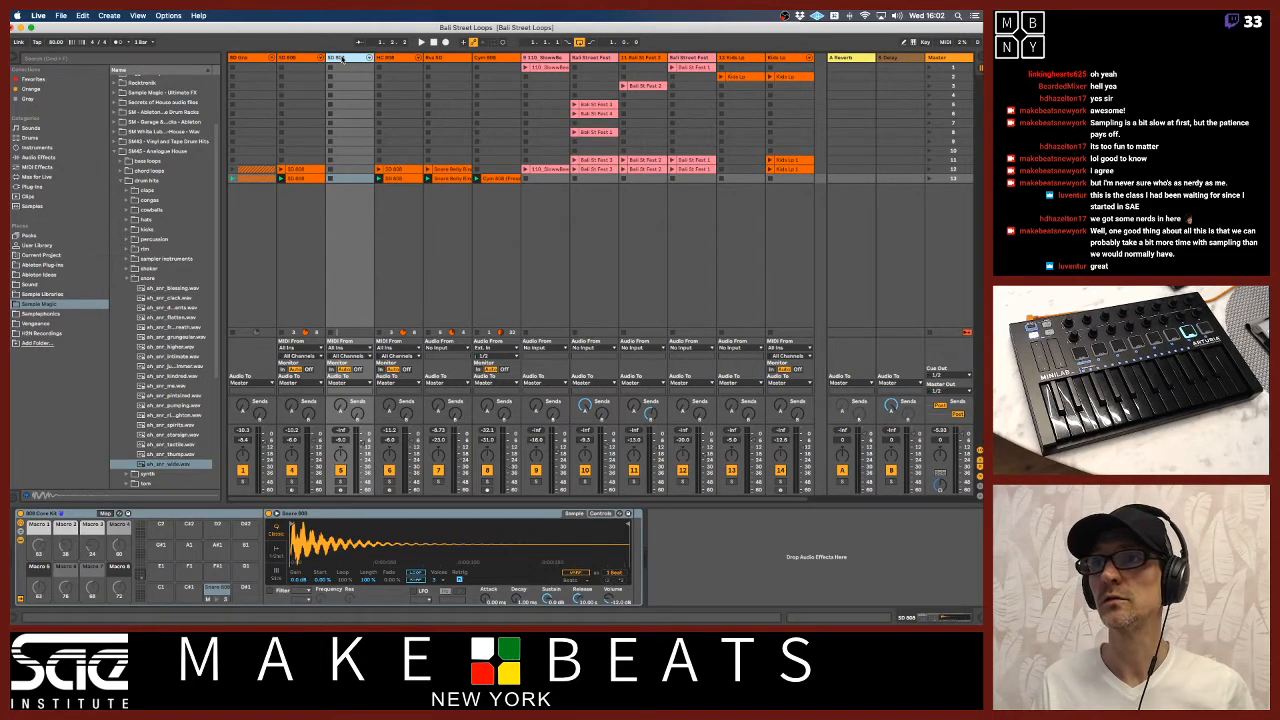
{"action": "left_click", "coordinate": [68, 514]}
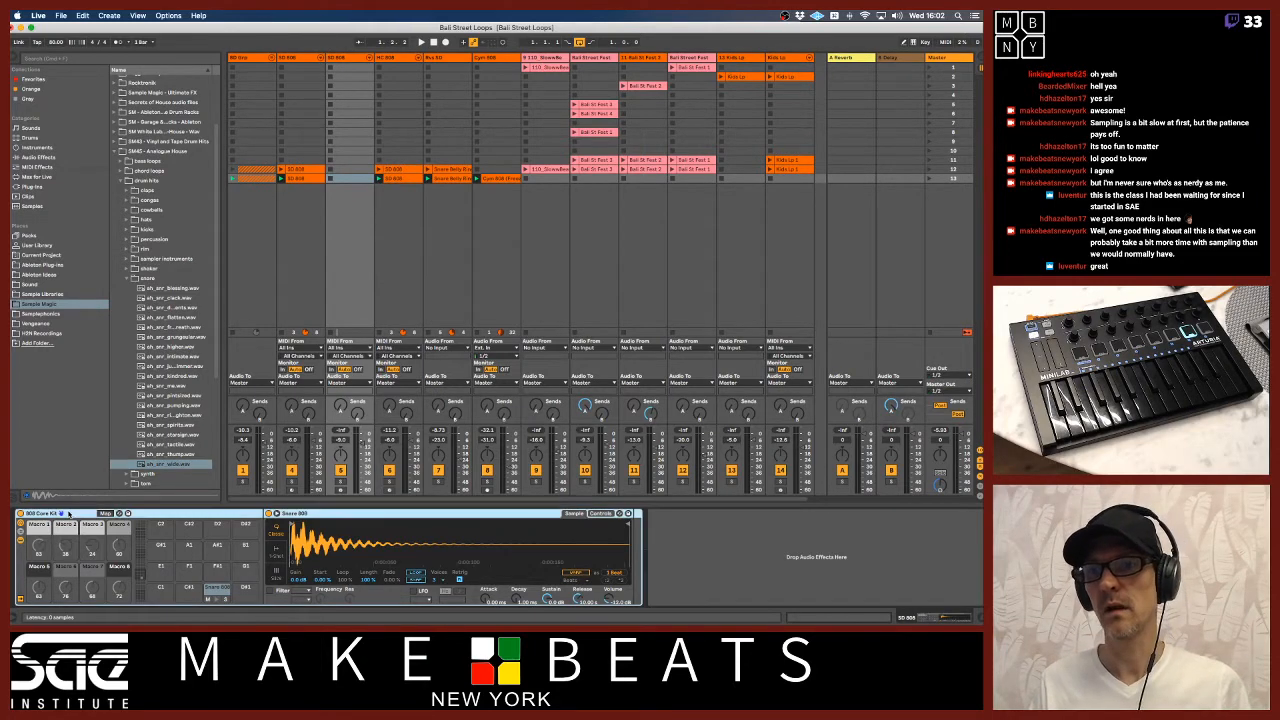
{"action": "key", "text": "Delete"}
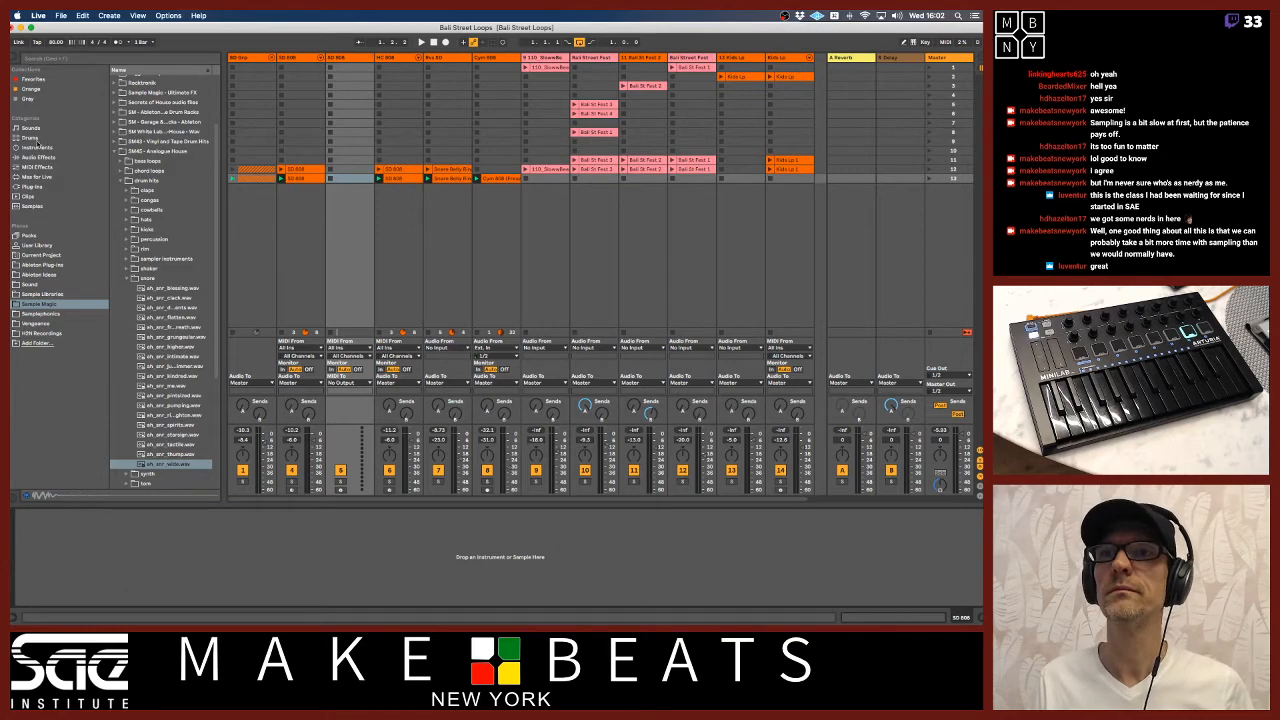
Load an empty Drum Rack from the Drums category onto track 5
{"action": "left_click", "coordinate": [31, 137]}
{"action": "scroll", "coordinate": [150, 130], "scroll_direction": "up", "scroll_amount": 4}
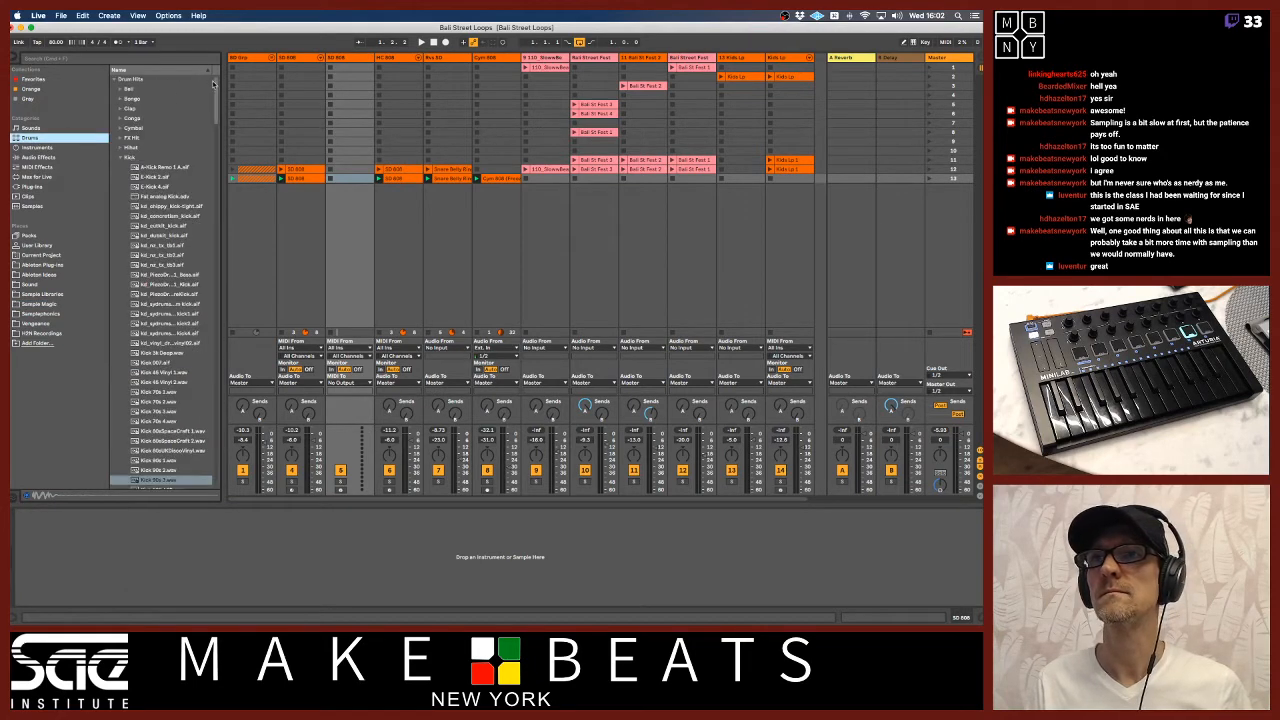
{"action": "left_click", "coordinate": [115, 79]}
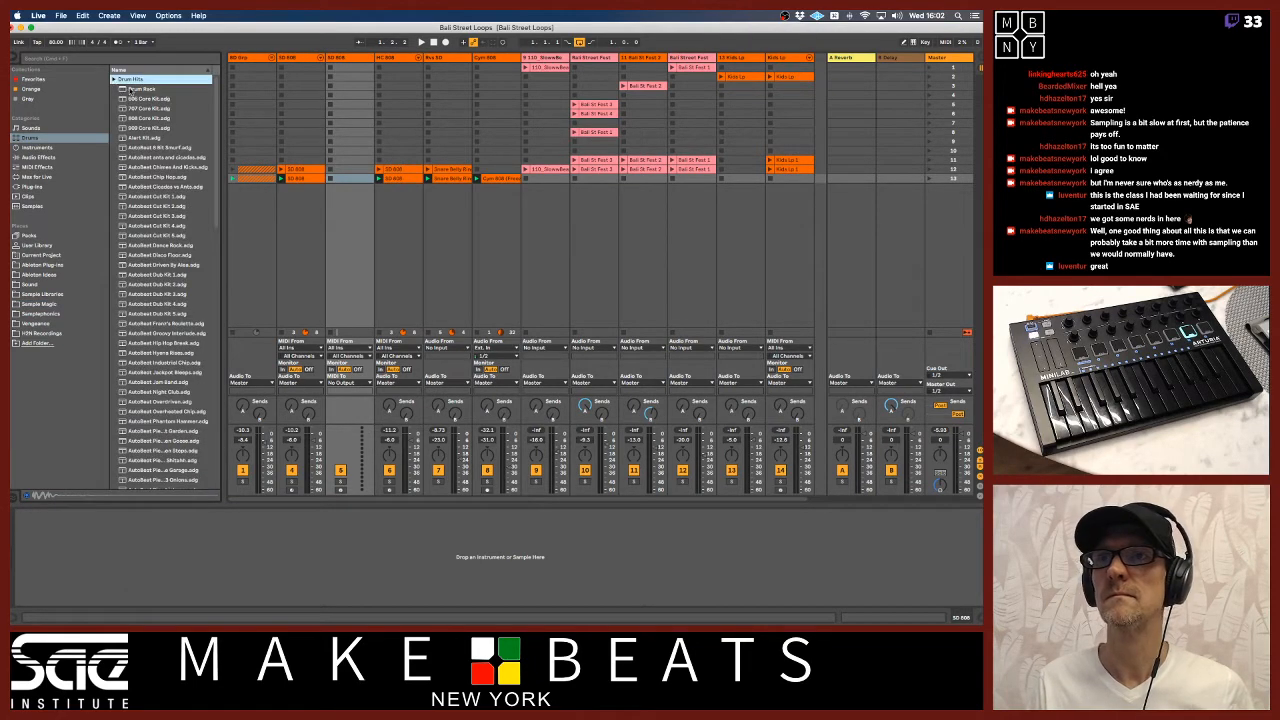
{"action": "double_click", "coordinate": [130, 89]}
{"action": "left_click", "coordinate": [358, 60]}
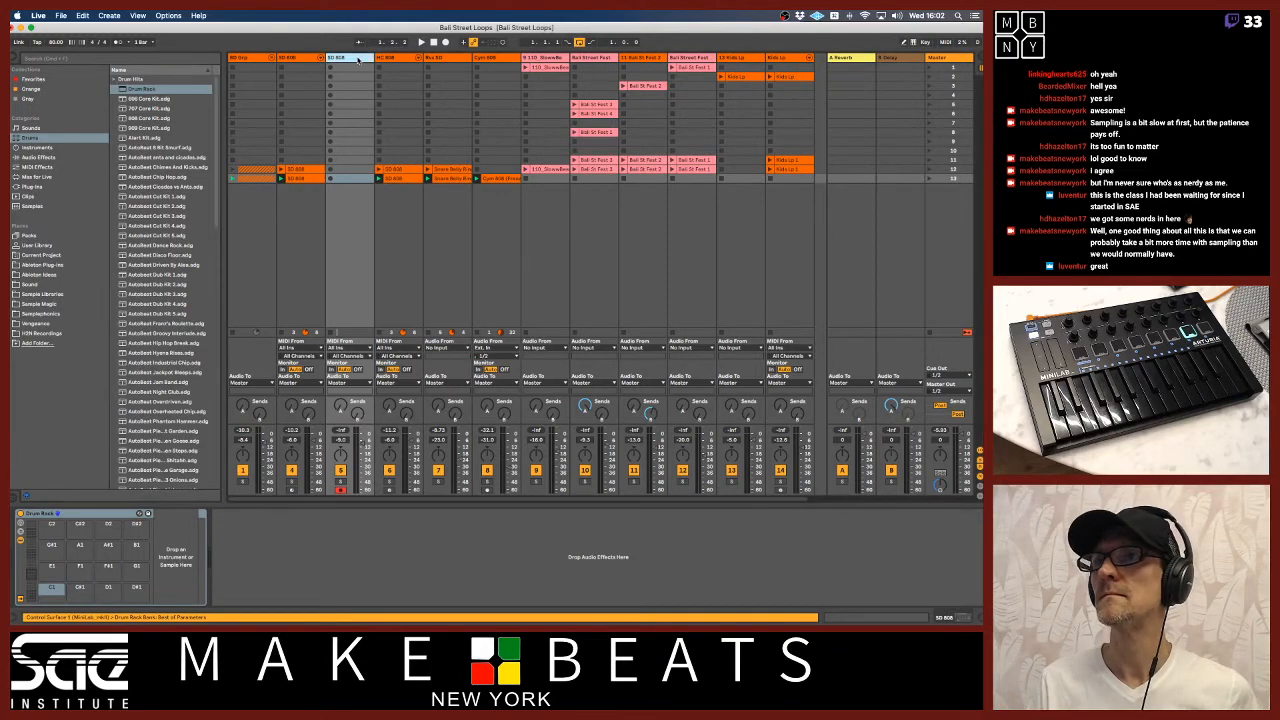
Add all the Sample Magic snare samples, ah_snr_blessing.wav through ah_snr_wide.wav, to the Drum Rack starting at pad C1
{"action": "left_click", "coordinate": [40, 314]}
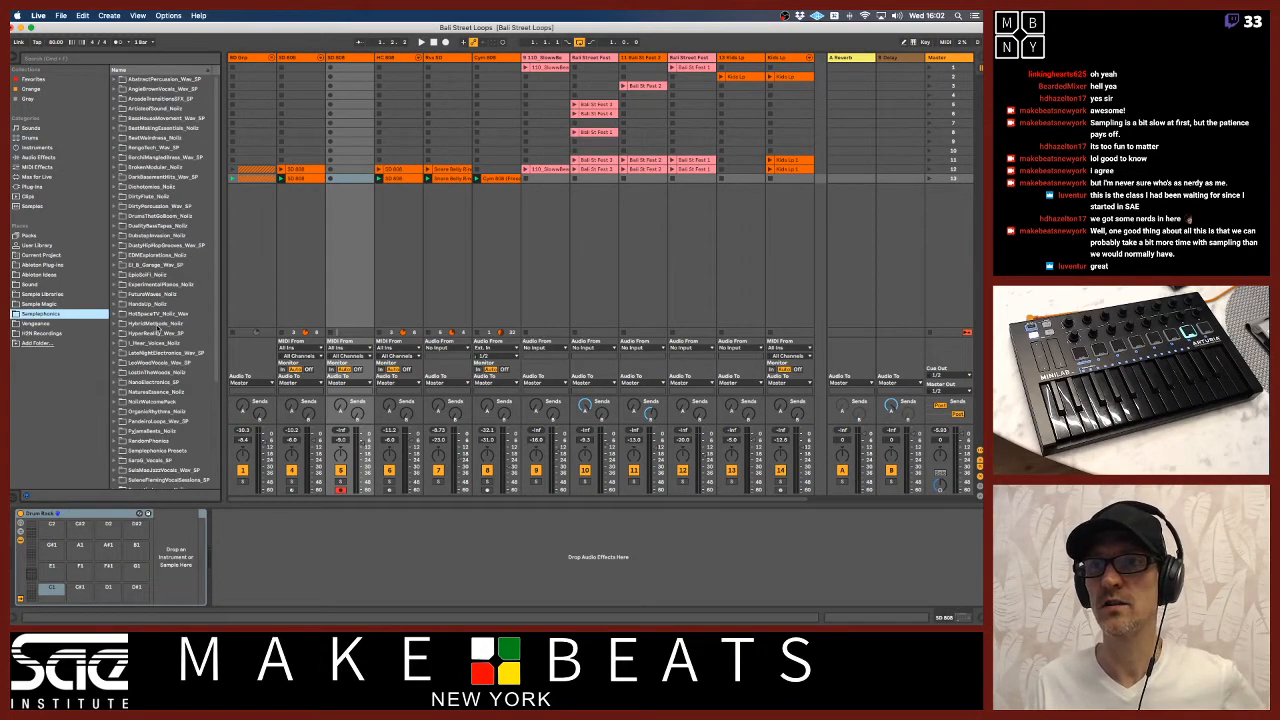
{"action": "left_click", "coordinate": [58, 305]}
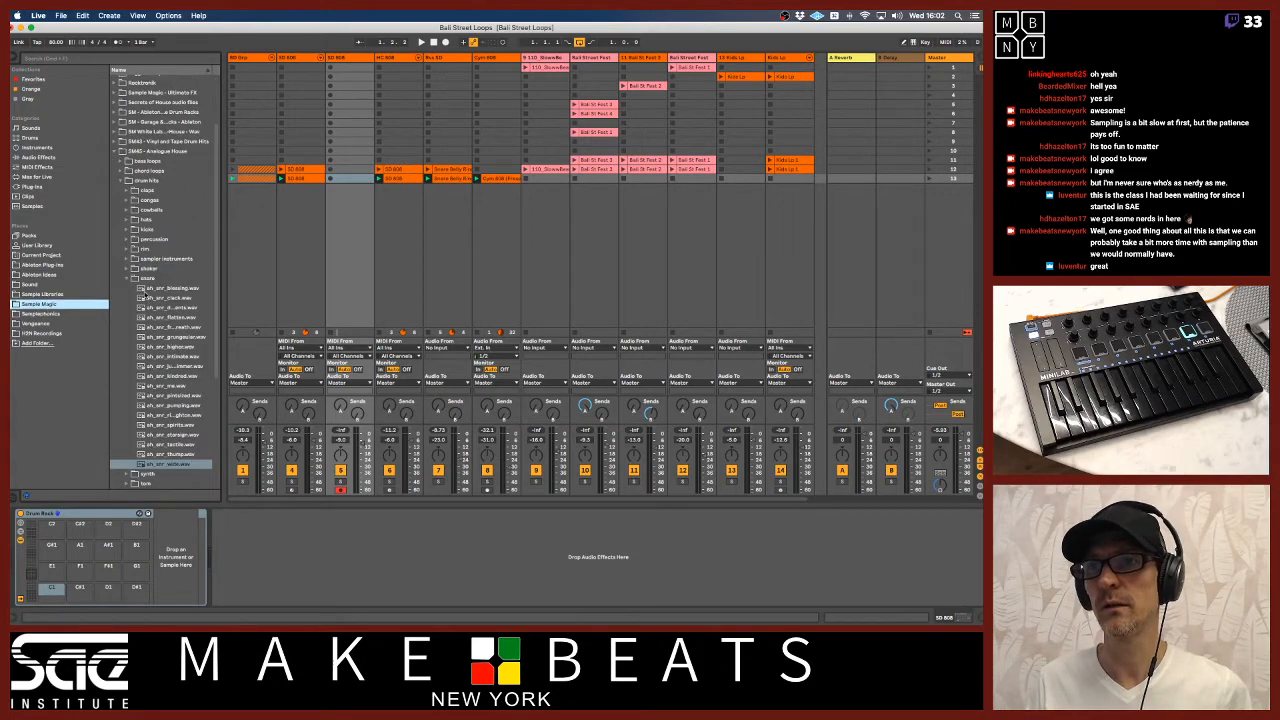
{"action": "left_click", "coordinate": [143, 289]}
{"action": "left_click", "coordinate": [162, 465], "text": "shift"}
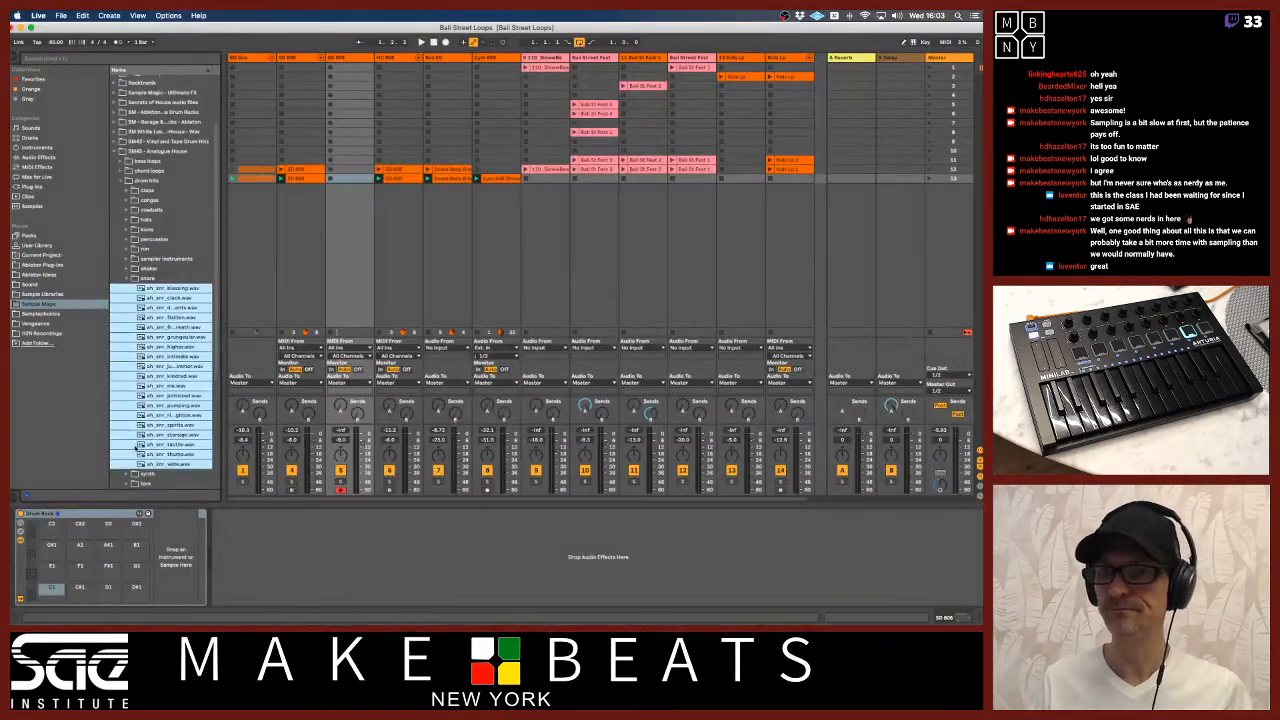
{"action": "left_click_drag", "start_coordinate": [116, 526], "coordinate": [53, 594]}
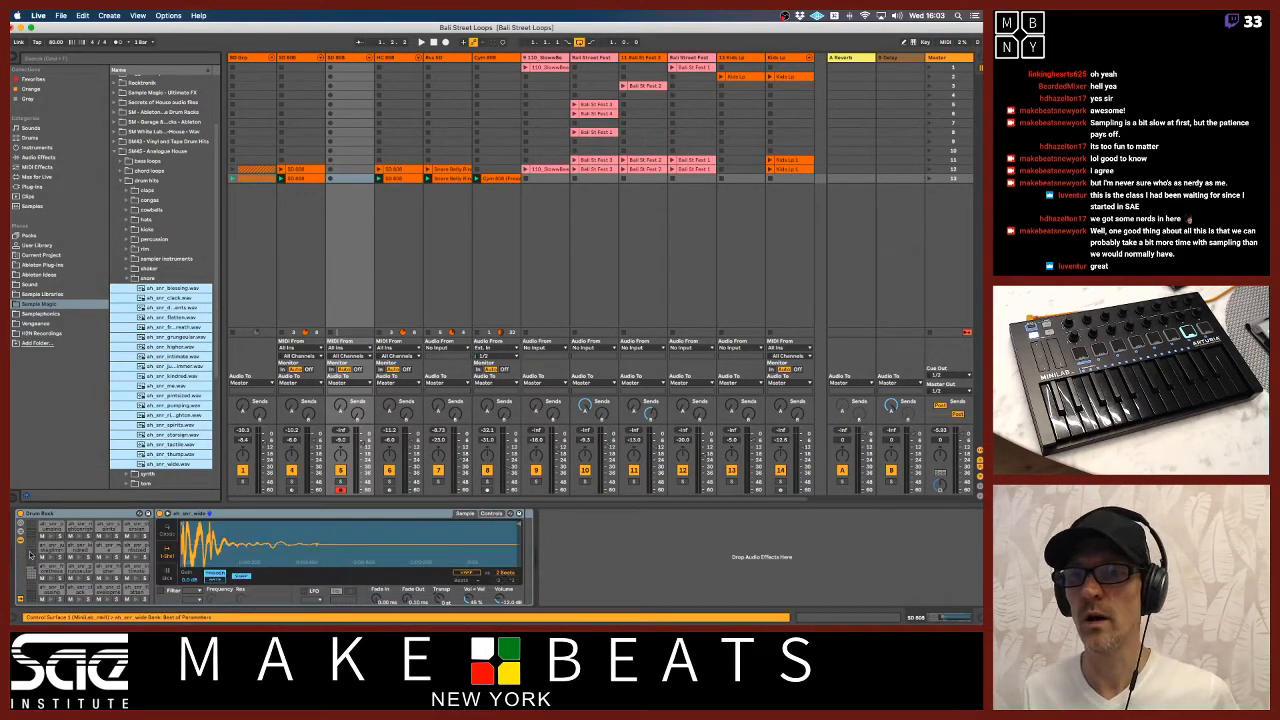
Look through the Drum Rack's pad banks for the empty pads from C3 upward
{"action": "left_click_drag", "start_coordinate": [29, 571], "coordinate": [30, 562]}
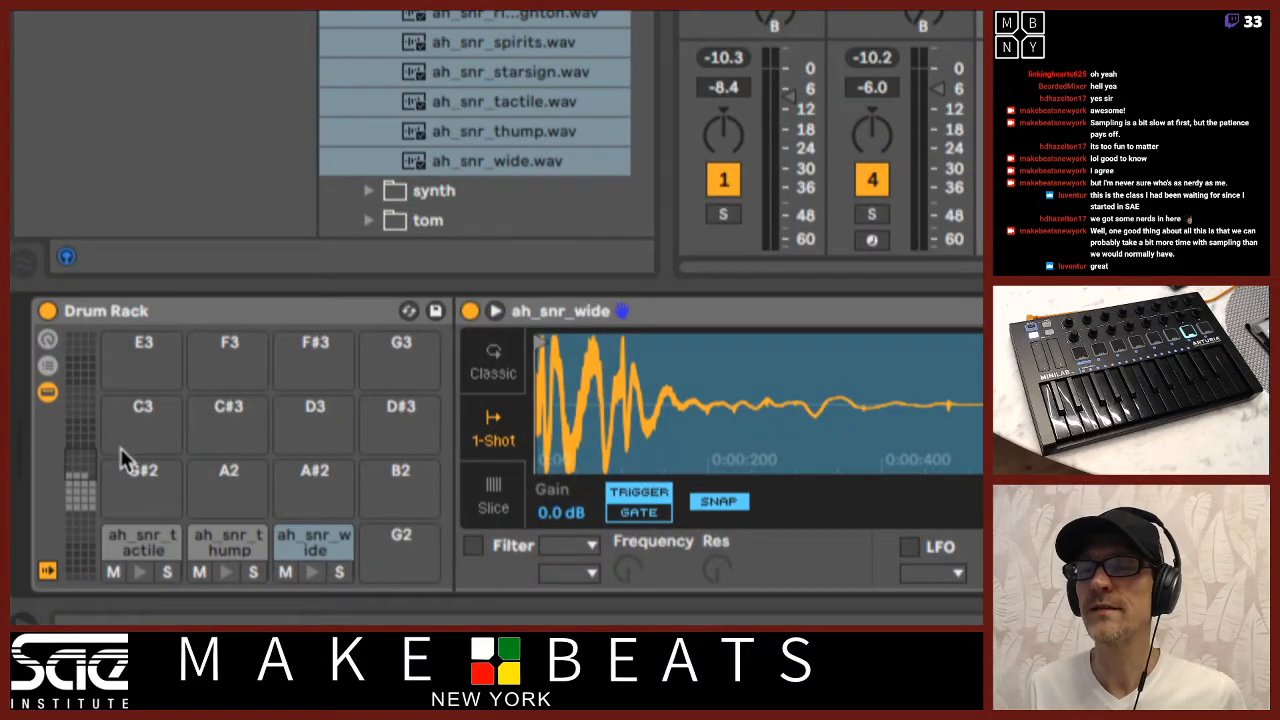
{"action": "scroll", "coordinate": [120, 448], "scroll_direction": "up", "scroll_amount": 8}
{"action": "scroll", "coordinate": [240, 455], "scroll_direction": "up", "scroll_amount": 7}
{"action": "scroll", "coordinate": [240, 455], "scroll_direction": "down", "scroll_amount": 19}
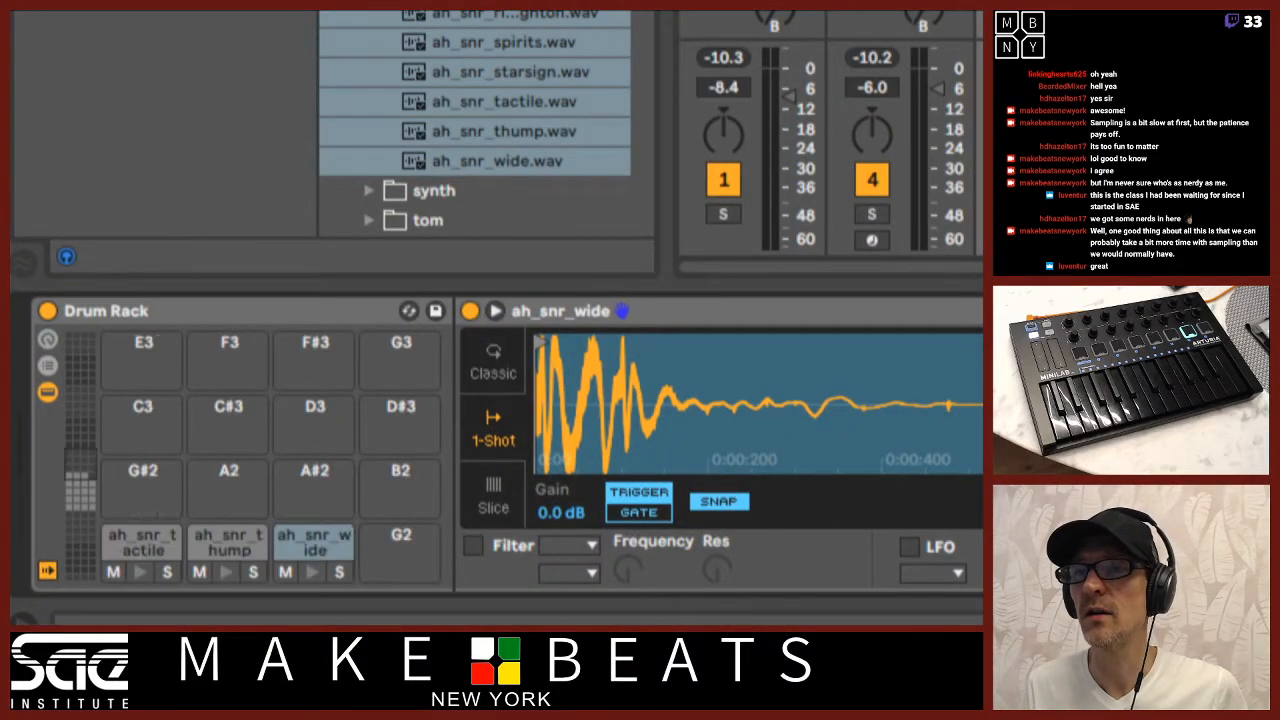
{"action": "scroll", "coordinate": [240, 455], "scroll_direction": "up", "scroll_amount": 4}
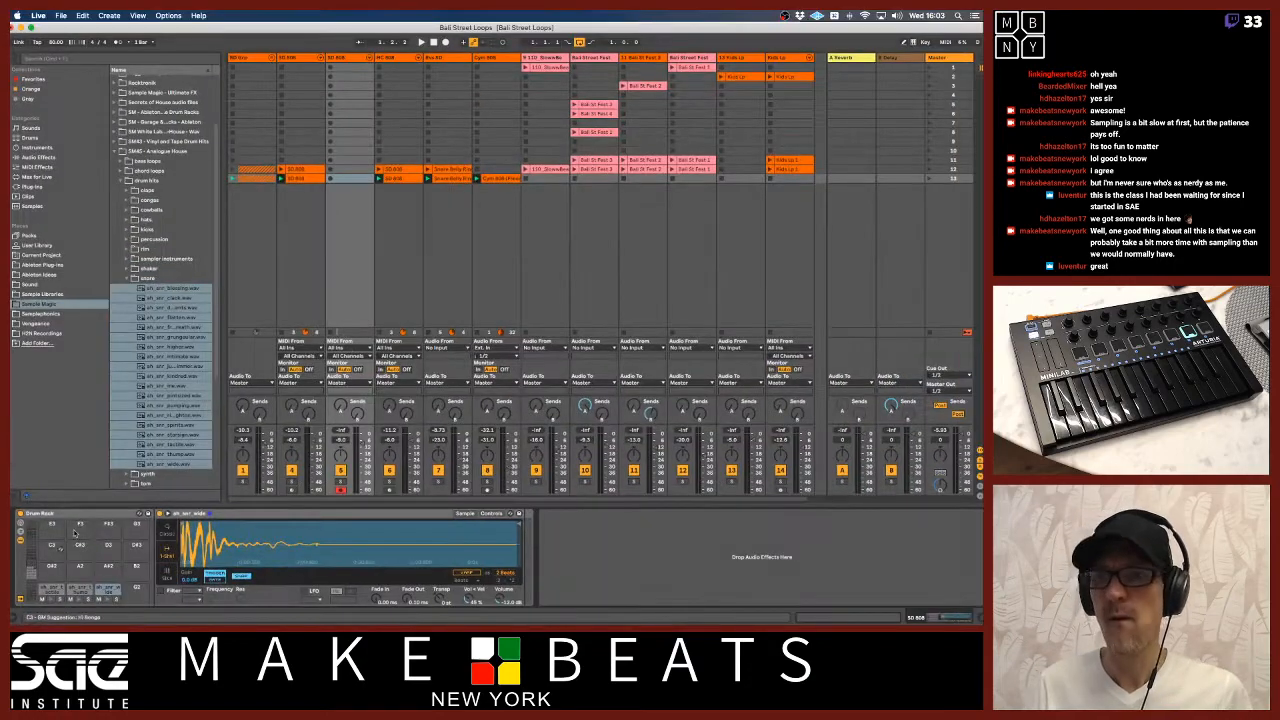
Open the claps folder of SM45 - Analogue House and audition its clap samples
{"action": "left_click", "coordinate": [126, 198]}
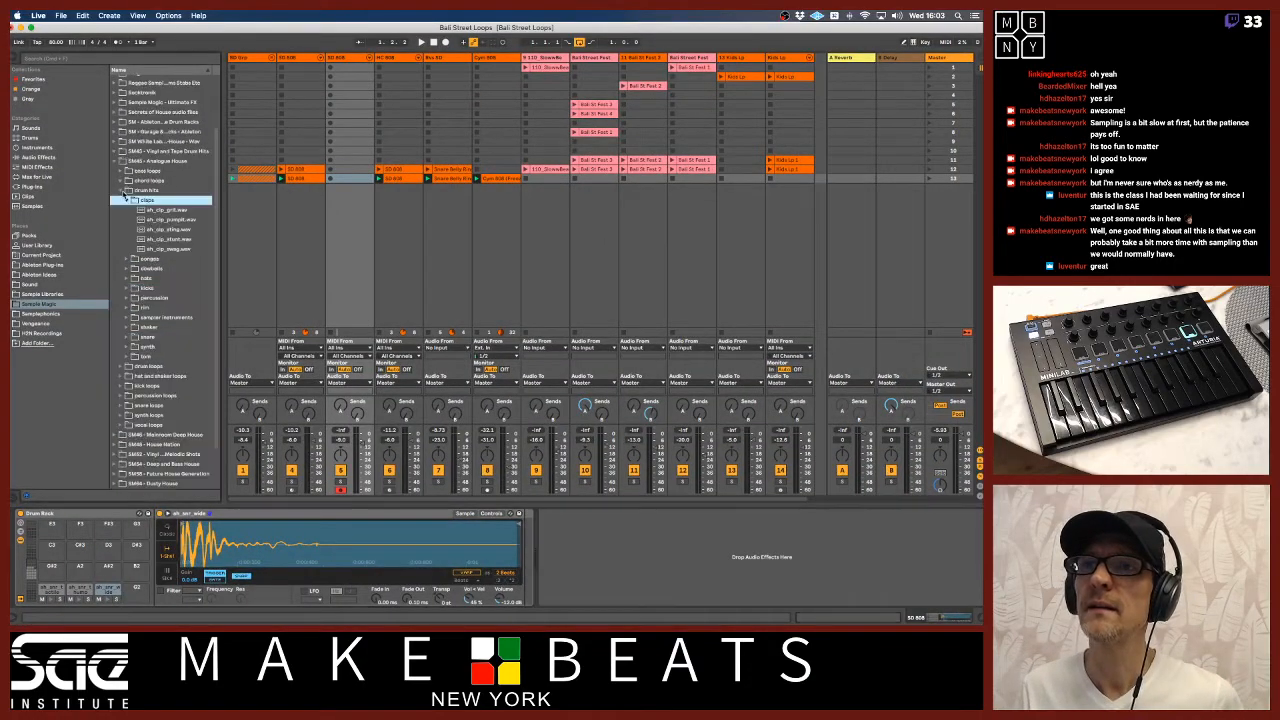
{"action": "left_click", "coordinate": [147, 211]}
{"action": "left_click", "coordinate": [146, 249], "text": "shift"}
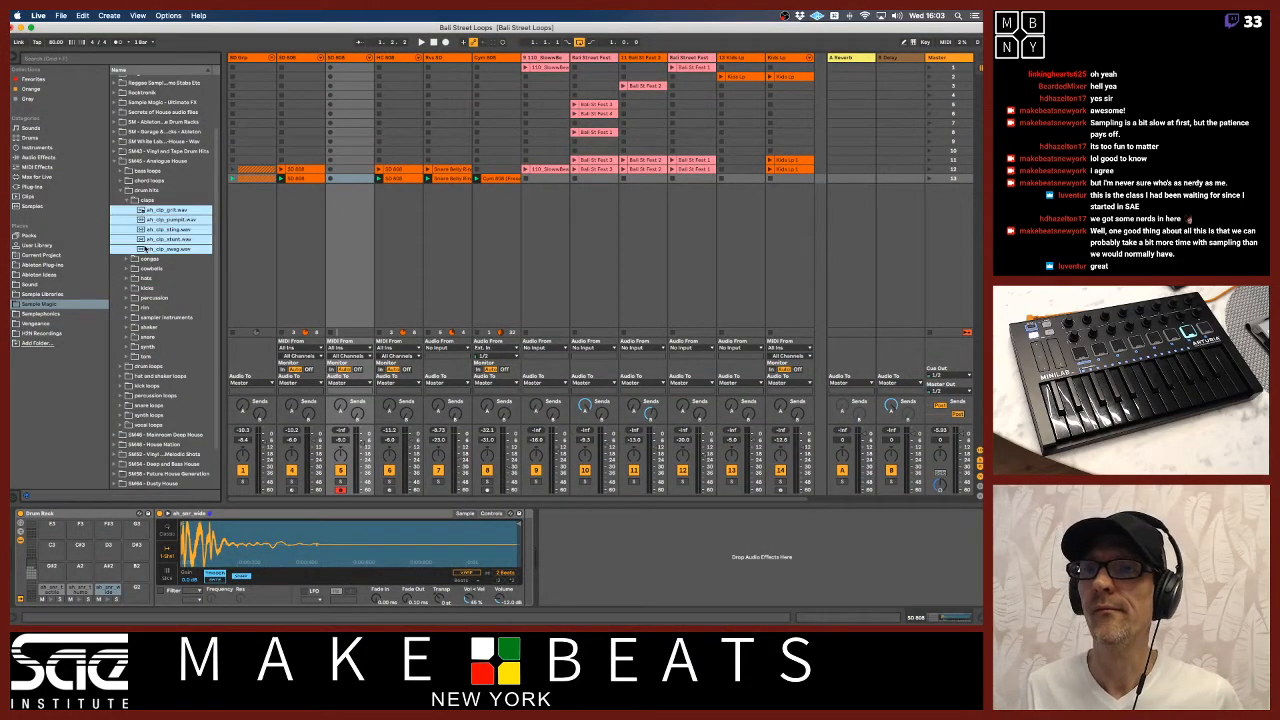
{"action": "left_click", "coordinate": [148, 221]}
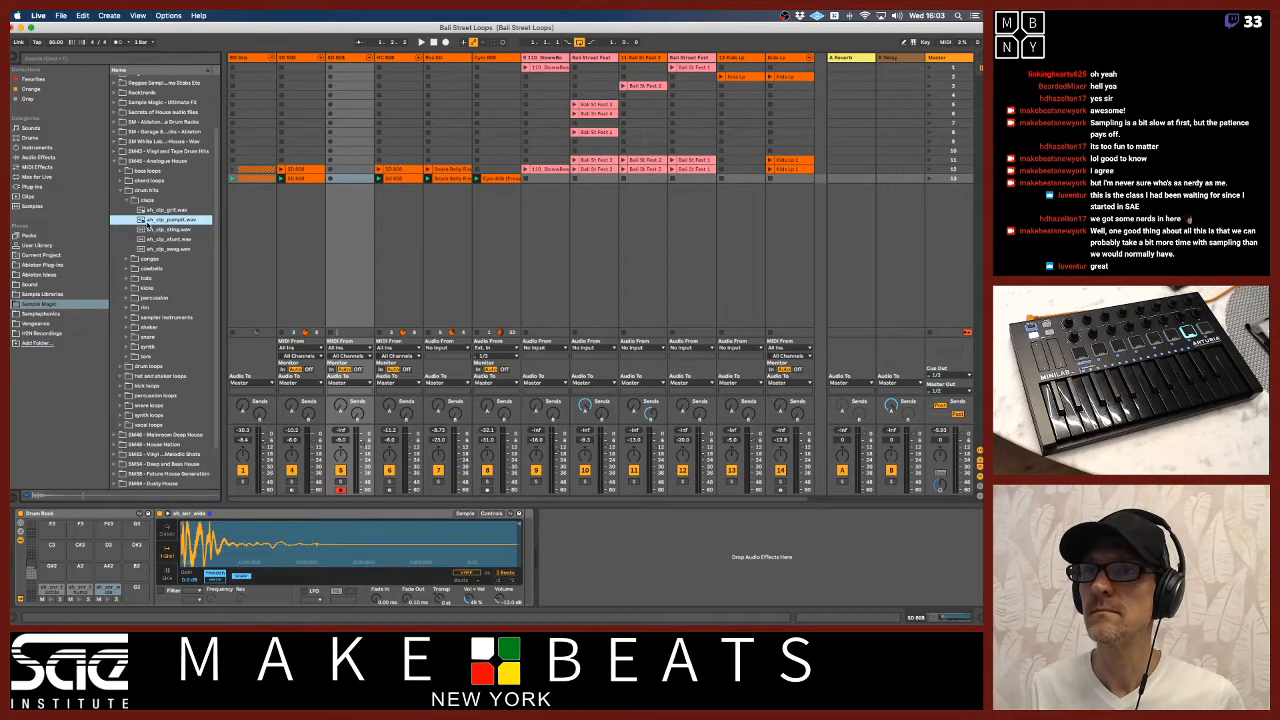
{"action": "key", "text": "Down"}
{"action": "key", "text": "Down"}
{"action": "key", "text": "Down"}
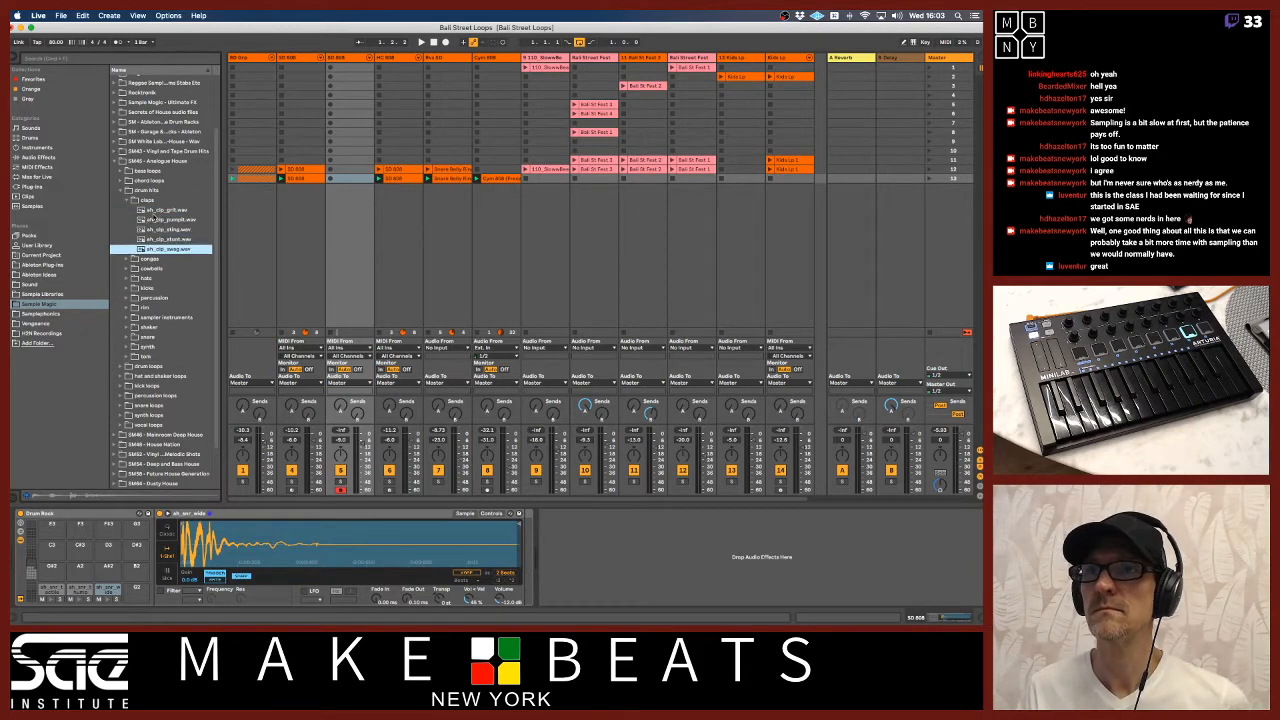
Add all five samples from the claps folder to the Drum Rack starting at pad C3
{"action": "left_click", "coordinate": [152, 209], "text": "shift"}
{"action": "left_click_drag", "start_coordinate": [152, 209], "coordinate": [55, 585]}
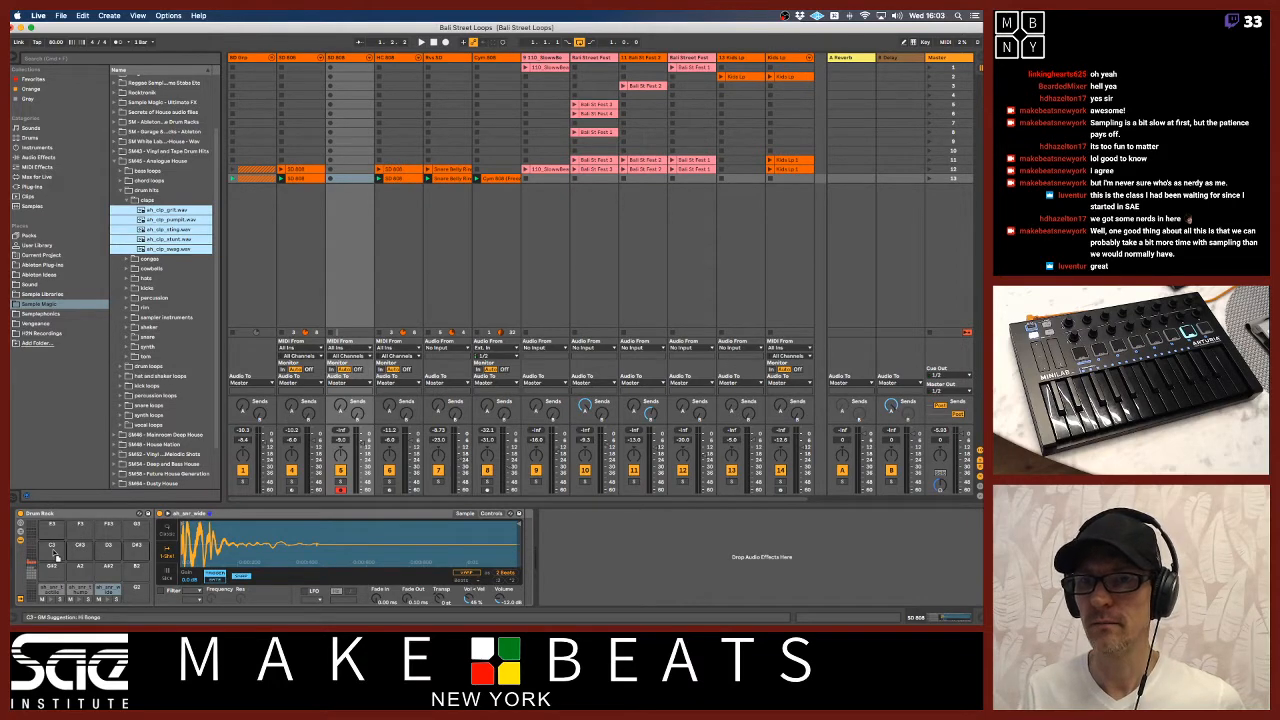
{"action": "left_click", "coordinate": [54, 553]}
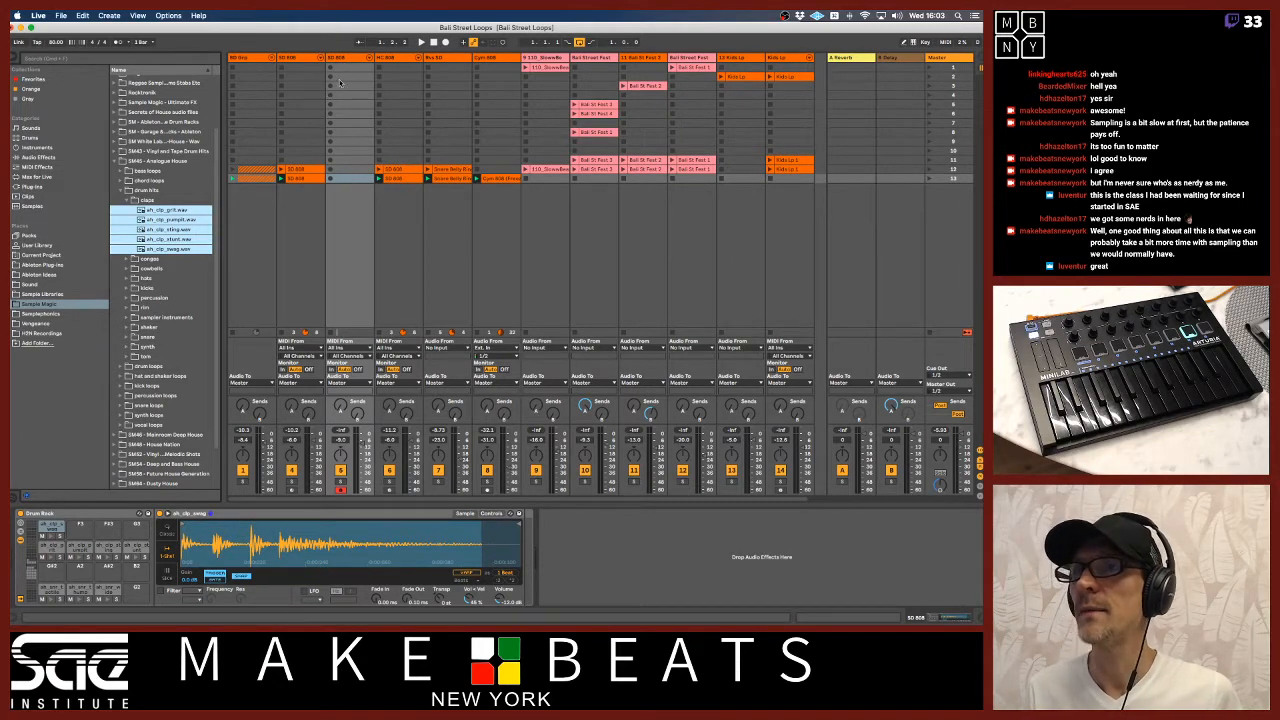
Rename the Drum Rack "Snares and Claps SM45 Analog House" and save it as a preset in the User Library
{"action": "left_click", "coordinate": [73, 514]}
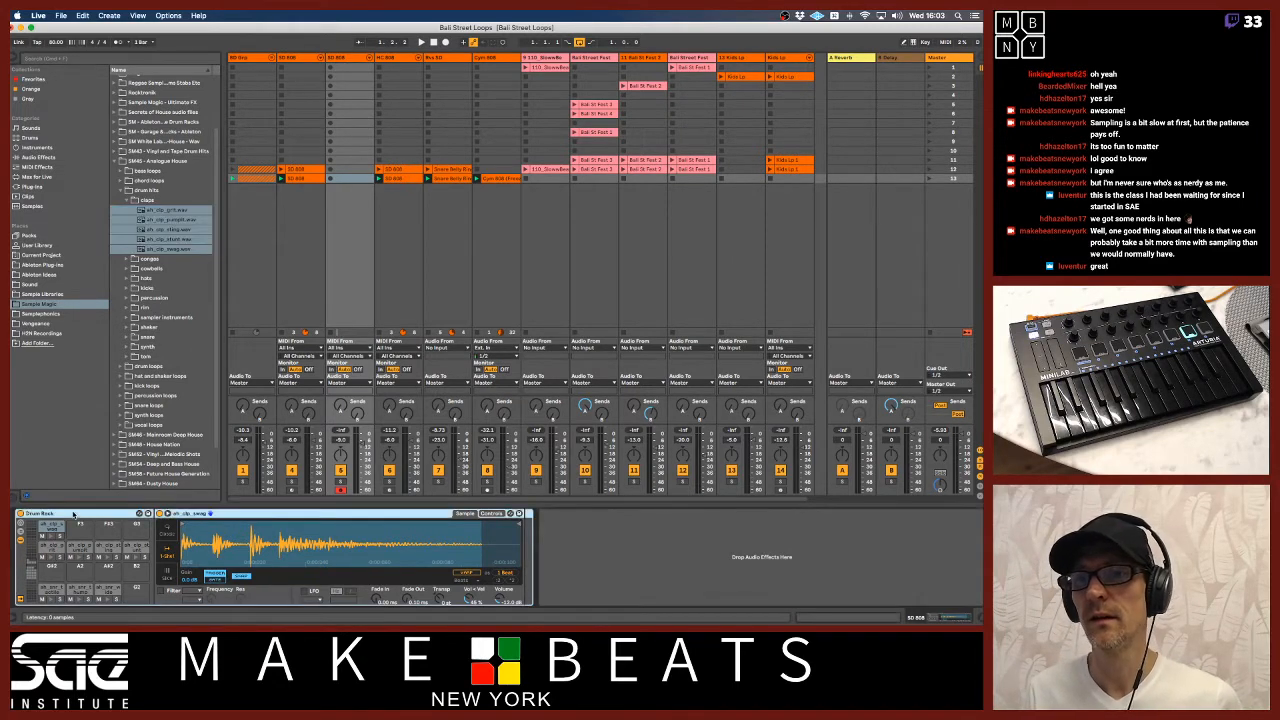
{"action": "key", "text": "super+r"}
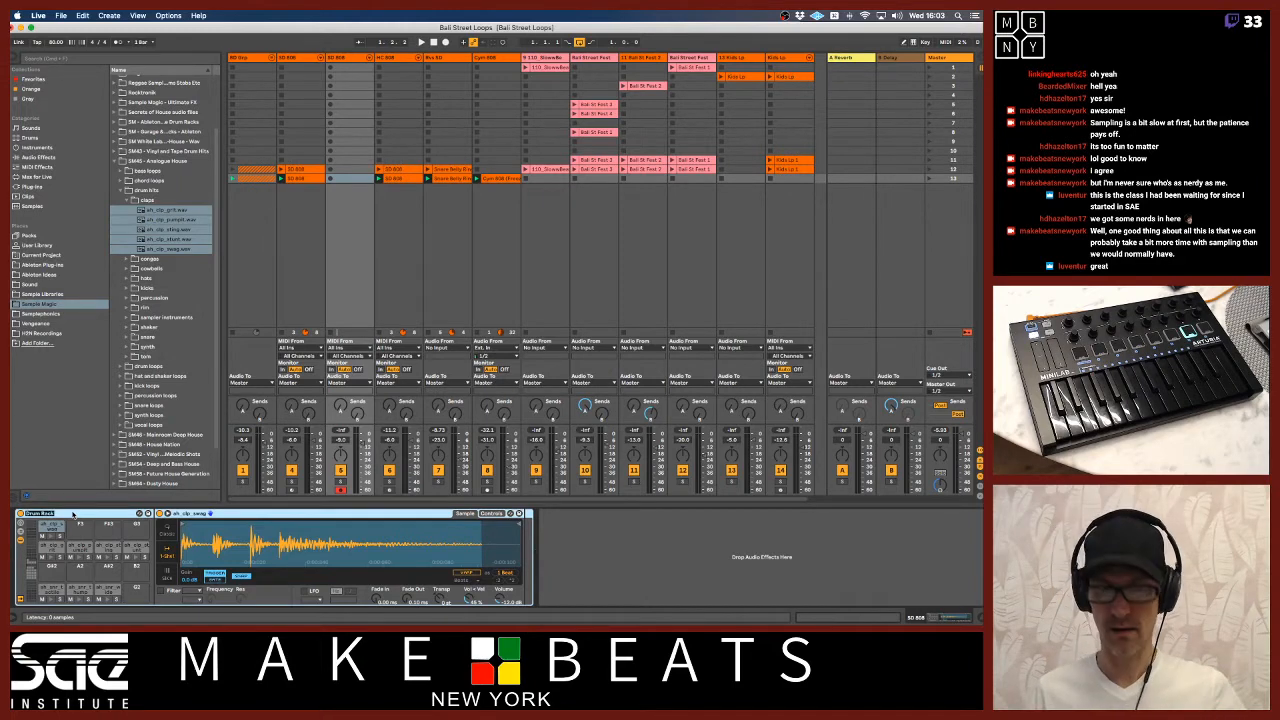
{"action": "type", "text": "8"}
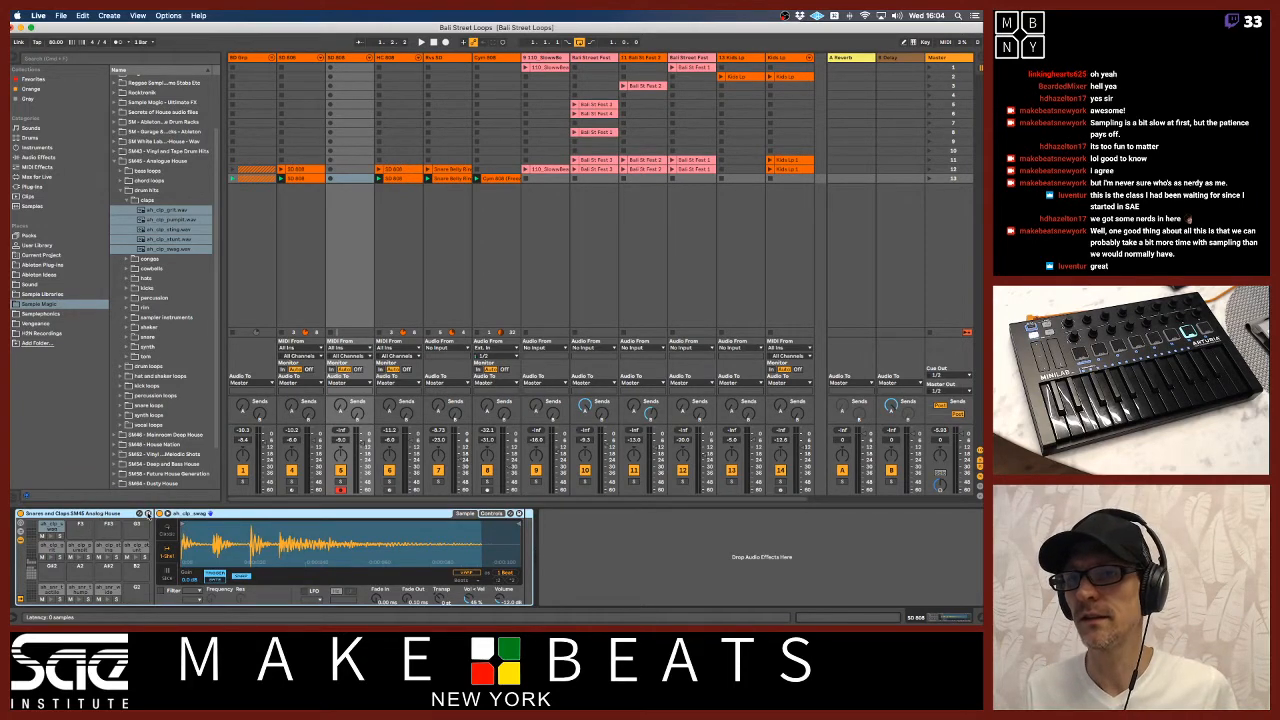
{"action": "left_click", "coordinate": [148, 513]}
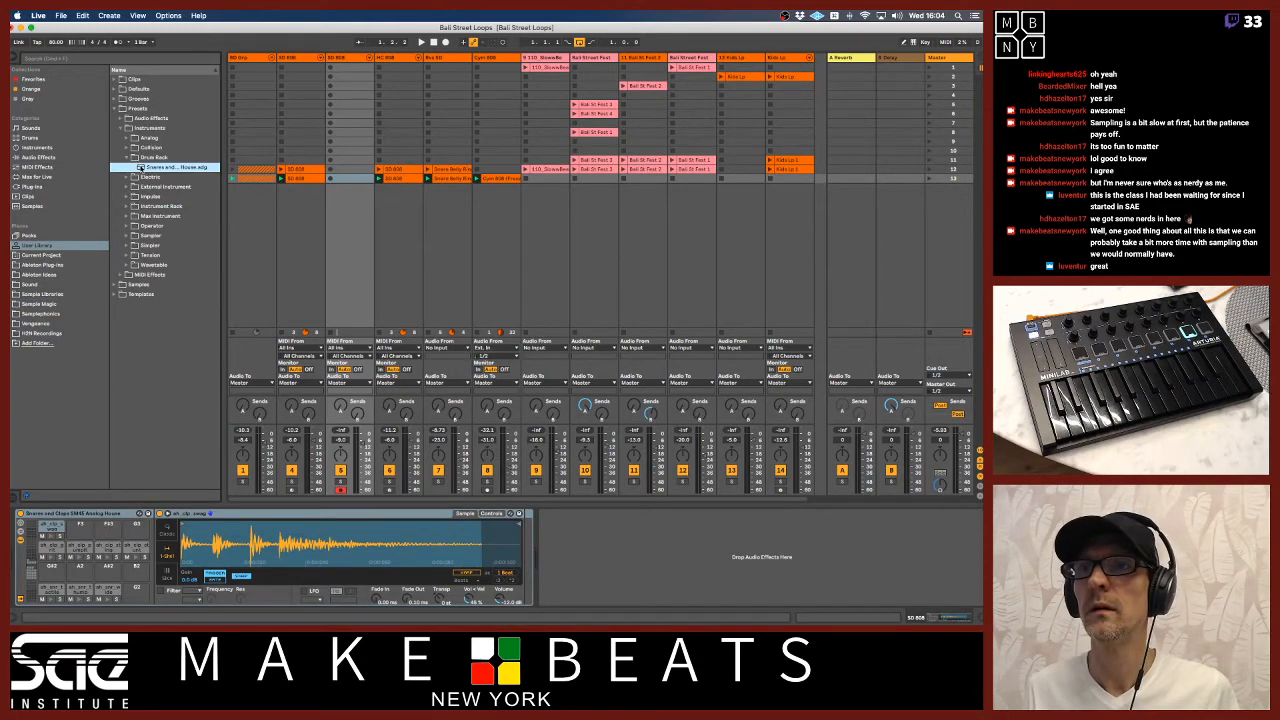
Open the Drum Kits folder under Drums in the Ableton Plug-ins place to view the stored kits
{"action": "left_click", "coordinate": [55, 265]}
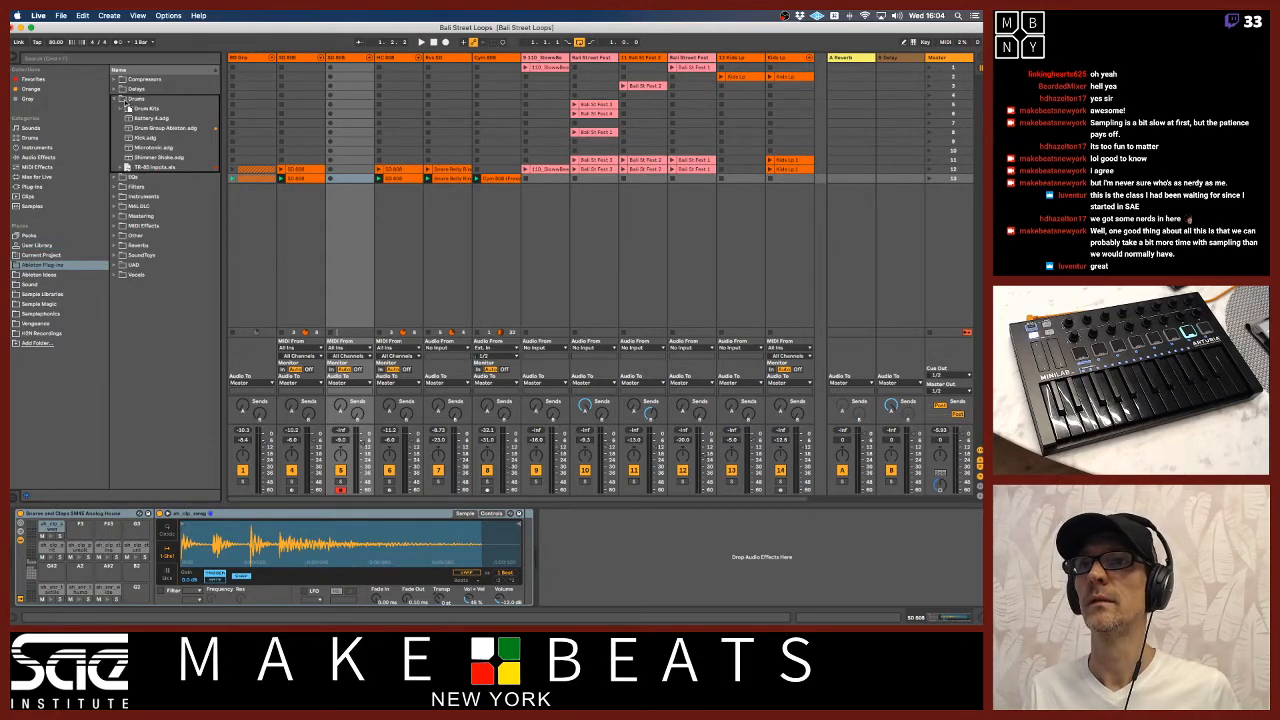
{"action": "left_click", "coordinate": [142, 110]}
{"action": "left_click", "coordinate": [142, 110]}
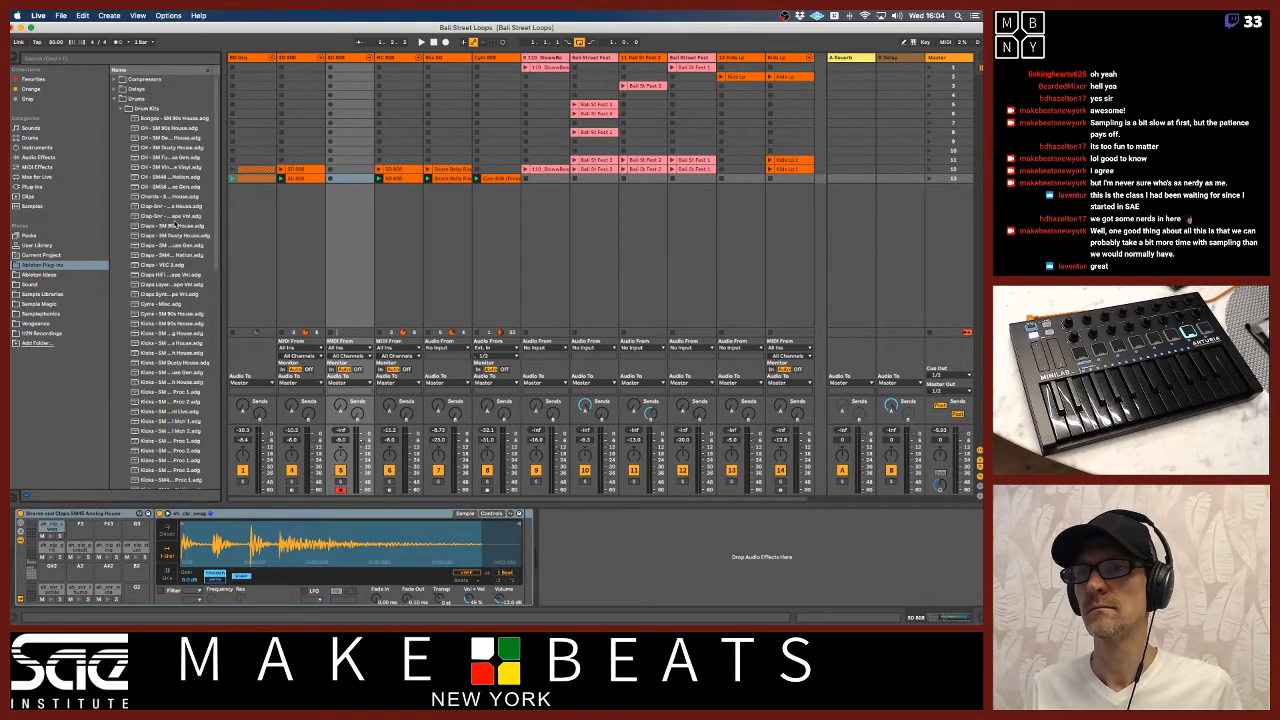
Widen the browser to show full file names and select the saved "Snares and Claps SM45 Analog House" preset among the drum kits
{"action": "scroll", "coordinate": [175, 225], "scroll_direction": "down", "scroll_amount": 15}
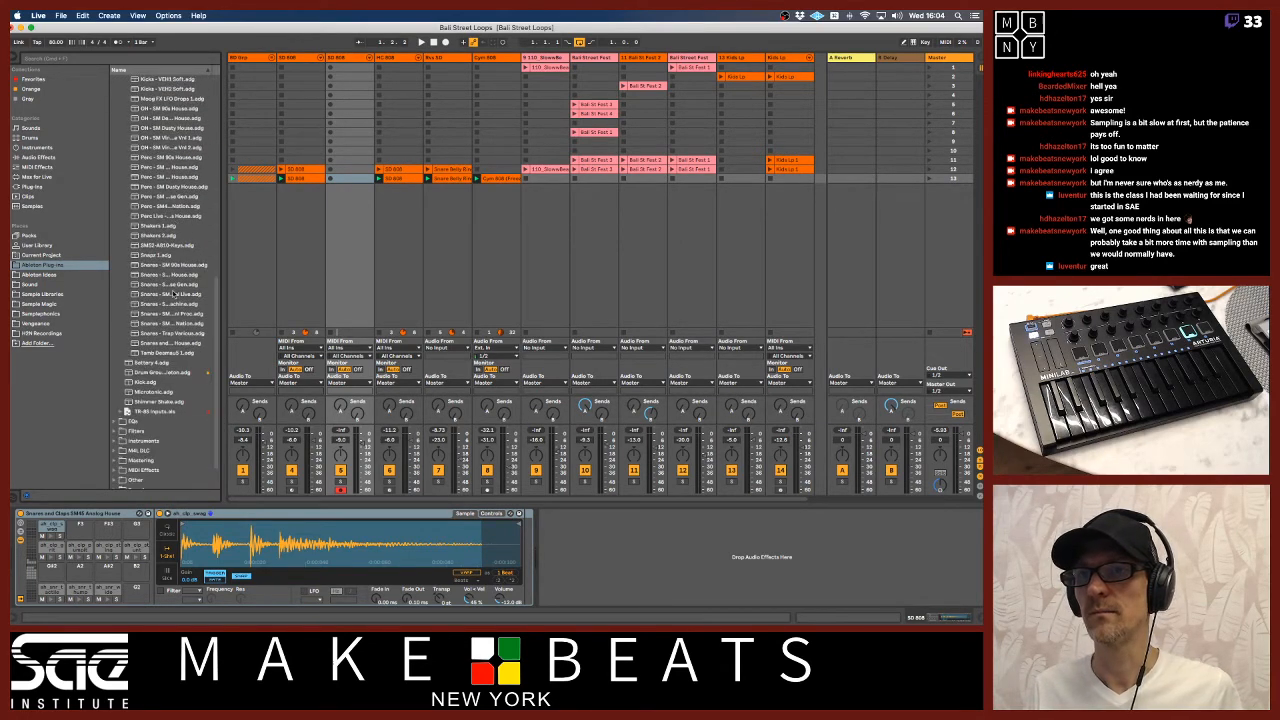
{"action": "left_click_drag", "start_coordinate": [222, 292], "coordinate": [298, 291]}
{"action": "left_click", "coordinate": [178, 344]}
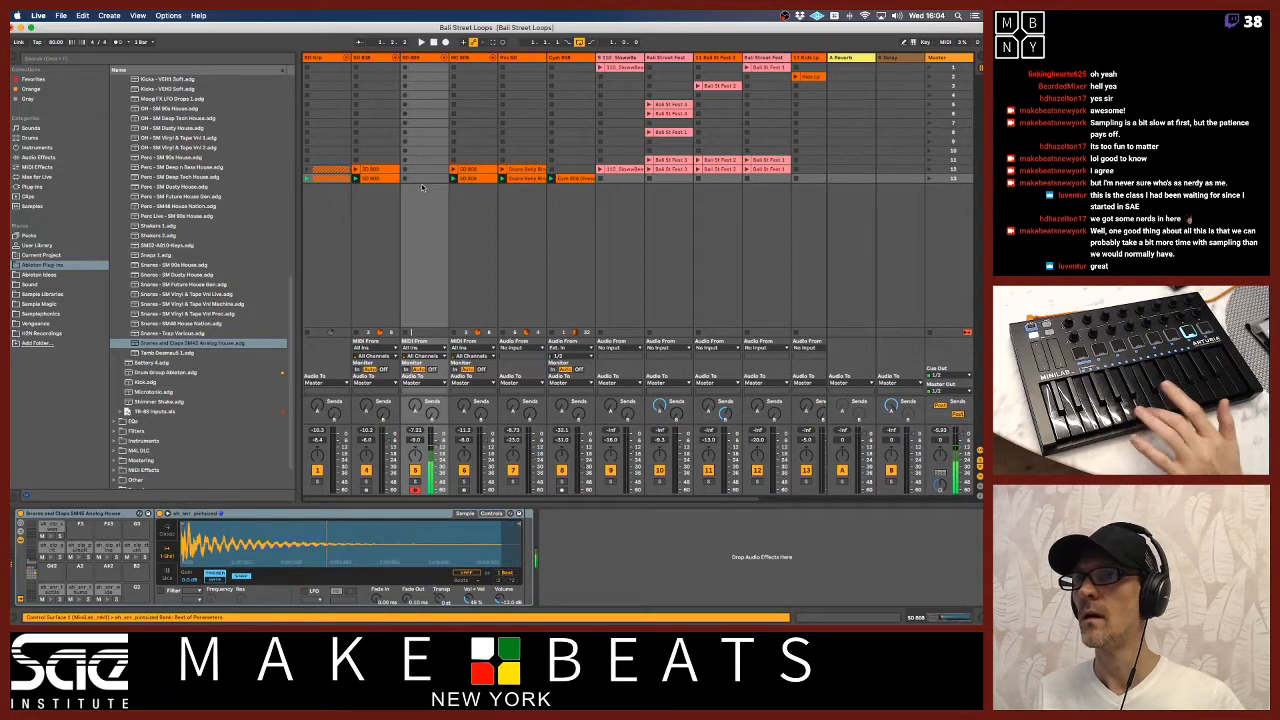
Copy the SD 808 clip in scene 13 to the adjacent track holding the new Drum Rack and open the copy's notes
{"action": "left_click_drag", "start_coordinate": [380, 179], "coordinate": [416, 181]}
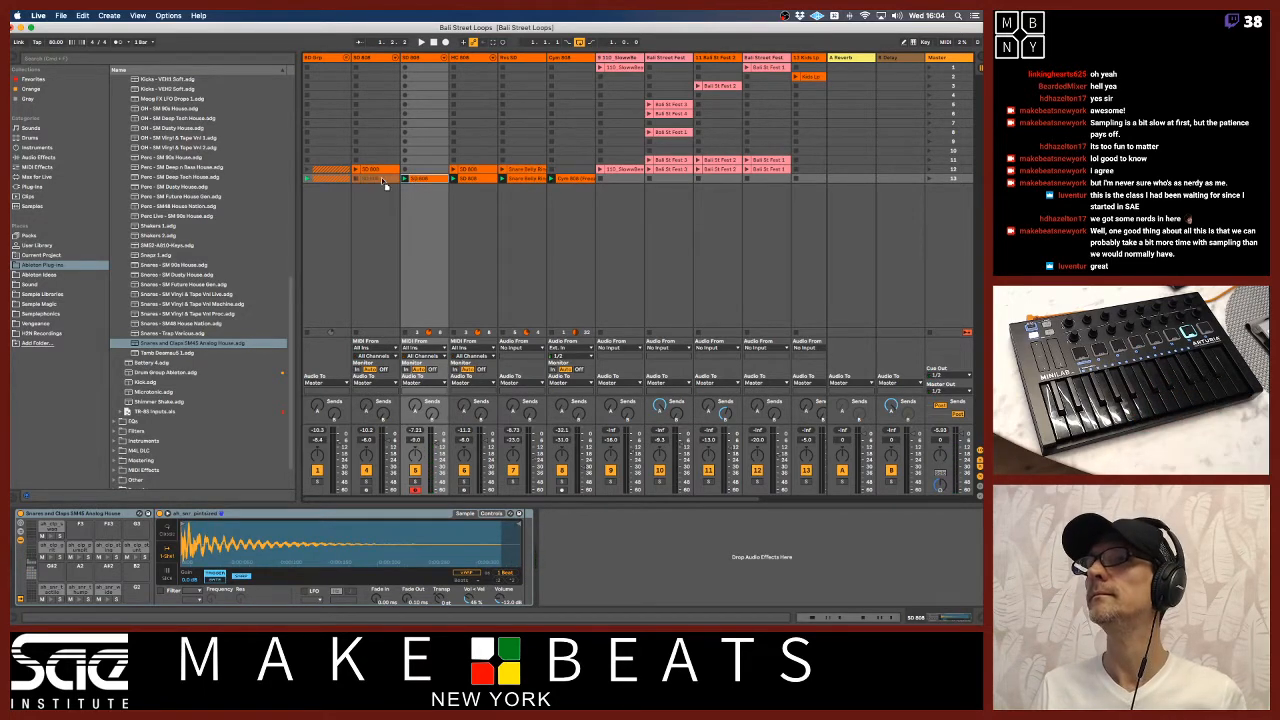
{"action": "left_click", "coordinate": [407, 178]}
{"action": "left_click", "coordinate": [420, 178]}
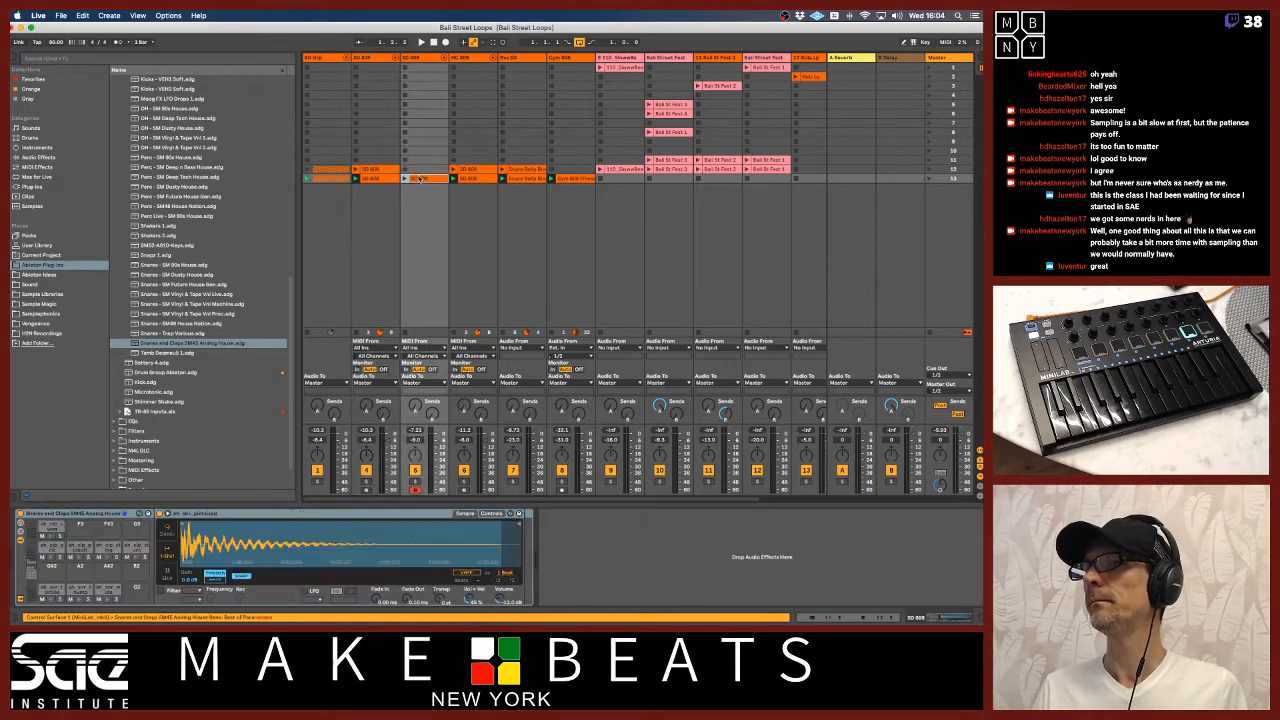
{"action": "double_click", "coordinate": [420, 178]}
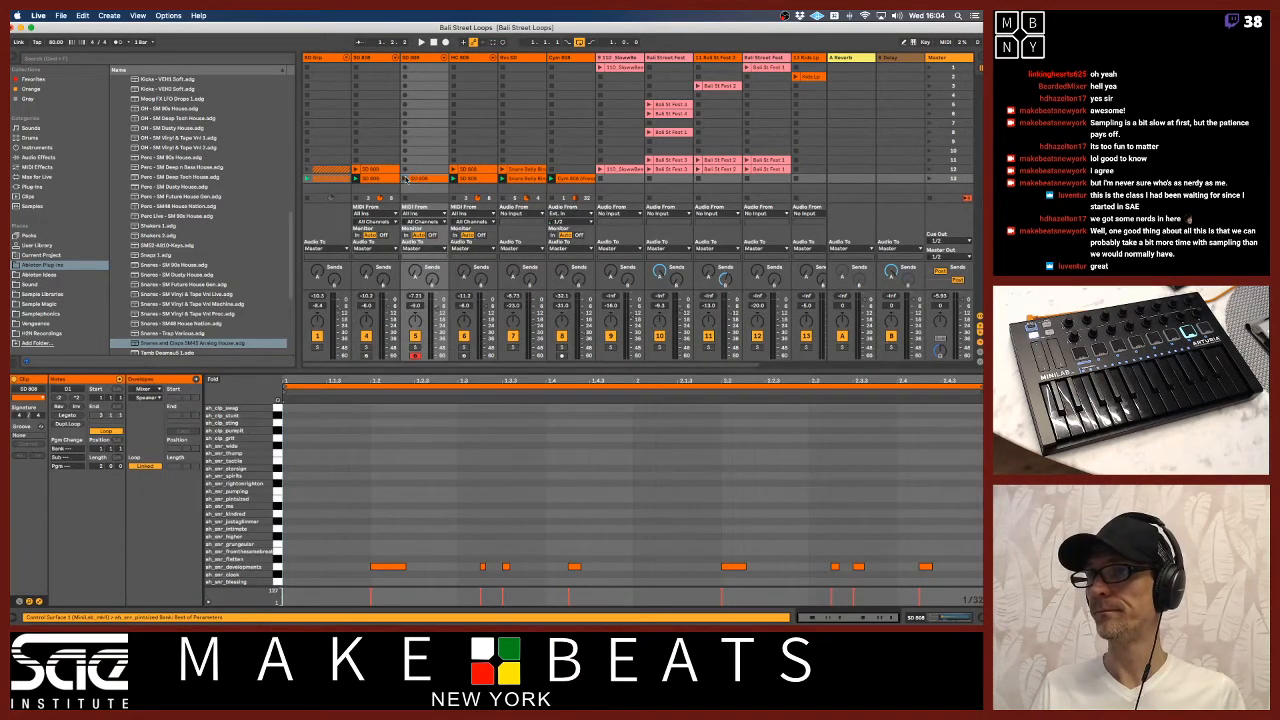
Play the copied SD 808 clip with the beat and set the new Drum Rack track's volume to -12 dB
{"action": "left_click", "coordinate": [355, 178]}
{"action": "left_click", "coordinate": [405, 178]}
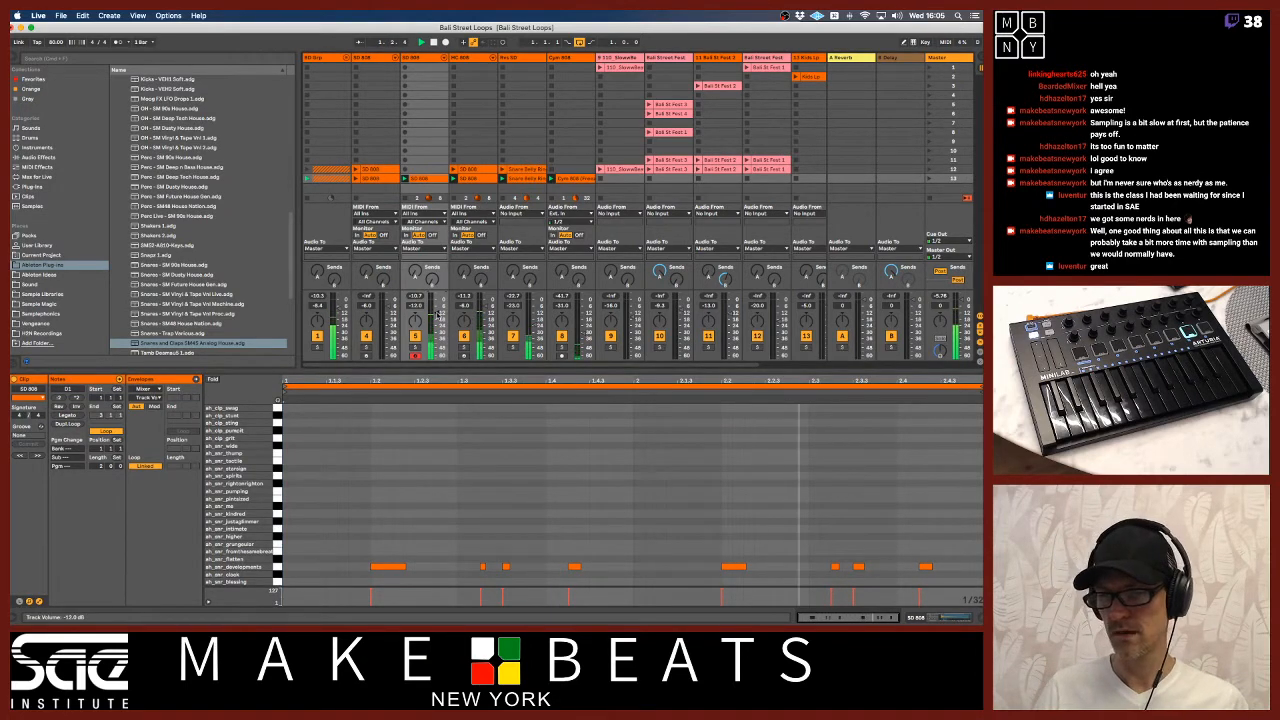
{"action": "key", "text": "XF86AudioRaiseVolume"}
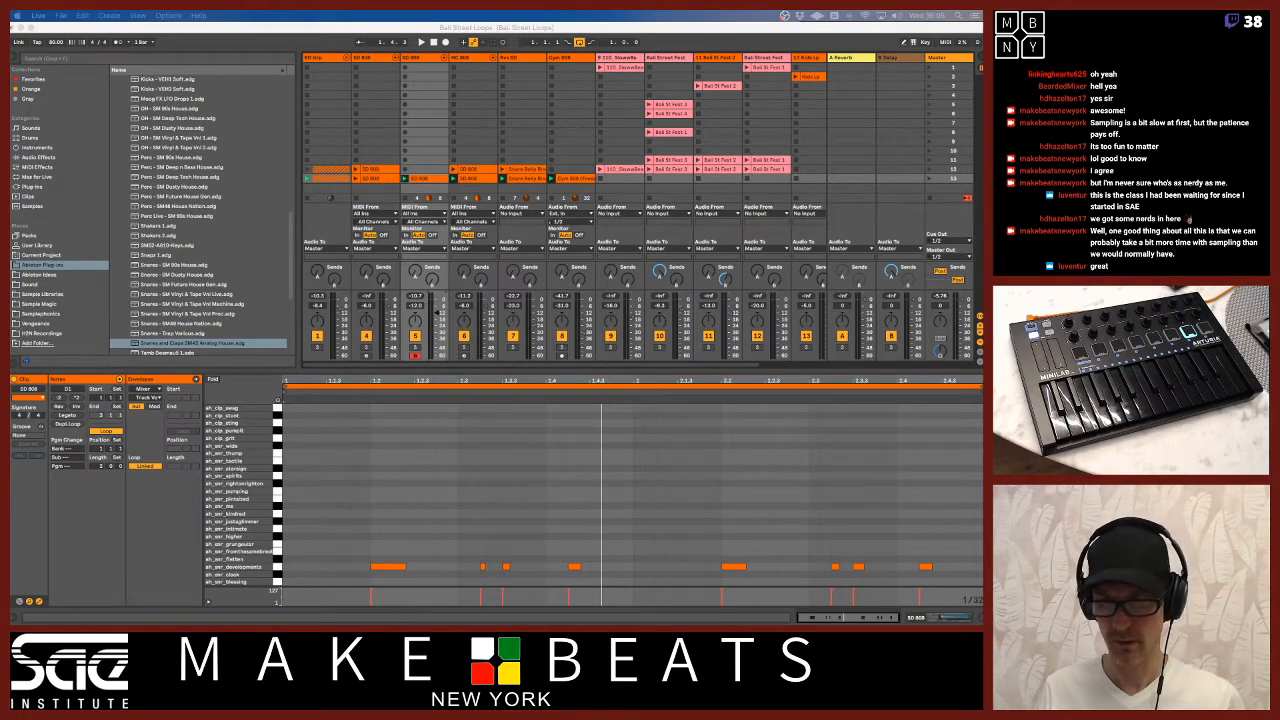
{"action": "left_click", "coordinate": [301, 336]}
{"action": "key", "text": "space"}
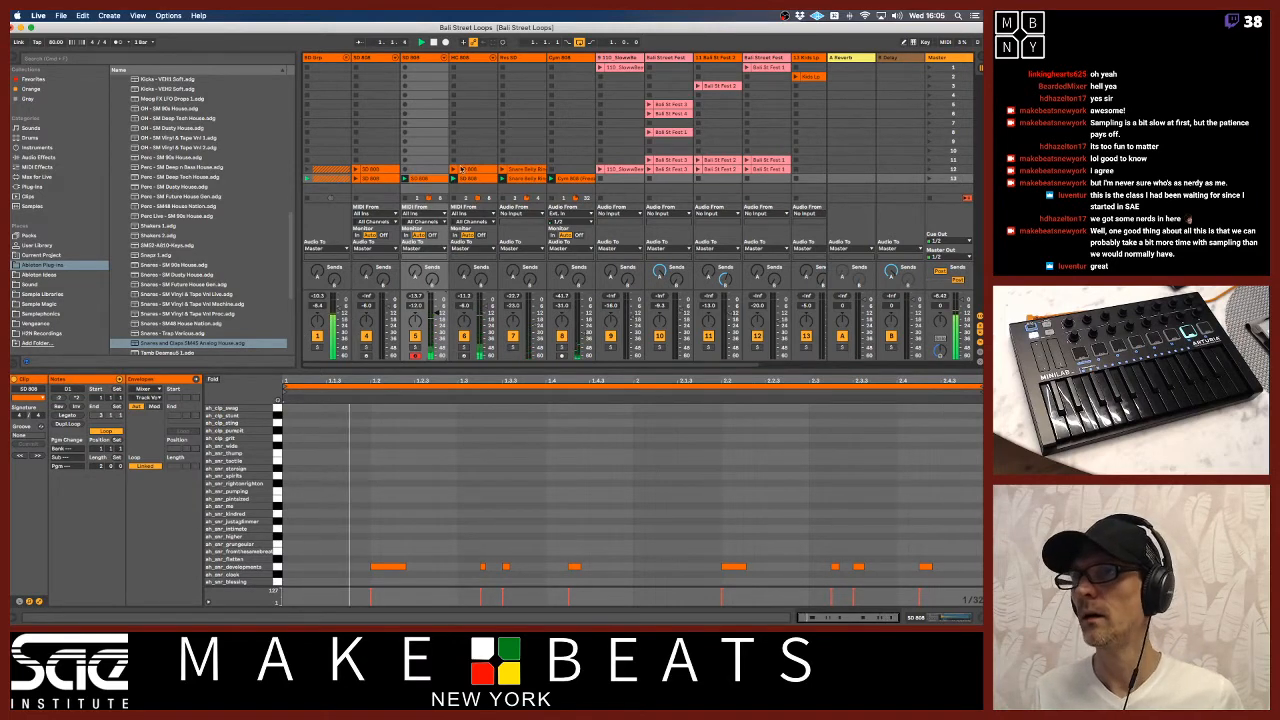
{"action": "key", "text": "space"}
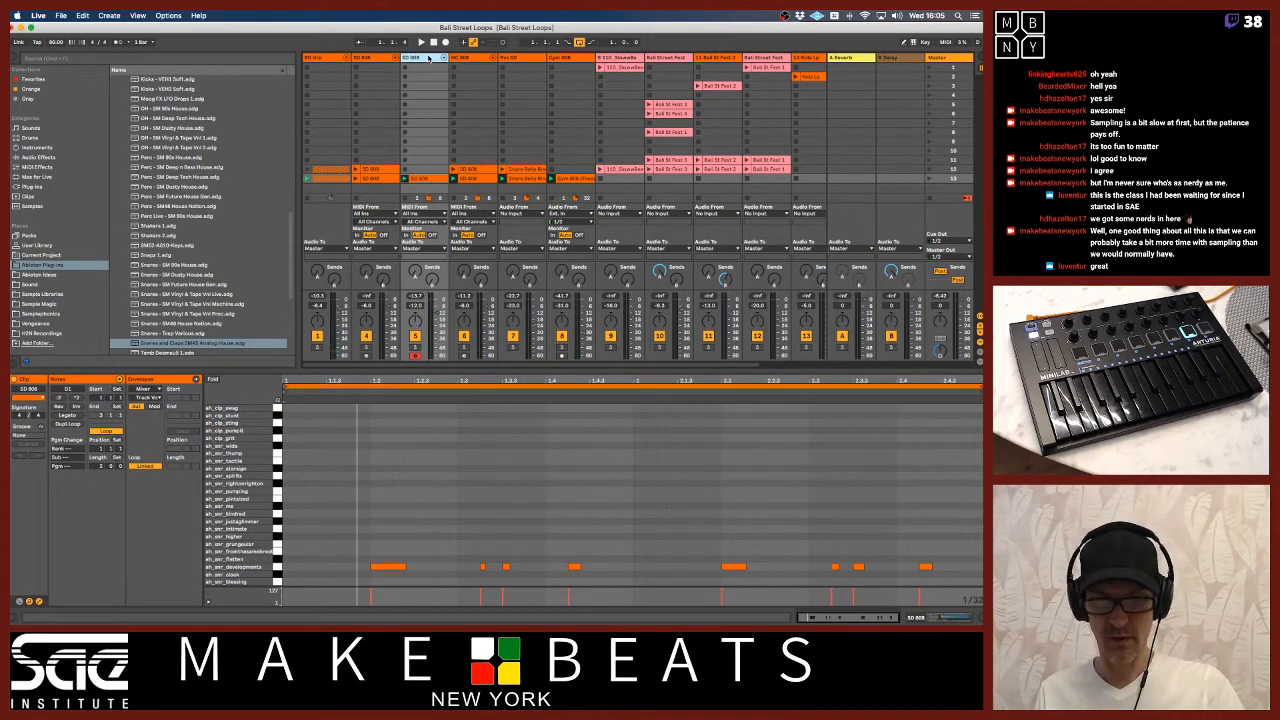
Duplicate the snare and clap rack track and move all notes of the duplicate's clip up to ah_snr_flatten (D#1)
{"action": "key", "text": "super+d"}
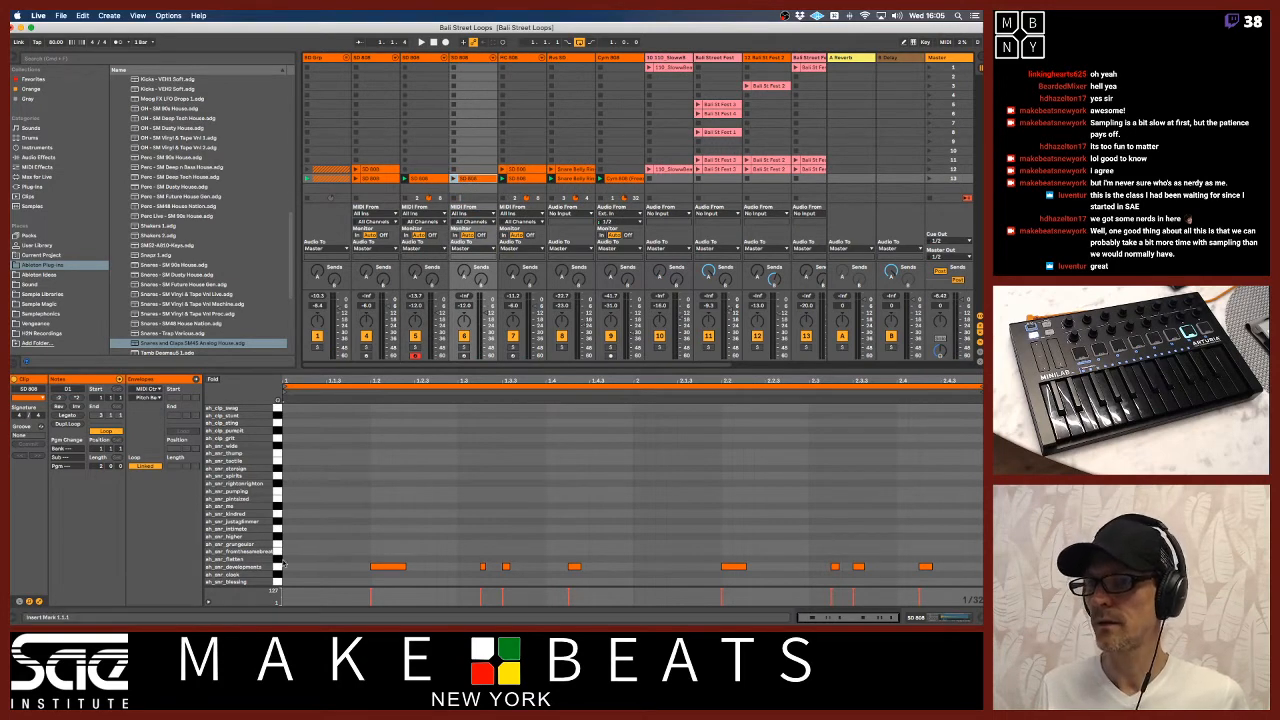
{"action": "key", "text": "space"}
{"action": "key", "text": "Up"}
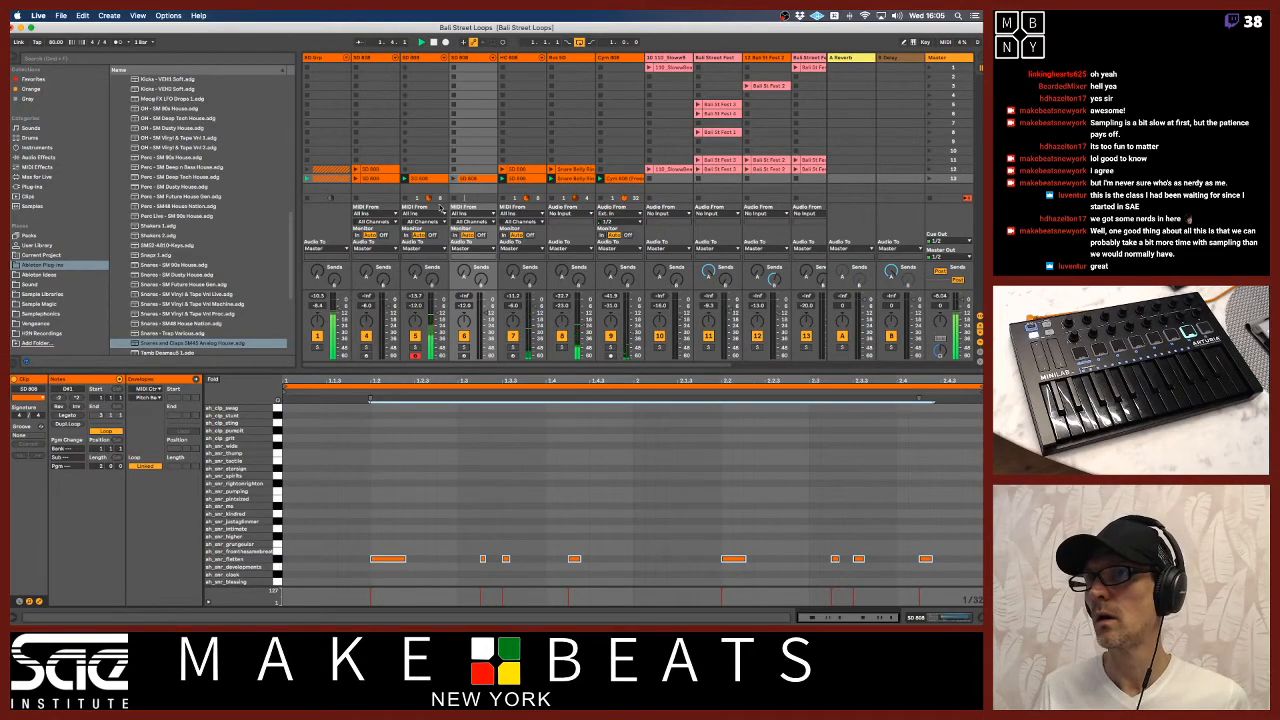
Audition snares by moving all notes of the original rack track's scene 13 clip up semitone by semitone to ah_snr_rightonrighton (C#2)
{"action": "left_click", "coordinate": [433, 181]}
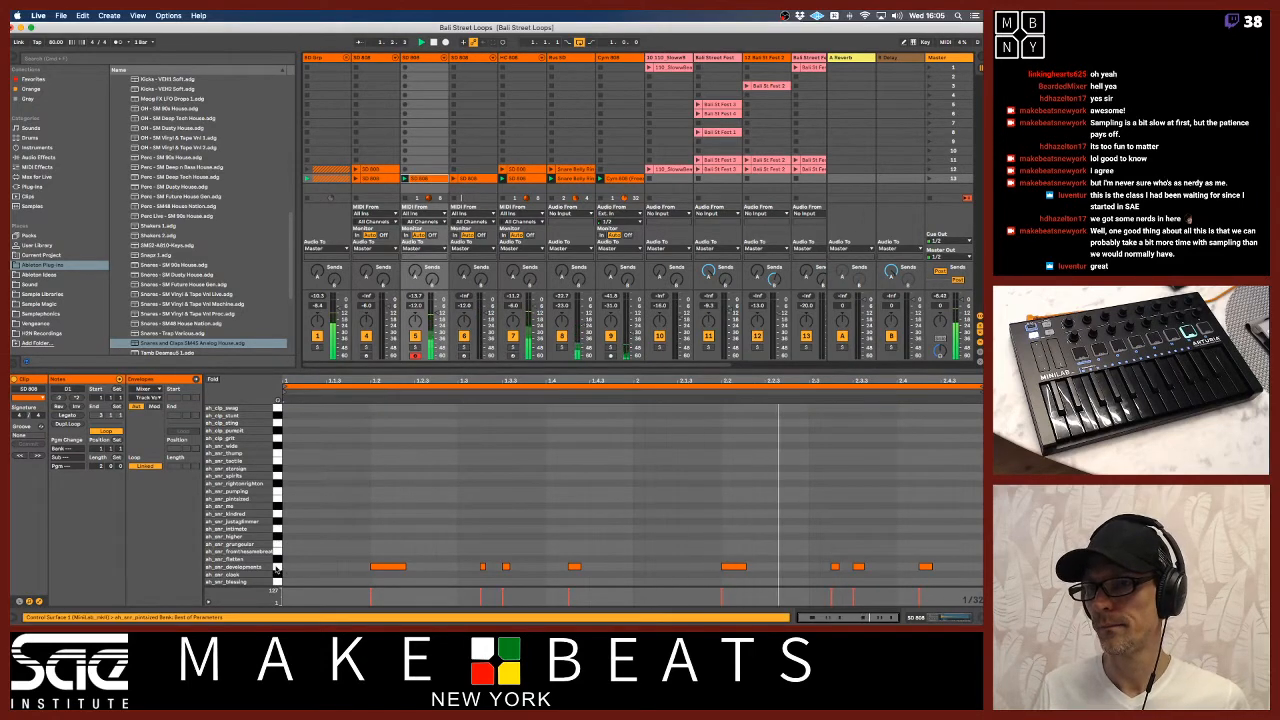
{"action": "key", "text": "ctrl+a"}
{"action": "key", "text": "Up"}
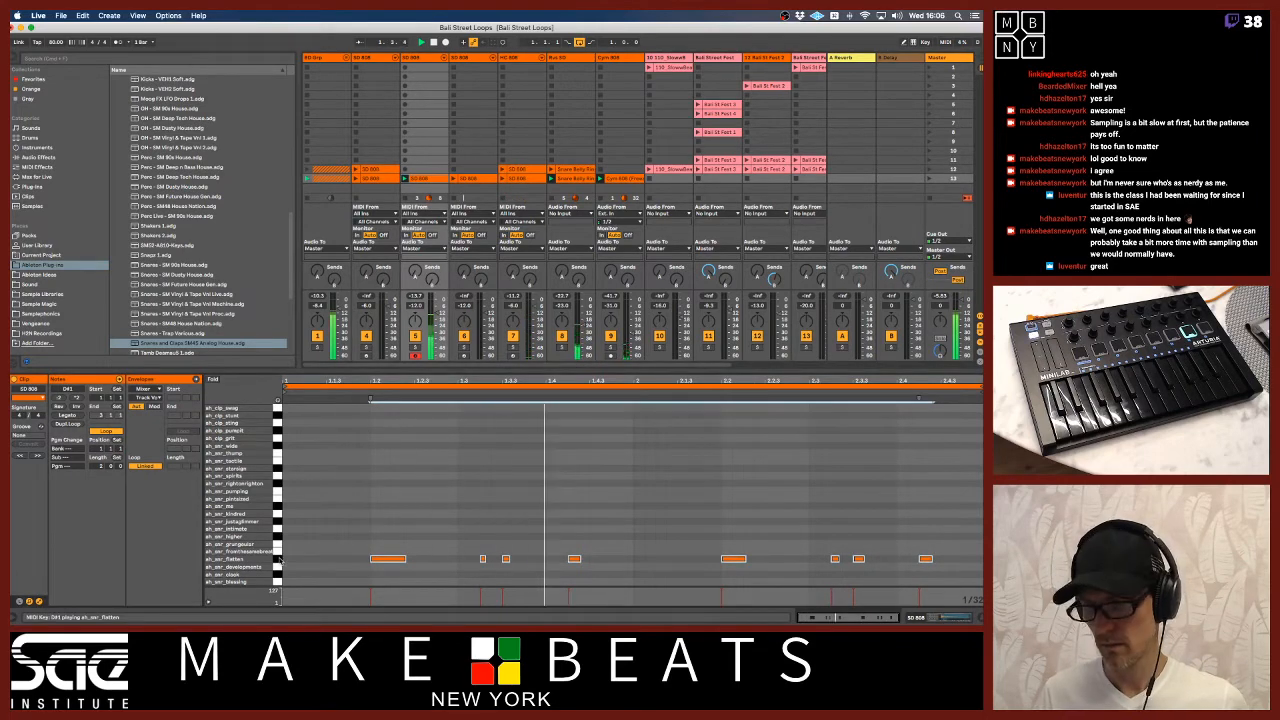
{"action": "key", "text": "Up"}
{"action": "key", "text": "Up"}
{"action": "key", "text": "Up"}
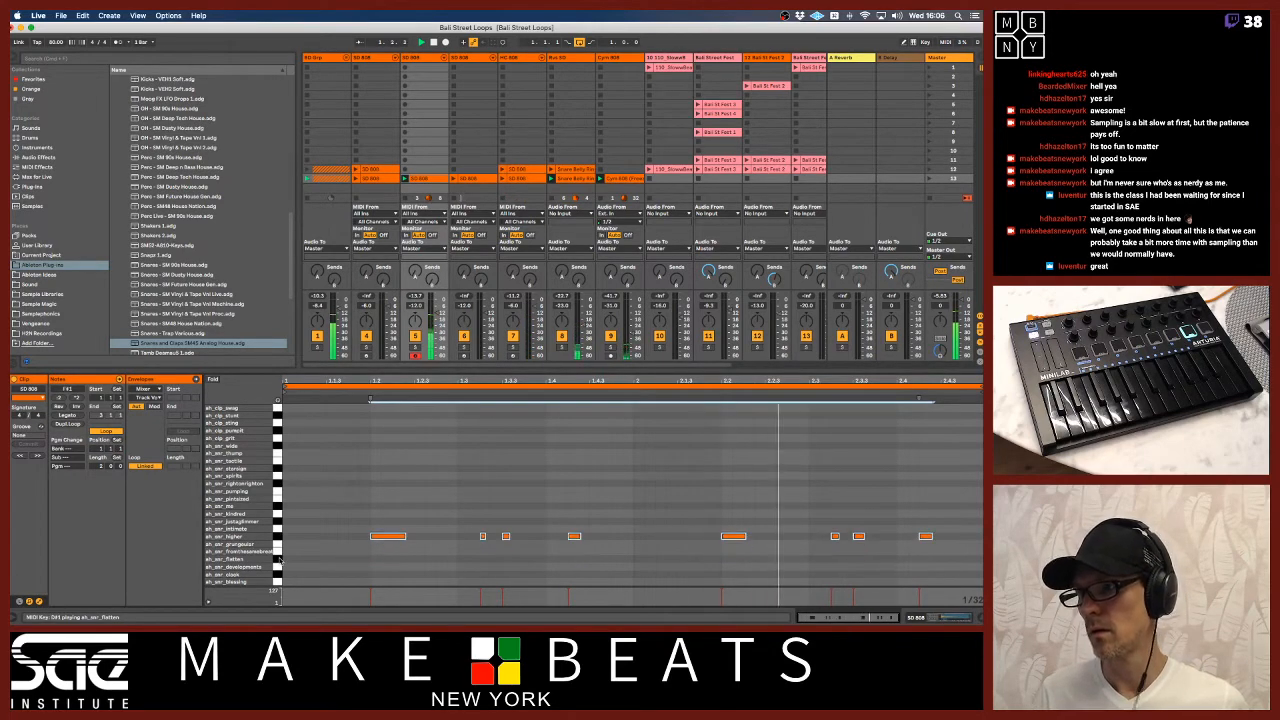
{"action": "key", "text": "Up"}
{"action": "key", "text": "Up"}
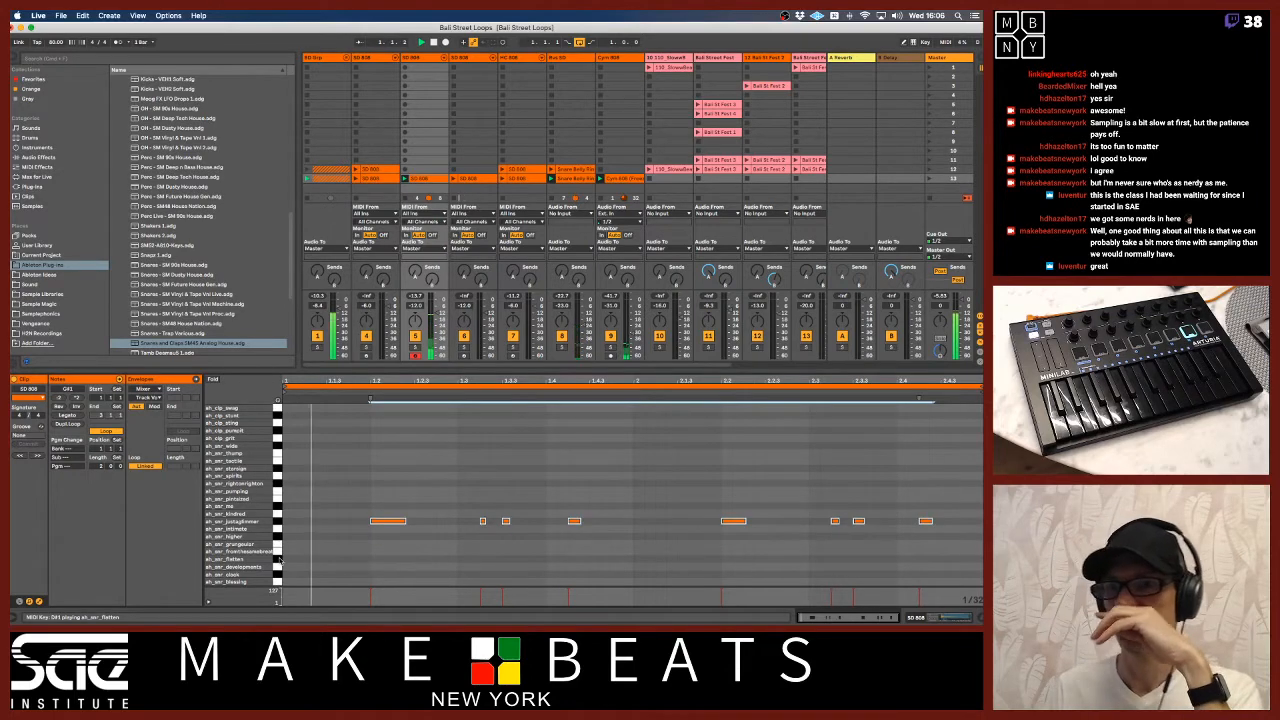
{"action": "key", "text": "Up"}
{"action": "key", "text": "Up"}
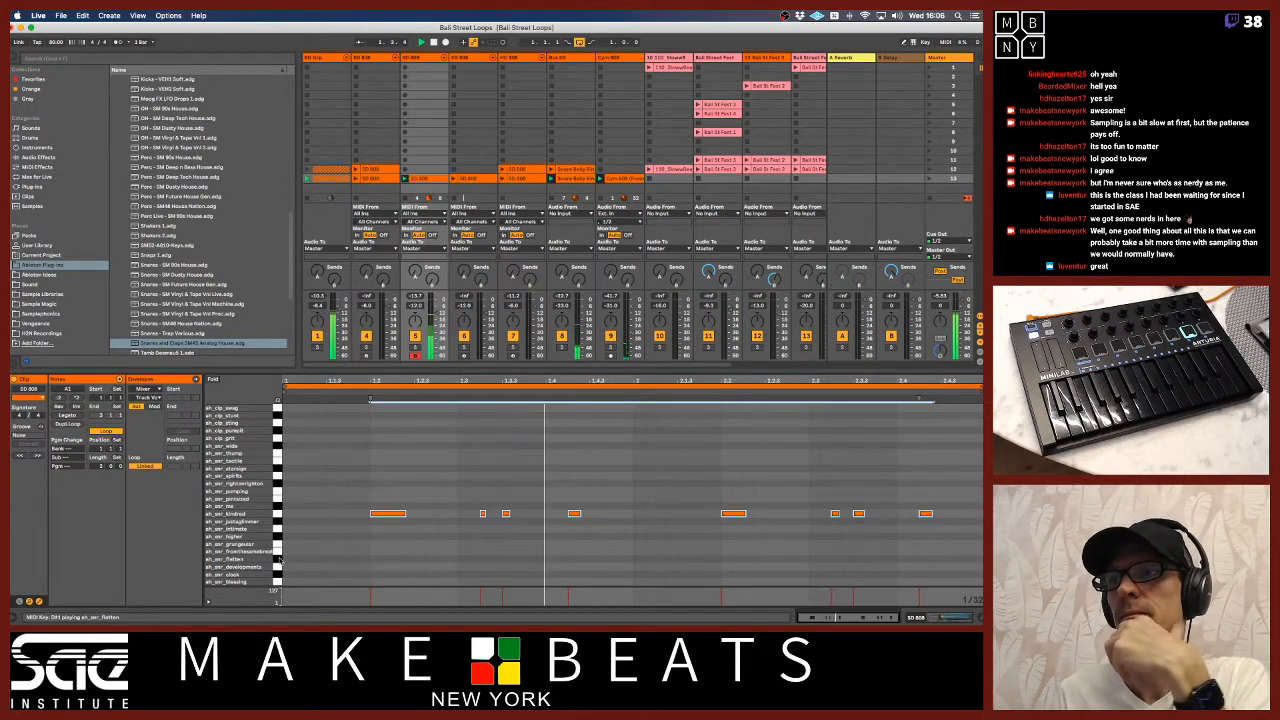
{"action": "key", "text": "Up"}
{"action": "key", "text": "Up"}
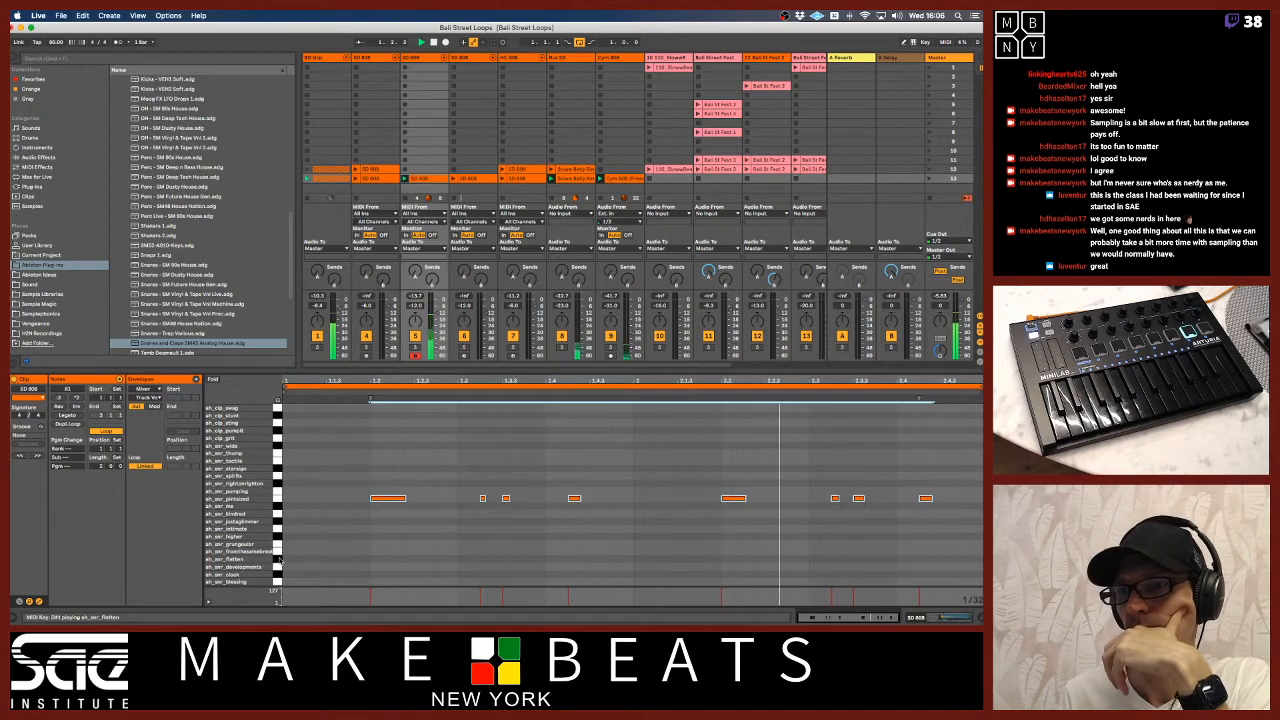
{"action": "key", "text": "Up"}
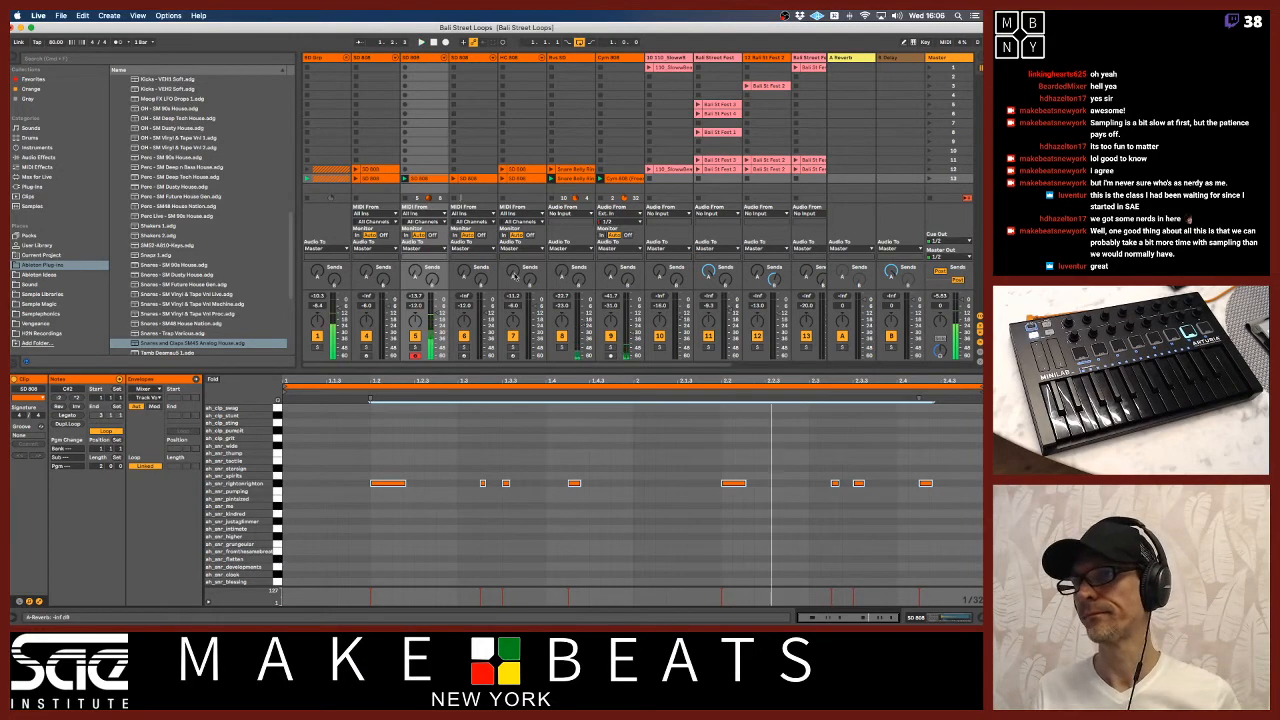
Duplicate the original snare rack track and deactivate the two short beat-3 notes in both bars of its original clip
{"action": "left_click", "coordinate": [429, 60]}
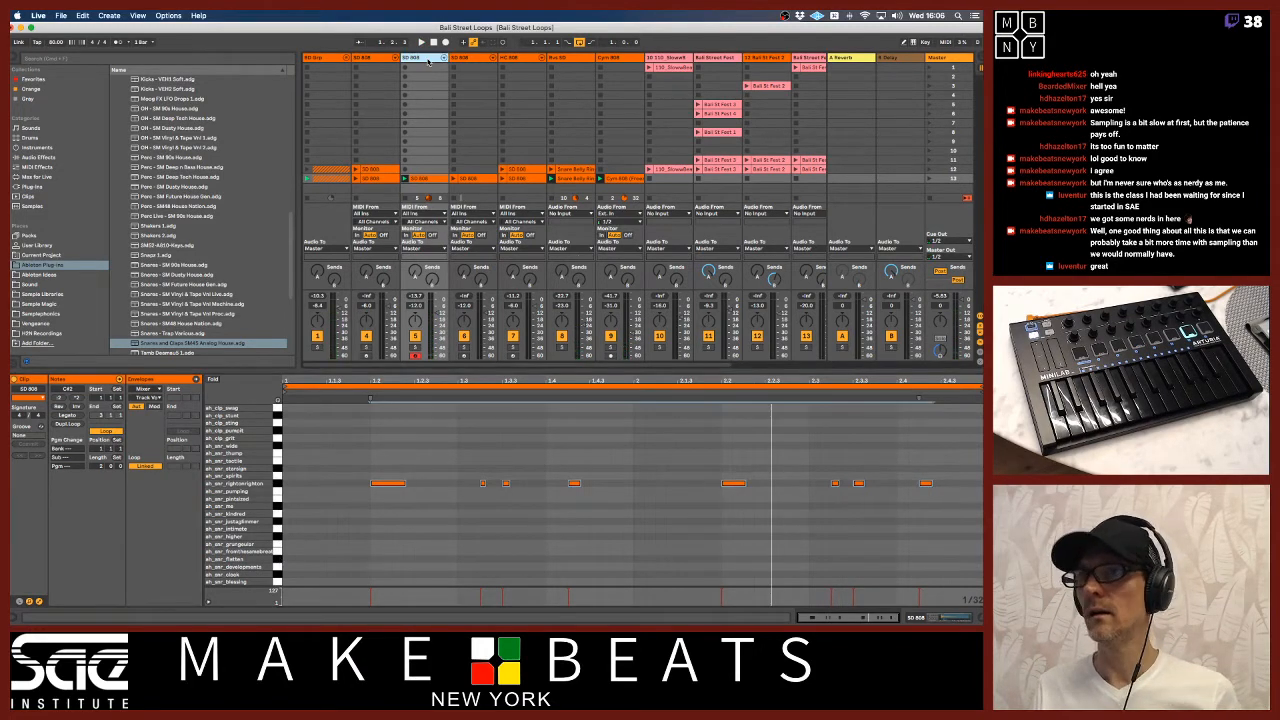
{"action": "key", "text": "super+d"}
{"action": "left_click", "coordinate": [436, 183]}
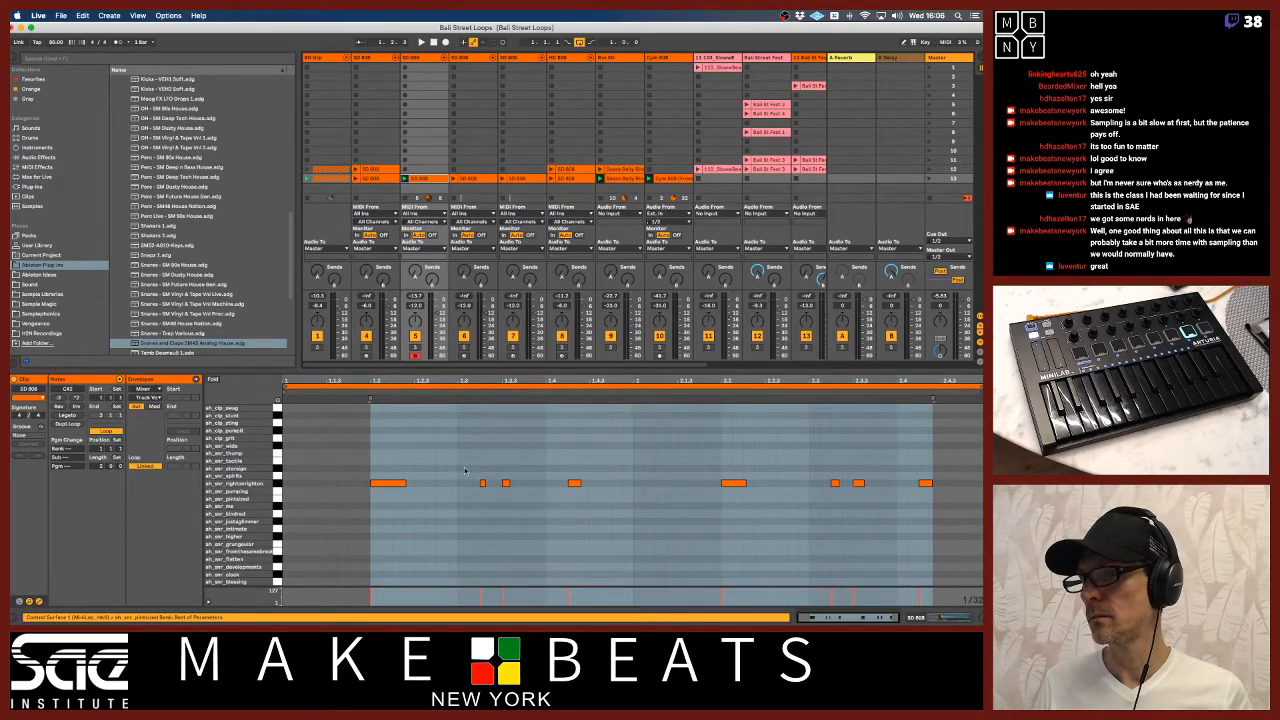
{"action": "left_click_drag", "start_coordinate": [465, 470], "coordinate": [522, 498]}
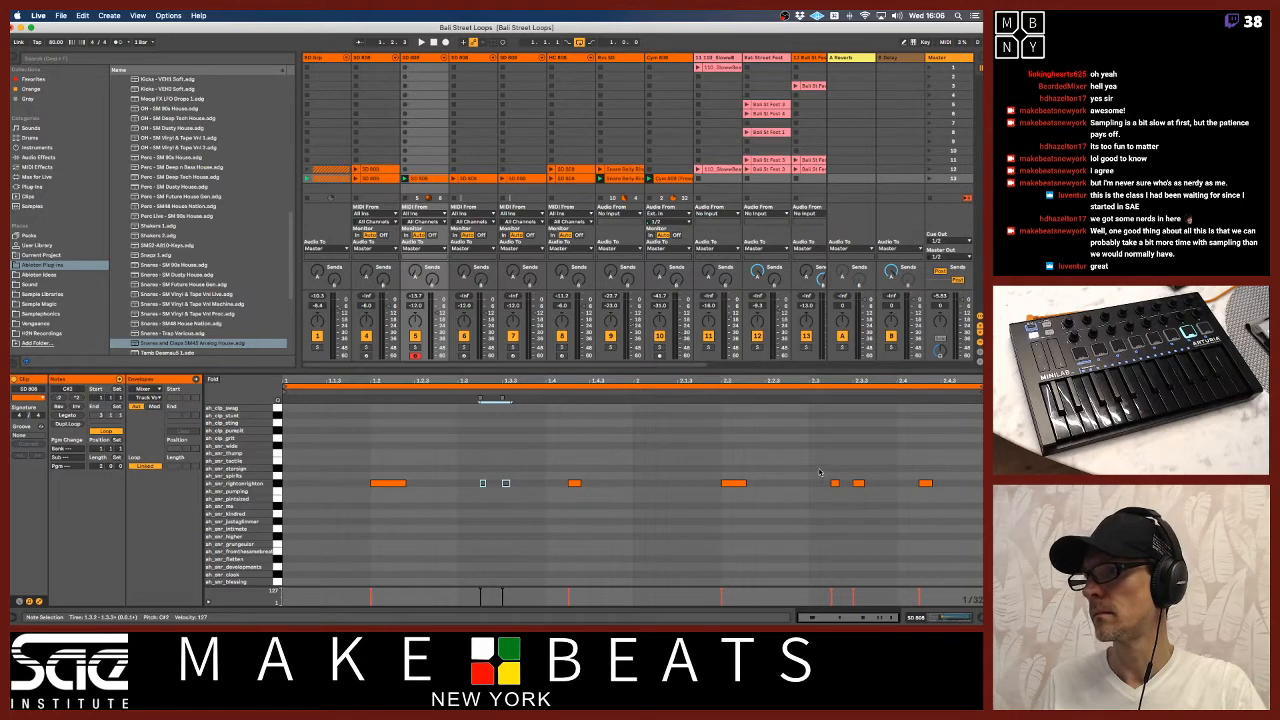
{"action": "left_click_drag", "start_coordinate": [820, 472], "coordinate": [858, 500]}
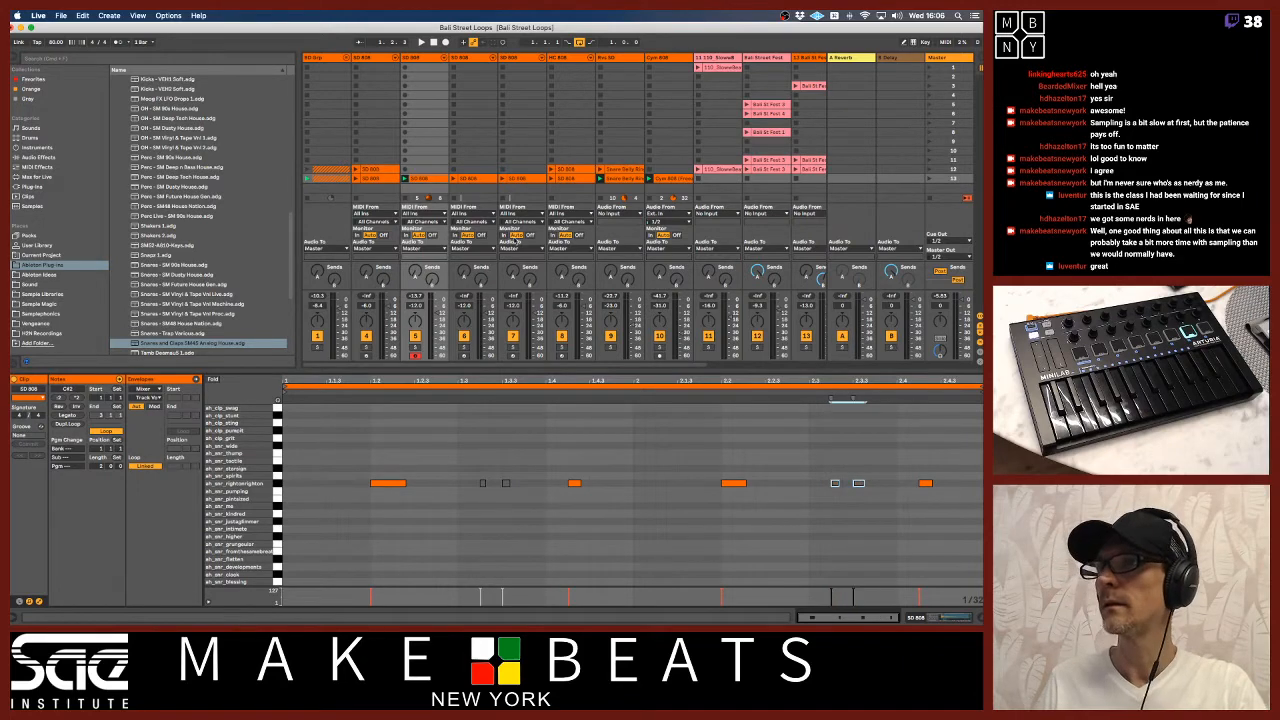
In the new duplicate track's clip, deactivate the notes on beats 2 and 4 of both bars
{"action": "left_click", "coordinate": [480, 178]}
{"action": "left_click", "coordinate": [390, 483]}
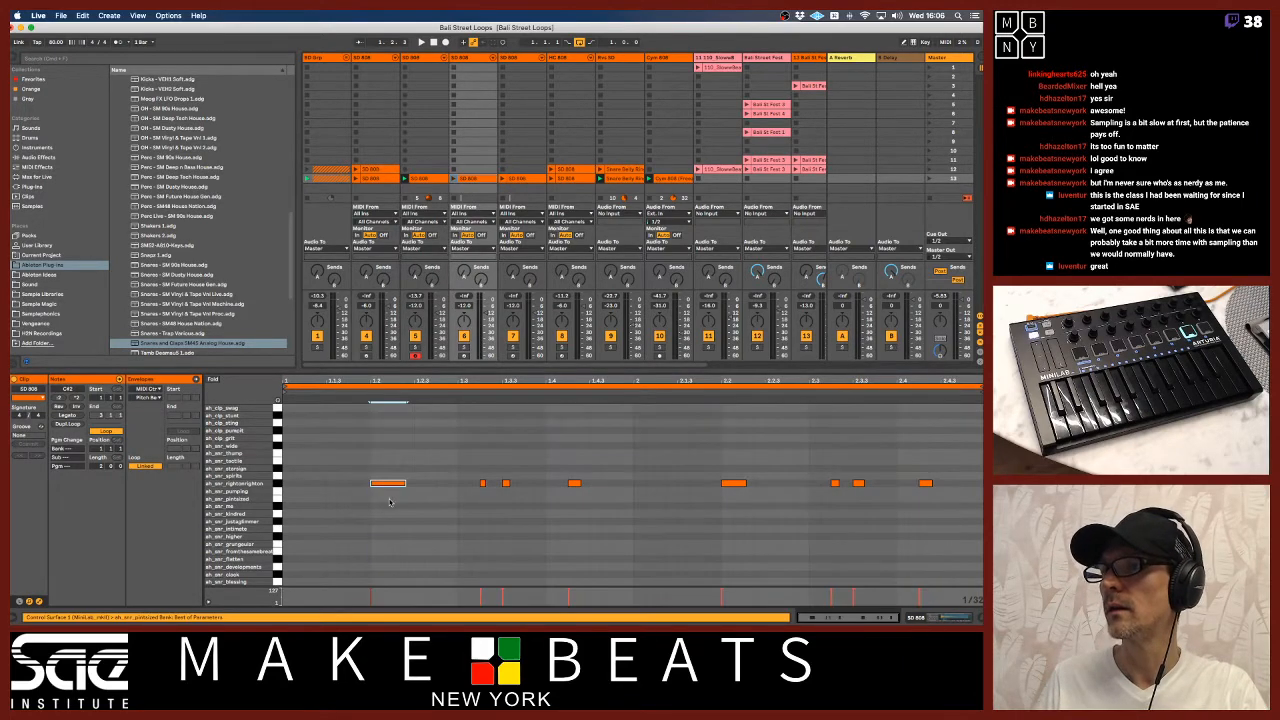
{"action": "left_click", "coordinate": [730, 484]}
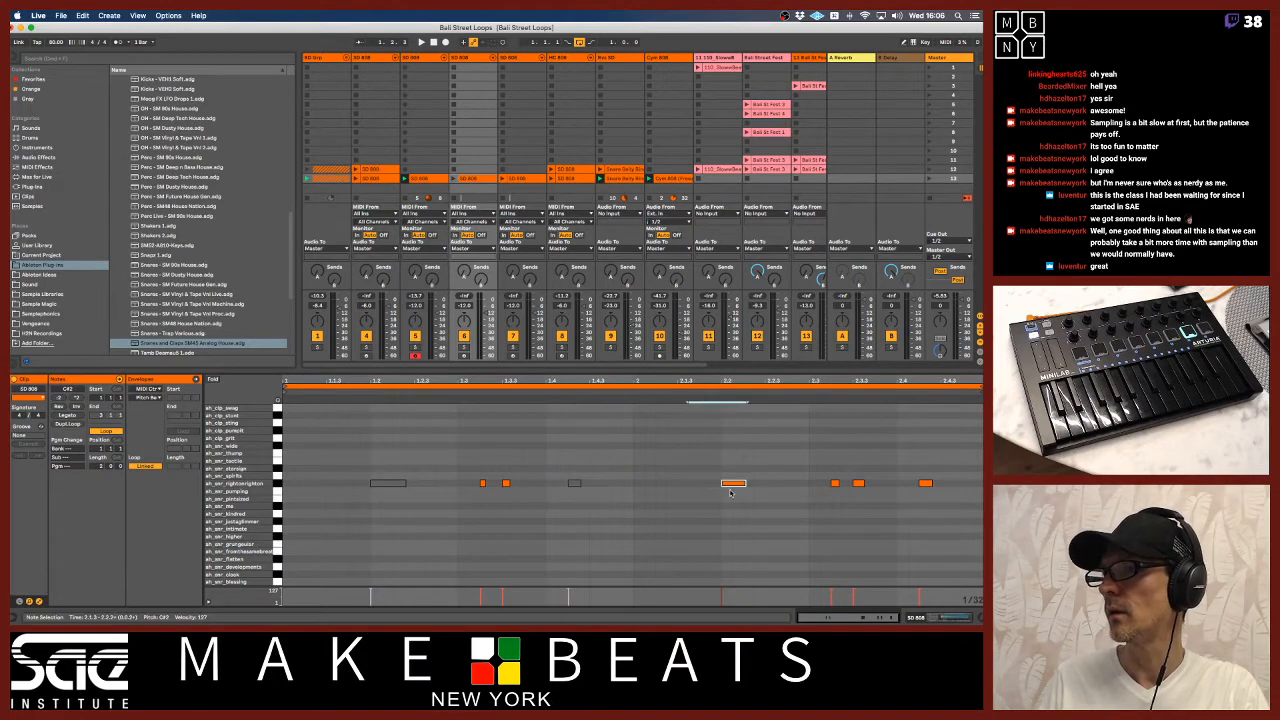
{"action": "left_click", "coordinate": [925, 484]}
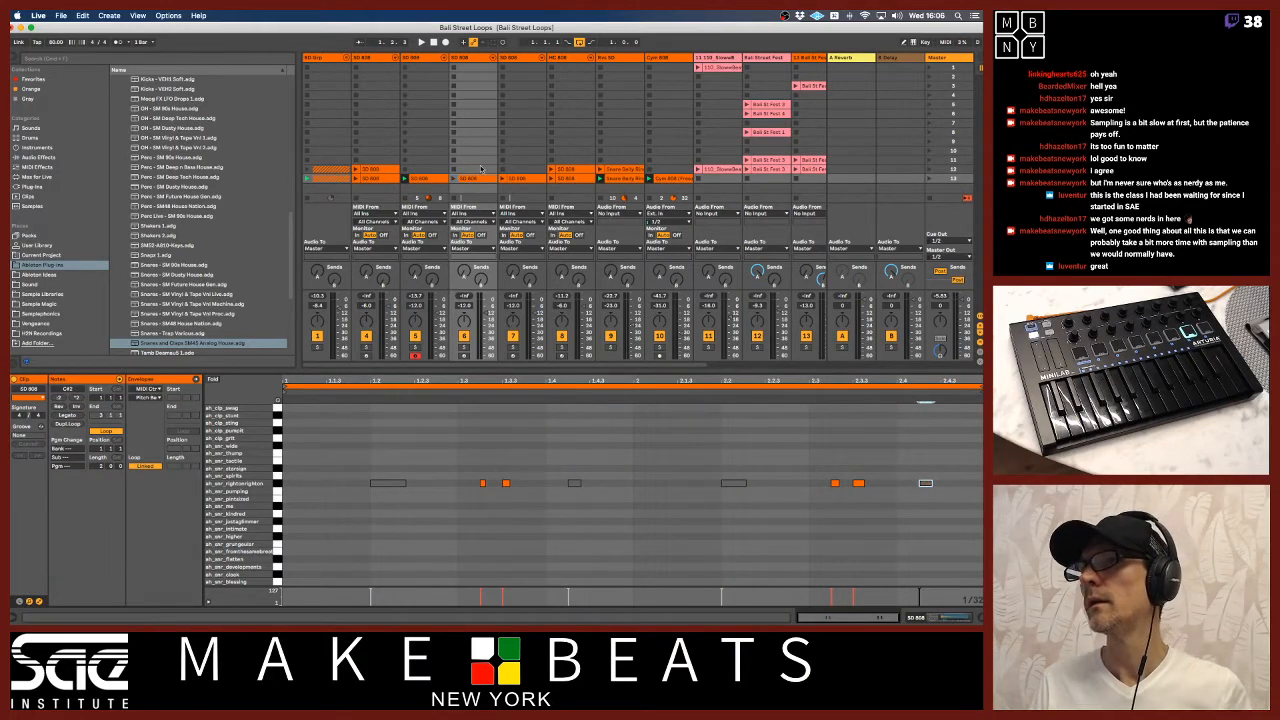
Rename the original rack track's scene 13 clip to SD1 and the adjacent duplicate's clip to SD2
{"action": "left_click", "coordinate": [436, 180]}
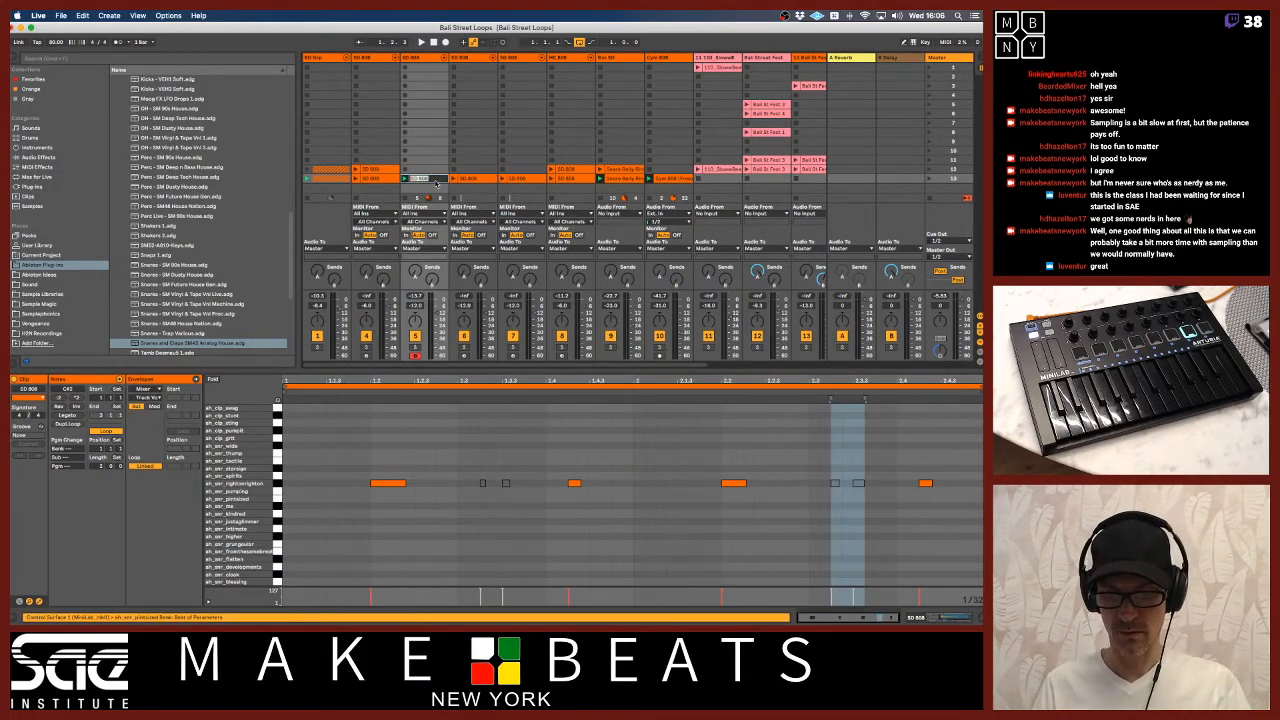
{"action": "key", "text": "Return"}
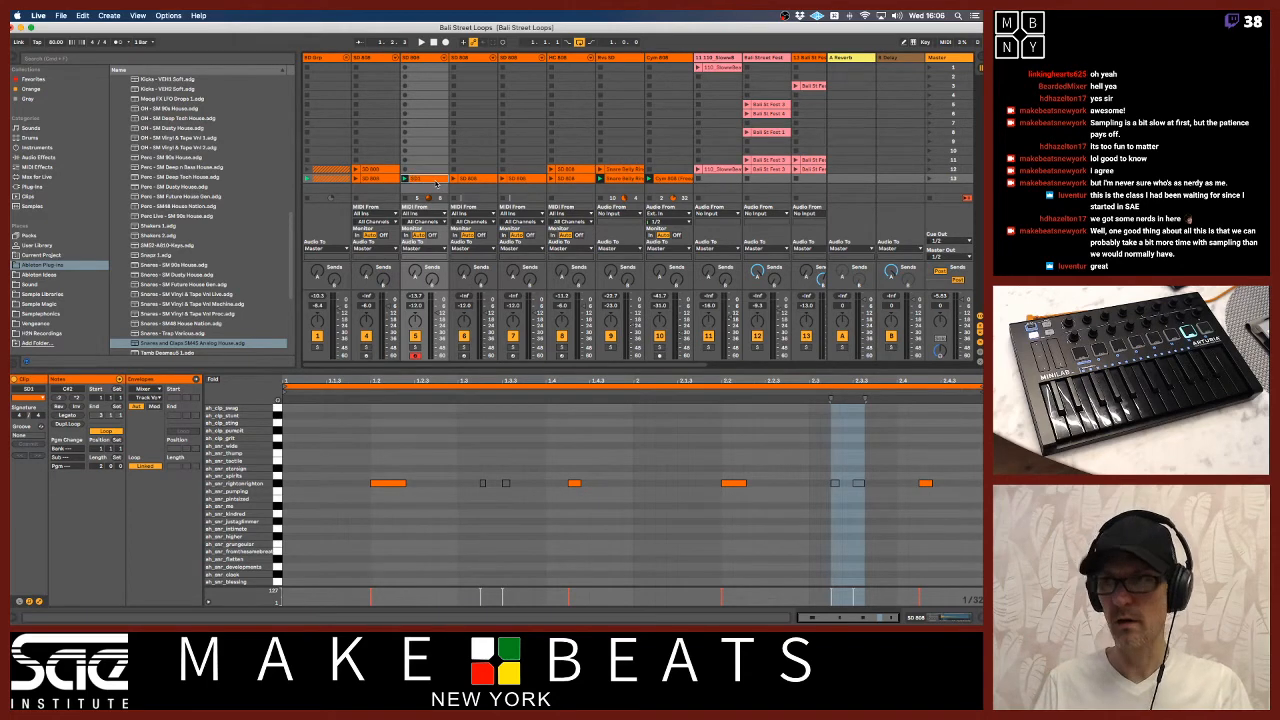
{"action": "left_click", "coordinate": [467, 179]}
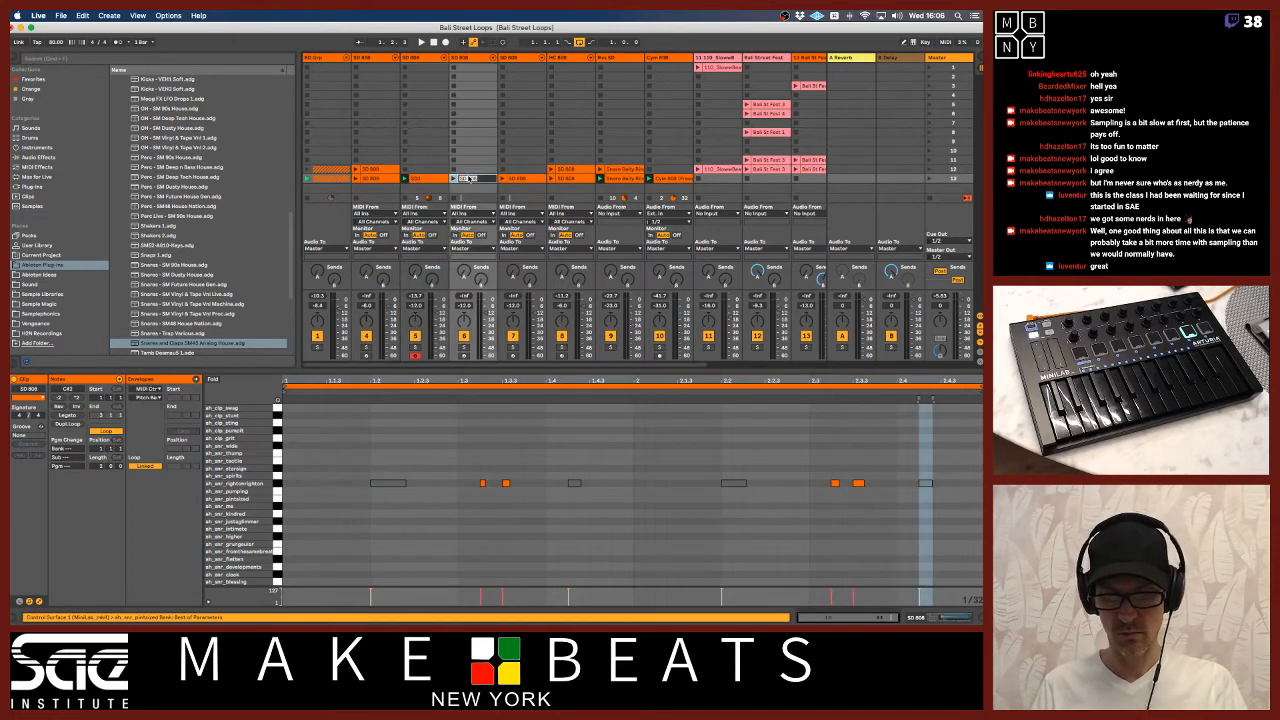
Launch the SD2 clip and audition other snares by moving all its notes up to ah_snr_thump (F2)
{"action": "left_click", "coordinate": [455, 178]}
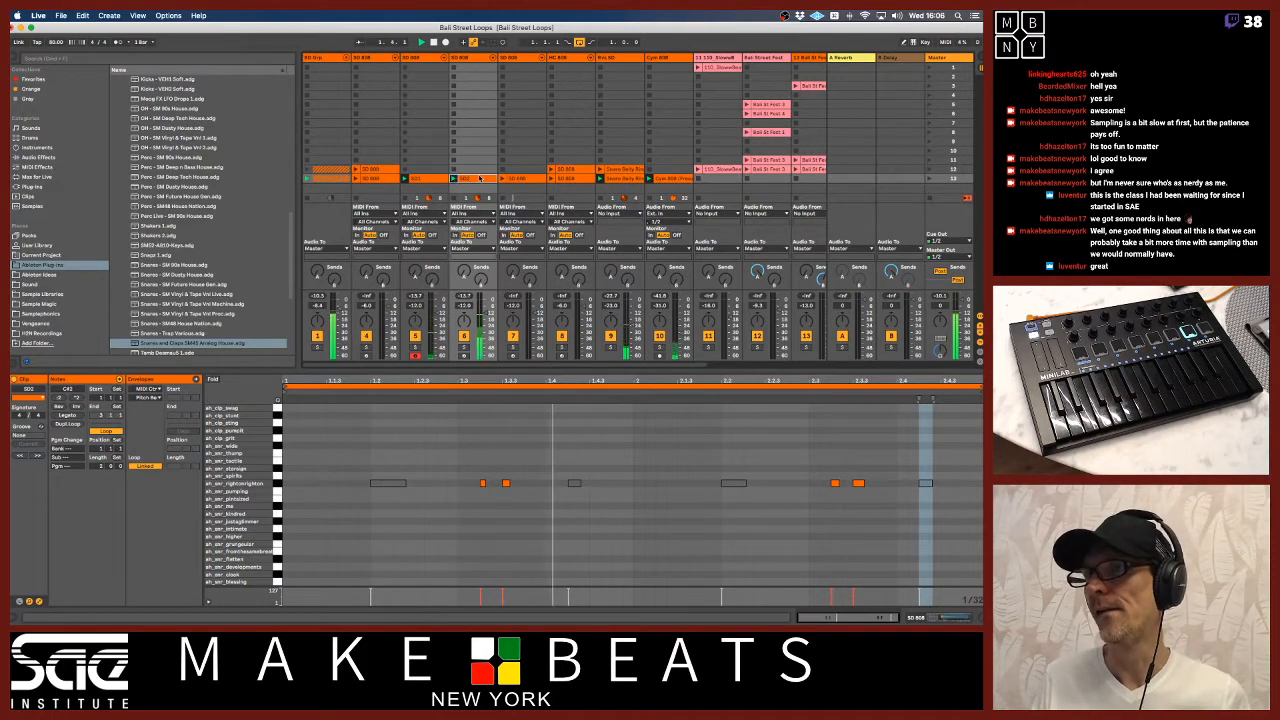
{"action": "left_click", "coordinate": [278, 484]}
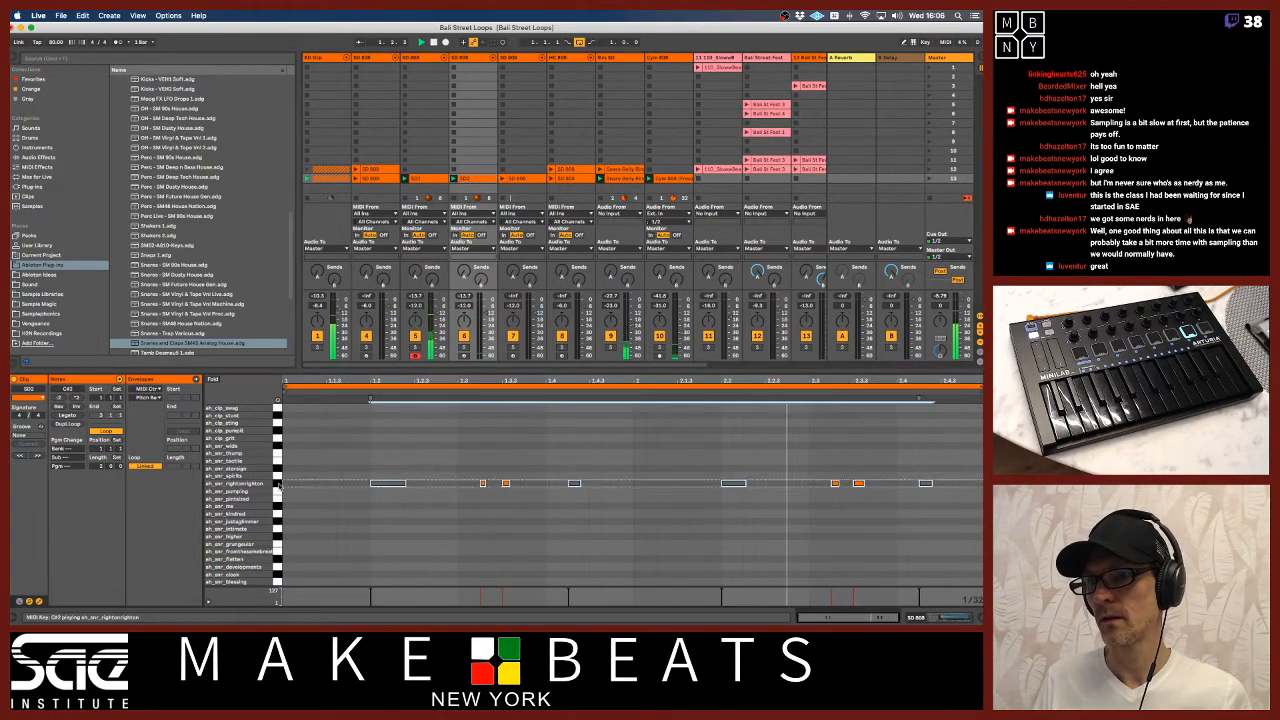
{"action": "key", "text": "Up"}
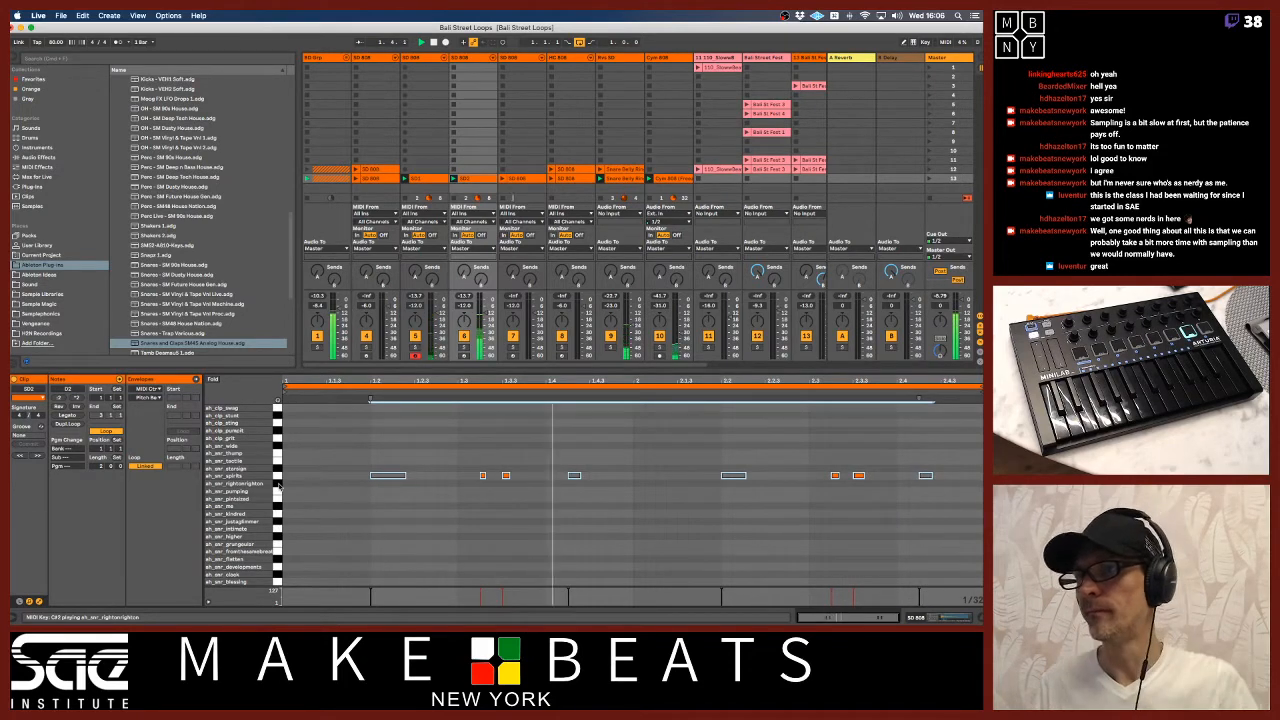
{"action": "key", "text": "Up"}
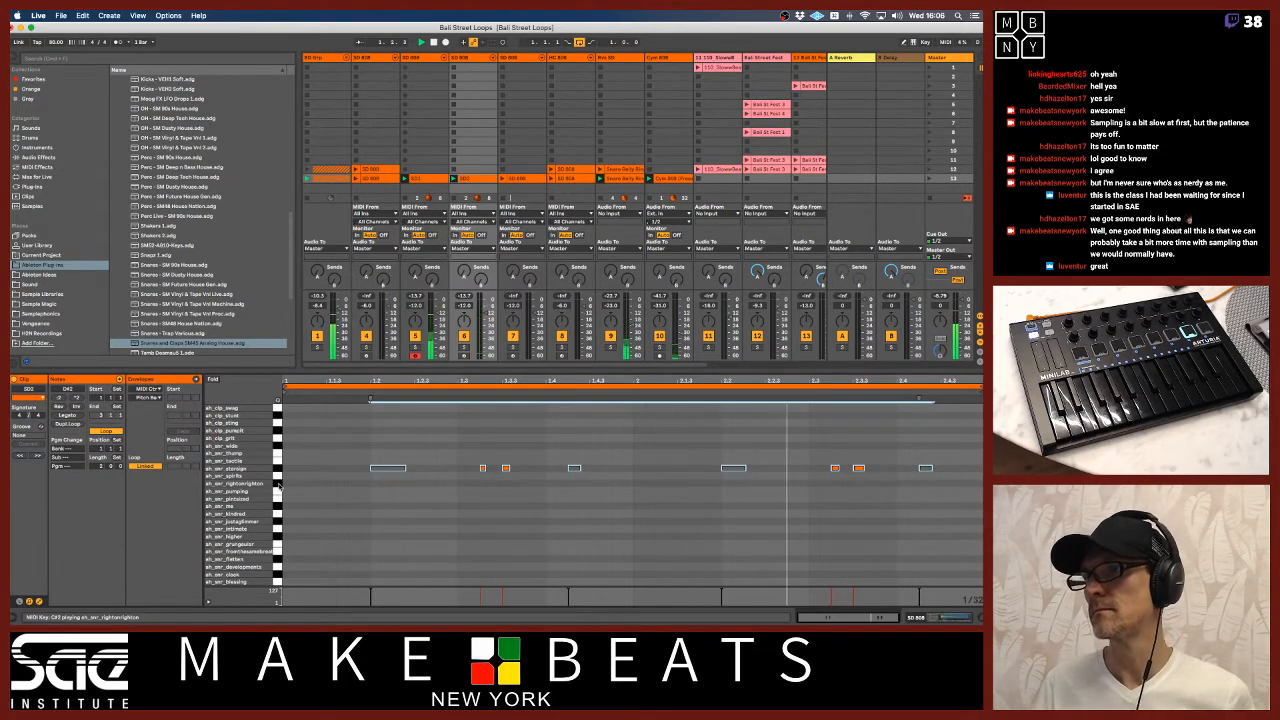
{"action": "key", "text": "Up"}
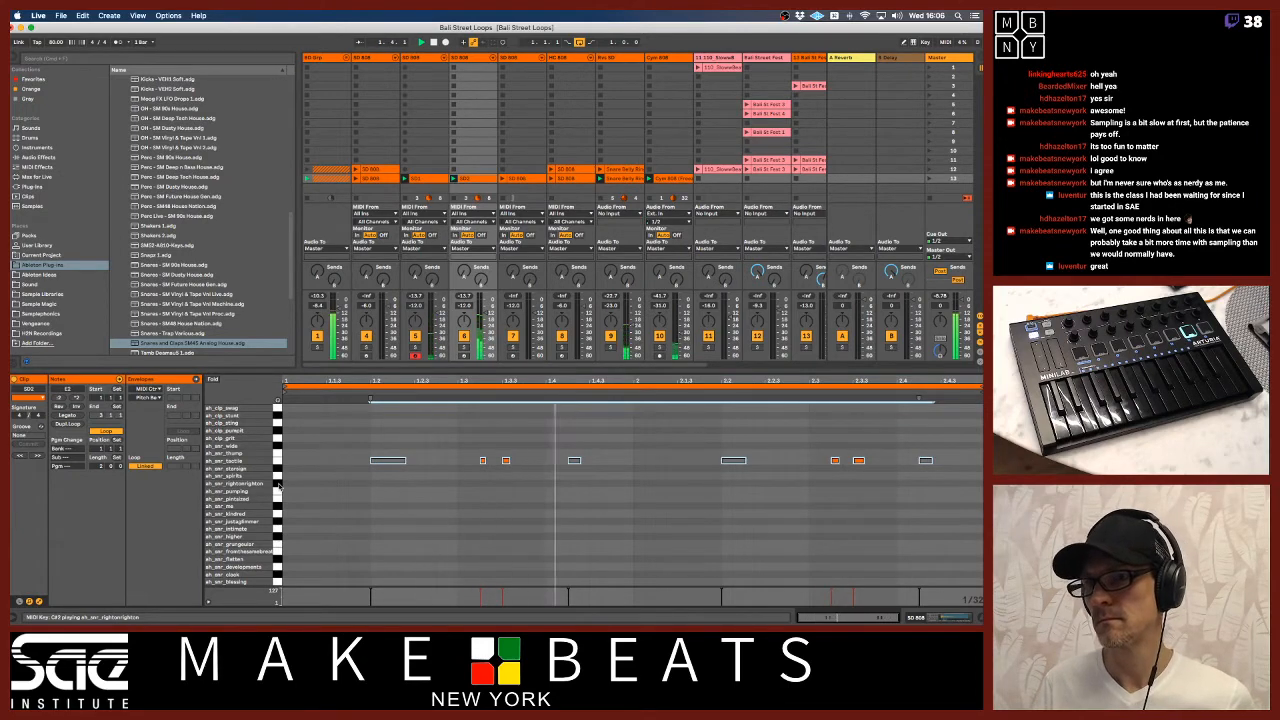
{"action": "key", "text": "Up"}
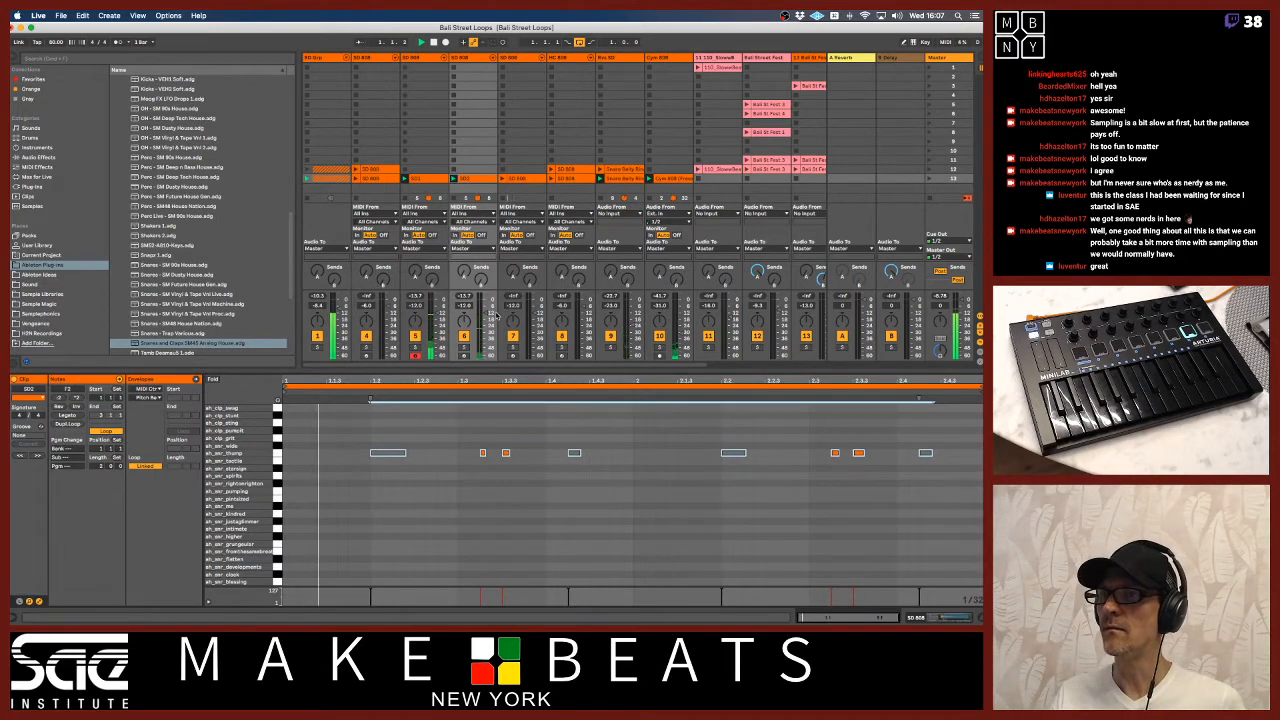
Lower the SD2 snare track's volume to -17.3 dB and delete the spare SD 808 rack track beside it
{"action": "left_click", "coordinate": [489, 314]}
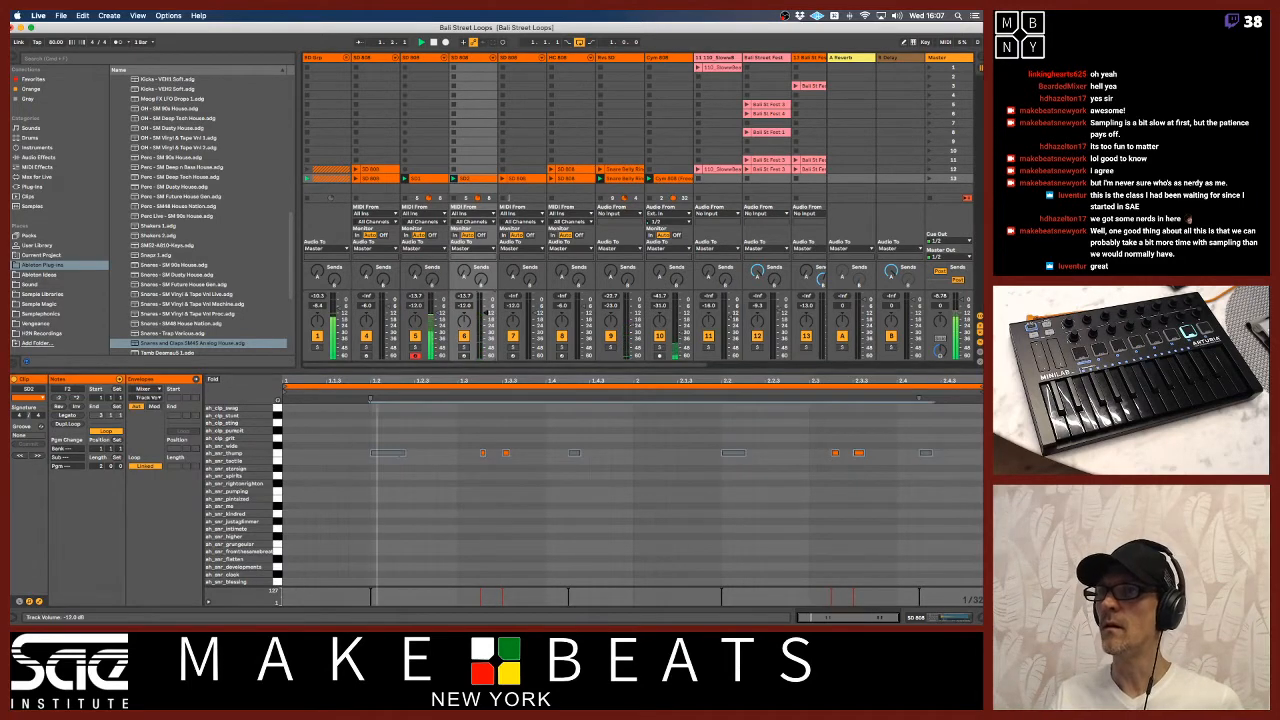
{"action": "left_click", "coordinate": [502, 179]}
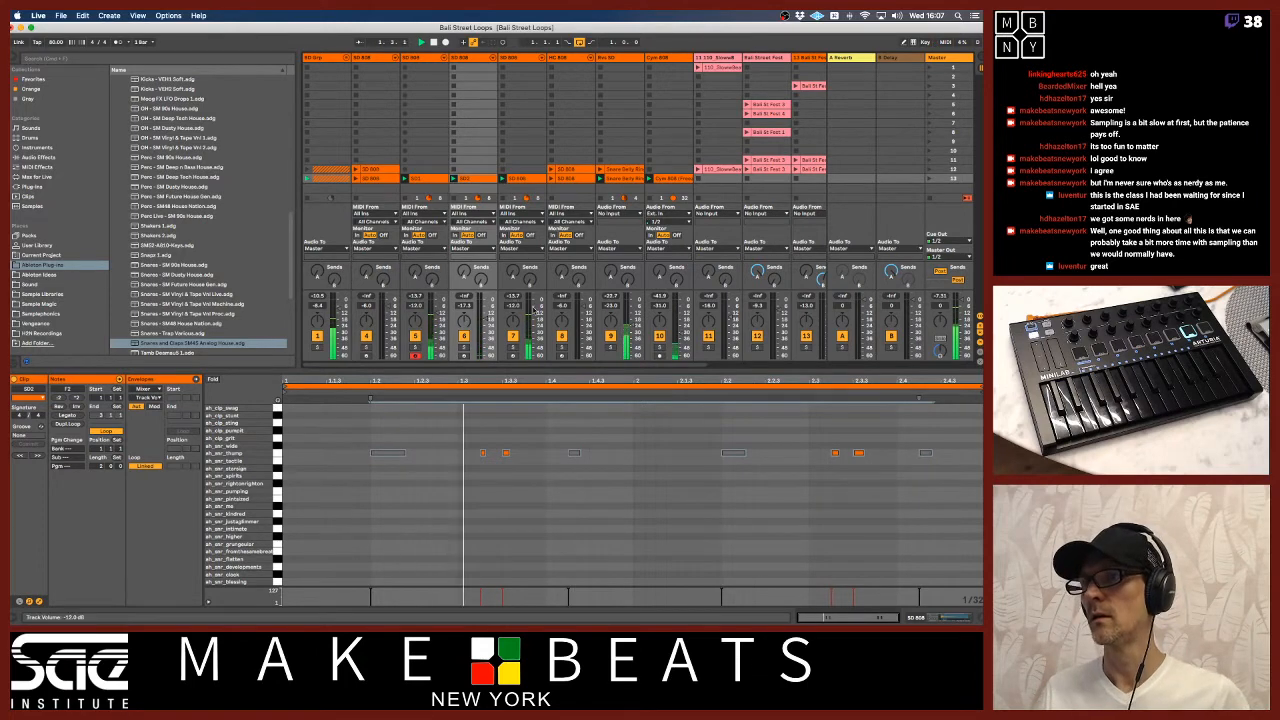
{"action": "left_click", "coordinate": [529, 181]}
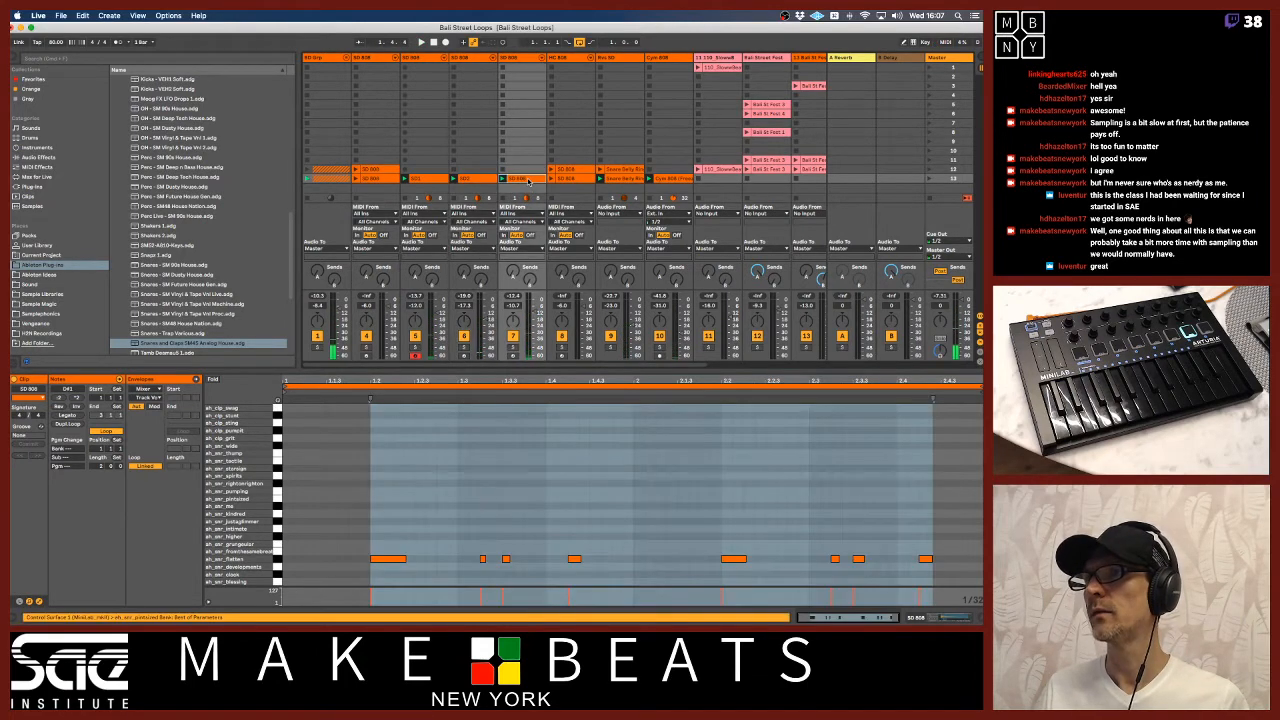
{"action": "left_click", "coordinate": [517, 59]}
{"action": "key", "text": "Delete"}
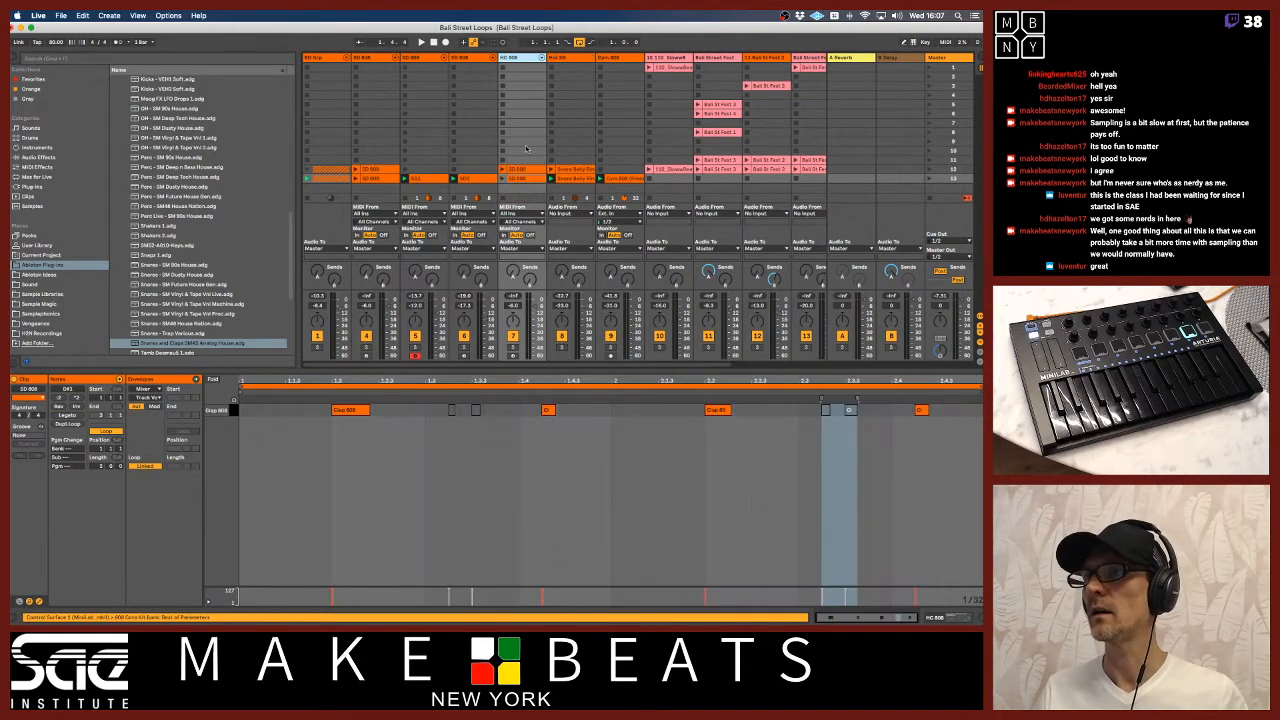
Move the HC 808 track between the two snare rack tracks and rename those rack tracks SD1 and SD2
{"action": "key", "text": "space"}
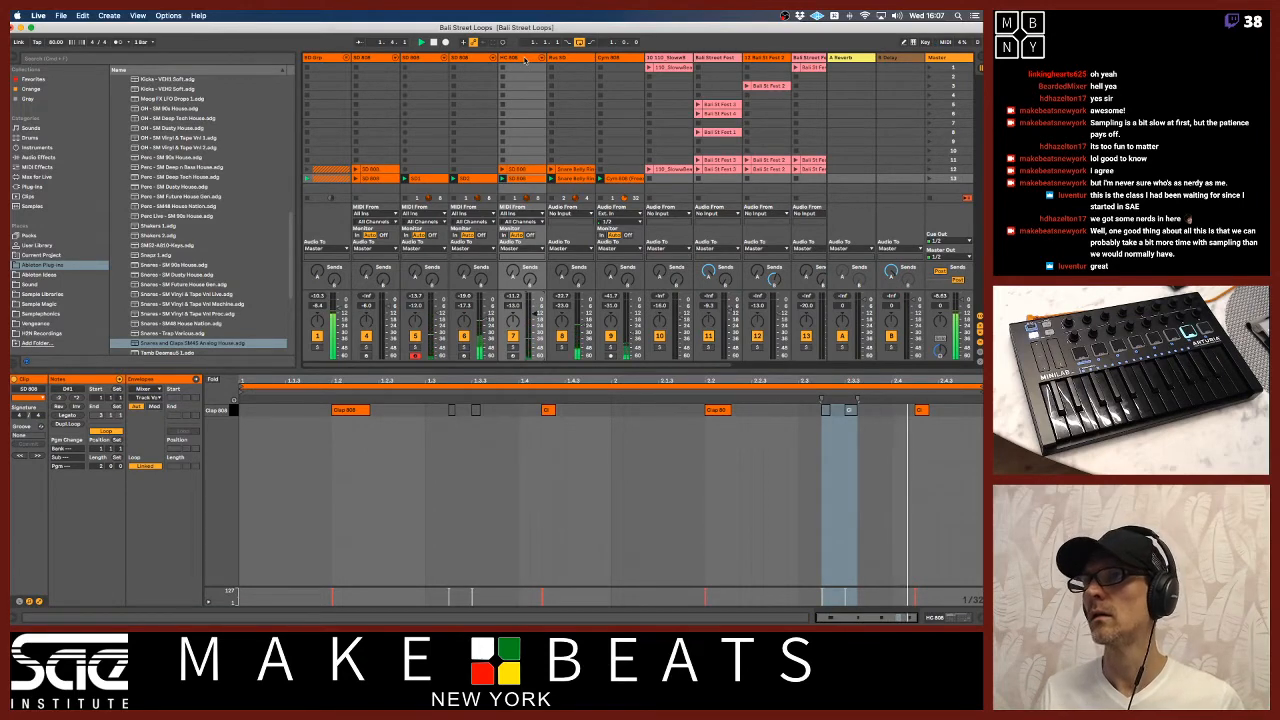
{"action": "left_click_drag", "start_coordinate": [525, 60], "coordinate": [514, 58]}
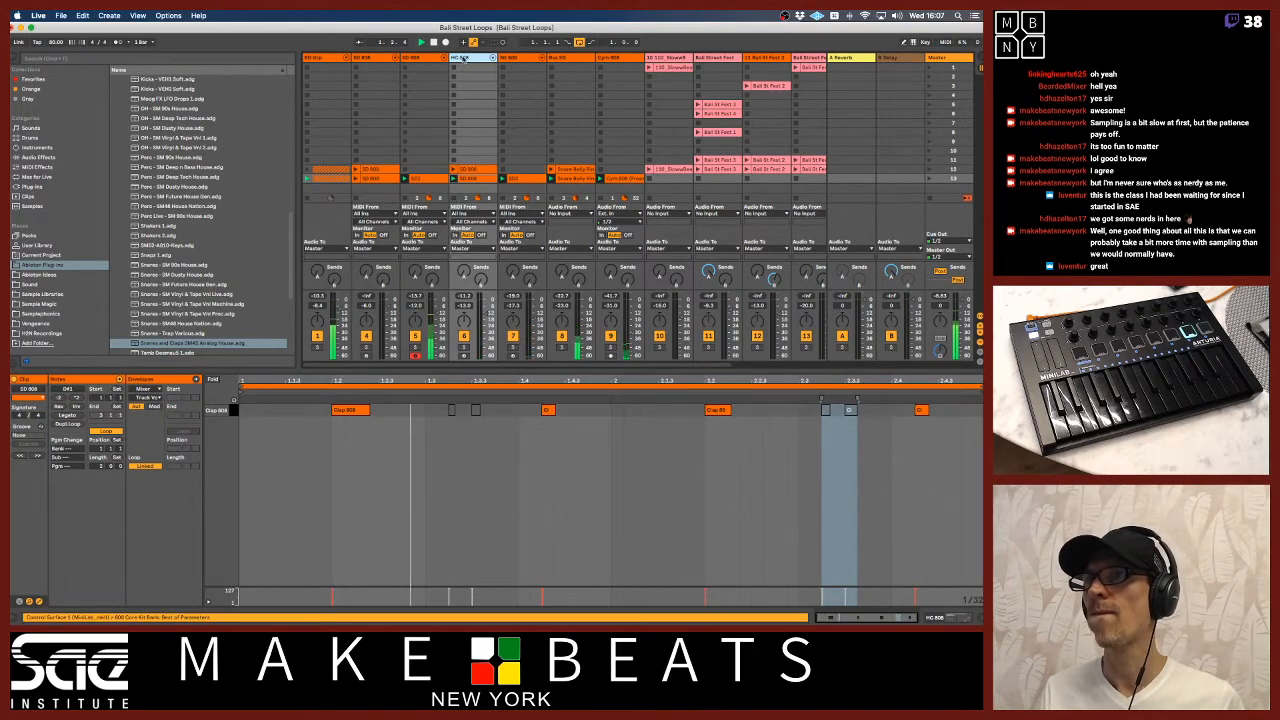
{"action": "left_click", "coordinate": [514, 58]}
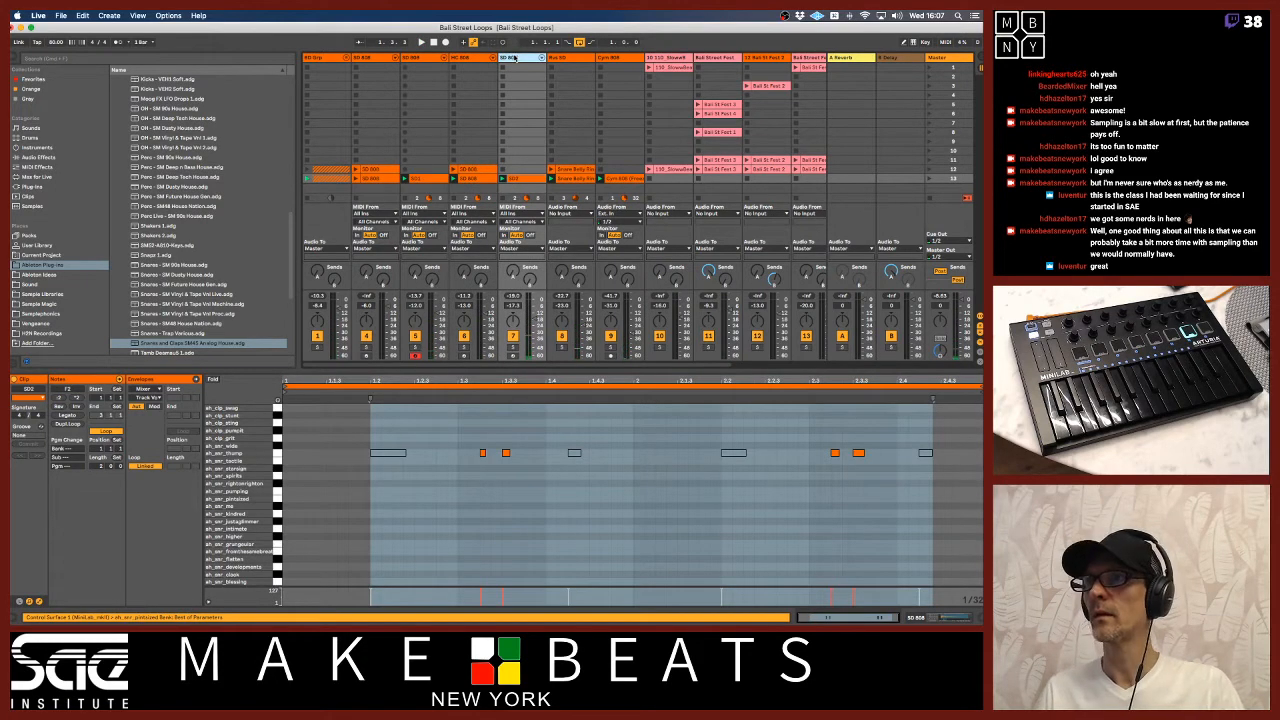
{"action": "left_click", "coordinate": [432, 58]}
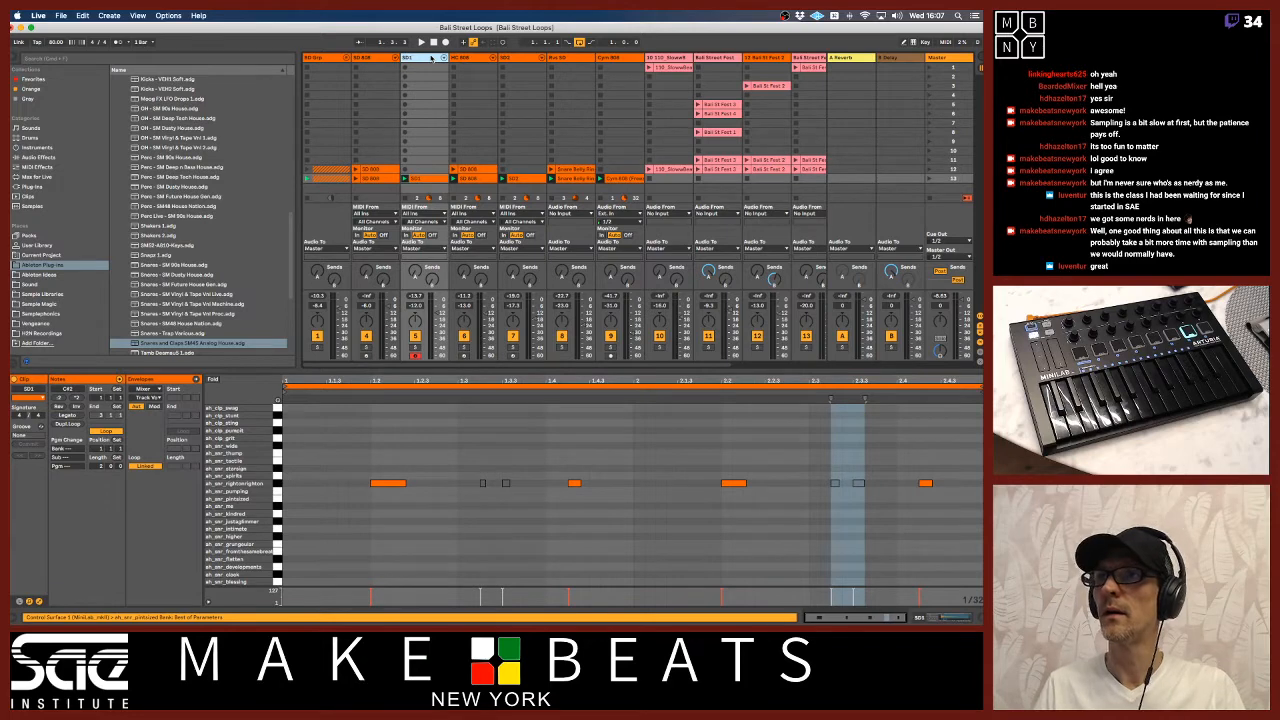
Delete the old SD 808 track ahead of SD1 and remove the HC 808 track's scene 12 clip
{"action": "left_click", "coordinate": [382, 59]}
{"action": "left_click", "coordinate": [438, 64]}
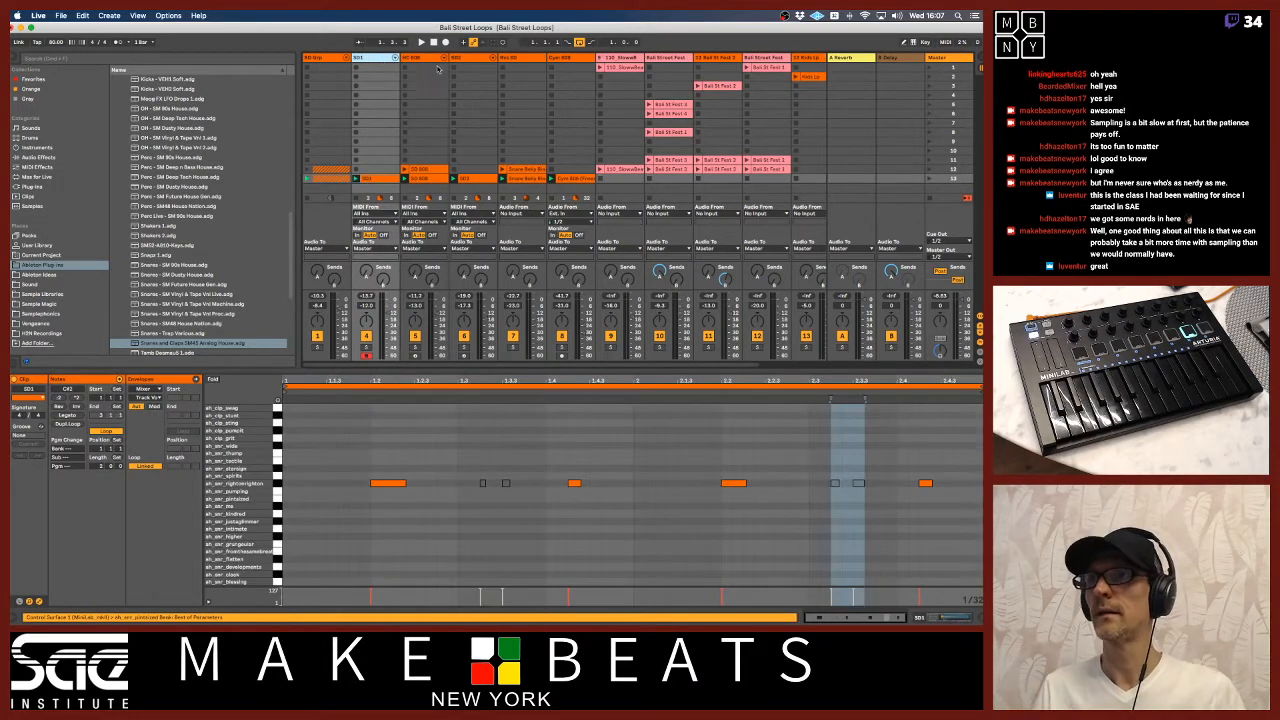
{"action": "left_click", "coordinate": [416, 170]}
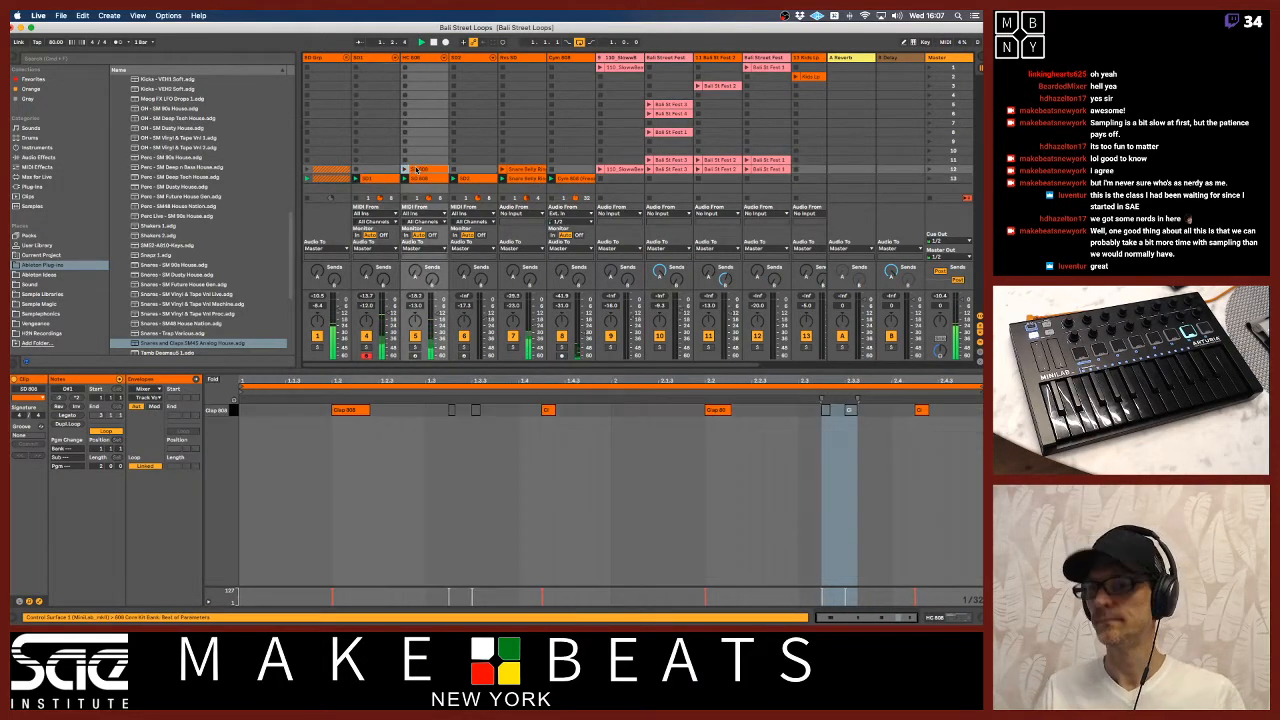
Rename the HC 808 track's scene 13 clip to HC1
{"action": "left_click", "coordinate": [427, 180]}
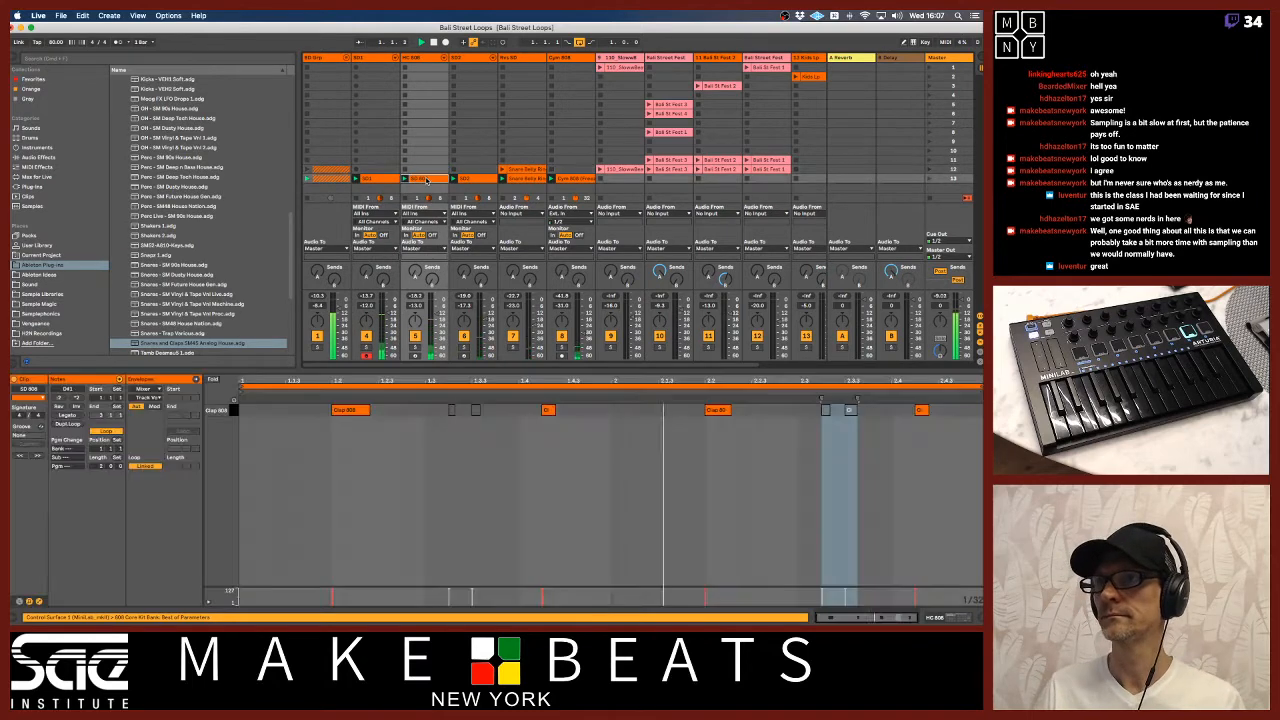
{"action": "key", "text": "super+r"}
{"action": "type", "text": "HC808"}
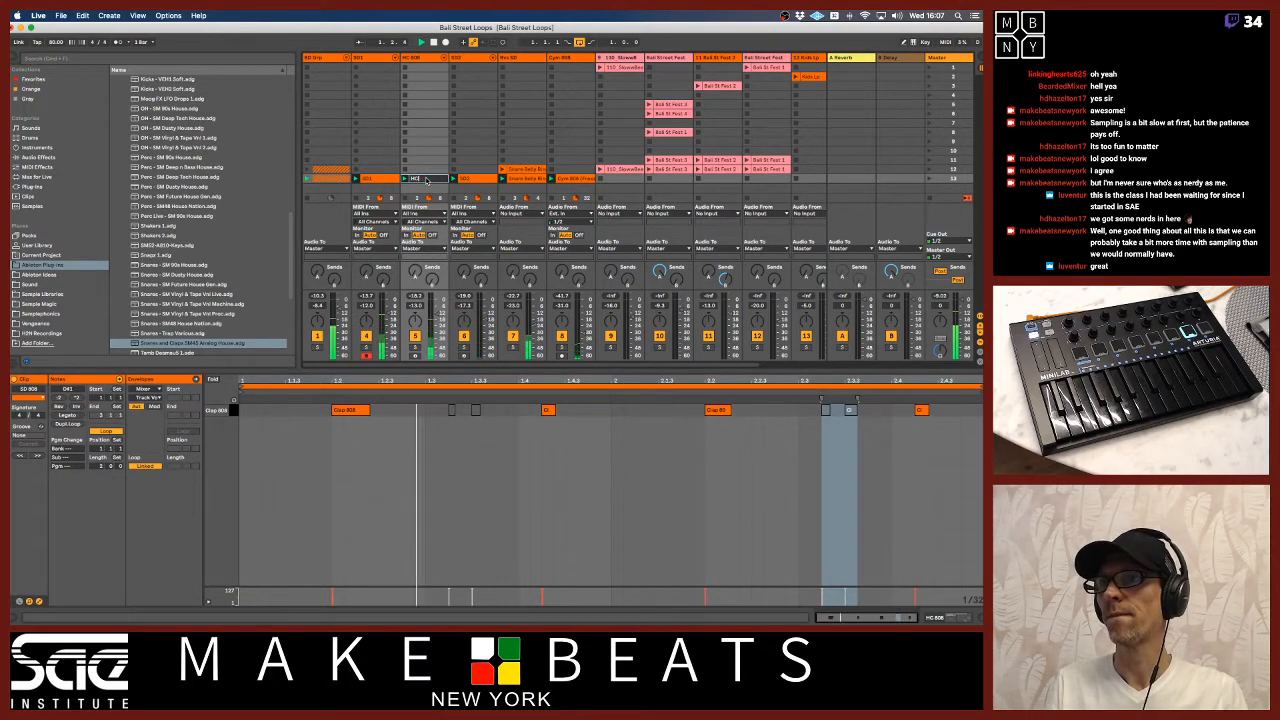
{"action": "key", "text": "BackSpace"}
{"action": "key", "text": "BackSpace"}
{"action": "key", "text": "BackSpace"}
{"action": "type", "text": "1"}
{"action": "key", "text": "Return"}
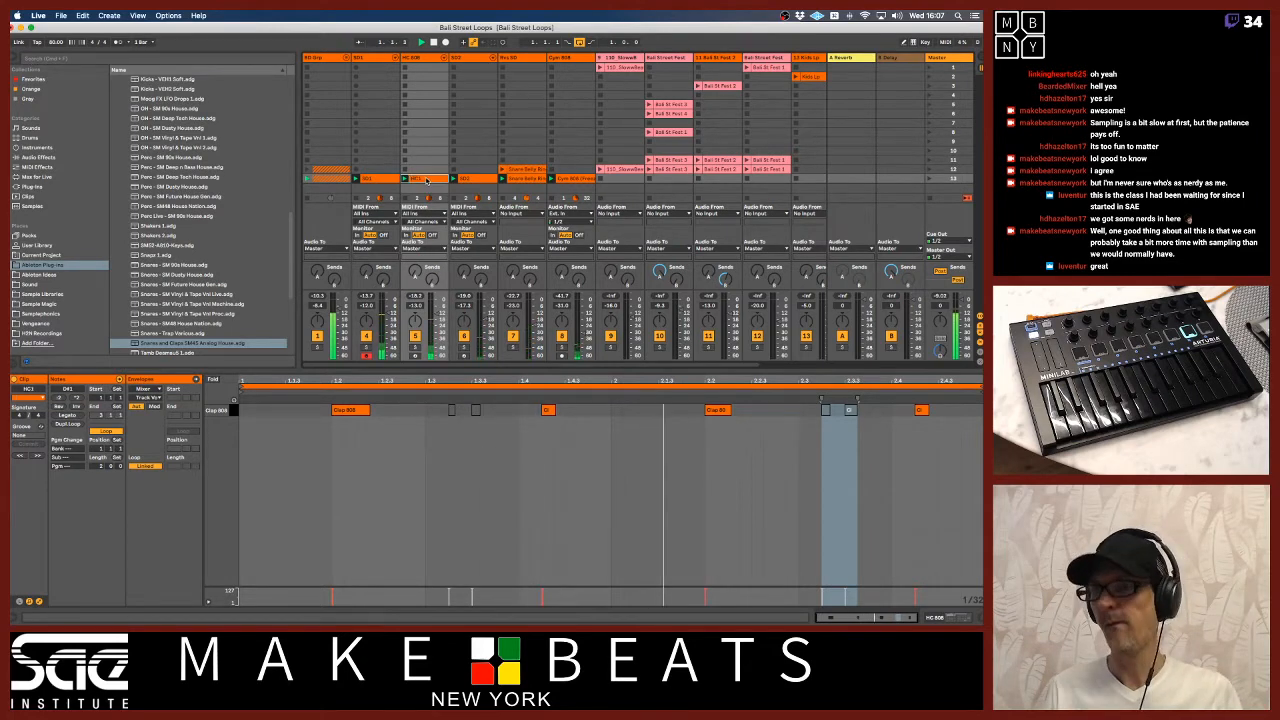
{"action": "double_click", "coordinate": [427, 180]}
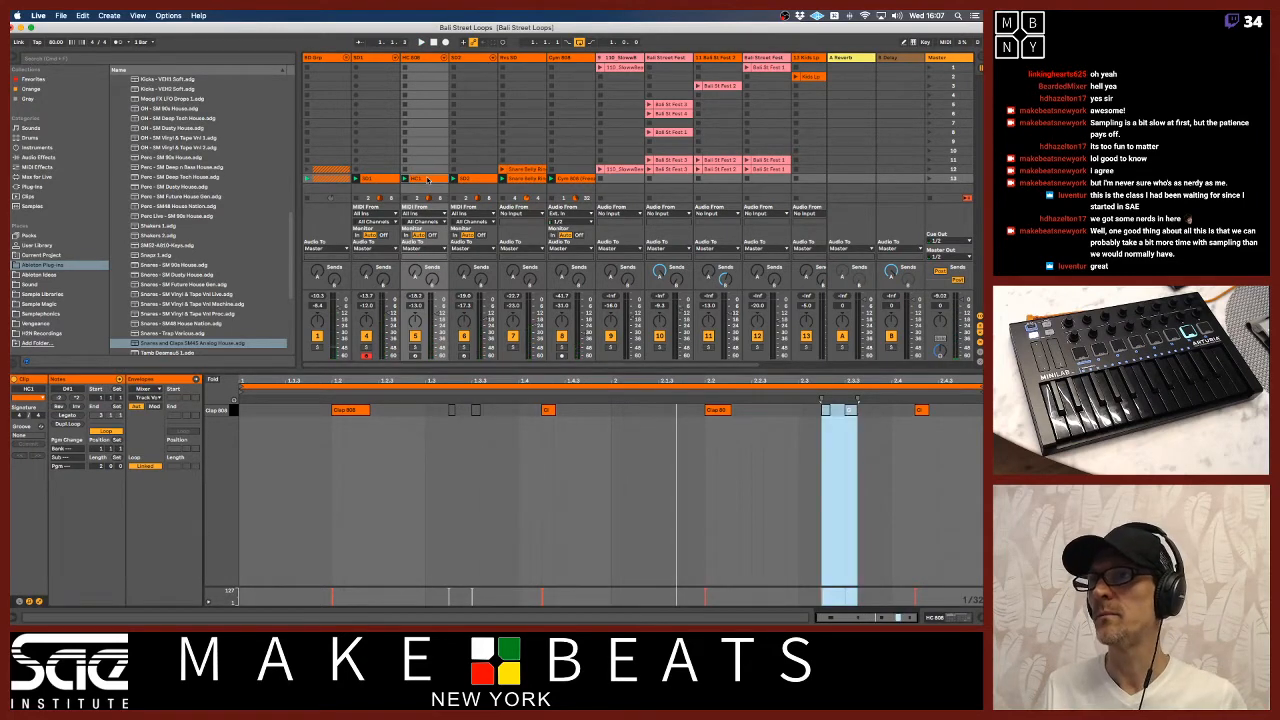
Duplicate the SD2 track and move the HC1 clip into scene 13 of the first SD2 track, replacing its clip
{"action": "left_click", "coordinate": [420, 57]}
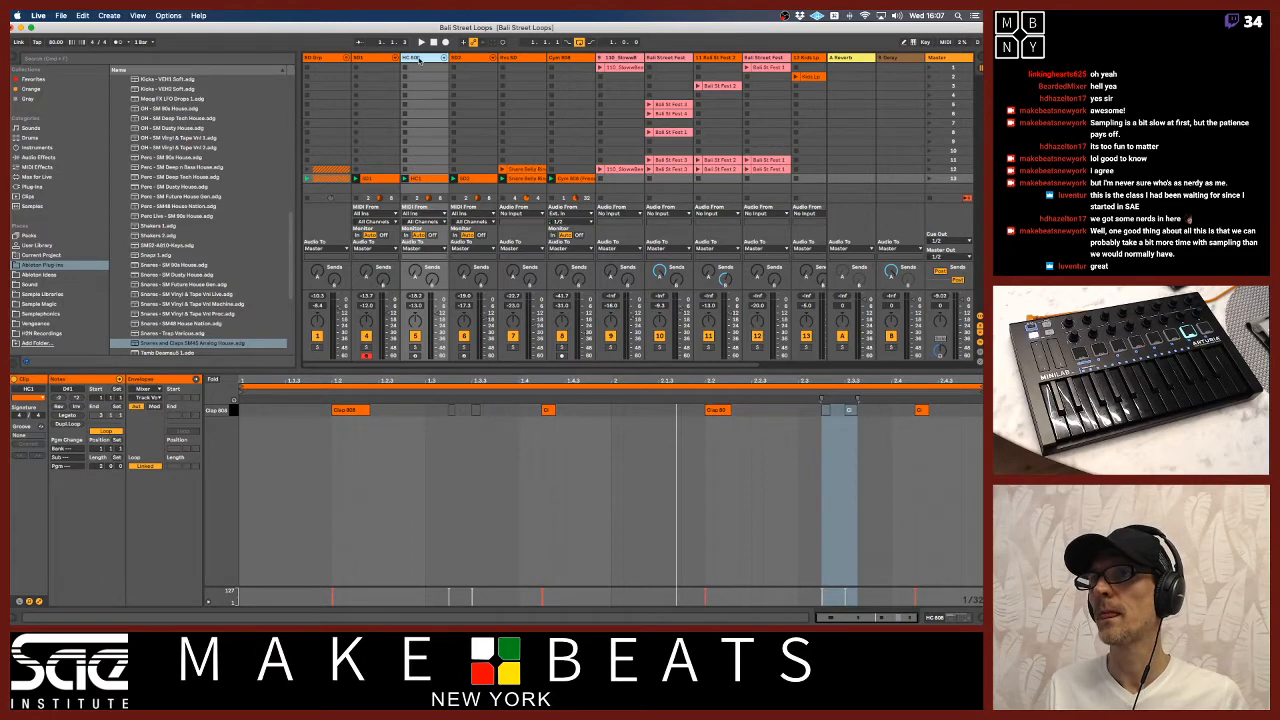
{"action": "left_click", "coordinate": [461, 58]}
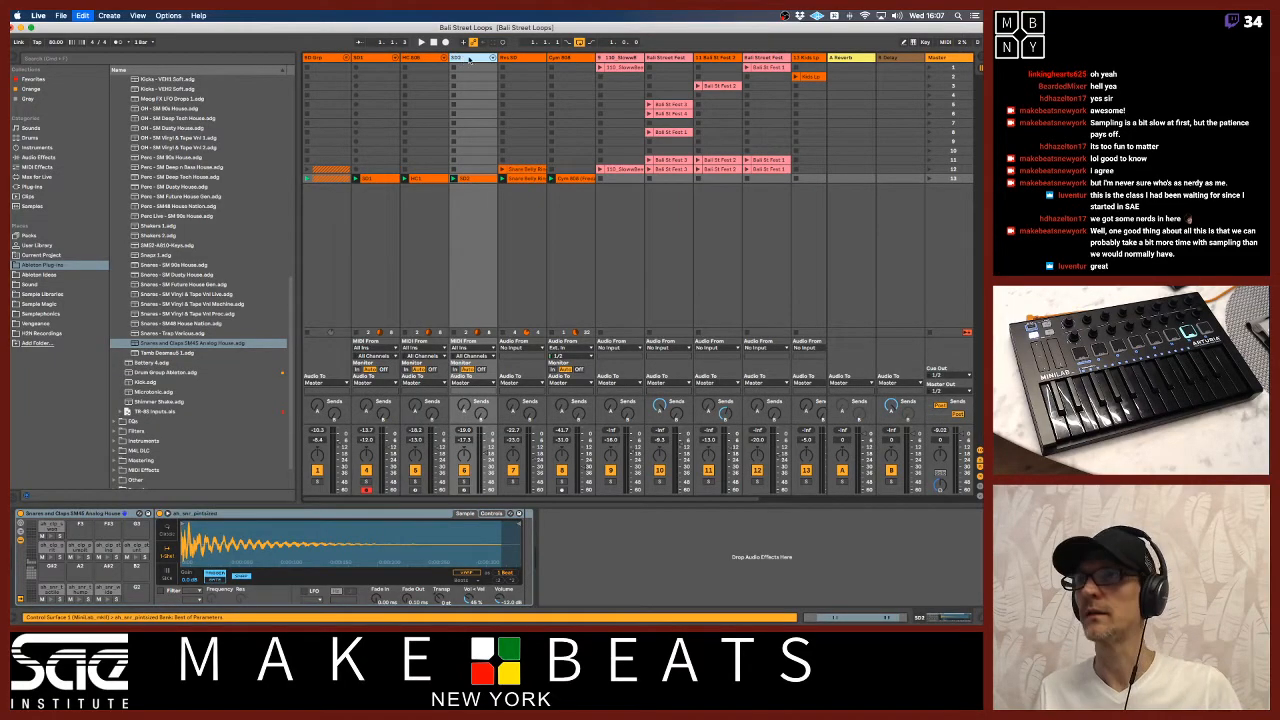
{"action": "key", "text": "super+d"}
{"action": "left_click_drag", "start_coordinate": [521, 61], "coordinate": [458, 61]}
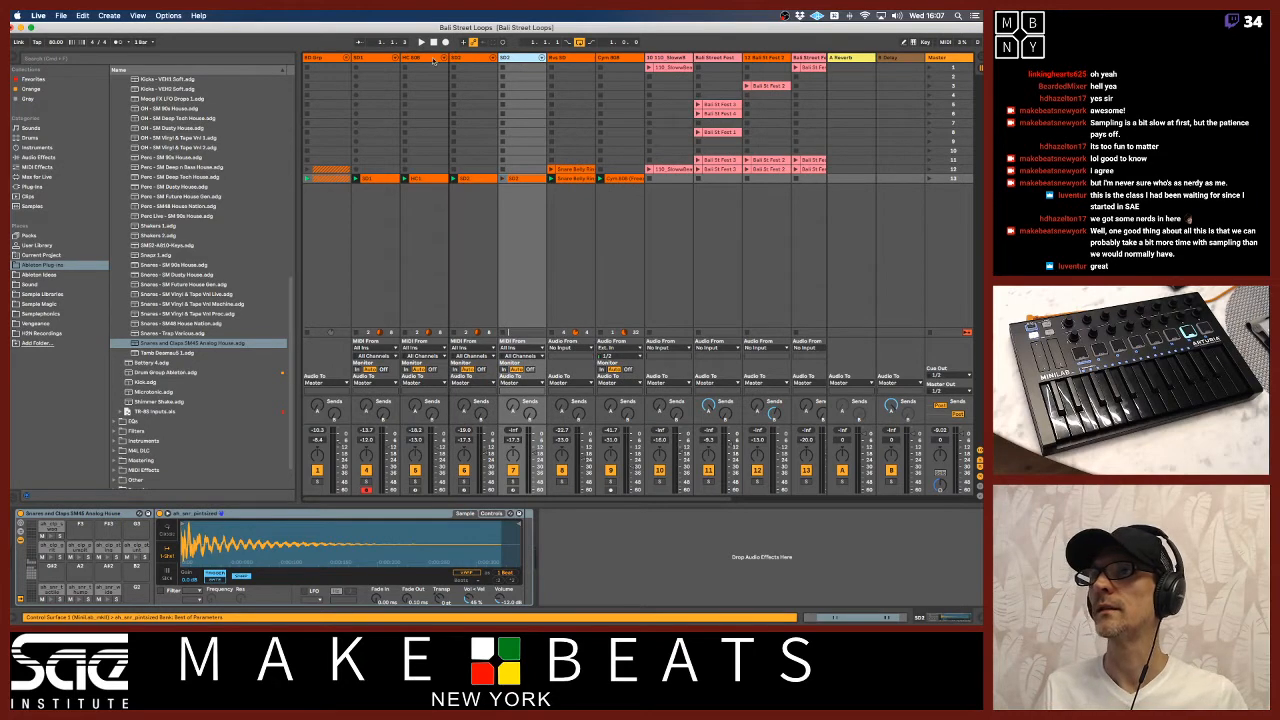
{"action": "left_click", "coordinate": [439, 140]}
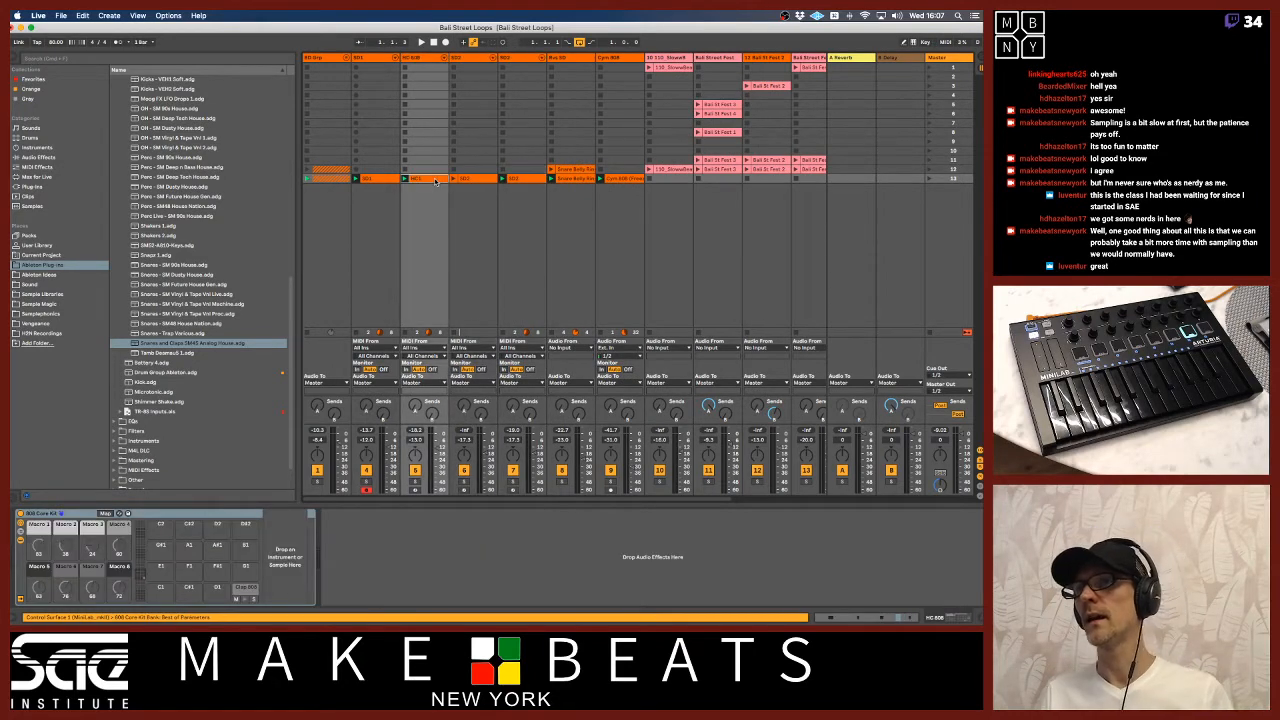
{"action": "left_click", "coordinate": [464, 179]}
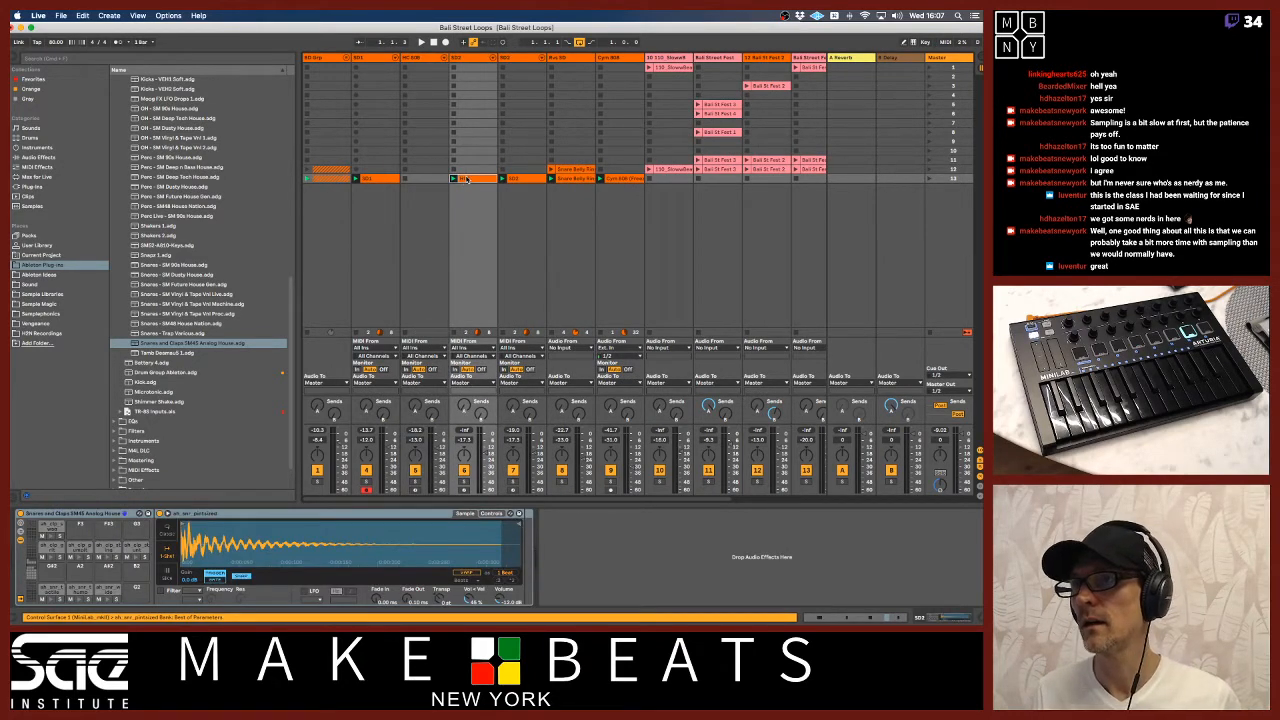
Transpose all notes of the moved HC1 clip up to the ah_clp_grit clap (C3)
{"action": "double_click", "coordinate": [466, 179]}
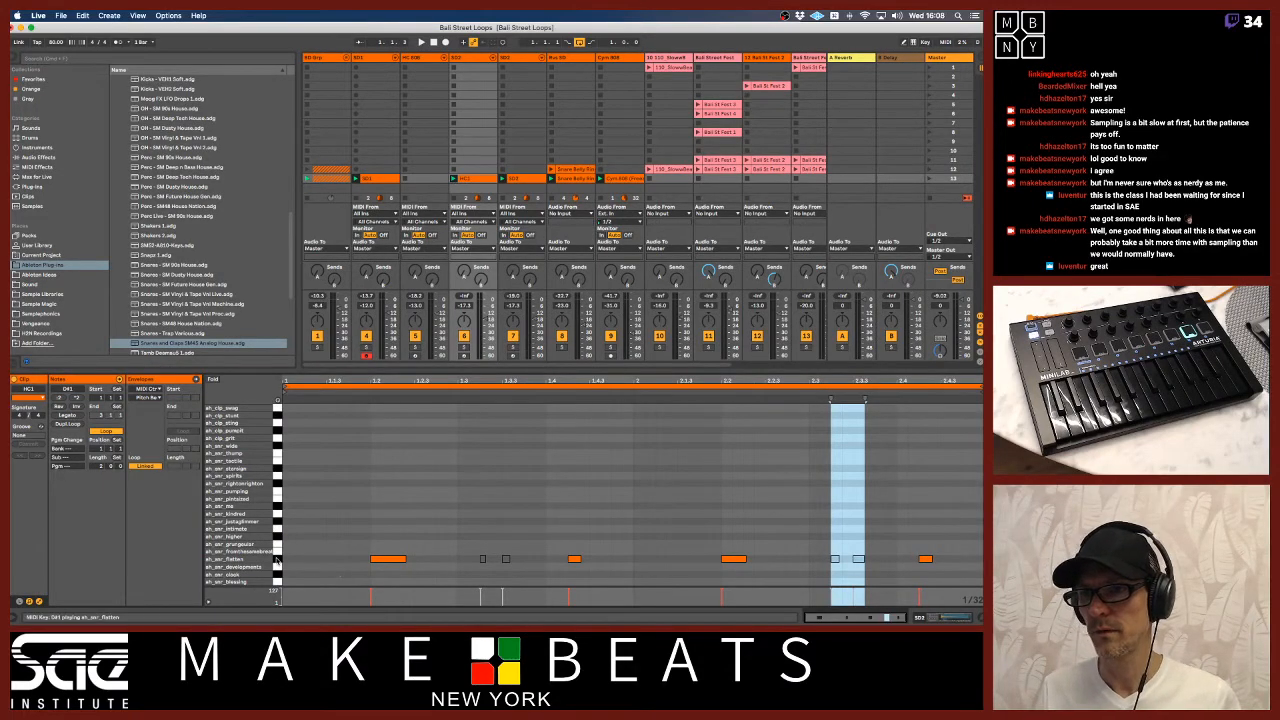
{"action": "key", "text": "ctrl+a"}
{"action": "key", "text": "Up"}
{"action": "key", "text": "Up"}
{"action": "key", "text": "Up"}
{"action": "key", "text": "Up"}
{"action": "key", "text": "Up"}
{"action": "key", "text": "Up"}
{"action": "key", "text": "Up"}
{"action": "key", "text": "Up"}
{"action": "key", "text": "Up"}
{"action": "key", "text": "Up"}
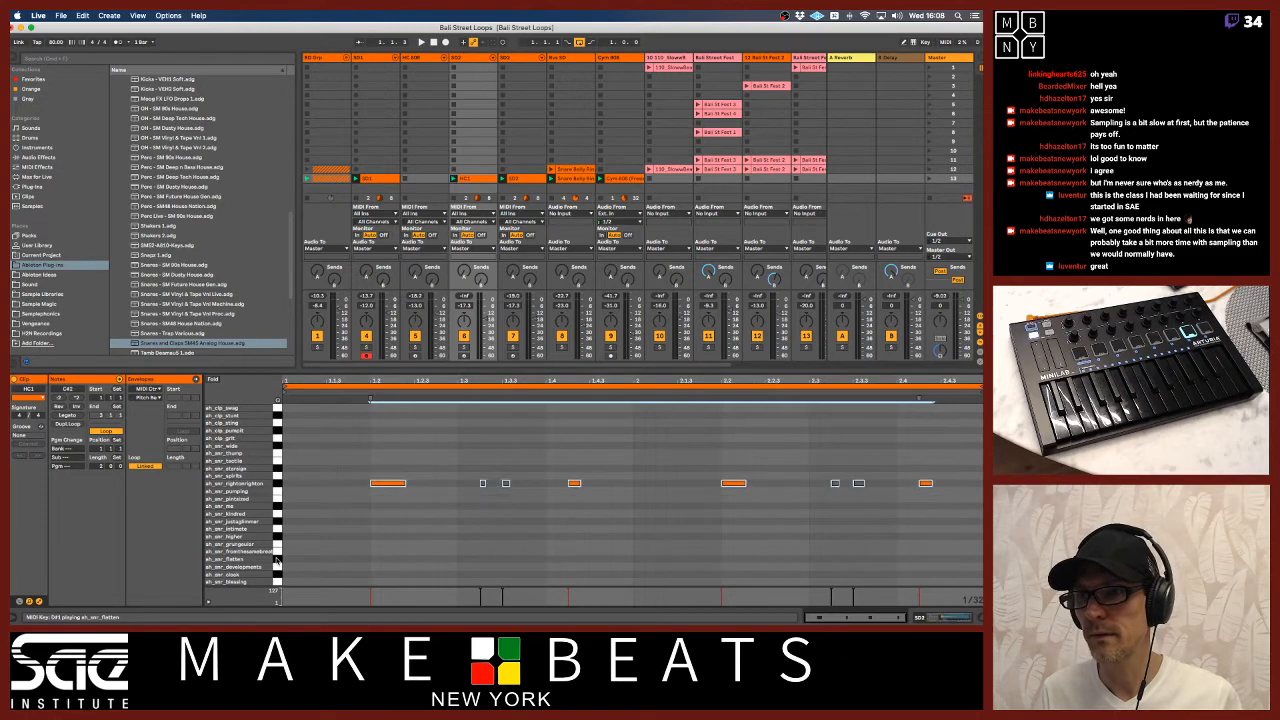
{"action": "key", "text": "Up"}
{"action": "key", "text": "Up"}
{"action": "key", "text": "Up"}
{"action": "key", "text": "Up"}
{"action": "key", "text": "Up"}
{"action": "key", "text": "Up"}
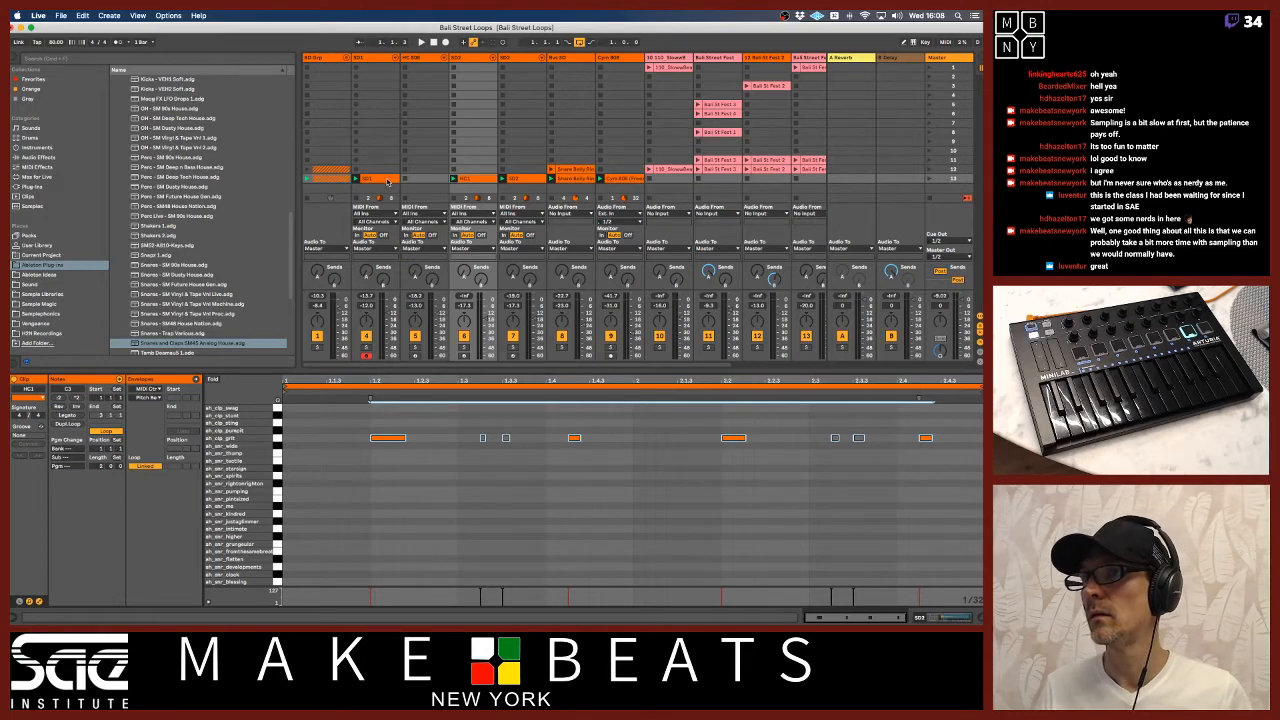
Launch the HC1 clip and audition other claps by raising all its notes stepwise to ah_clp_swag (E3)
{"action": "left_click", "coordinate": [478, 180]}
{"action": "left_click", "coordinate": [463, 180]}
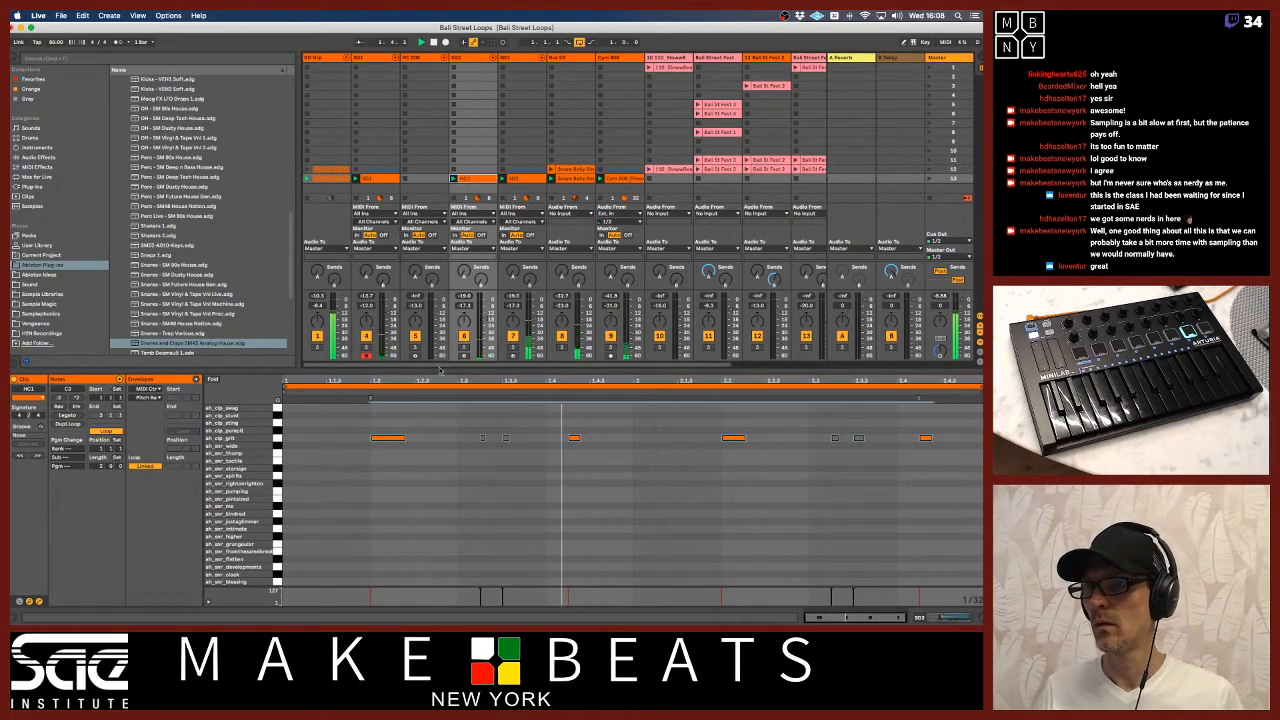
{"action": "left_click", "coordinate": [277, 439]}
{"action": "key", "text": "Up"}
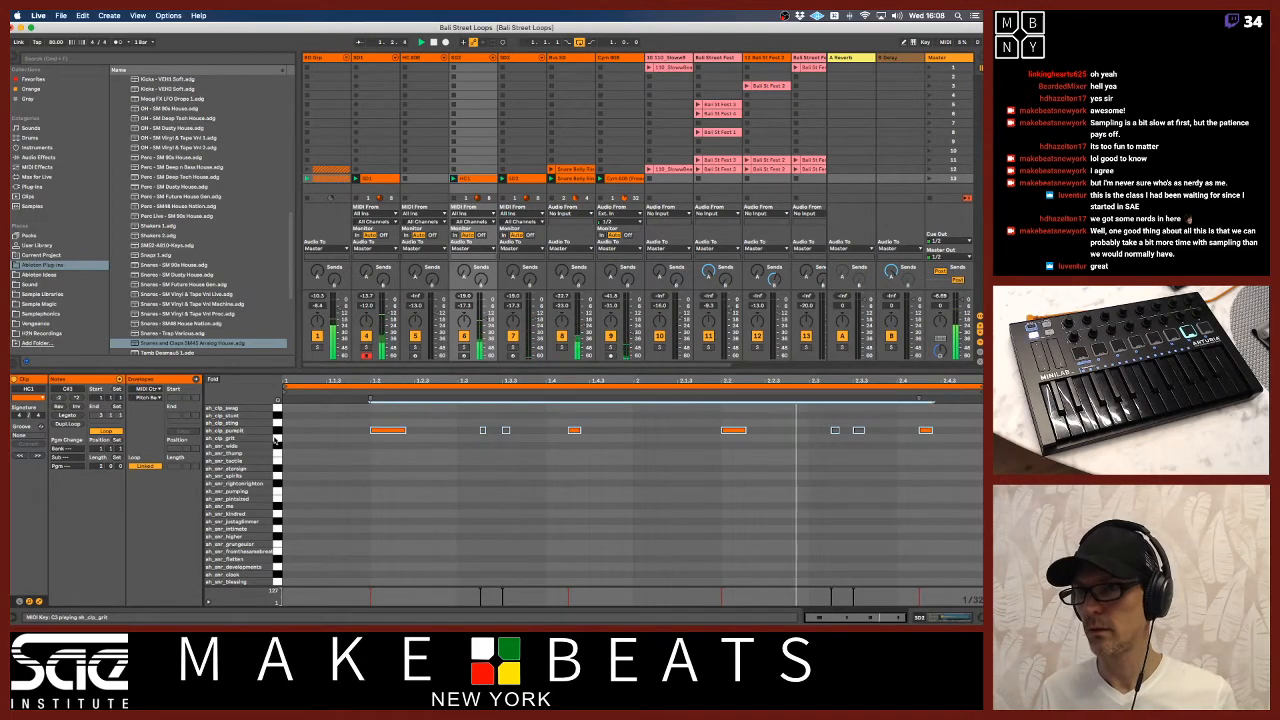
{"action": "key", "text": "Up"}
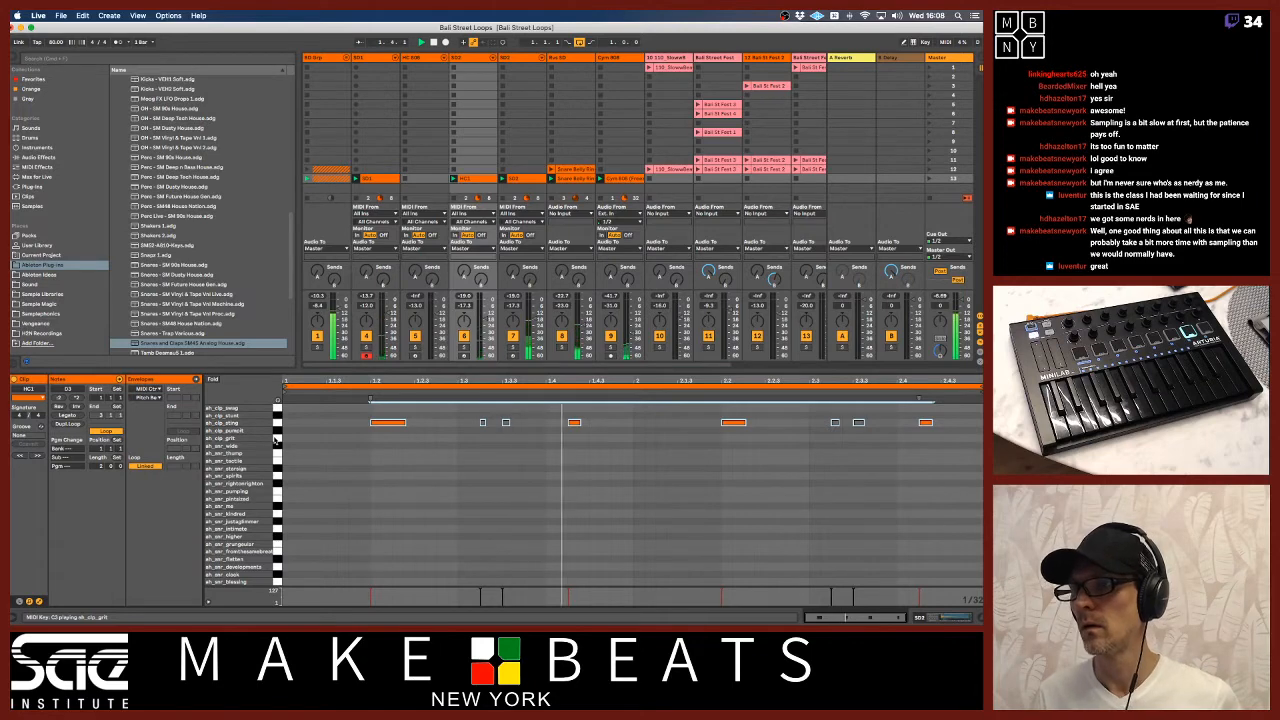
{"action": "key", "text": "Up"}
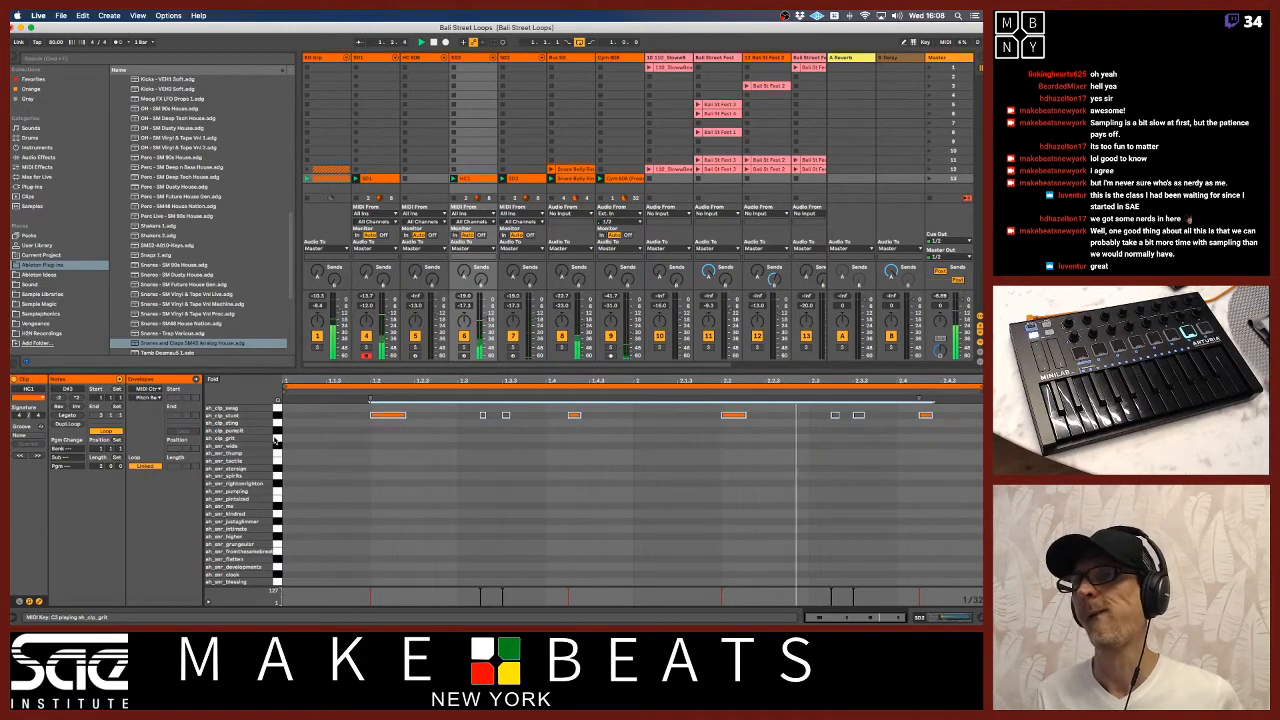
{"action": "key", "text": "Up"}
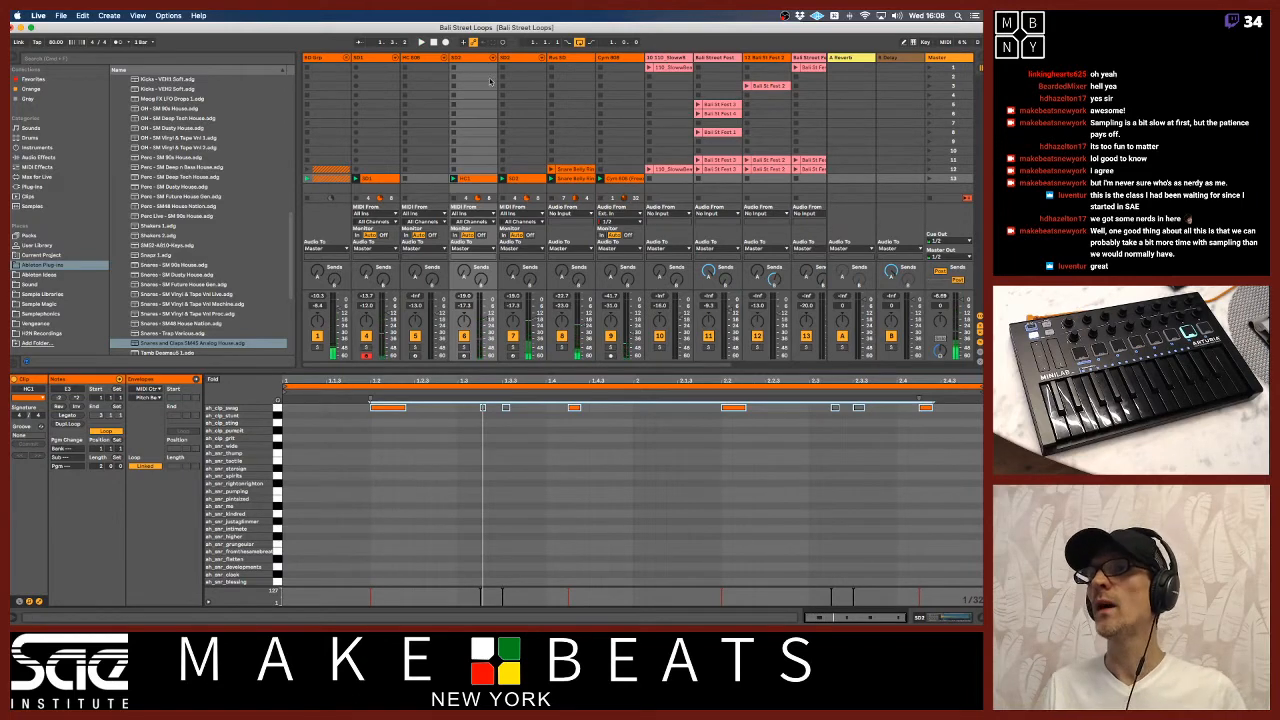
Delete the emptied HC 808 track and rename the rack track holding the clap clip to HC1
{"action": "left_click", "coordinate": [436, 59]}
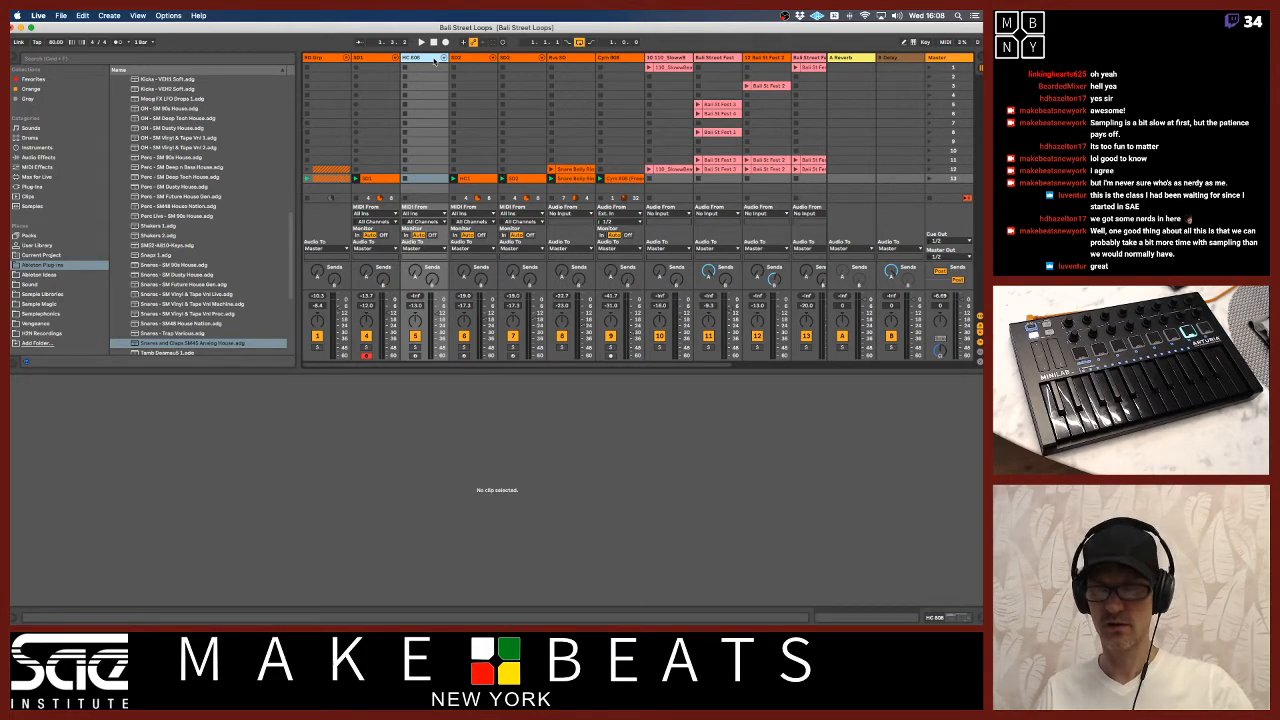
{"action": "key", "text": "Delete"}
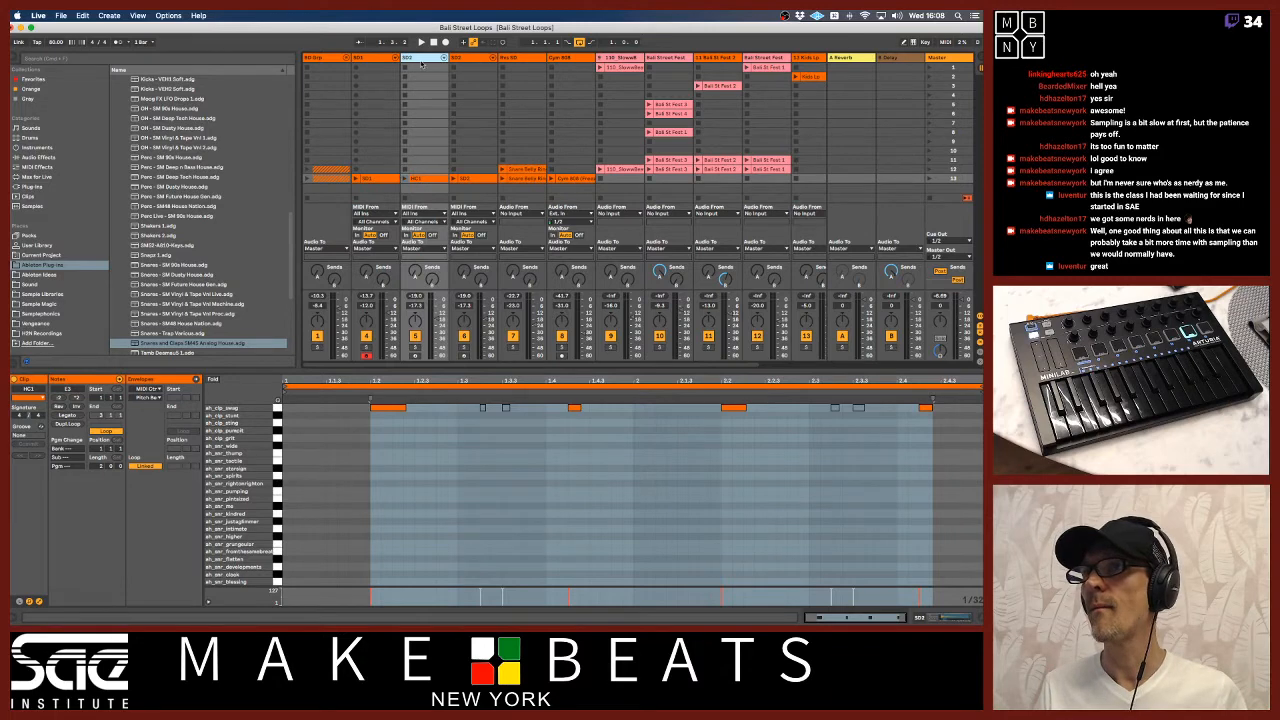
{"action": "key", "text": "super+r"}
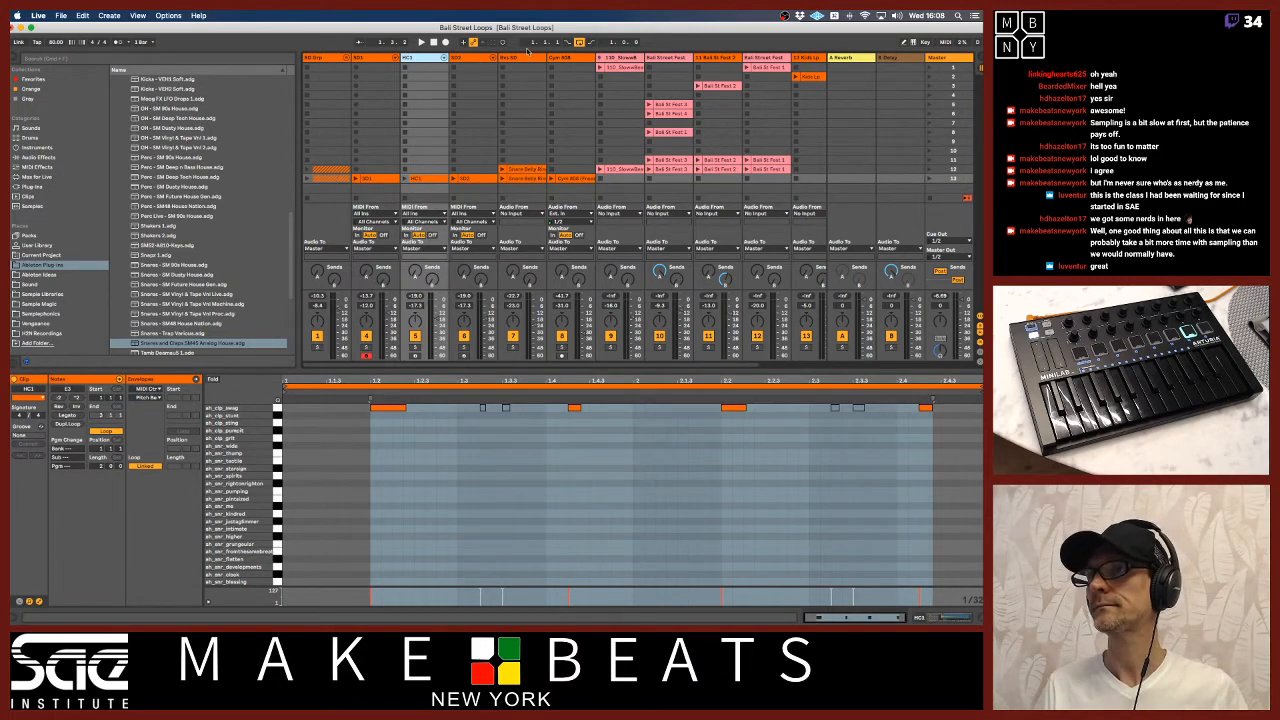
Add an audio track after Cym 808, name it with the performer's first name plus "Claps", and take its audio from Ext. In 1/2
{"action": "left_click", "coordinate": [562, 58]}
{"action": "key", "text": "super+t"}
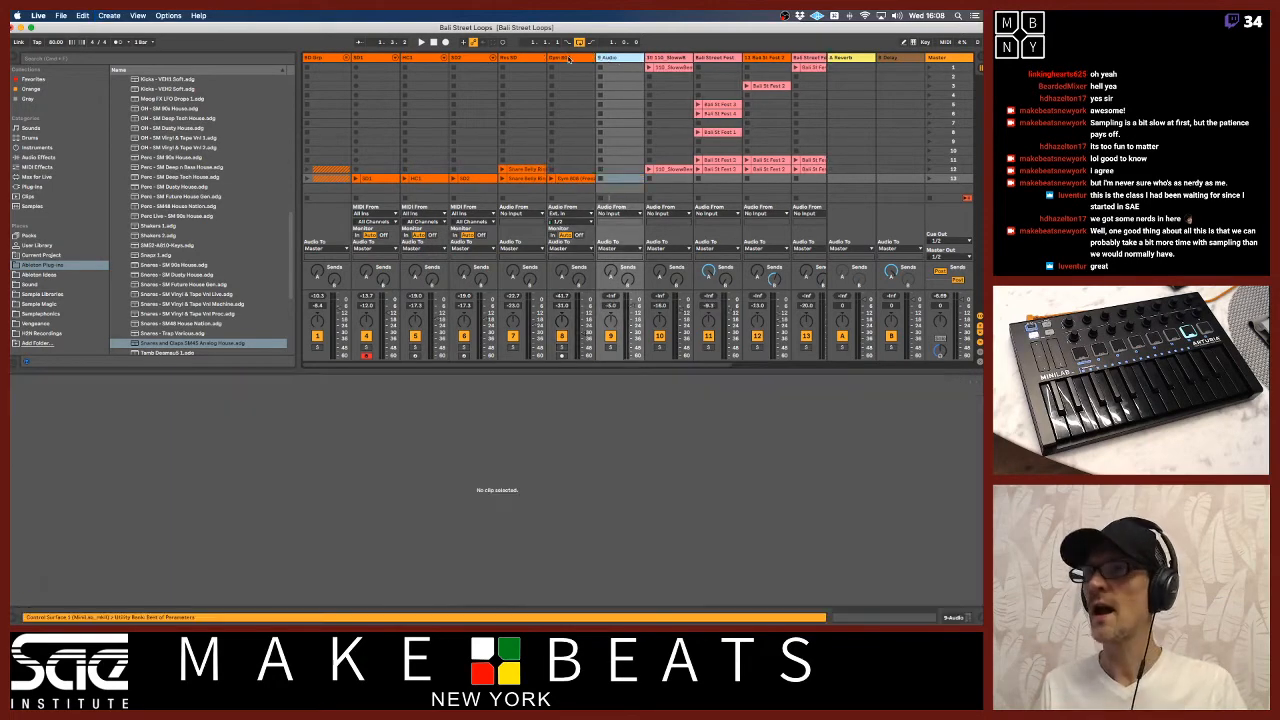
{"action": "key", "text": "super+r"}
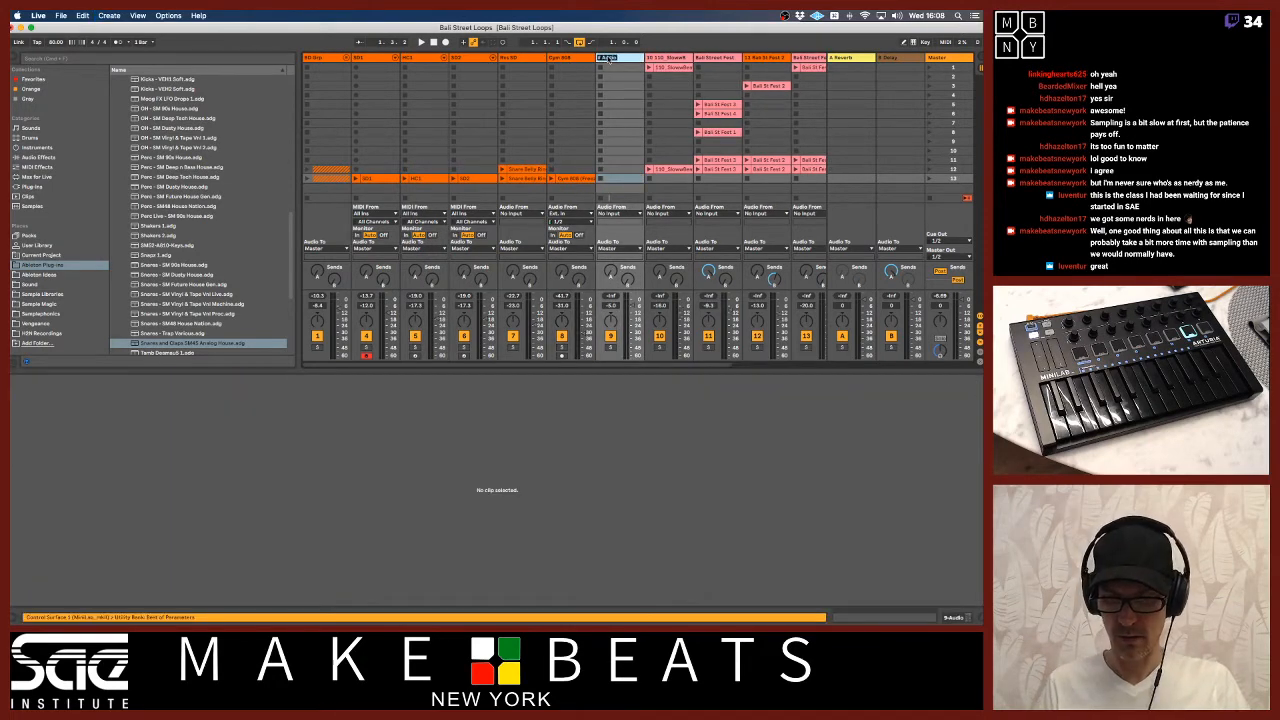
{"action": "type", "text": "Tam Cl"}
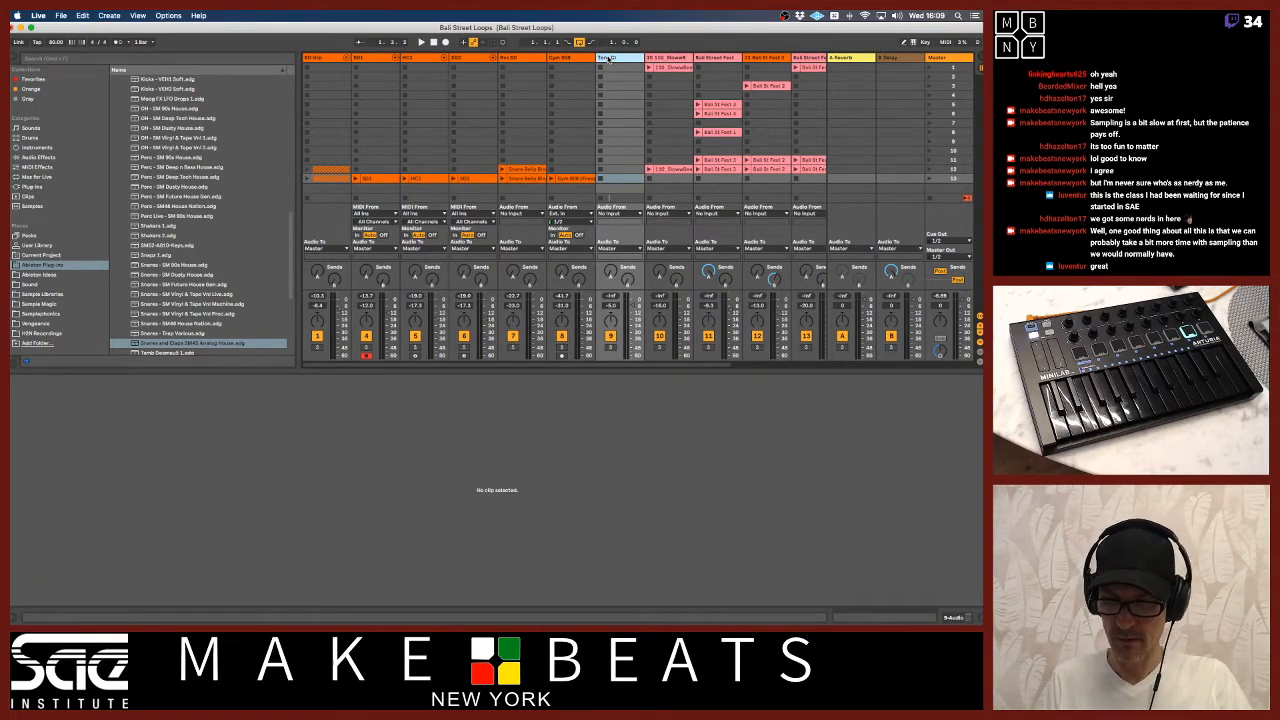
{"action": "type", "text": "aps"}
{"action": "key", "text": "Return"}
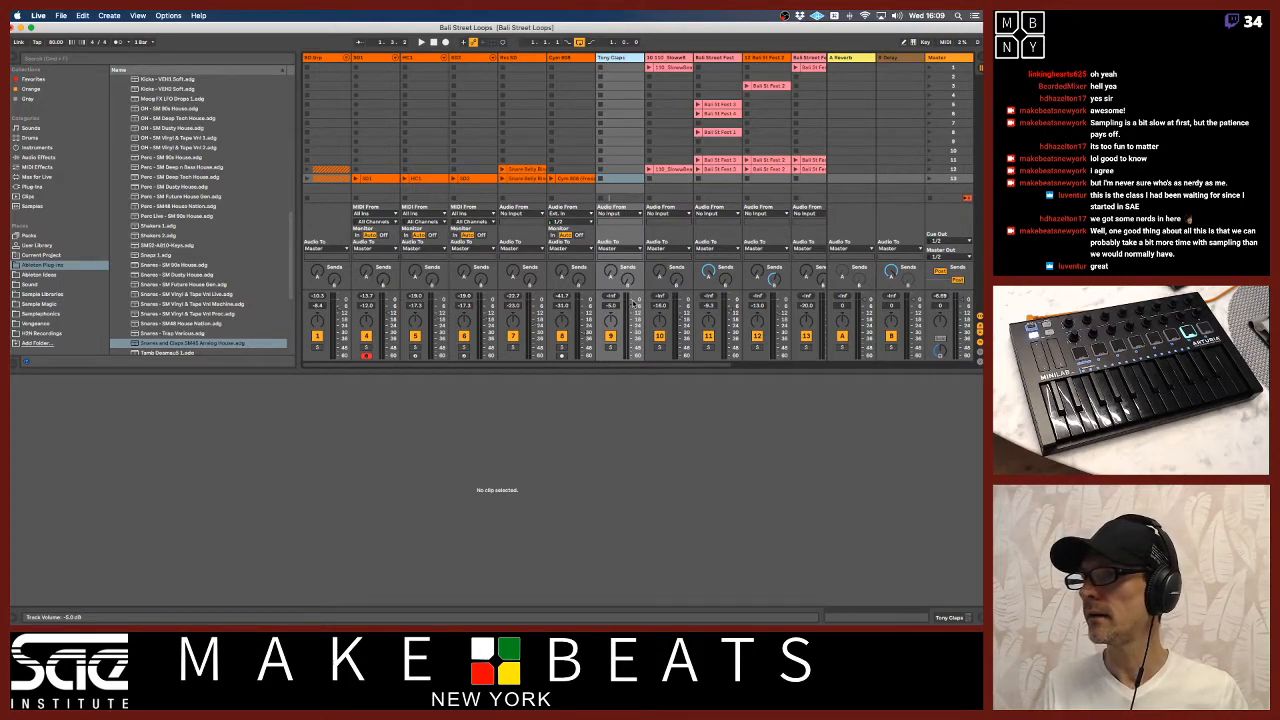
{"action": "left_click", "coordinate": [613, 214]}
{"action": "left_click", "coordinate": [616, 222]}
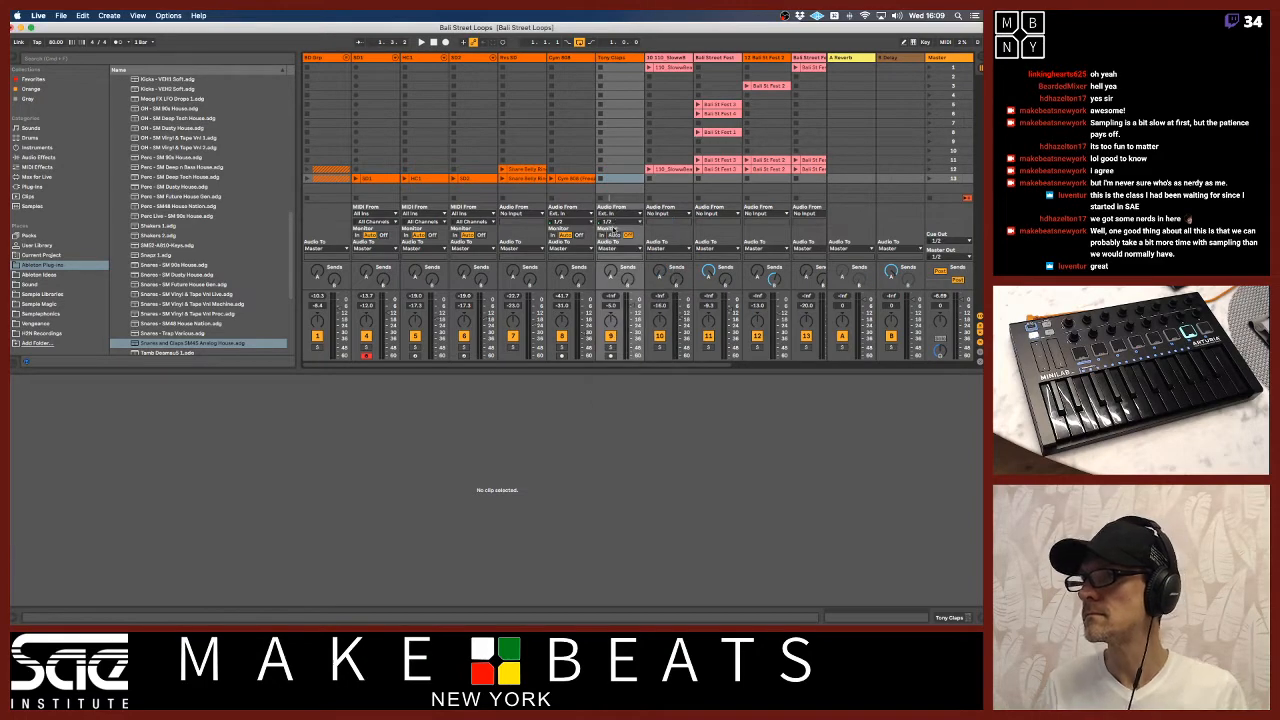
Set the claps audio track's input channel to mono input 1 and show the track's devices
{"action": "left_click", "coordinate": [619, 221]}
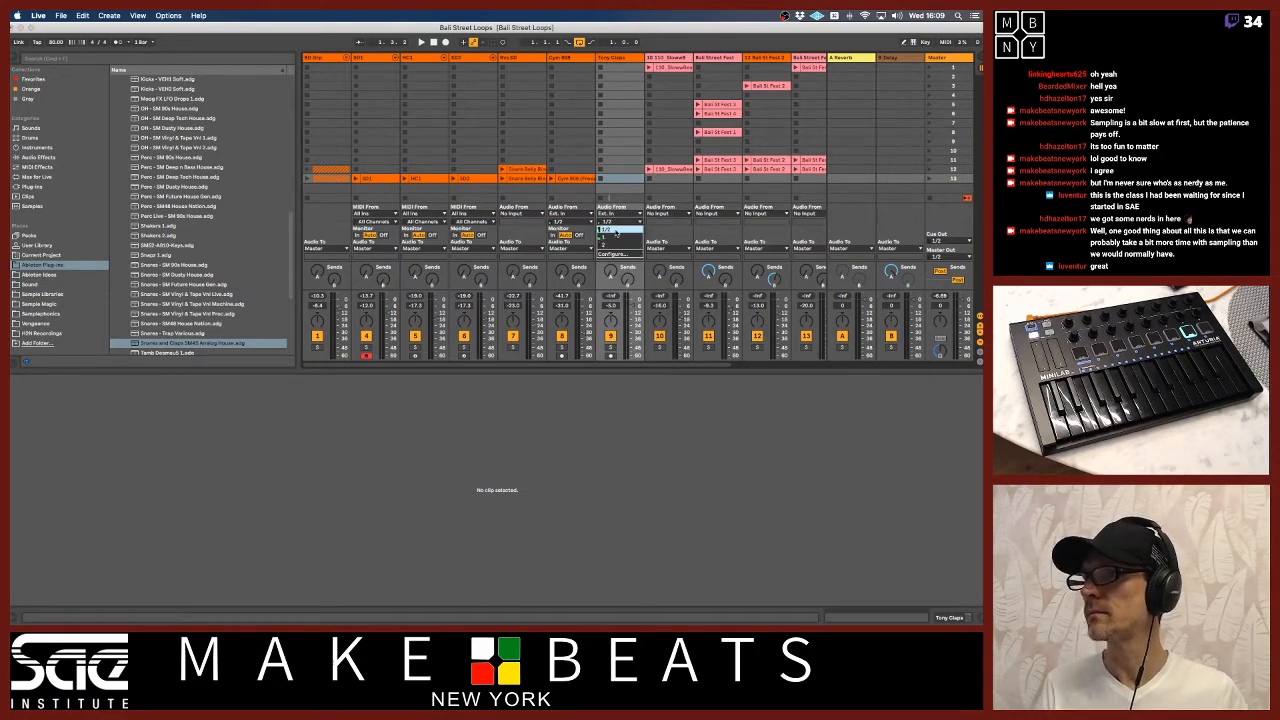
{"action": "left_click", "coordinate": [614, 238]}
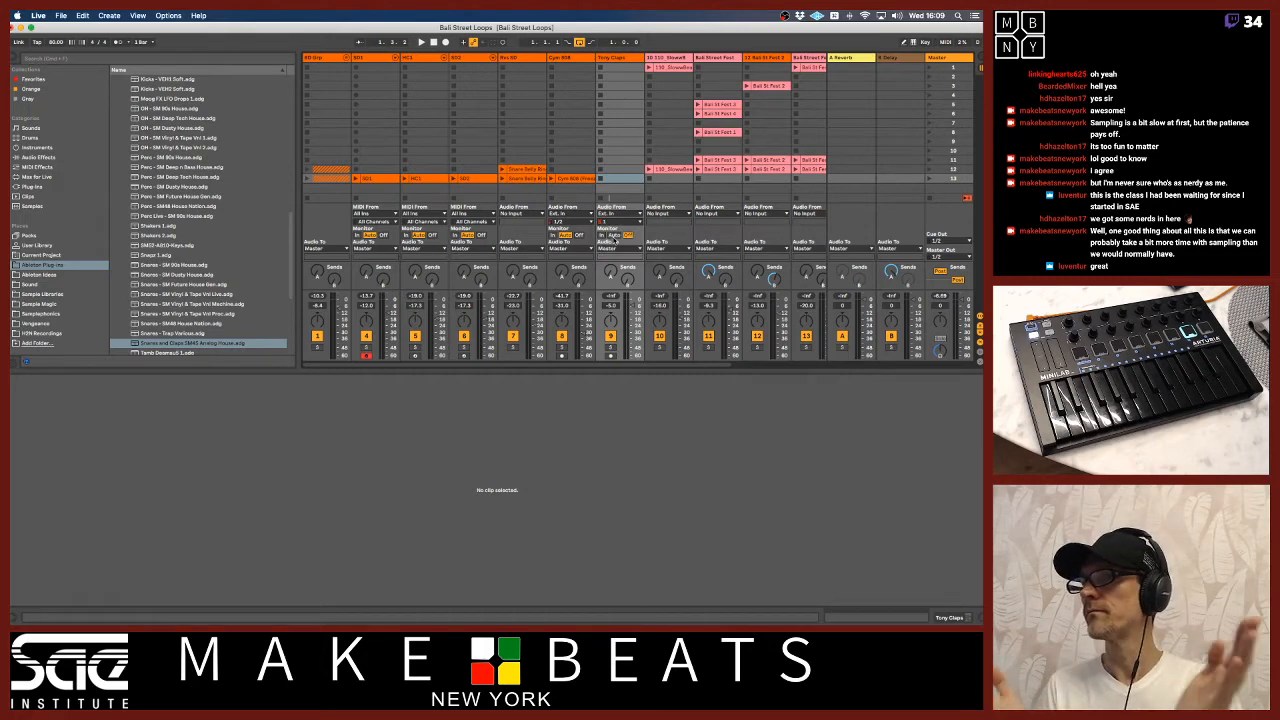
{"action": "left_click", "coordinate": [614, 58]}
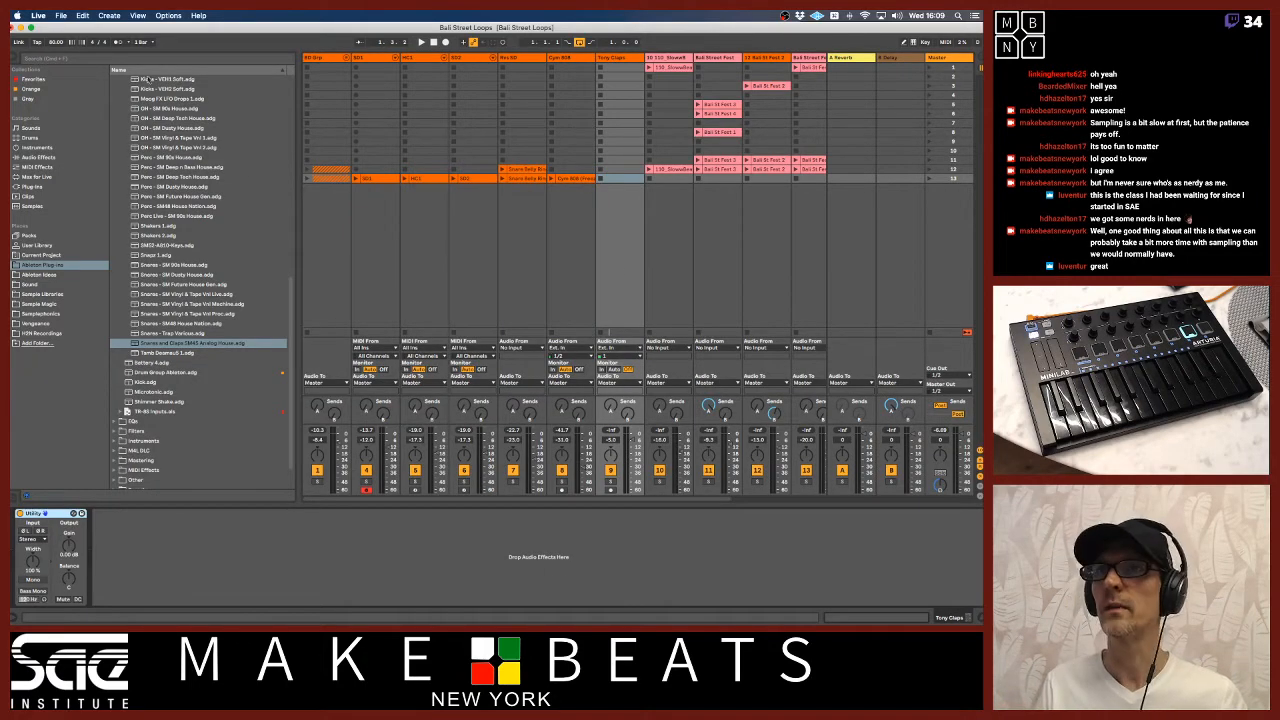
Lower the External Microphone's input volume to roughly a third in the macOS Sound preferences, and close them
{"action": "left_click", "coordinate": [17, 15]}
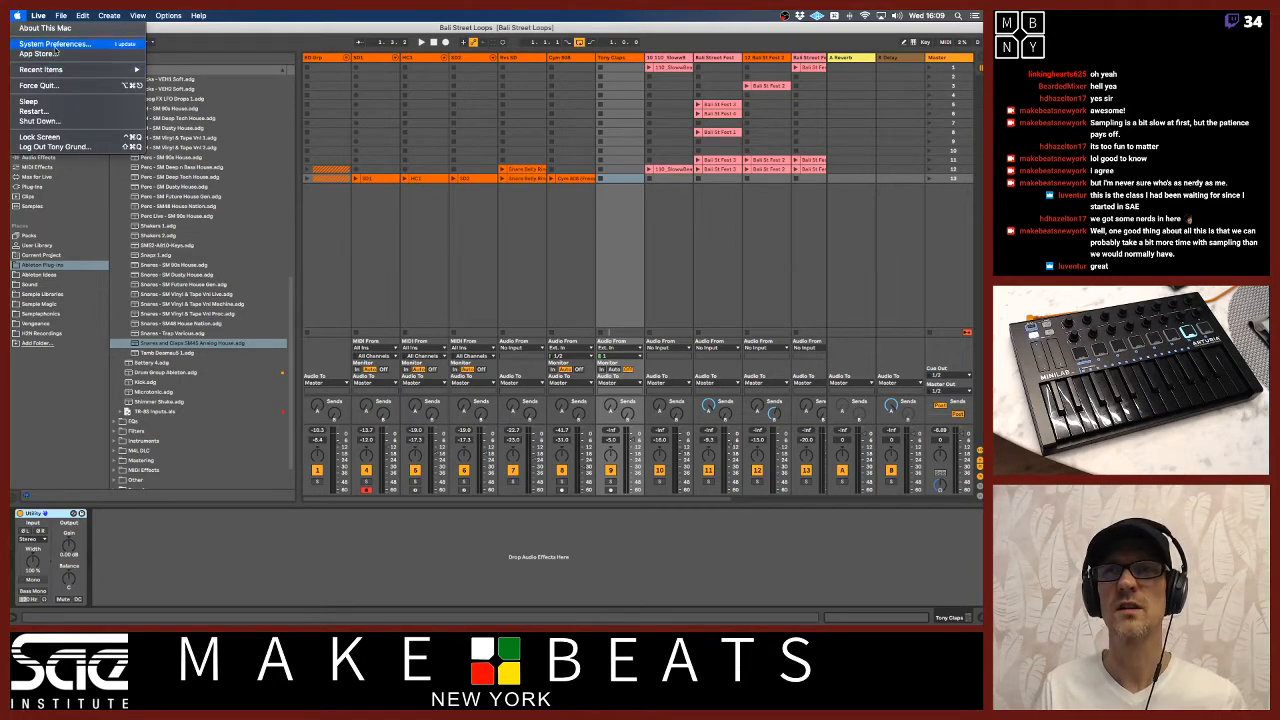
{"action": "left_click", "coordinate": [55, 45]}
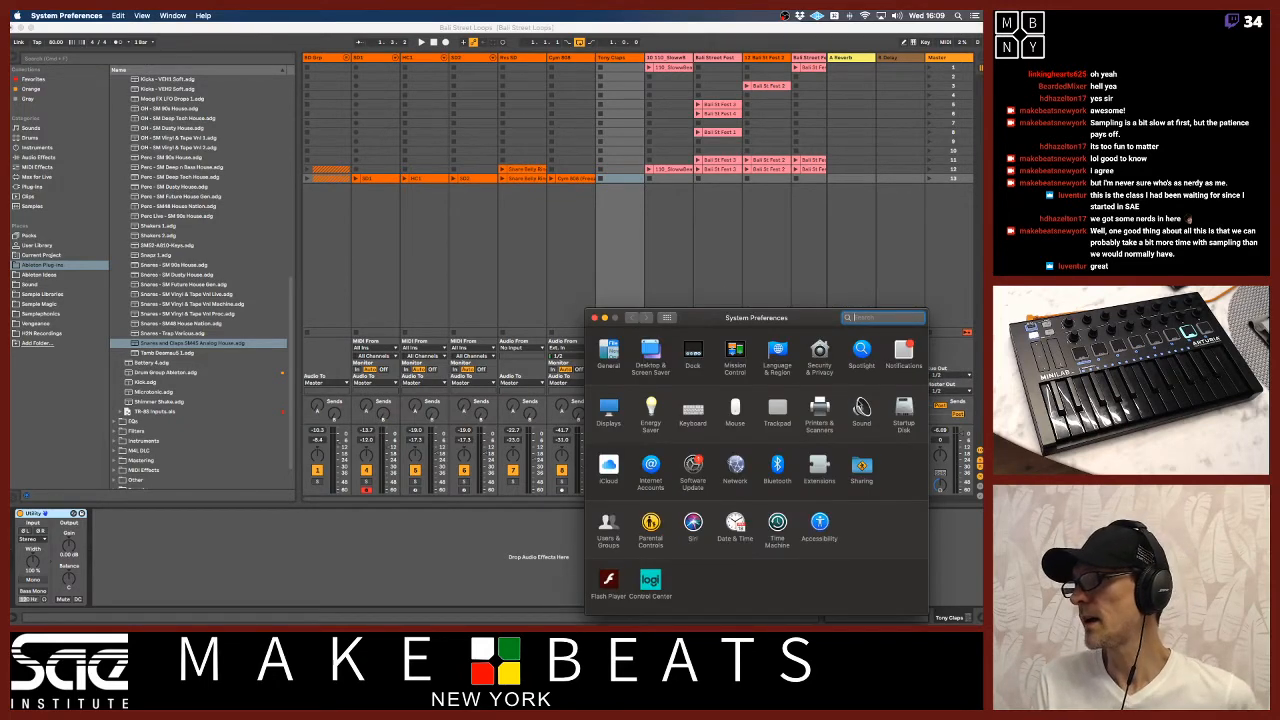
{"action": "left_click", "coordinate": [861, 412]}
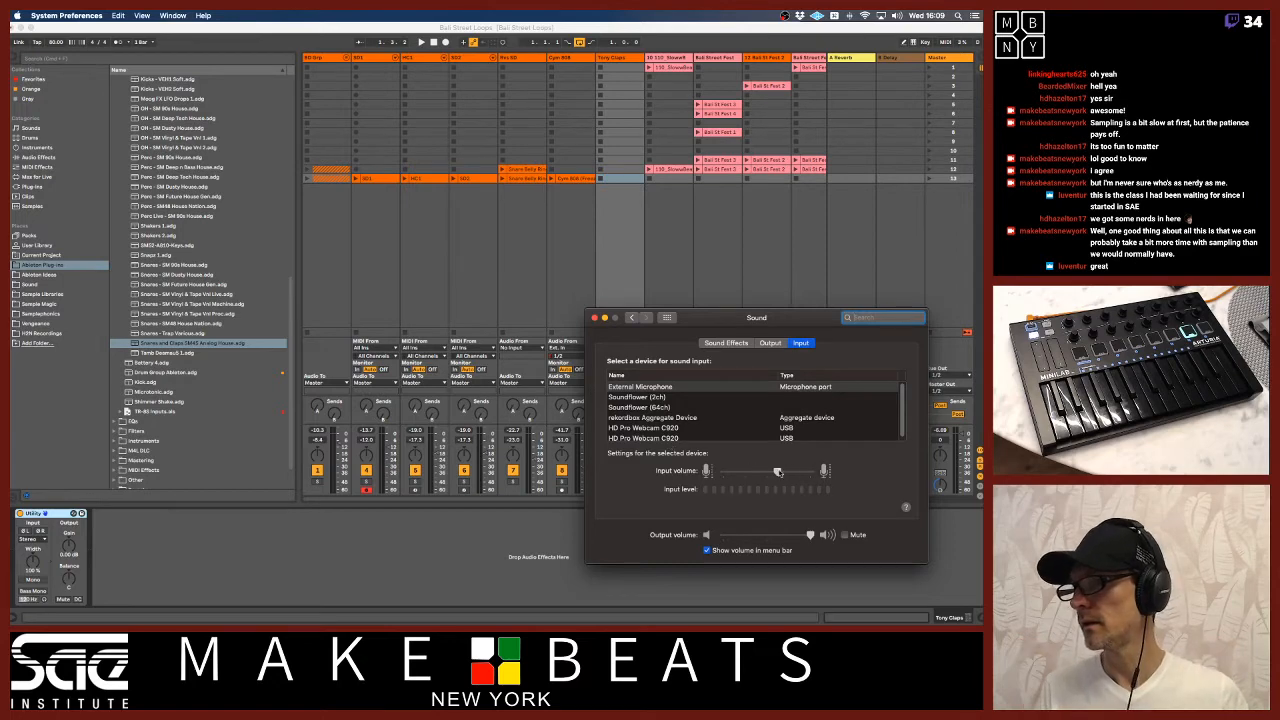
{"action": "left_click_drag", "start_coordinate": [778, 471], "coordinate": [753, 471]}
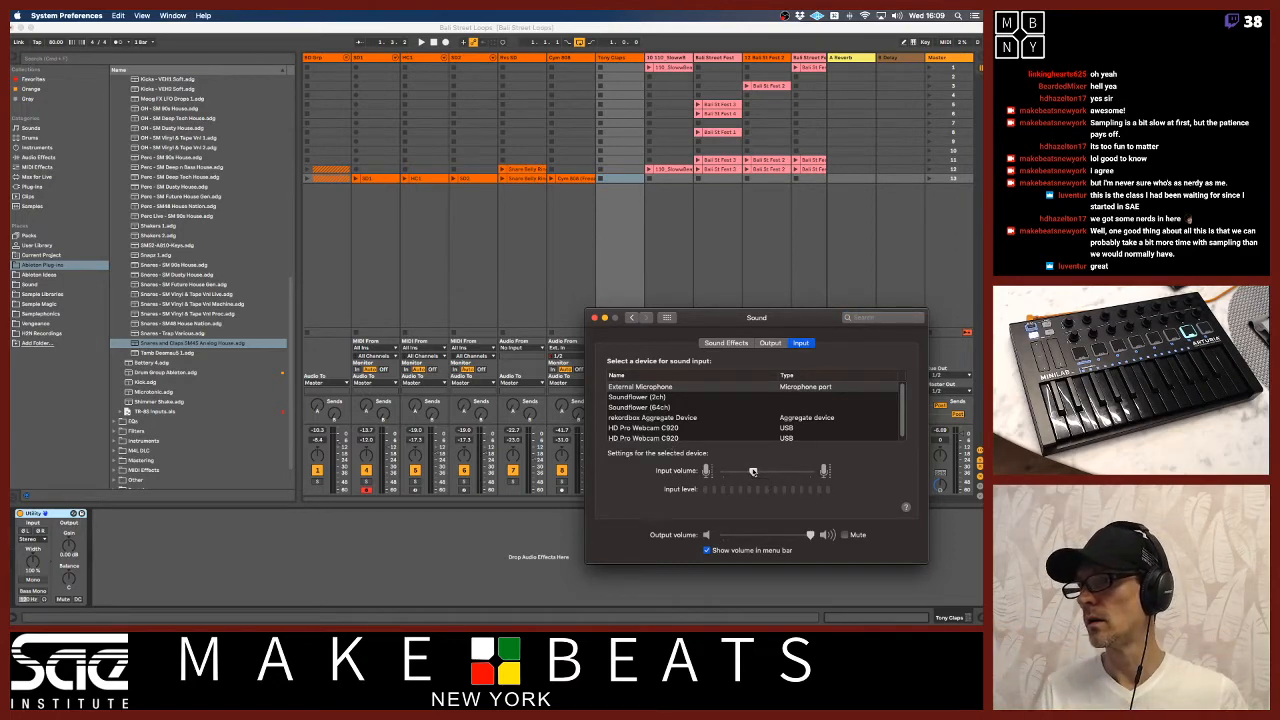
{"action": "left_click_drag", "start_coordinate": [753, 471], "coordinate": [746, 471]}
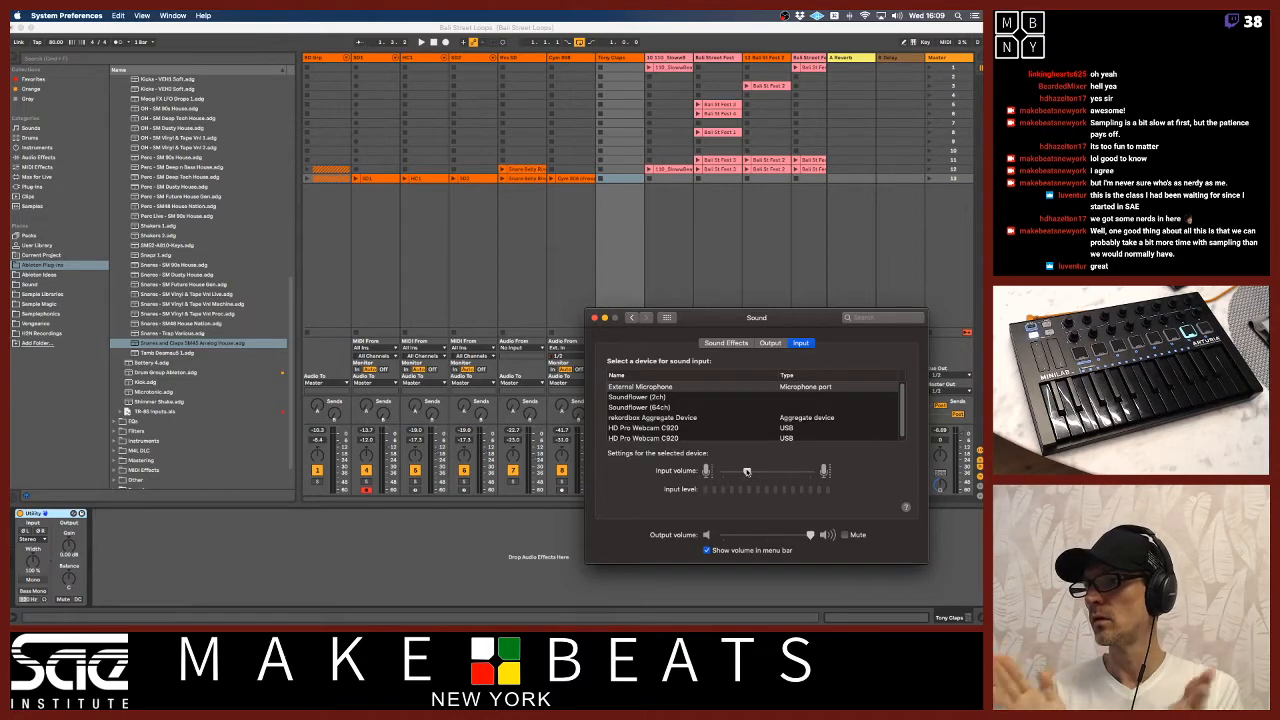
{"action": "left_click", "coordinate": [594, 317]}
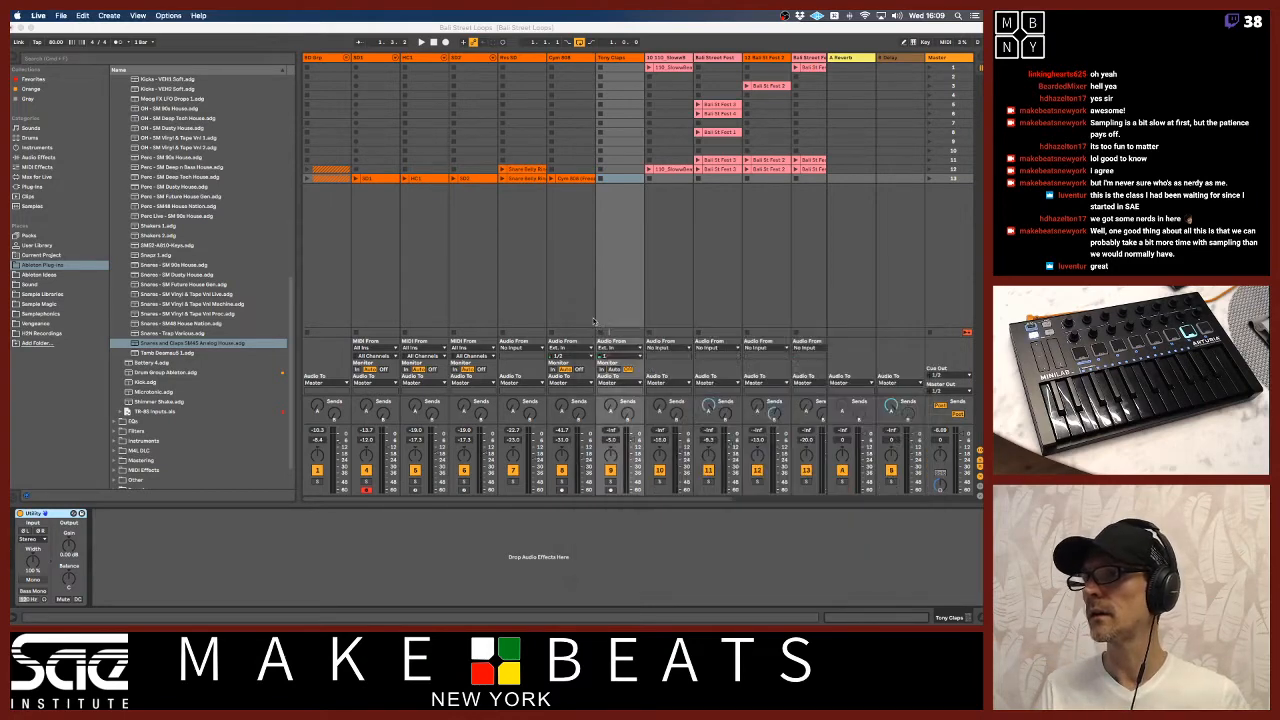
Arm the claps audio track and record live claps into its scene 13 slot
{"action": "left_click", "coordinate": [632, 60]}
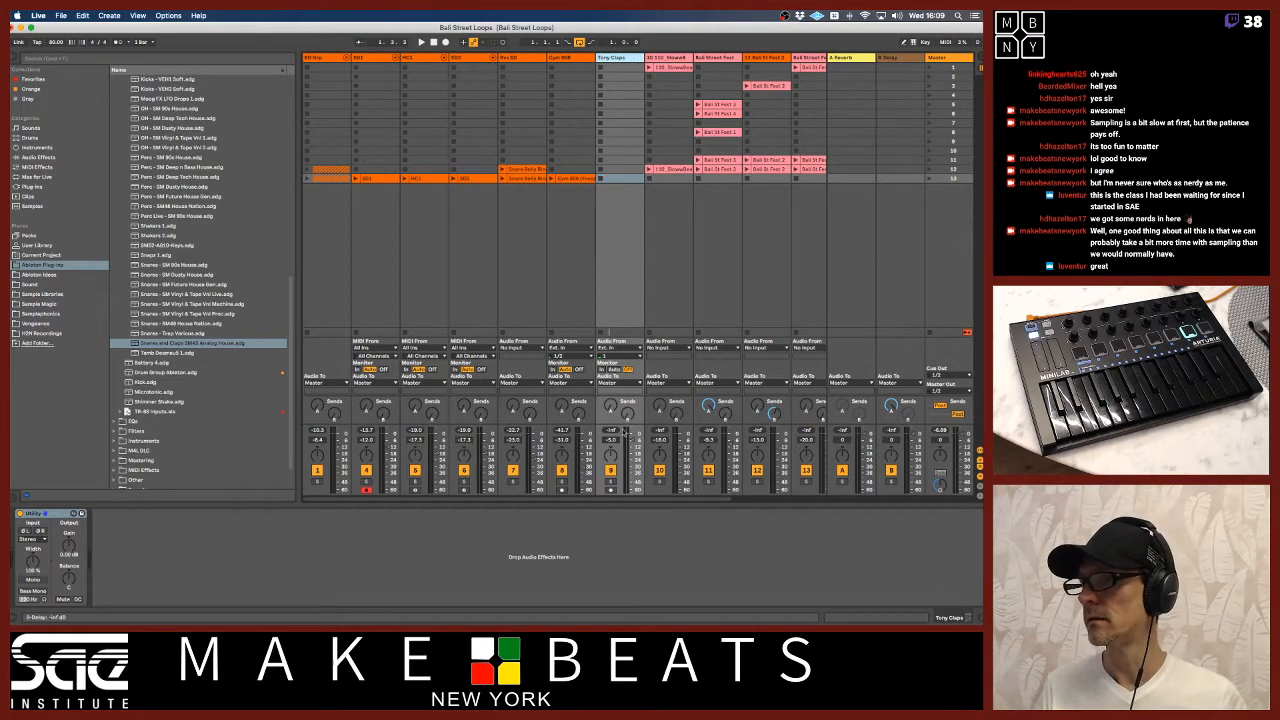
{"action": "left_click", "coordinate": [612, 490]}
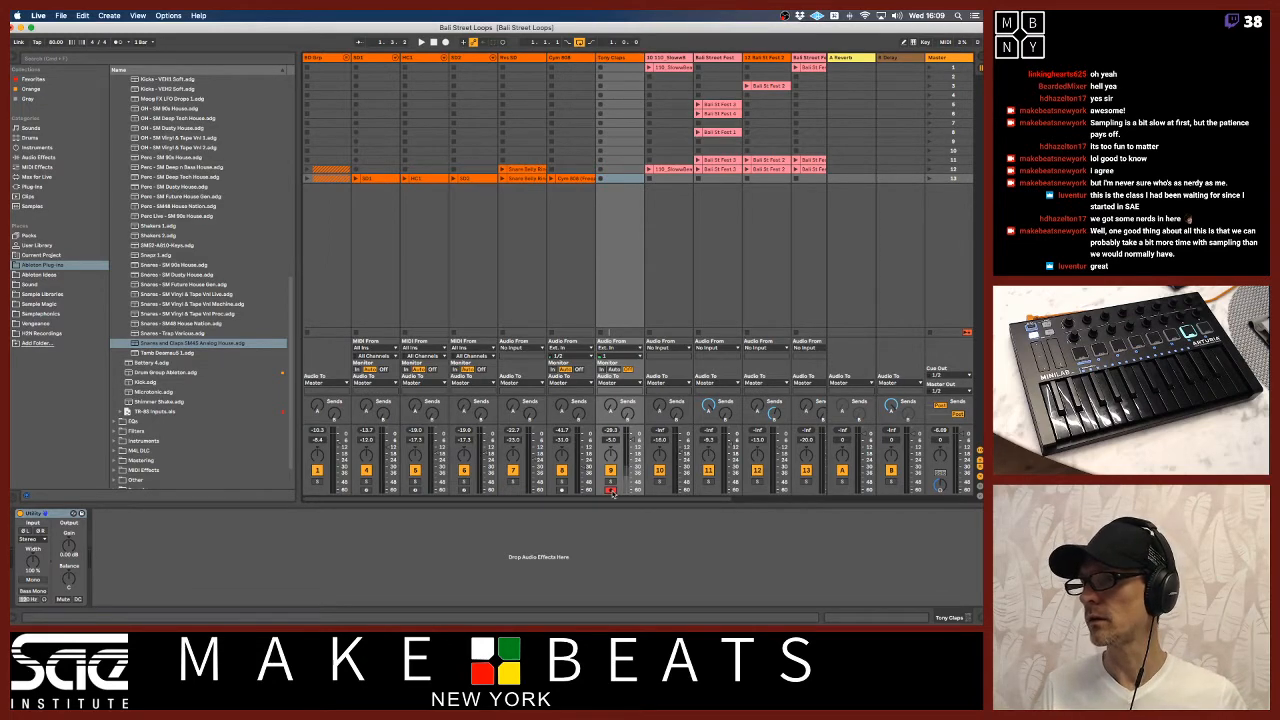
{"action": "left_click", "coordinate": [600, 179]}
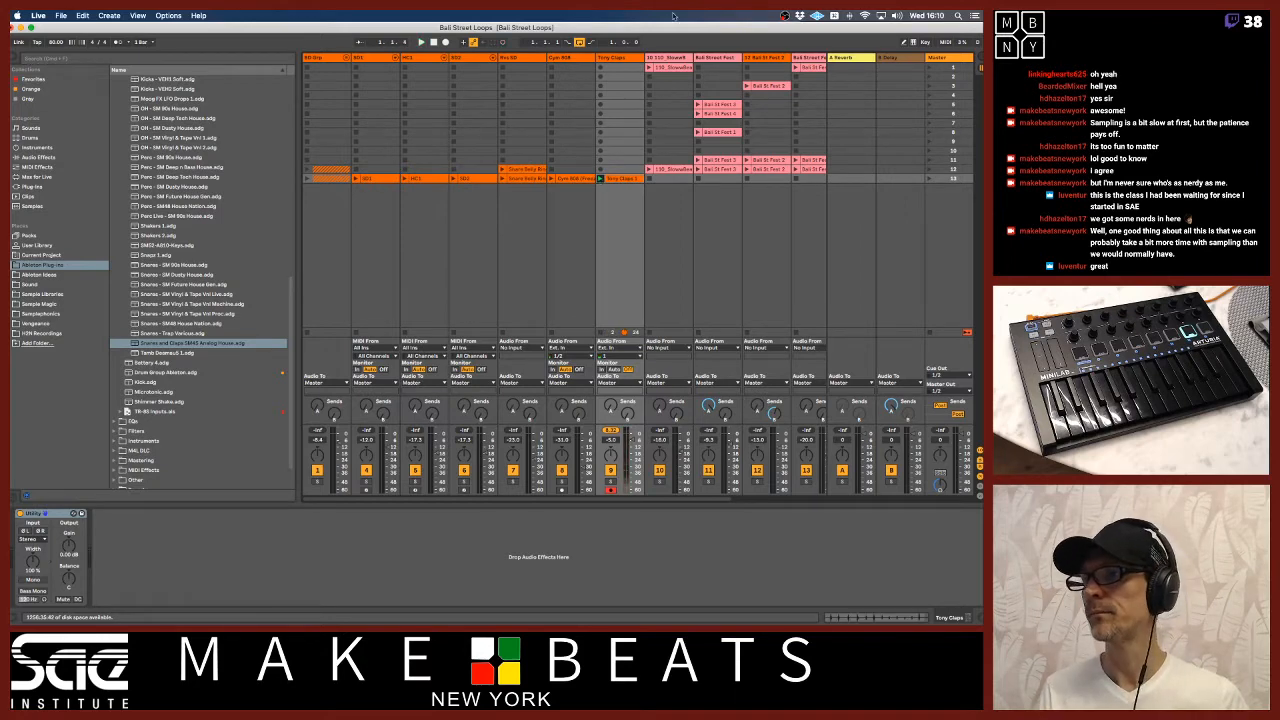
Slice the recorded clap clip to a new MIDI track by Transient with the Built-in preset, with preserving warped timing turned off
{"action": "double_click", "coordinate": [625, 178]}
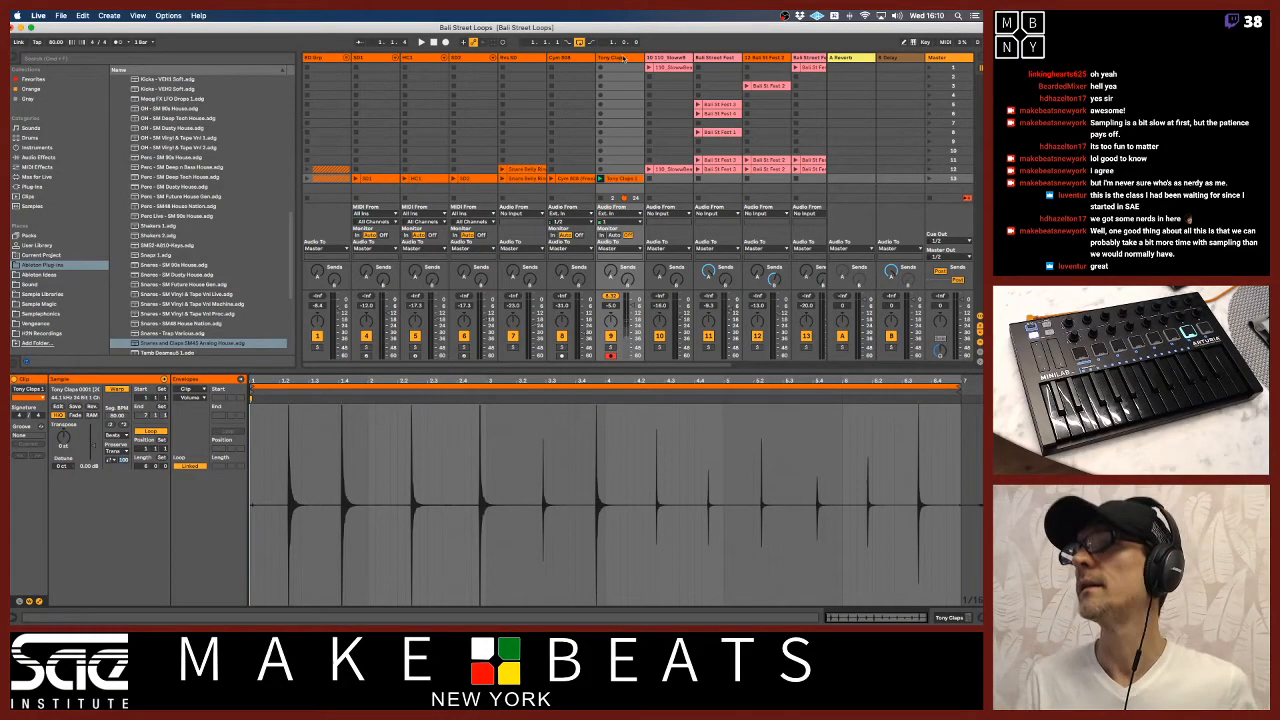
{"action": "left_click", "coordinate": [613, 180]}
{"action": "right_click", "coordinate": [613, 180]}
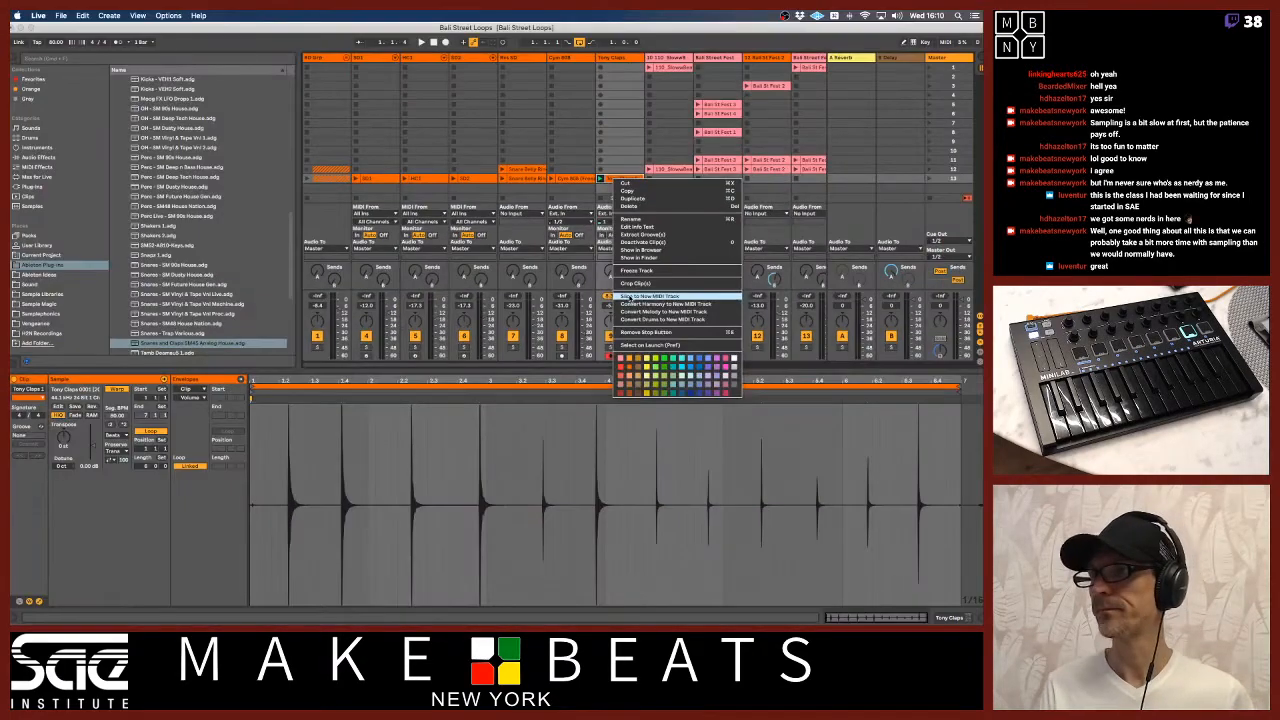
{"action": "left_click", "coordinate": [628, 297]}
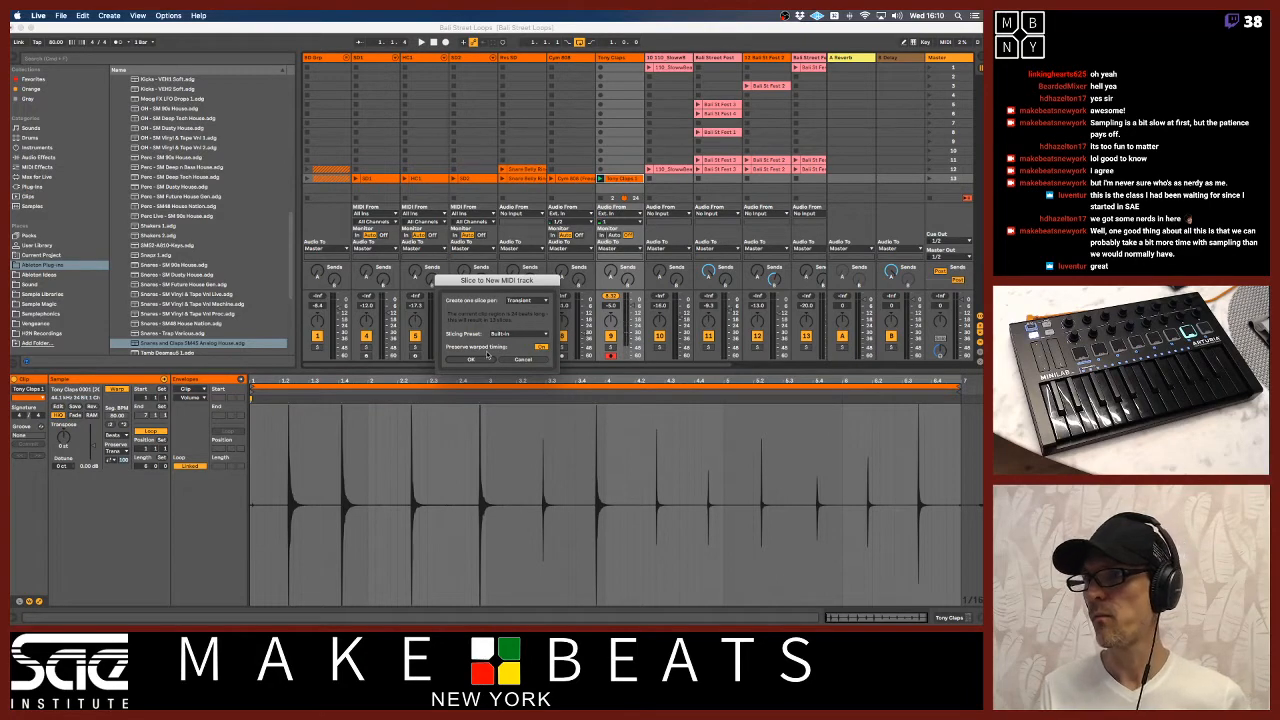
{"action": "left_click", "coordinate": [541, 348]}
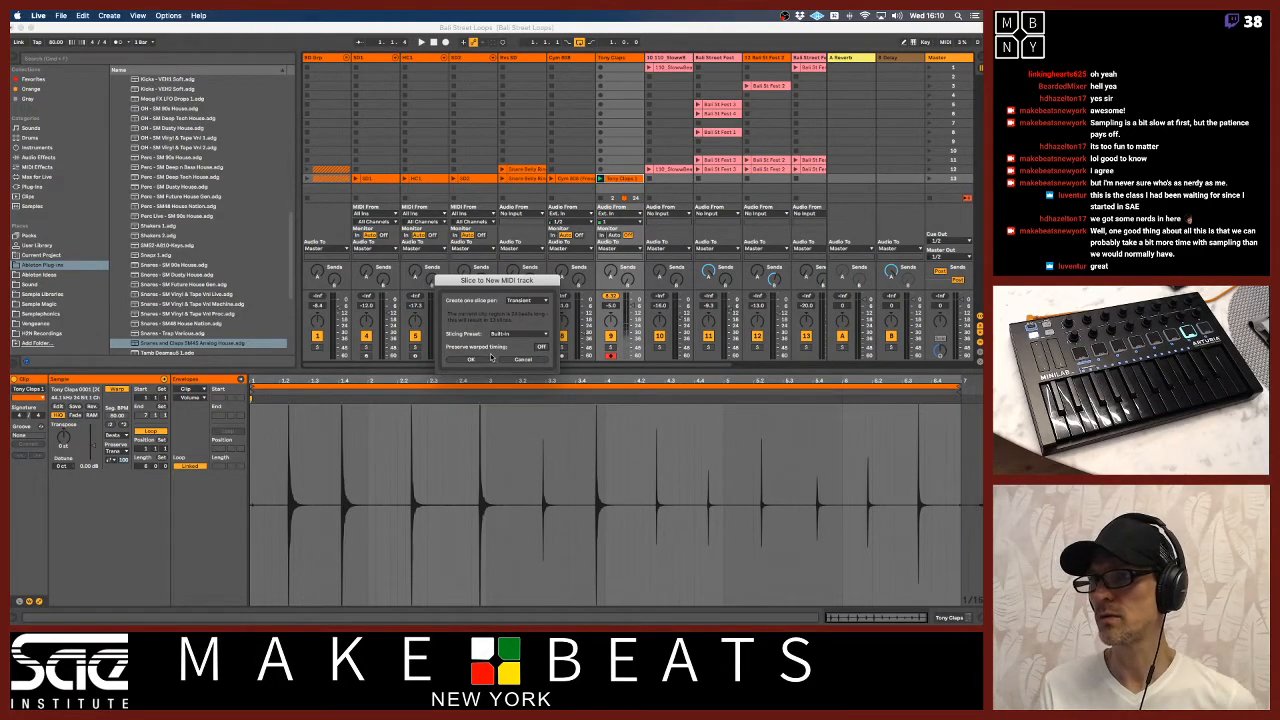
{"action": "left_click", "coordinate": [470, 360]}
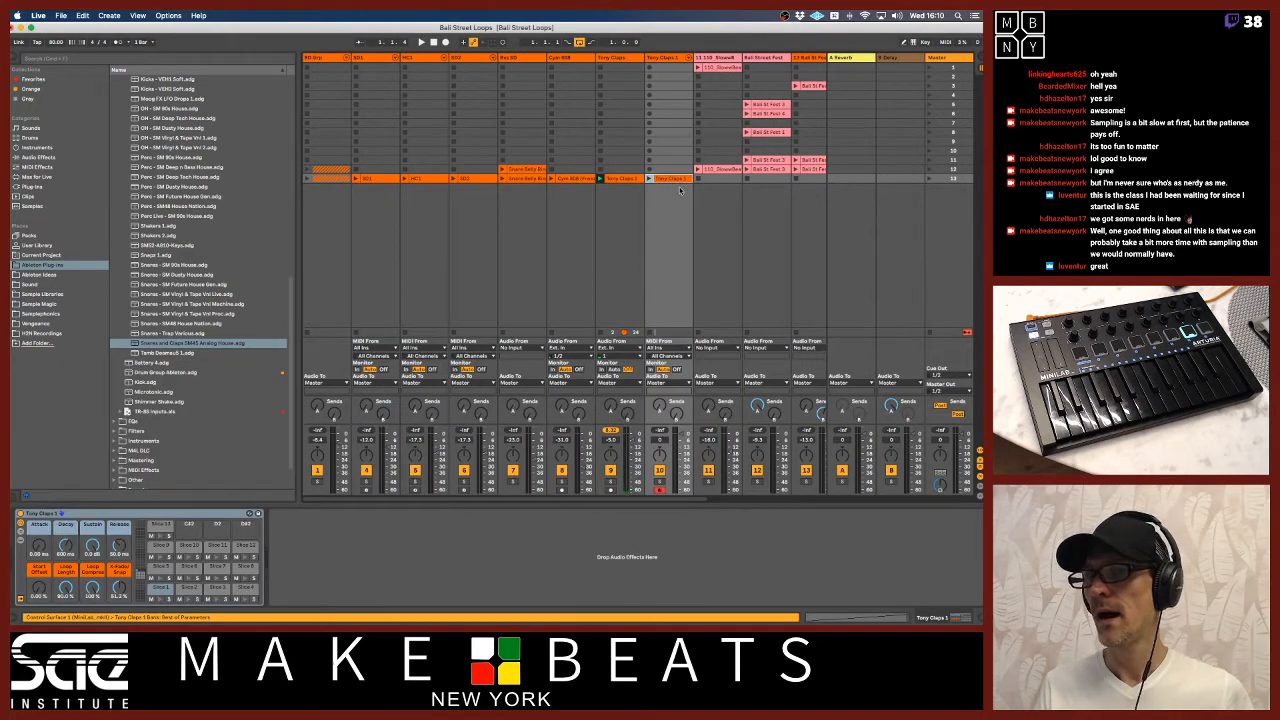
Delete the original claps audio track and remove the generated MIDI clip from the sliced claps track
{"action": "left_click", "coordinate": [631, 59]}
{"action": "key", "text": "Delete"}
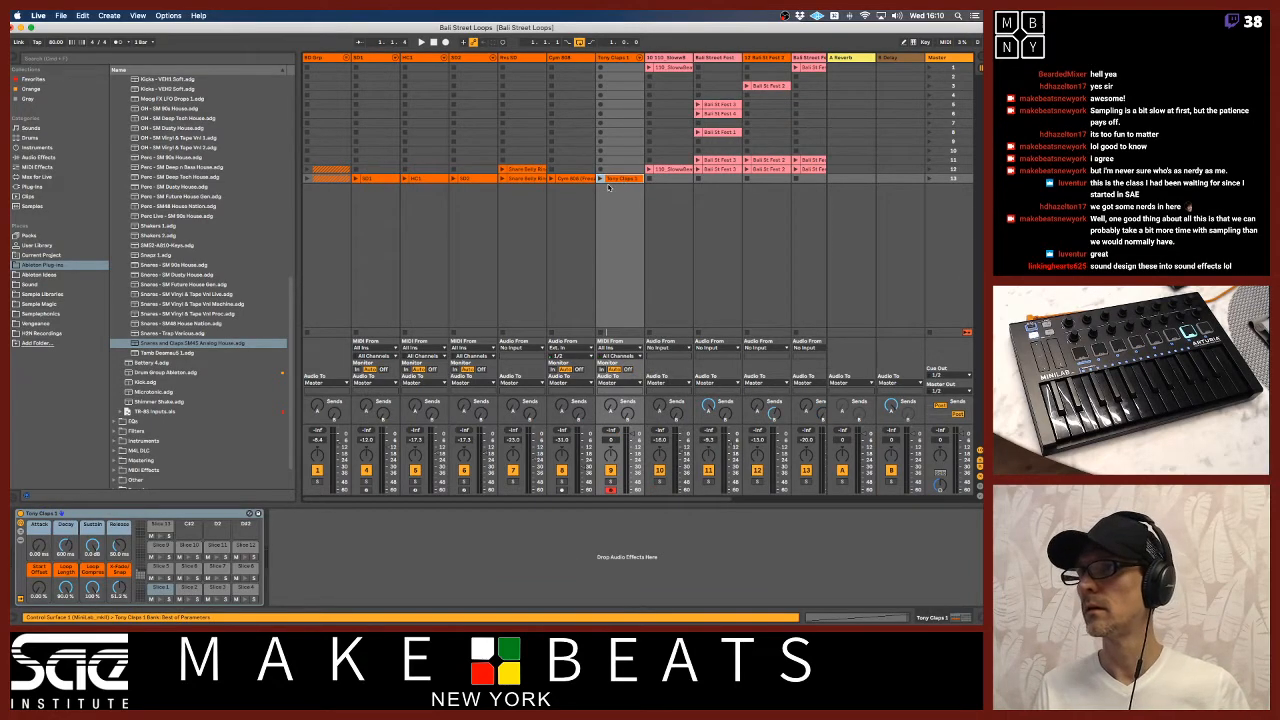
{"action": "left_click", "coordinate": [608, 178]}
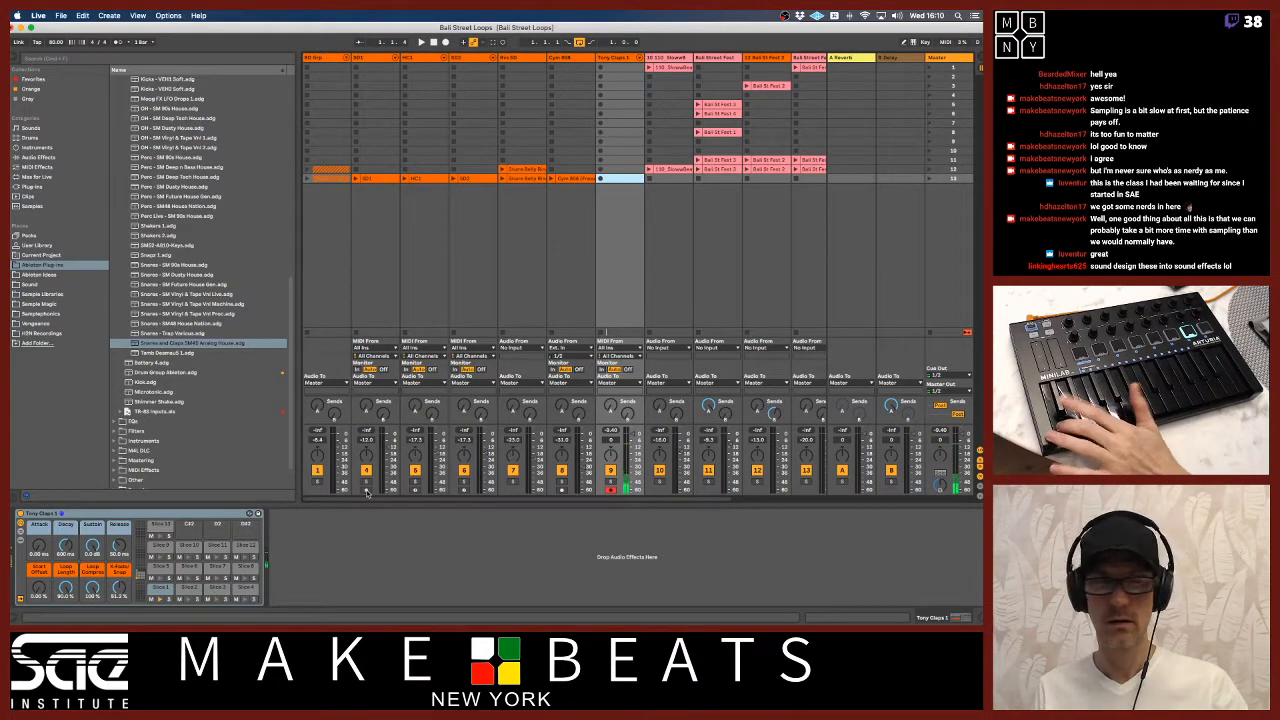
Show the clap slices' Simpler from the Slice 1 pad and lengthen the rack's Release macro
{"action": "left_click", "coordinate": [157, 589]}
{"action": "double_click", "coordinate": [154, 590]}
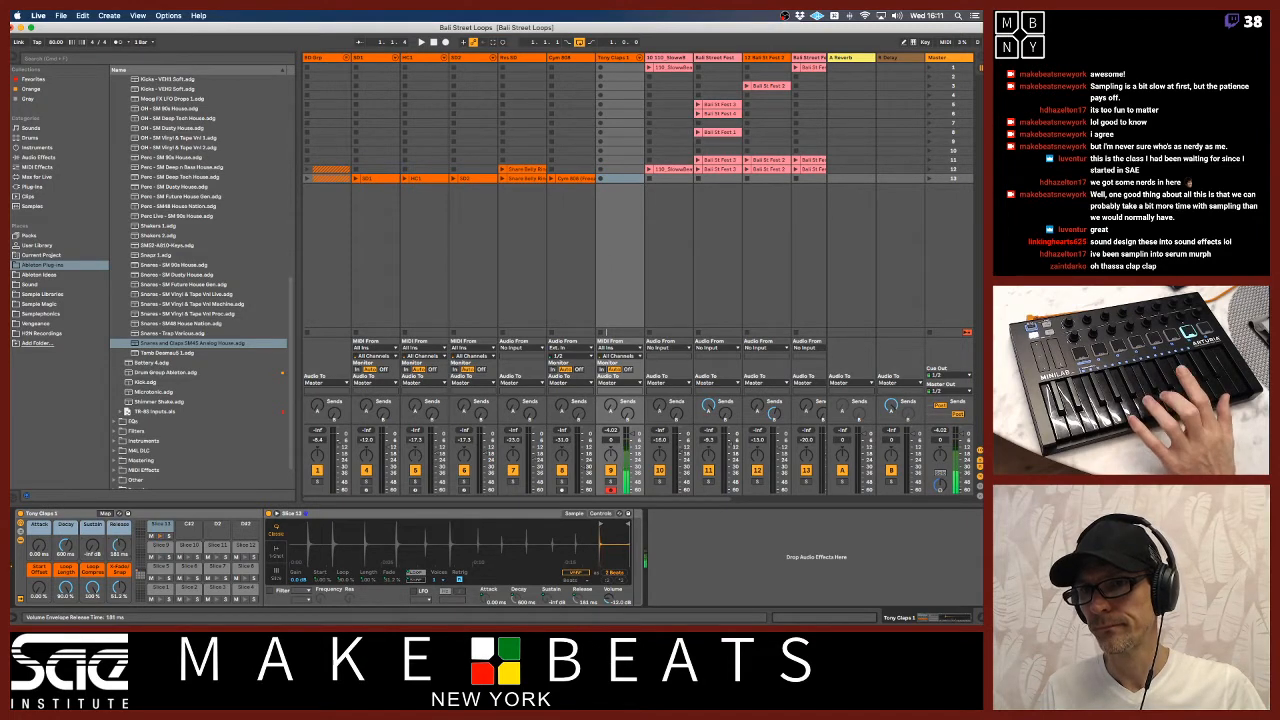
{"action": "left_click_drag", "start_coordinate": [119, 546], "coordinate": [119, 538]}
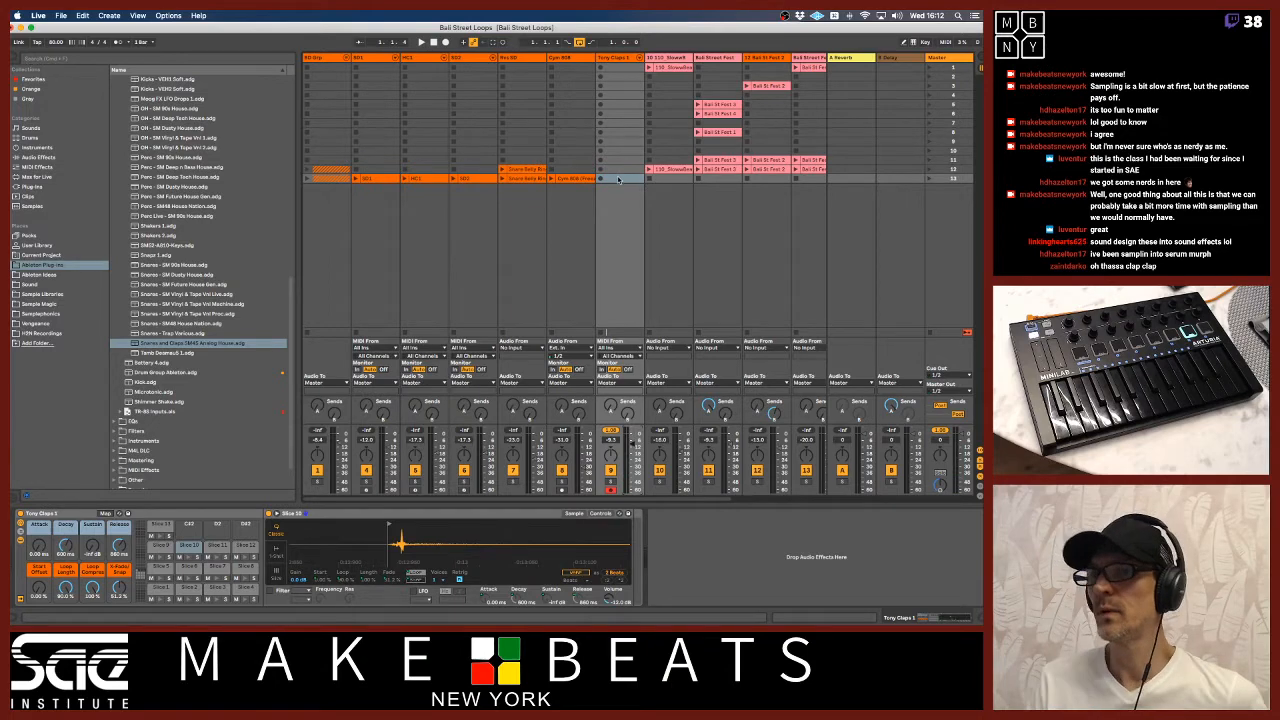
Move the sliced claps track directly after HC1 and copy the HC1 clip into its scene 13 slot
{"action": "left_click_drag", "start_coordinate": [623, 60], "coordinate": [466, 62]}
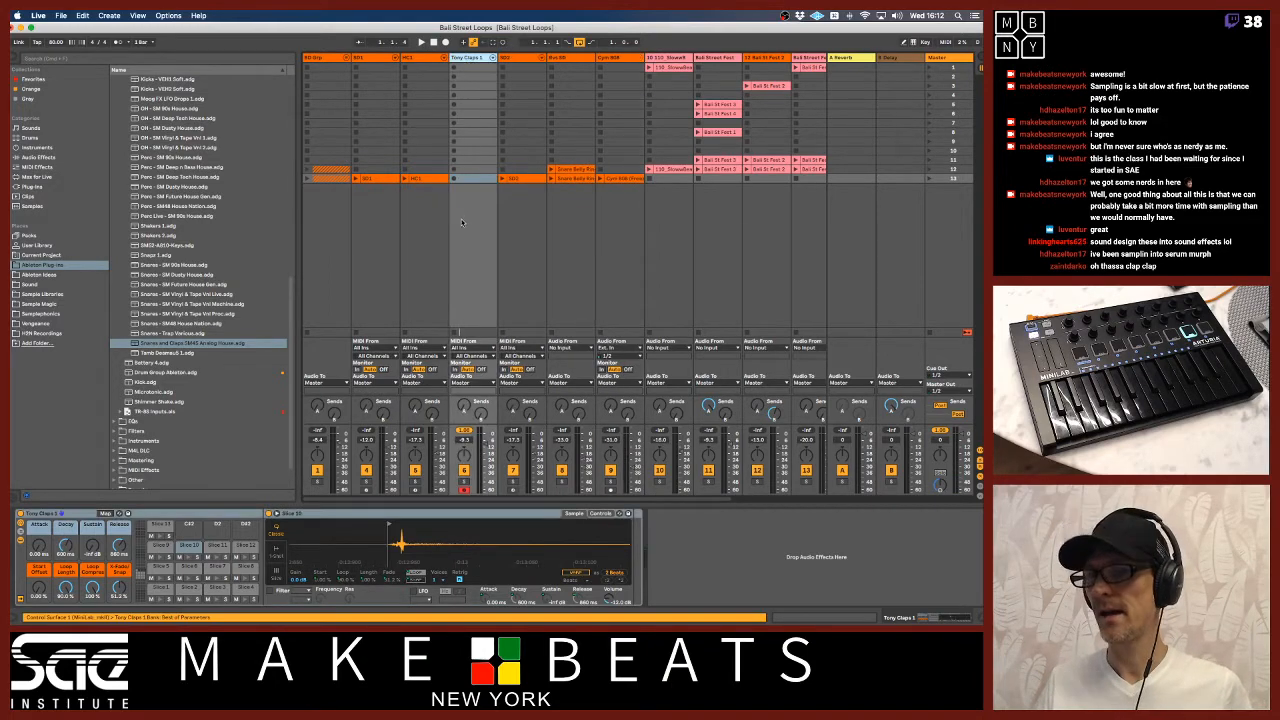
{"action": "left_click_drag", "start_coordinate": [430, 181], "coordinate": [466, 182]}
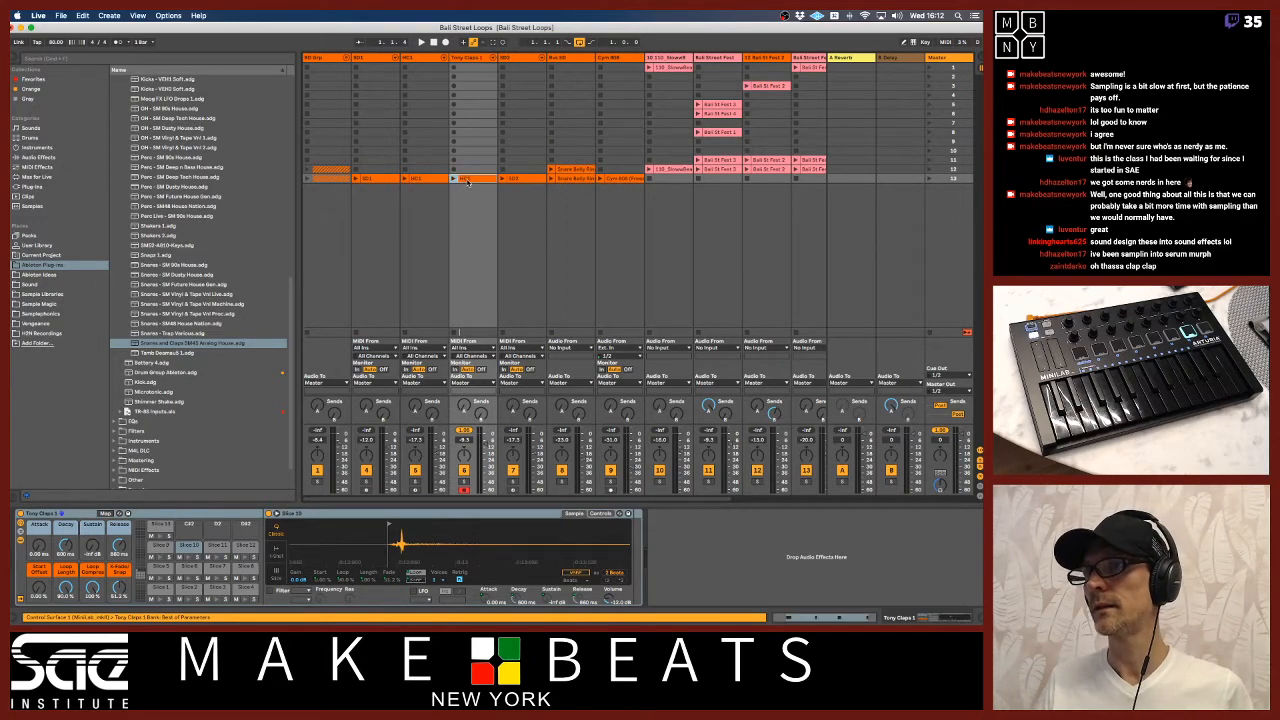
Open the copied clip's notes and rename the clip "HC" plus the performer's first name
{"action": "double_click", "coordinate": [467, 182]}
{"action": "left_click", "coordinate": [467, 182]}
{"action": "key", "text": "super+r"}
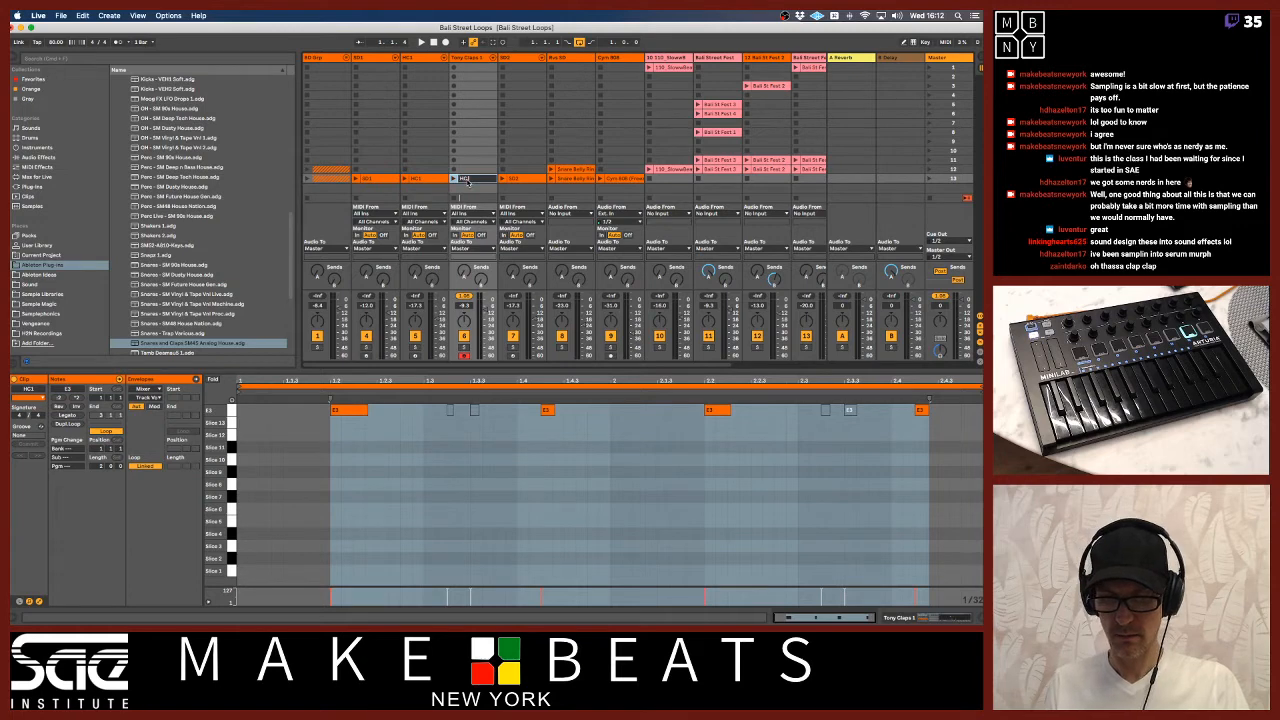
{"action": "type", "text": "HC Tony"}
{"action": "key", "text": "Return"}
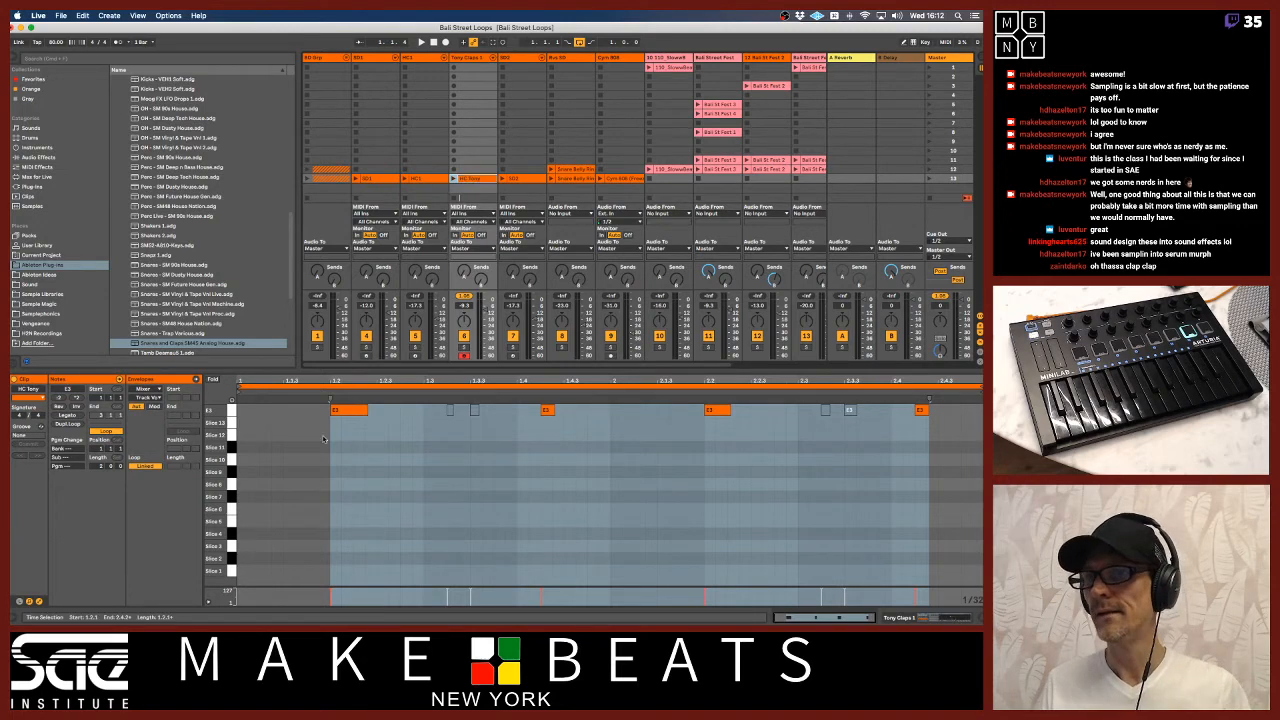
Delete the muted notes and the extra notes following them in the copied clip, keeping only those on 1.2 and 2.2
{"action": "left_click", "coordinate": [436, 413]}
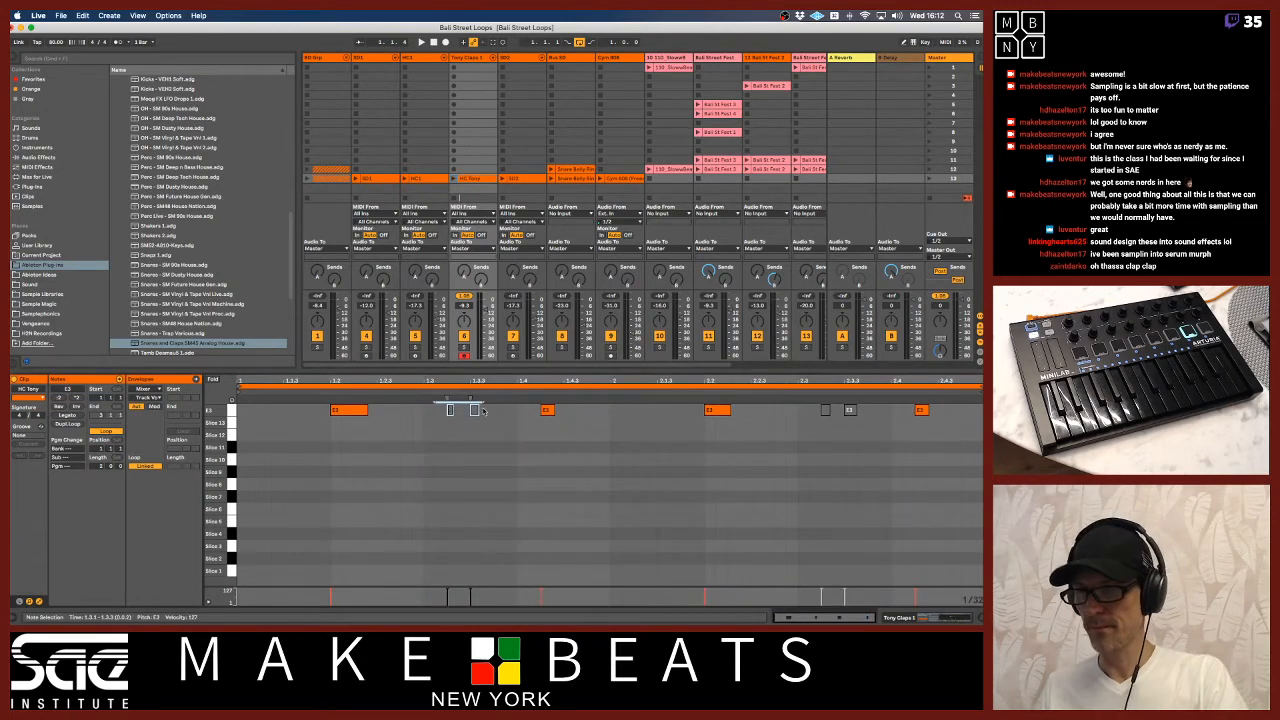
{"action": "left_click_drag", "start_coordinate": [797, 407], "coordinate": [858, 411]}
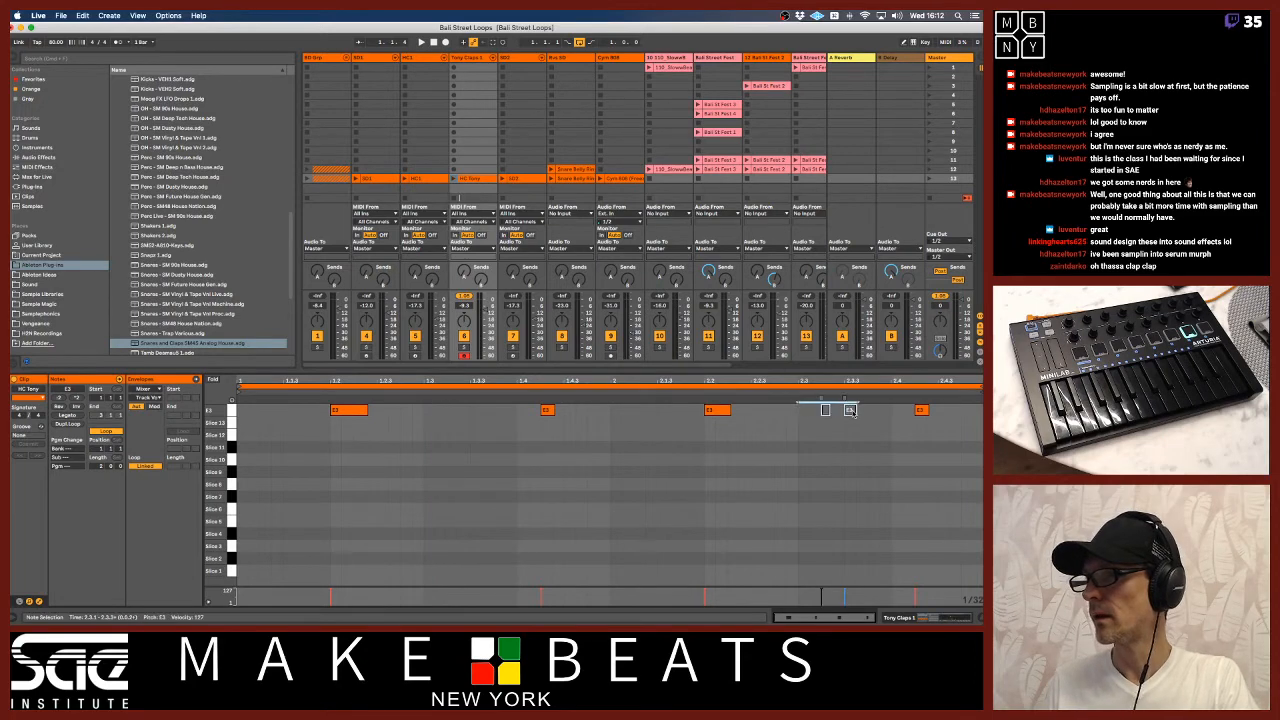
{"action": "key", "text": "Delete"}
{"action": "left_click", "coordinate": [545, 410]}
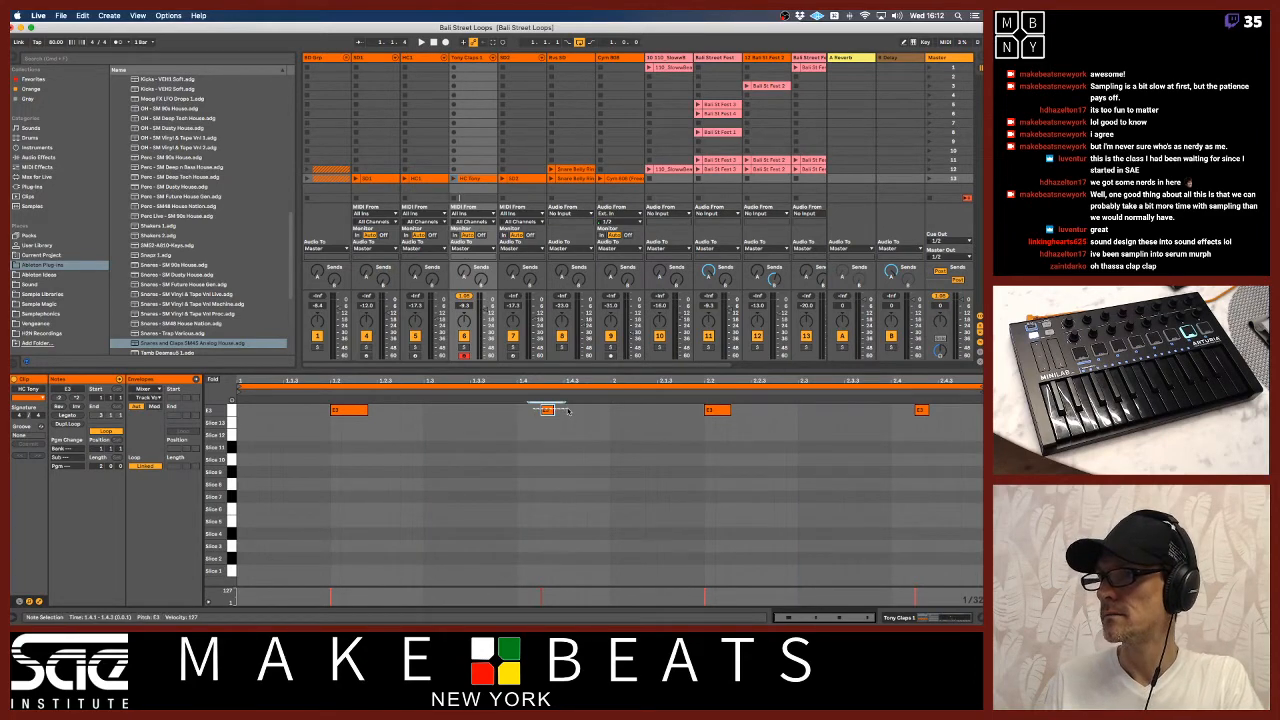
{"action": "key", "text": "Delete"}
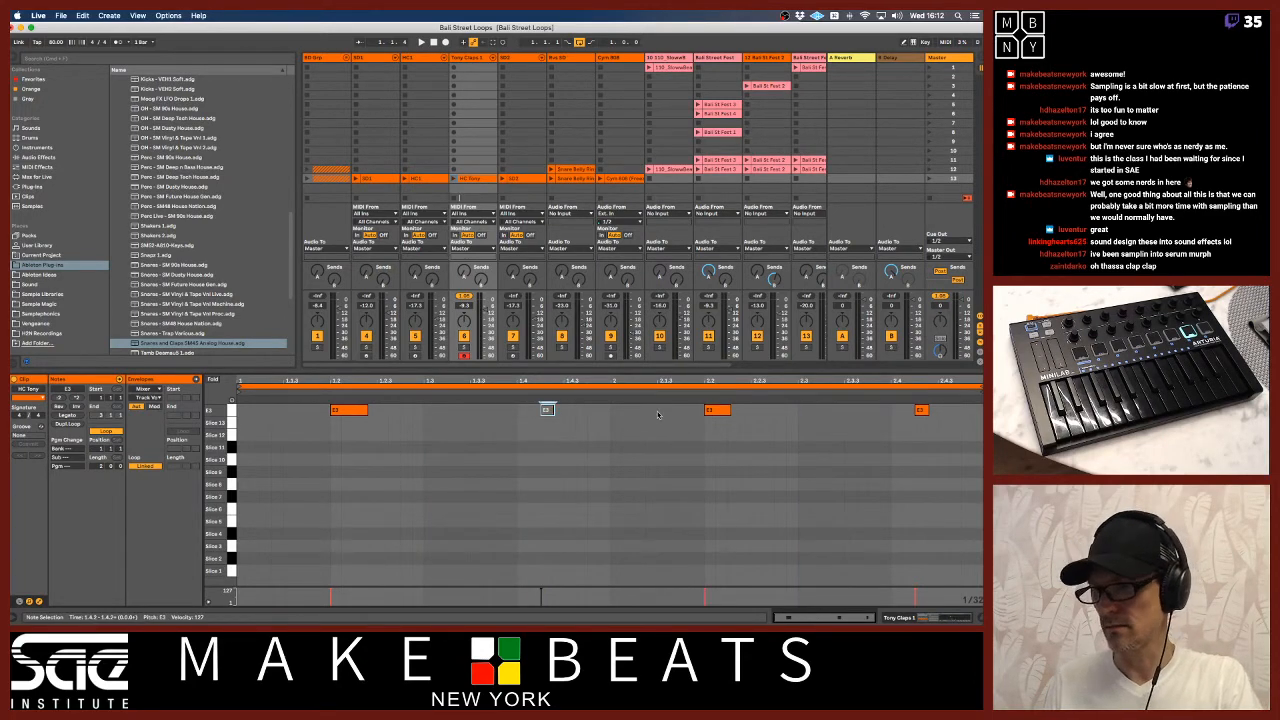
{"action": "left_click_drag", "start_coordinate": [880, 404], "coordinate": [930, 410]}
{"action": "key", "text": "Delete"}
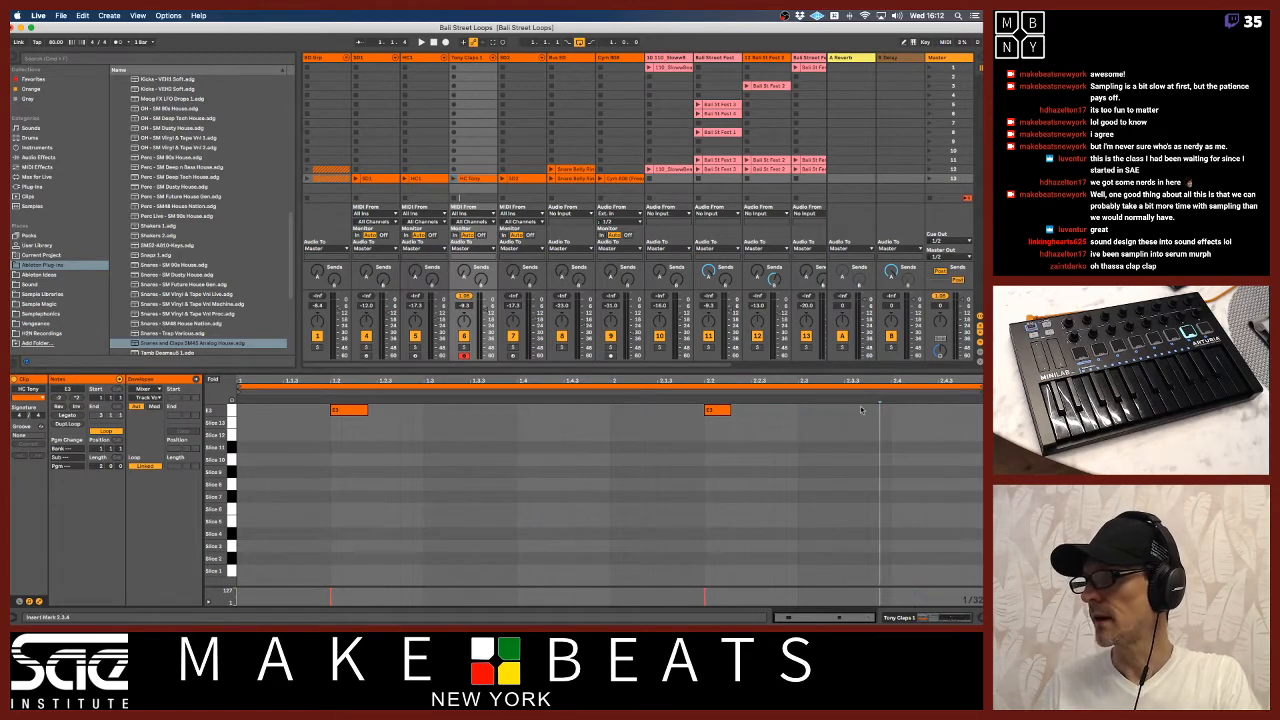
Transpose both remaining E3 notes down to Slice 1 (C1) and raise them one semitone to Slice 2
{"action": "left_click", "coordinate": [235, 409]}
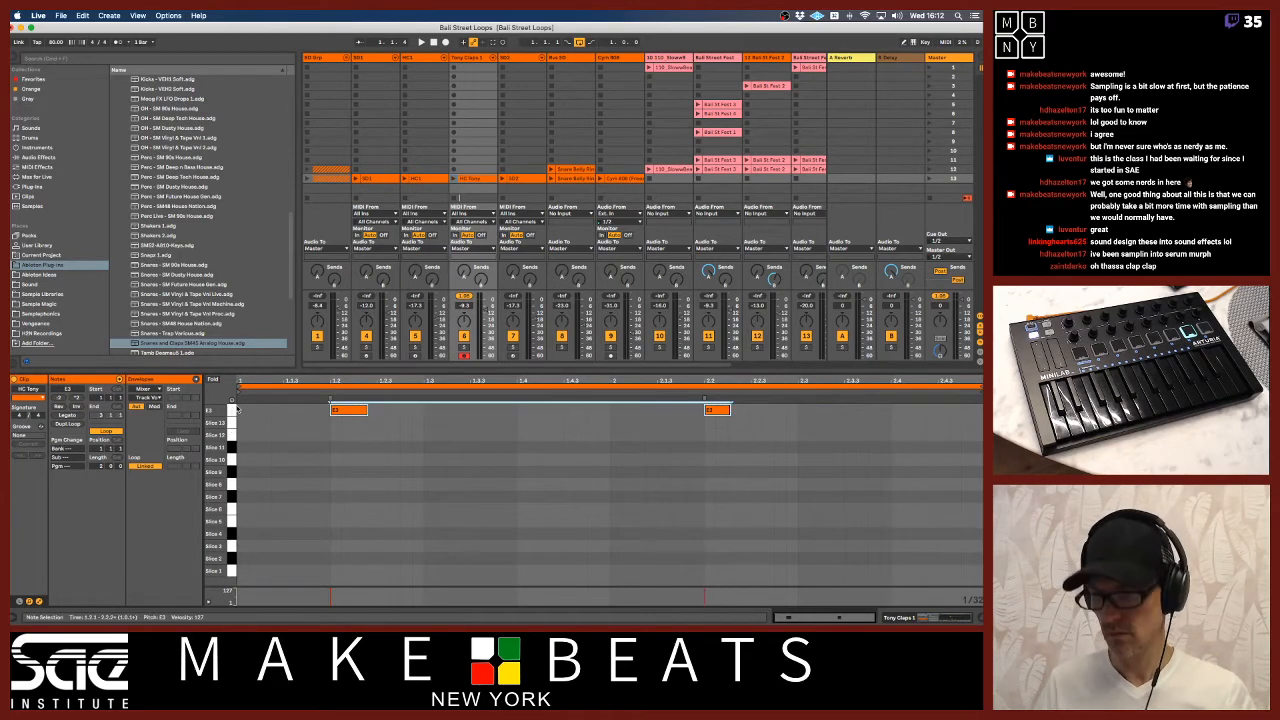
{"action": "key", "text": "shift+Down"}
{"action": "key", "text": "Down"}
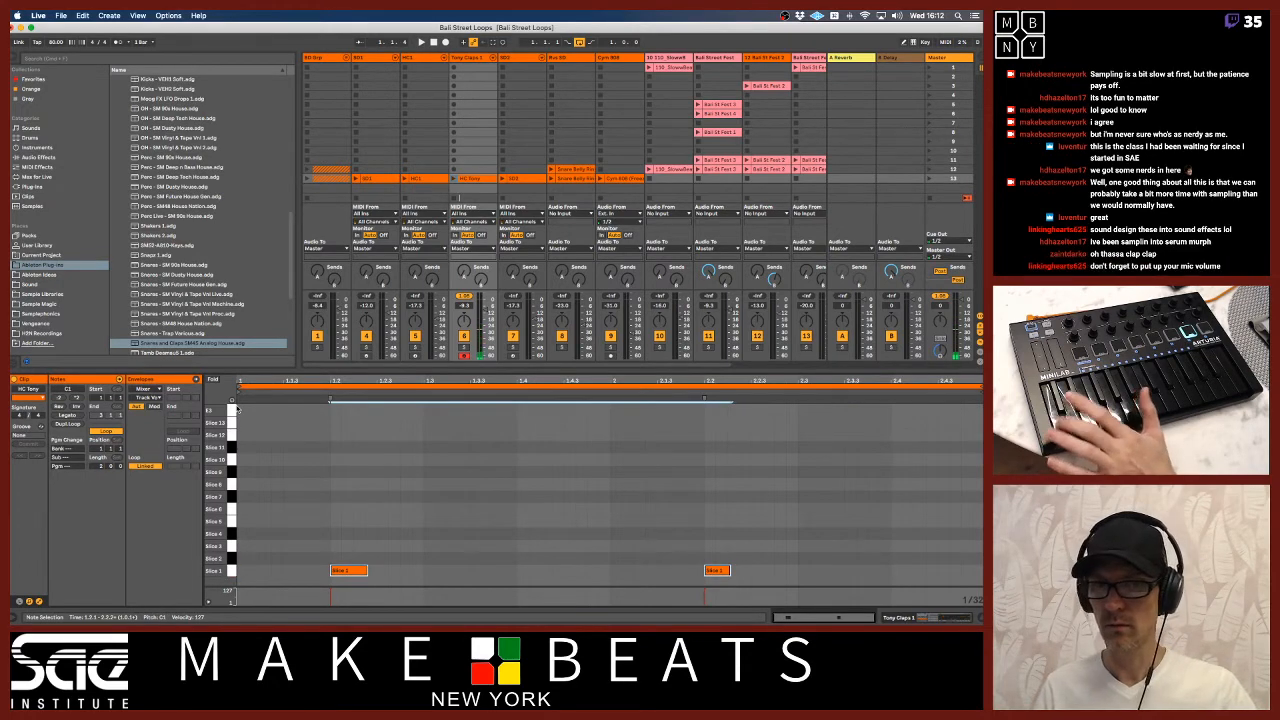
{"action": "key", "text": "Up"}
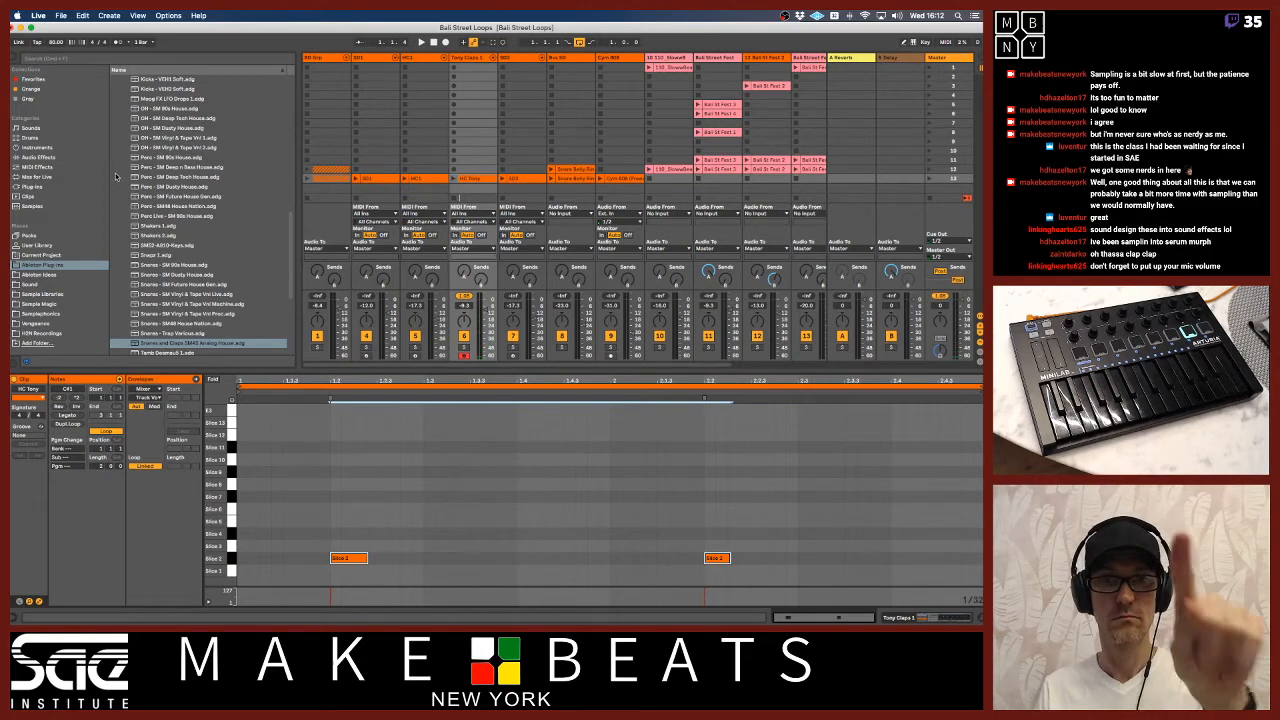
{"action": "key", "text": "super+Tab"}
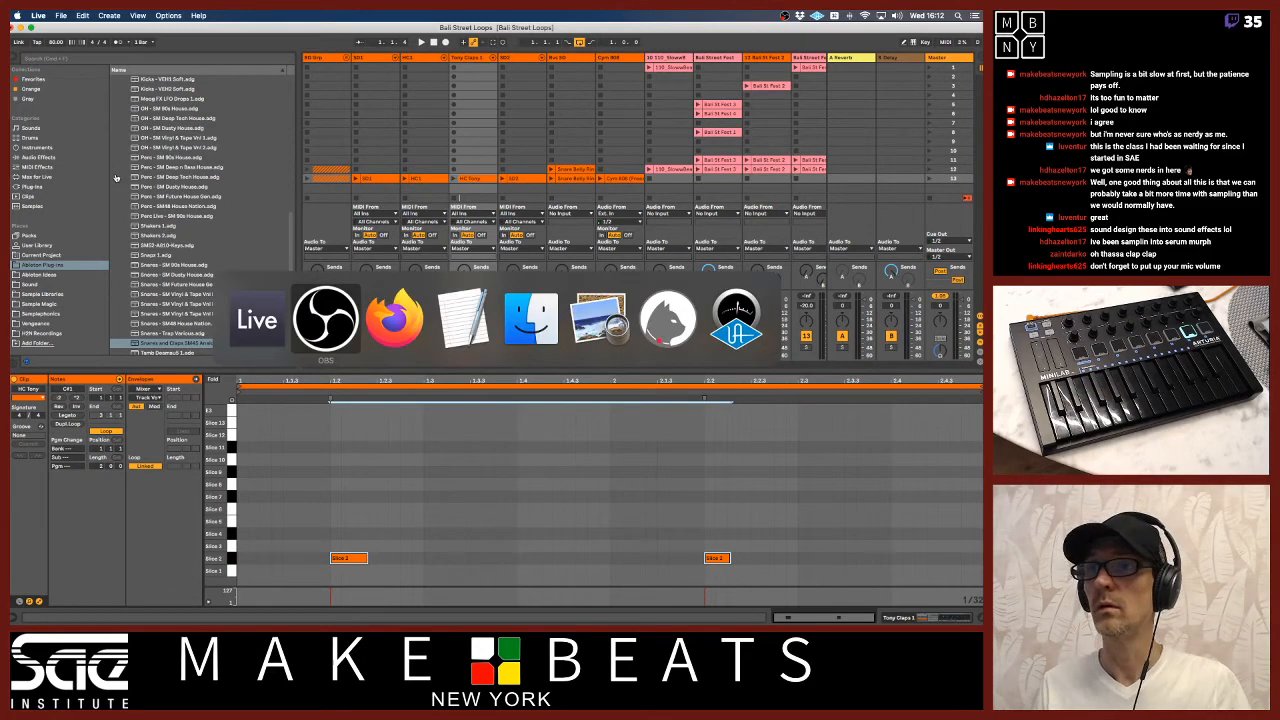
{"action": "key", "text": "super+shift+Tab"}
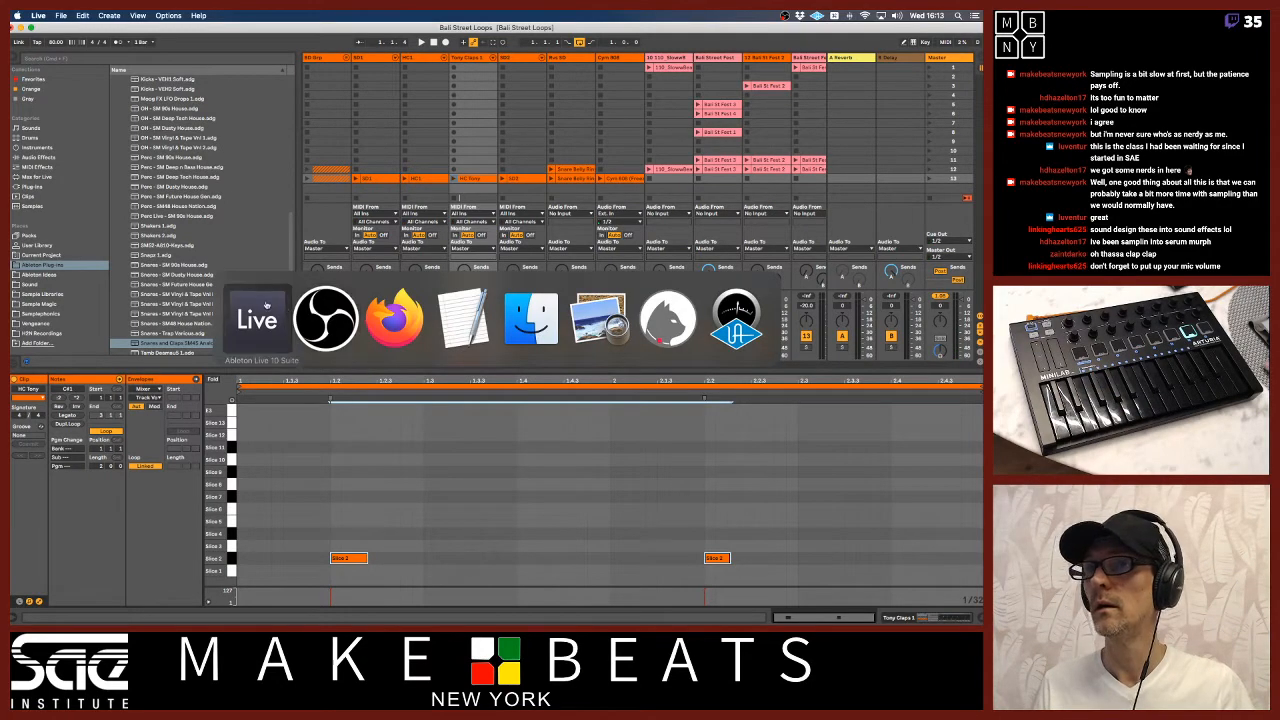
Raise the External Microphone's input volume in the macOS Sound preferences, then close the preferences window
{"action": "left_click", "coordinate": [41, 15]}
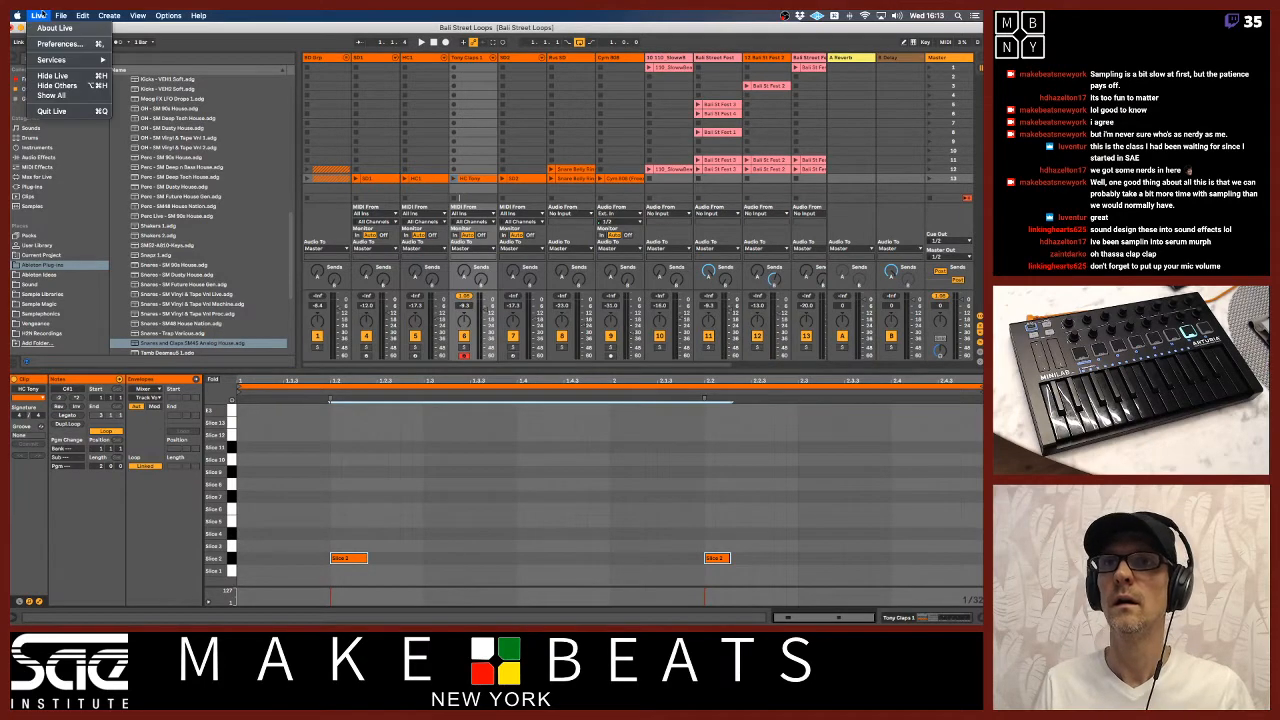
{"action": "mouse_move", "coordinate": [18, 15]}
{"action": "left_click", "coordinate": [56, 45]}
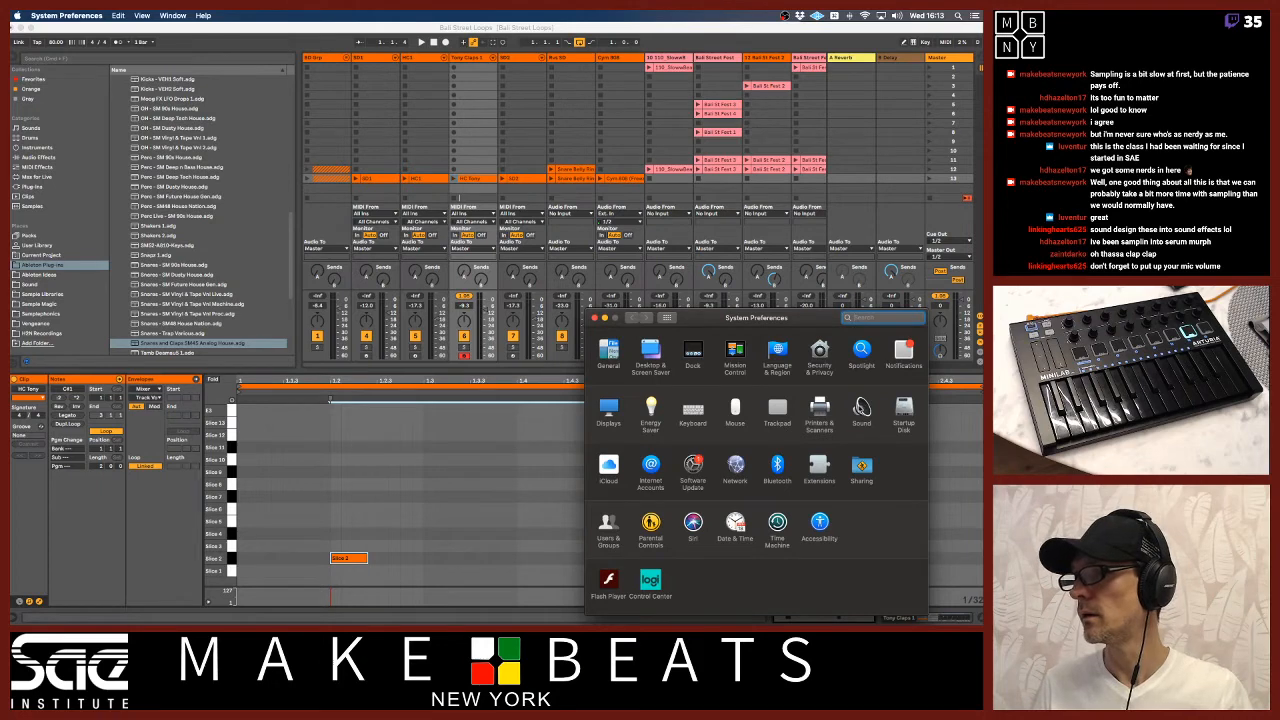
{"action": "left_click", "coordinate": [861, 408]}
{"action": "left_click_drag", "start_coordinate": [755, 476], "coordinate": [779, 474]}
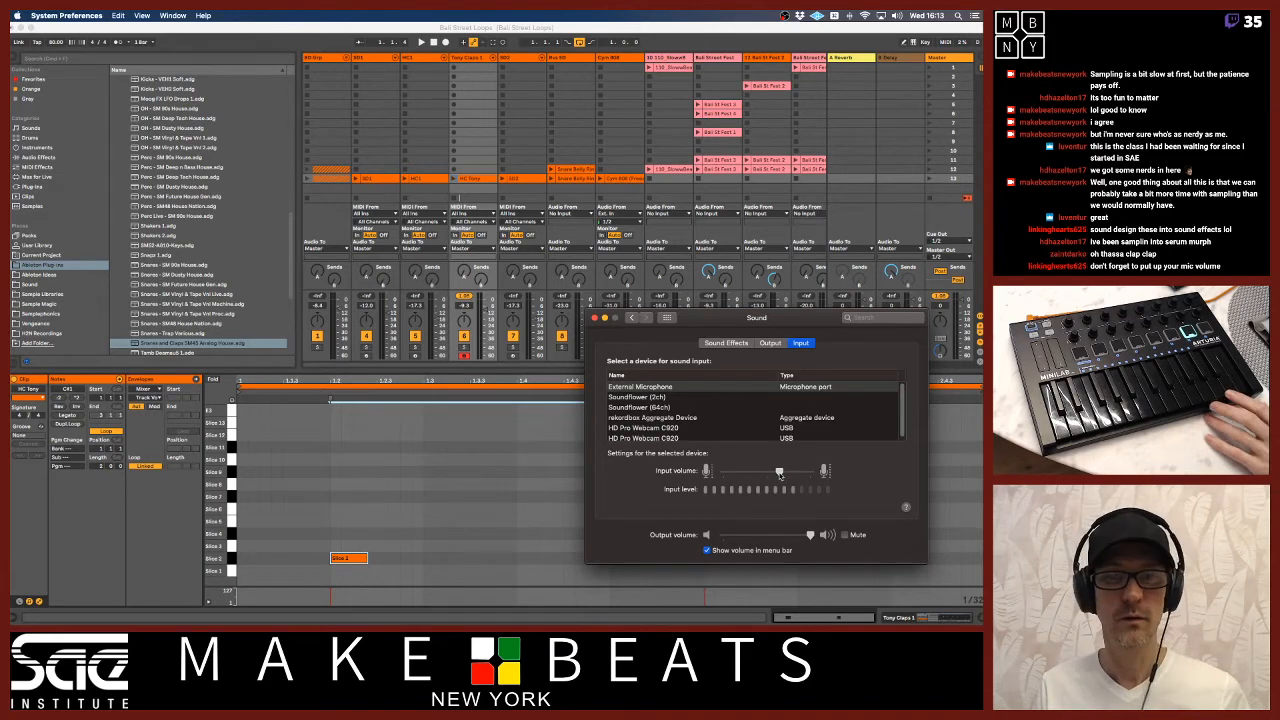
{"action": "left_click_drag", "start_coordinate": [743, 318], "coordinate": [560, 287]}
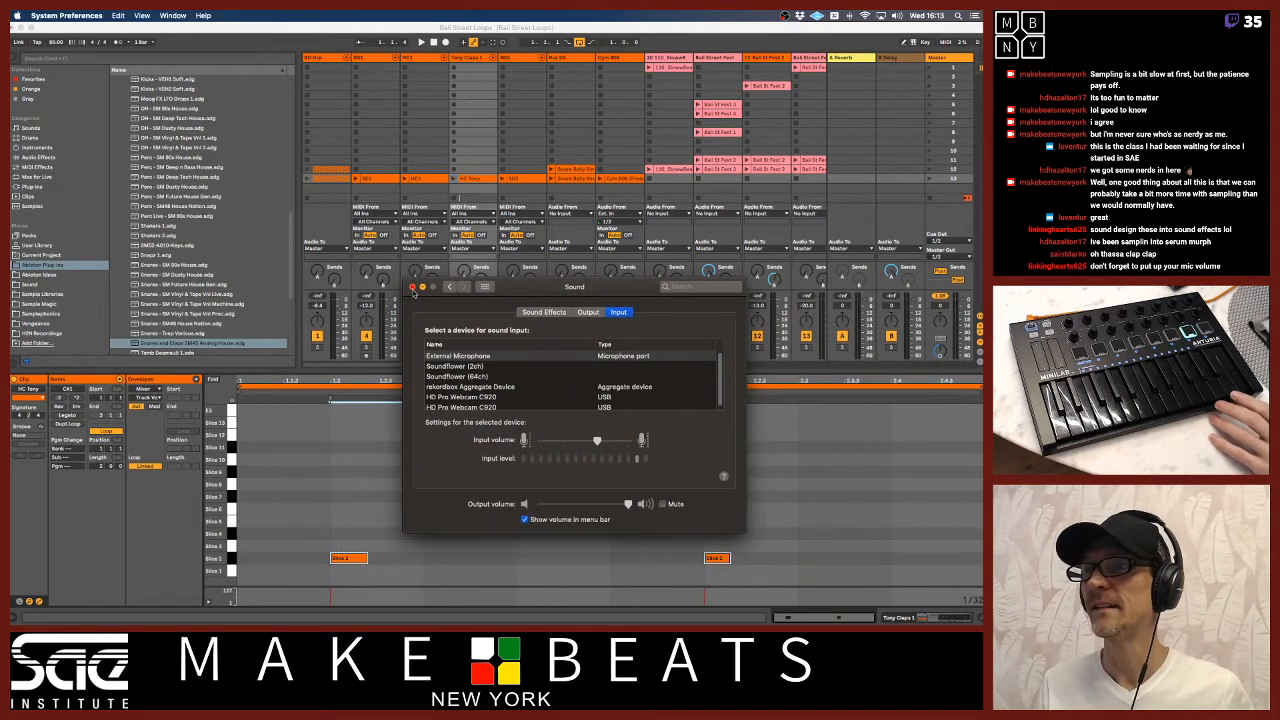
{"action": "left_click", "coordinate": [412, 287]}
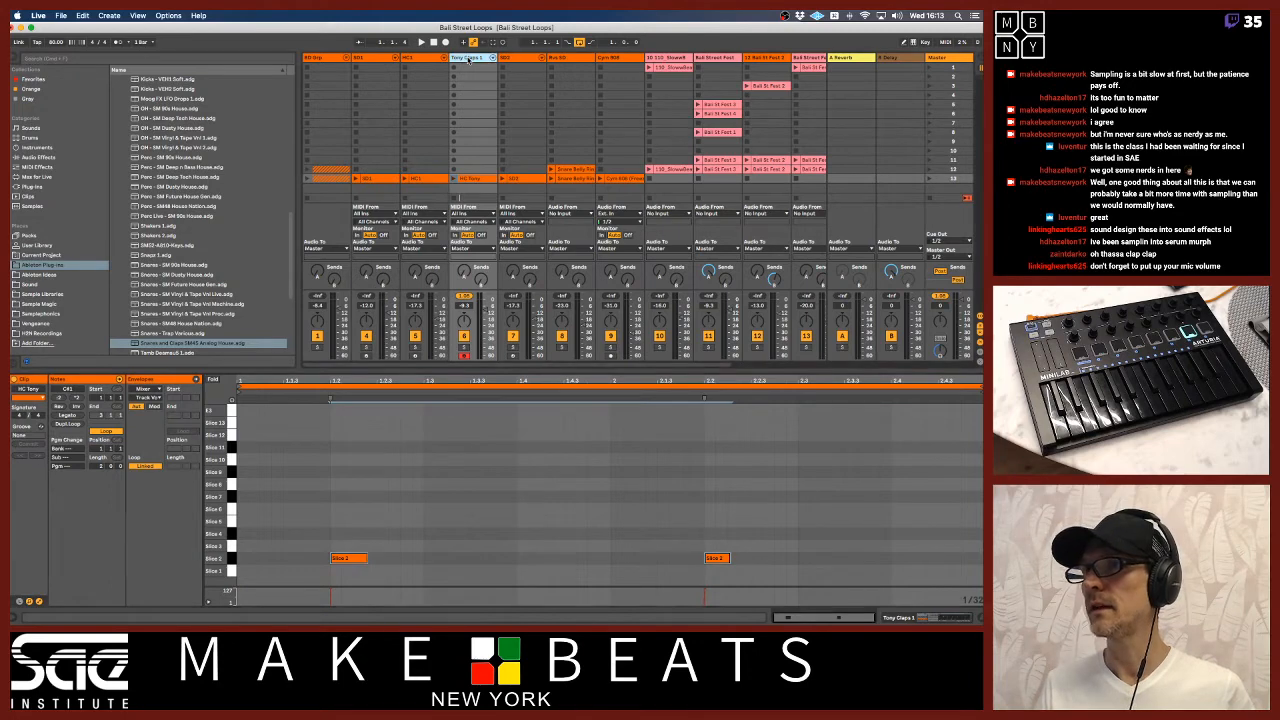
Shorten the claps Drum Rack's Release and adjust its Decay macro so that both are about 1 s
{"action": "key", "text": "shift+Tab"}
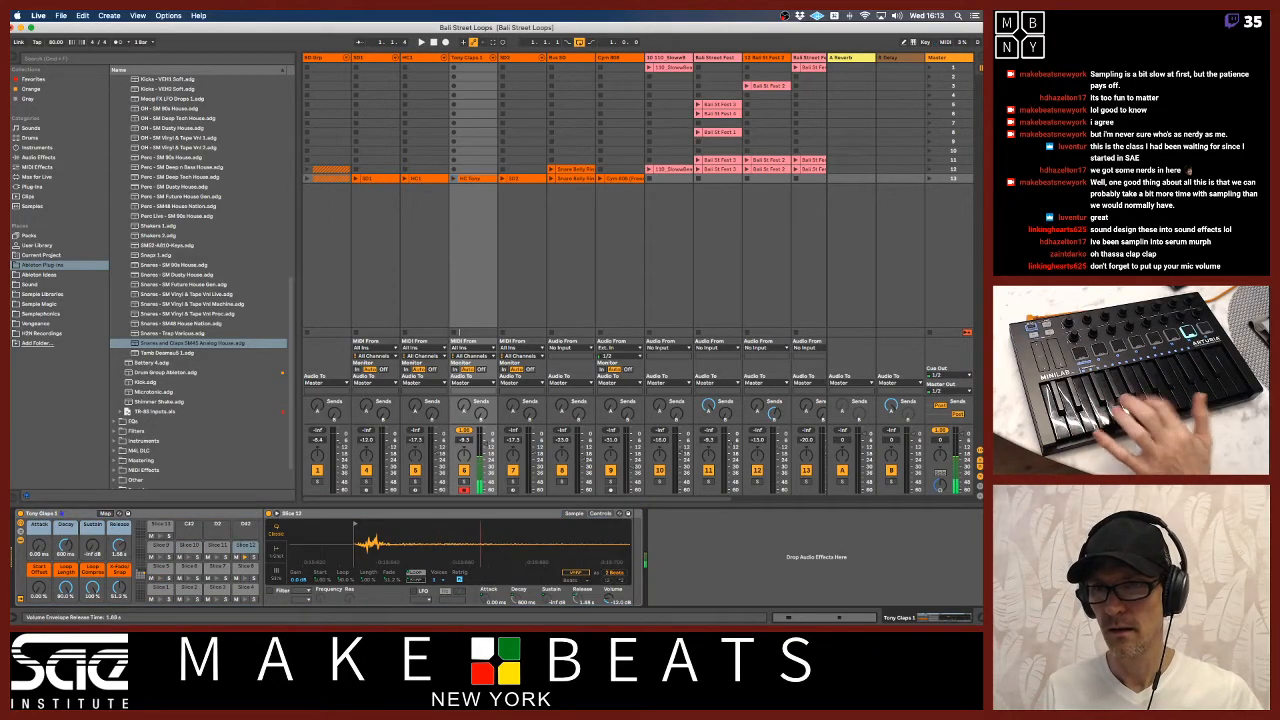
{"action": "left_click_drag", "start_coordinate": [119, 546], "coordinate": [119, 562]}
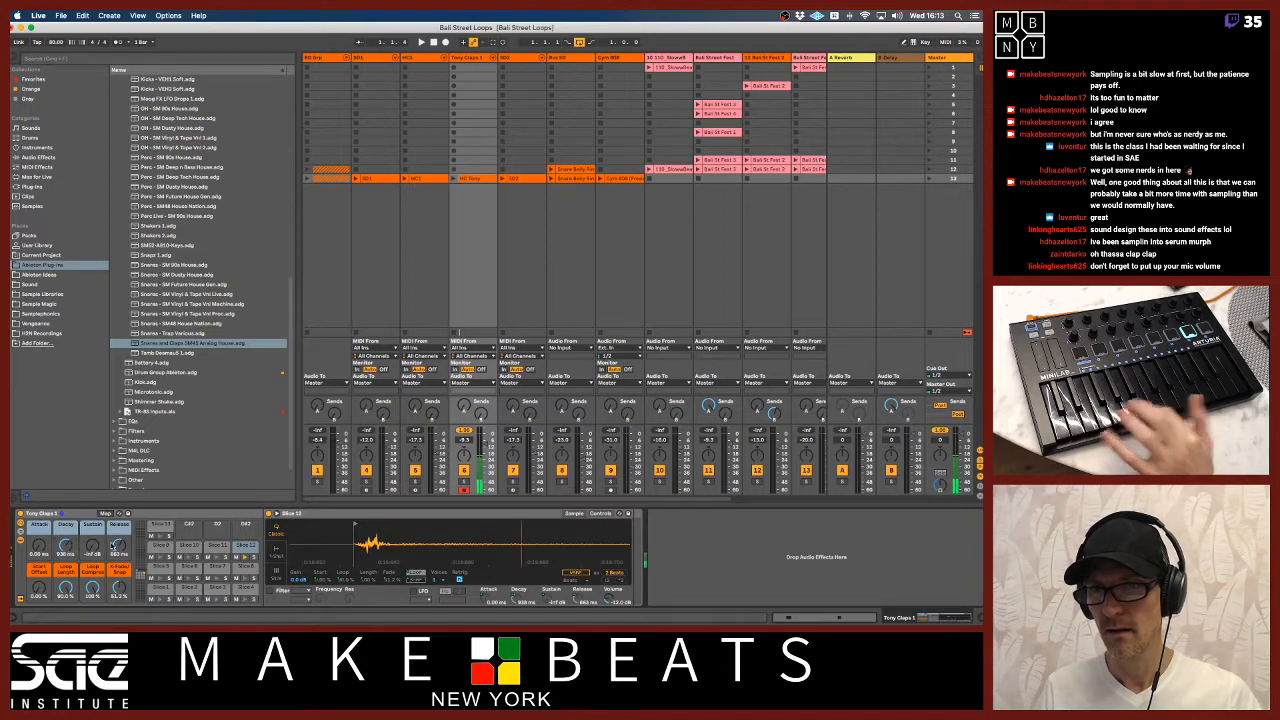
{"action": "left_click_drag", "start_coordinate": [119, 546], "coordinate": [65, 543]}
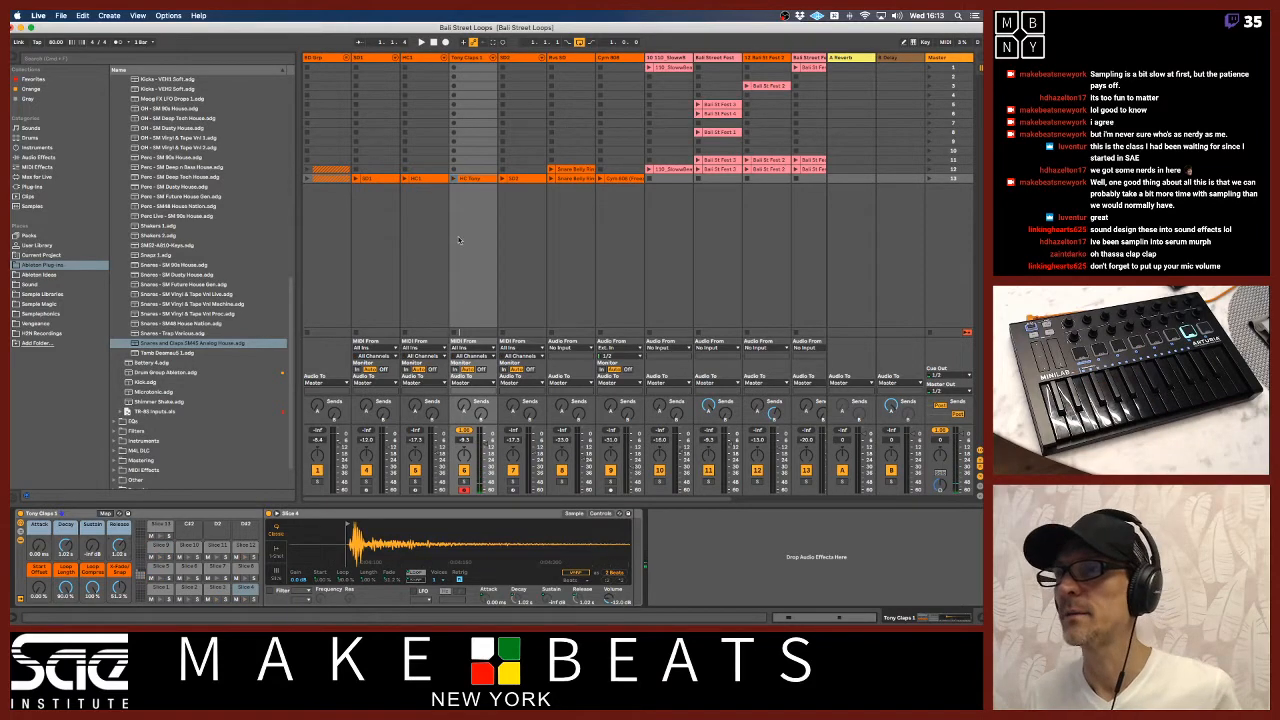
In the HC clip, stack notes on Slices 2, 4, 6, 8, 10 and 12 at 1.2, and on Slices 3 to 13, odd ones only, at 2.2
{"action": "left_click", "coordinate": [478, 179]}
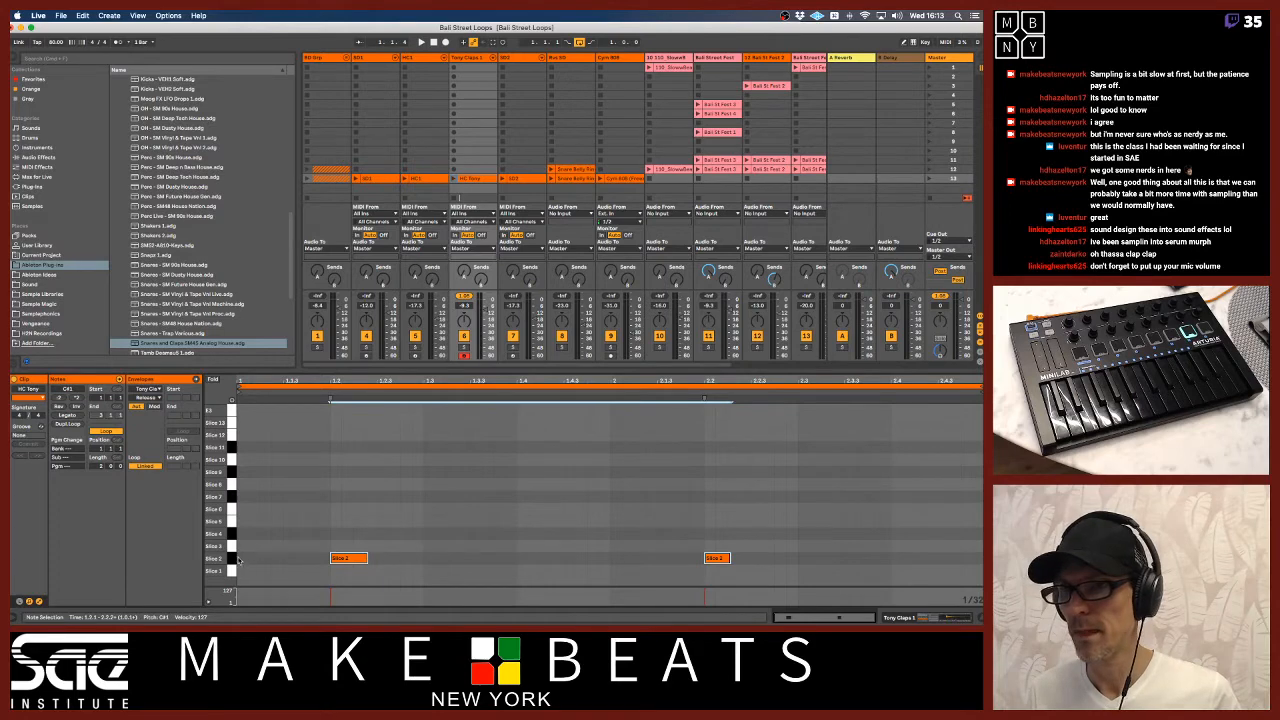
{"action": "left_click_drag", "start_coordinate": [345, 557], "coordinate": [353, 437]}
{"action": "left_click_drag", "start_coordinate": [680, 398], "coordinate": [717, 588]}
{"action": "key", "text": "Up"}
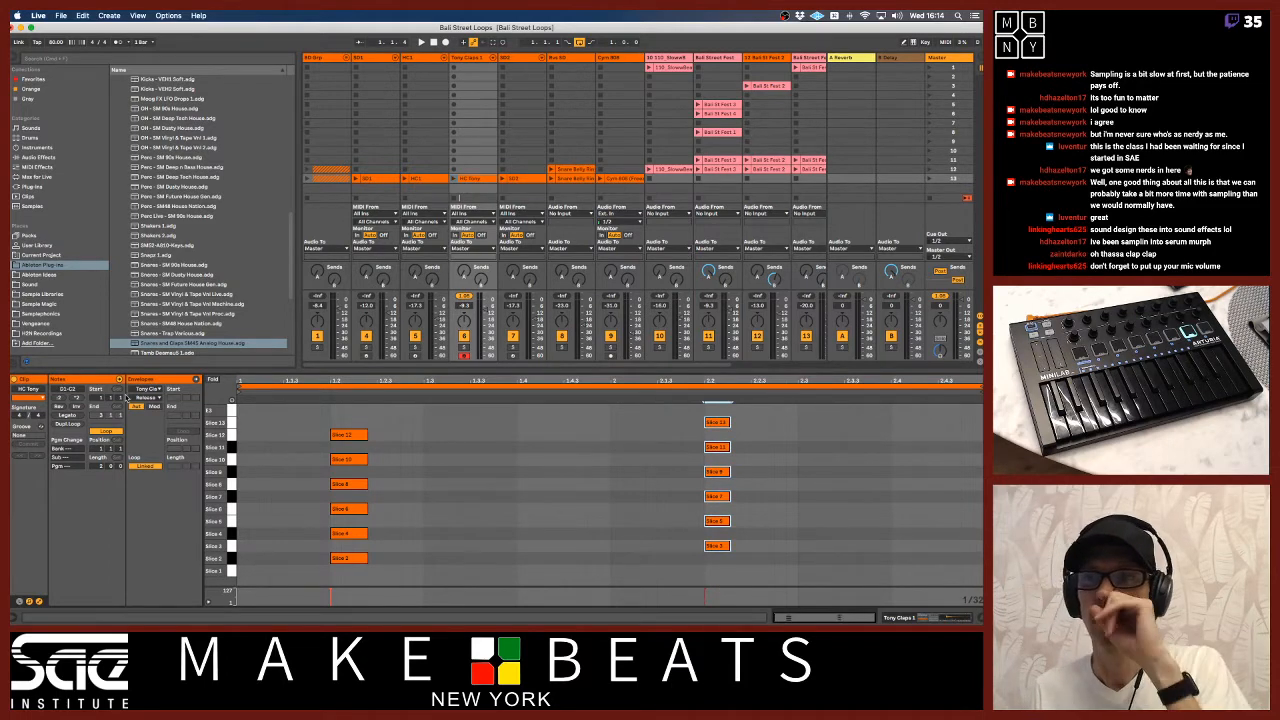
Duplicate the clip's loop to four bars, then lower the 3.2 notes on Slices 12 and 6 by one semitone to Slices 11 and 5
{"action": "left_click", "coordinate": [66, 424]}
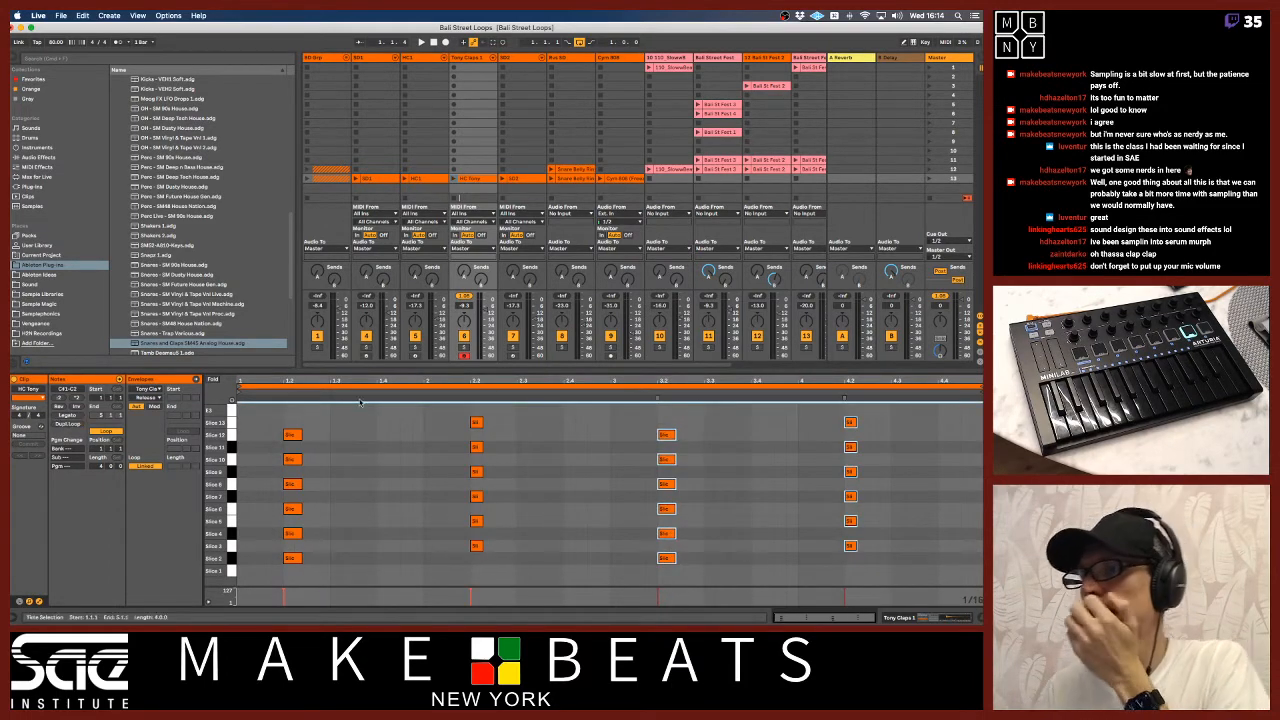
{"action": "left_click", "coordinate": [868, 427]}
{"action": "left_click", "coordinate": [667, 434]}
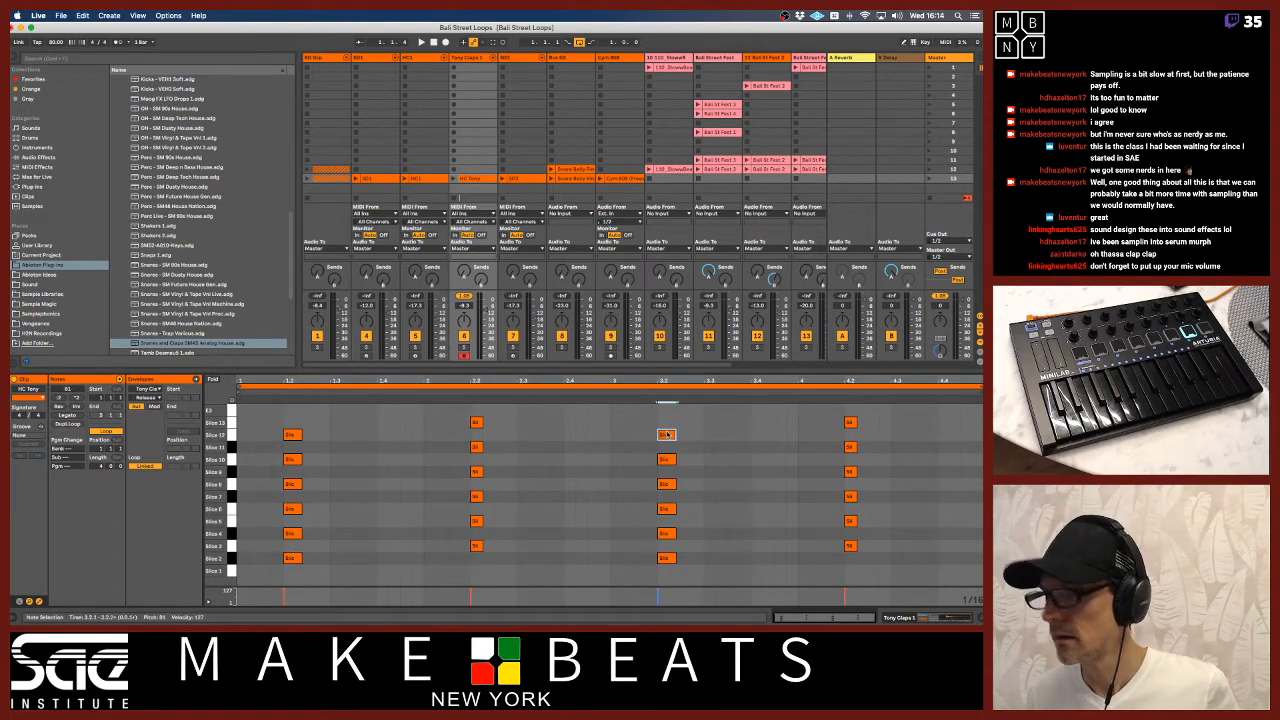
{"action": "key", "text": "Down"}
{"action": "left_click", "coordinate": [668, 486]}
{"action": "left_click", "coordinate": [667, 509]}
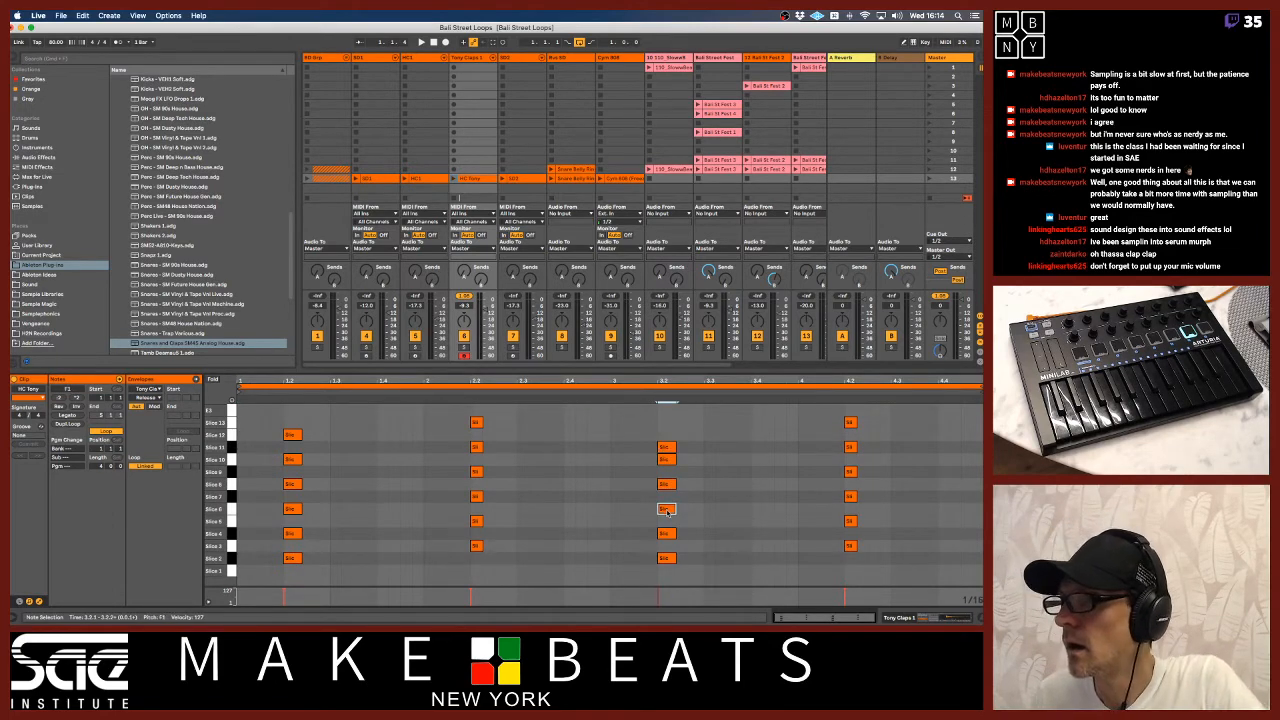
{"action": "key", "text": "Down"}
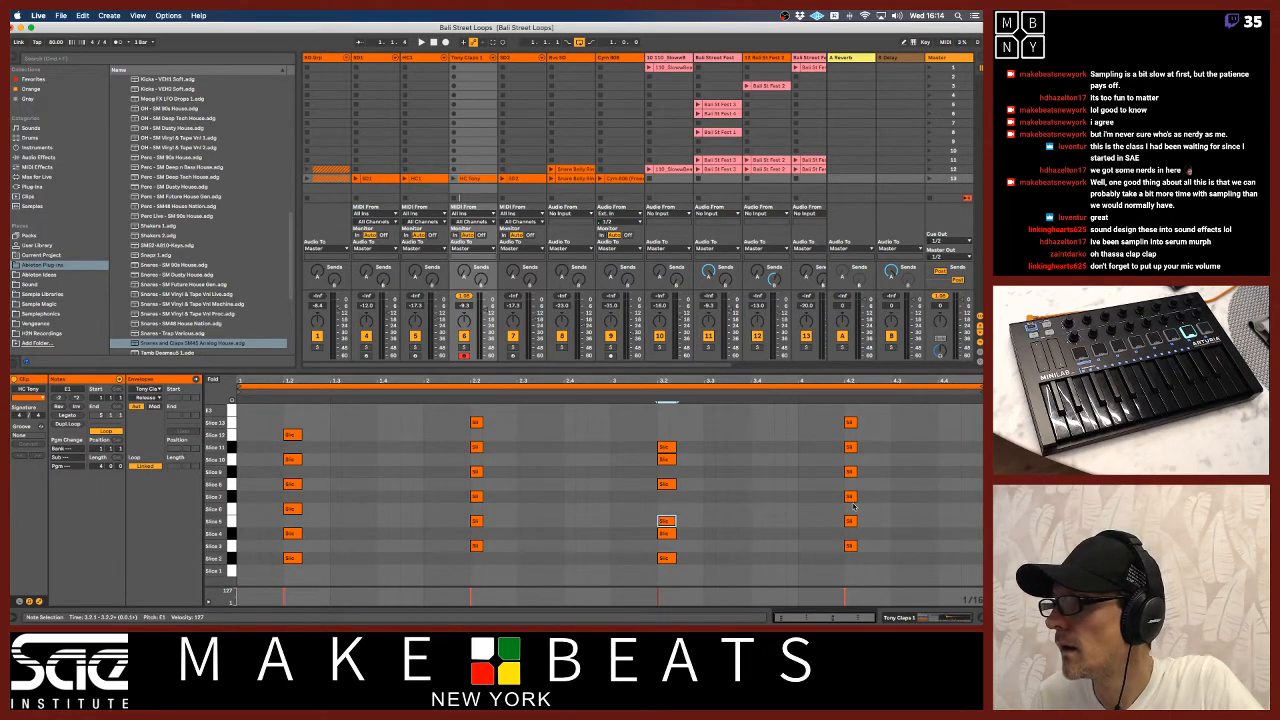
Lower the 4.2 note on Slice 7 to Slice 6 and the one on Slice 13 to Slice 12
{"action": "left_click", "coordinate": [851, 497]}
{"action": "key", "text": "Down"}
{"action": "left_click", "coordinate": [850, 448]}
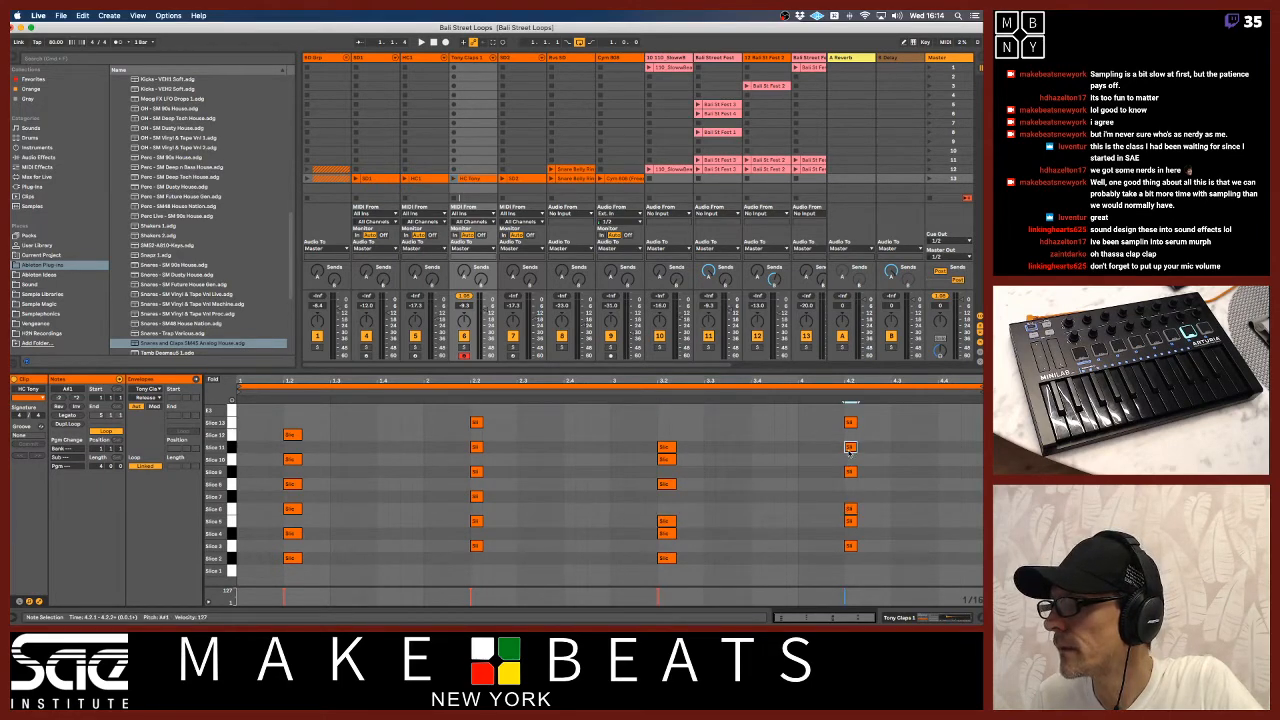
{"action": "left_click", "coordinate": [851, 426]}
{"action": "key", "text": "Down"}
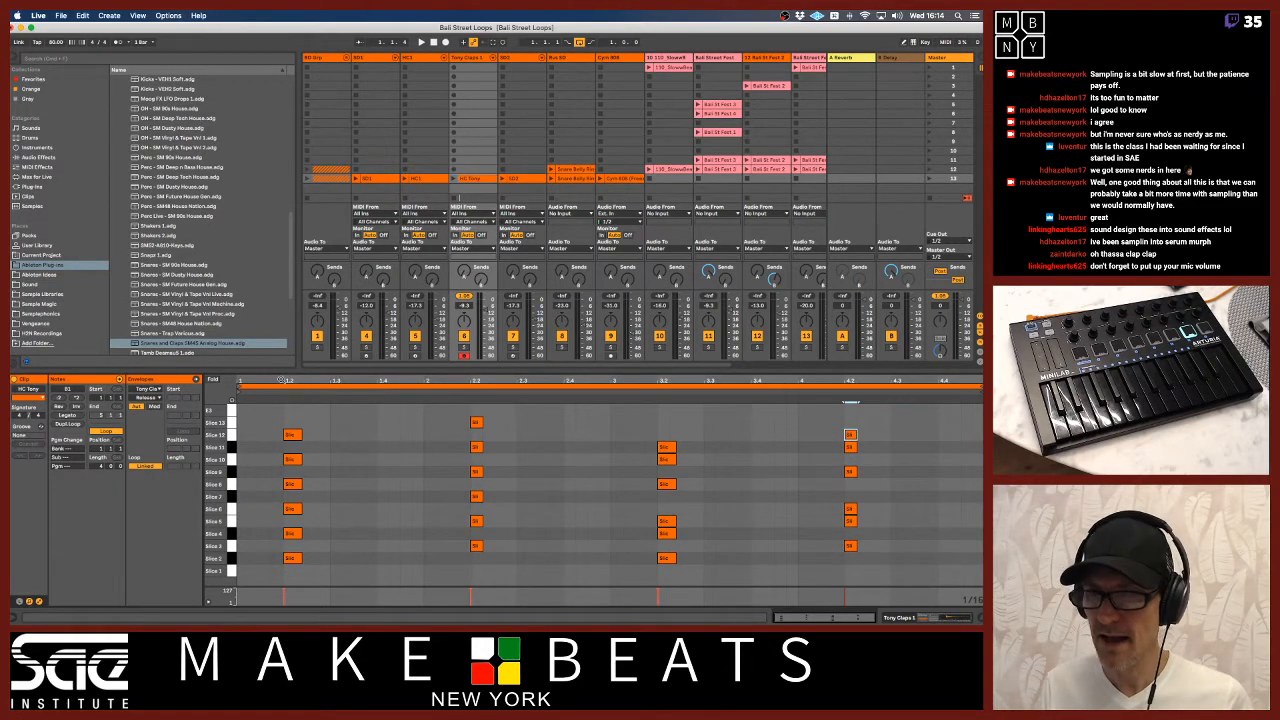
Play the HC clip and stagger its 1.2 notes, nudging Slices 12 and 6 slightly earlier and Slices 10 and 2 slightly later
{"action": "left_click_drag", "start_coordinate": [282, 380], "coordinate": [282, 385]}
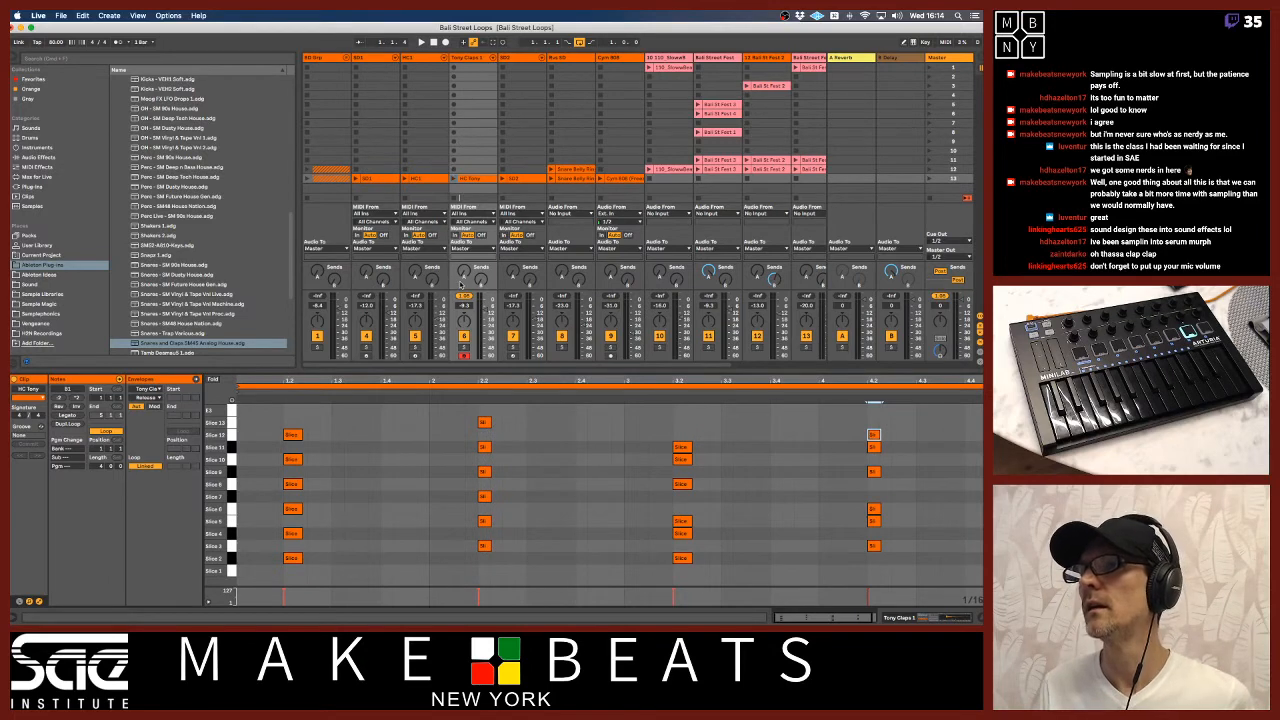
{"action": "left_click", "coordinate": [455, 178]}
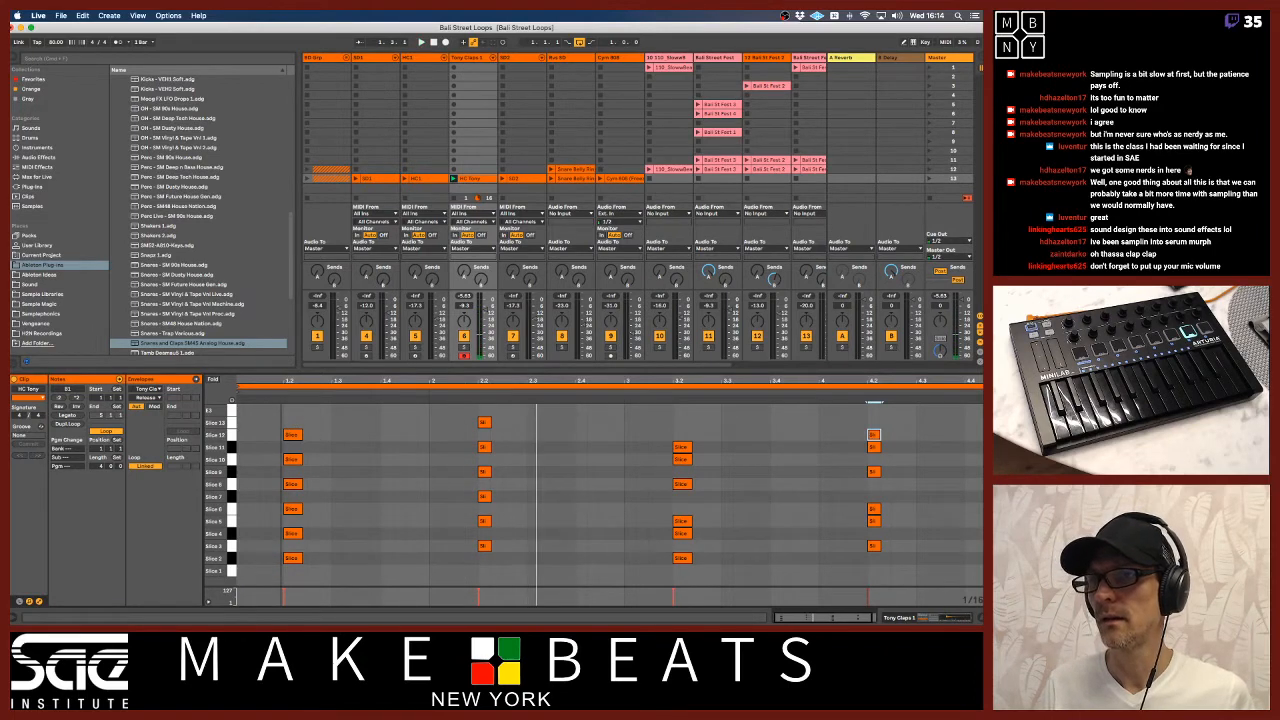
{"action": "left_click_drag", "start_coordinate": [287, 381], "coordinate": [385, 438]}
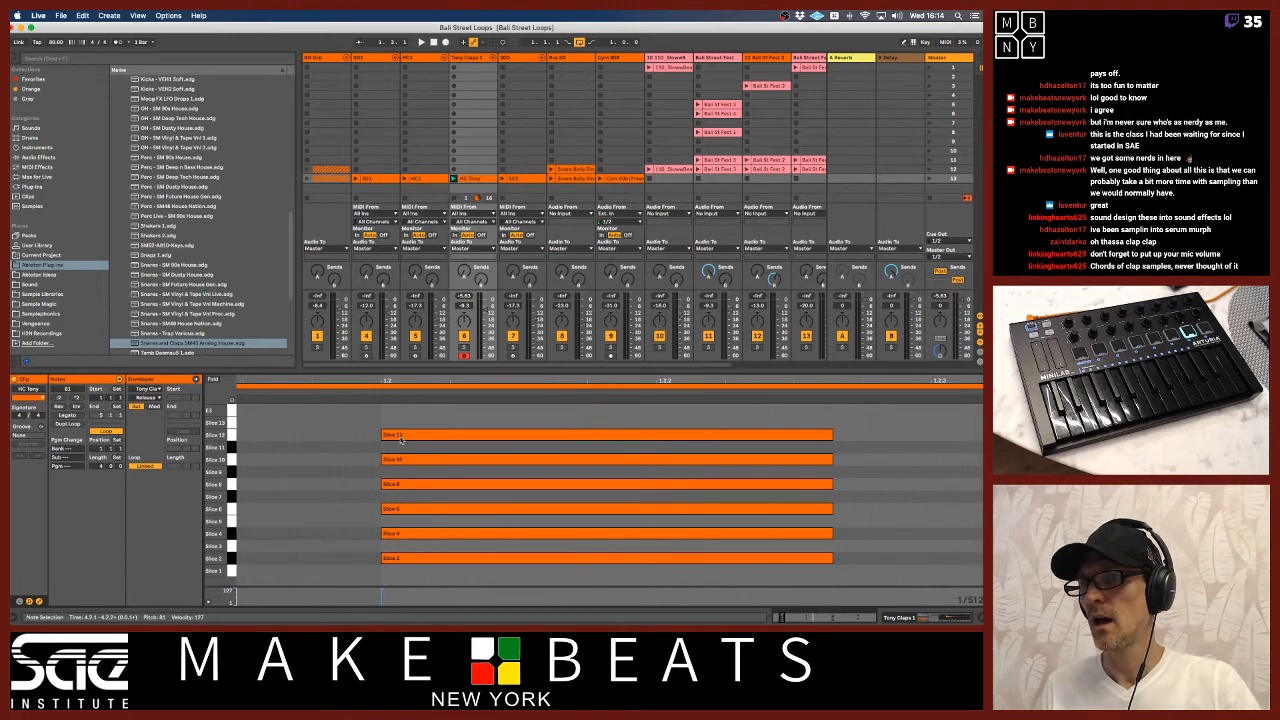
{"action": "left_click", "coordinate": [401, 439]}
{"action": "key", "text": "Left"}
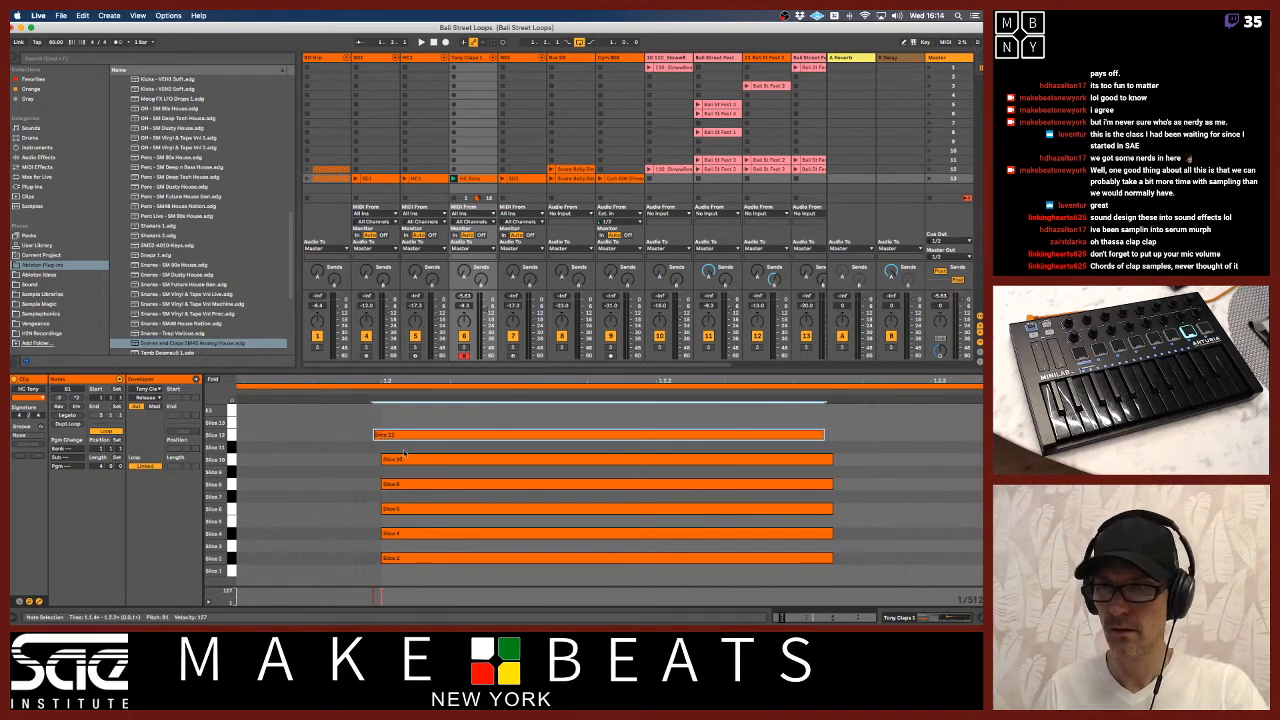
{"action": "left_click", "coordinate": [412, 459]}
{"action": "key", "text": "Right"}
{"action": "left_click", "coordinate": [409, 508]}
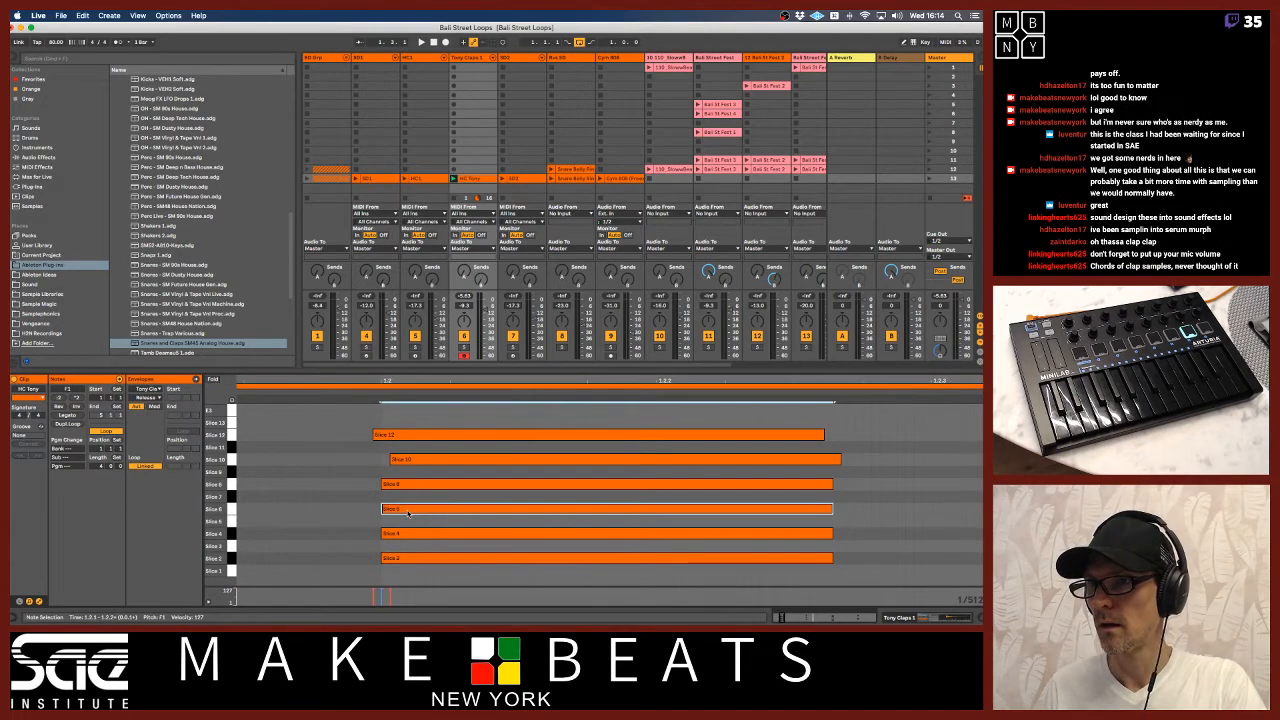
{"action": "key", "text": "Left"}
{"action": "key", "text": "Left"}
{"action": "left_click", "coordinate": [400, 558]}
{"action": "key", "text": "Right"}
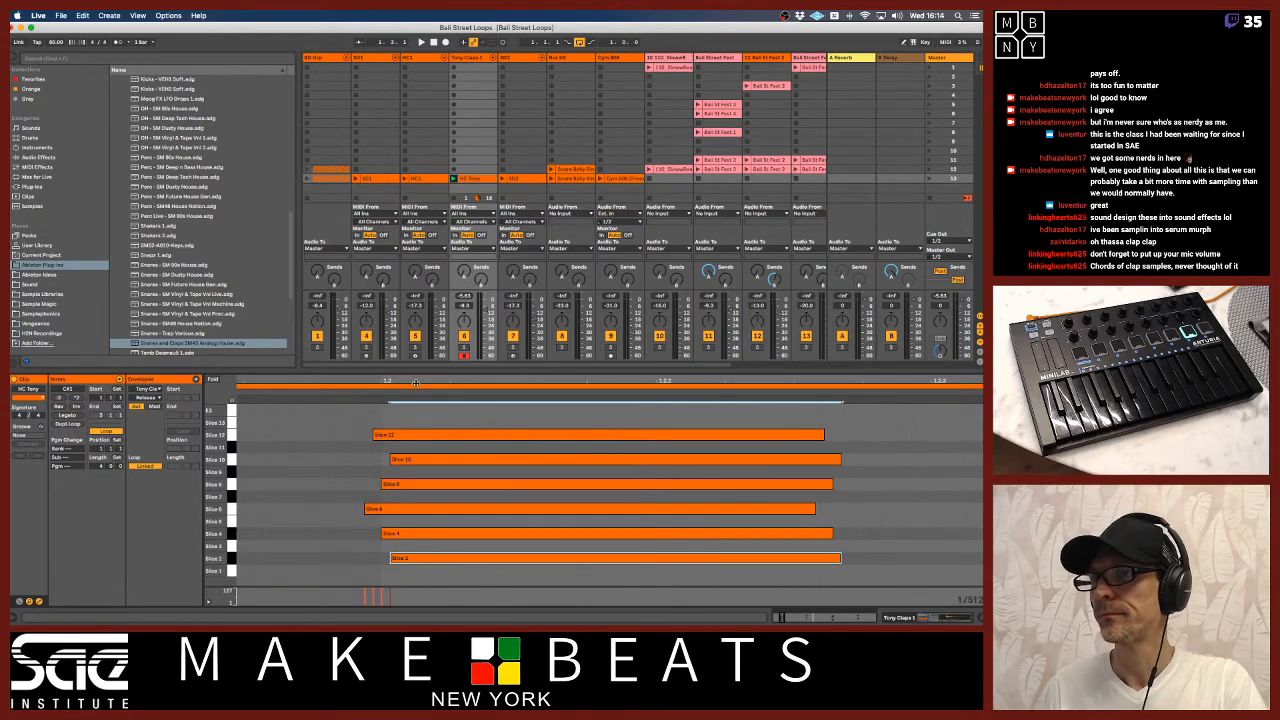
Stagger the 2.2 notes, nudging Slices 13, 9 and 3 slightly later and Slices 11 and 7 slightly earlier
{"action": "left_click_drag", "start_coordinate": [416, 381], "coordinate": [355, 389]}
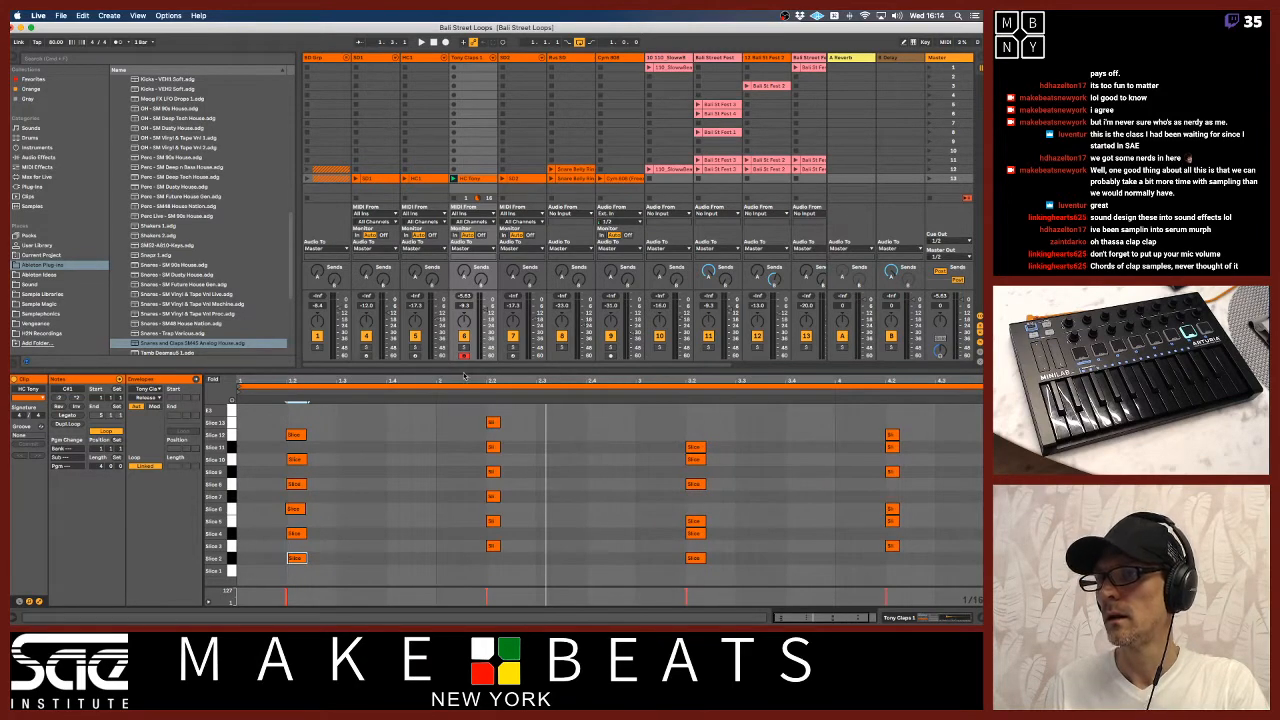
{"action": "left_click_drag", "start_coordinate": [486, 378], "coordinate": [486, 430]}
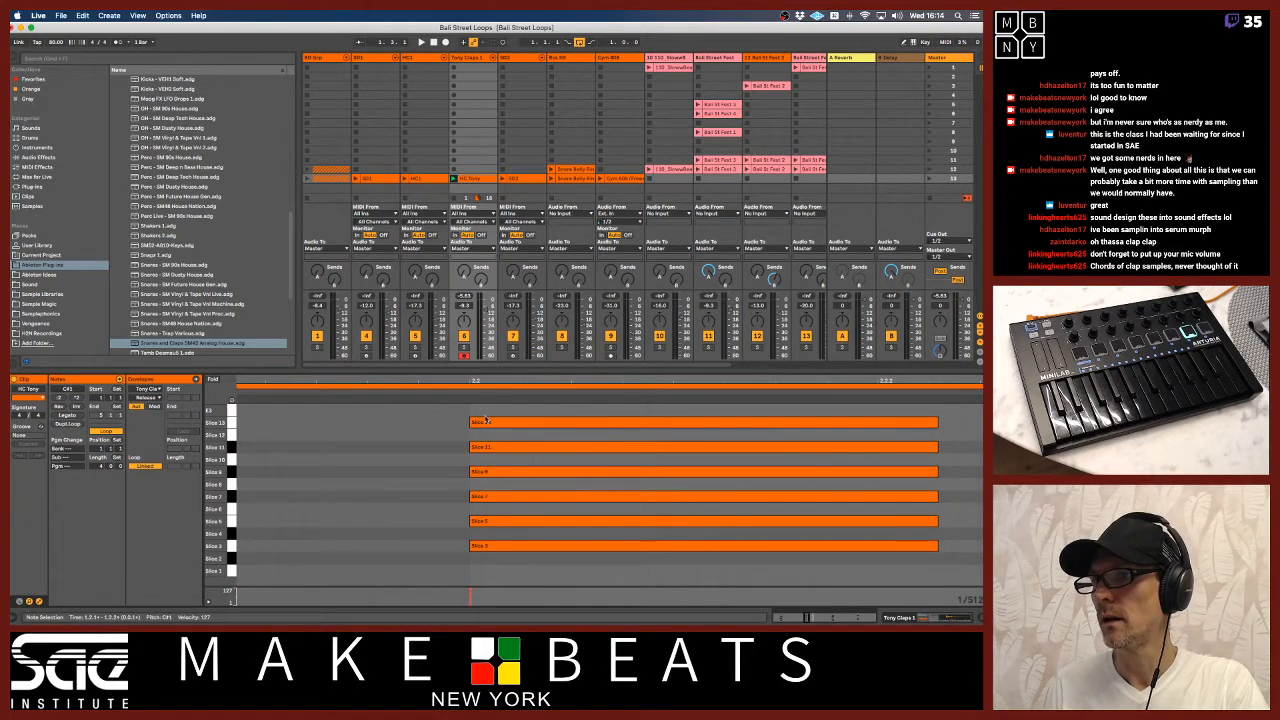
{"action": "left_click", "coordinate": [486, 423]}
{"action": "key", "text": "Right"}
{"action": "key", "text": "Right"}
{"action": "left_click", "coordinate": [486, 448]}
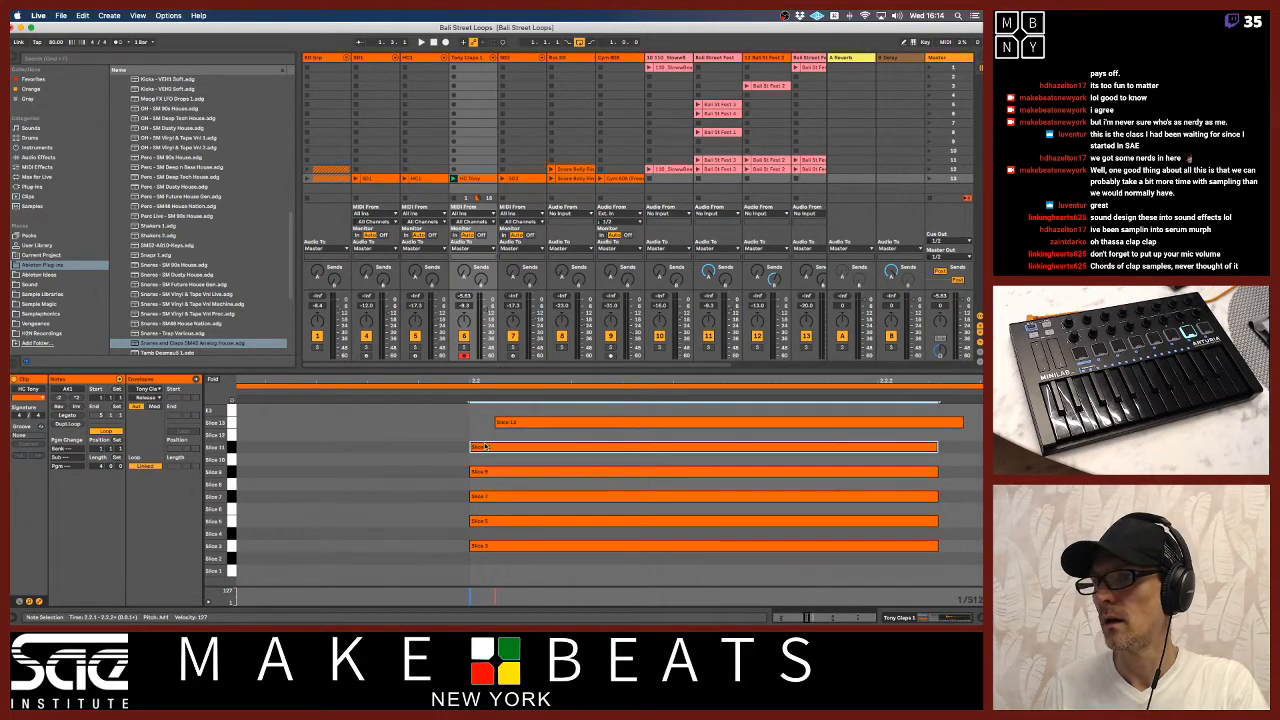
{"action": "key", "text": "Left"}
{"action": "left_click", "coordinate": [486, 472]}
{"action": "key", "text": "Right"}
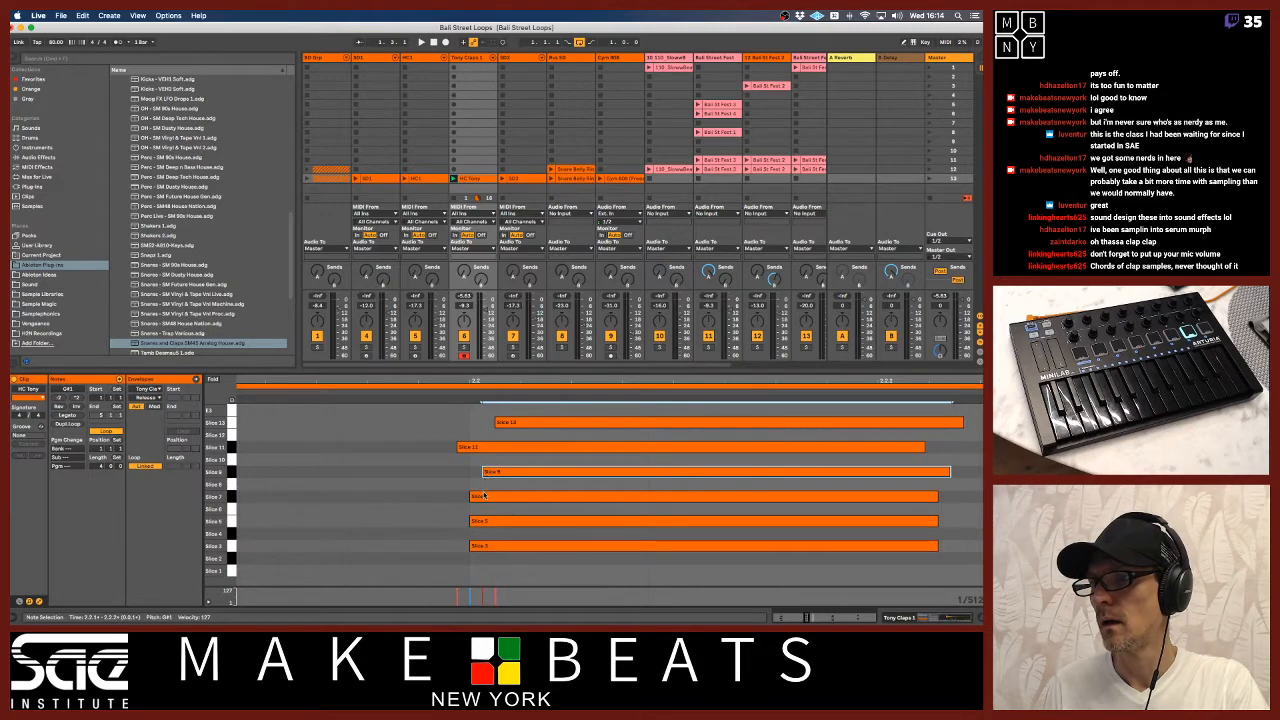
{"action": "left_click", "coordinate": [486, 497]}
{"action": "key", "text": "Left"}
{"action": "key", "text": "Left"}
{"action": "left_click", "coordinate": [493, 544]}
{"action": "key", "text": "Right"}
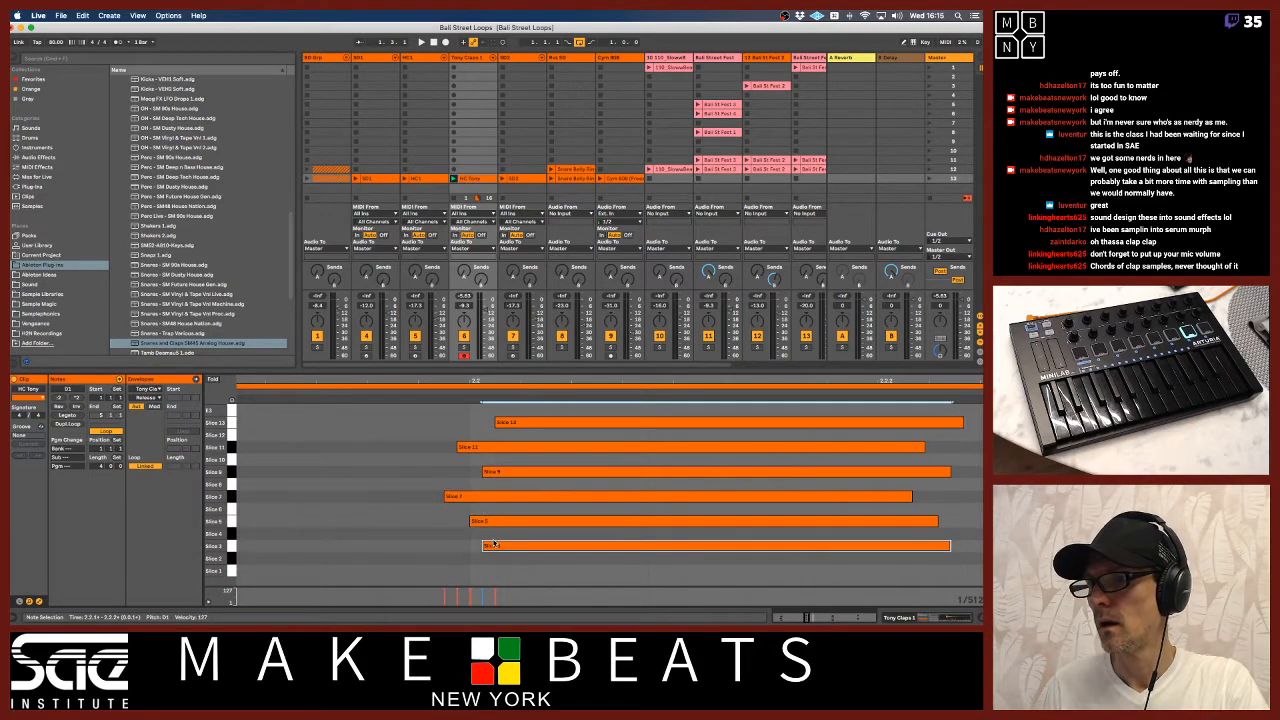
Stagger the 3.2 notes, nudging Slices 11, 10 and 4 slightly earlier and Slice 5 slightly later on the 1/256 grid
{"action": "left_click_drag", "start_coordinate": [506, 379], "coordinate": [506, 295]}
{"action": "left_click_drag", "start_coordinate": [856, 381], "coordinate": [502, 440]}
{"action": "left_click", "coordinate": [514, 448]}
{"action": "key", "text": "Left"}
{"action": "key", "text": "Left"}
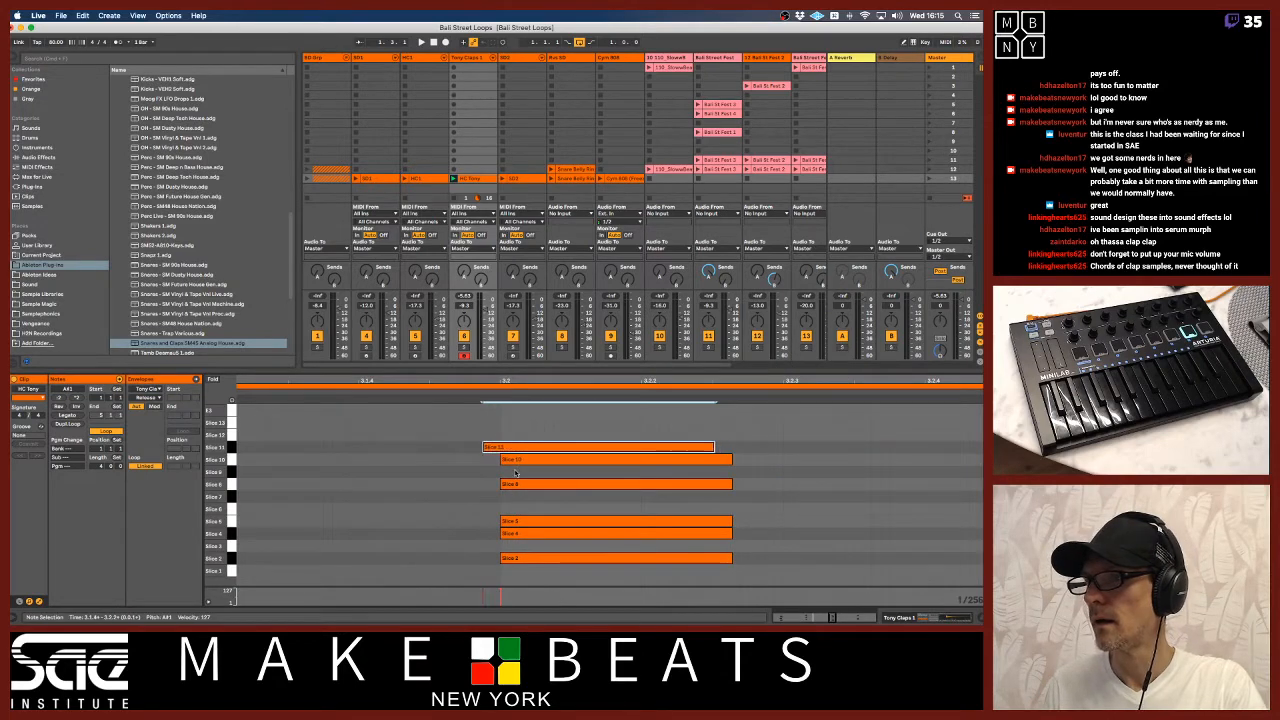
{"action": "left_click", "coordinate": [515, 460]}
{"action": "key", "text": "Left"}
{"action": "left_click", "coordinate": [514, 485]}
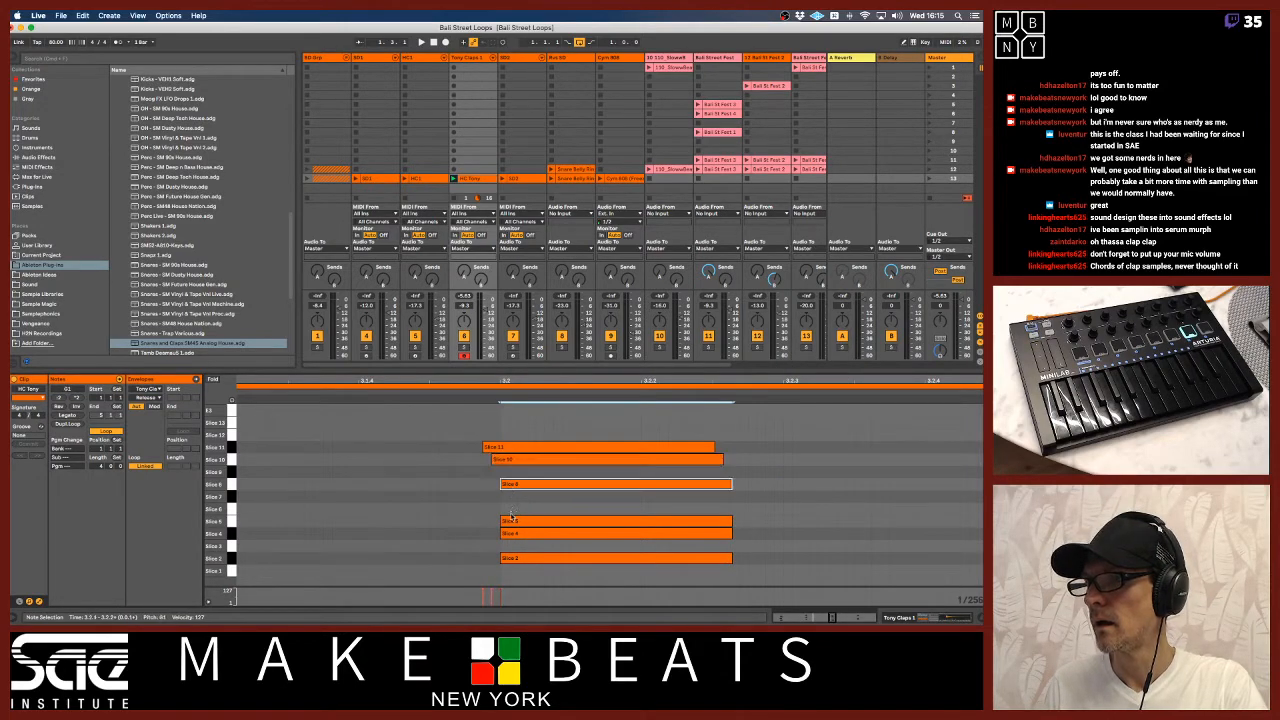
{"action": "left_click", "coordinate": [510, 520]}
{"action": "key", "text": "Right"}
{"action": "key", "text": "Right"}
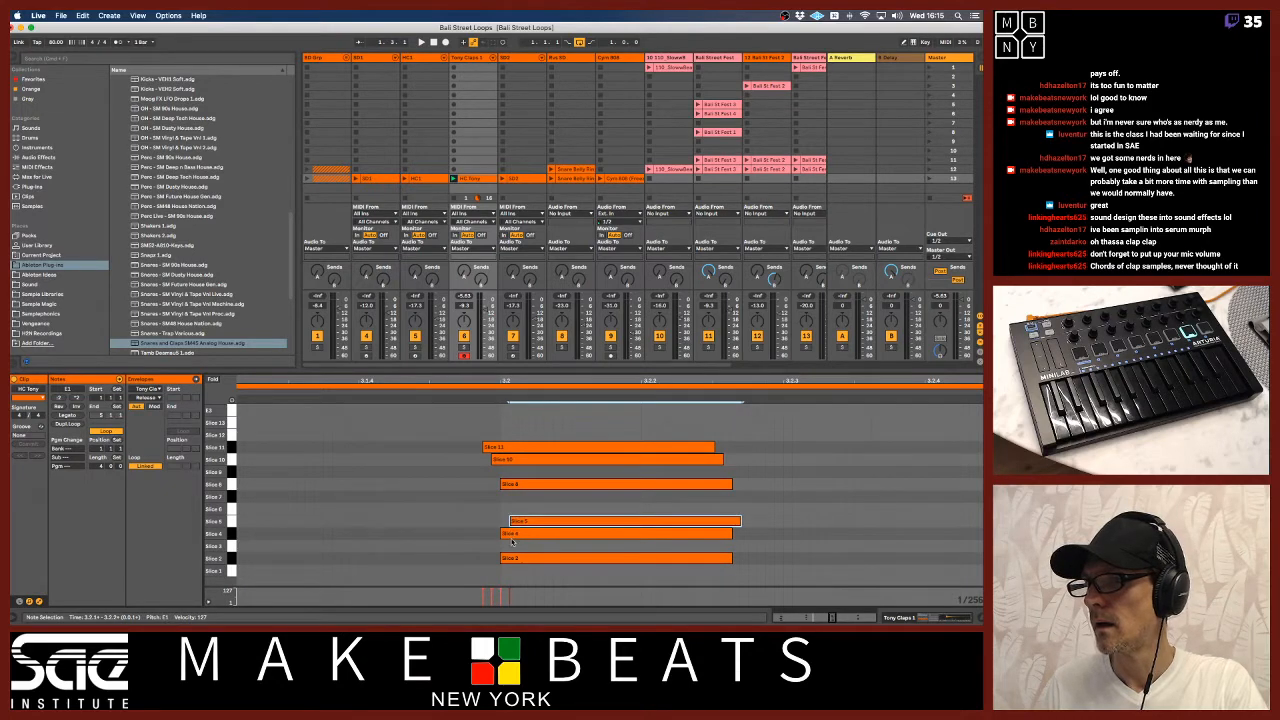
{"action": "left_click", "coordinate": [511, 533]}
{"action": "key", "text": "Left"}
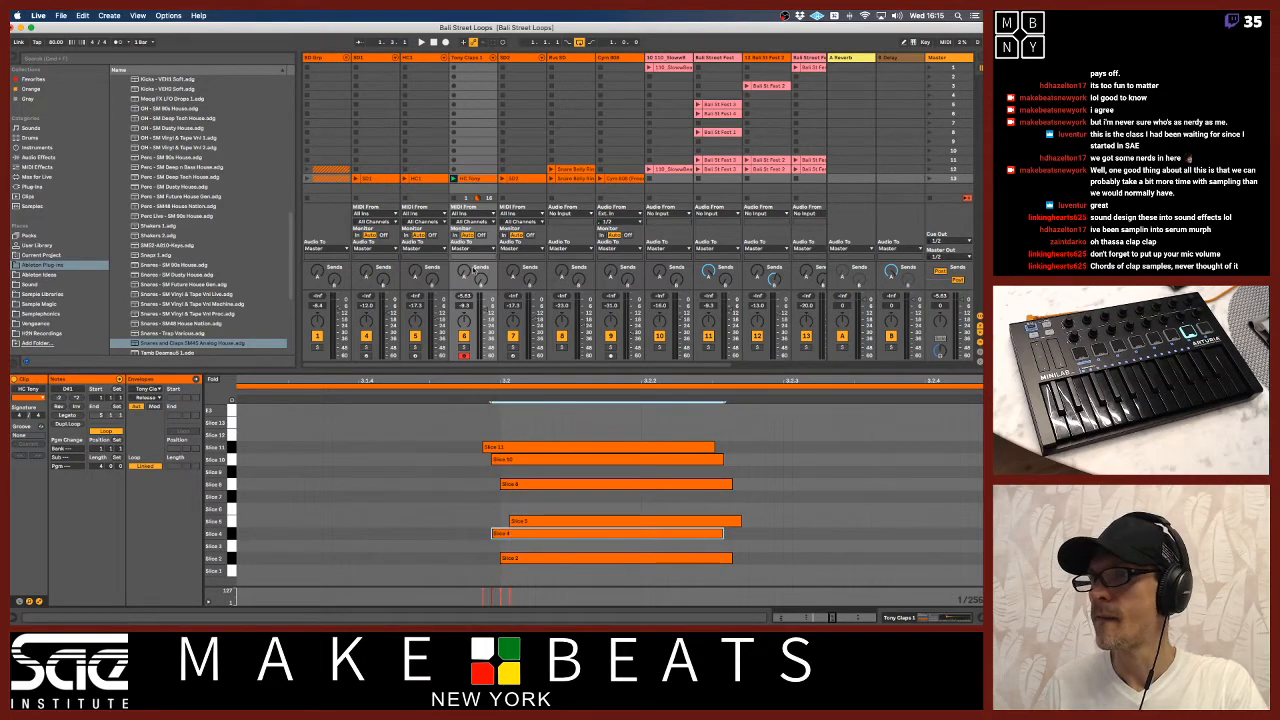
Nudge the Slice 12 note at 4.2 slightly earlier on the 1/512 grid
{"action": "left_click_drag", "start_coordinate": [494, 384], "coordinate": [494, 382]}
{"action": "left_click_drag", "start_coordinate": [658, 380], "coordinate": [658, 384]}
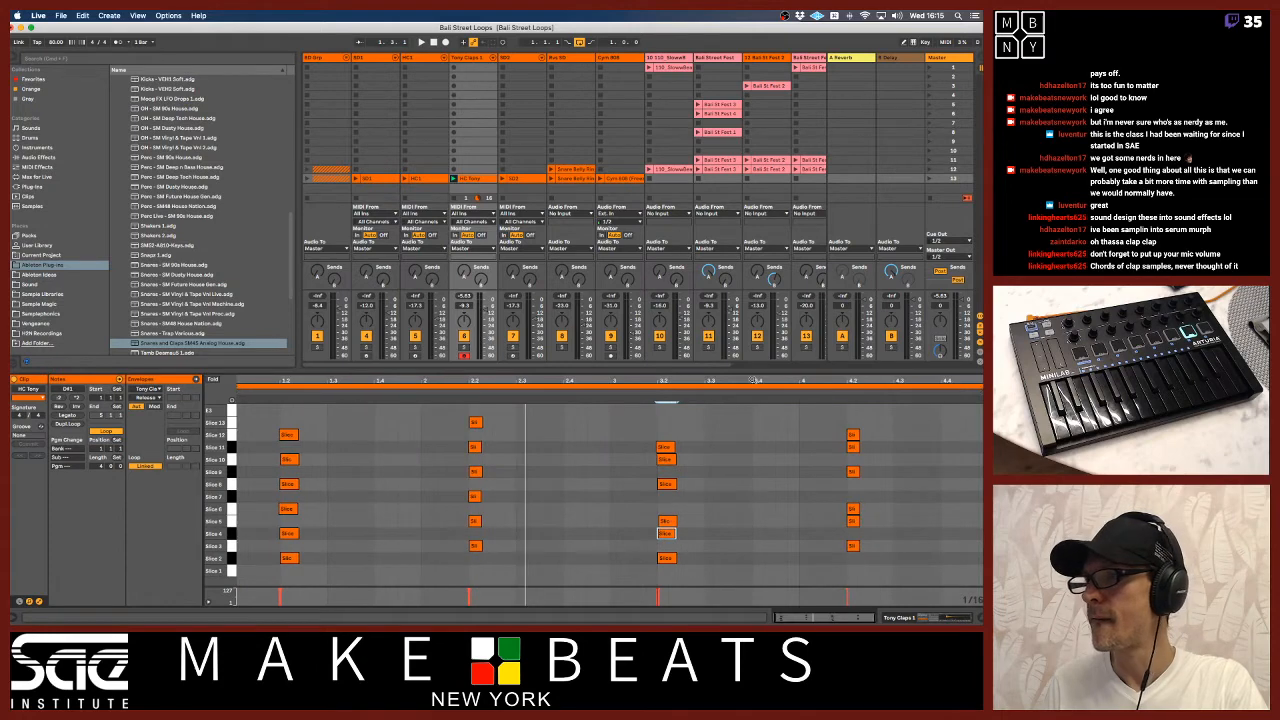
{"action": "left_click_drag", "start_coordinate": [849, 380], "coordinate": [744, 450]}
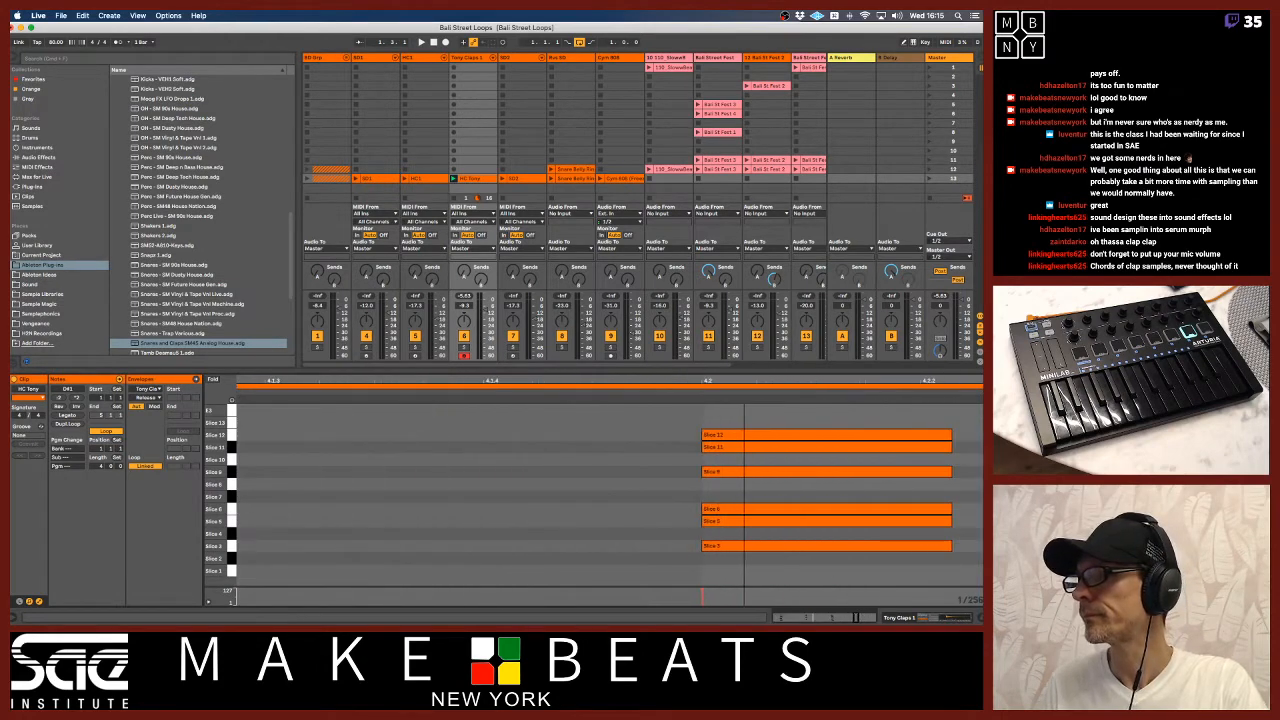
{"action": "left_click", "coordinate": [735, 435]}
{"action": "key", "text": "Left"}
{"action": "key", "text": "Right"}
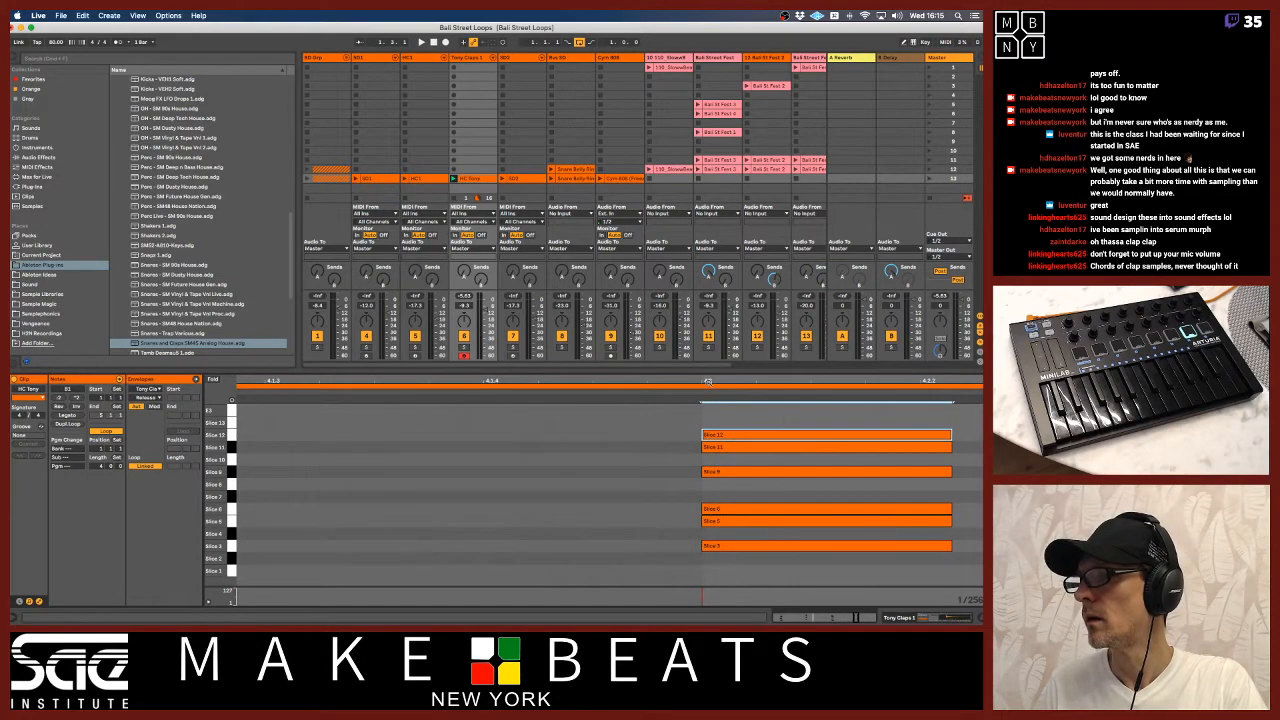
{"action": "left_click_drag", "start_coordinate": [708, 382], "coordinate": [708, 402]}
{"action": "key", "text": "Left"}
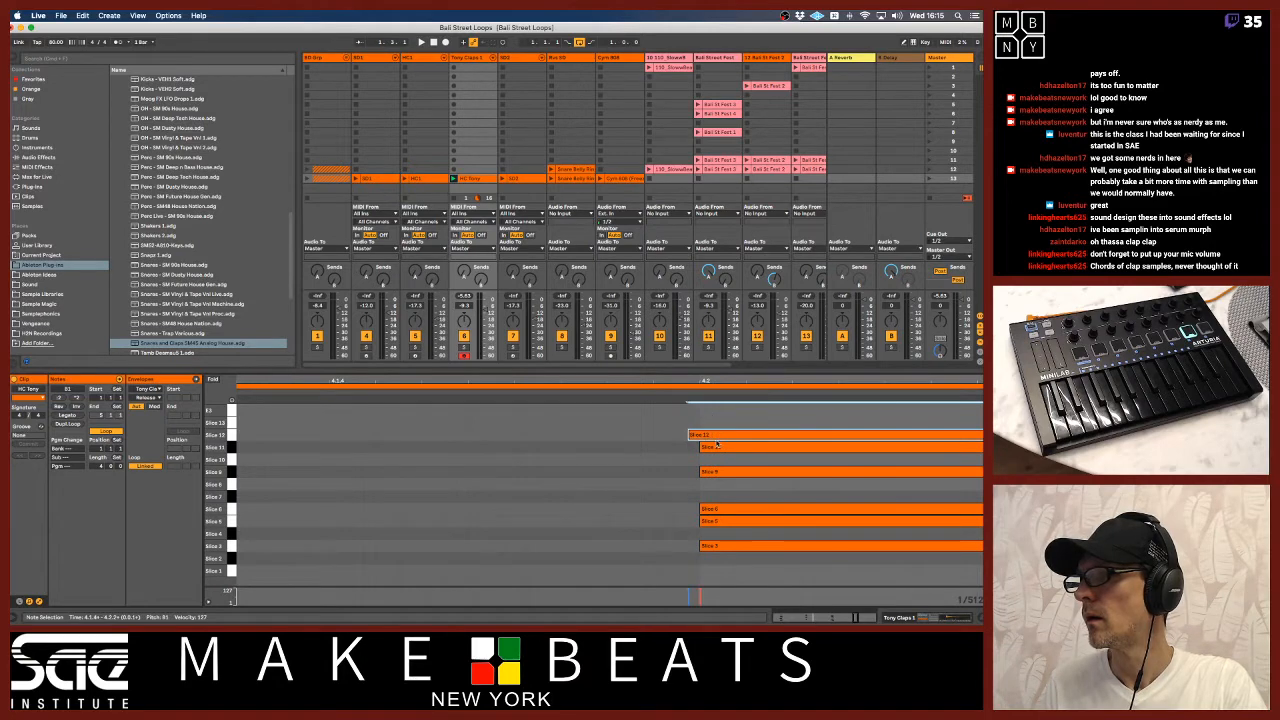
Stagger more of the 4.2 notes, nudging Slices 11 and 9 slightly later and Slice 6 slightly earlier on the 1/512 grid
{"action": "left_click", "coordinate": [719, 447]}
{"action": "key", "text": "Right"}
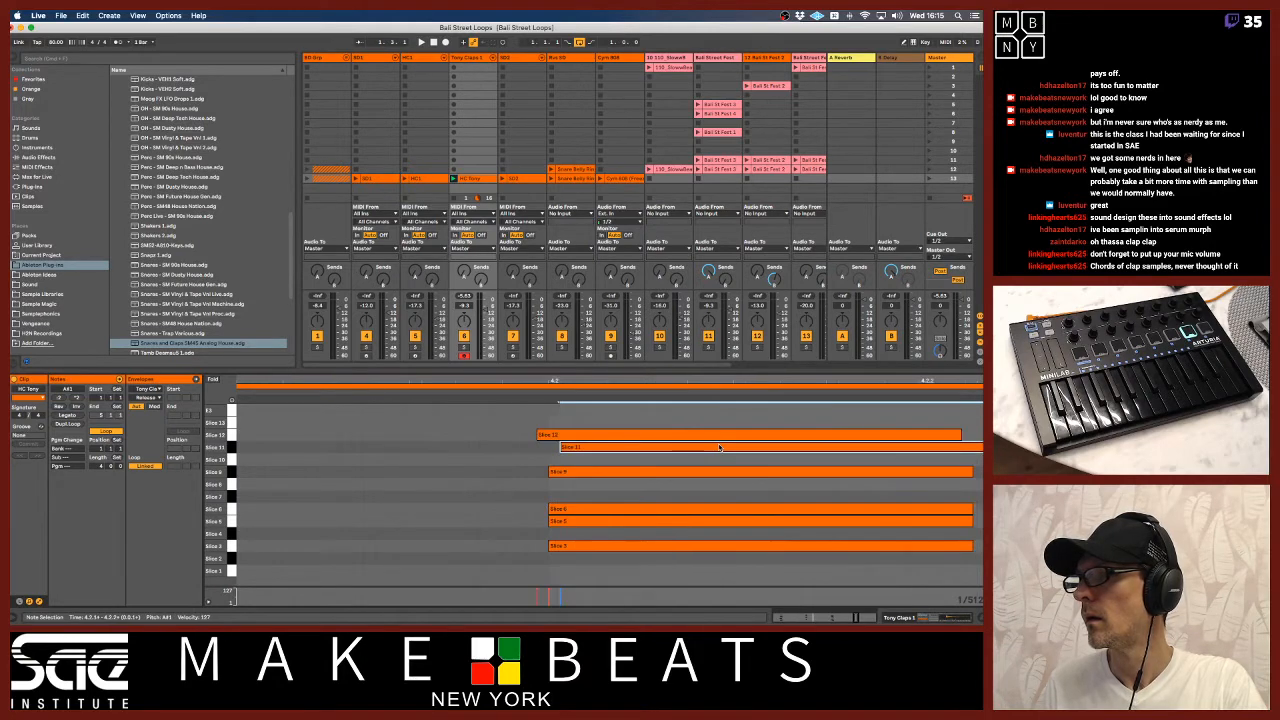
{"action": "left_click", "coordinate": [658, 472]}
{"action": "key", "text": "Right"}
{"action": "left_click", "coordinate": [590, 508]}
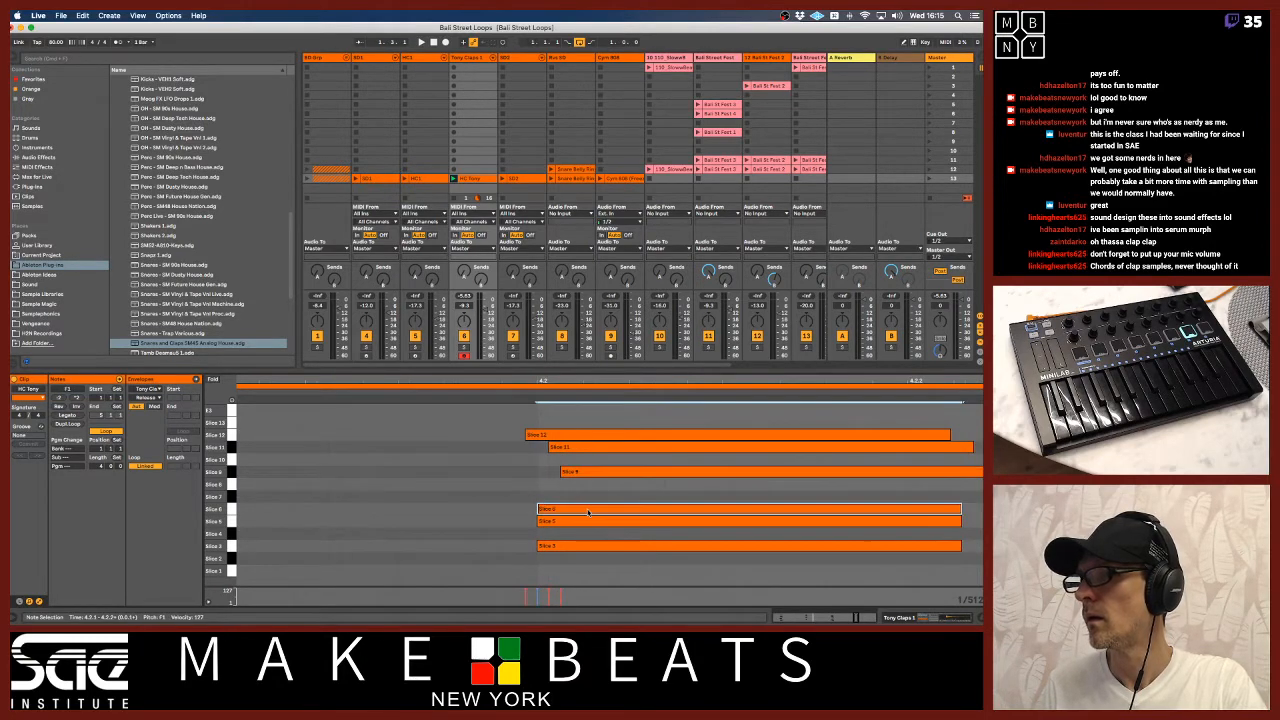
{"action": "key", "text": "Left"}
{"action": "left_click_drag", "start_coordinate": [620, 381], "coordinate": [620, 350]}
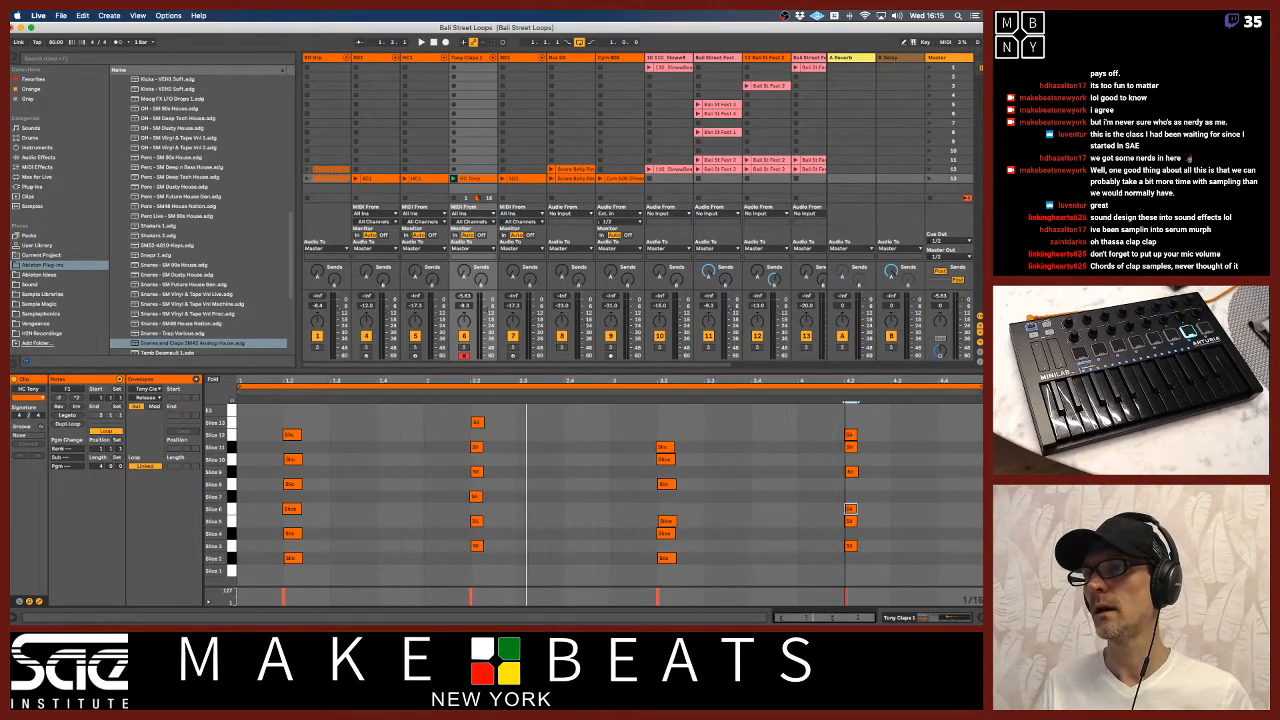
Play the clip and nudge the Slice 11 notes at 2.2 and 3.2 a little earlier
{"action": "key", "text": "space"}
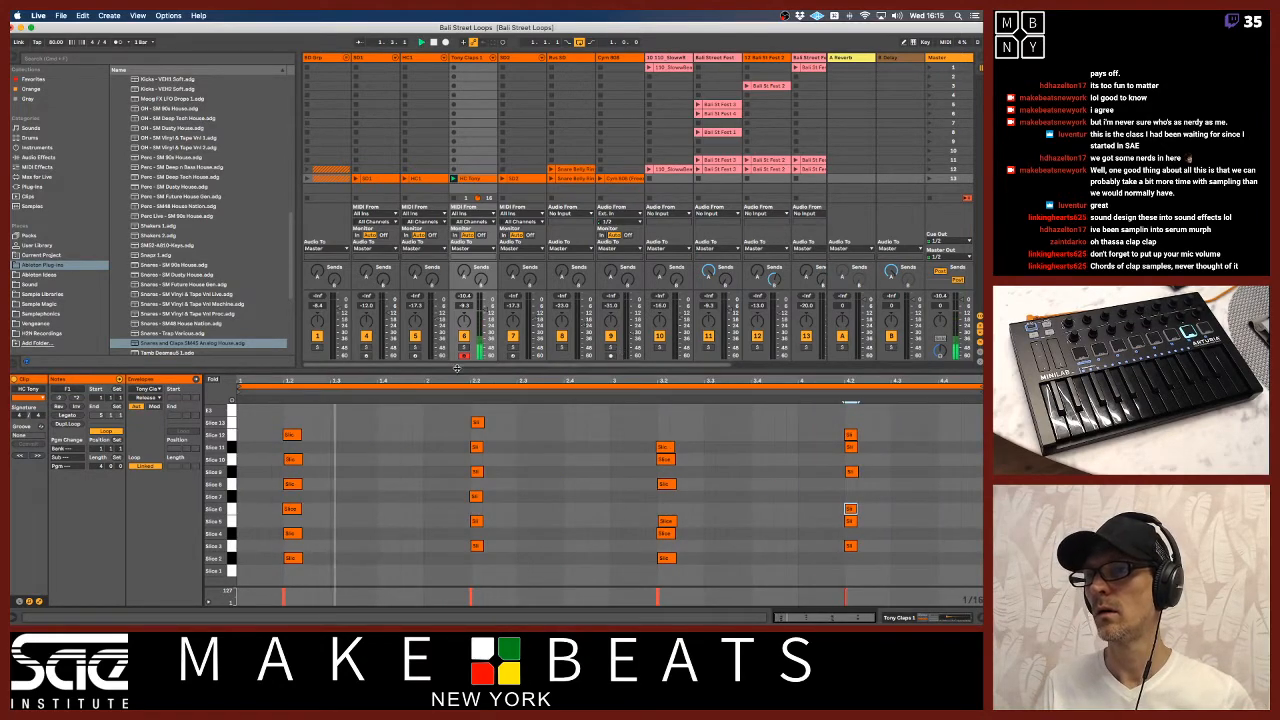
{"action": "left_click_drag", "start_coordinate": [470, 381], "coordinate": [470, 410]}
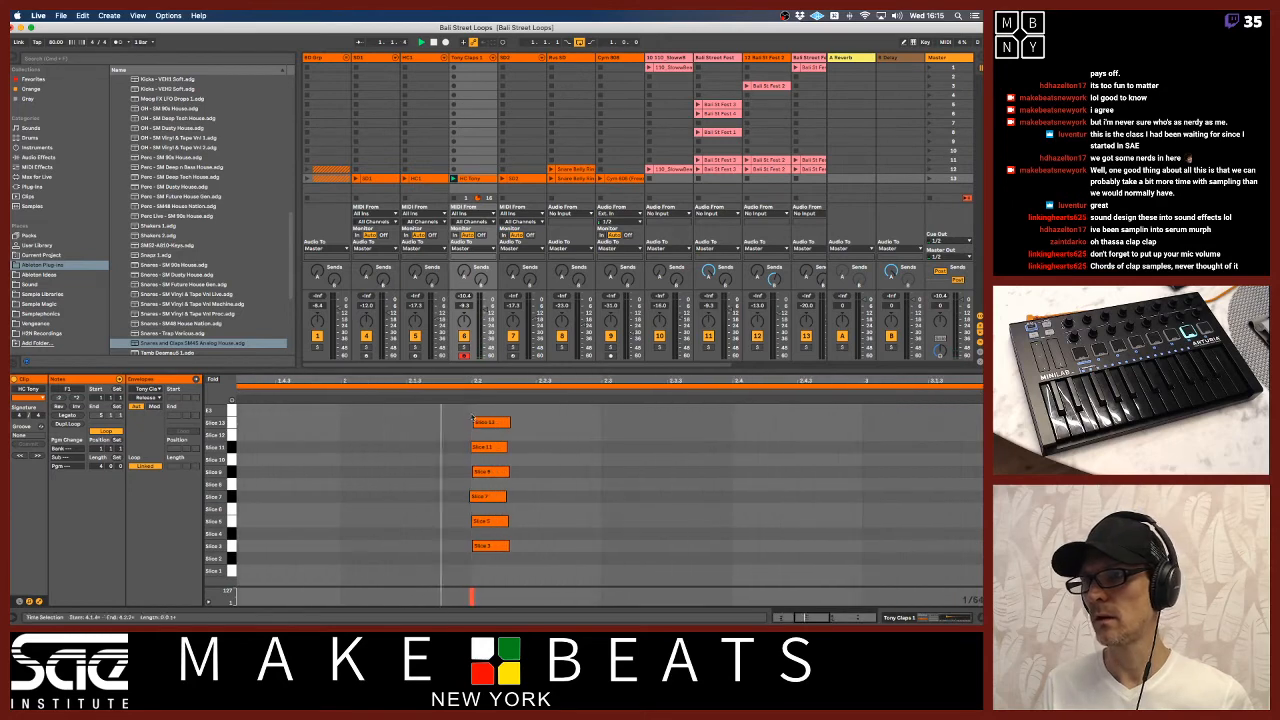
{"action": "left_click", "coordinate": [486, 448]}
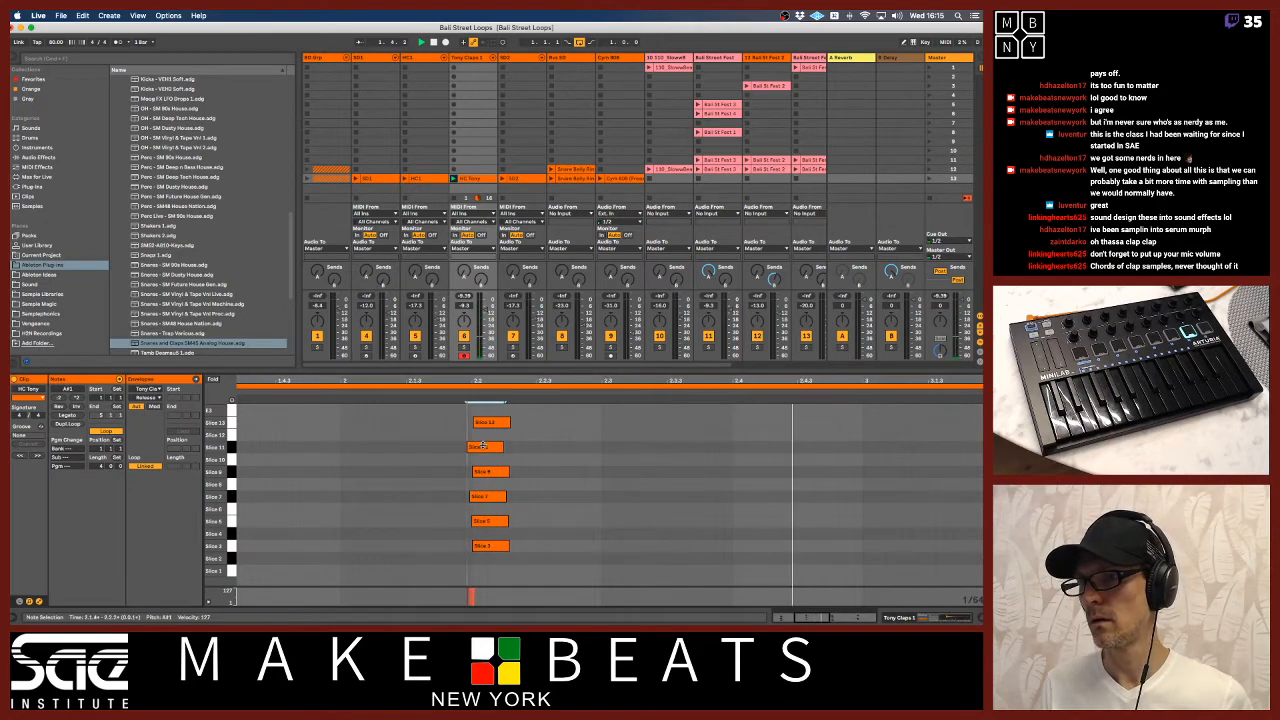
{"action": "left_click_drag", "start_coordinate": [481, 381], "coordinate": [481, 350]}
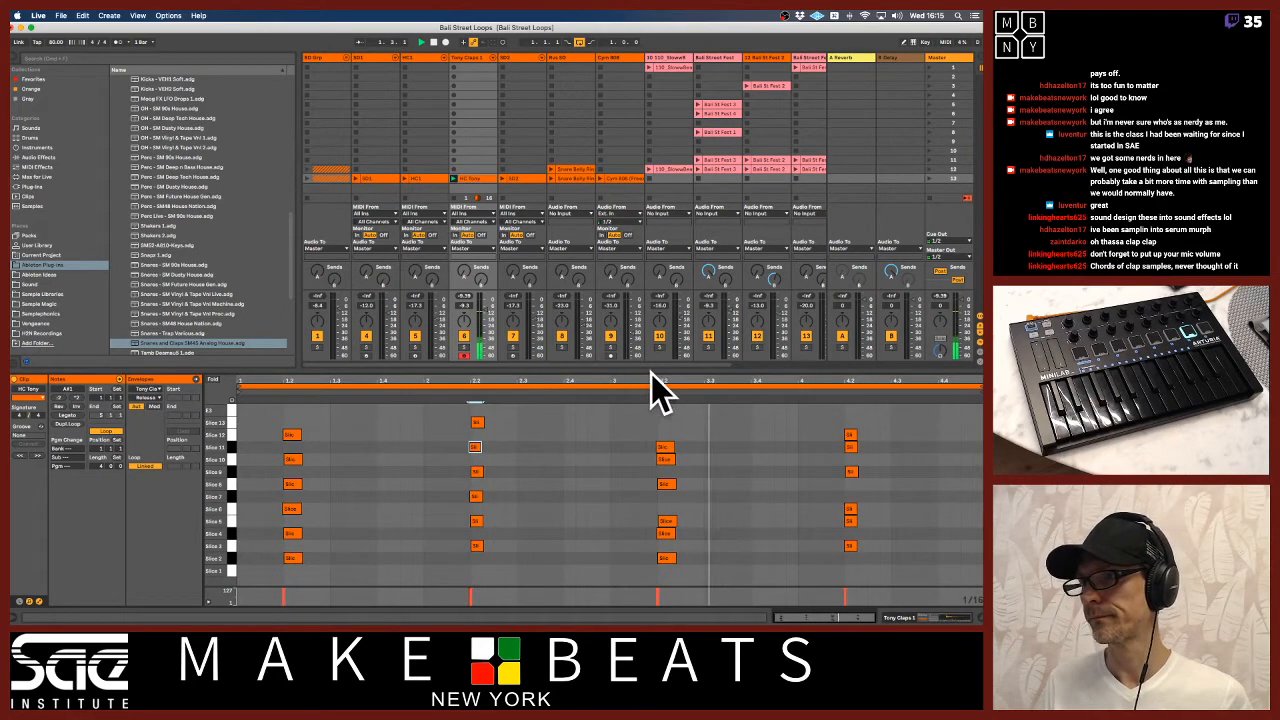
{"action": "left_click_drag", "start_coordinate": [663, 388], "coordinate": [664, 445]}
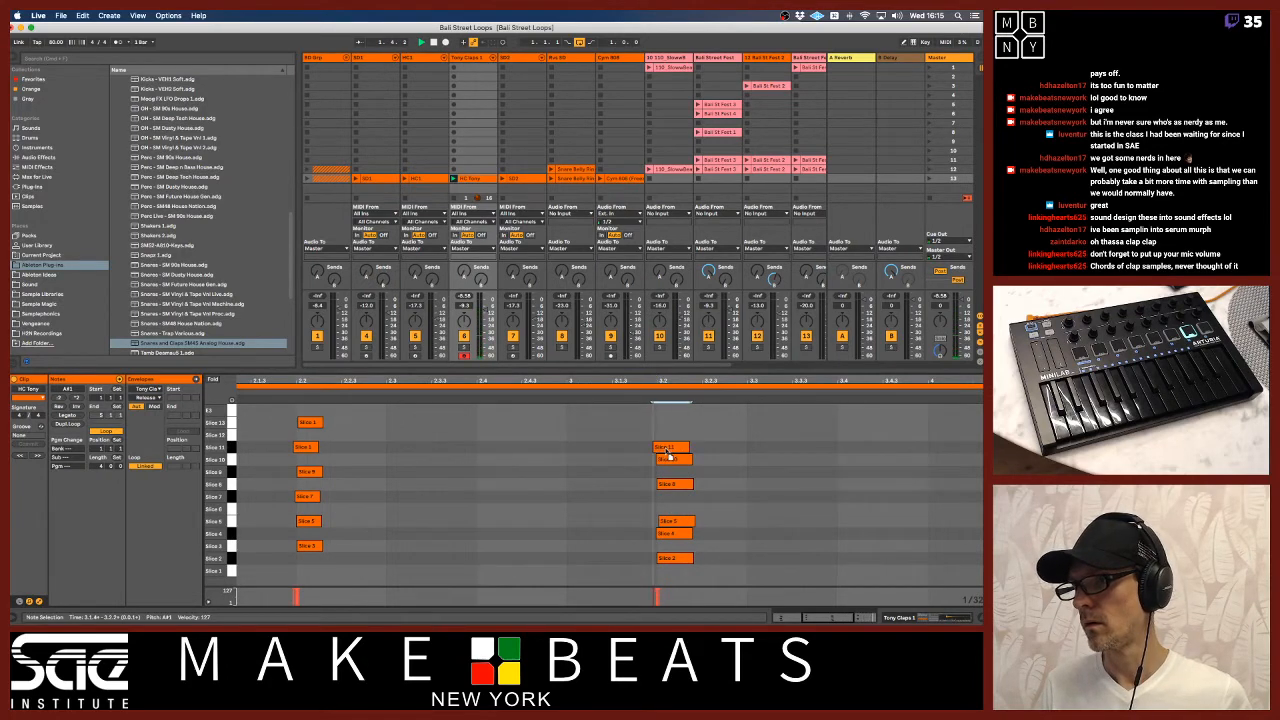
{"action": "left_click_drag", "start_coordinate": [656, 382], "coordinate": [656, 358]}
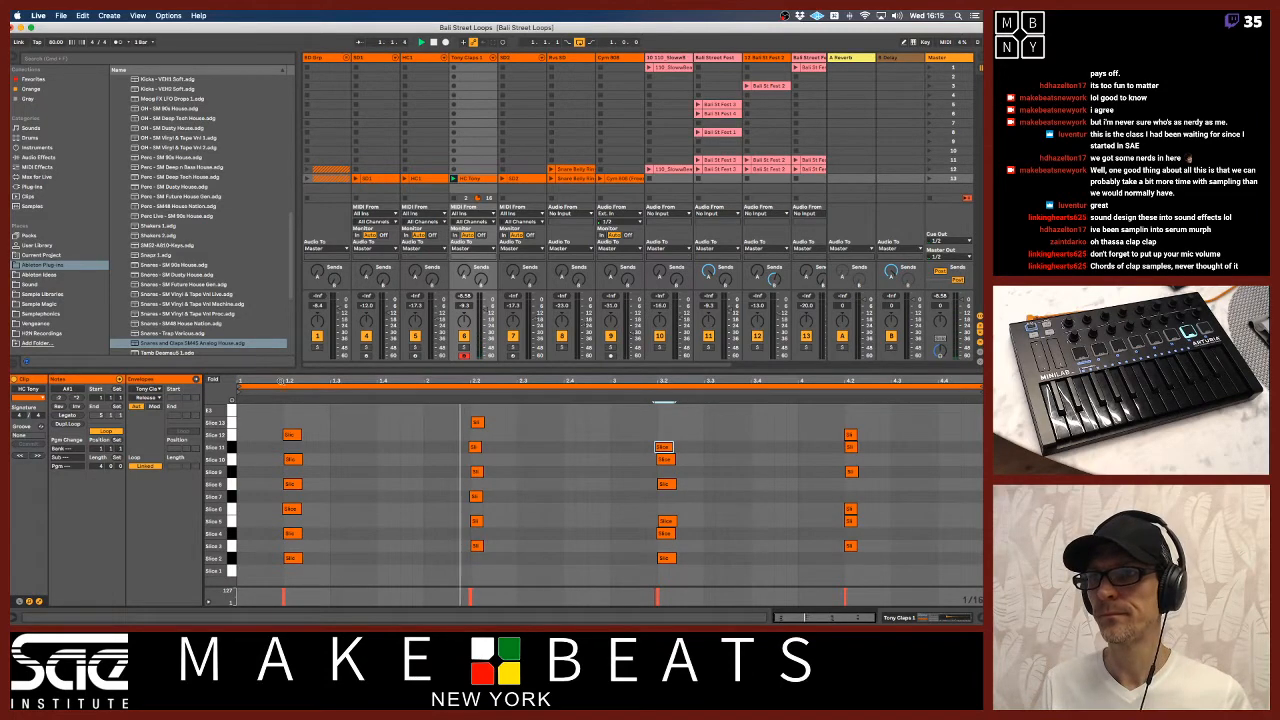
Shift the Slice 10 note at 1.2 a little later
{"action": "left_click_drag", "start_coordinate": [283, 389], "coordinate": [313, 461]}
{"action": "left_click", "coordinate": [314, 440]}
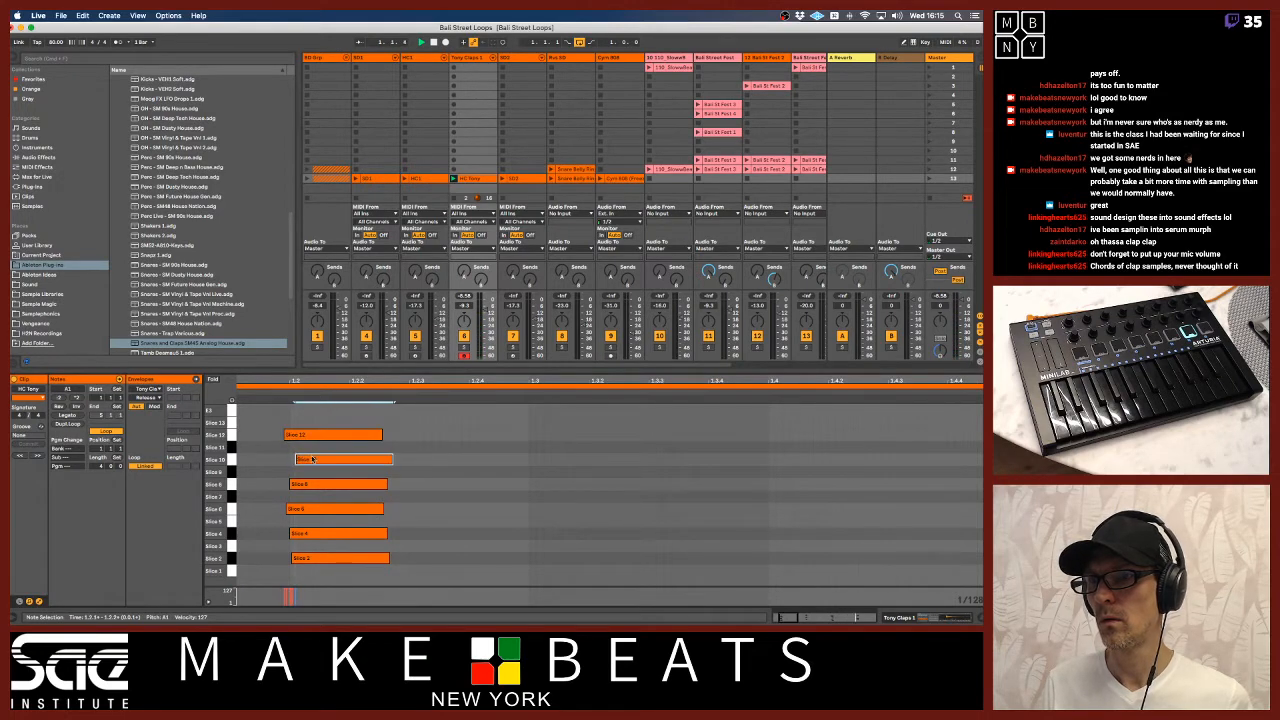
{"action": "left_click_drag", "start_coordinate": [311, 383], "coordinate": [311, 324]}
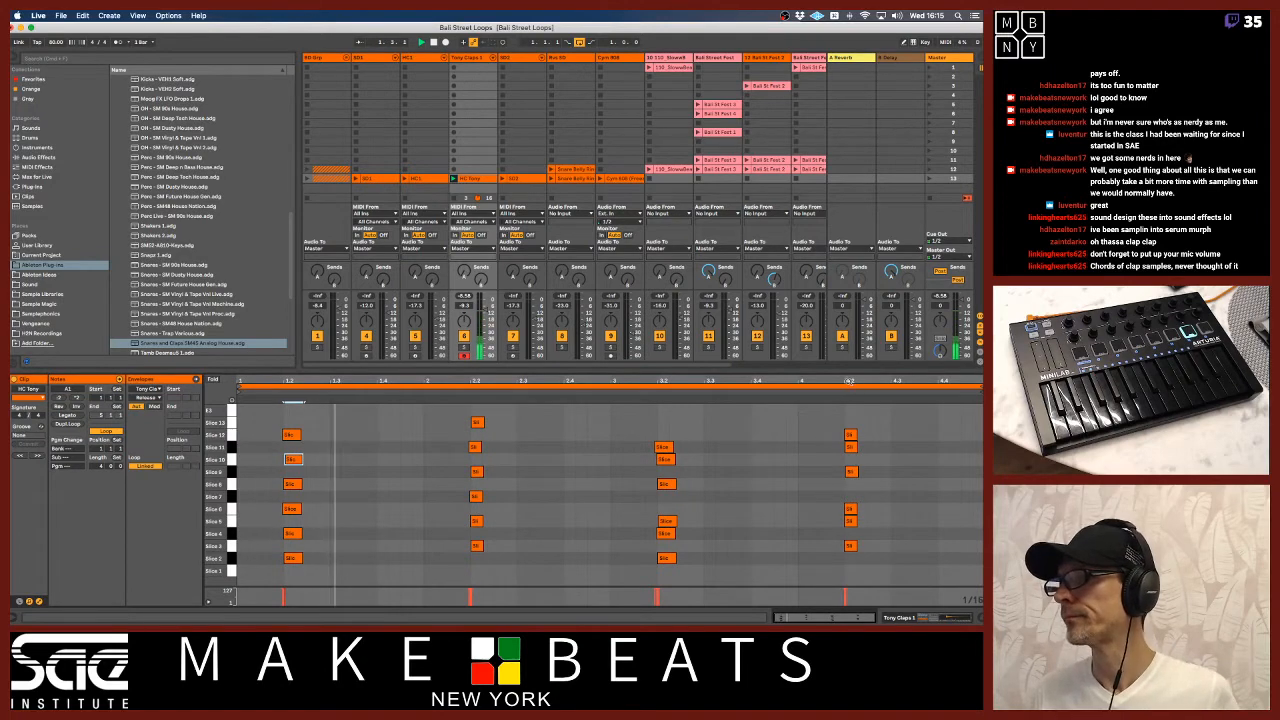
Loosen the 4.2 stack by moving Slice 12 earlier and Slice 5 later, and move Slice 10 at 3.2 later
{"action": "left_click_drag", "start_coordinate": [849, 382], "coordinate": [846, 414]}
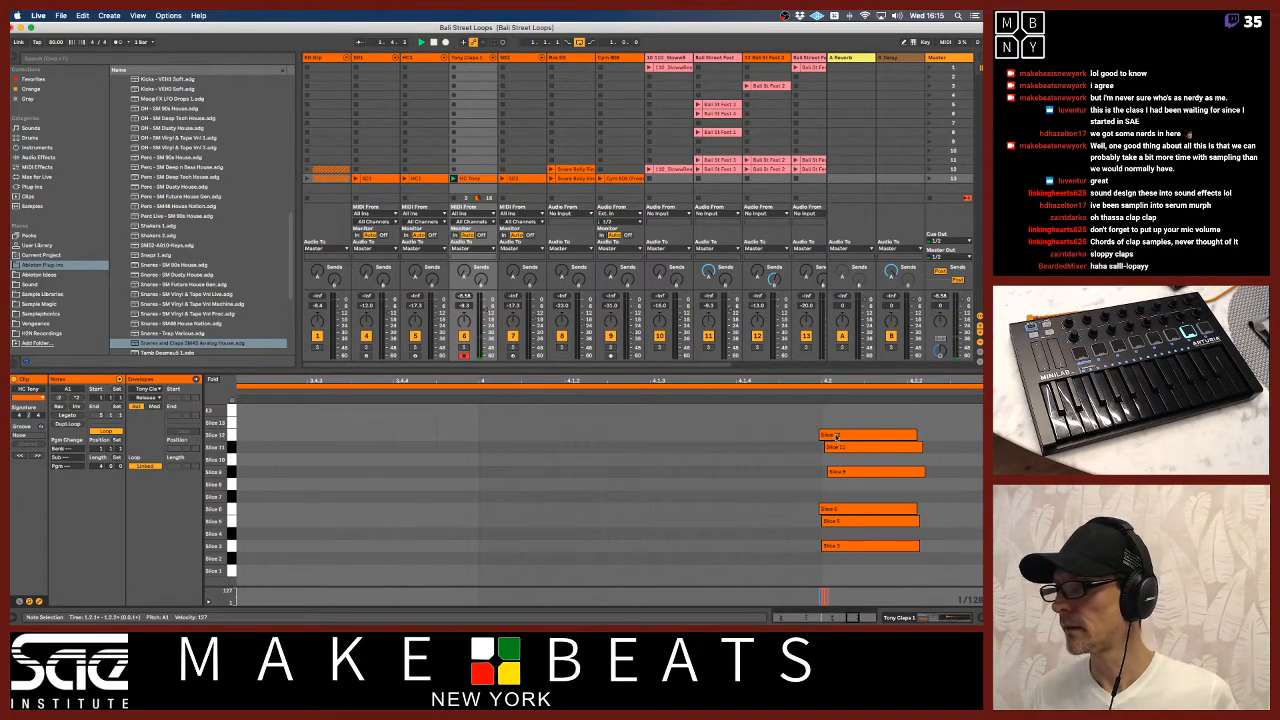
{"action": "left_click_drag", "start_coordinate": [836, 437], "coordinate": [832, 437]}
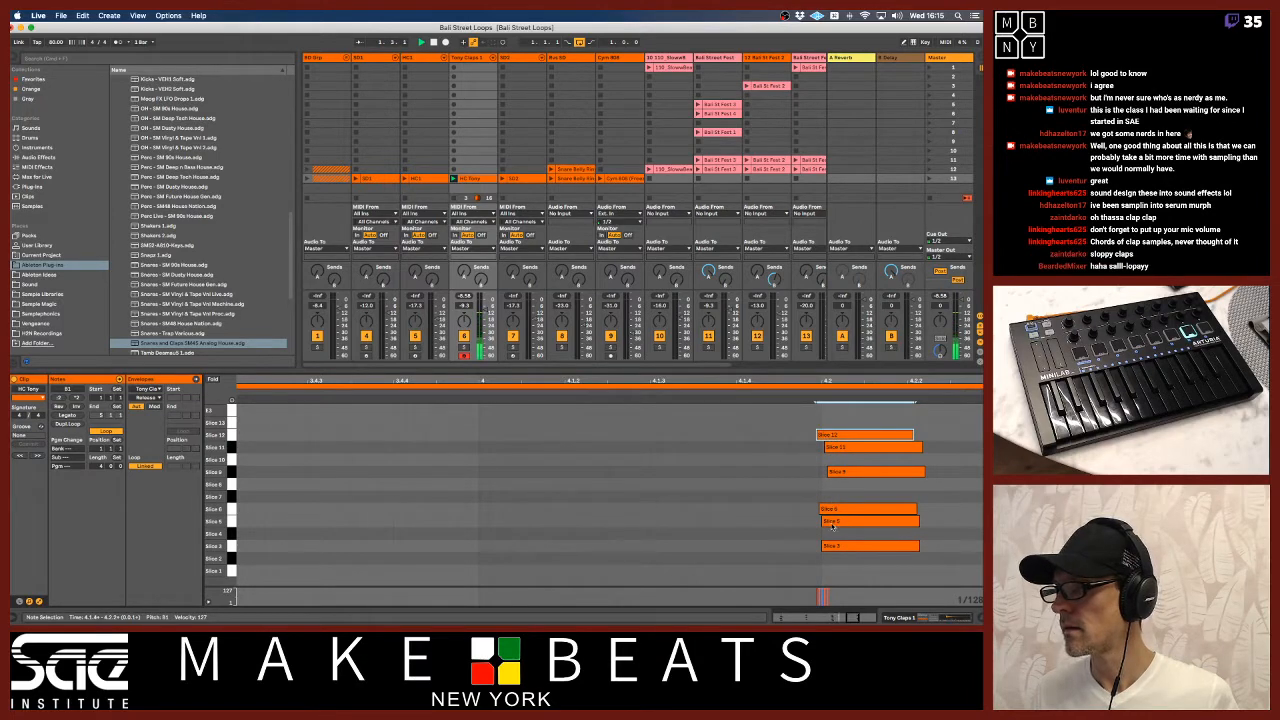
{"action": "left_click_drag", "start_coordinate": [833, 524], "coordinate": [843, 521]}
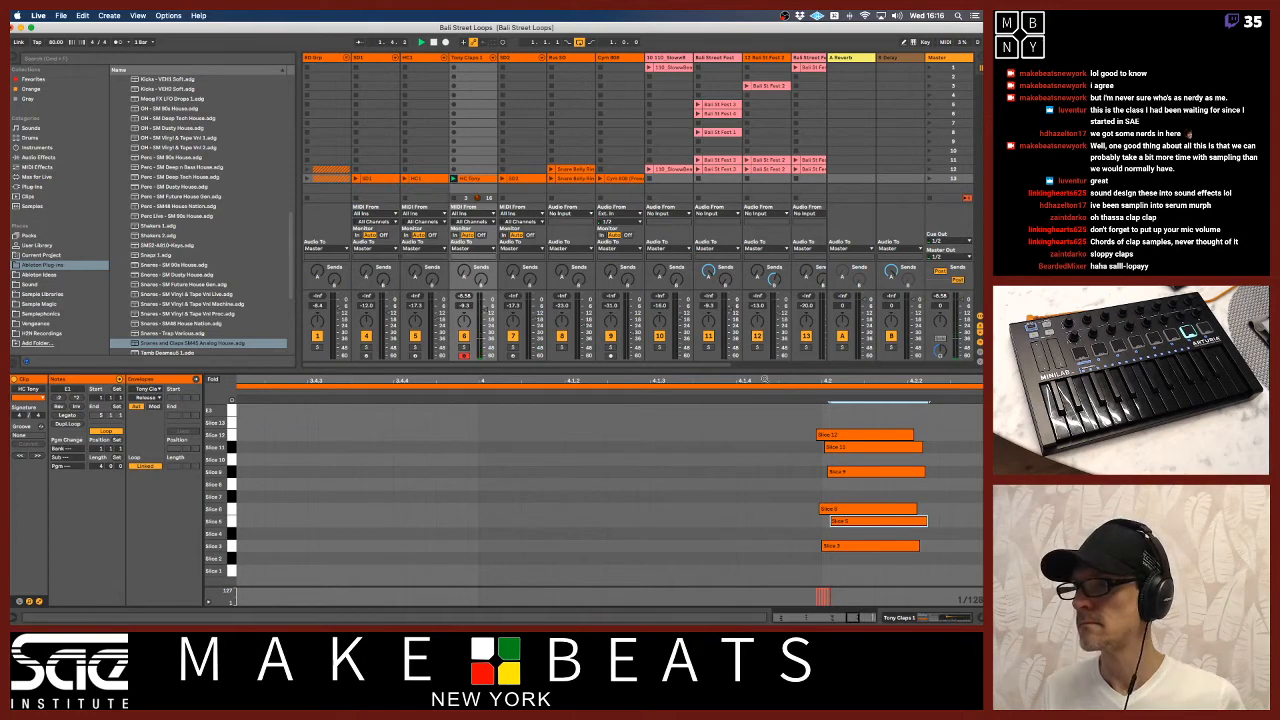
{"action": "left_click_drag", "start_coordinate": [765, 379], "coordinate": [765, 300]}
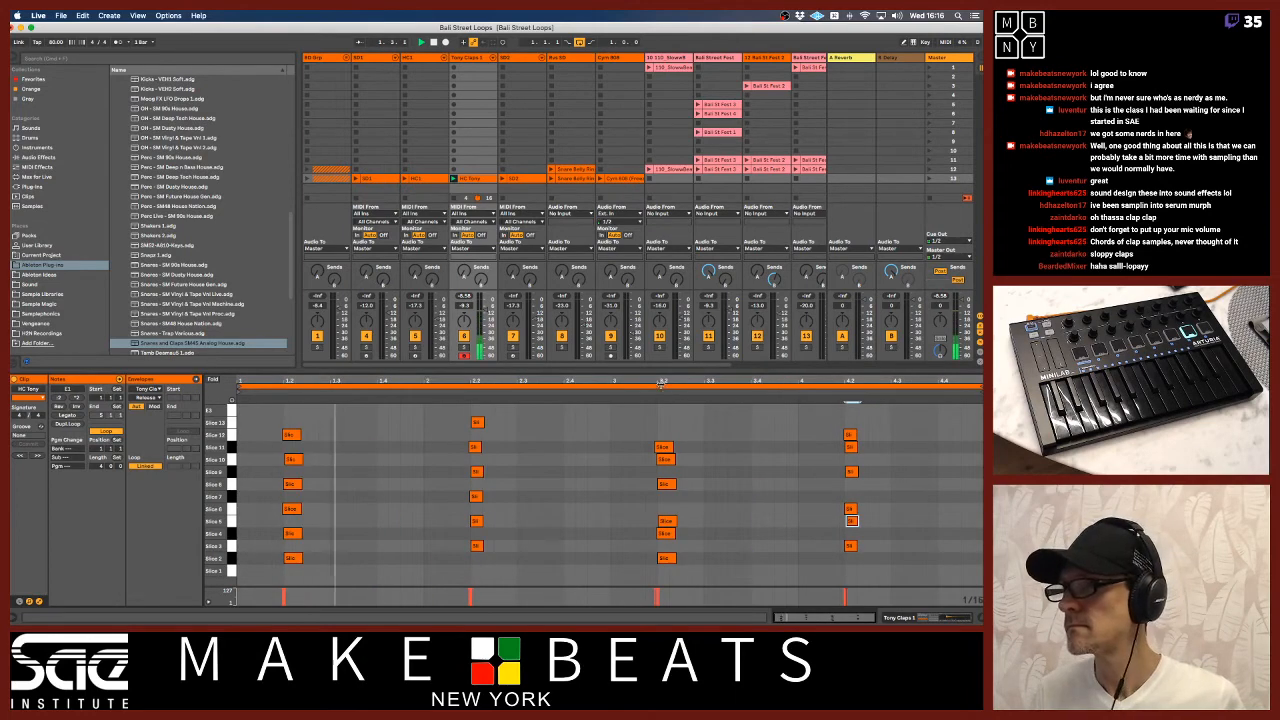
{"action": "left_click_drag", "start_coordinate": [661, 383], "coordinate": [701, 459]}
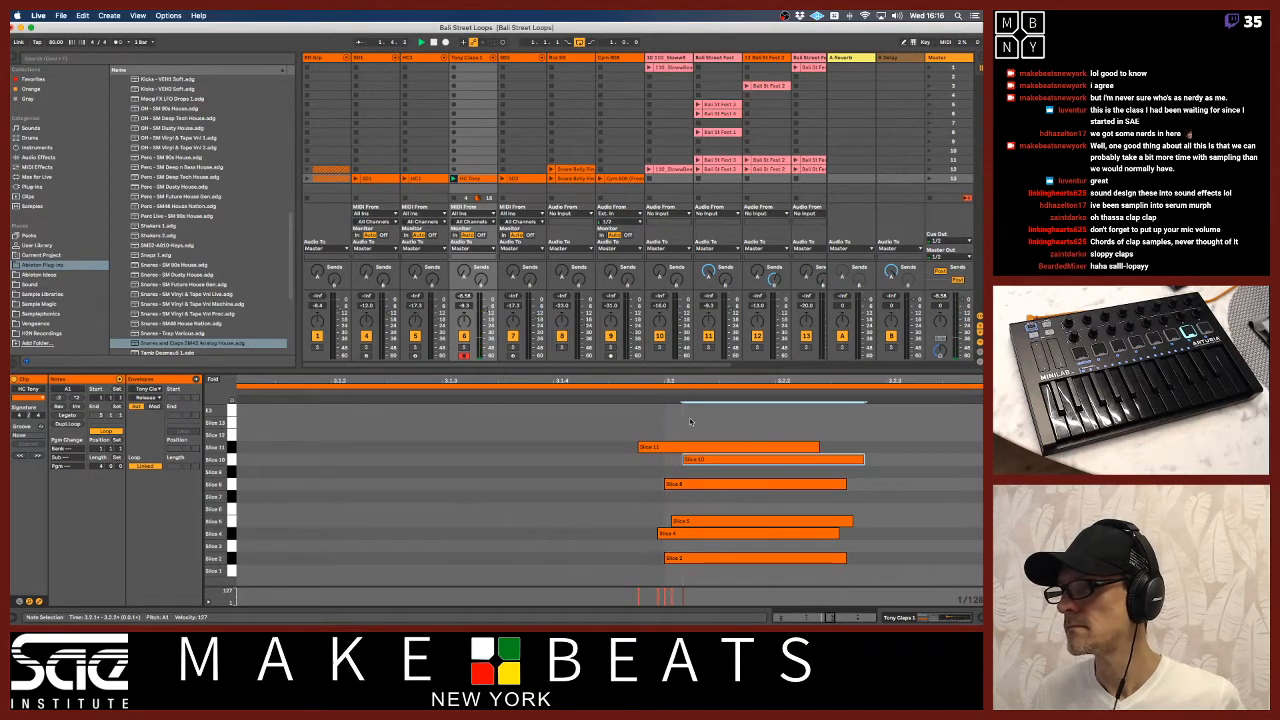
{"action": "left_click_drag", "start_coordinate": [667, 379], "coordinate": [667, 320]}
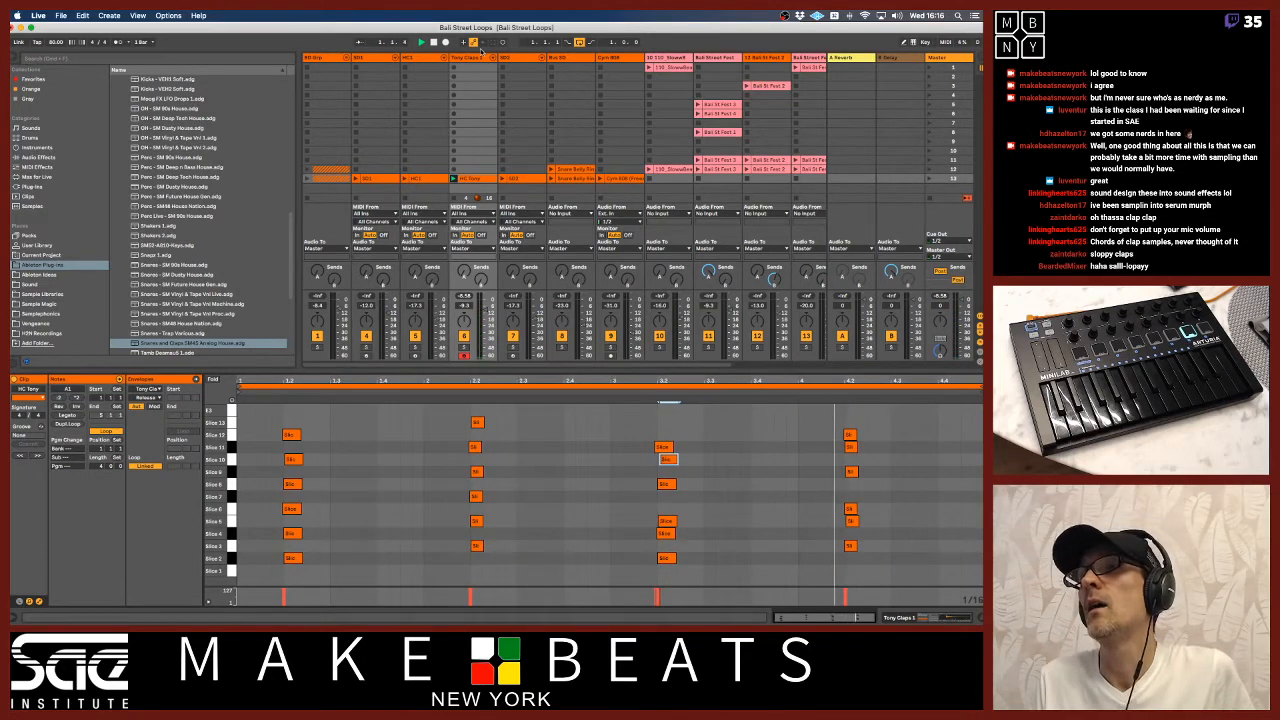
Show the chain list of the Tony Claps 1 rack and pan Slices 2 to 4 to different stereo positions
{"action": "double_click", "coordinate": [473, 58]}
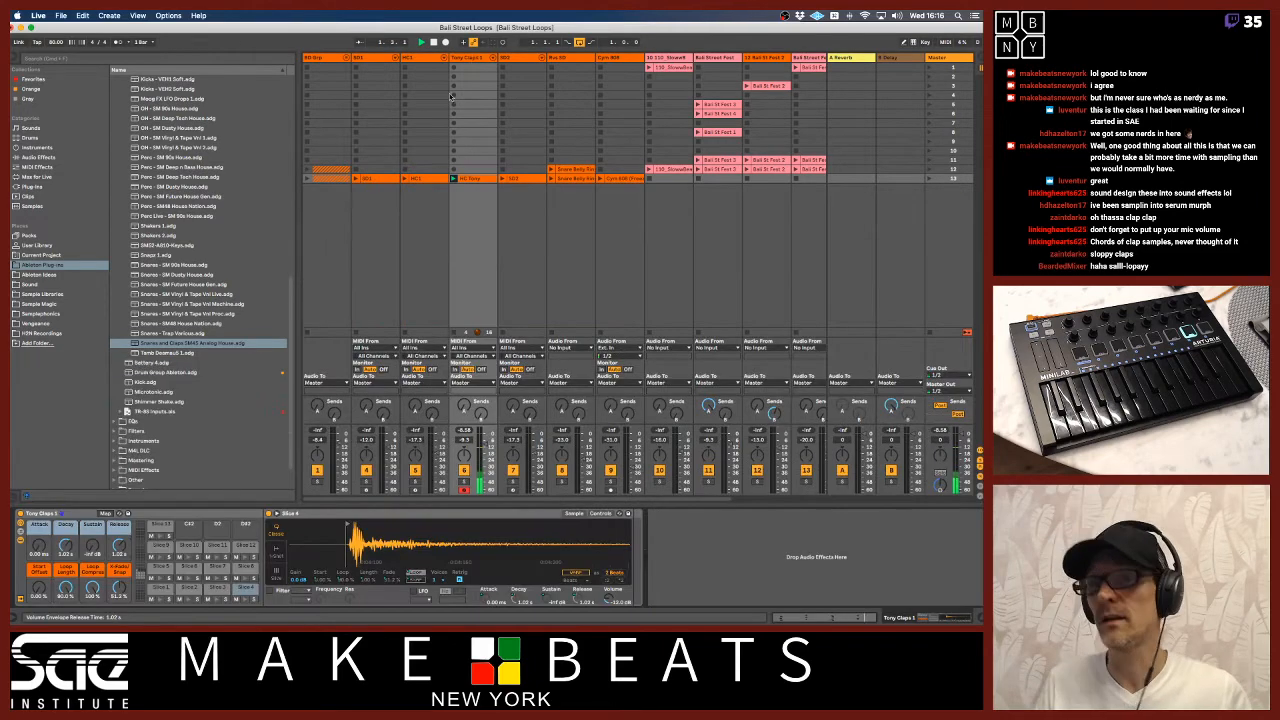
{"action": "left_click", "coordinate": [164, 589]}
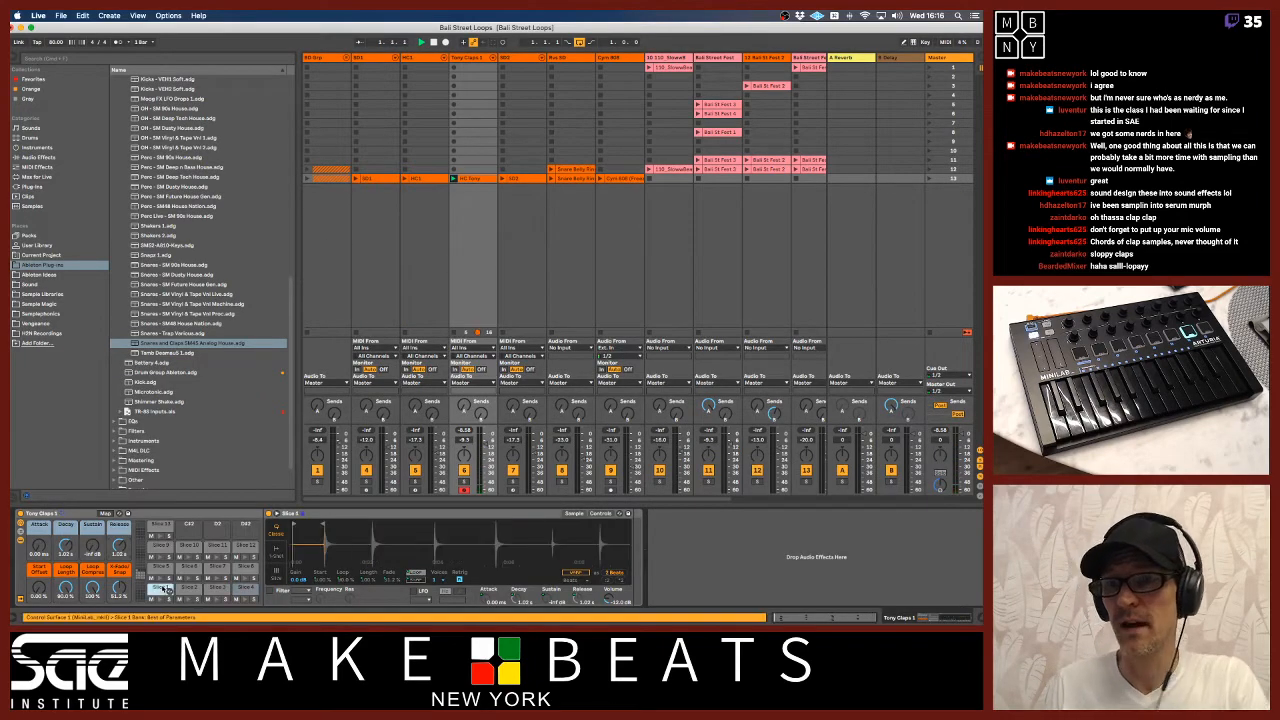
{"action": "left_click", "coordinate": [20, 533]}
{"action": "left_click", "coordinate": [185, 589]}
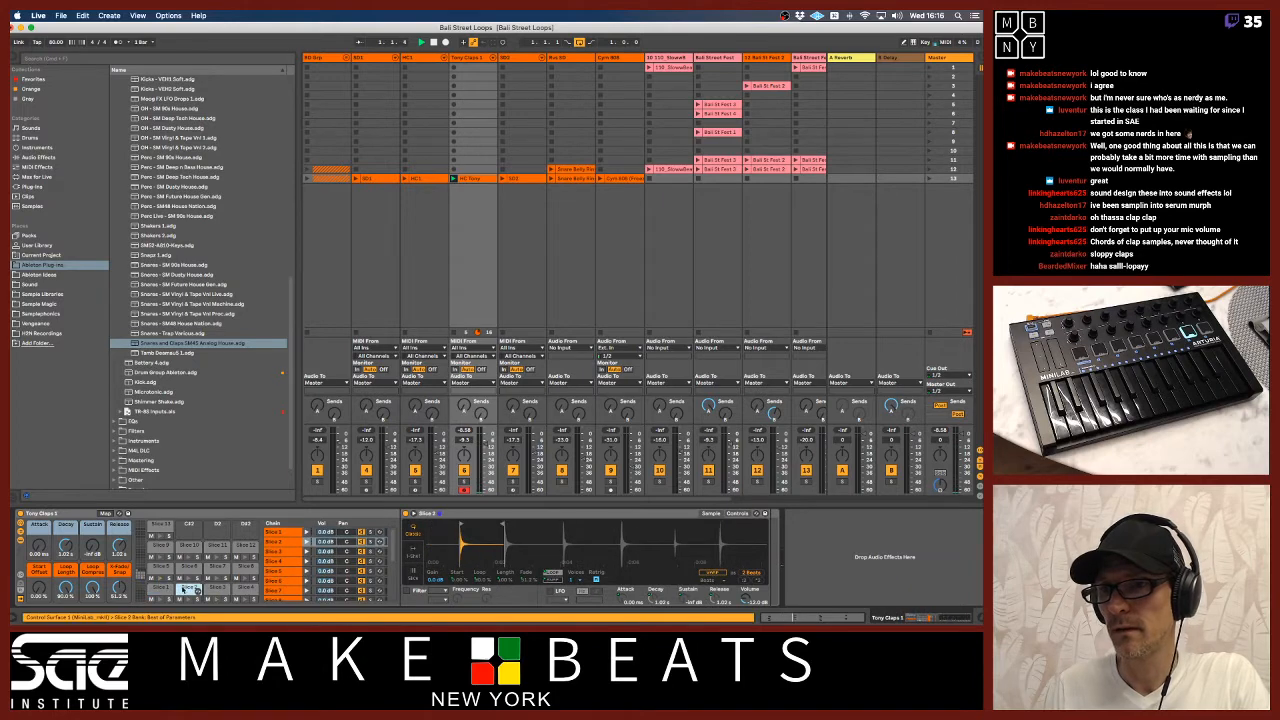
{"action": "left_click_drag", "start_coordinate": [345, 542], "coordinate": [346, 566]}
{"action": "left_click", "coordinate": [346, 551]}
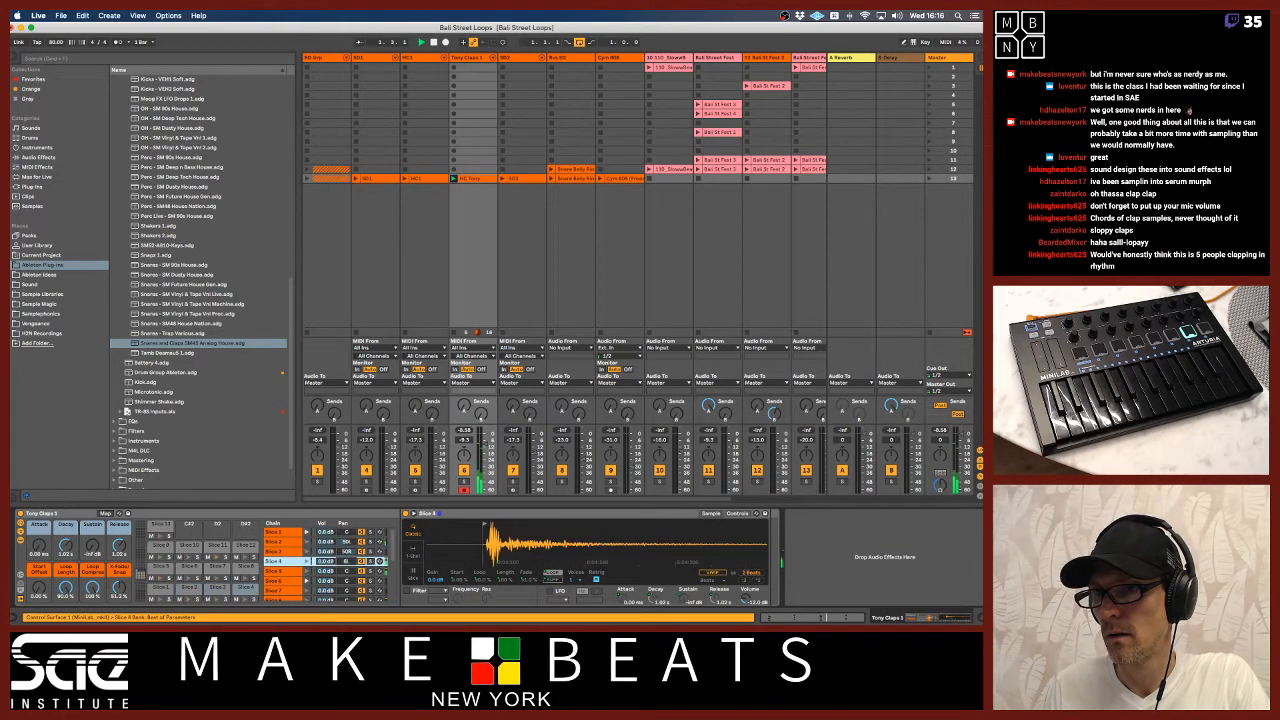
Pan Slices 5 to 9 of the Tony Claps 1 rack to varied stereo positions
{"action": "left_click", "coordinate": [346, 570]}
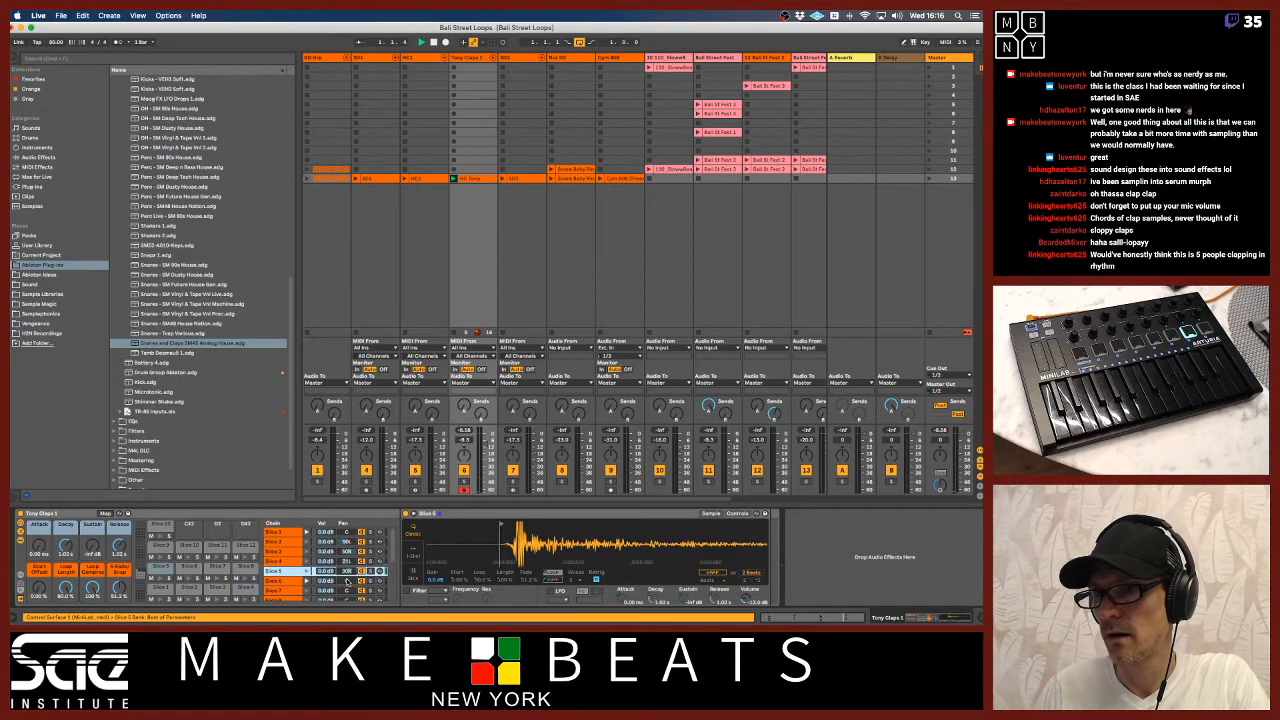
{"action": "left_click", "coordinate": [346, 581]}
{"action": "scroll", "coordinate": [347, 570], "scroll_direction": "down", "scroll_amount": 5}
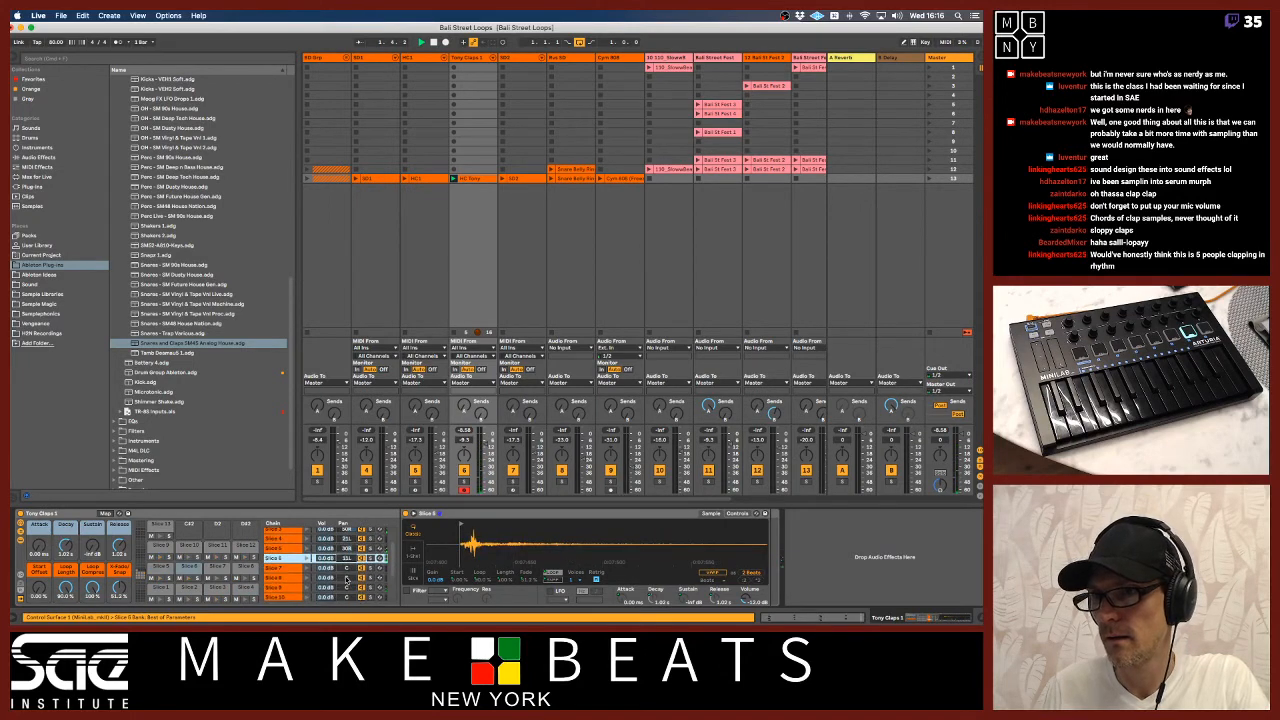
{"action": "scroll", "coordinate": [352, 553], "scroll_direction": "up", "scroll_amount": 3}
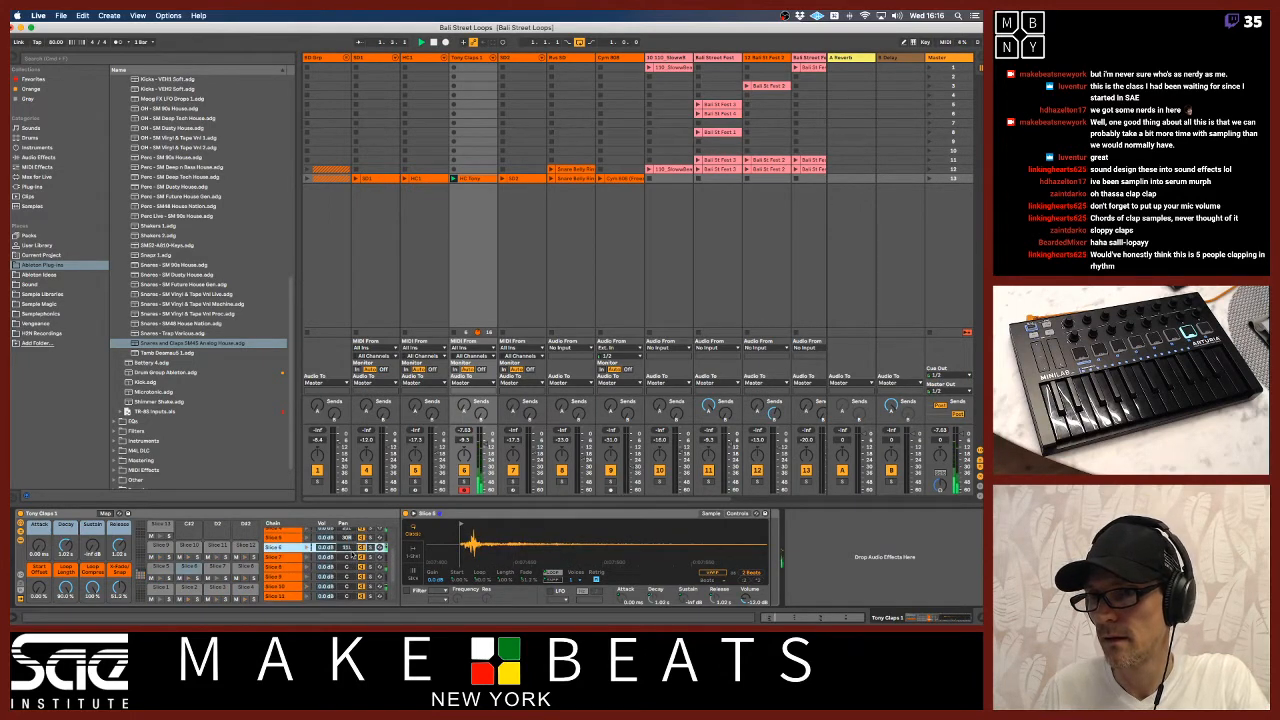
{"action": "left_click", "coordinate": [346, 557]}
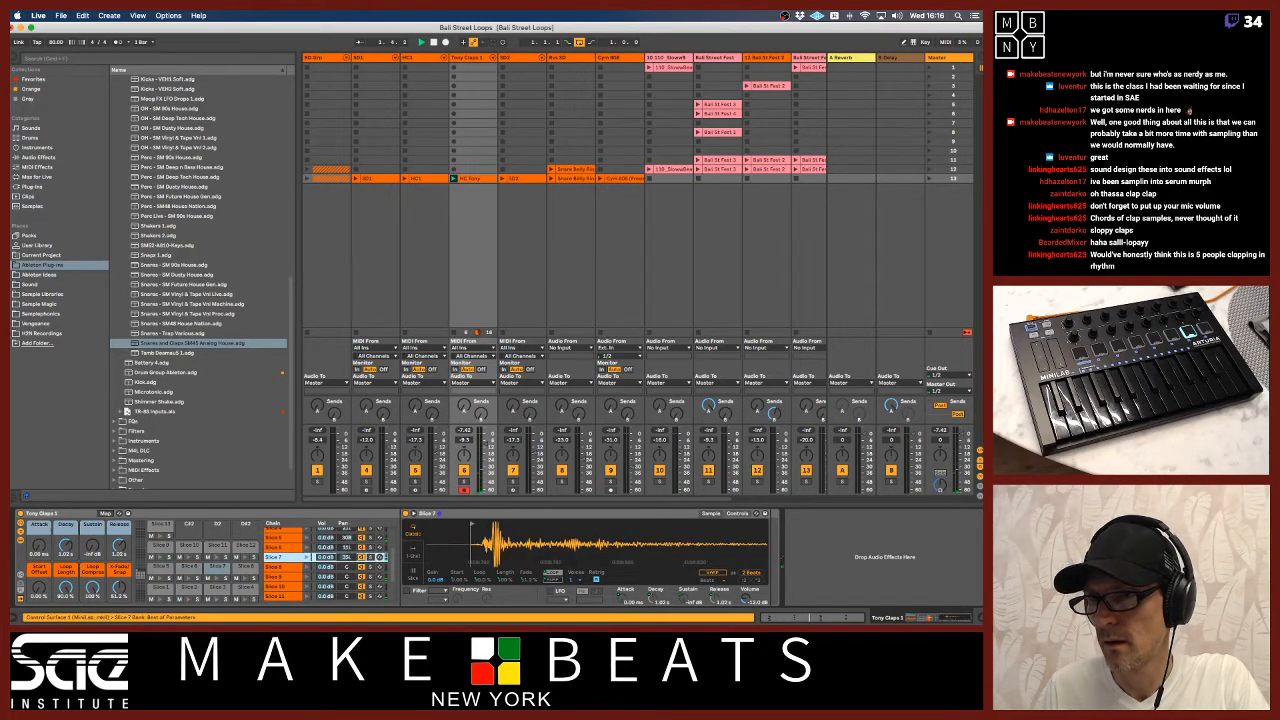
{"action": "left_click", "coordinate": [346, 566]}
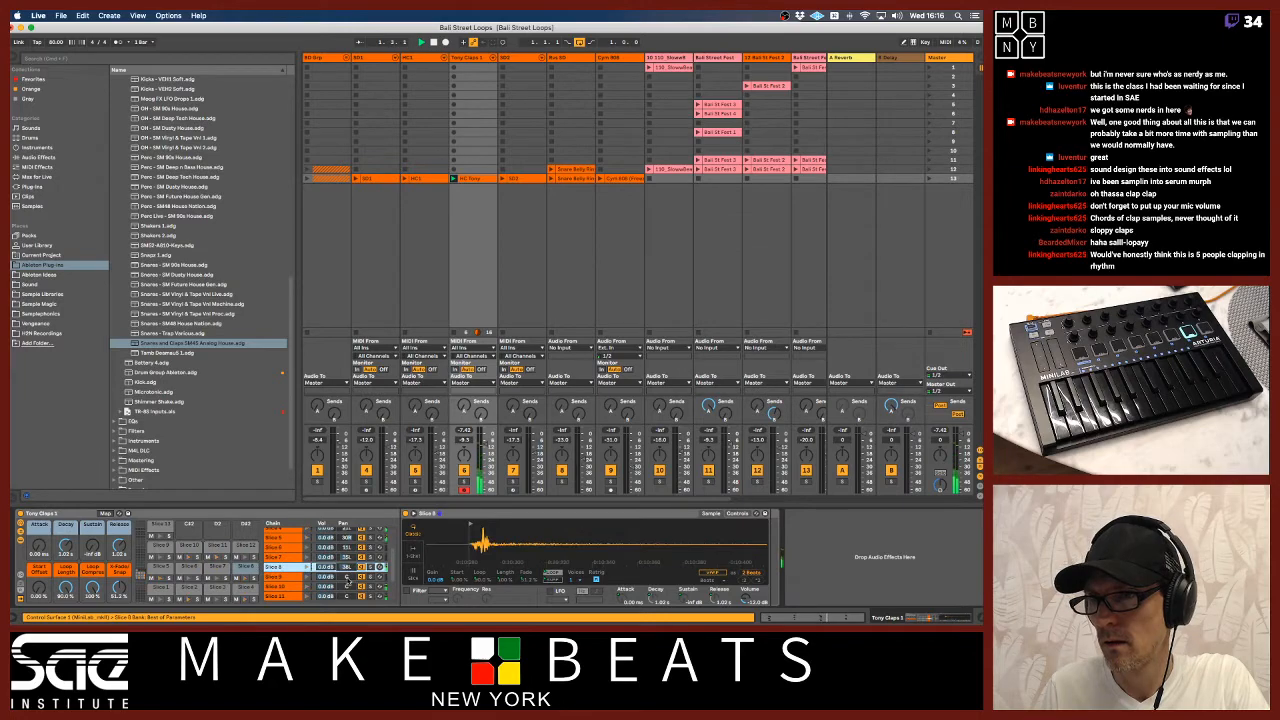
{"action": "left_click", "coordinate": [347, 576]}
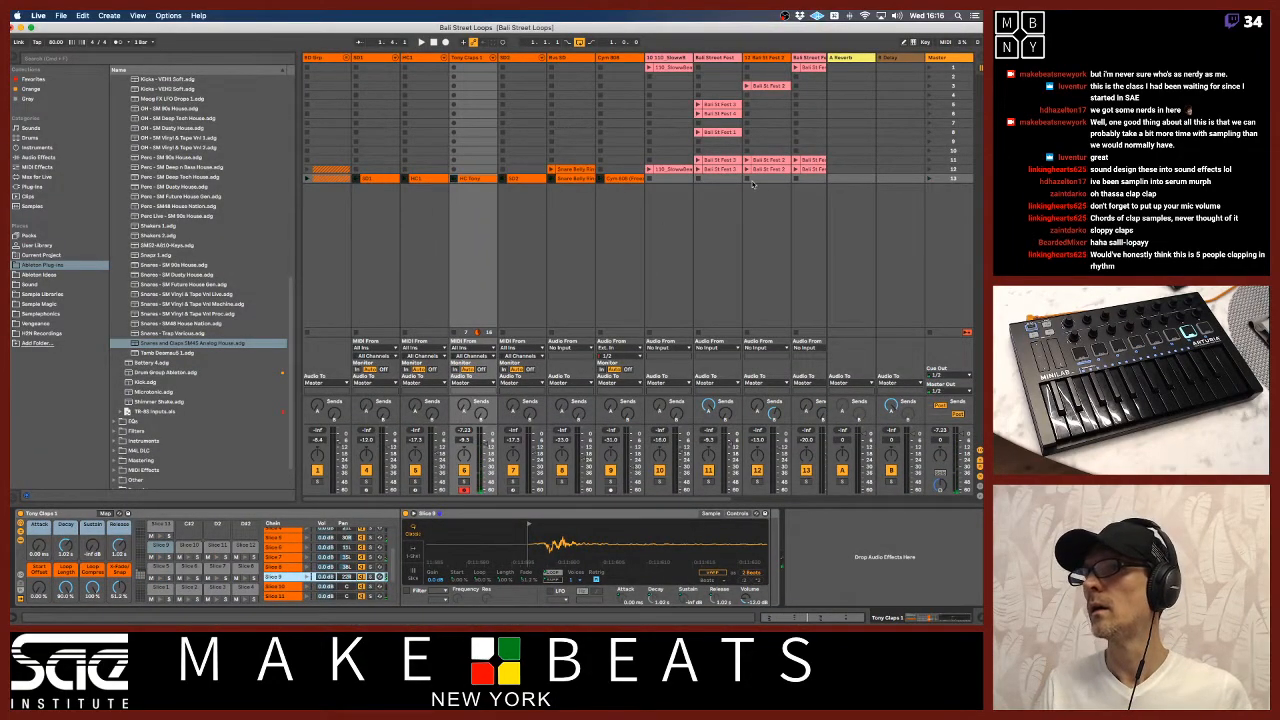
Play the beat, compare the SD1 and SD2 clips, and apply the MPC 16 Swing-57 groove to the SD2 clip
{"action": "key", "text": "space"}
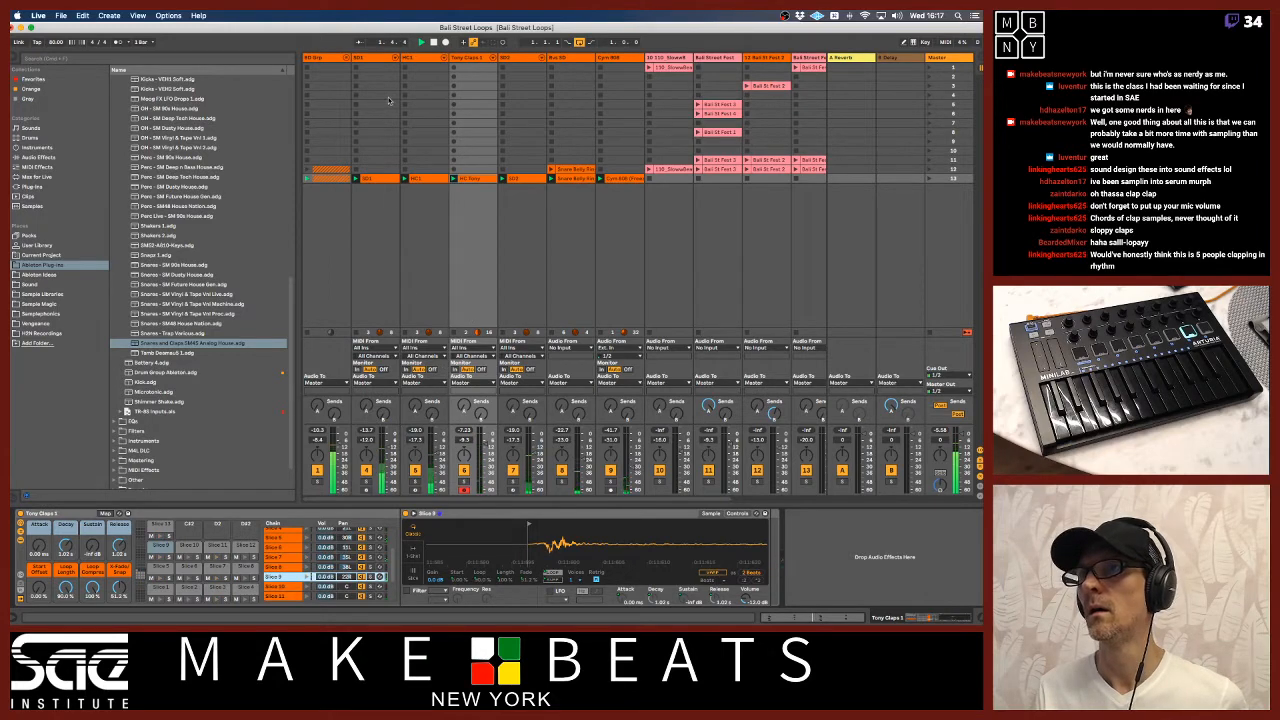
{"action": "left_click", "coordinate": [382, 179]}
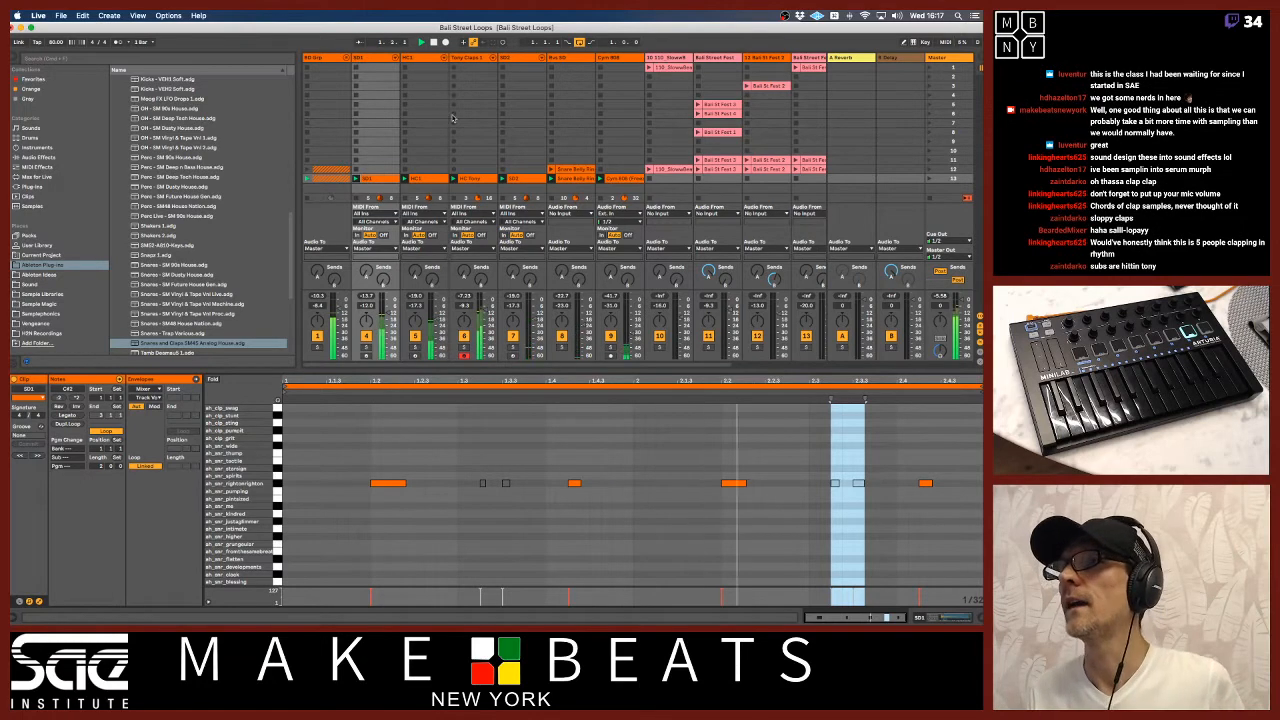
{"action": "left_click", "coordinate": [512, 303]}
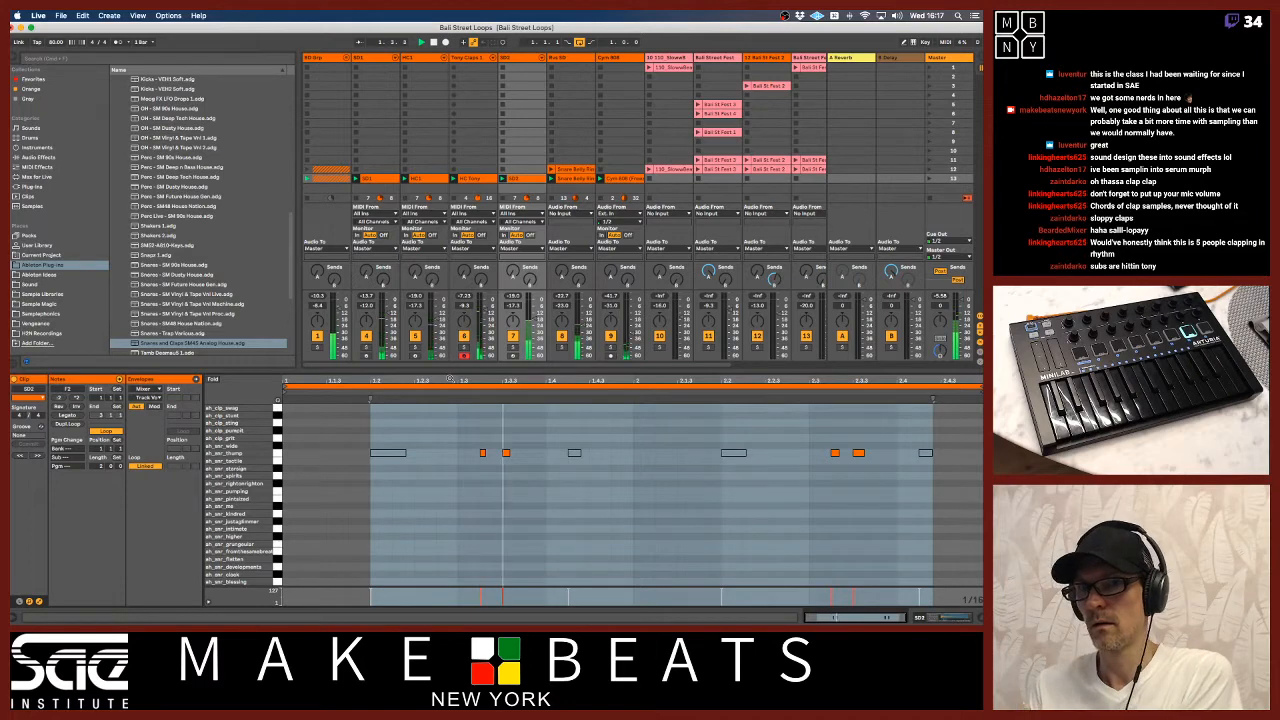
{"action": "left_click", "coordinate": [41, 427]}
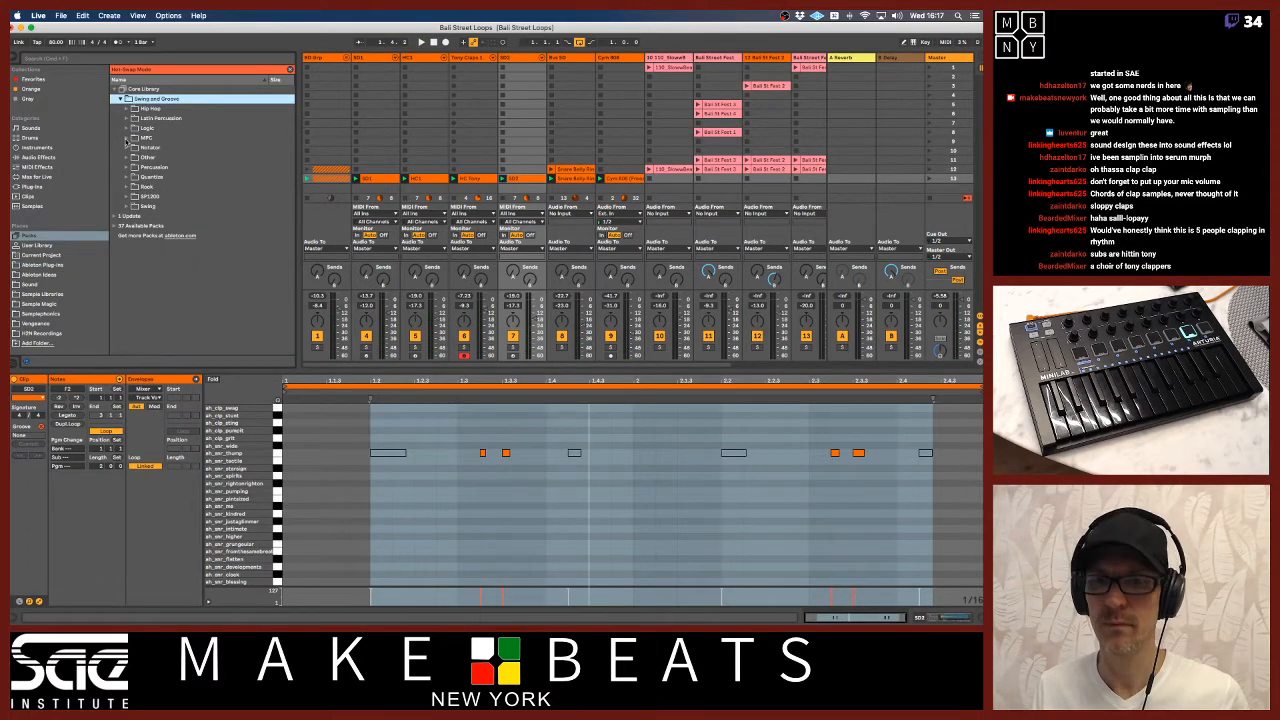
{"action": "left_click", "coordinate": [126, 139]}
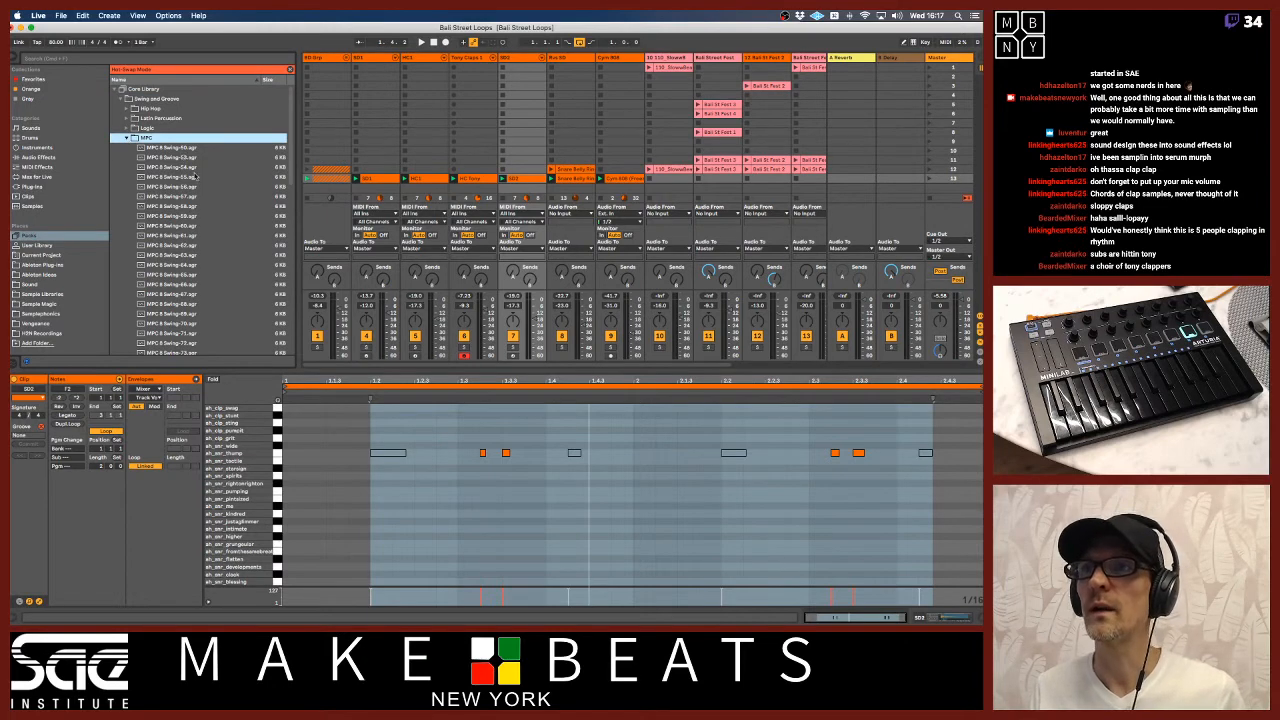
{"action": "scroll", "coordinate": [197, 176], "scroll_direction": "down", "scroll_amount": 10}
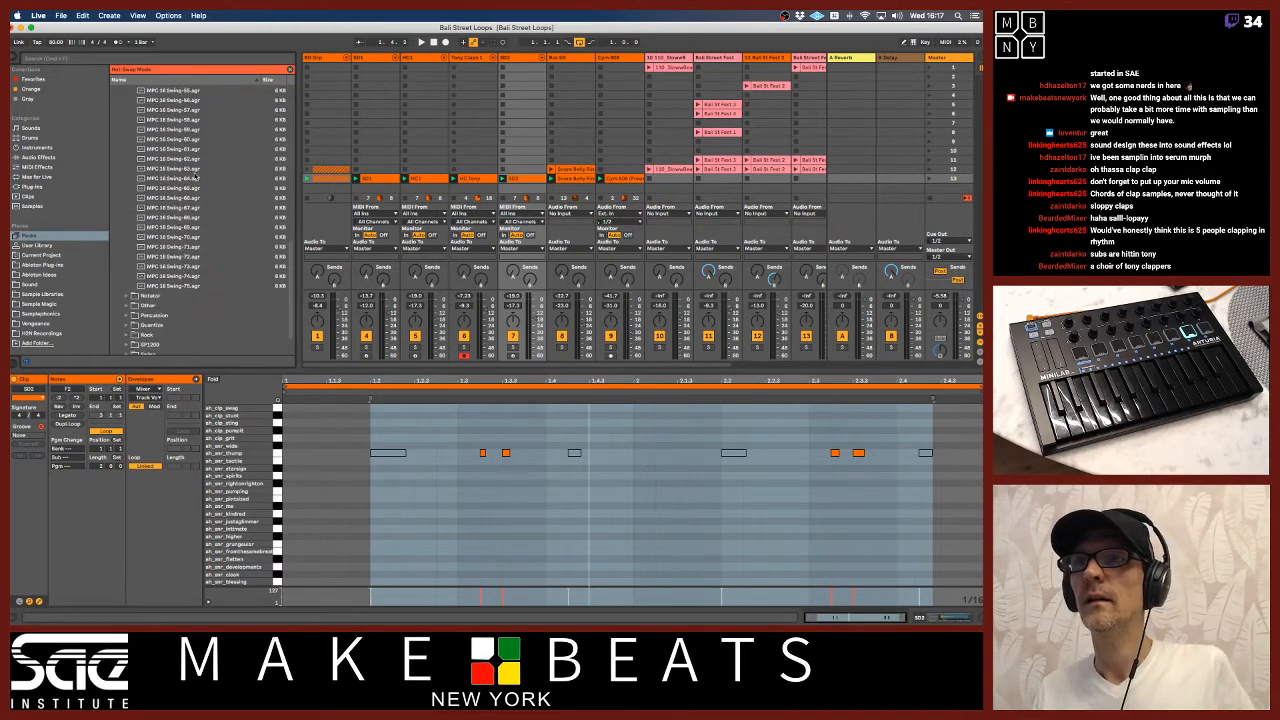
{"action": "left_click", "coordinate": [170, 111]}
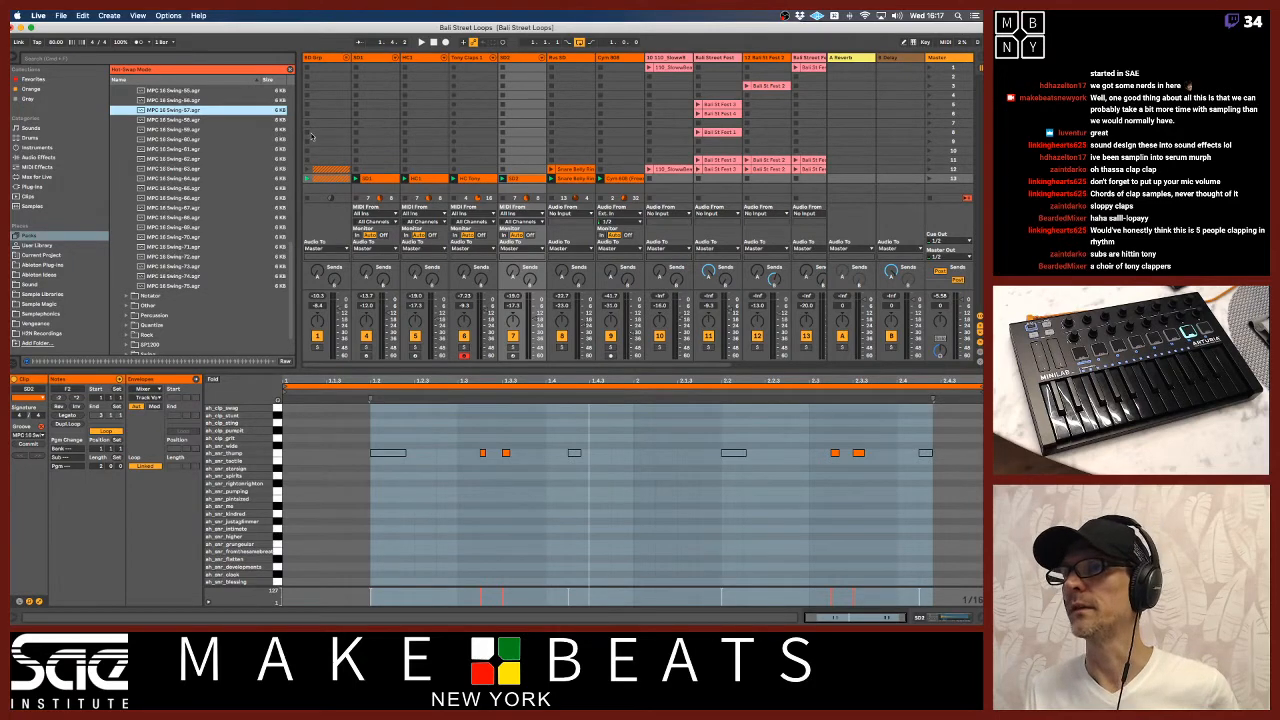
Unfold the BD Grp track group and hide the browser to make room for all tracks
{"action": "left_click", "coordinate": [375, 57]}
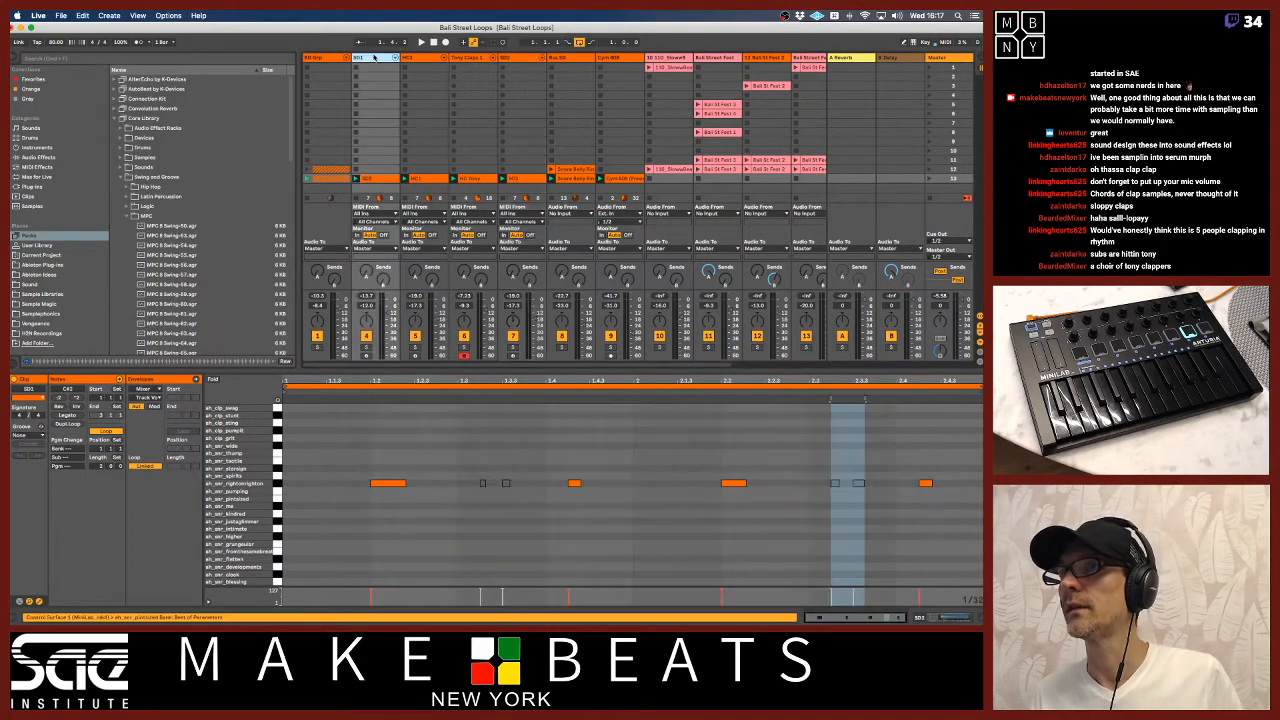
{"action": "left_click", "coordinate": [332, 58]}
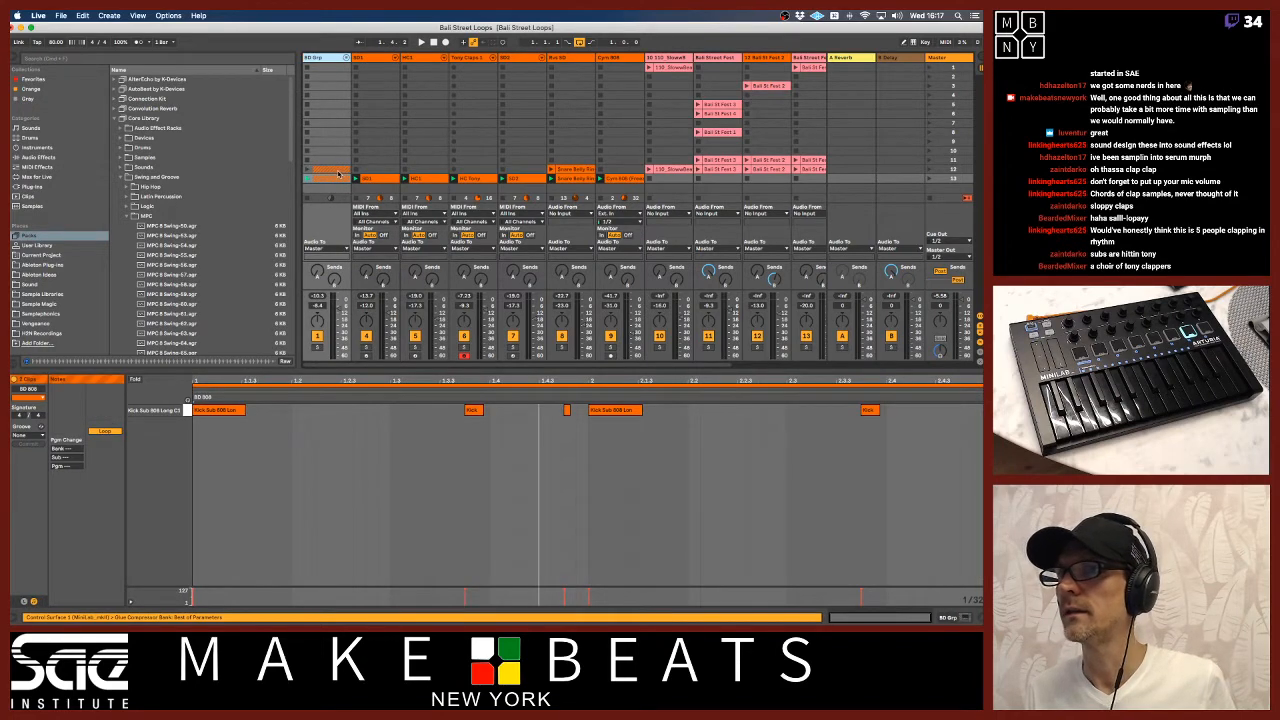
{"action": "left_click", "coordinate": [345, 58]}
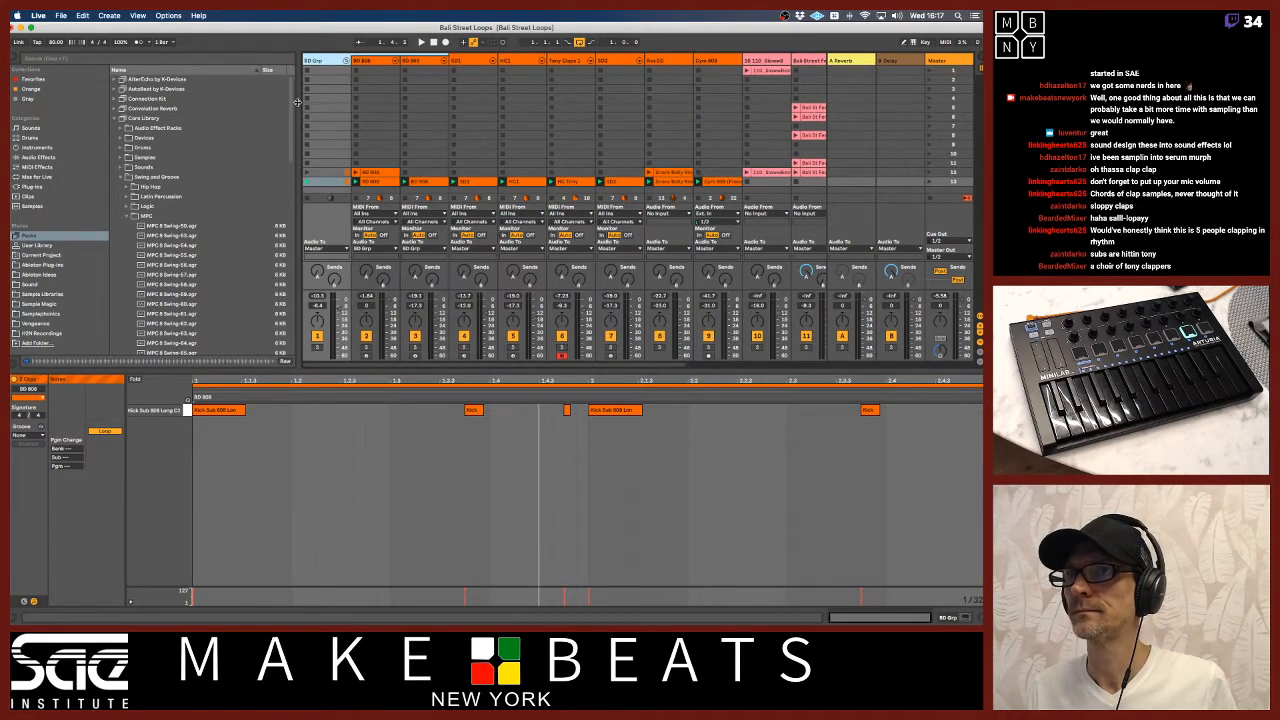
{"action": "left_click_drag", "start_coordinate": [297, 101], "coordinate": [266, 104]}
{"action": "key", "text": "alt+super+b"}
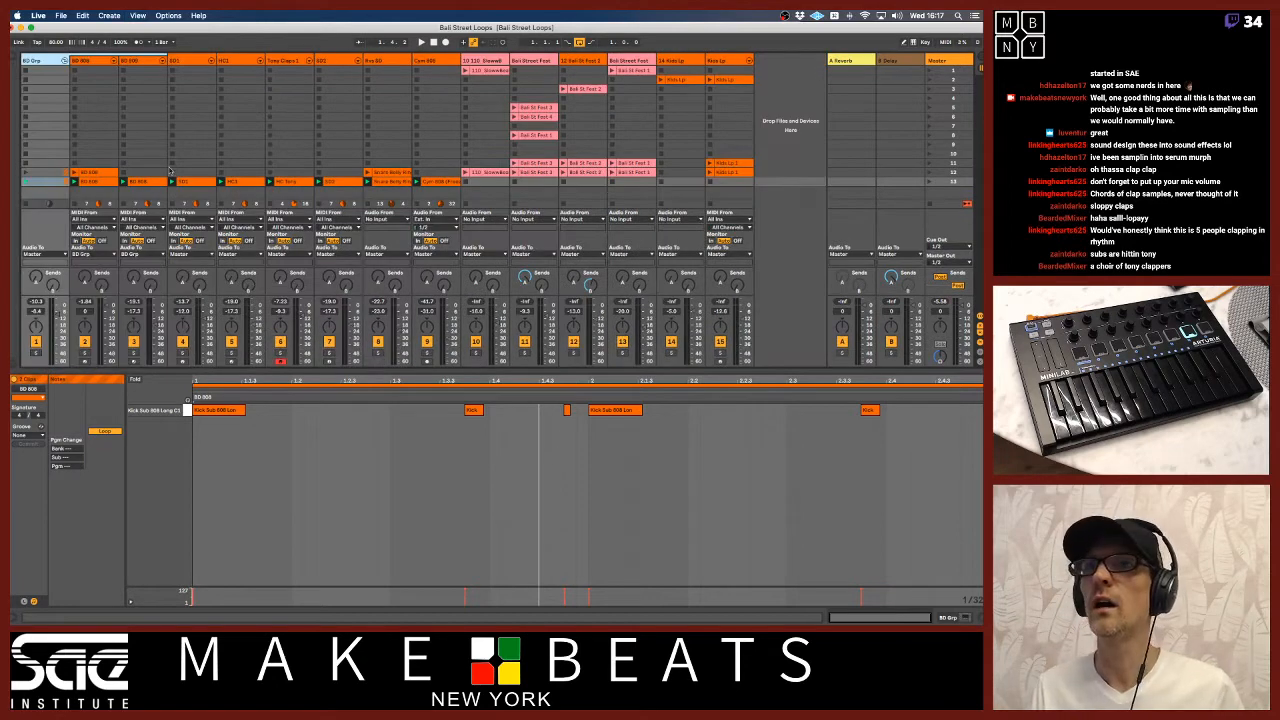
Assign the MPC 16 Swing-57 groove to all drum clips from BD 808 through Cym 808 in scenes 12 and 13, and play them
{"action": "left_click", "coordinate": [104, 180]}
{"action": "left_click", "coordinate": [103, 174]}
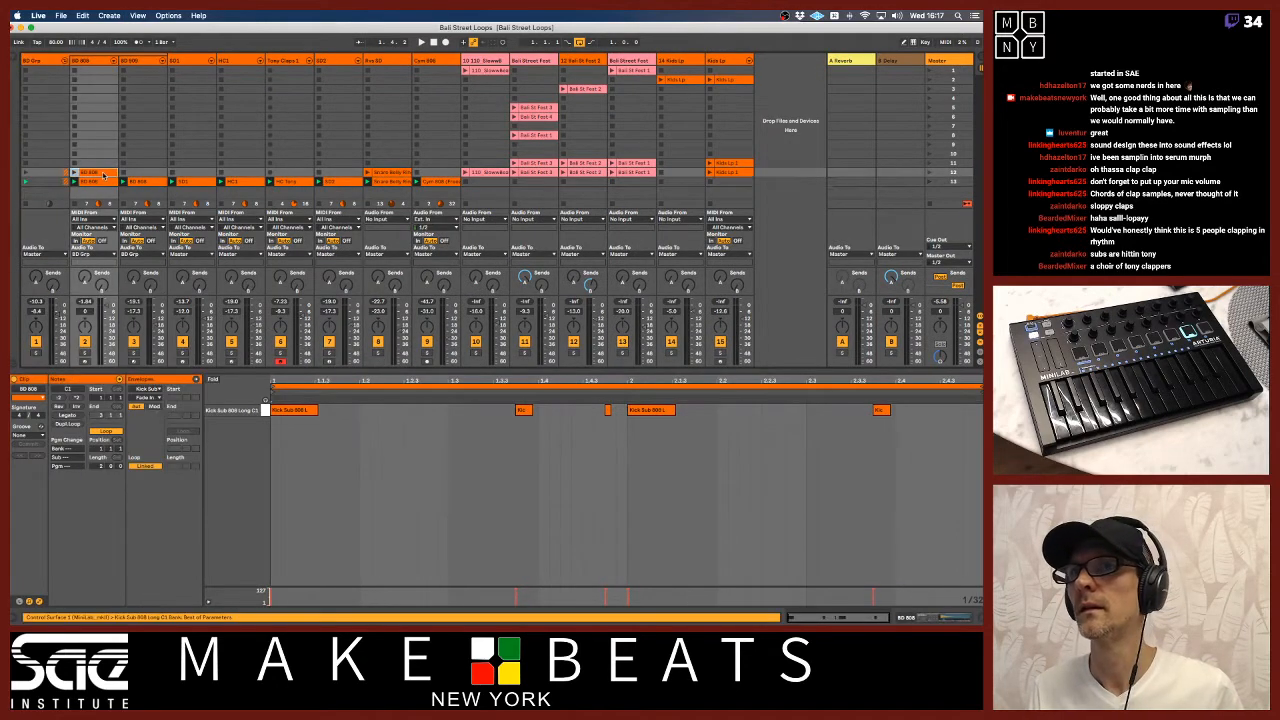
{"action": "left_click", "coordinate": [441, 182], "text": "shift"}
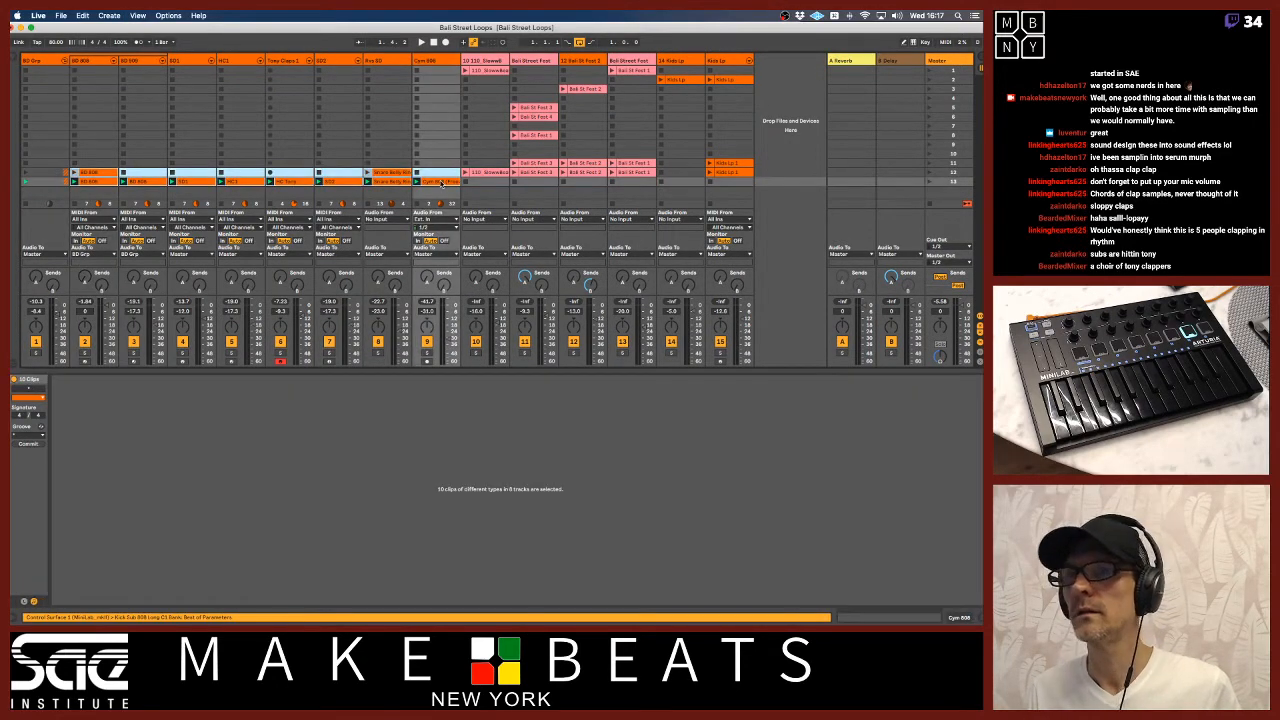
{"action": "left_click", "coordinate": [28, 436]}
{"action": "left_click", "coordinate": [32, 452]}
{"action": "key", "text": "space"}
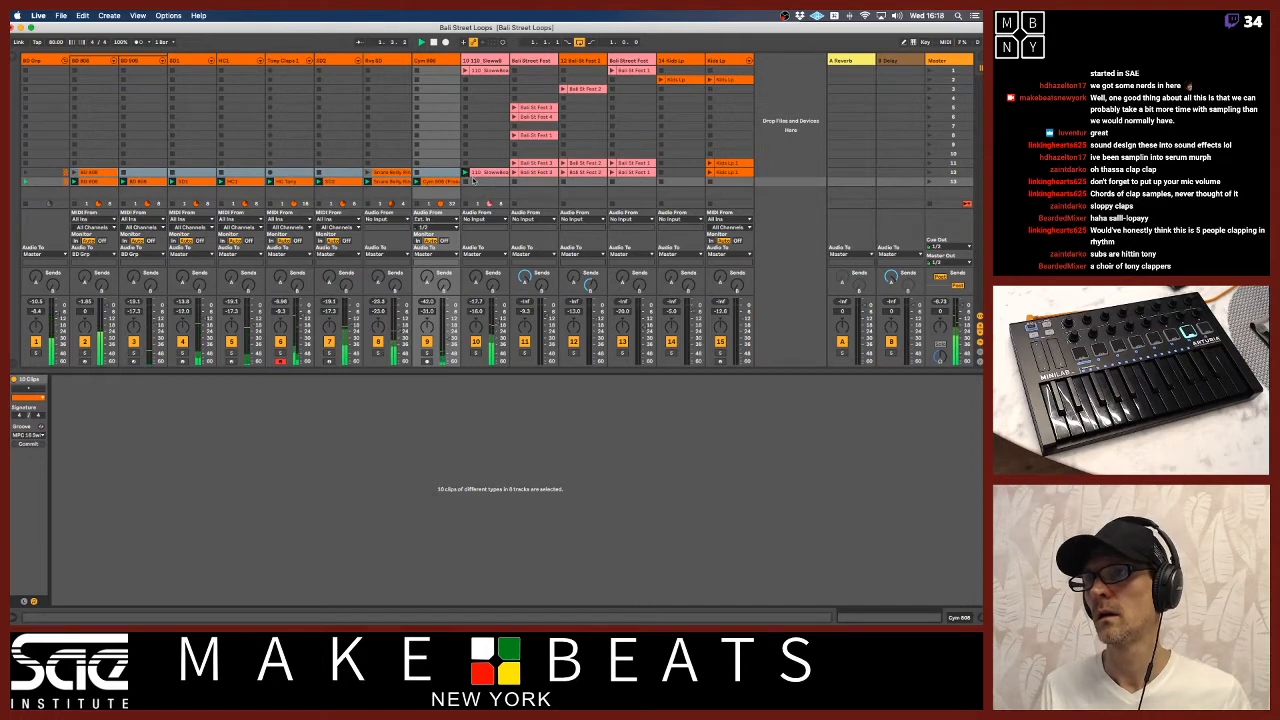
Quantize the whole 110 beat loop in scene 12 on track 10 and crop the clip to its loop
{"action": "left_click", "coordinate": [480, 173]}
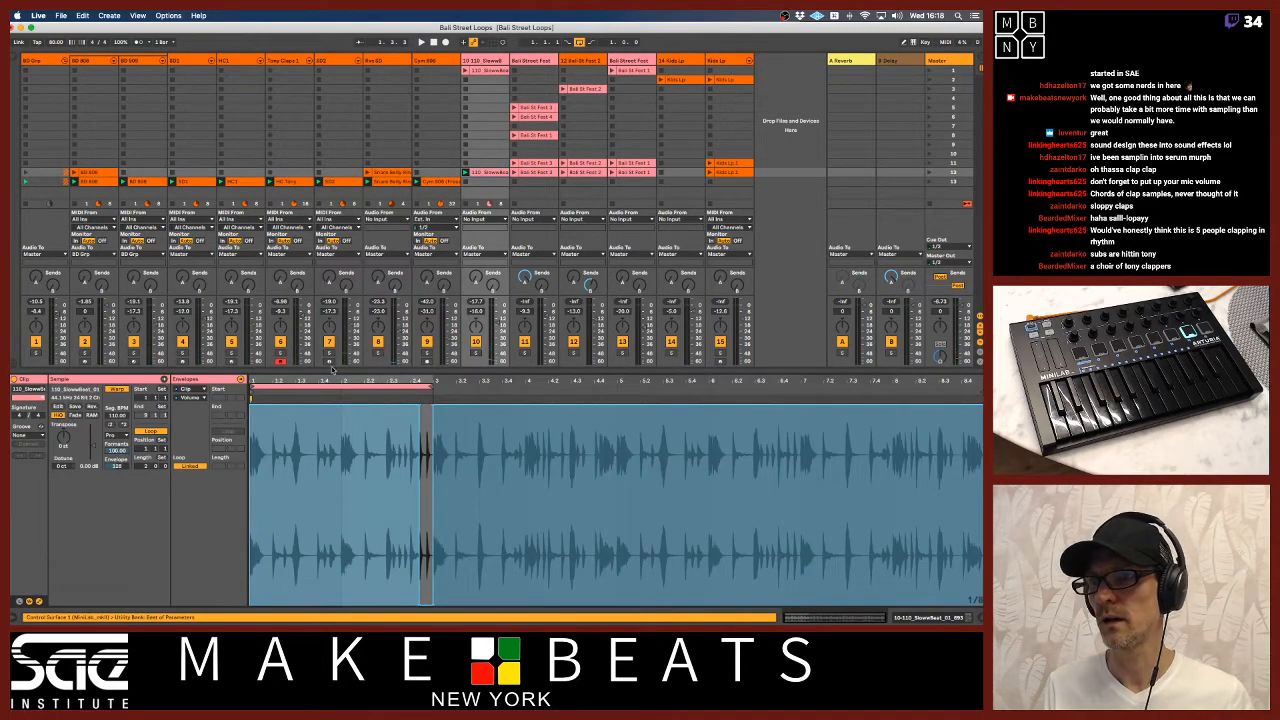
{"action": "left_click", "coordinate": [149, 381]}
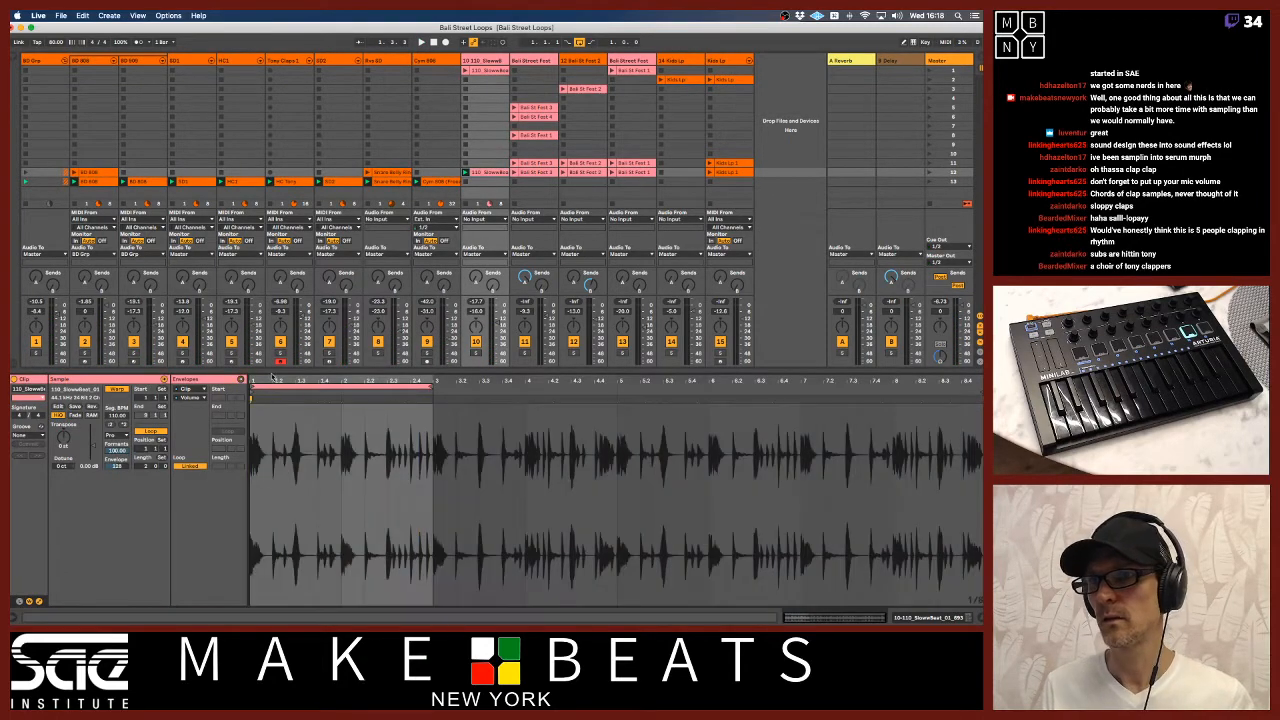
{"action": "mouse_move", "coordinate": [281, 380]}
{"action": "left_mouse_down"}
{"action": "mouse_move", "coordinate": [372, 450]}
{"action": "mouse_move", "coordinate": [364, 426]}
{"action": "left_mouse_up"}
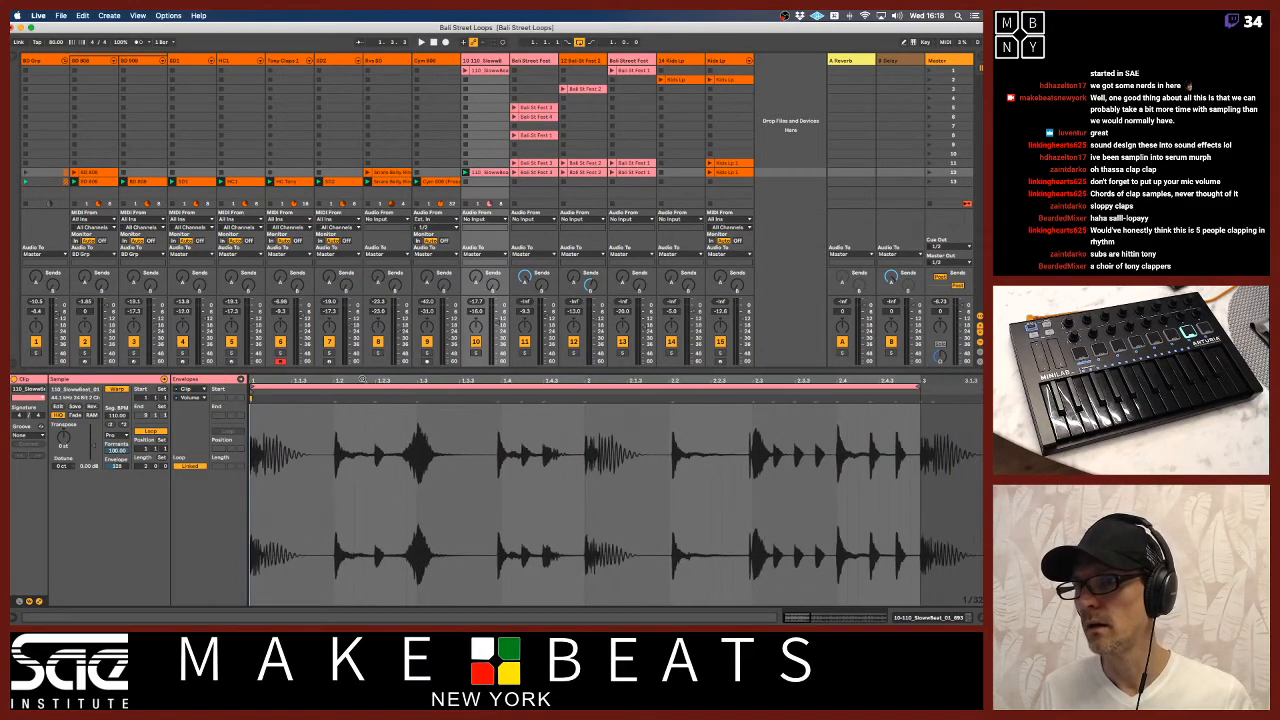
{"action": "key", "text": "super+a"}
{"action": "key", "text": "super+u"}
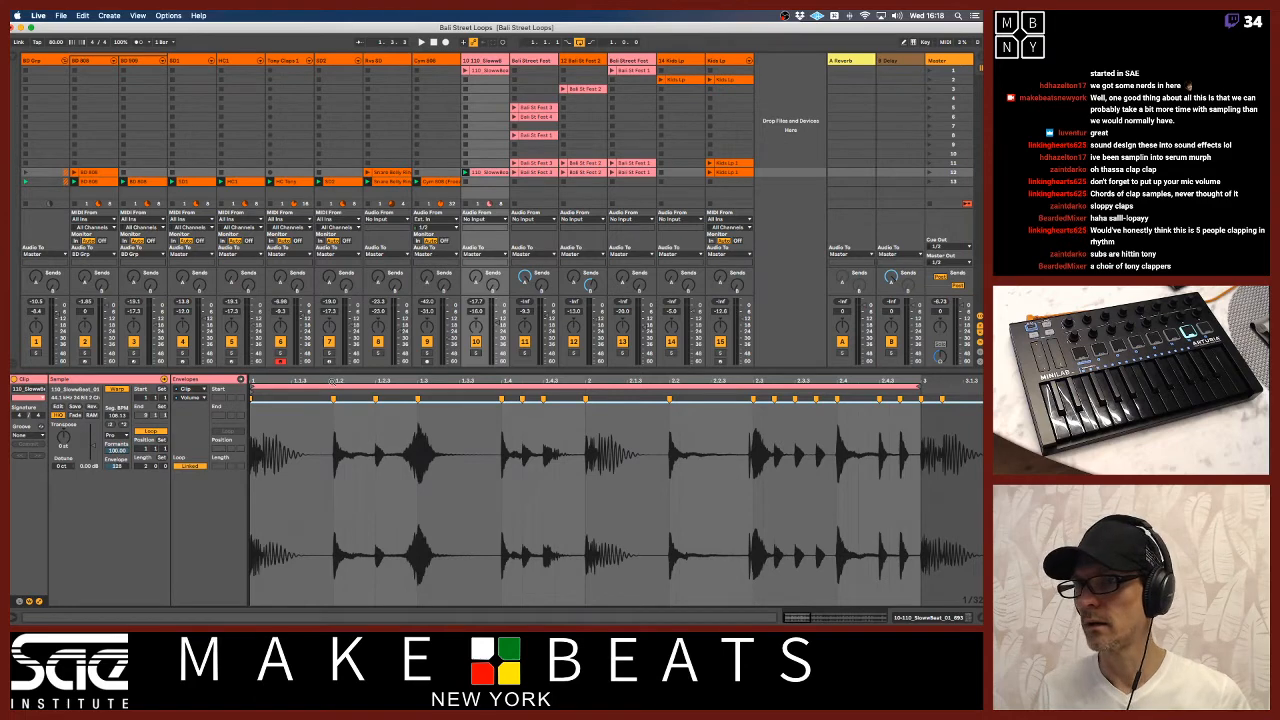
{"action": "mouse_move", "coordinate": [333, 381]}
{"action": "left_mouse_down"}
{"action": "mouse_move", "coordinate": [333, 420]}
{"action": "mouse_move", "coordinate": [333, 355]}
{"action": "mouse_move", "coordinate": [275, 425]}
{"action": "mouse_move", "coordinate": [275, 399]}
{"action": "left_mouse_up"}
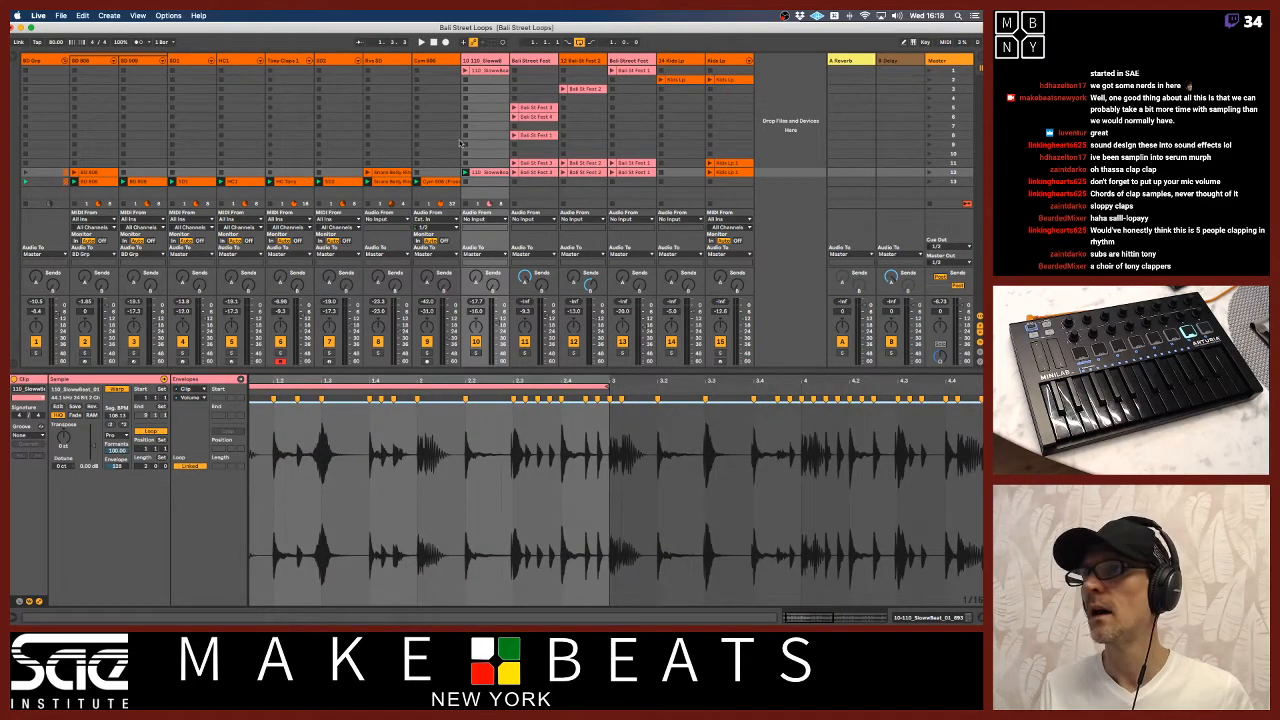
{"action": "right_click", "coordinate": [480, 173]}
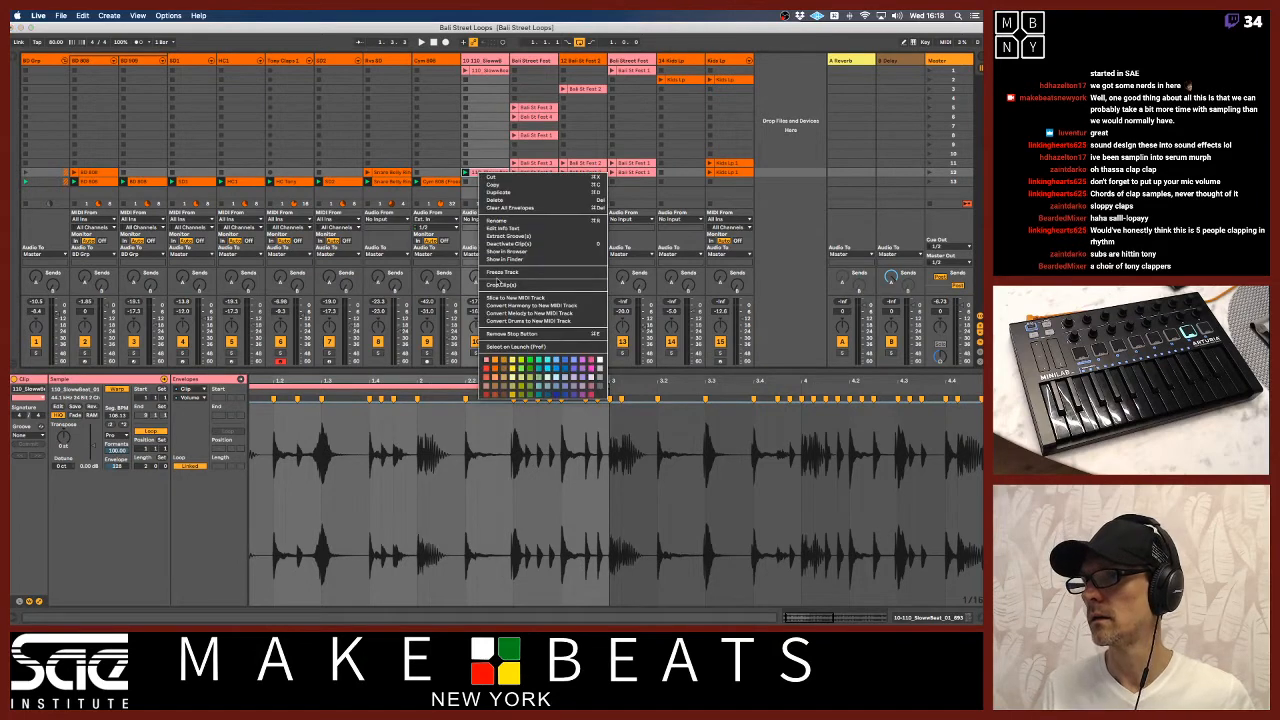
{"action": "left_click", "coordinate": [500, 285]}
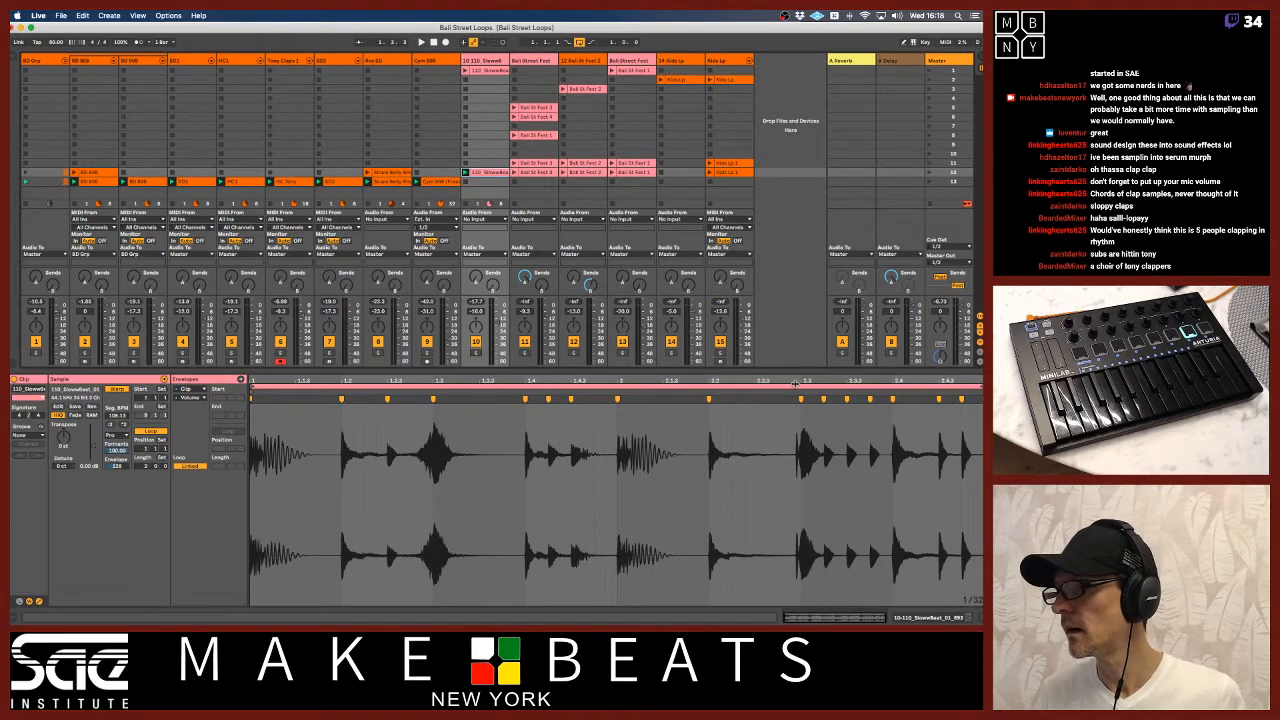
Add a warp marker on the early hit just before 2.3 in the 110 loop, move it closer to the beat, and audition it
{"action": "mouse_move", "coordinate": [797, 380]}
{"action": "left_mouse_down"}
{"action": "mouse_move", "coordinate": [791, 366]}
{"action": "mouse_move", "coordinate": [734, 399]}
{"action": "left_mouse_up"}
{"action": "double_click", "coordinate": [794, 454]}
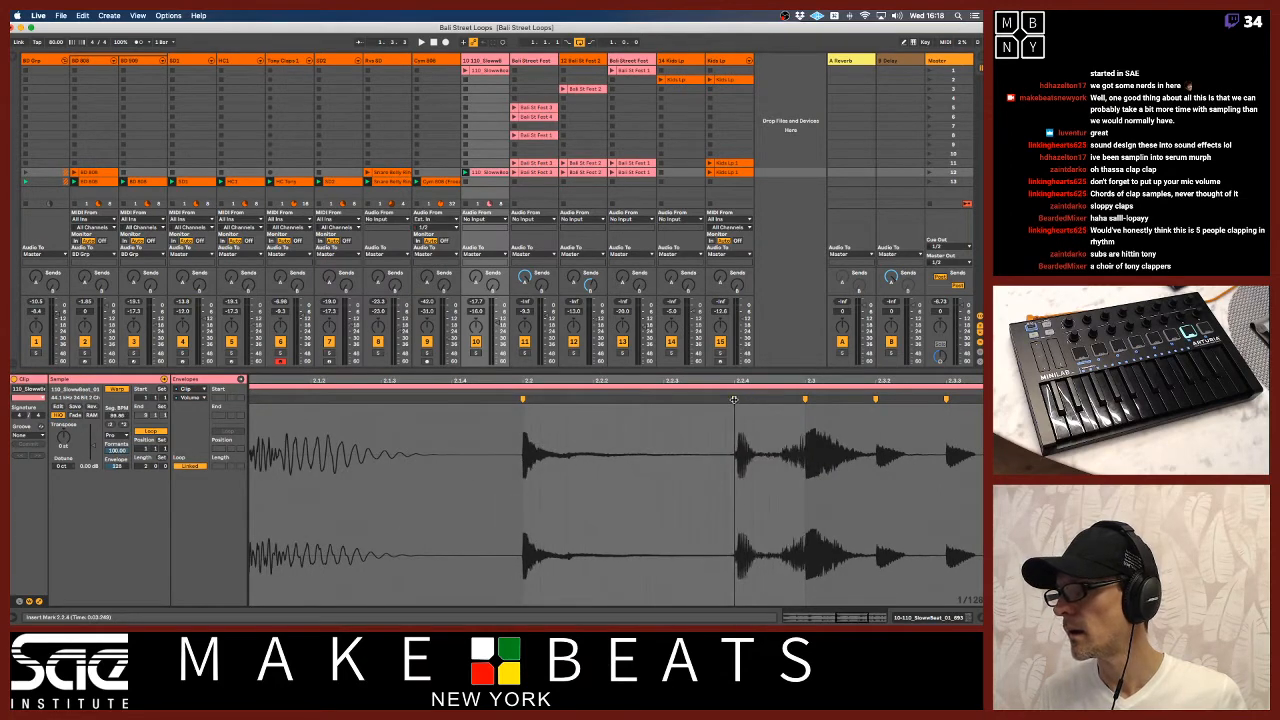
{"action": "key", "text": "space"}
{"action": "key", "text": "super+z"}
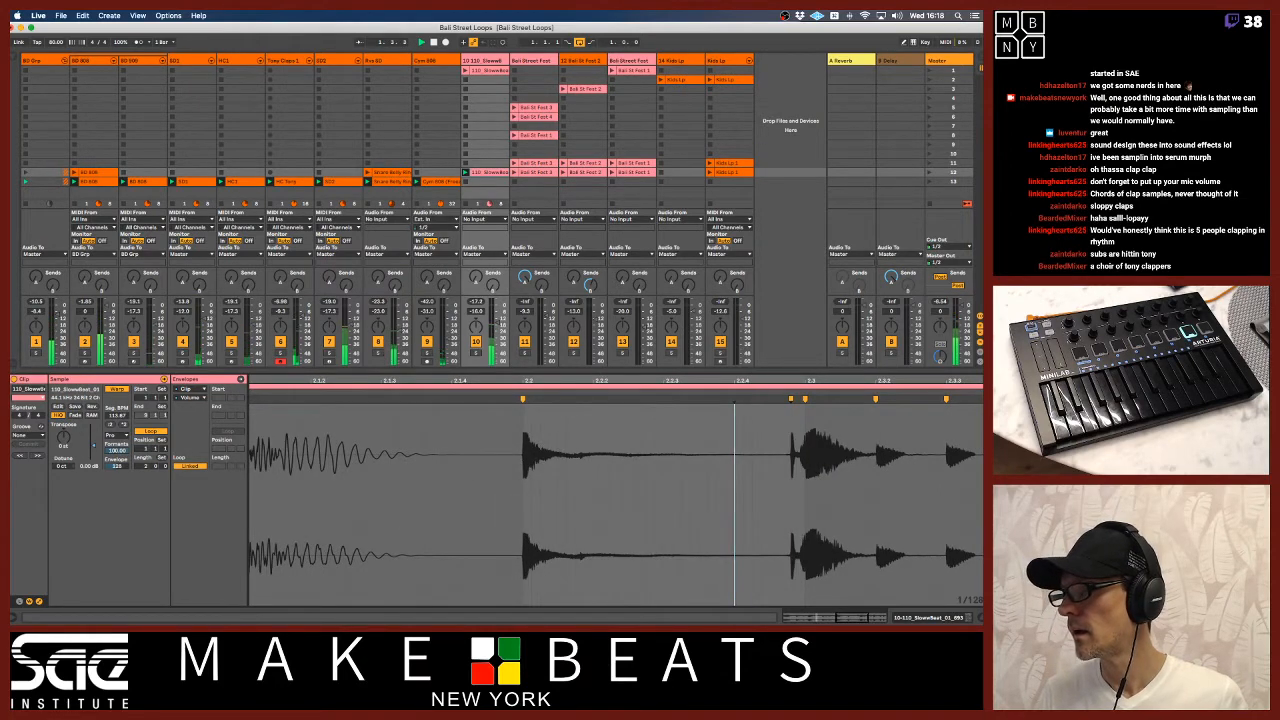
{"action": "left_click_drag", "start_coordinate": [785, 377], "coordinate": [795, 340]}
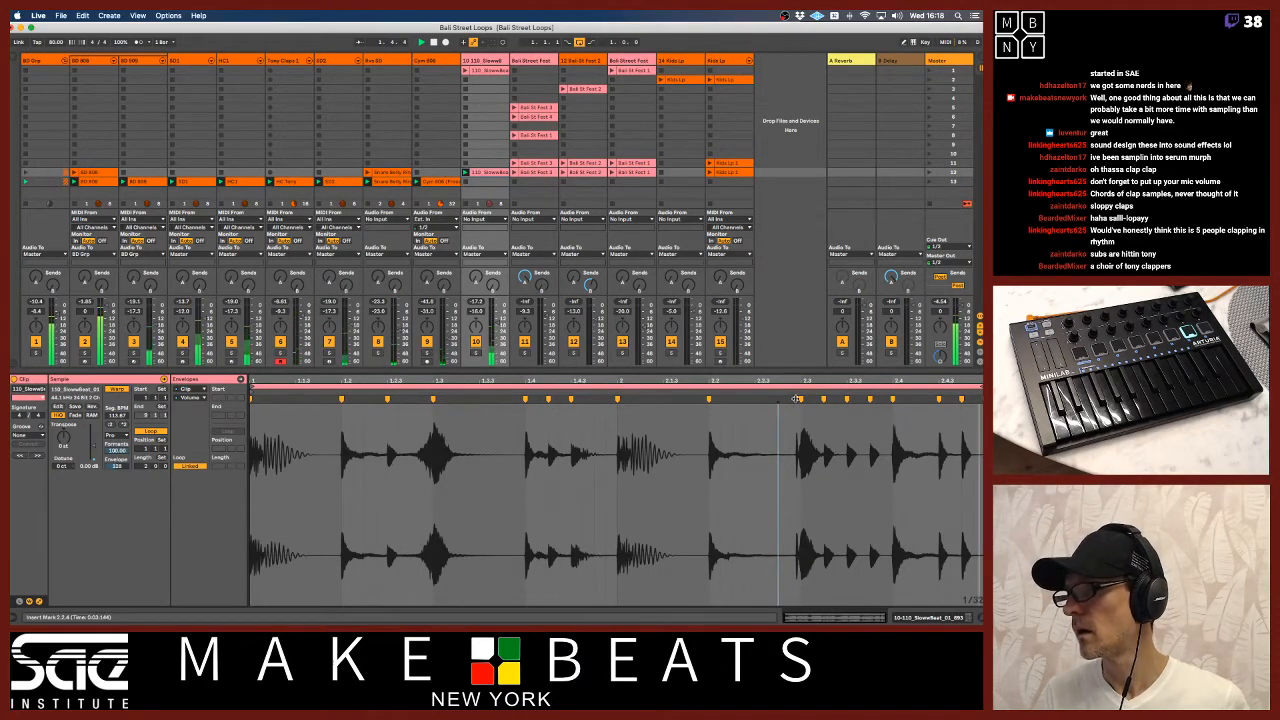
{"action": "left_click", "coordinate": [795, 403]}
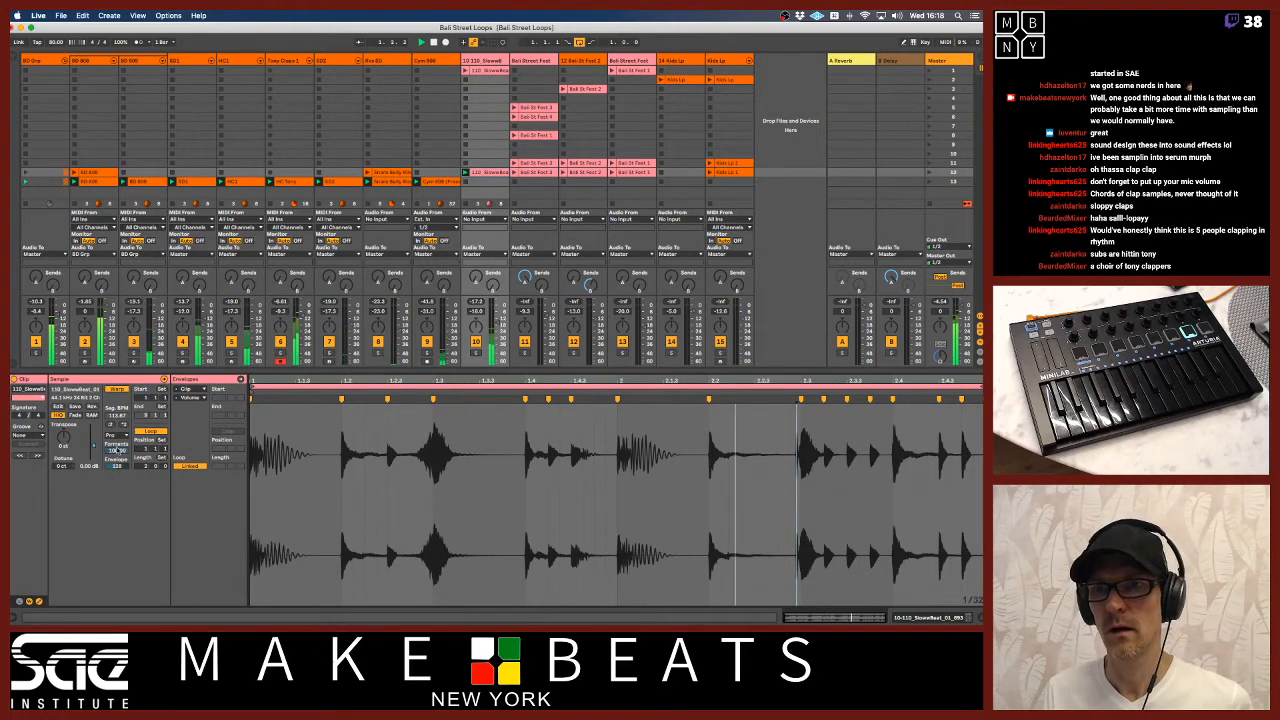
Assign the MPC 16 Swing-57 groove to the 110 beat loop and lower its track volume to -22.4 dB
{"action": "left_click", "coordinate": [30, 435]}
{"action": "left_click", "coordinate": [34, 450]}
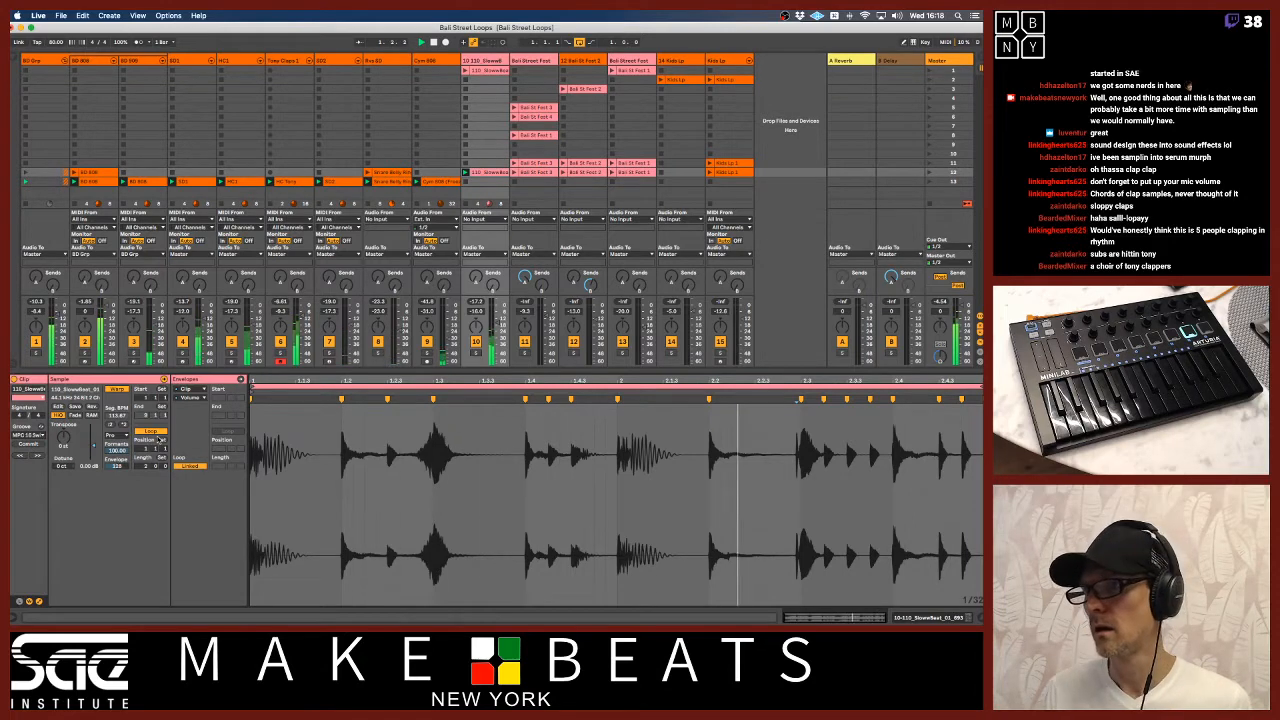
{"action": "left_click", "coordinate": [496, 325]}
{"action": "left_click_drag", "start_coordinate": [498, 330], "coordinate": [501, 332]}
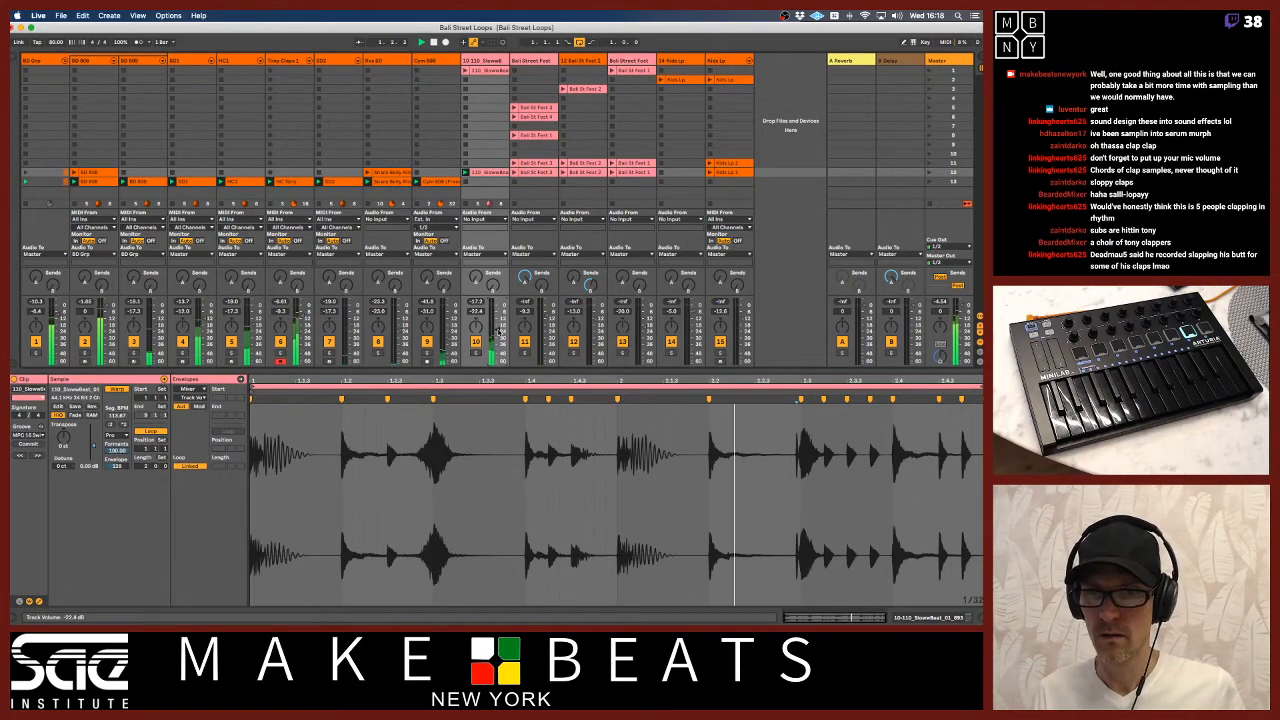
Launch the Bali St Fest 3 and Bali St Fest 2 clips in scene 12, and move the Bali St Fest 2 track directly after the 110 loop's track
{"action": "left_click", "coordinate": [533, 173]}
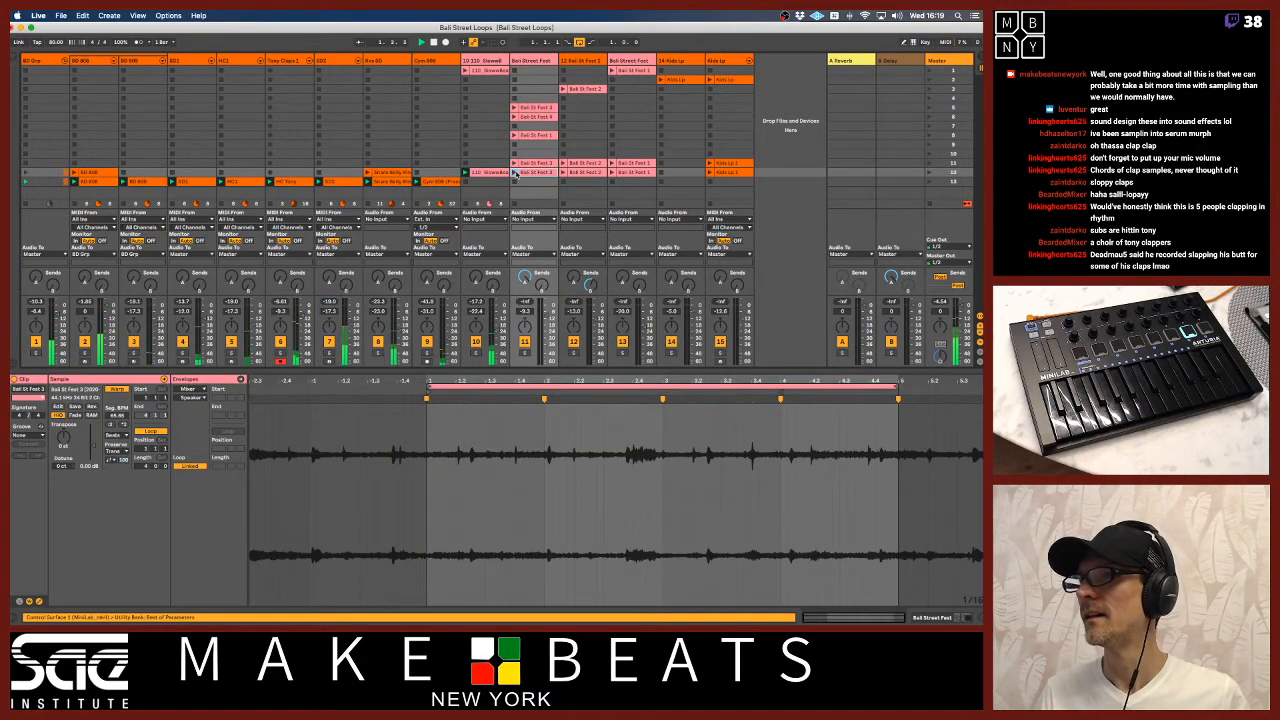
{"action": "left_click", "coordinate": [514, 173]}
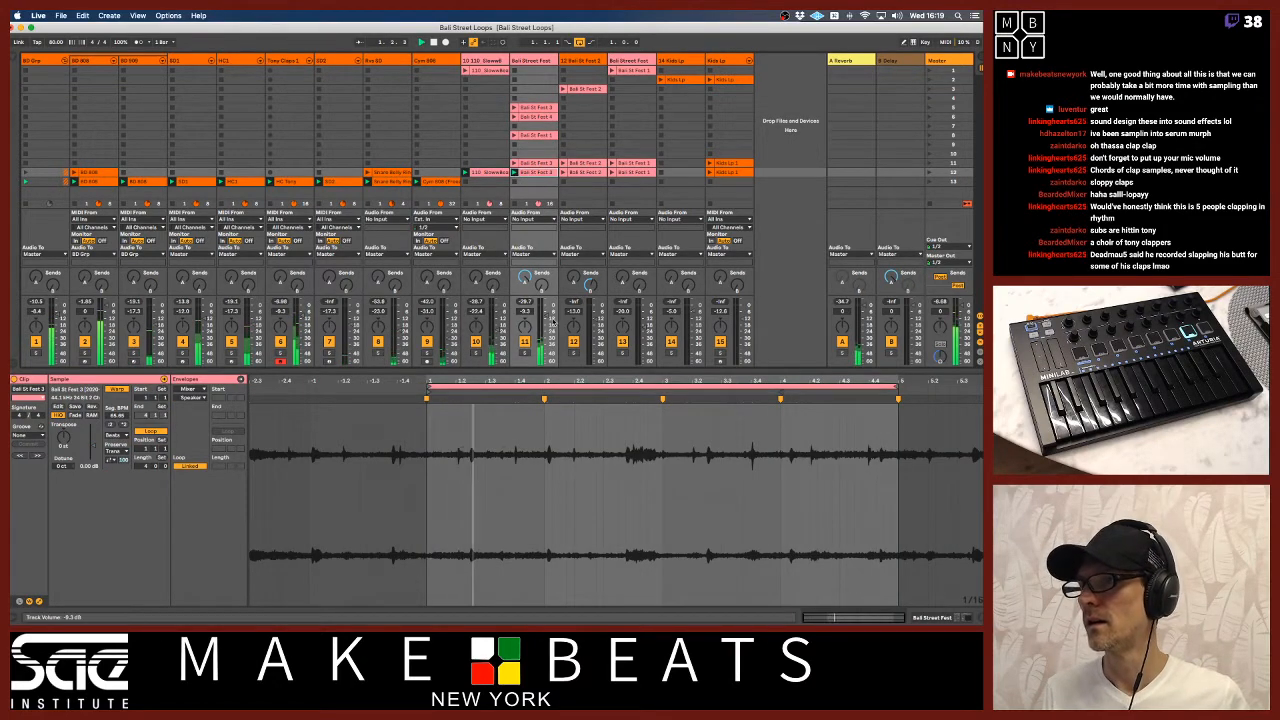
{"action": "left_click", "coordinate": [563, 173]}
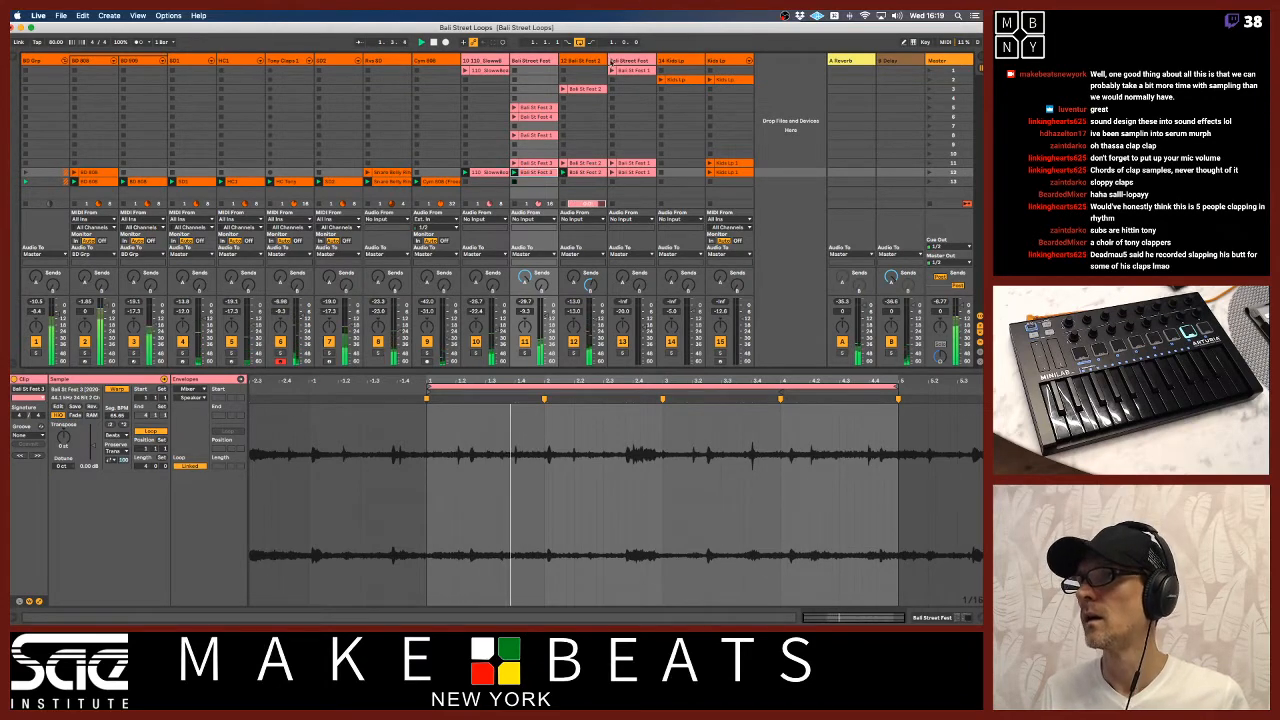
{"action": "left_click_drag", "start_coordinate": [589, 61], "coordinate": [522, 61]}
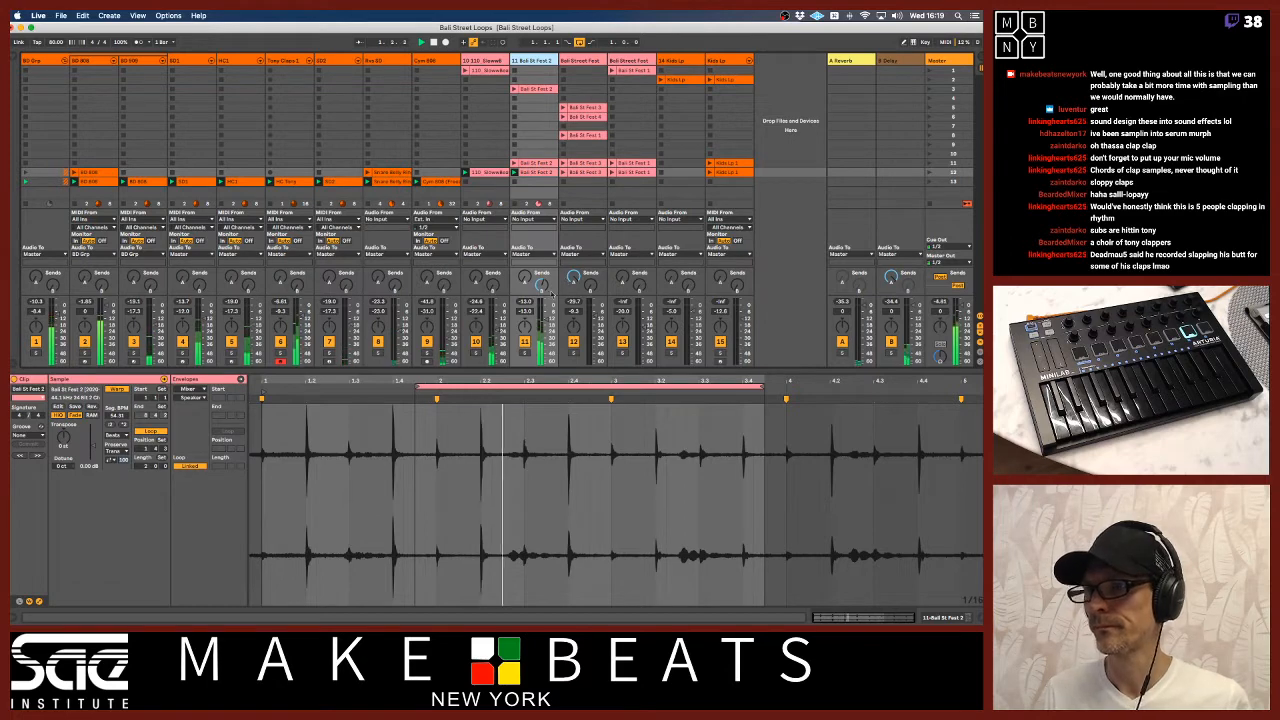
Show the Delay device on return B and offset its left delay time
{"action": "double_click", "coordinate": [890, 61]}
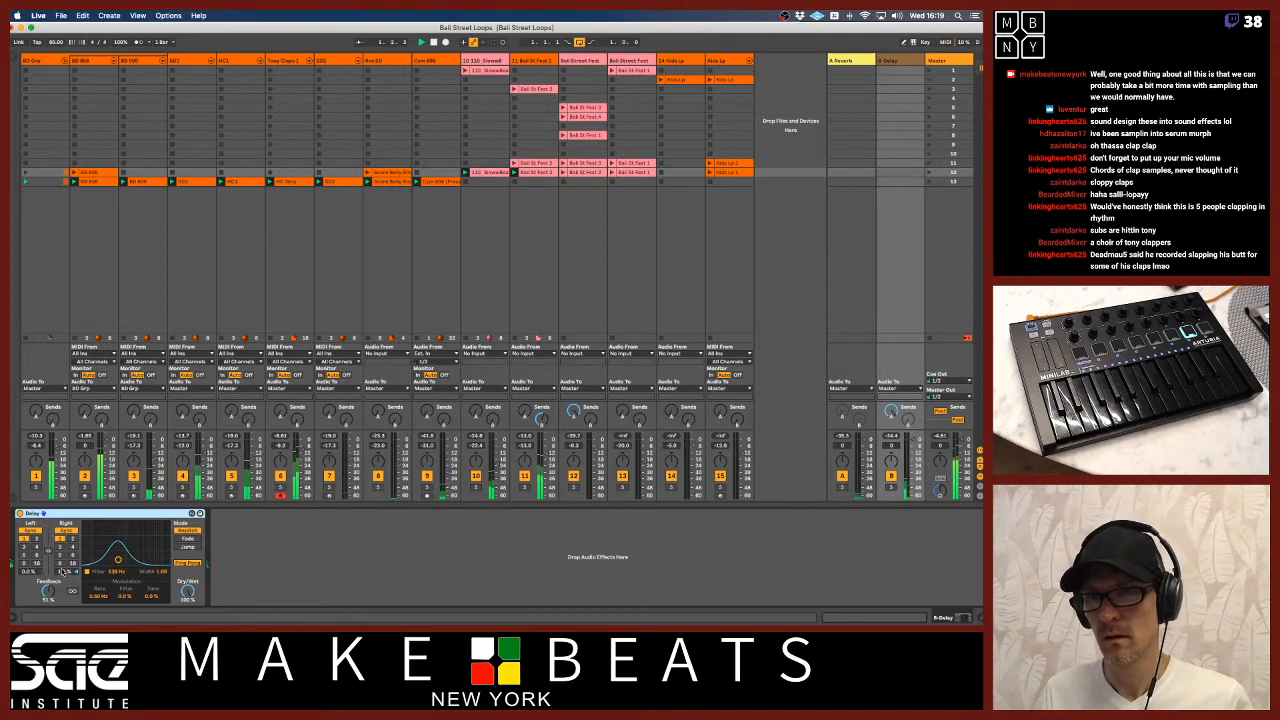
{"action": "left_click_drag", "start_coordinate": [30, 573], "coordinate": [30, 568]}
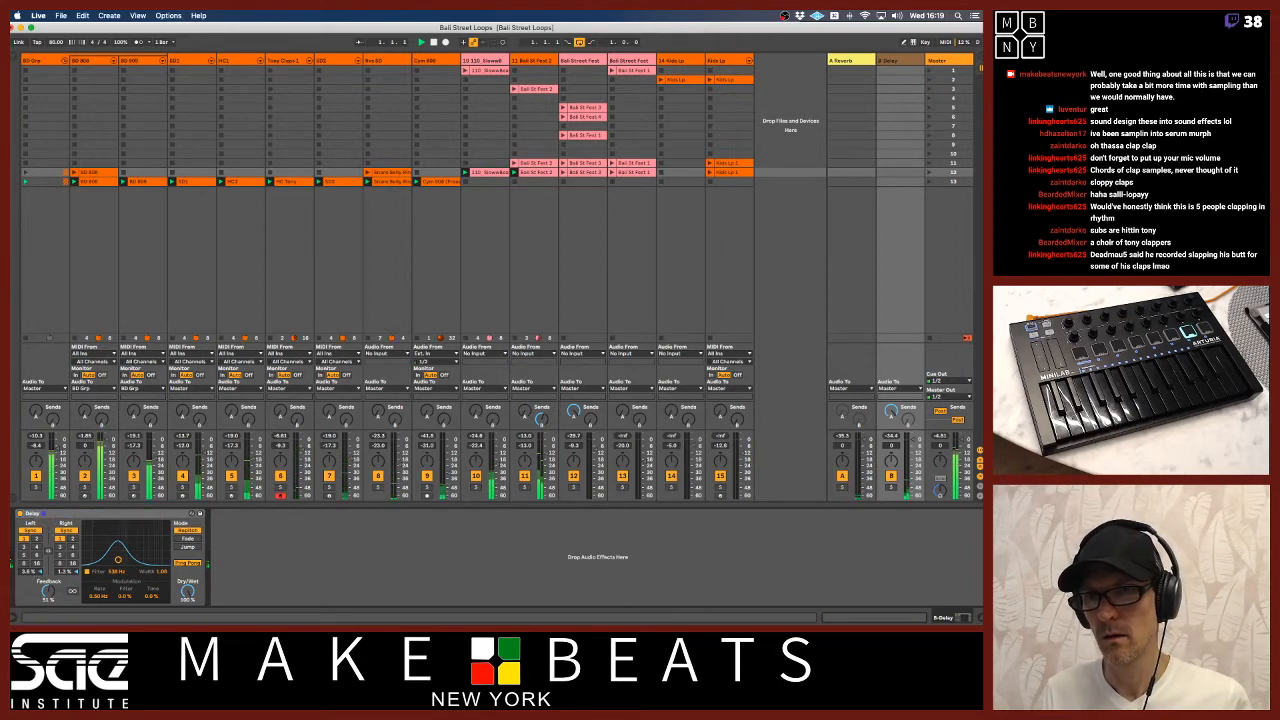
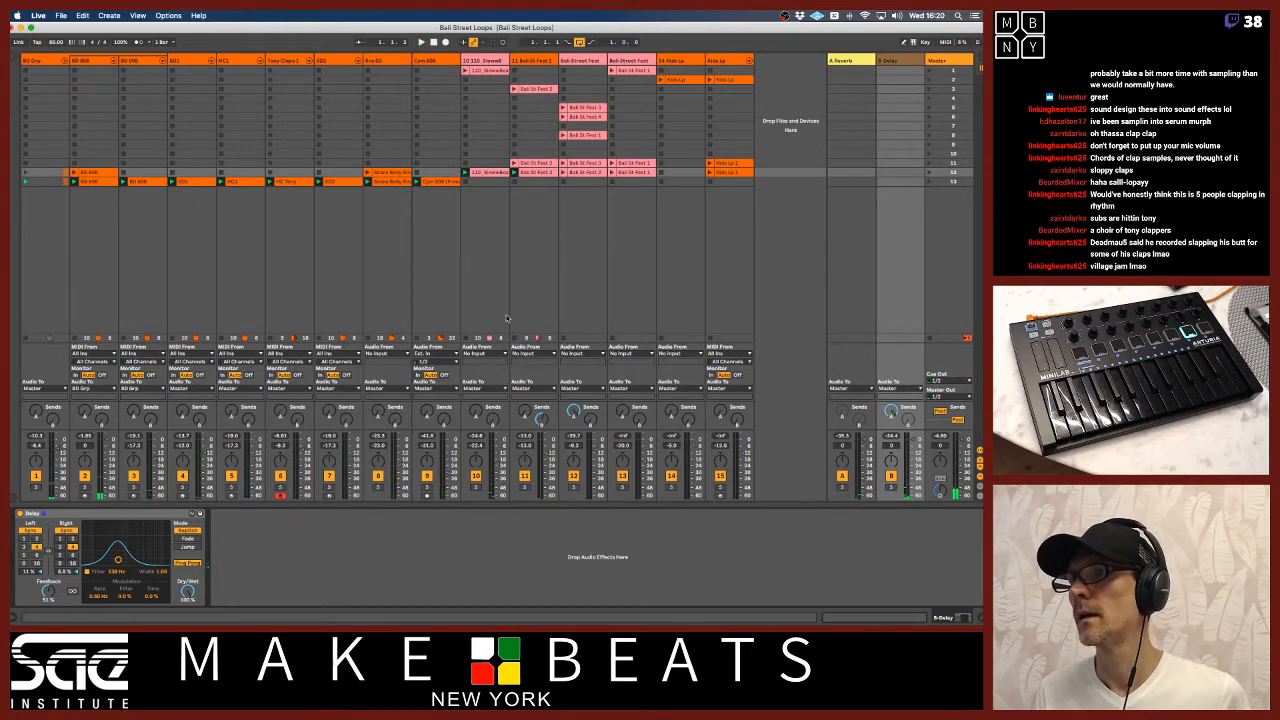
Capture the playing drum, 110 loop and Bali St Fest 2 clips into a new scene after scene 13 and play it
{"action": "left_click", "coordinate": [503, 174]}
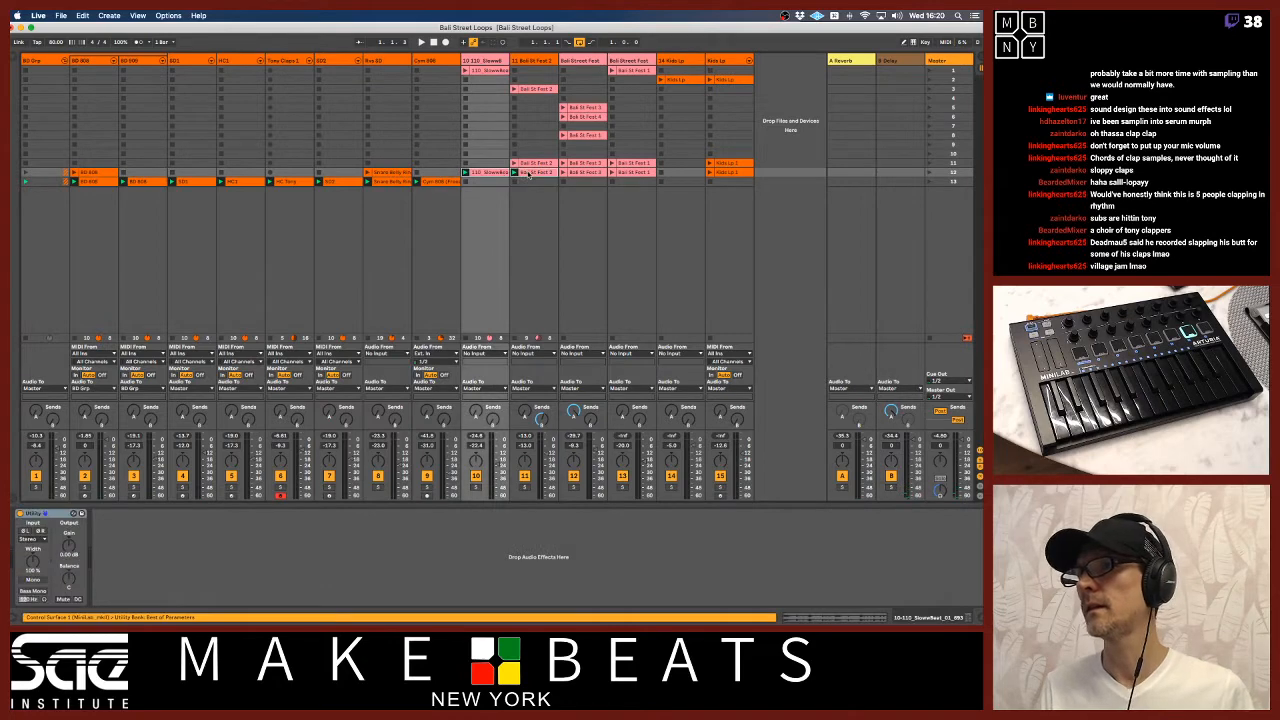
{"action": "left_click", "coordinate": [529, 174]}
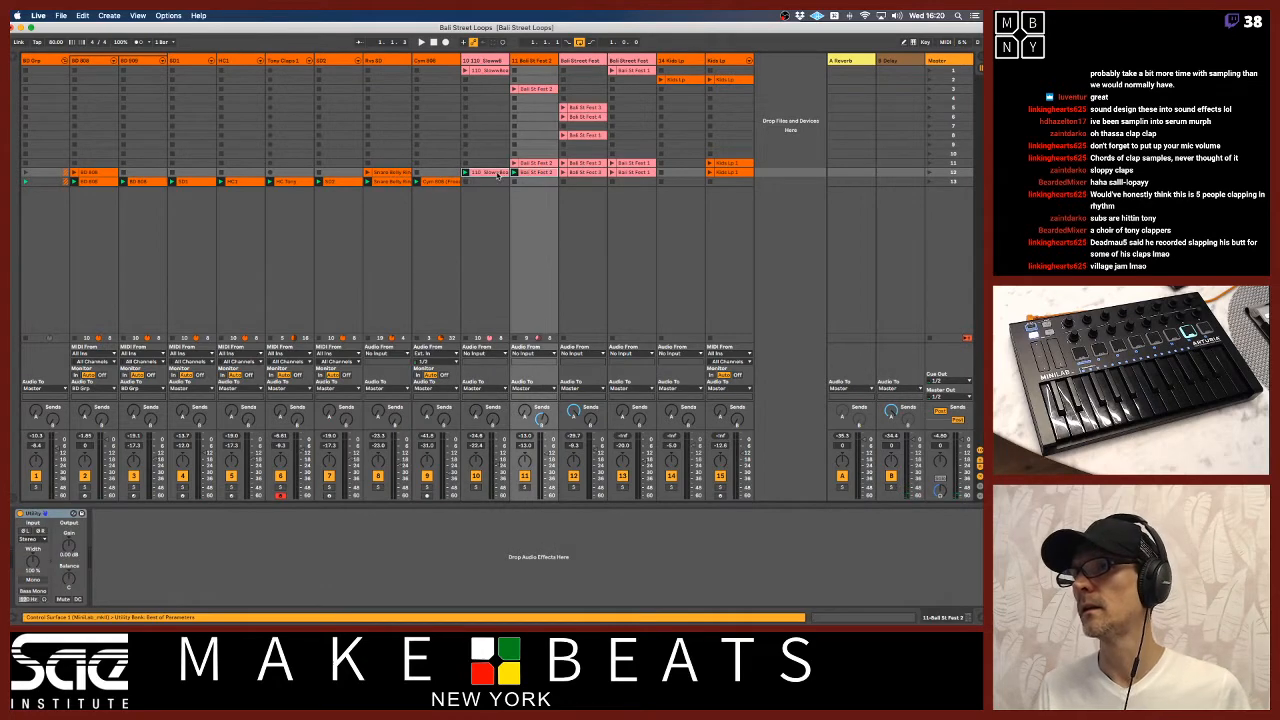
{"action": "left_click", "coordinate": [944, 181]}
{"action": "key", "text": "super+d"}
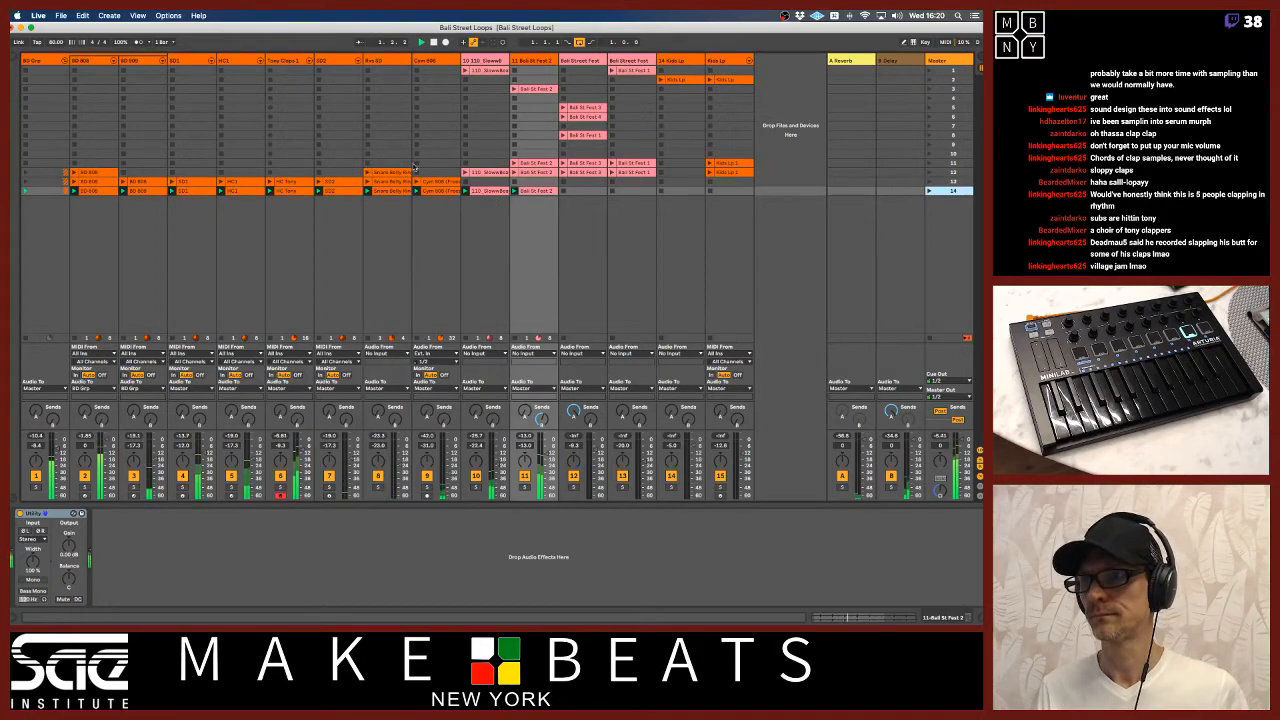
Check the devices on the snare, cymbal and Kids Lp tracks, and arm the sliced Kids Lp track to audition its slices
{"action": "left_click", "coordinate": [340, 60]}
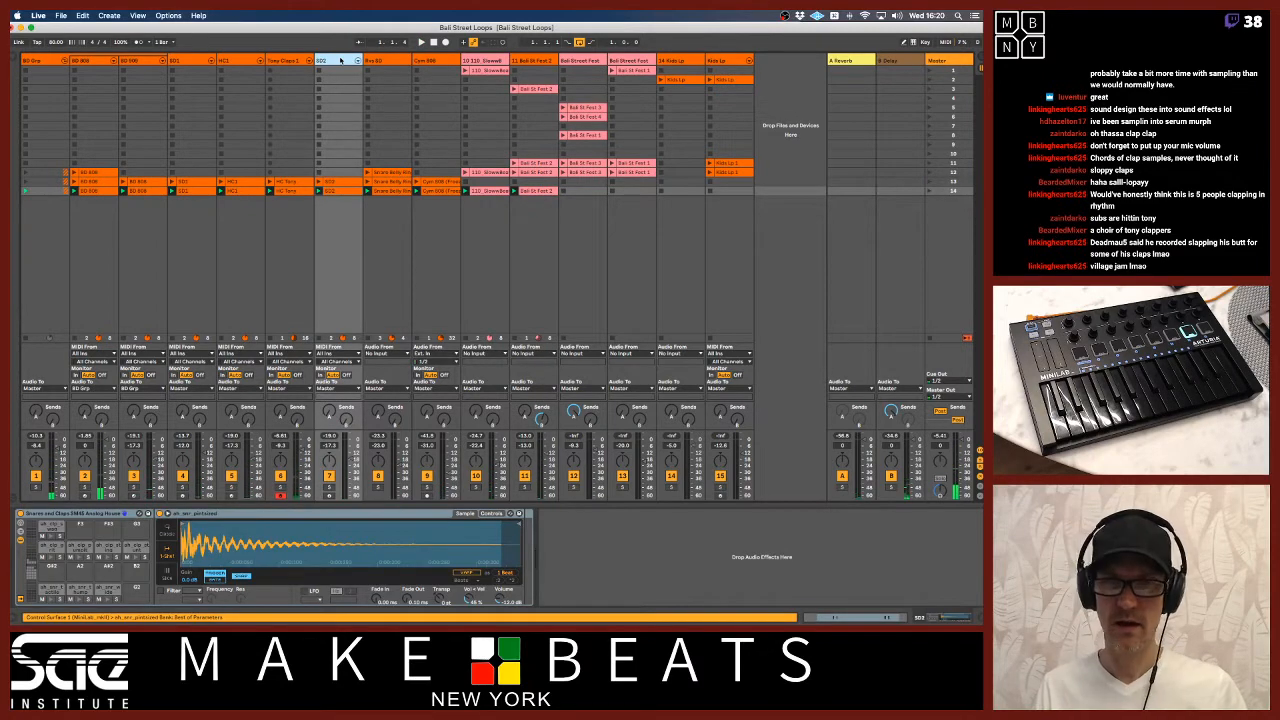
{"action": "left_click", "coordinate": [400, 60]}
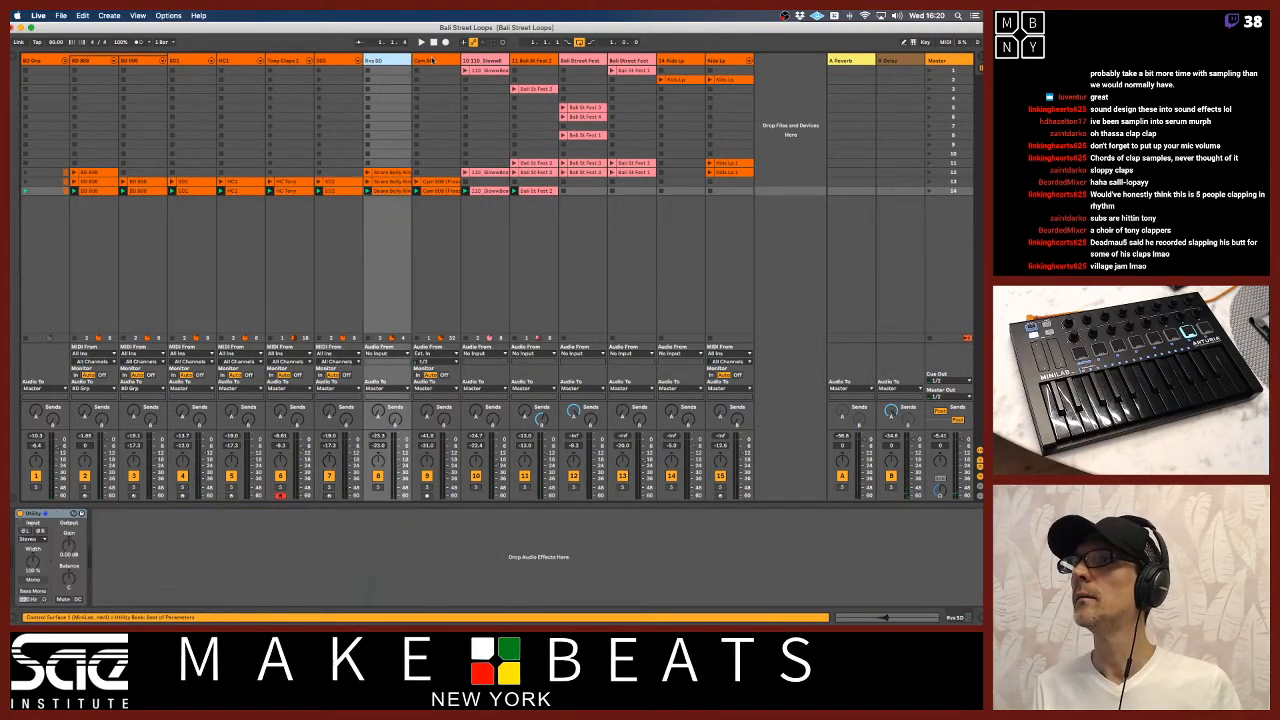
{"action": "left_click", "coordinate": [434, 60]}
{"action": "left_click", "coordinate": [680, 60]}
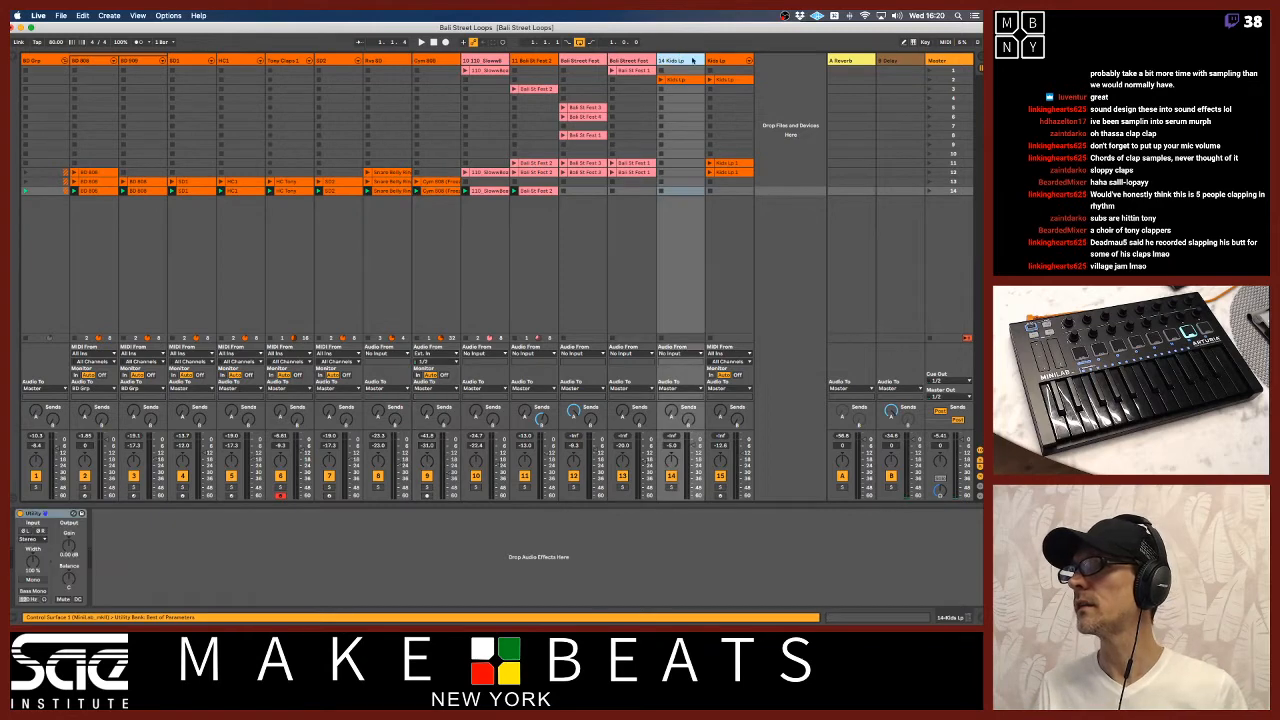
{"action": "left_click", "coordinate": [725, 60]}
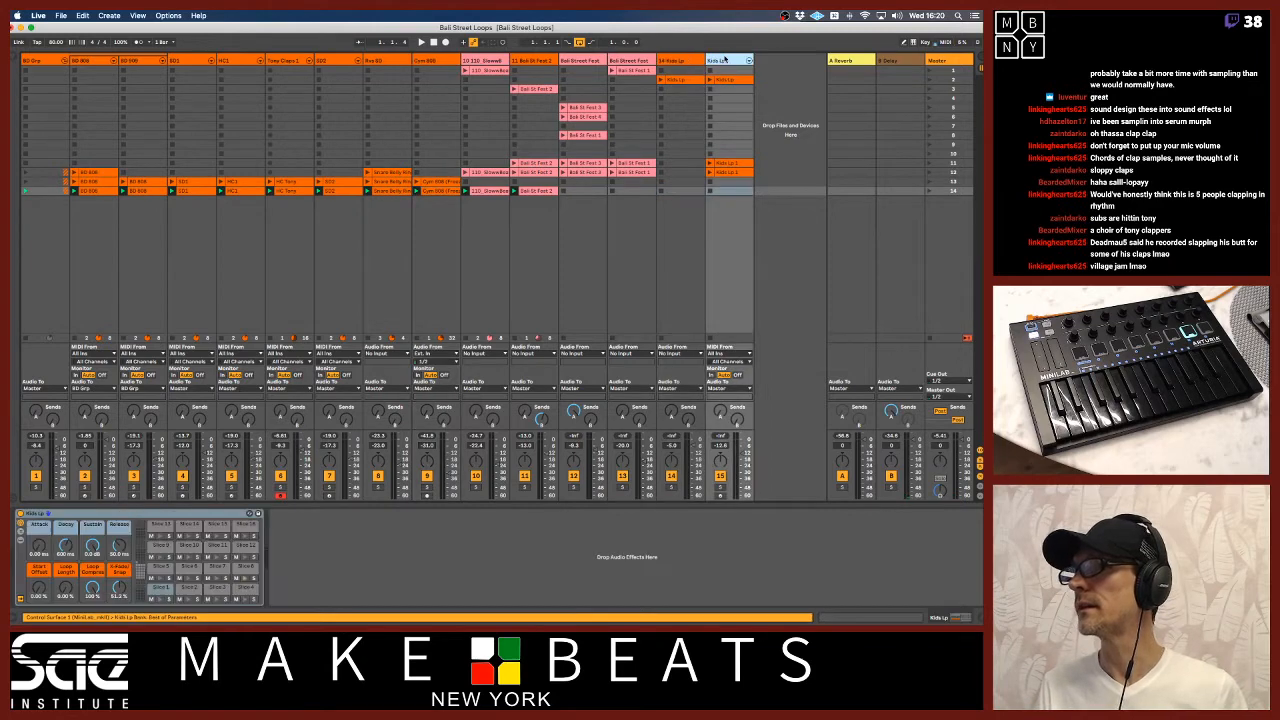
{"action": "left_click", "coordinate": [720, 495]}
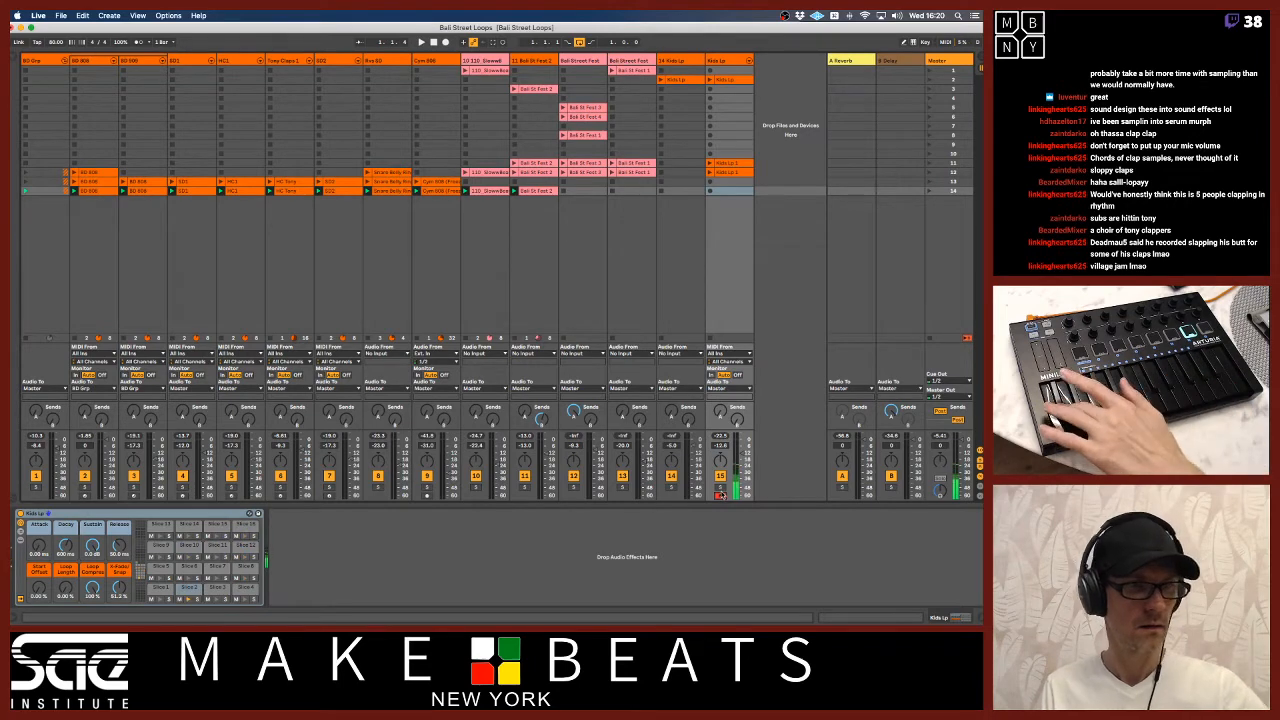
Inspect the Bali St Fest clips' waveforms and copy the long scene 8 Bali St Fest 1 recording onto a new track after Kids Lp
{"action": "left_click", "coordinate": [590, 176]}
{"action": "double_click", "coordinate": [590, 176]}
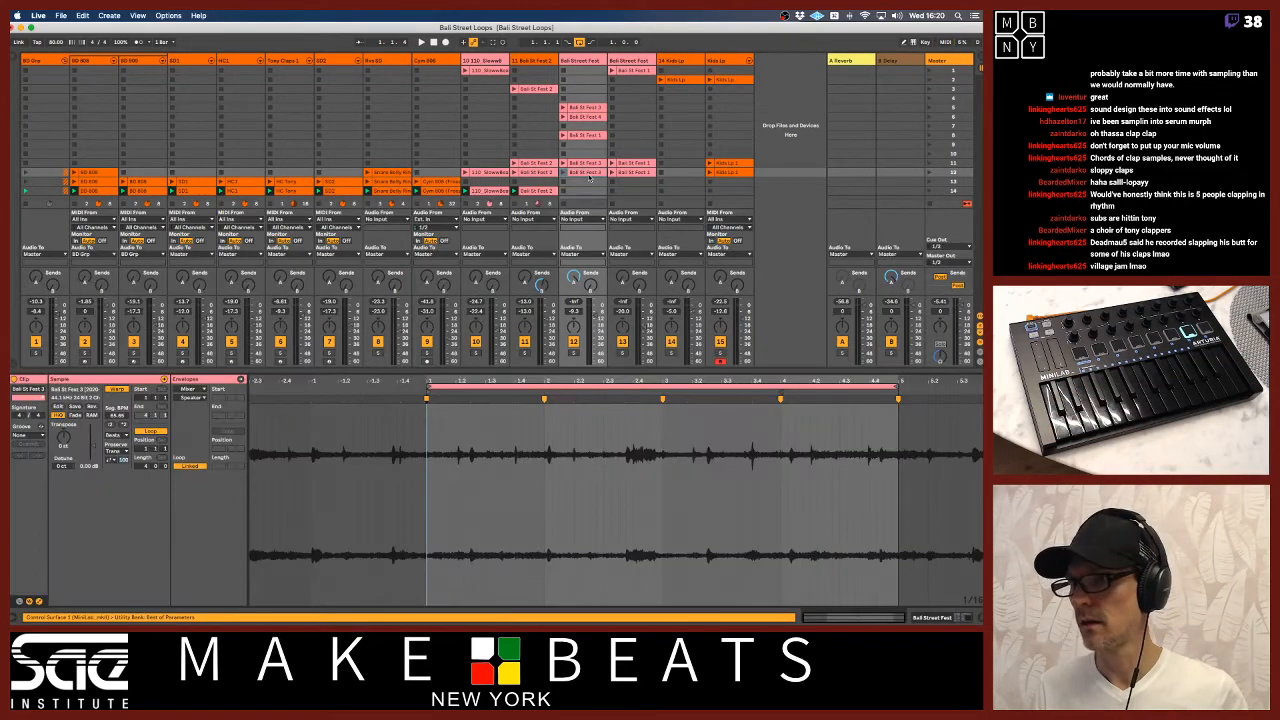
{"action": "left_click", "coordinate": [622, 174]}
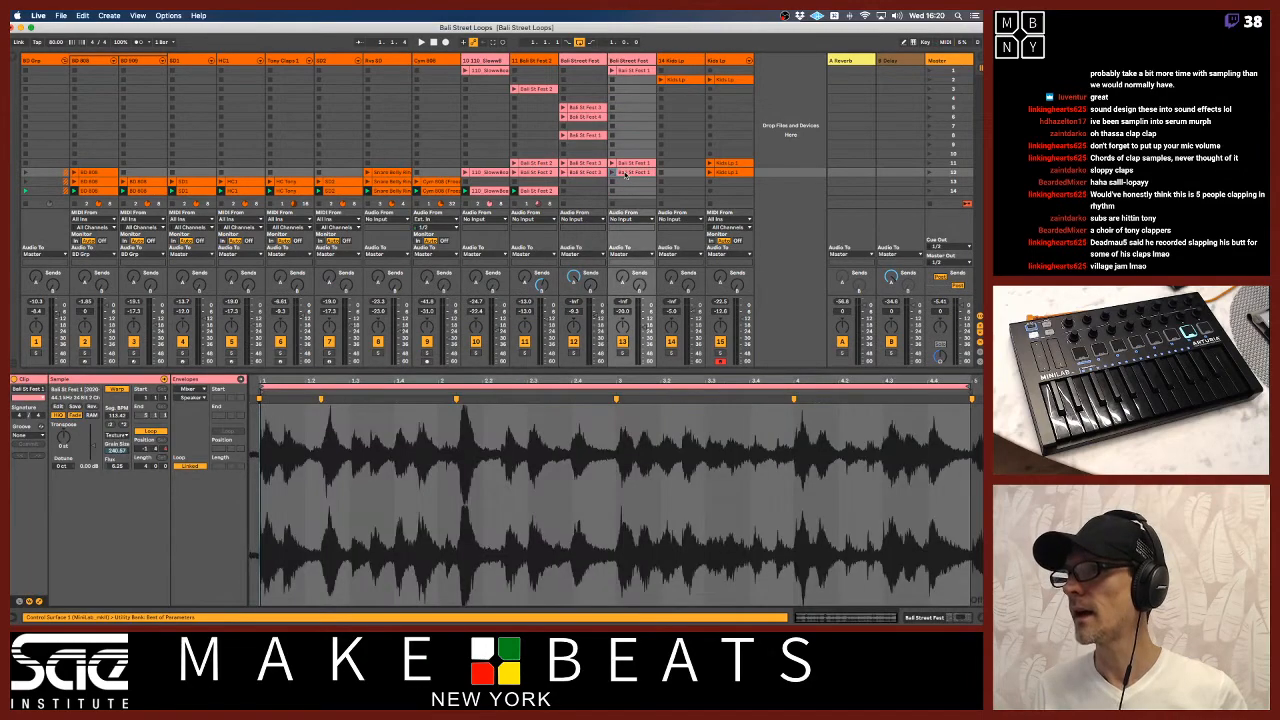
{"action": "left_click", "coordinate": [588, 135]}
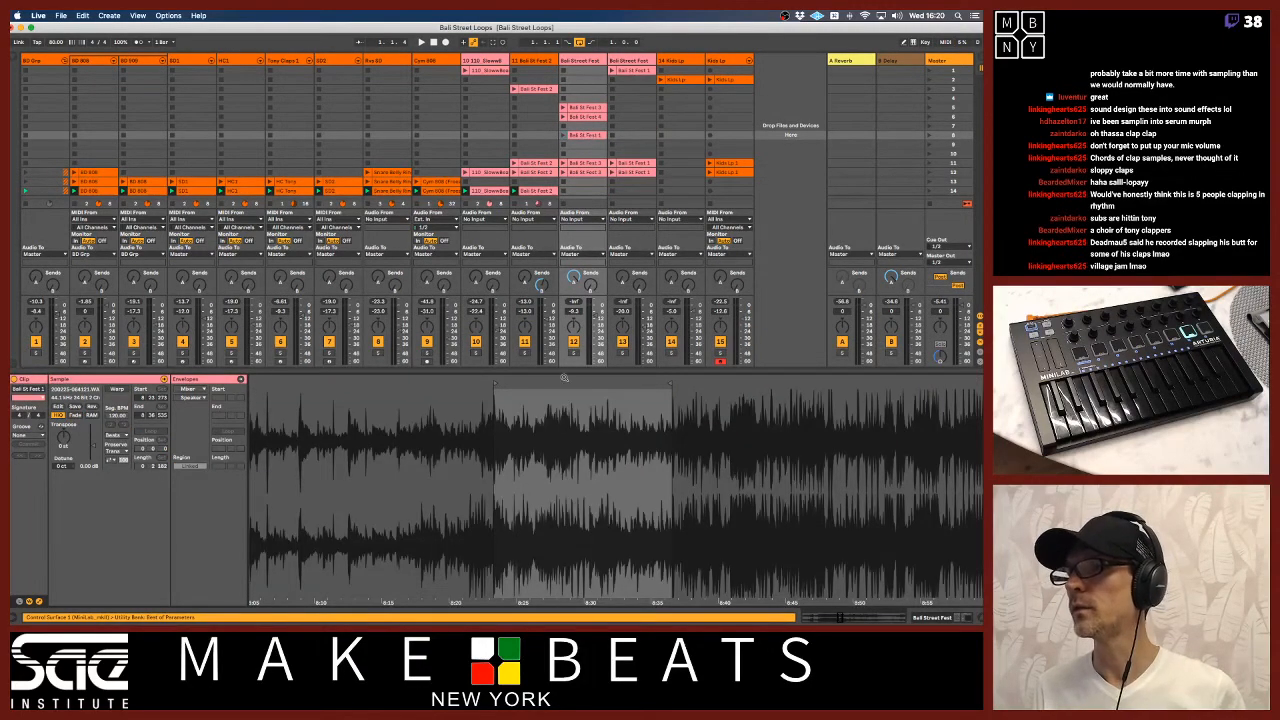
{"action": "left_click_drag", "start_coordinate": [564, 378], "coordinate": [516, 383]}
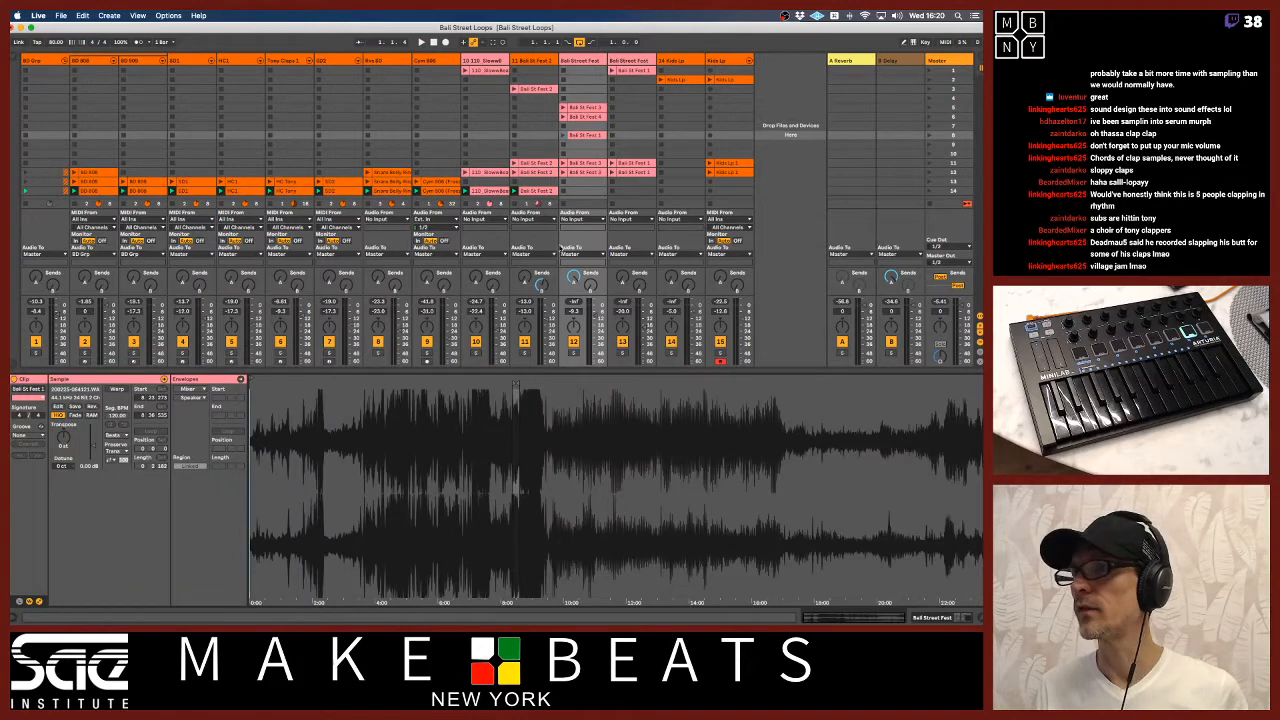
{"action": "left_click_drag", "start_coordinate": [583, 136], "coordinate": [772, 140]}
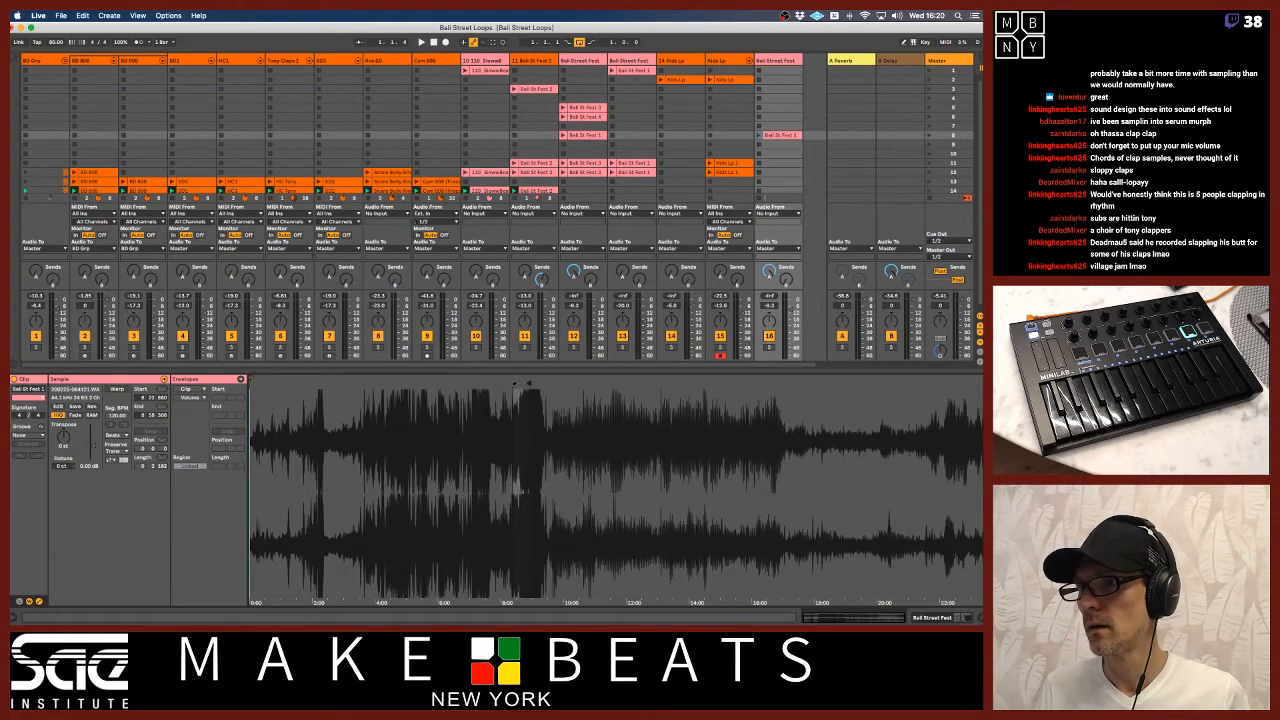
Move the copied clip's start to about 3:30 and audition it soloed at -21.4 dB with the reverb send off
{"action": "mouse_move", "coordinate": [516, 383]}
{"action": "left_mouse_down"}
{"action": "mouse_move", "coordinate": [326, 384]}
{"action": "mouse_move", "coordinate": [364, 389]}
{"action": "left_mouse_up"}
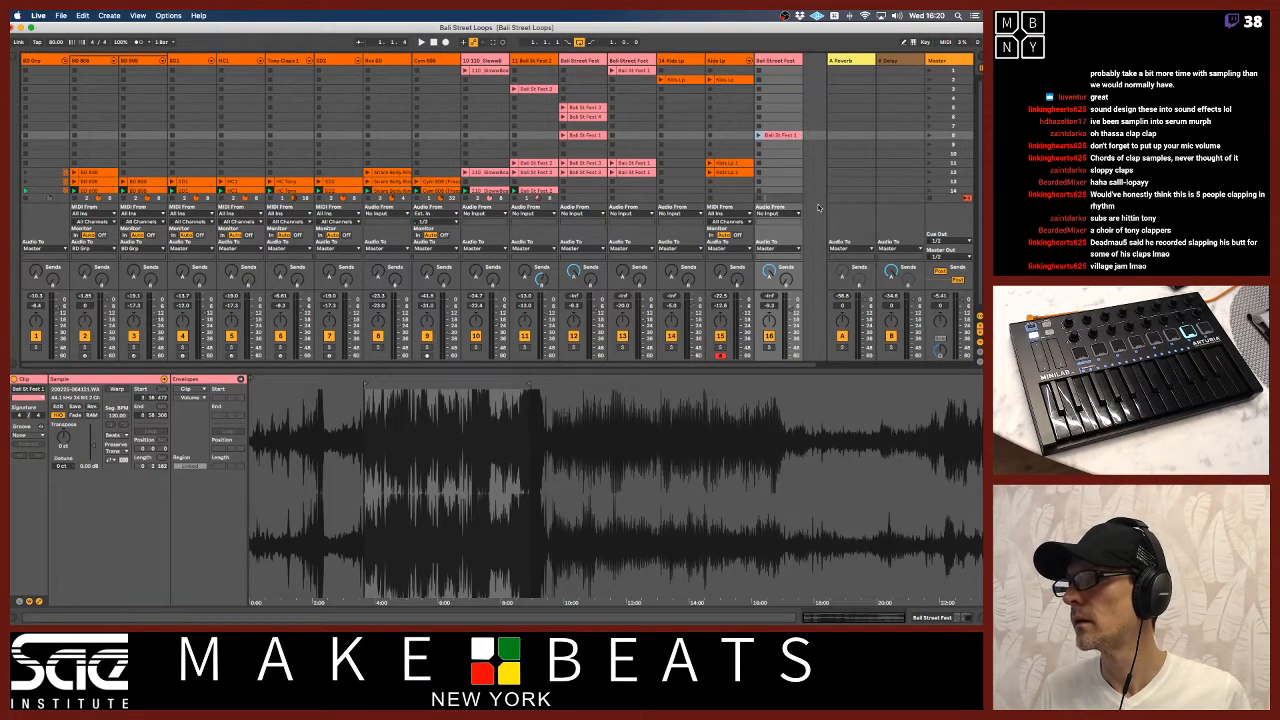
{"action": "left_click", "coordinate": [768, 347]}
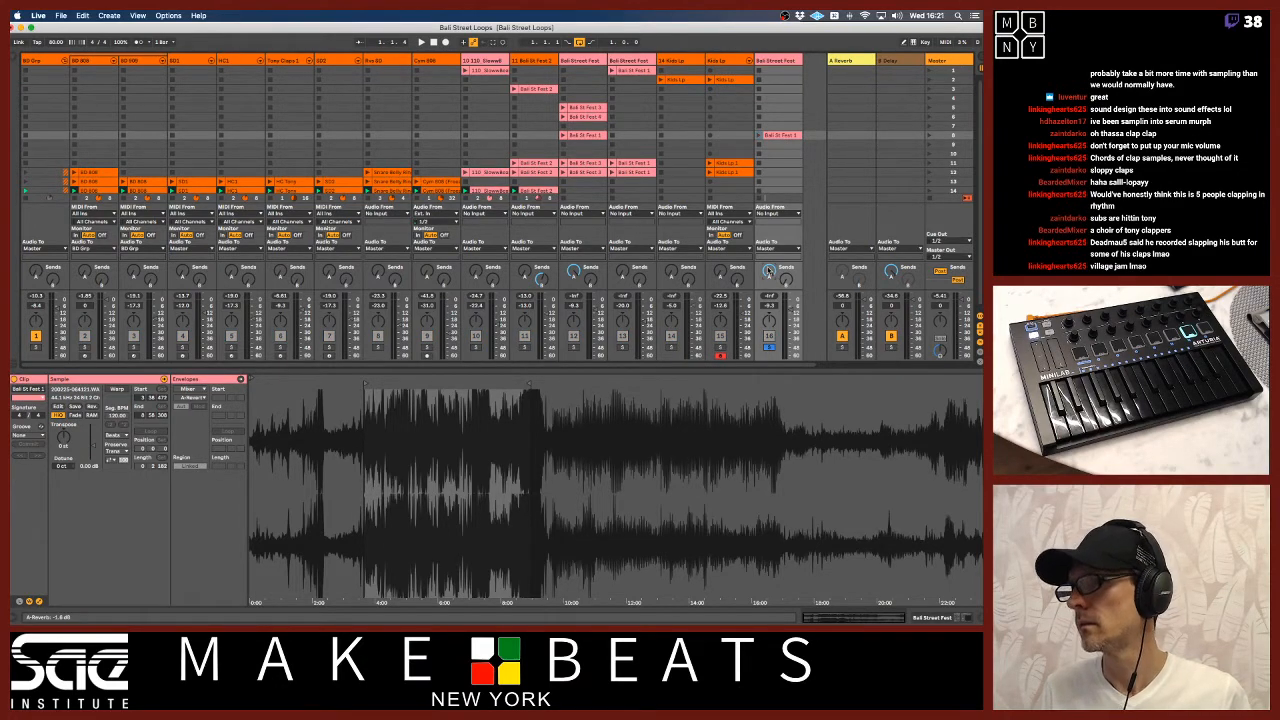
{"action": "left_click", "coordinate": [769, 136]}
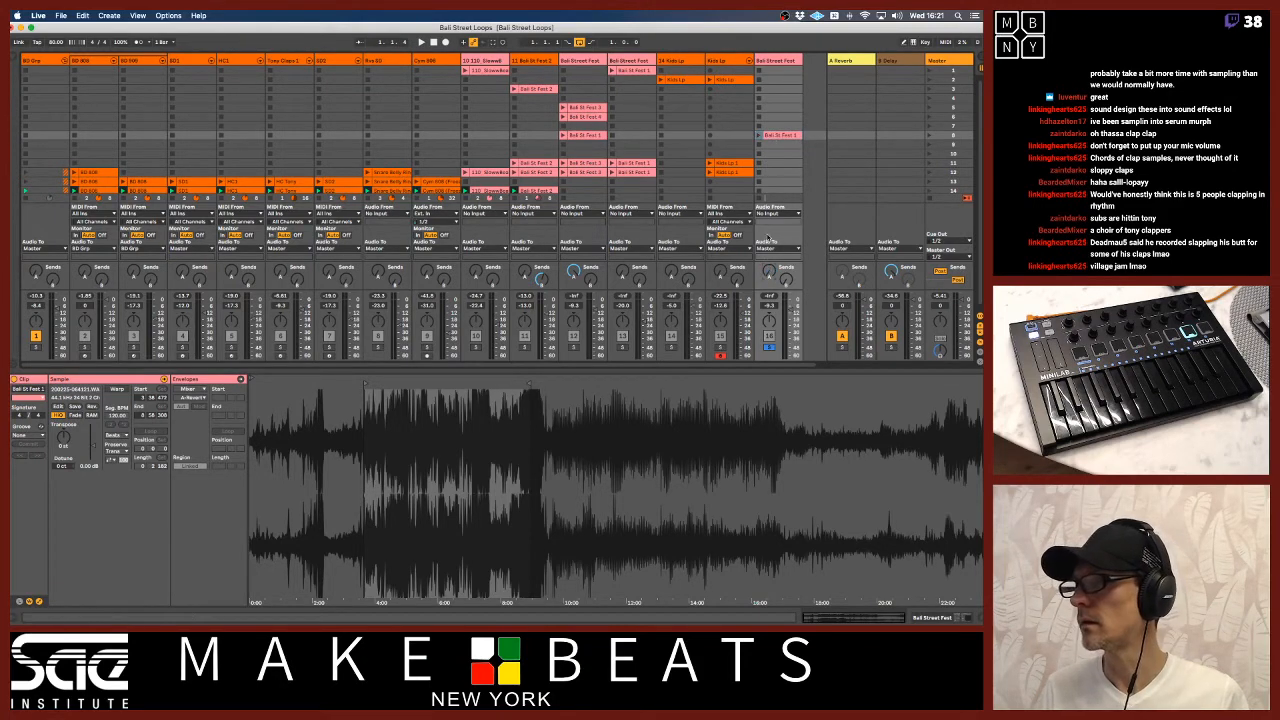
{"action": "left_click", "coordinate": [760, 136]}
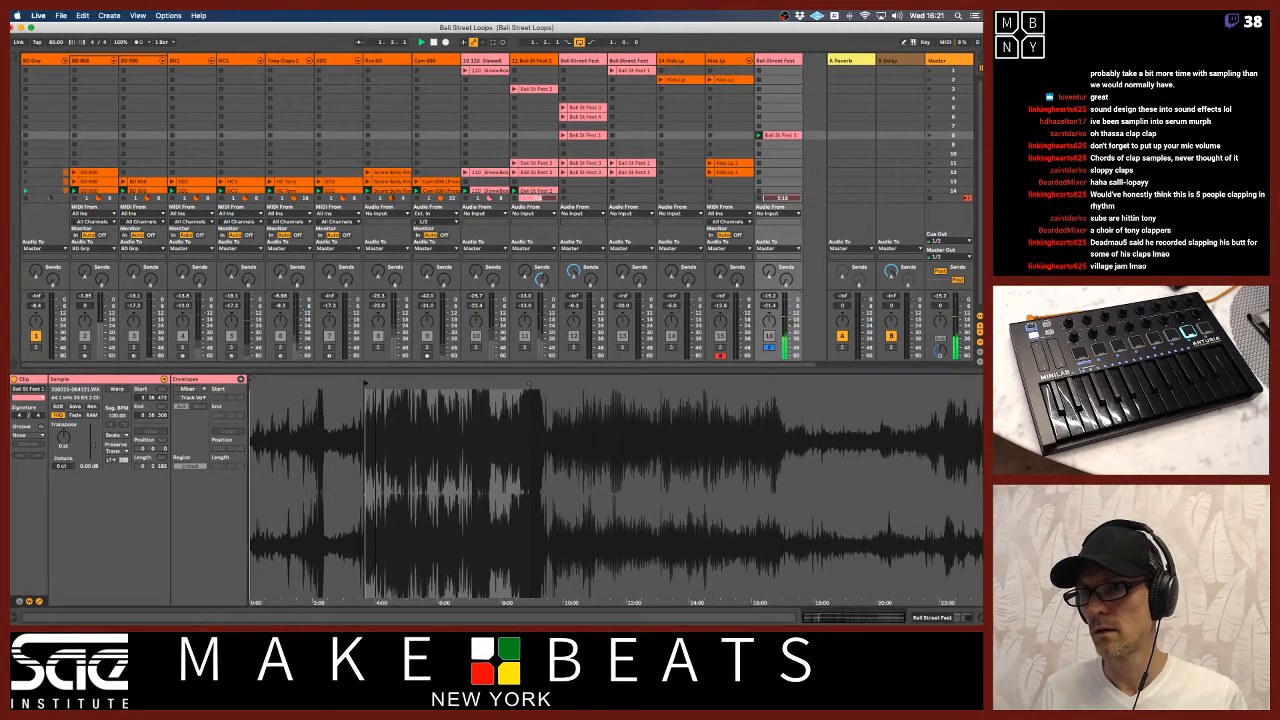
{"action": "key", "text": "z"}
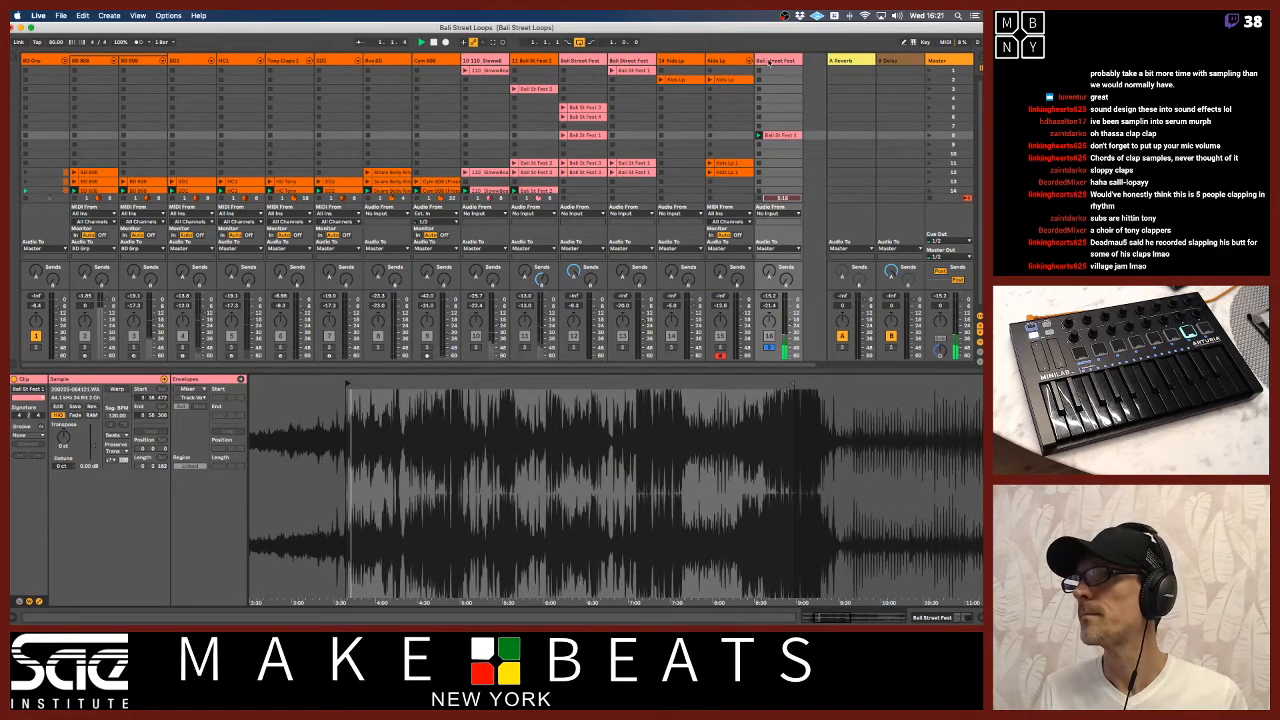
Compare the Bali Street Fest tracks' device chains and delete FabFilter Pro-Q 3 from the new track
{"action": "left_click", "coordinate": [768, 62]}
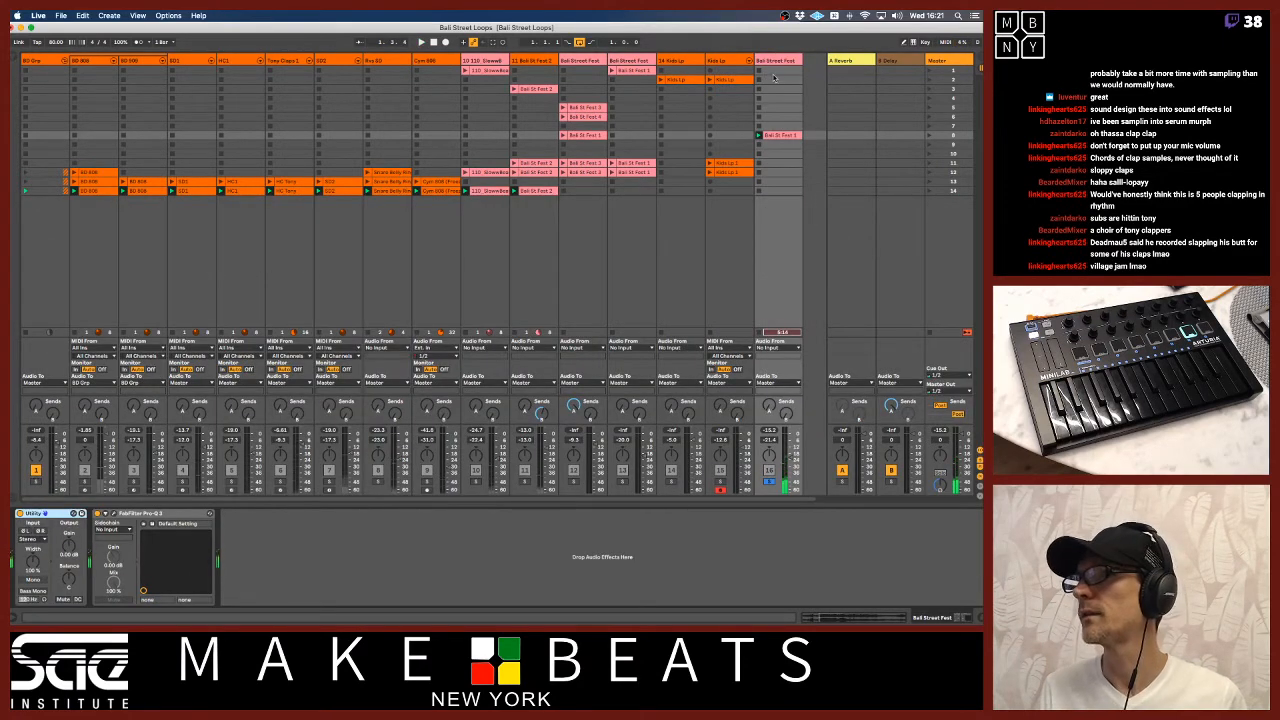
{"action": "left_click", "coordinate": [773, 63]}
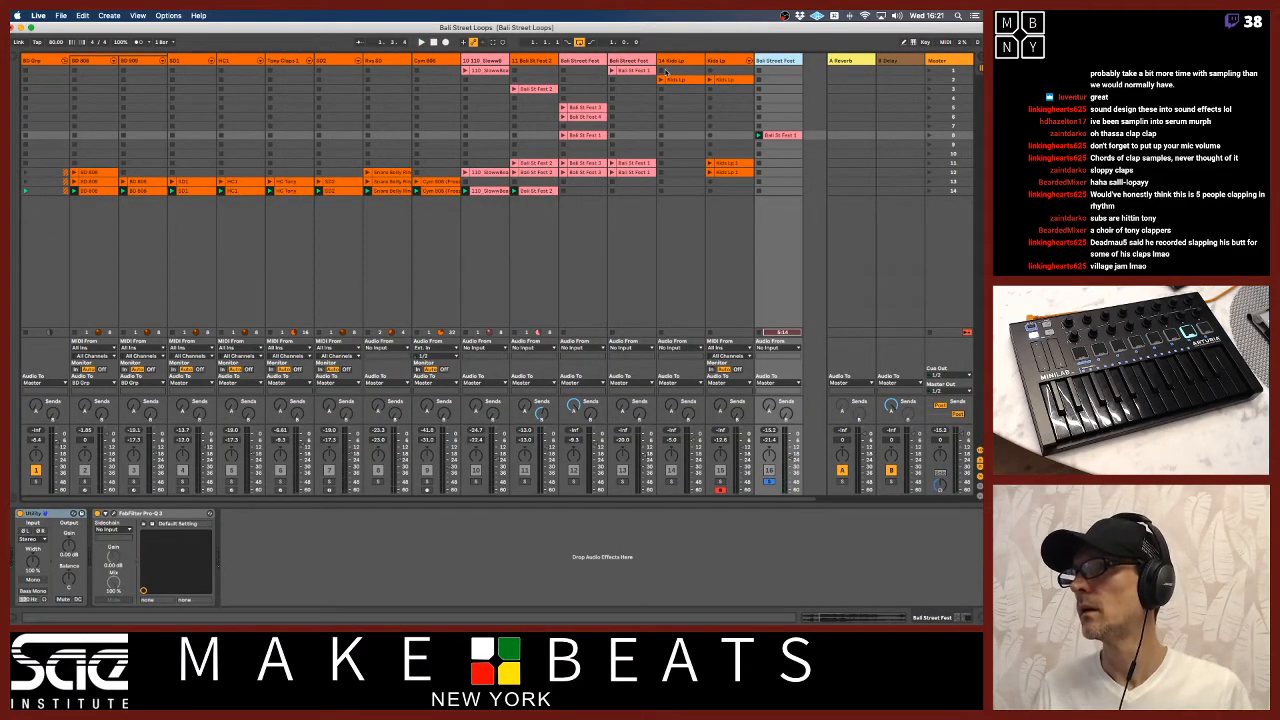
{"action": "left_click", "coordinate": [632, 61]}
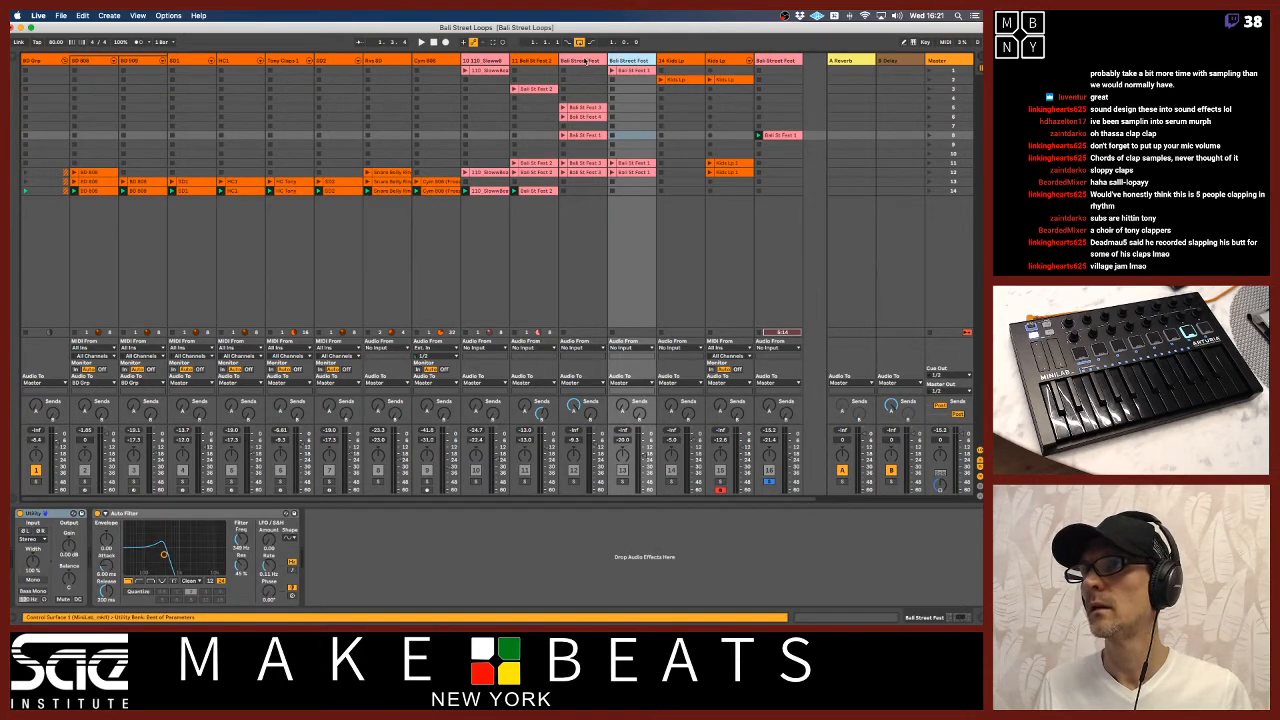
{"action": "left_click", "coordinate": [585, 61]}
{"action": "left_click", "coordinate": [770, 61]}
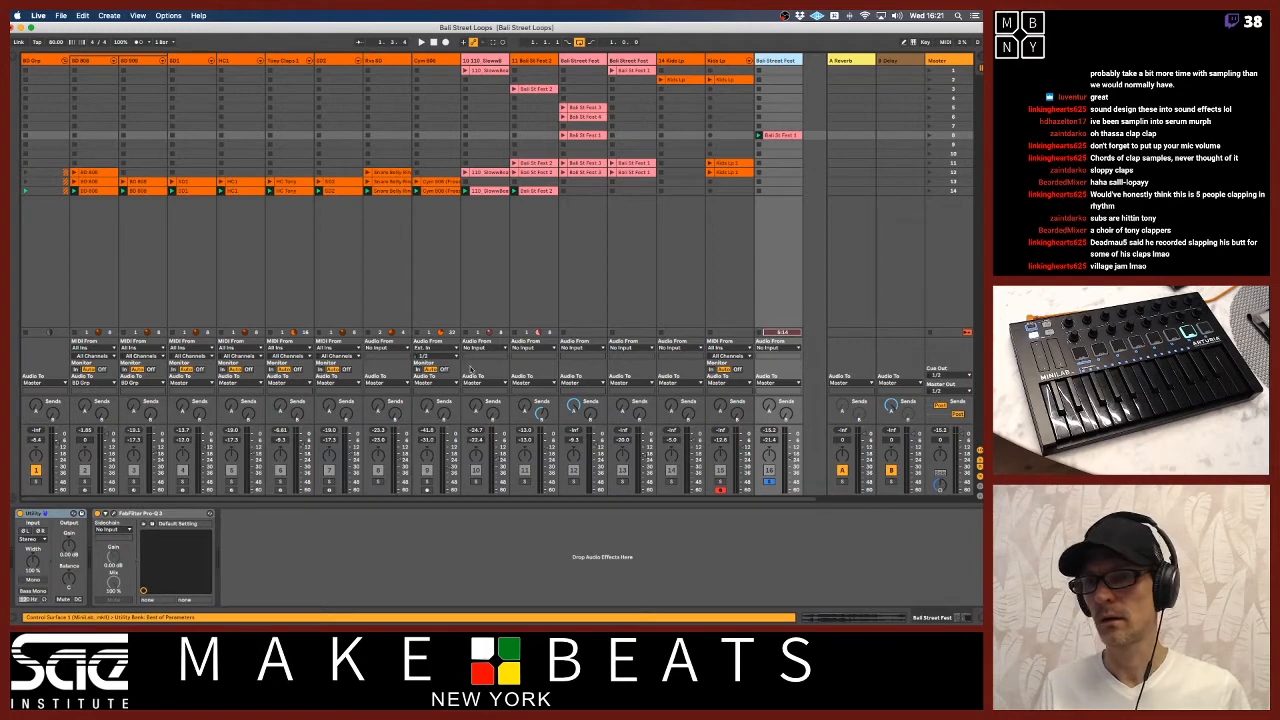
{"action": "left_click", "coordinate": [186, 514]}
{"action": "key", "text": "Delete"}
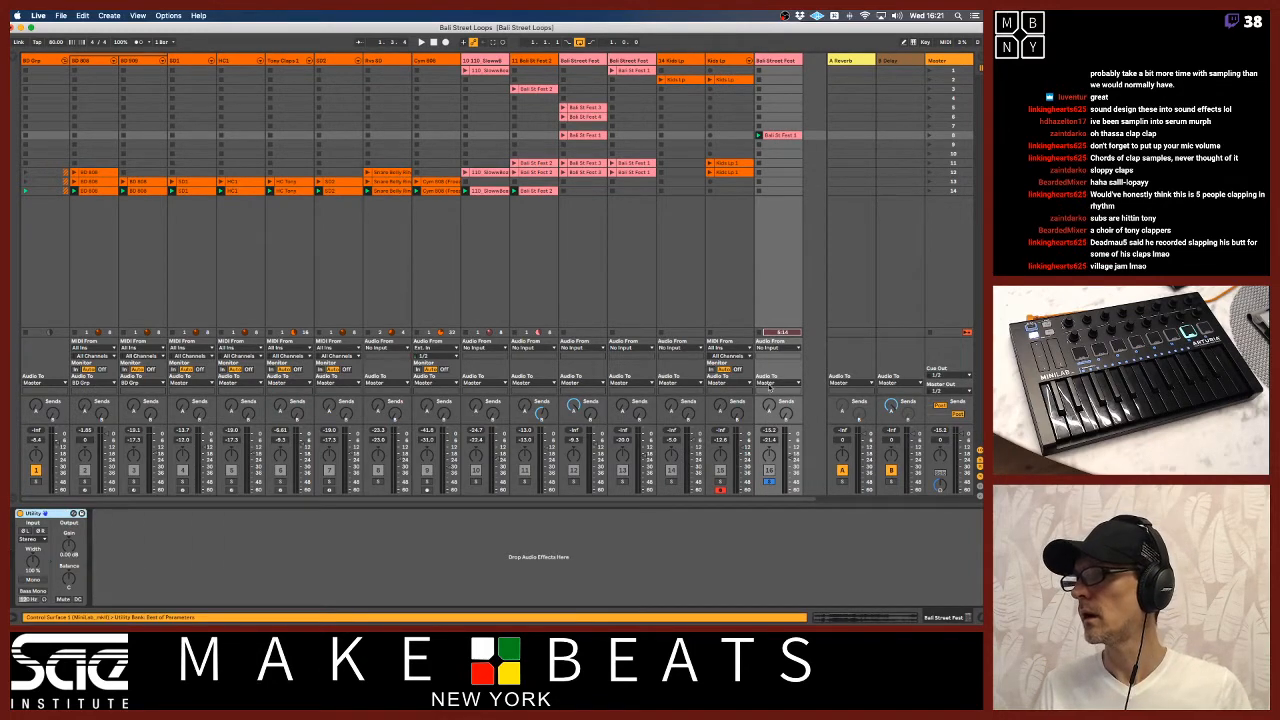
Audition the rest of the long Bali recording by moving the clip's start later and extending its end
{"action": "left_click", "coordinate": [770, 136]}
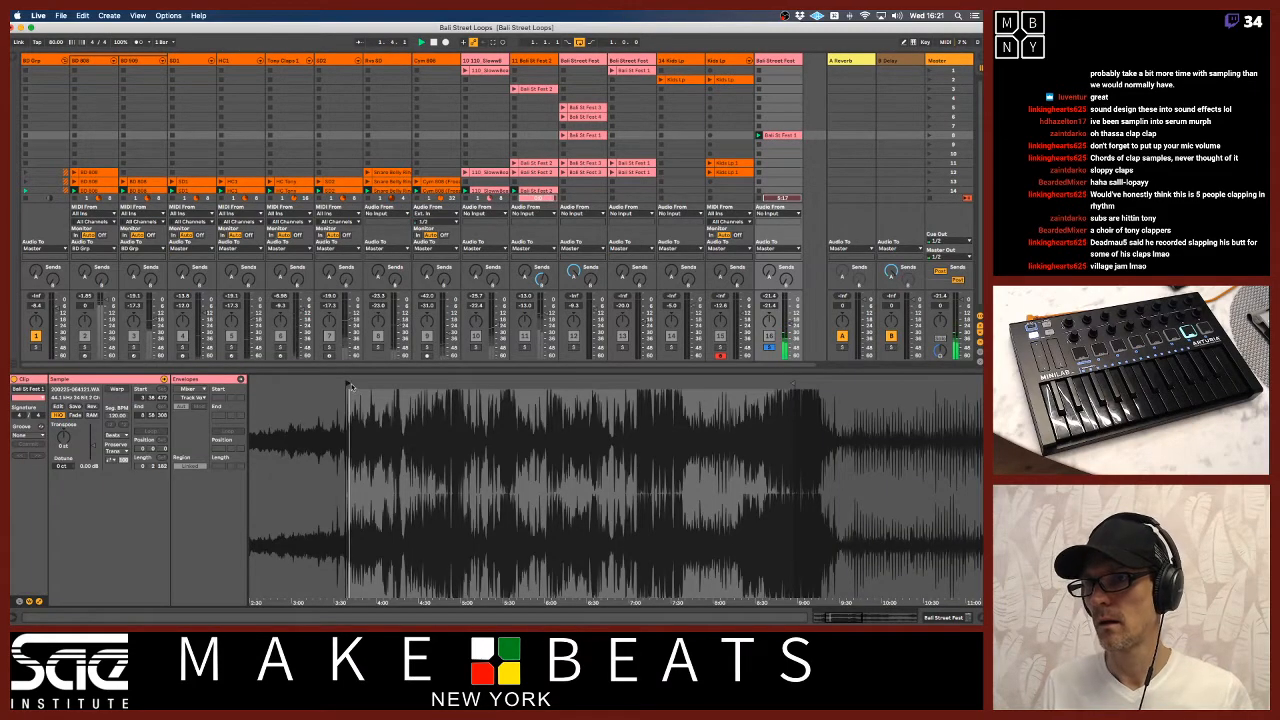
{"action": "mouse_move", "coordinate": [347, 384]}
{"action": "left_mouse_down"}
{"action": "mouse_move", "coordinate": [416, 384]}
{"action": "mouse_move", "coordinate": [418, 398]}
{"action": "mouse_move", "coordinate": [401, 399]}
{"action": "mouse_move", "coordinate": [591, 384]}
{"action": "mouse_move", "coordinate": [461, 393]}
{"action": "mouse_move", "coordinate": [518, 382]}
{"action": "mouse_move", "coordinate": [928, 383]}
{"action": "mouse_move", "coordinate": [895, 345]}
{"action": "left_mouse_up"}
{"action": "key", "text": "space"}
{"action": "key", "text": "space"}
{"action": "key", "text": "space"}
{"action": "left_click_drag", "start_coordinate": [566, 384], "coordinate": [982, 384]}
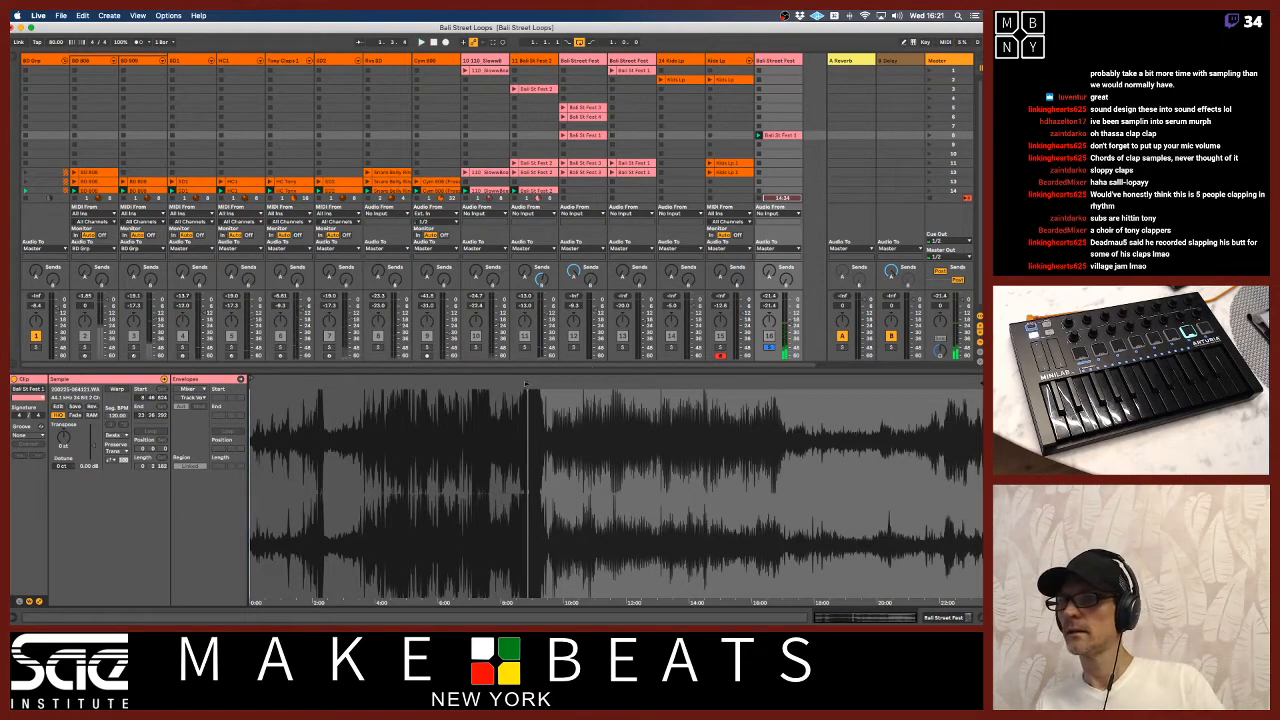
Move the clip's start back to the percussive burst at about 2:11 and audition it
{"action": "mouse_move", "coordinate": [528, 384]}
{"action": "left_mouse_down"}
{"action": "mouse_move", "coordinate": [727, 384]}
{"action": "mouse_move", "coordinate": [904, 405]}
{"action": "mouse_move", "coordinate": [924, 384]}
{"action": "mouse_move", "coordinate": [951, 384]}
{"action": "mouse_move", "coordinate": [320, 455]}
{"action": "left_mouse_up"}
{"action": "key", "text": "space"}
{"action": "key", "text": "space"}
{"action": "key", "text": "space"}
{"action": "key", "text": "space"}
{"action": "key", "text": "space"}
{"action": "key", "text": "space"}
{"action": "key", "text": "space"}
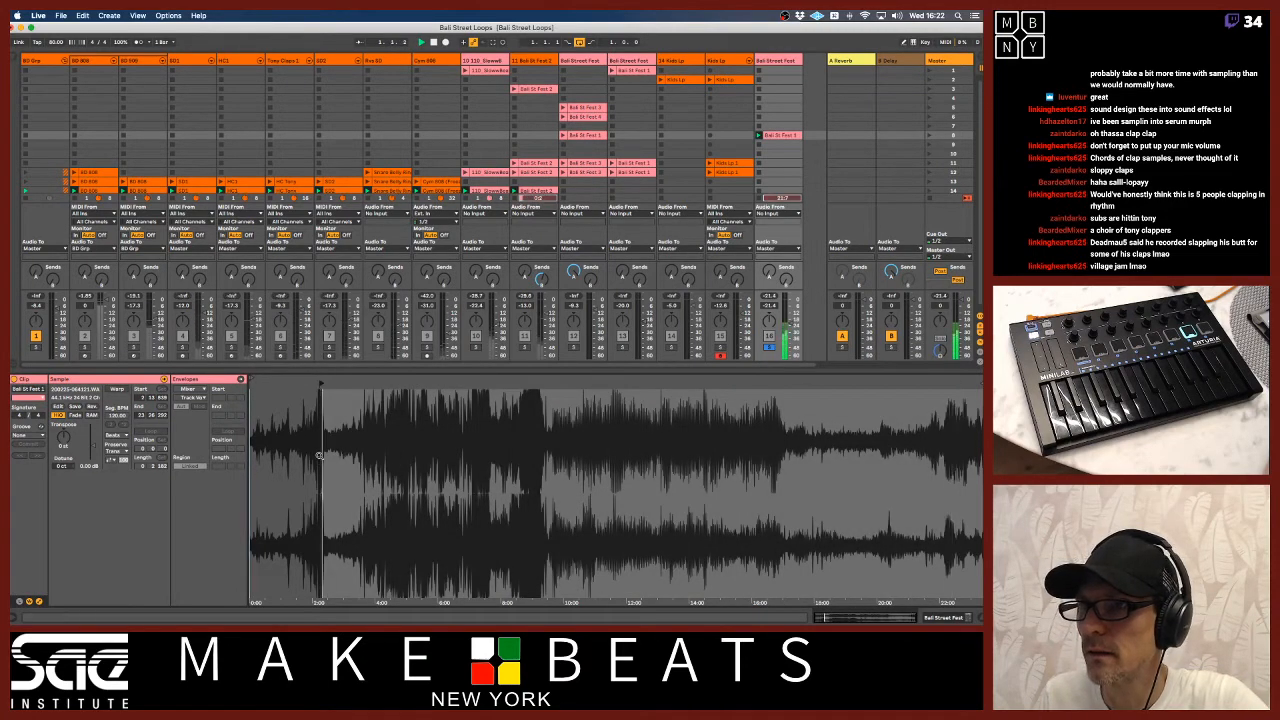
{"action": "mouse_move", "coordinate": [320, 389]}
{"action": "left_mouse_down"}
{"action": "mouse_move", "coordinate": [345, 389]}
{"action": "mouse_move", "coordinate": [330, 384]}
{"action": "left_mouse_up"}
{"action": "key", "text": "space"}
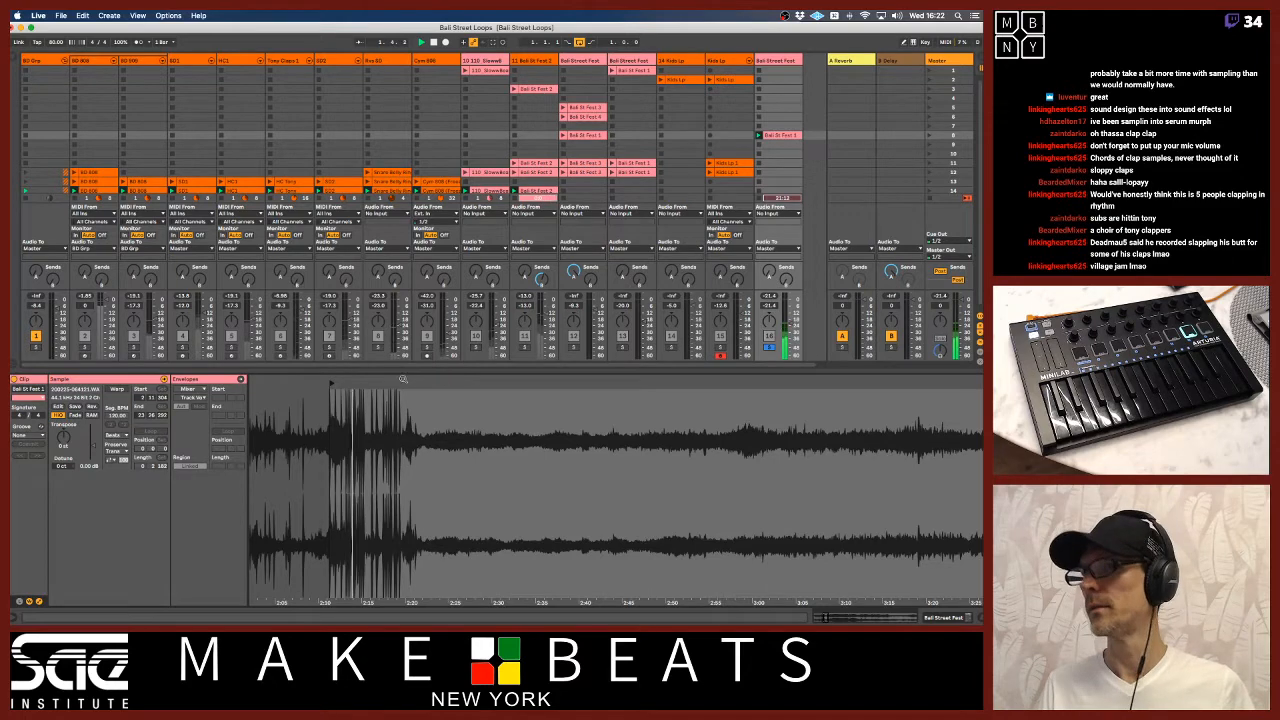
{"action": "key", "text": "space"}
Trim the clip to the percussive burst, with its end at about 2:19 and its start just before 2:13
{"action": "left_click_drag", "start_coordinate": [617, 384], "coordinate": [617, 364]}
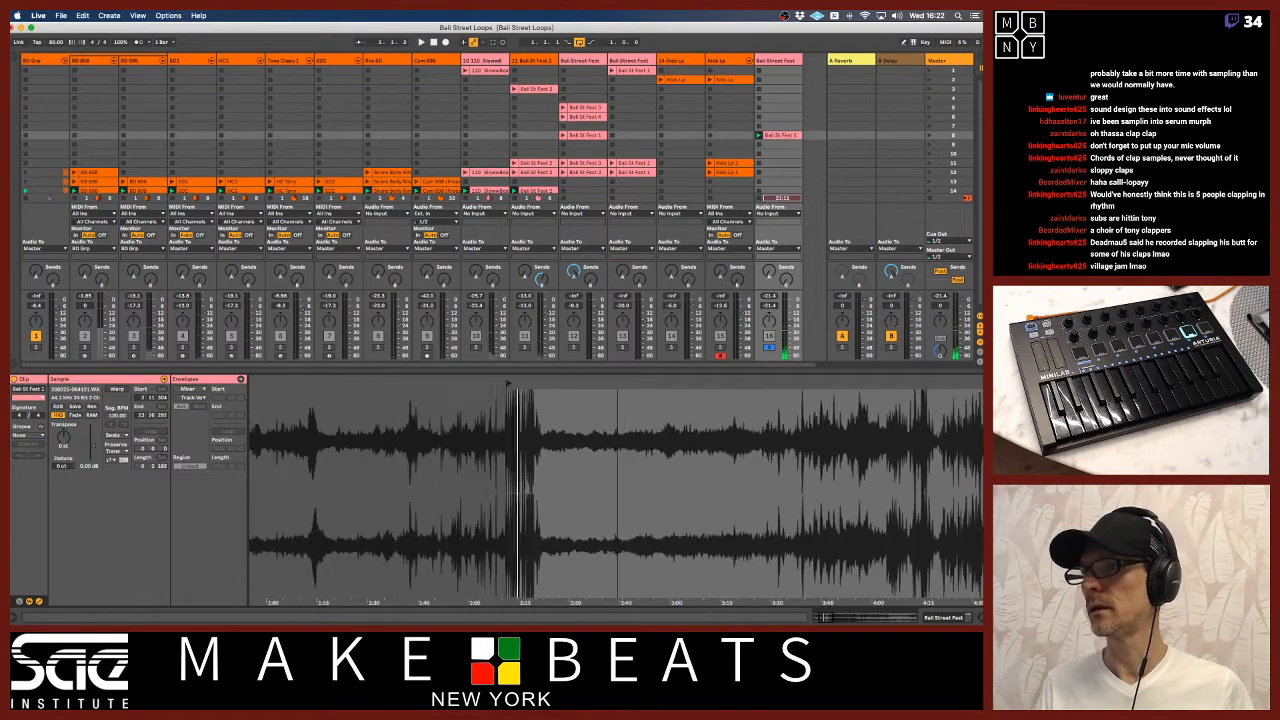
{"action": "right_click", "coordinate": [540, 405]}
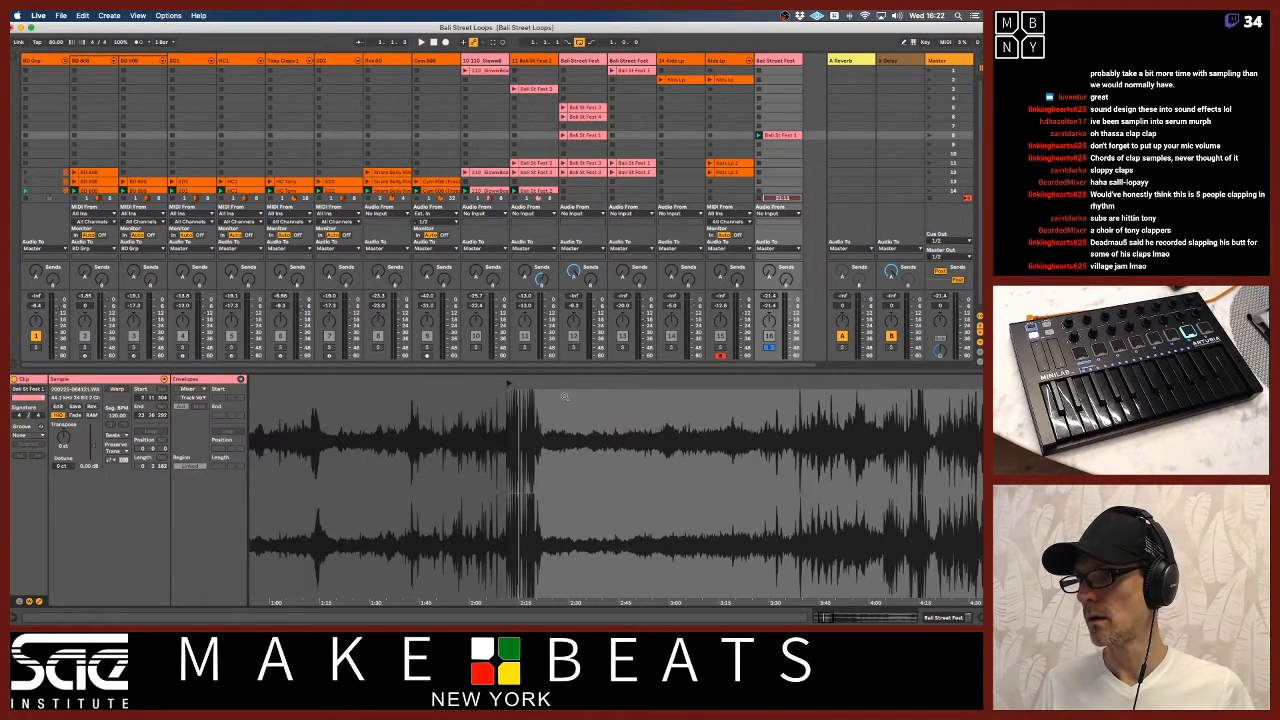
{"action": "left_click", "coordinate": [563, 409]}
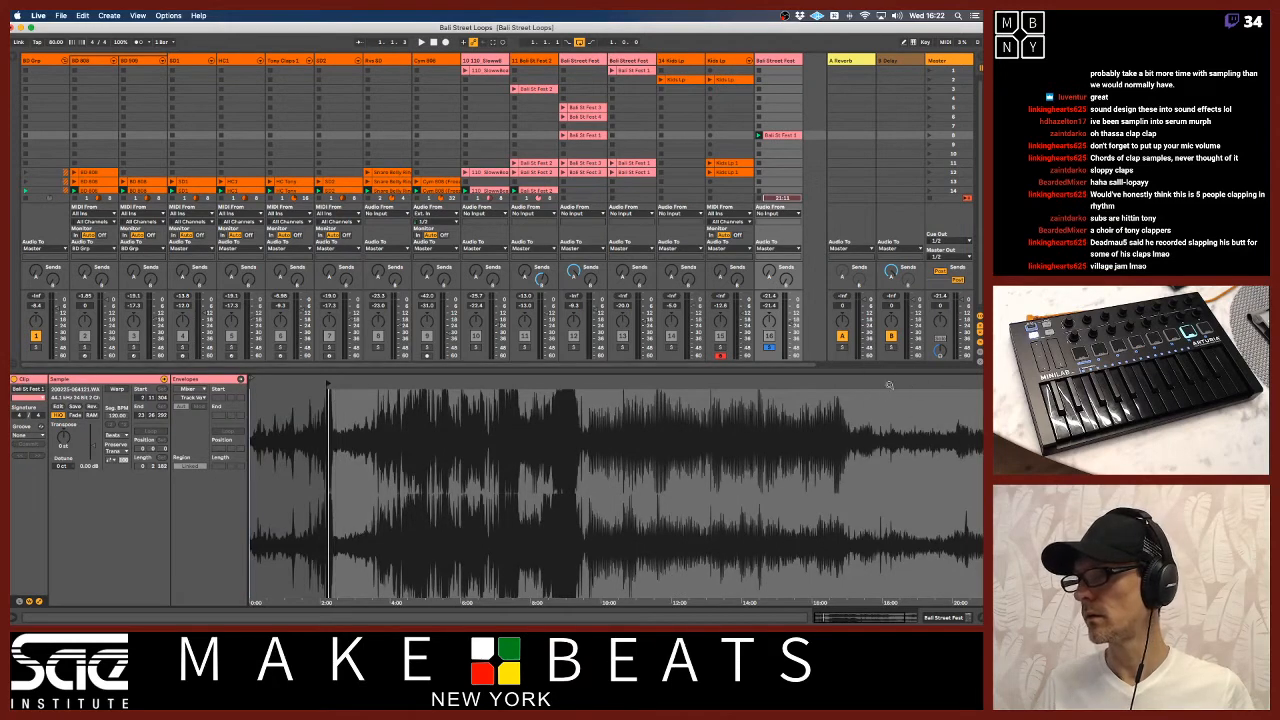
{"action": "left_click_drag", "start_coordinate": [890, 387], "coordinate": [890, 368]}
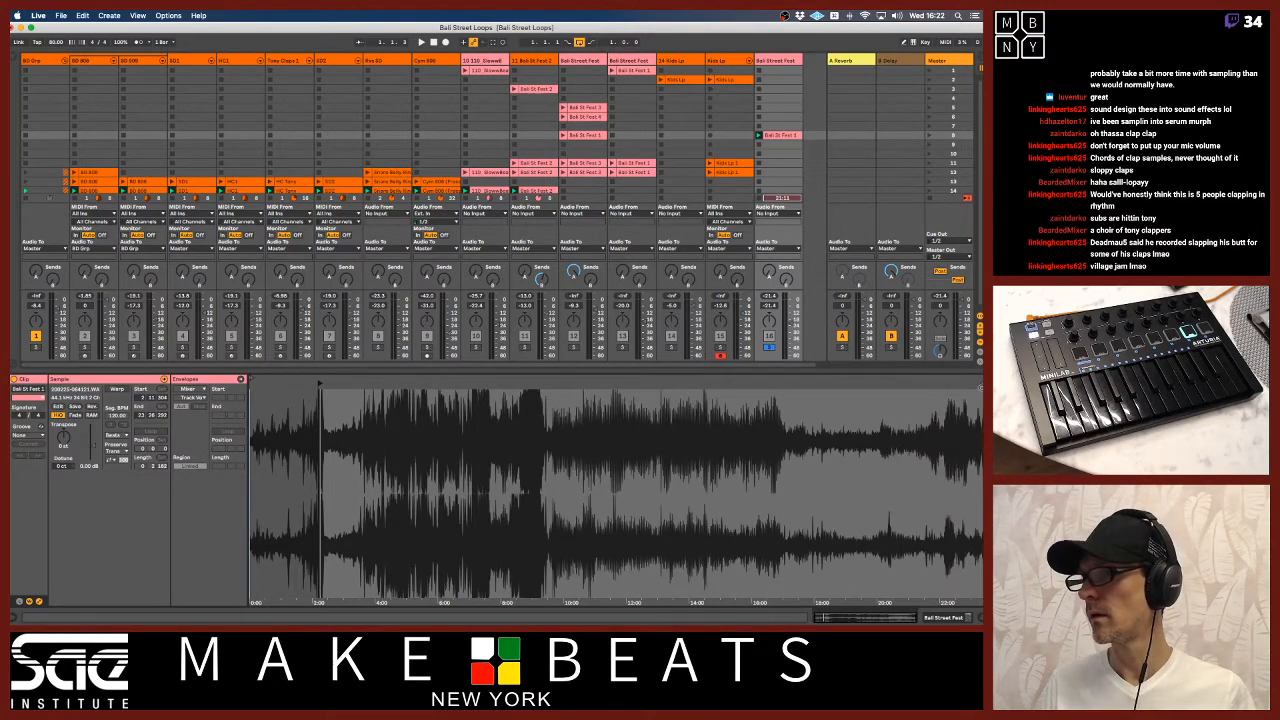
{"action": "left_click_drag", "start_coordinate": [980, 384], "coordinate": [340, 469]}
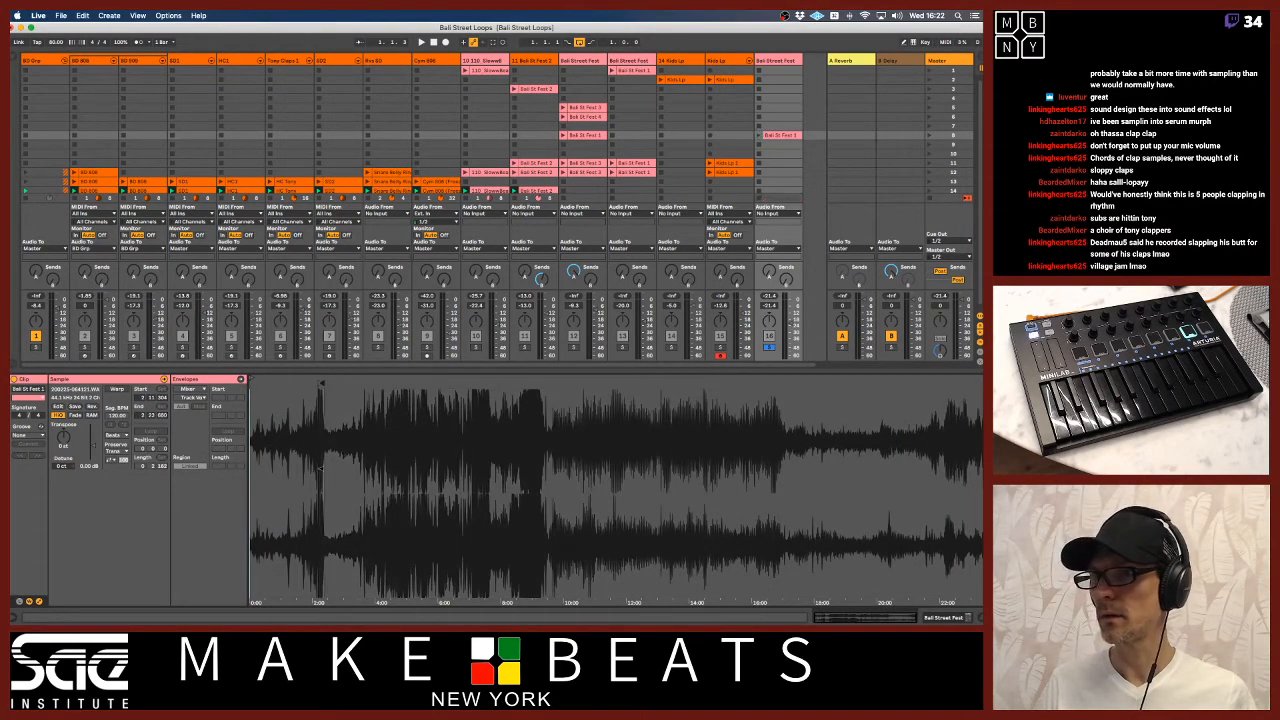
{"action": "left_click_drag", "start_coordinate": [317, 393], "coordinate": [317, 450]}
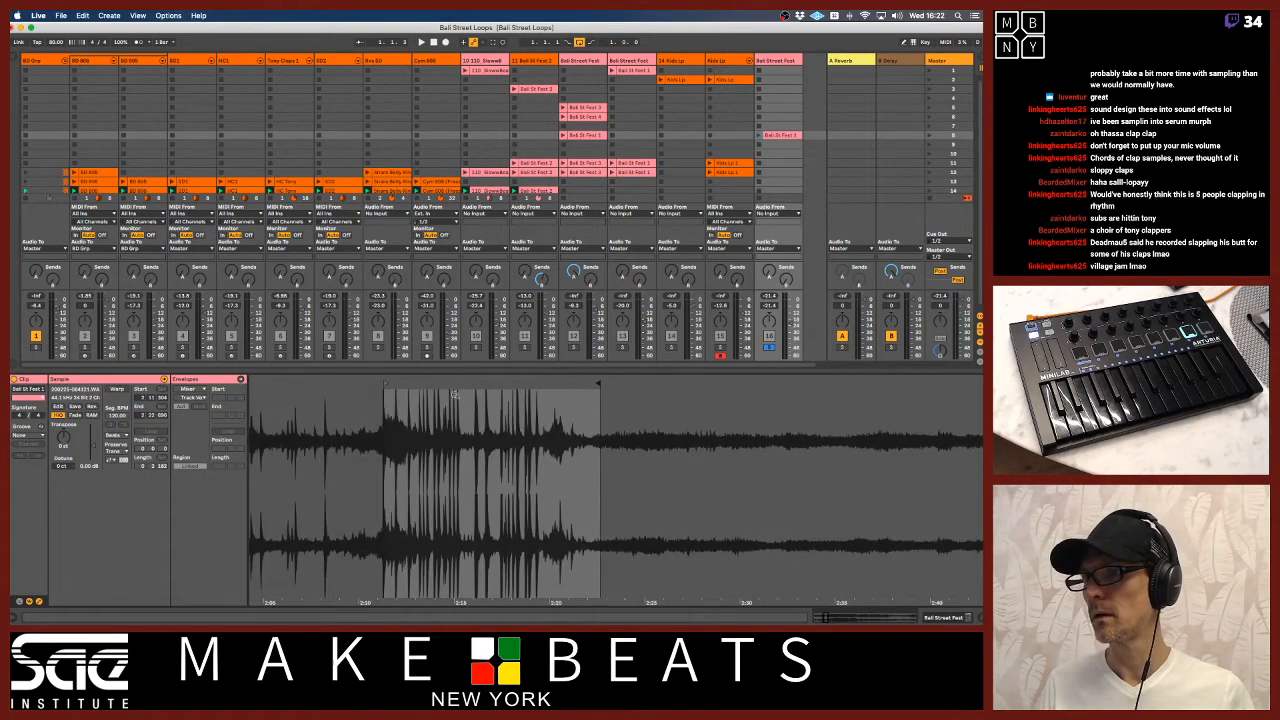
{"action": "left_click_drag", "start_coordinate": [597, 383], "coordinate": [546, 384]}
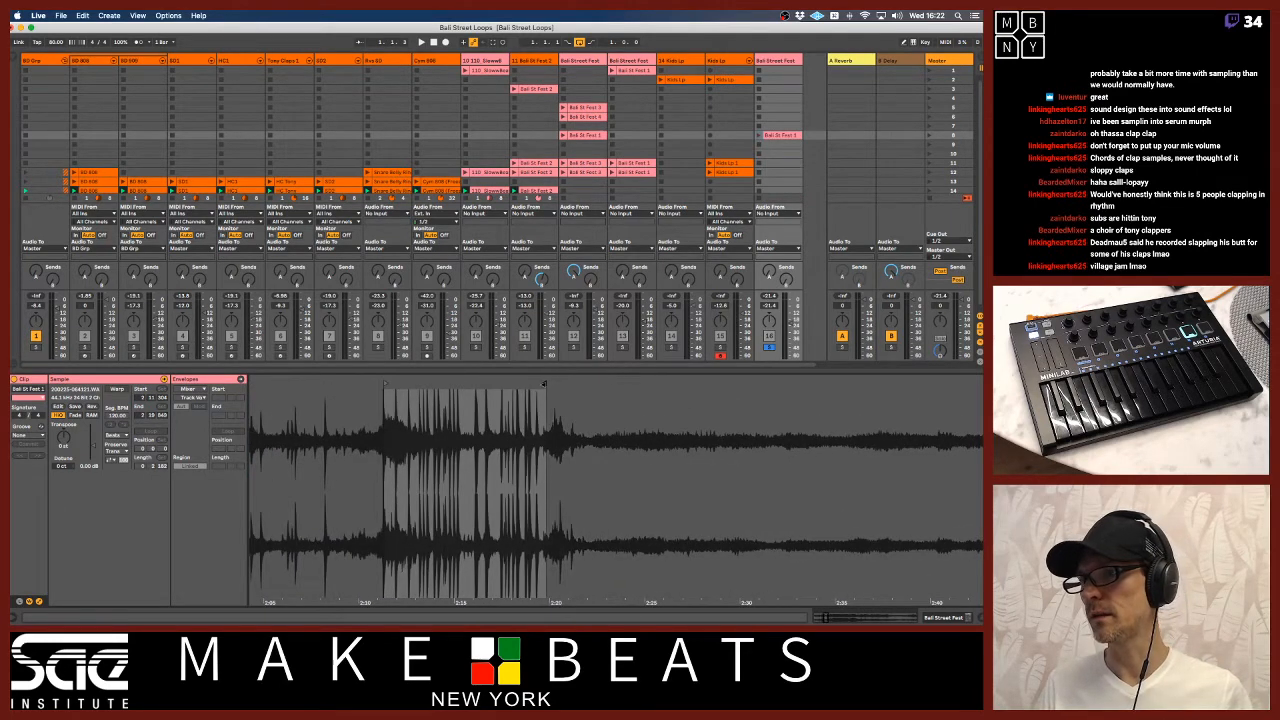
{"action": "left_click_drag", "start_coordinate": [386, 383], "coordinate": [418, 383]}
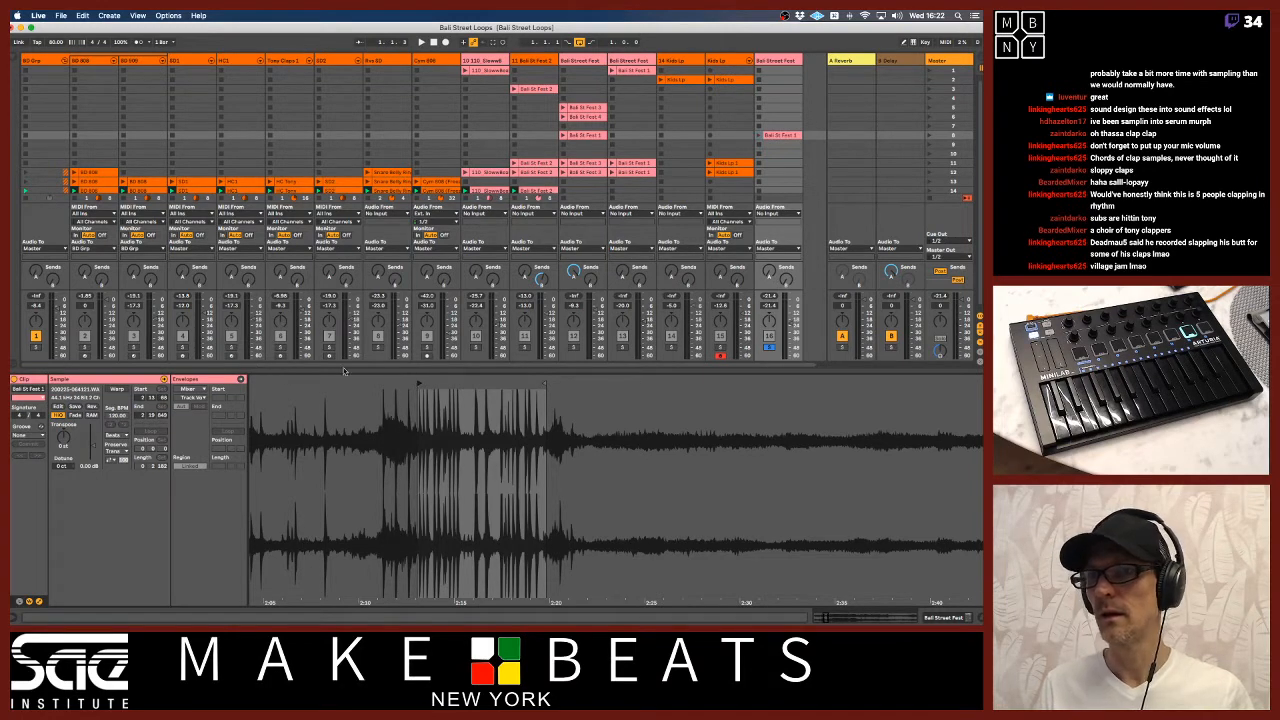
Duplicate the percussive burst clip into scene 10, then crop the copy to its trimmed region with warping on
{"action": "left_click_drag", "start_coordinate": [776, 141], "coordinate": [778, 156]}
{"action": "right_click", "coordinate": [778, 158]}
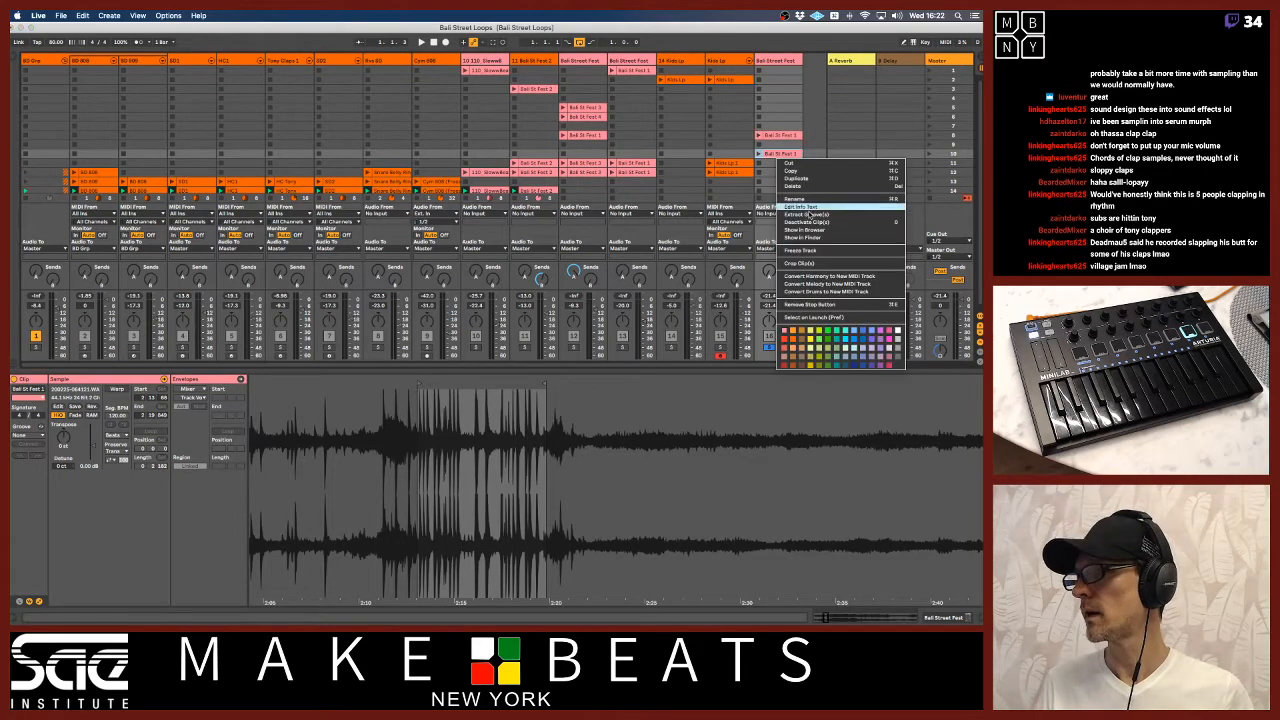
{"action": "left_click", "coordinate": [809, 263]}
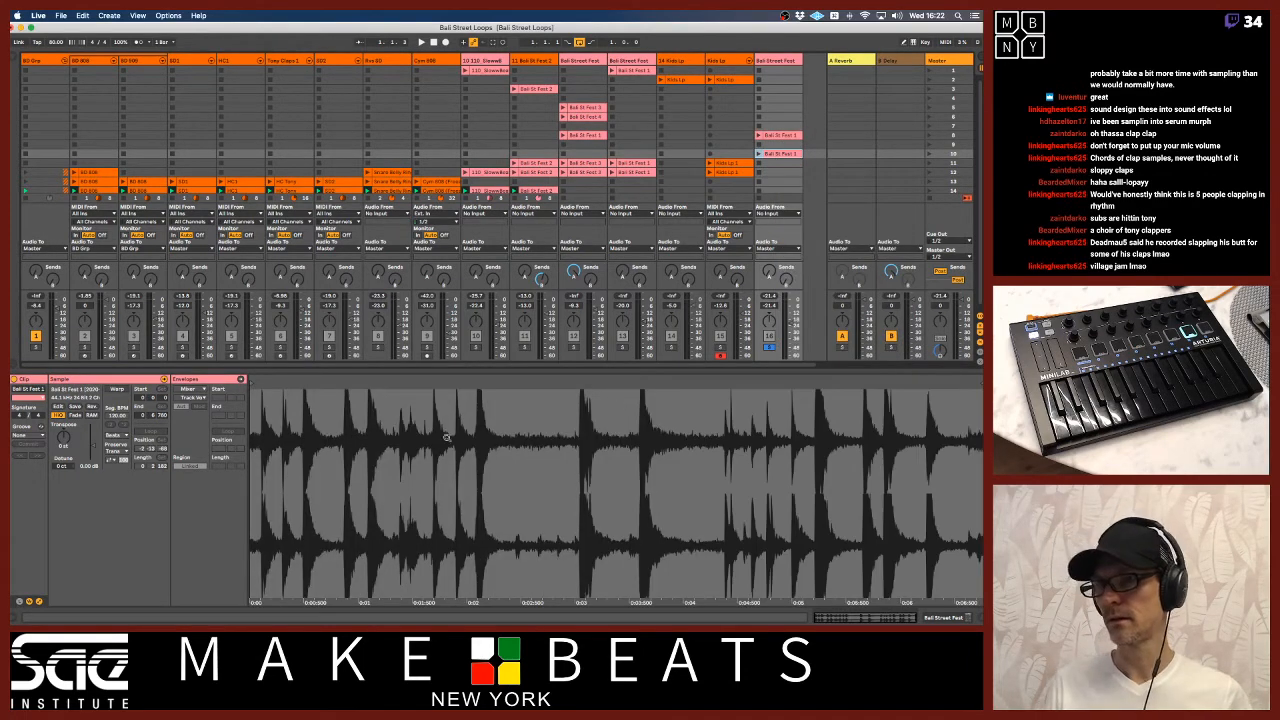
{"action": "left_click", "coordinate": [117, 389]}
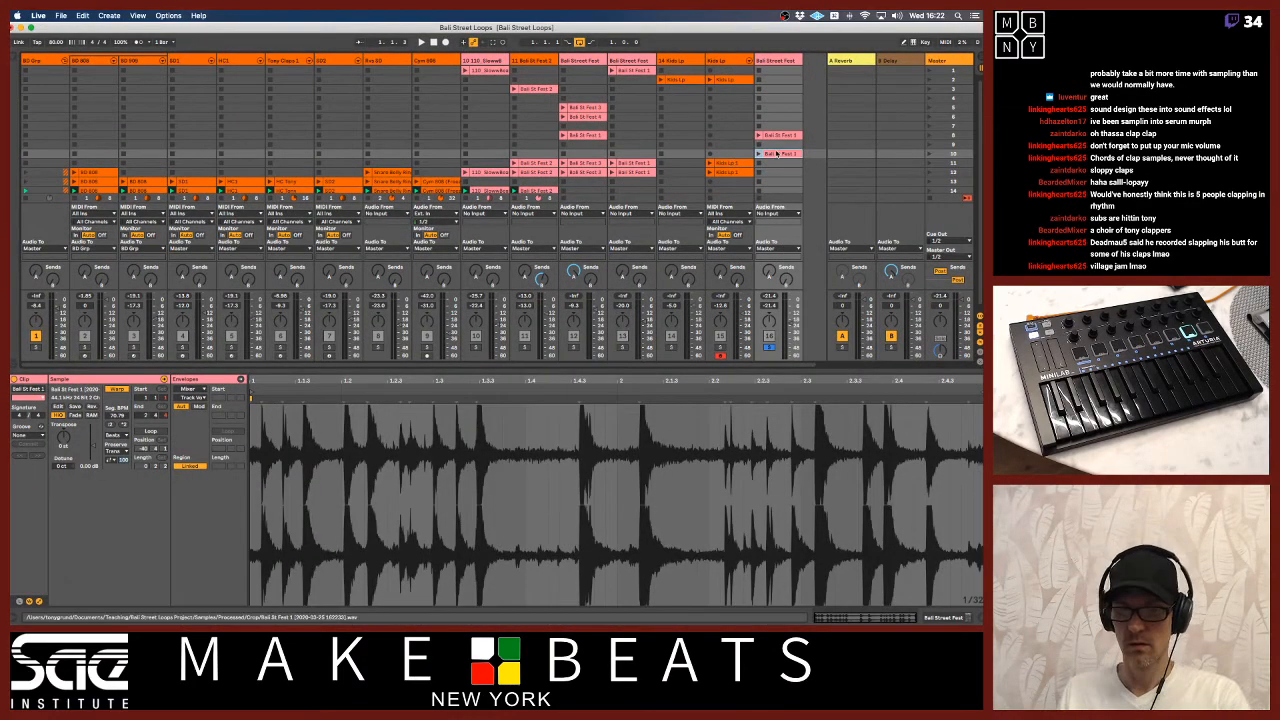
Rename the cropped clip in scene 10 as Bali Cyms
{"action": "key", "text": "super+r"}
{"action": "type", "text": "Bal"}
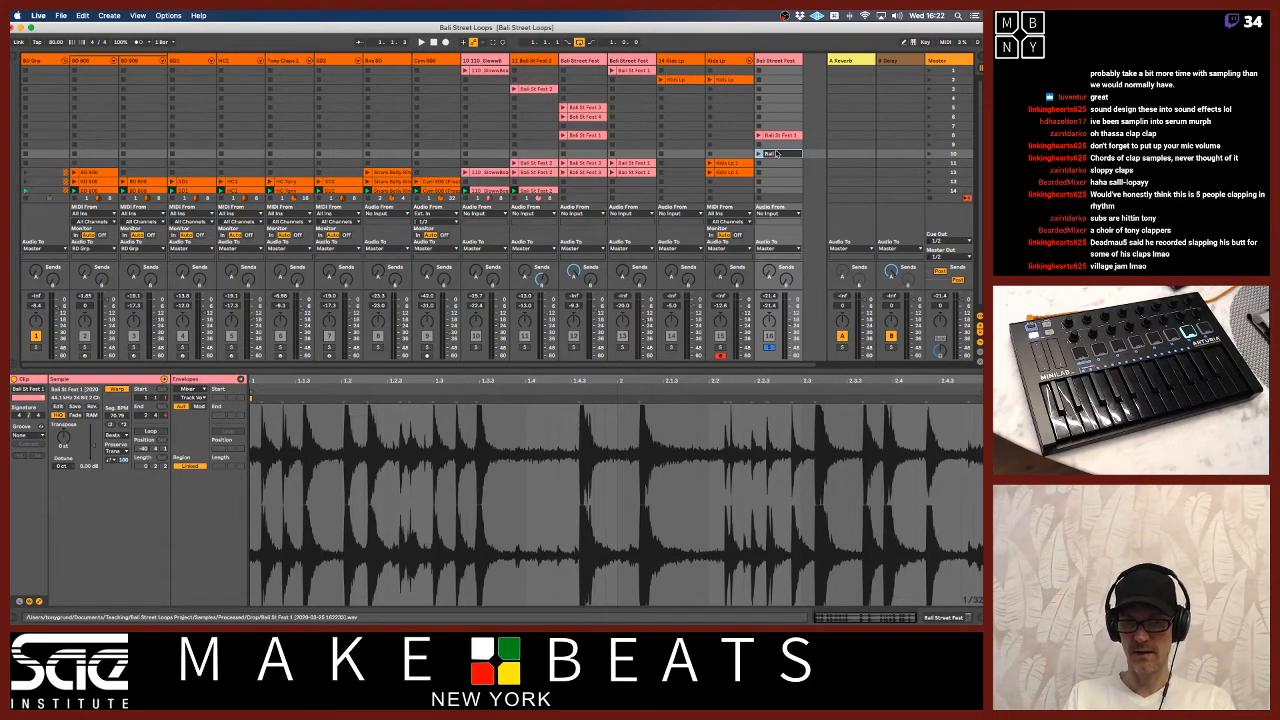
{"action": "key", "text": "Return"}
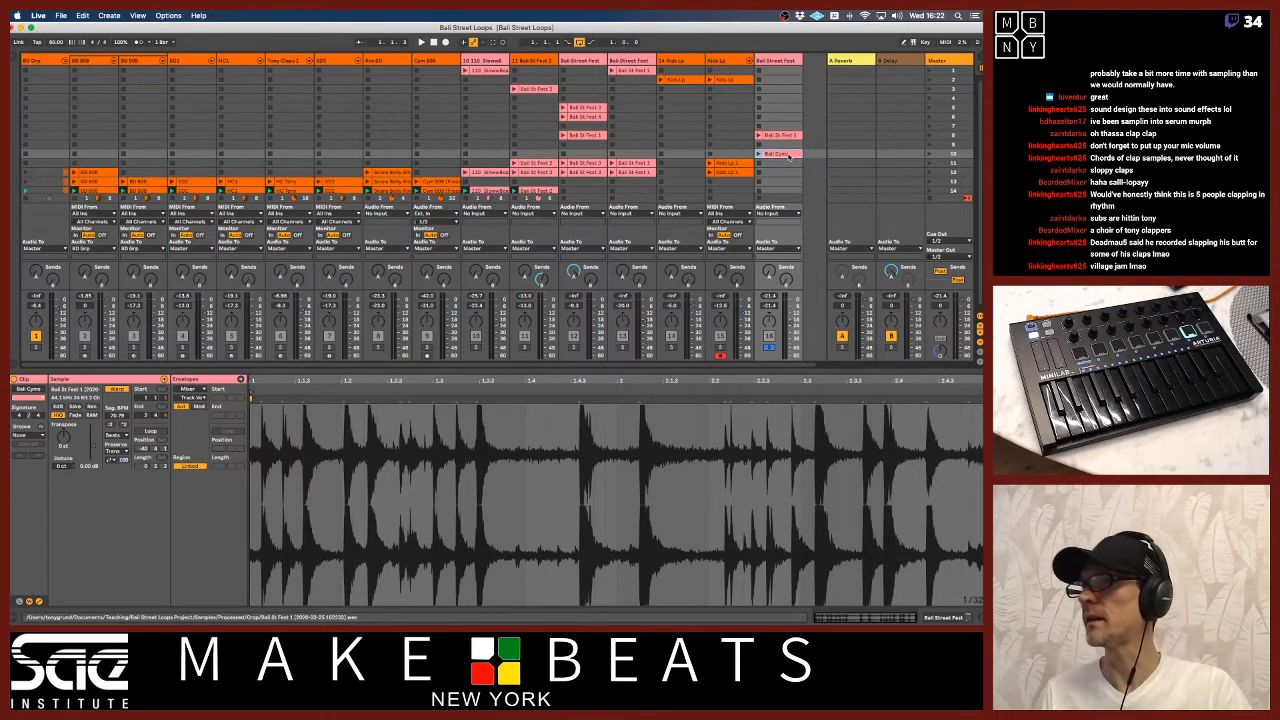
Slice the Bali Cyms clip to a new MIDI track per transient, using the Built-in preset with Preserve warped timing off
{"action": "right_click", "coordinate": [785, 154]}
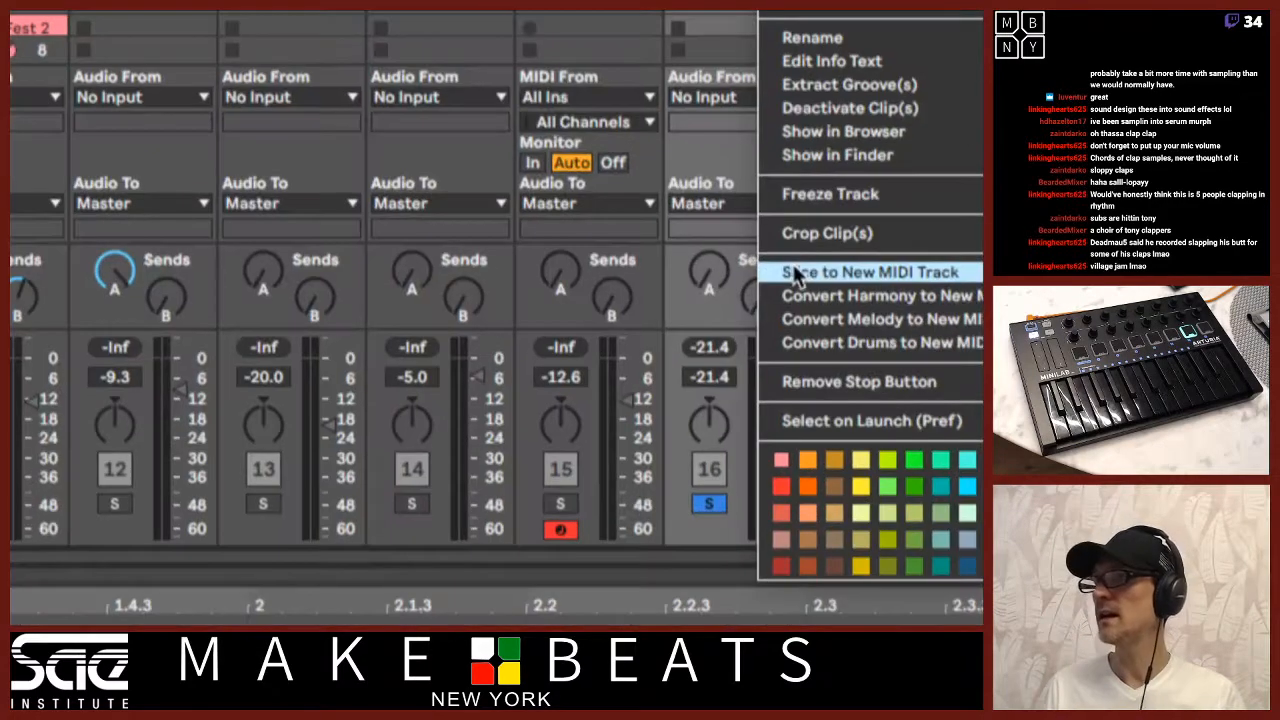
{"action": "left_click", "coordinate": [797, 271]}
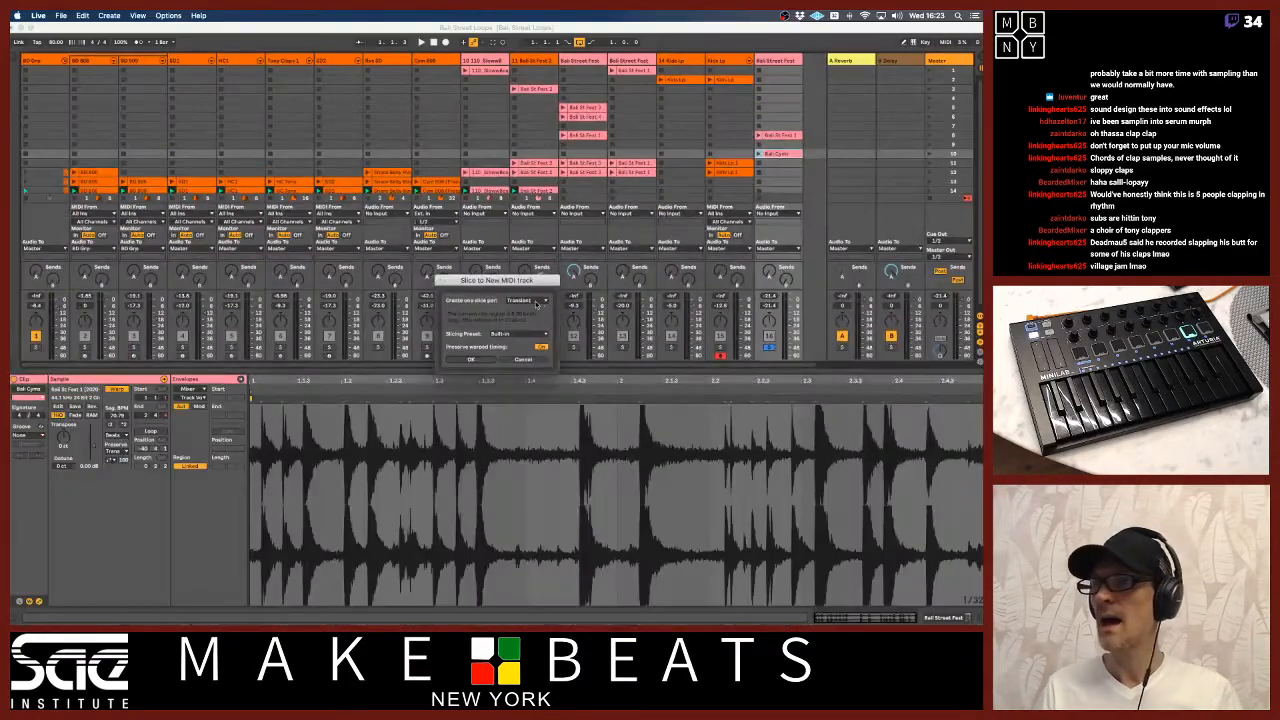
{"action": "left_click_drag", "start_coordinate": [532, 281], "coordinate": [564, 278]}
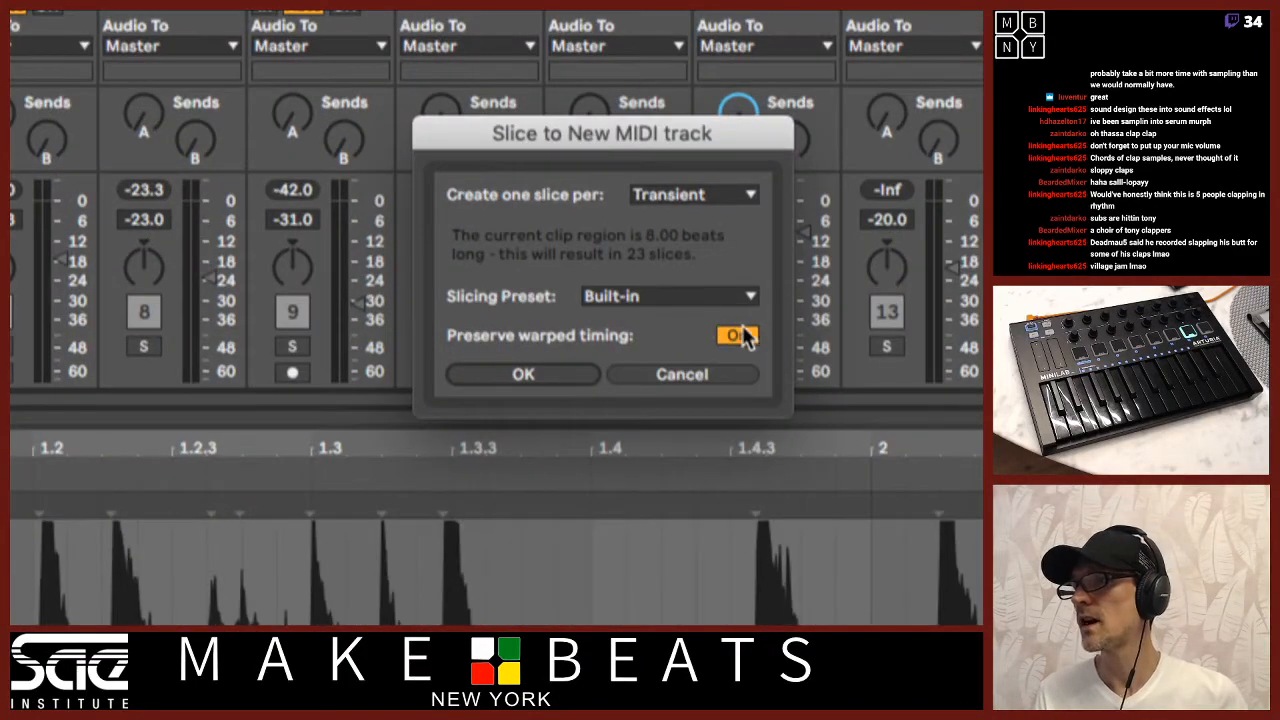
{"action": "left_click", "coordinate": [572, 342]}
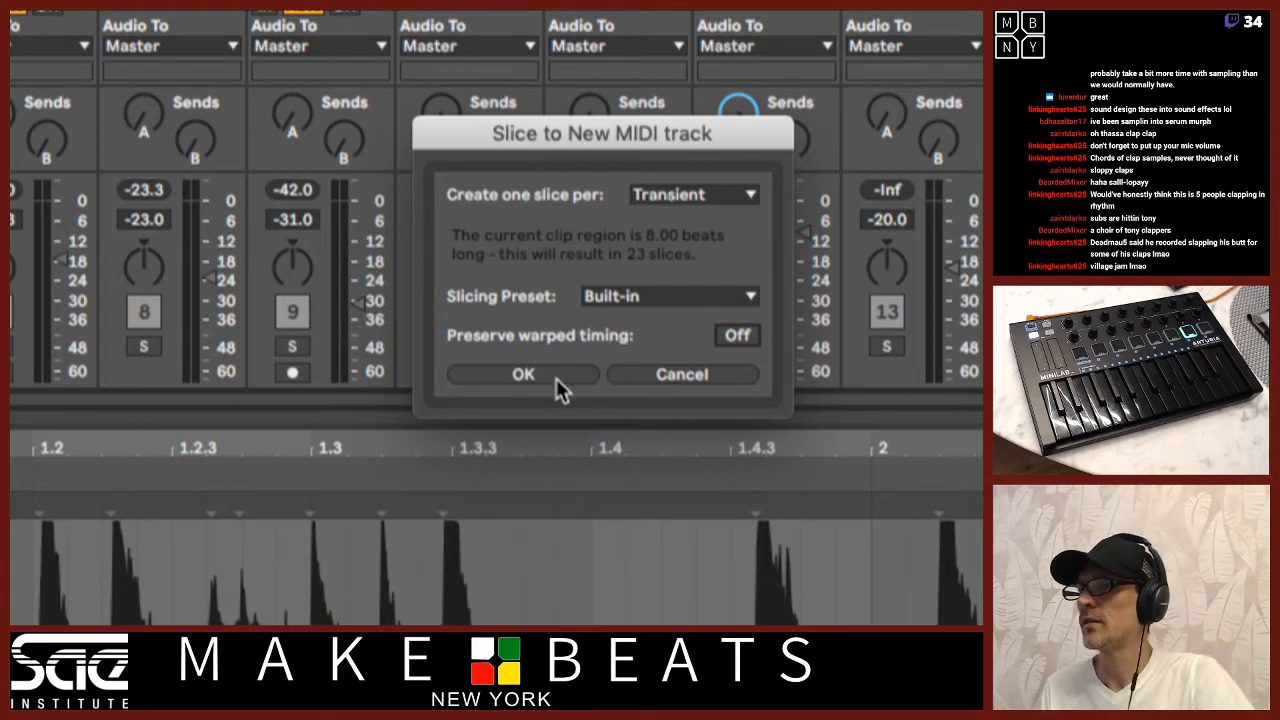
{"action": "left_click", "coordinate": [524, 375]}
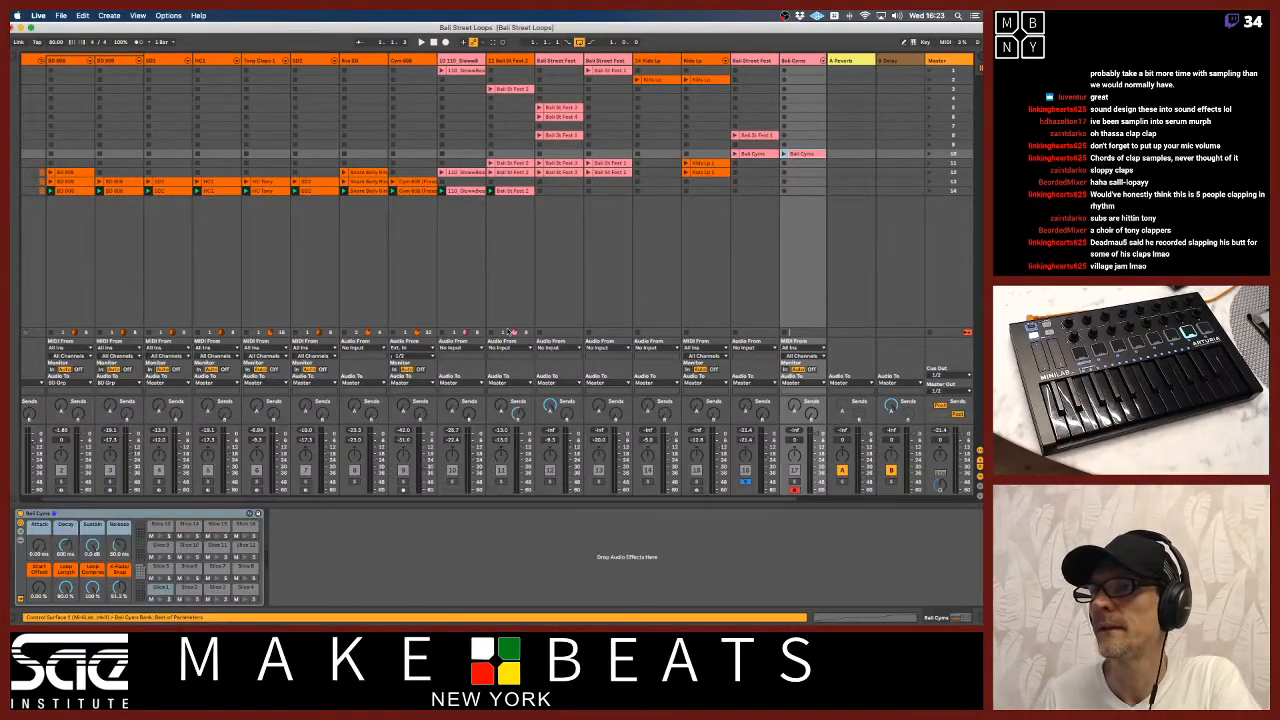
Select the sliced Bali Cyms track's empty scene 14 slot and set the drum rack's Loop Length to 0%
{"action": "left_click", "coordinate": [738, 191]}
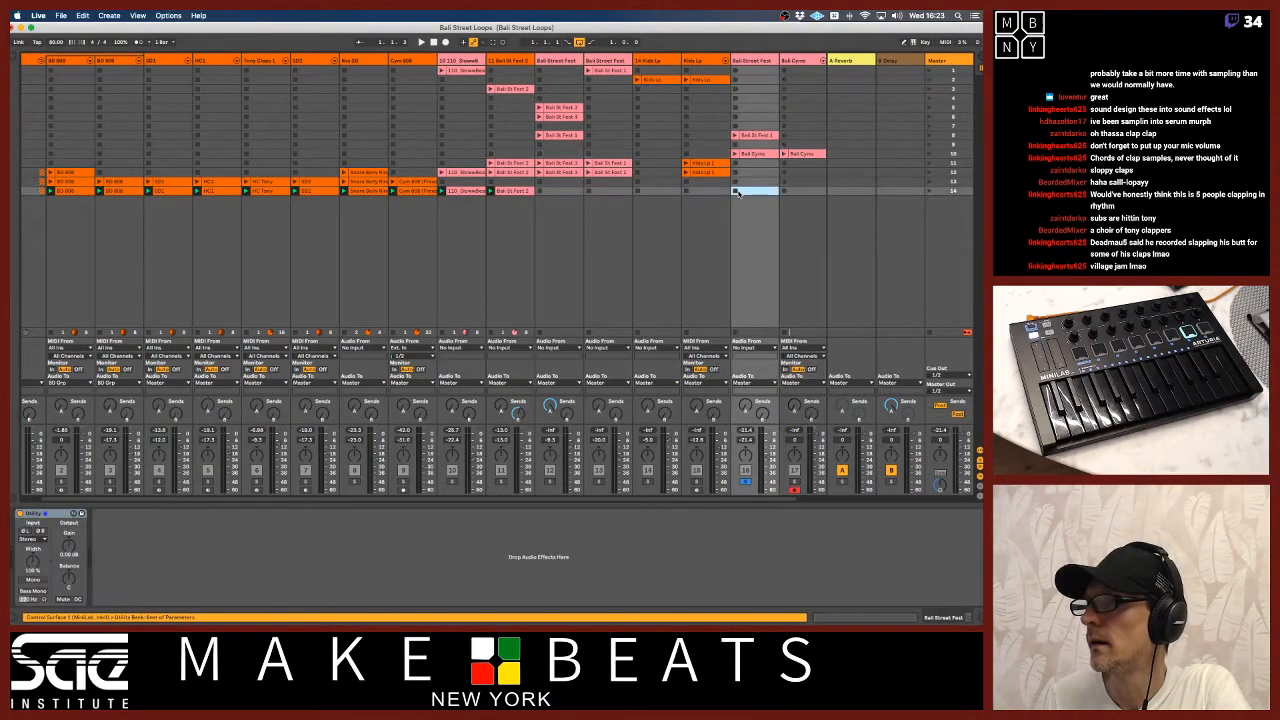
{"action": "left_click", "coordinate": [800, 191]}
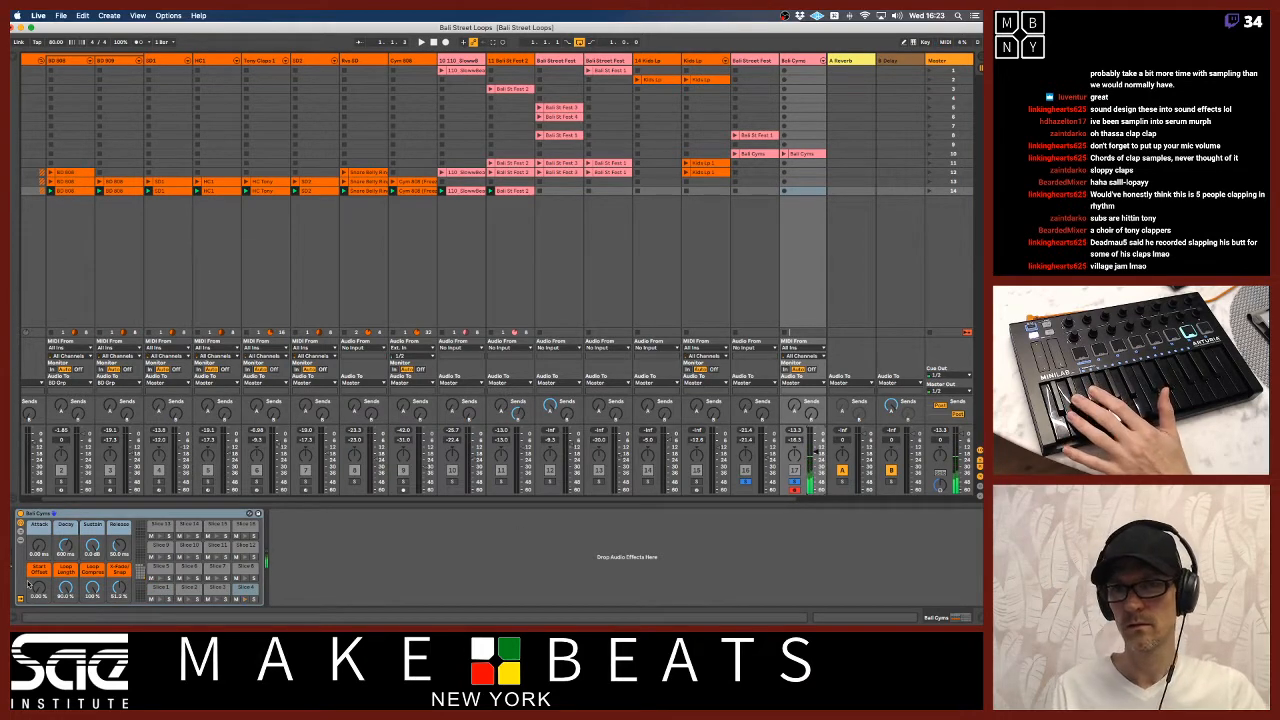
{"action": "left_click_drag", "start_coordinate": [64, 586], "coordinate": [64, 665]}
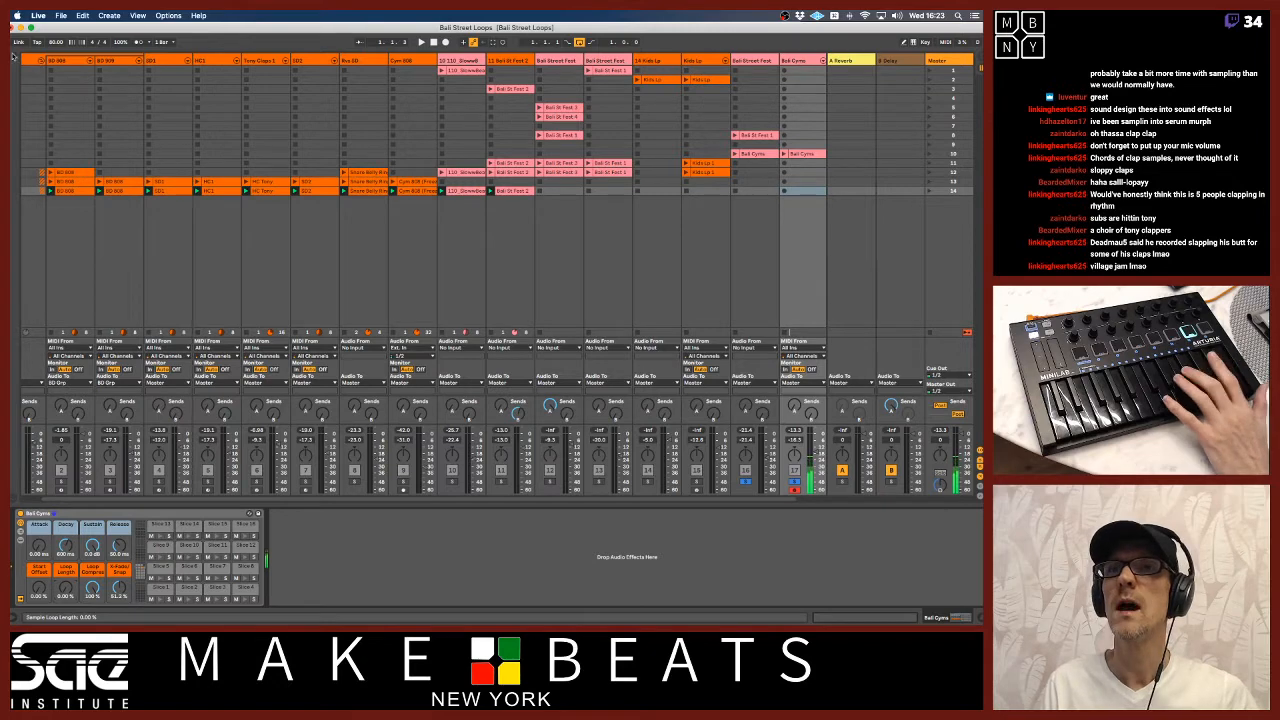
Find EQ Eight among the audio effects and add it after the Bali Cyms drum rack
{"action": "left_click", "coordinate": [13, 57]}
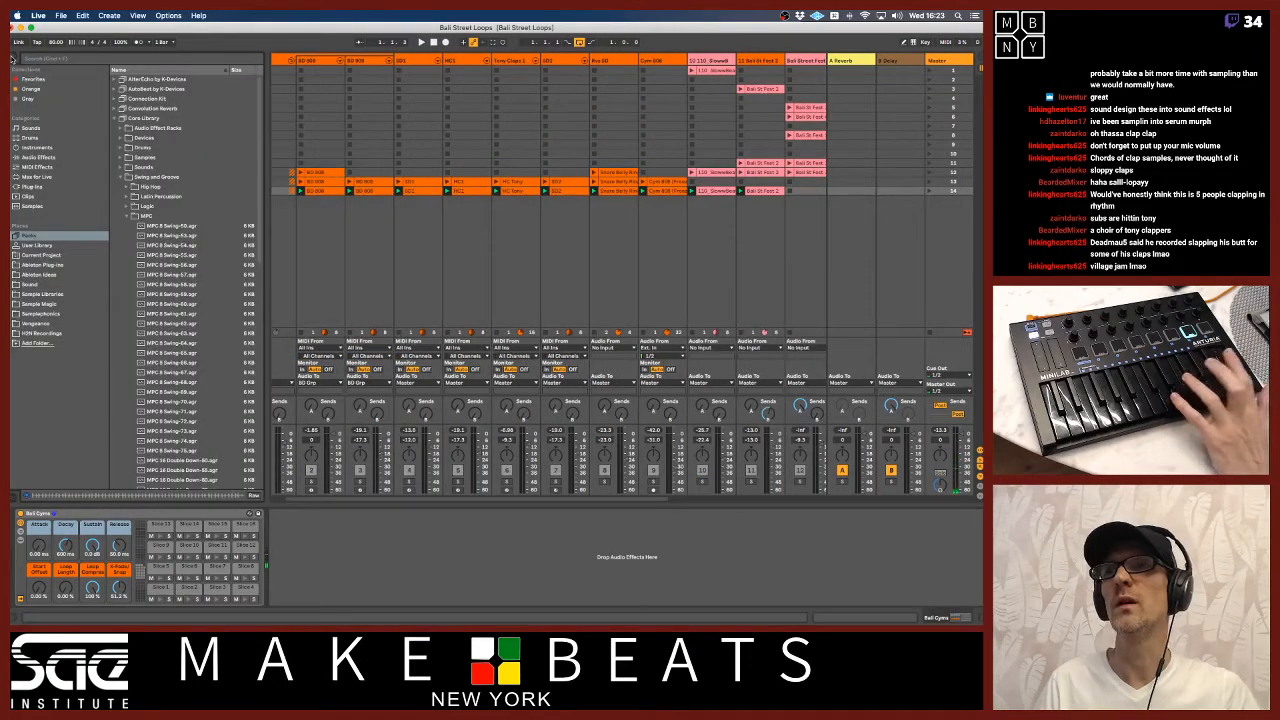
{"action": "left_click", "coordinate": [114, 118]}
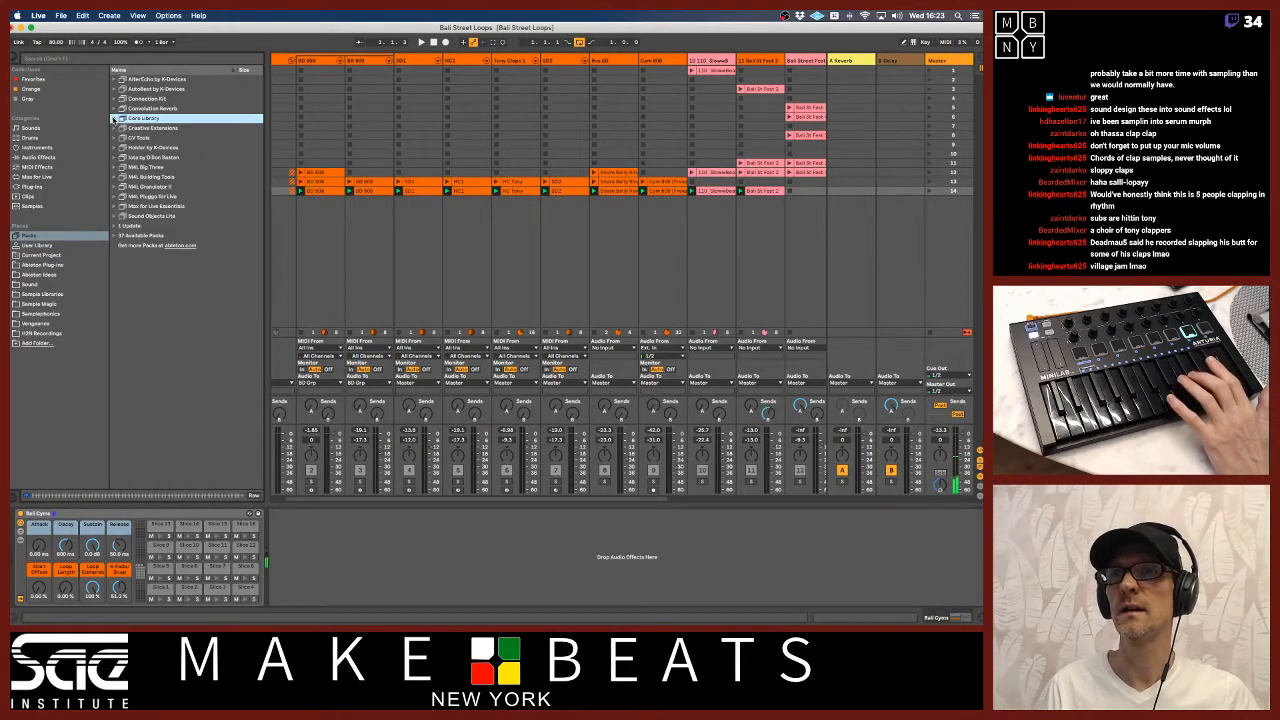
{"action": "left_click", "coordinate": [36, 157]}
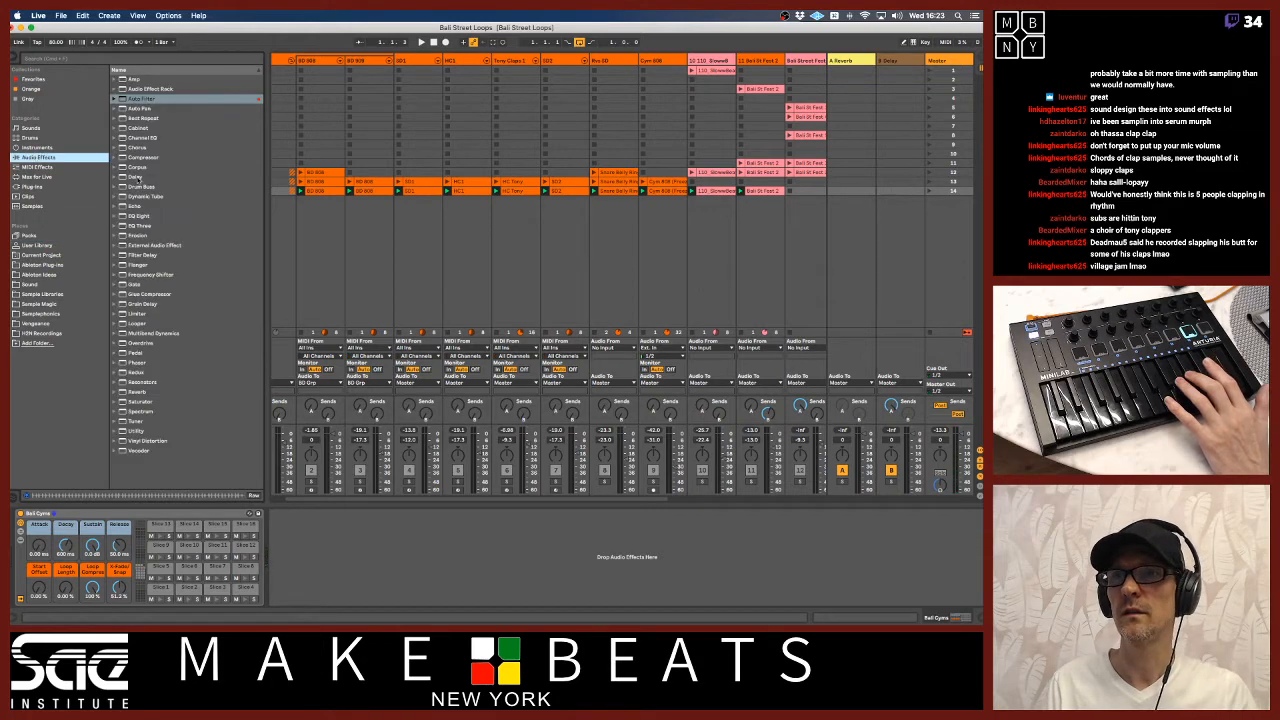
{"action": "left_click", "coordinate": [122, 218]}
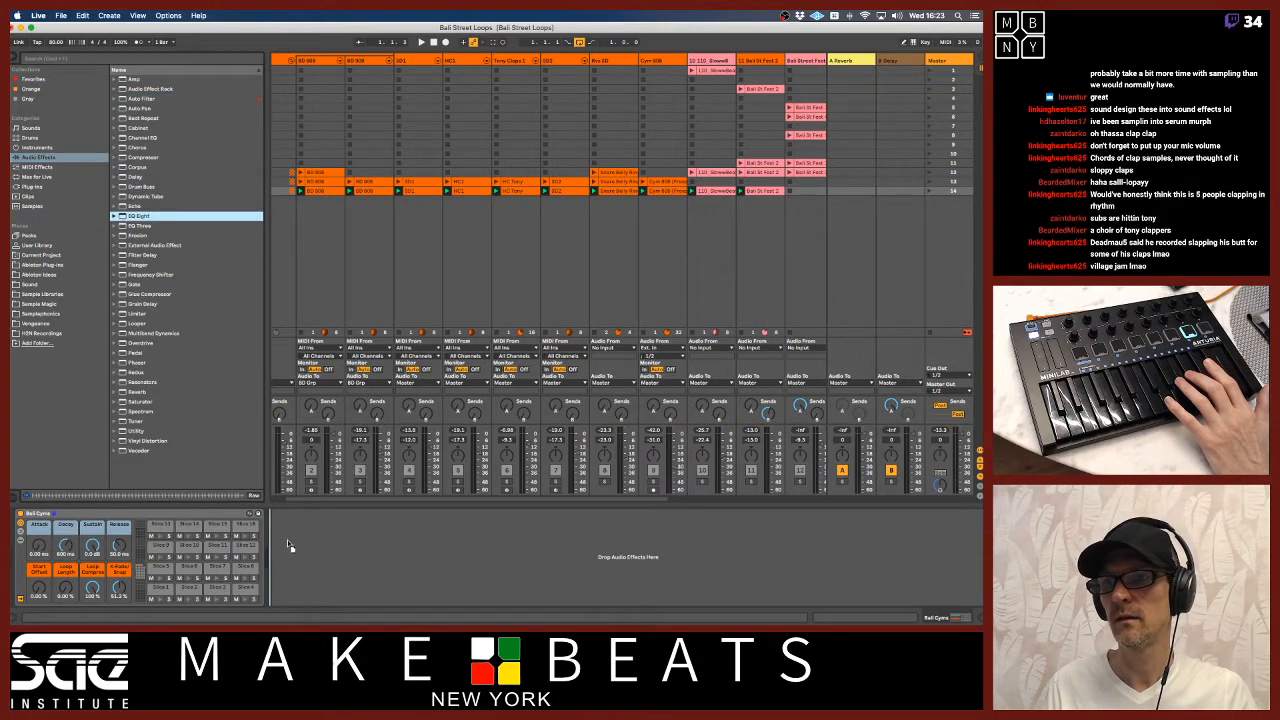
{"action": "left_click_drag", "start_coordinate": [286, 540], "coordinate": [288, 545]}
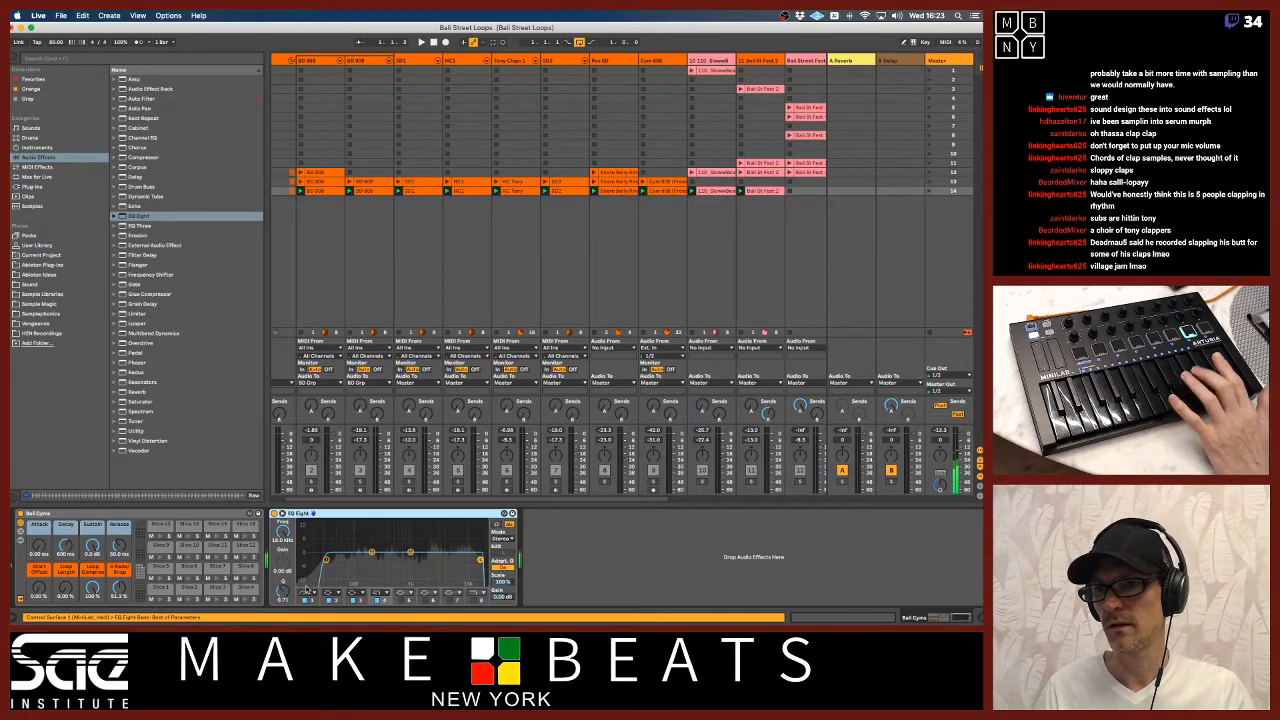
Cut the lows of the Bali Cyms track by raising EQ Eight's first band to about 677 Hz
{"action": "mouse_move", "coordinate": [283, 592]}
{"action": "left_mouse_down"}
{"action": "mouse_move", "coordinate": [283, 557]}
{"action": "mouse_move", "coordinate": [283, 586]}
{"action": "left_mouse_up"}
{"action": "left_click", "coordinate": [326, 560]}
{"action": "left_click_drag", "start_coordinate": [283, 532], "coordinate": [283, 485]}
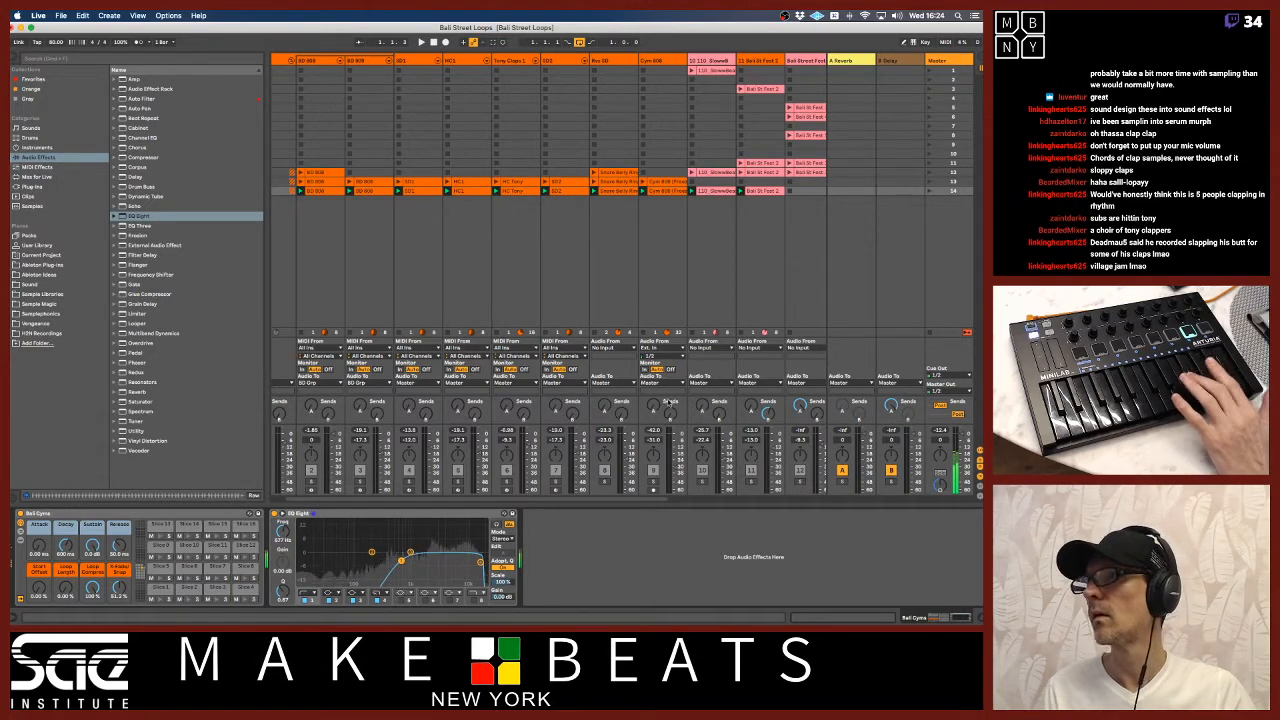
Unsolo the Bali Cyms track and its source audio track, and record a played slice pattern in scene 14 over the groove
{"action": "scroll", "coordinate": [761, 224], "scroll_direction": "right", "scroll_amount": 5}
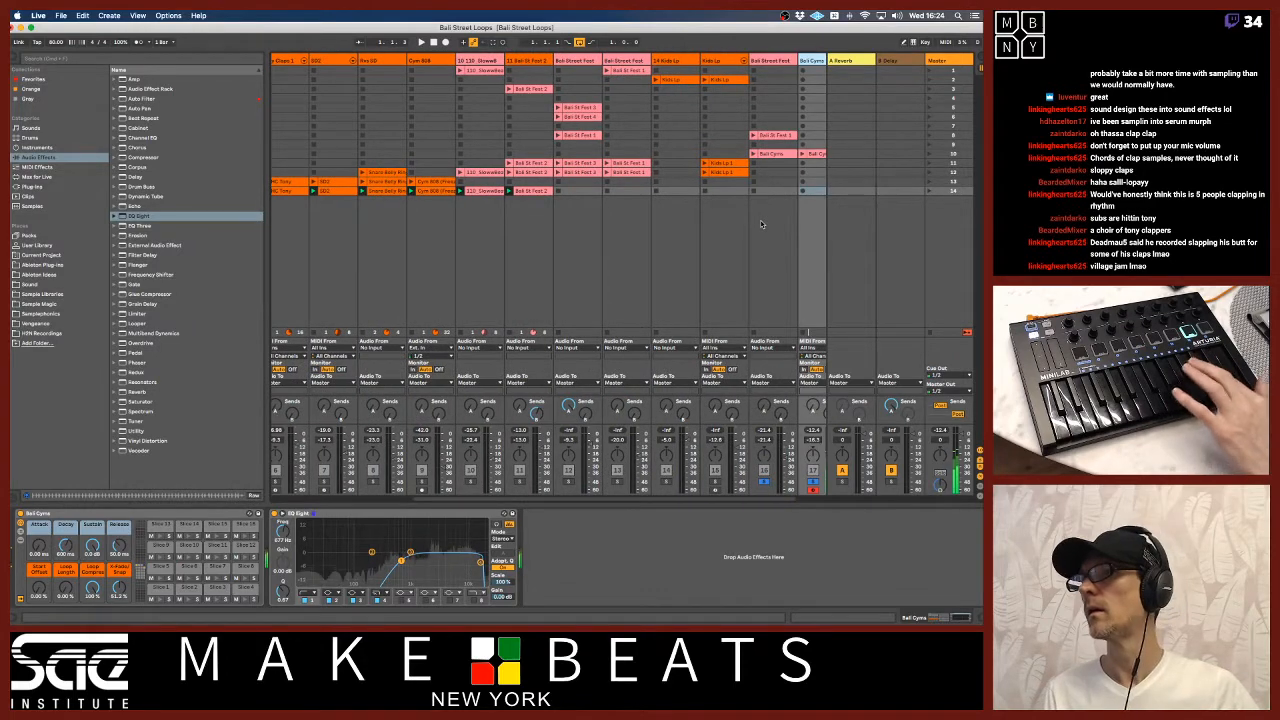
{"action": "scroll", "coordinate": [784, 151], "scroll_direction": "right", "scroll_amount": 2}
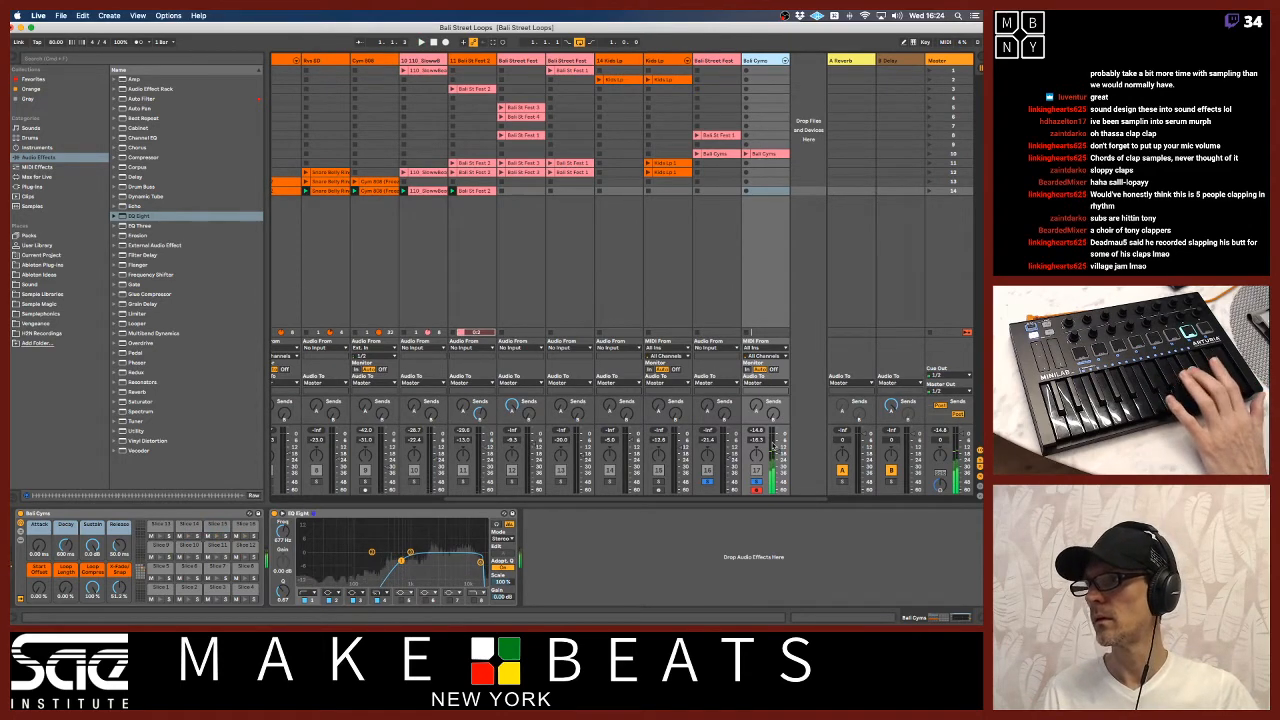
{"action": "left_click", "coordinate": [757, 482]}
{"action": "left_click", "coordinate": [708, 482]}
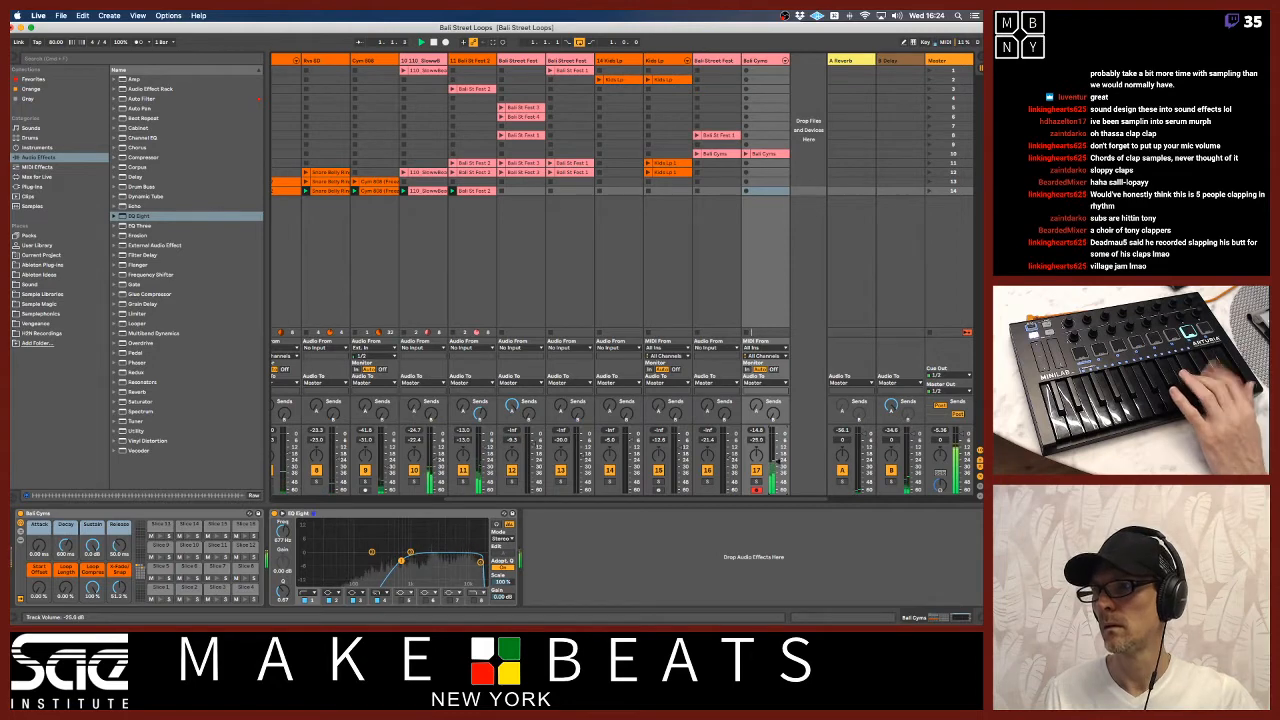
{"action": "left_click", "coordinate": [747, 191]}
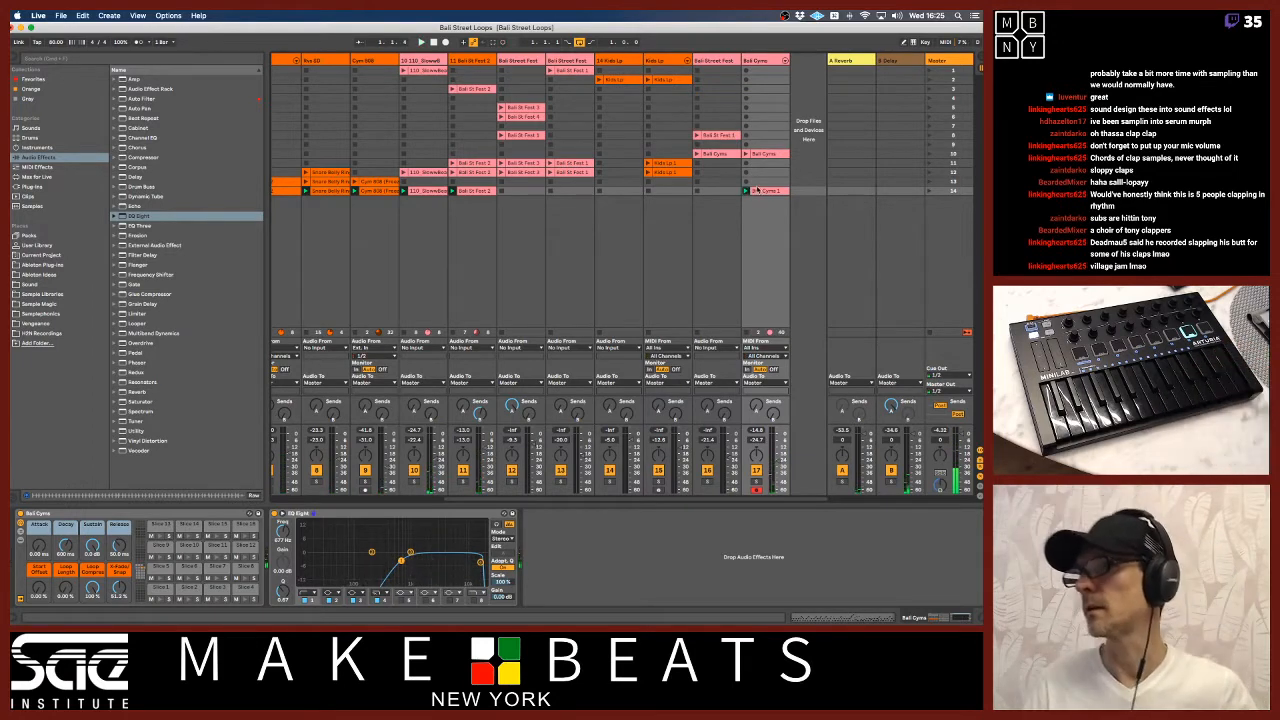
Open the recorded Bali Cyms clip and shorten its loop to the last two bars, from bar 9 to bar 11
{"action": "double_click", "coordinate": [748, 190]}
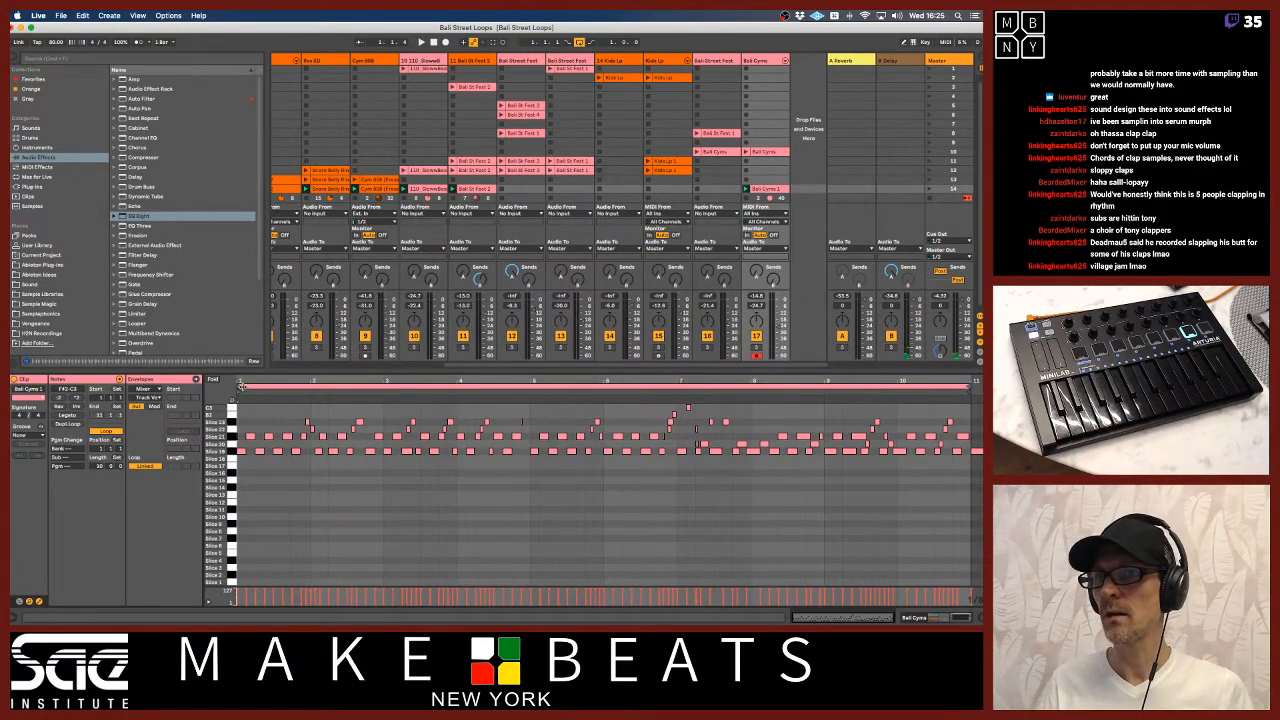
{"action": "mouse_move", "coordinate": [240, 384]}
{"action": "left_mouse_down"}
{"action": "mouse_move", "coordinate": [814, 383]}
{"action": "mouse_move", "coordinate": [822, 346]}
{"action": "left_mouse_up"}
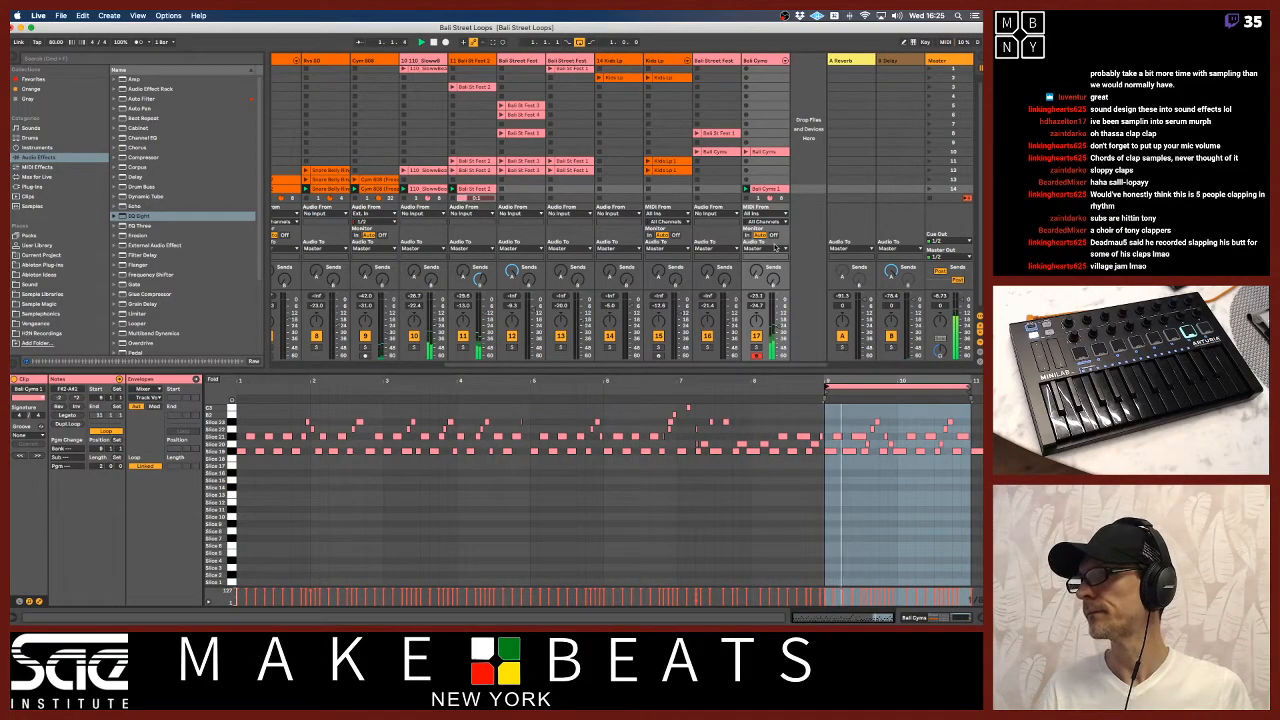
{"action": "left_click_drag", "start_coordinate": [887, 381], "coordinate": [727, 395]}
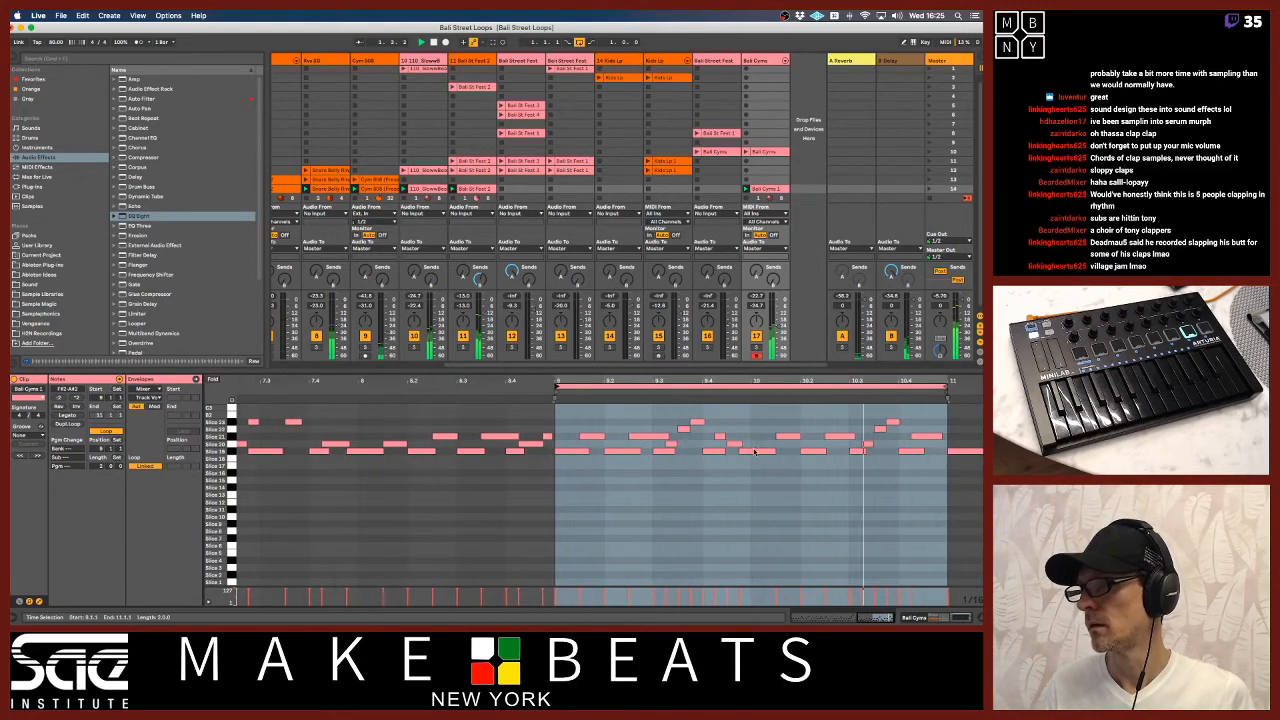
Nudge three slice notes in the loop: the F#2 to 10.1.1, the short G#2 to 9.4.4 and the last G#2 to 10.4.3
{"action": "left_click", "coordinate": [755, 450]}
{"action": "key", "text": "Right"}
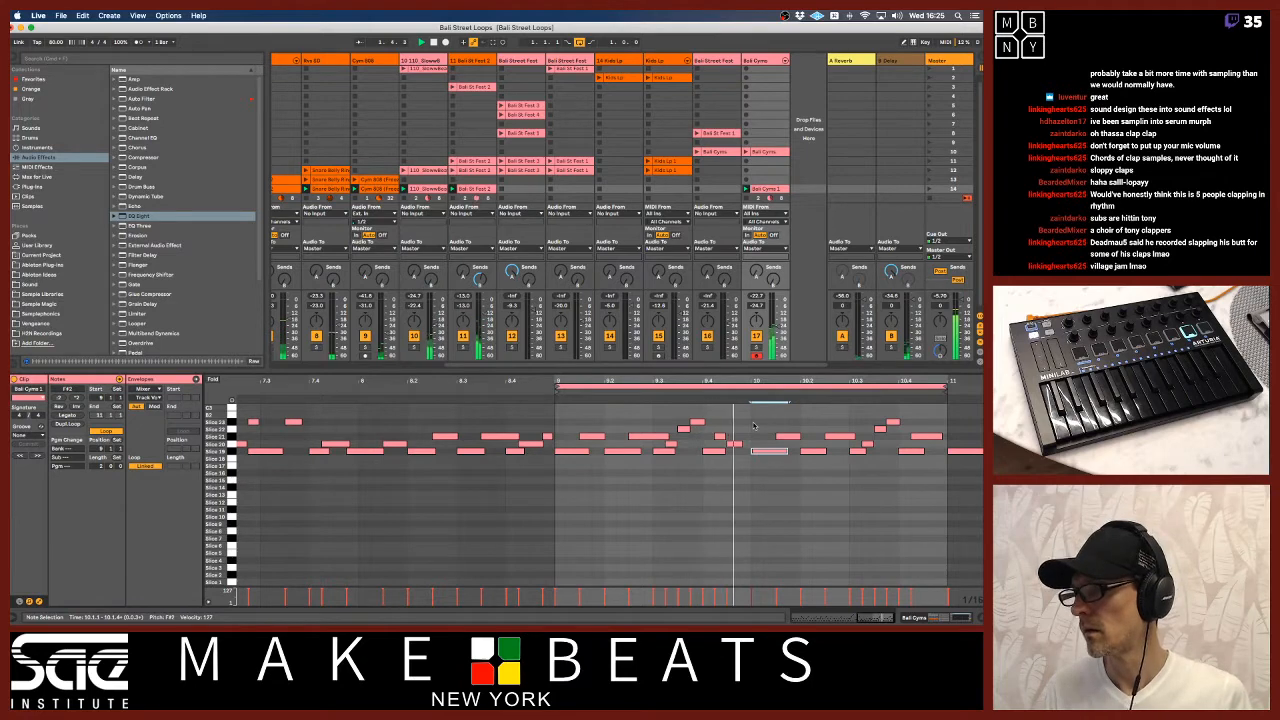
{"action": "left_click", "coordinate": [738, 442]}
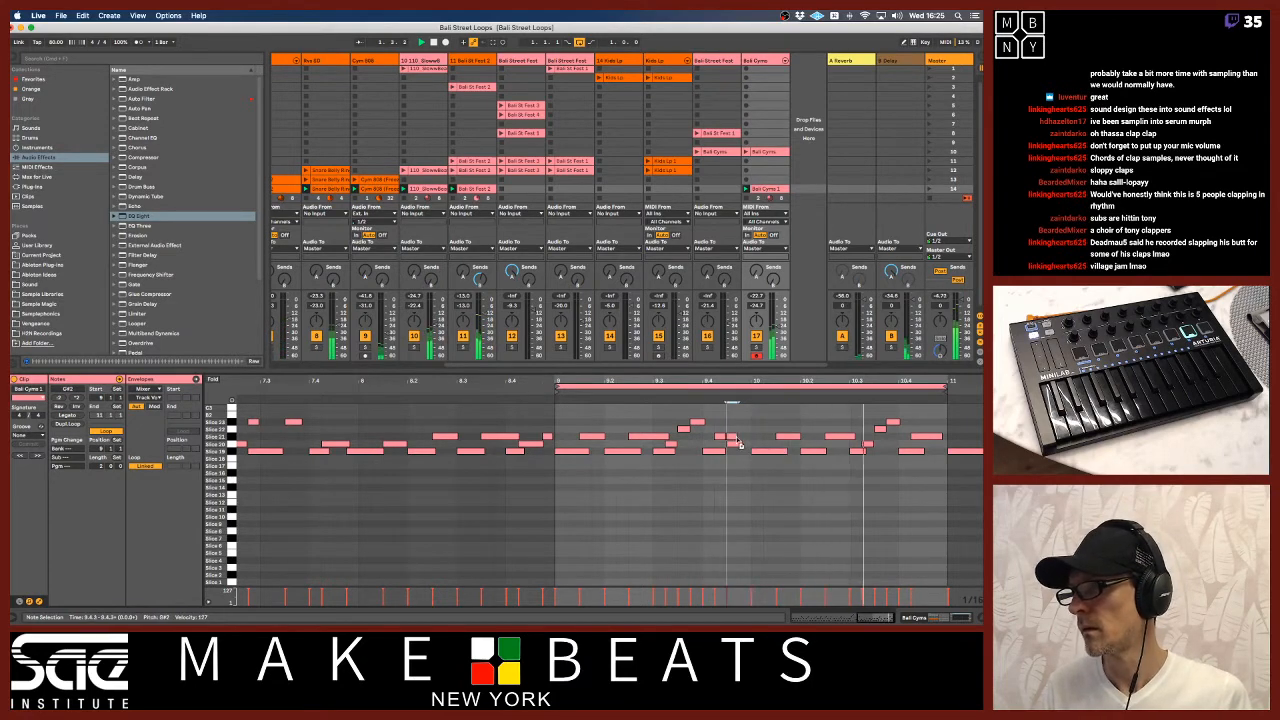
{"action": "key", "text": "Right"}
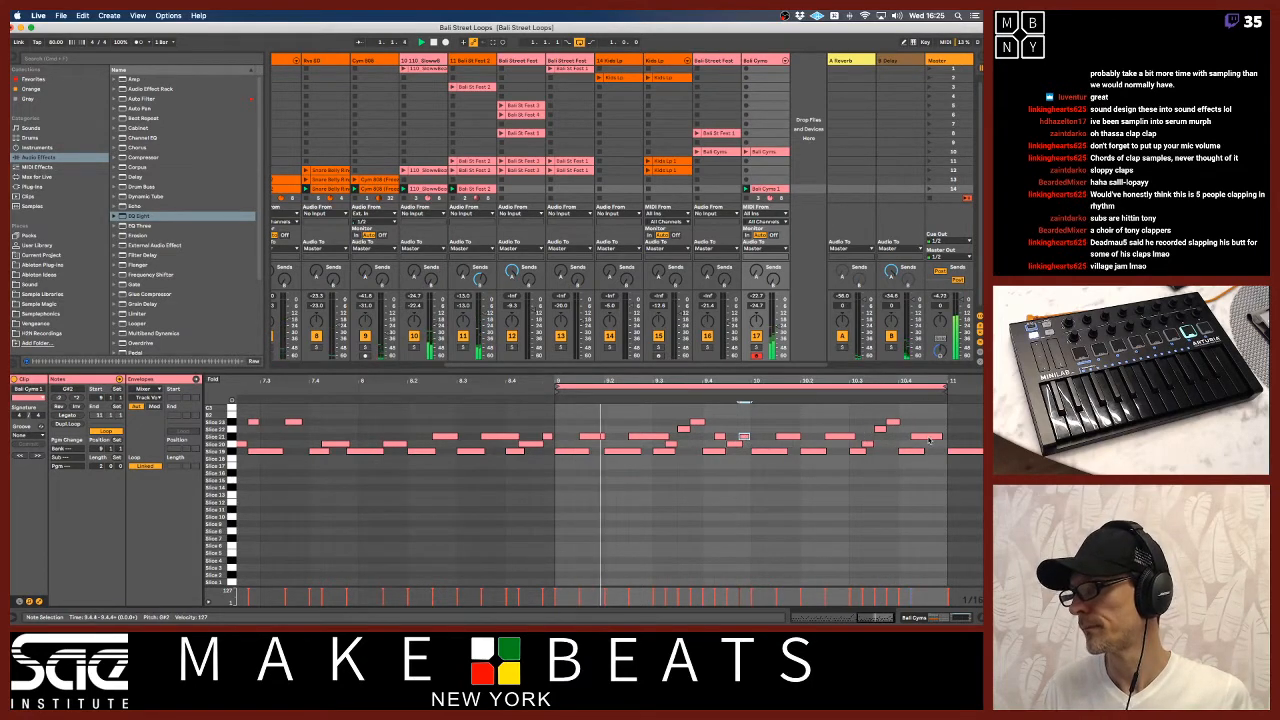
{"action": "left_click", "coordinate": [928, 440]}
{"action": "key", "text": "Right"}
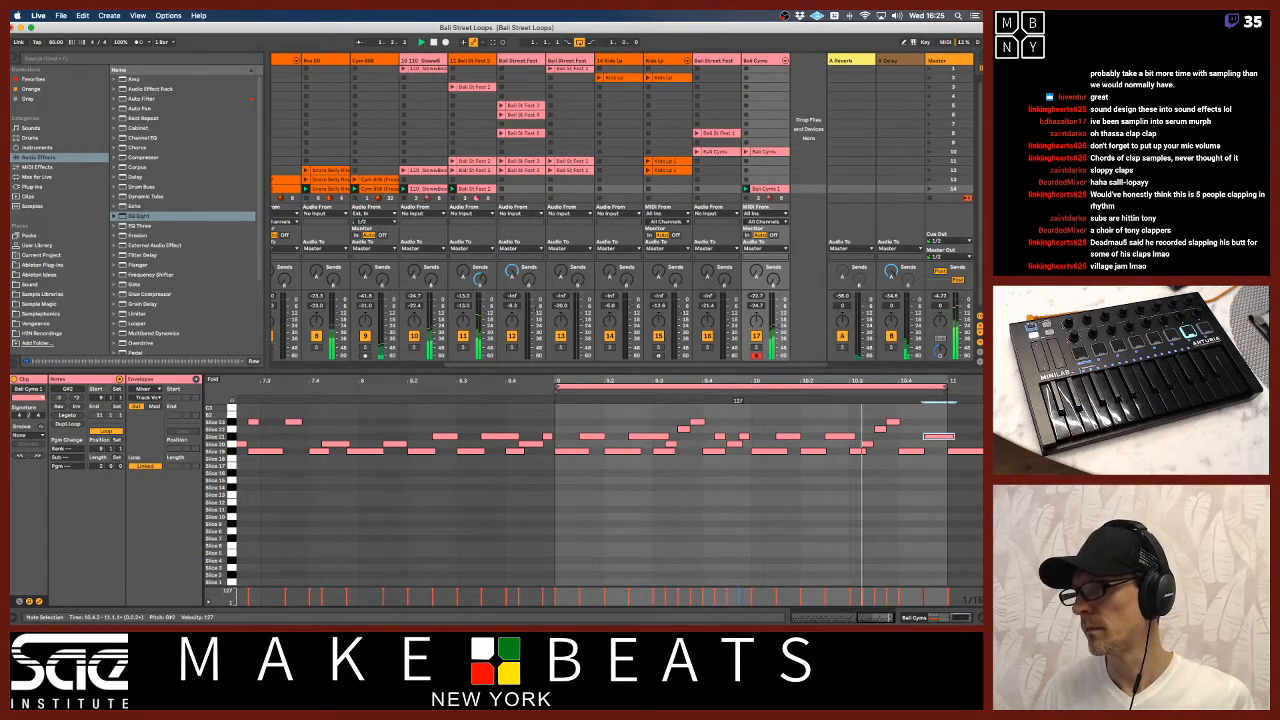
Lower the velocity of the two short G#2 notes in beat 9.4, and raise the one at 9.4.4 to A2
{"action": "left_click", "coordinate": [744, 437]}
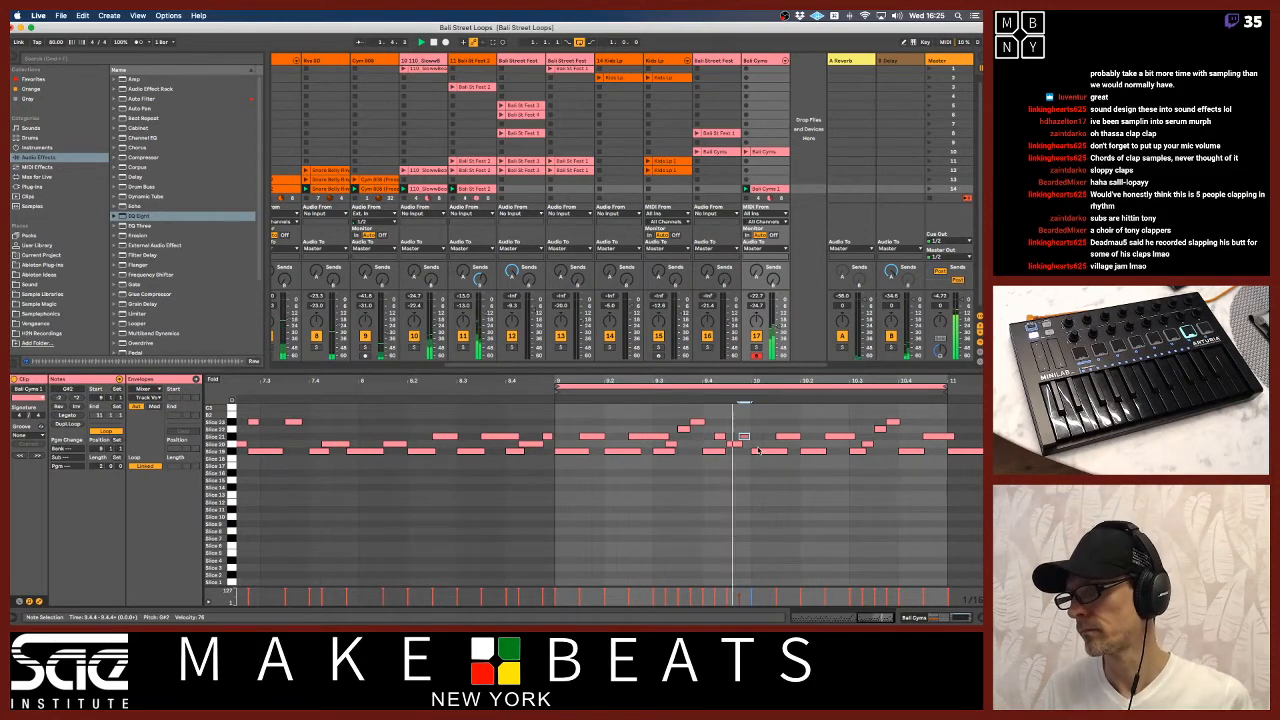
{"action": "left_click_drag", "start_coordinate": [719, 437], "coordinate": [719, 462]}
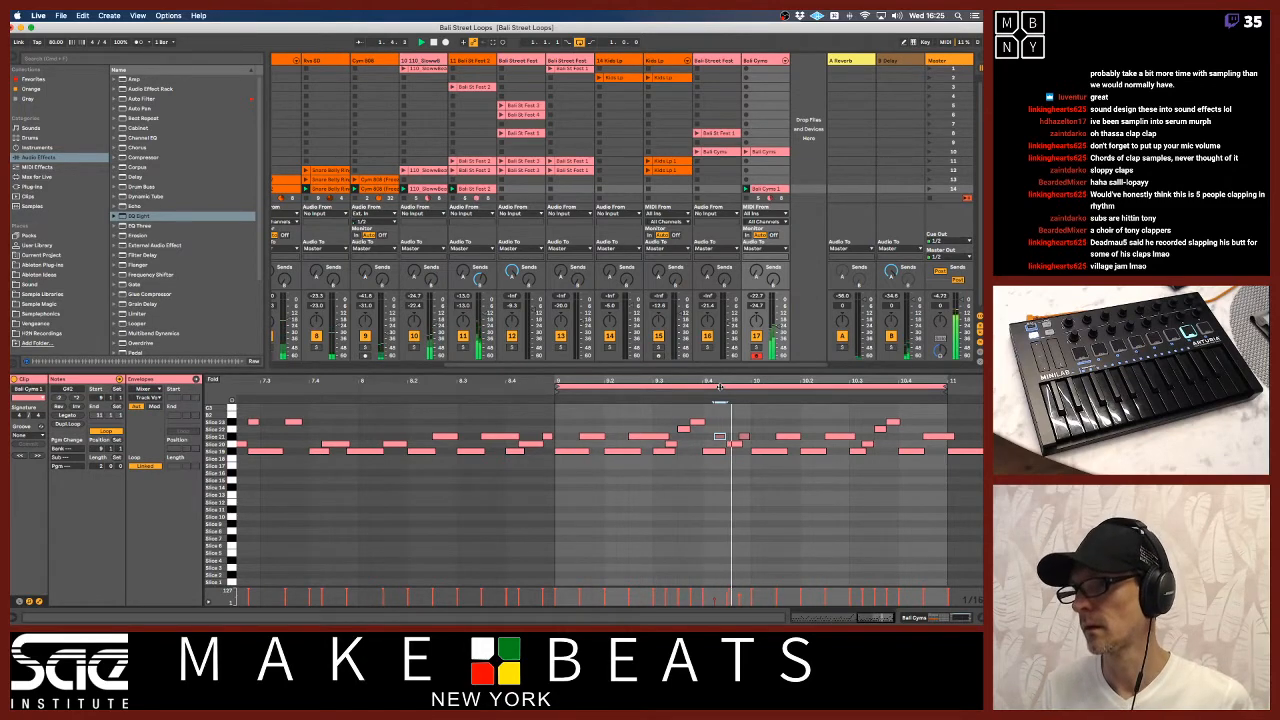
{"action": "left_click", "coordinate": [743, 437]}
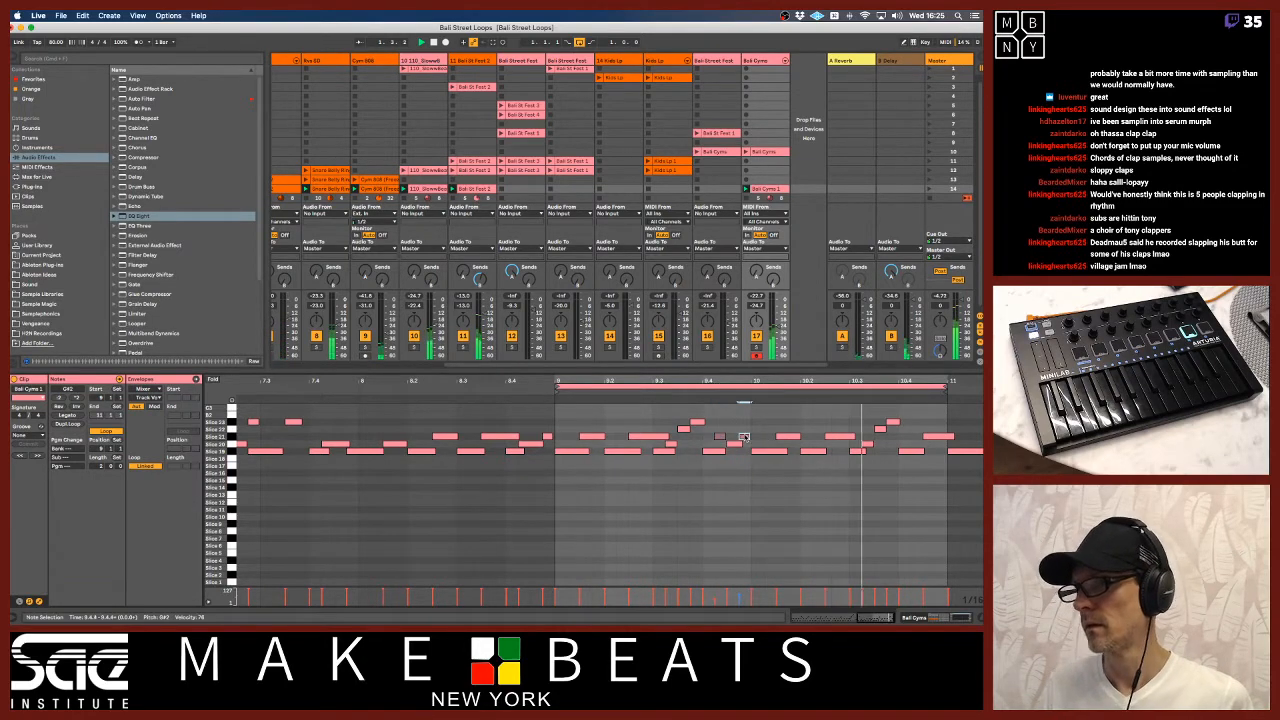
{"action": "left_click_drag", "start_coordinate": [743, 437], "coordinate": [743, 428]}
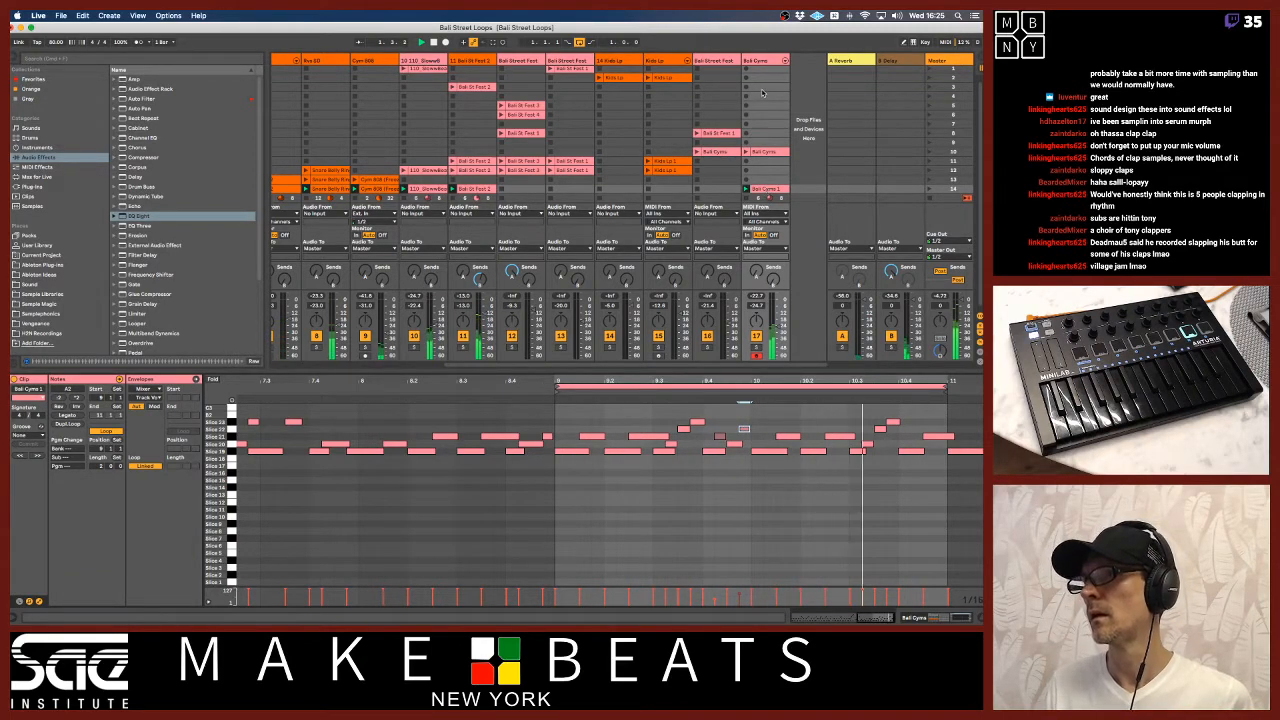
Move the original sliced Bali Cyms MIDI clip from scene 10 up to scene 5
{"action": "left_click_drag", "start_coordinate": [764, 152], "coordinate": [764, 105]}
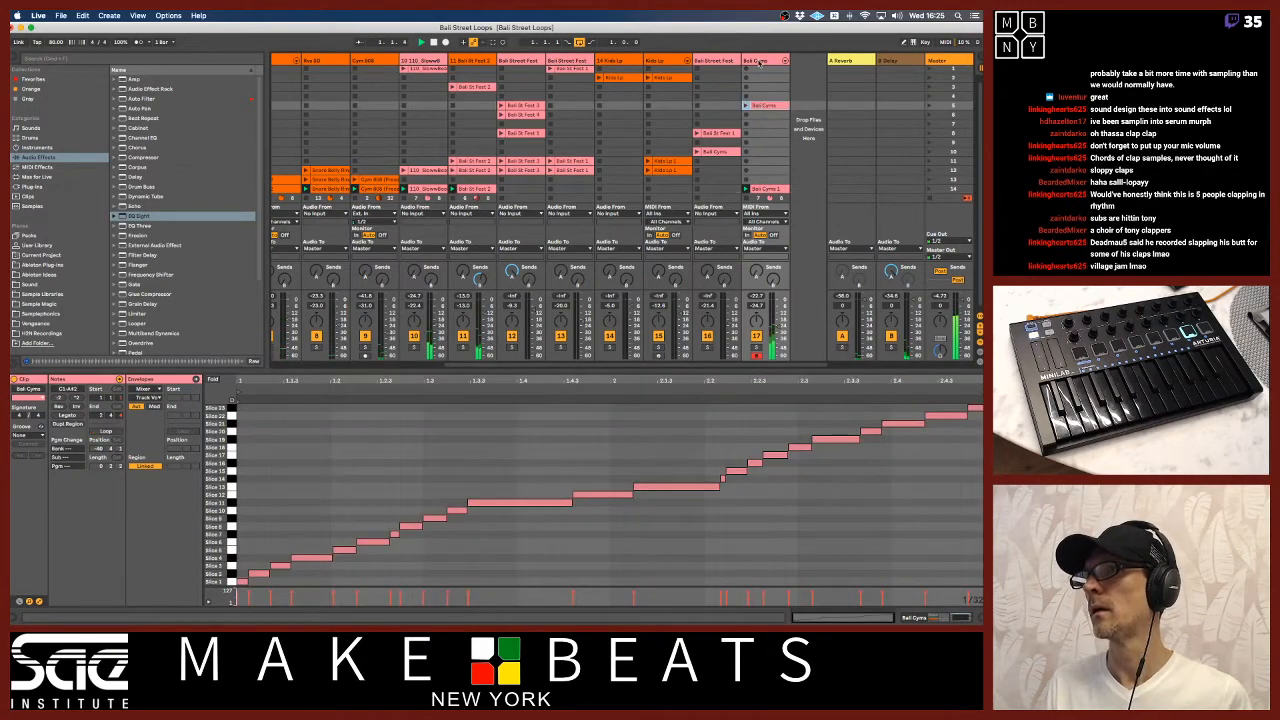
Delete the original sliced Bali Cyms clip from scene 5 and move the Bali Cyms track directly after the Cym 808 track
{"action": "key", "text": "Delete"}
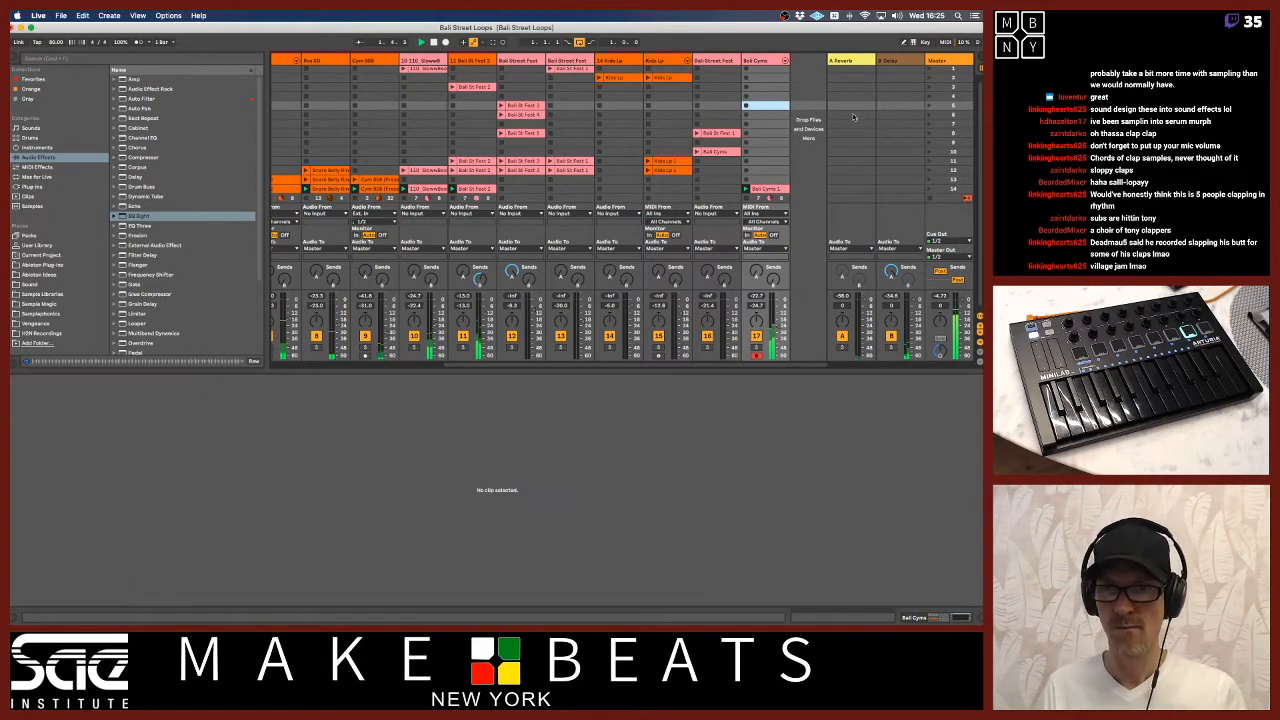
{"action": "scroll", "coordinate": [668, 140], "scroll_direction": "left", "scroll_amount": 1}
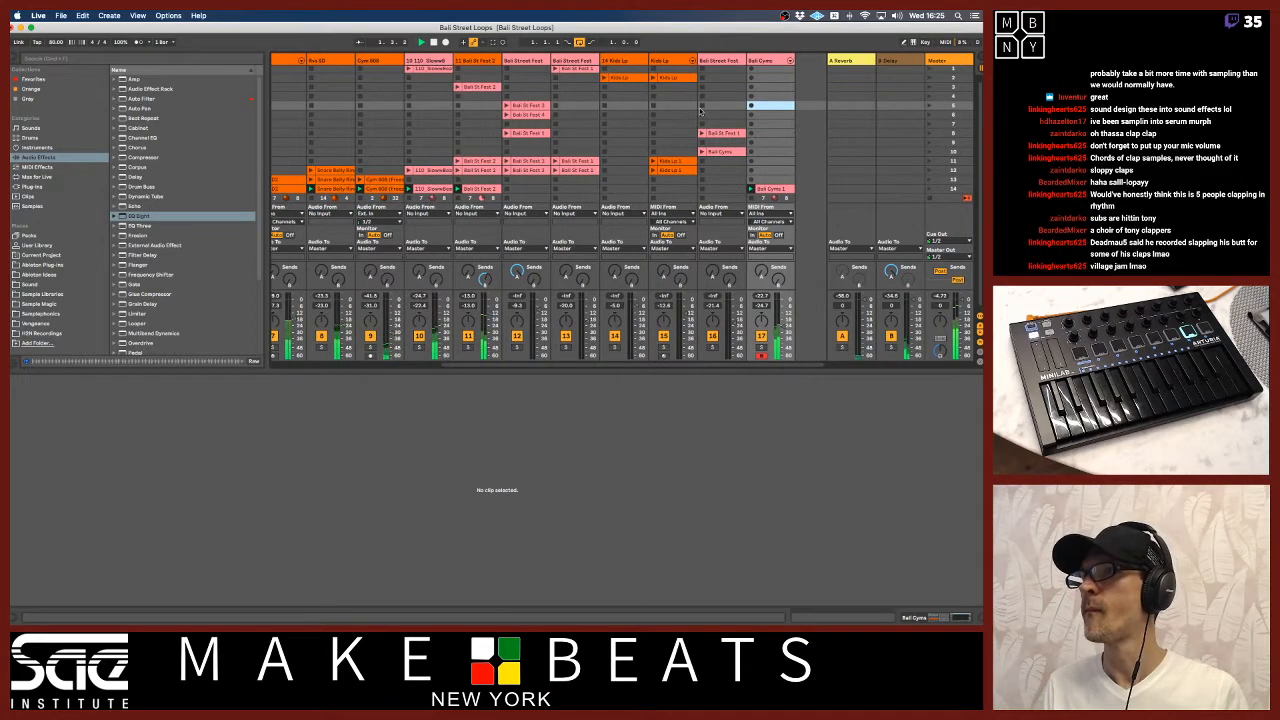
{"action": "left_click", "coordinate": [762, 61]}
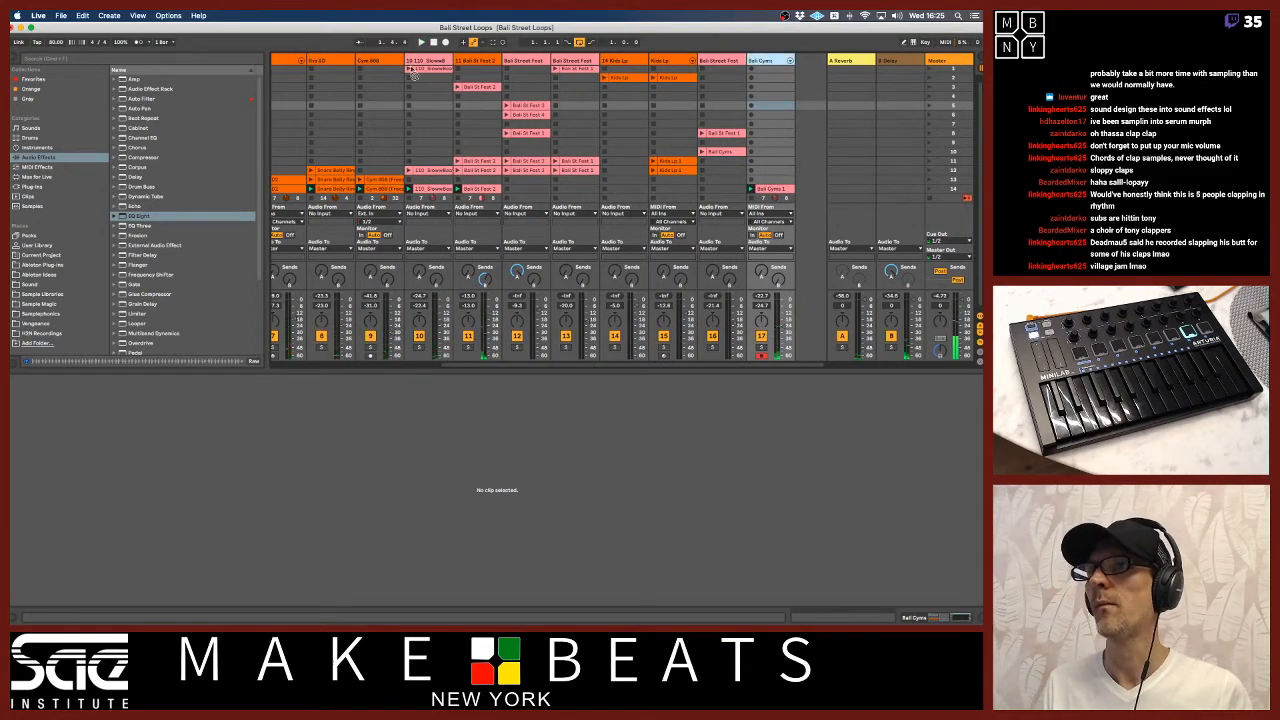
{"action": "left_click_drag", "start_coordinate": [418, 60], "coordinate": [437, 59]}
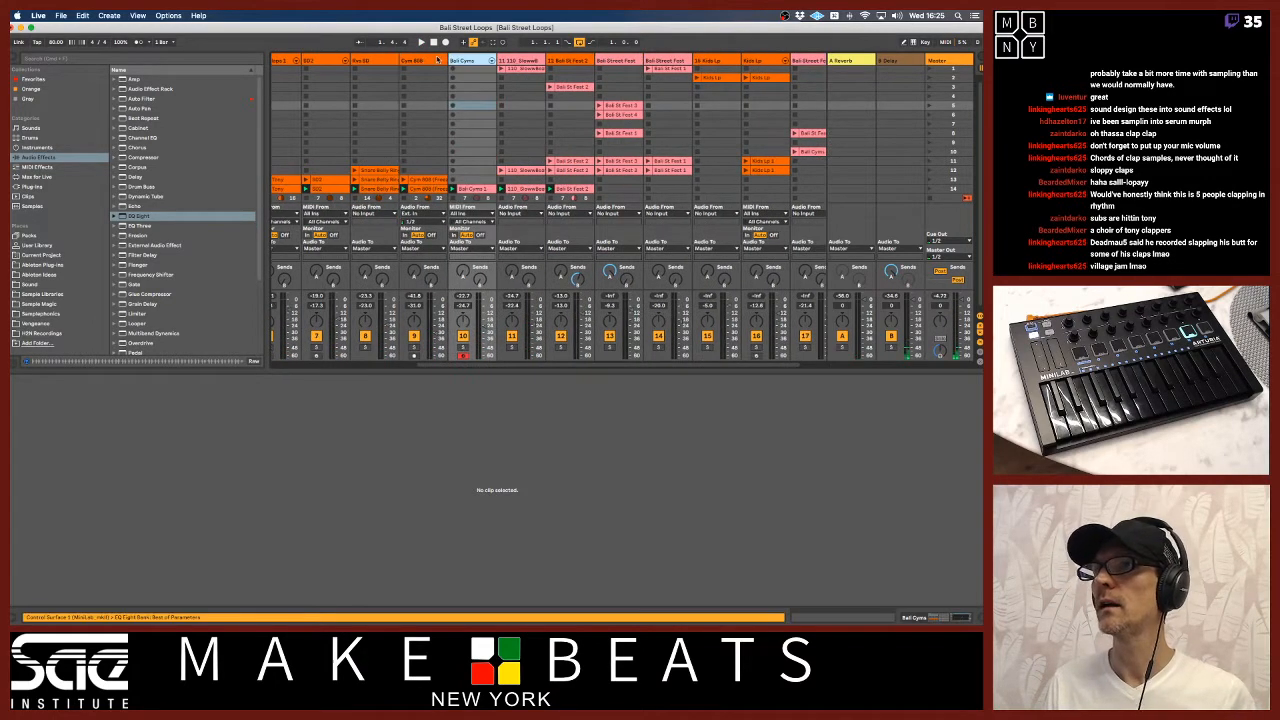
Recolour the Bali Cyms track orange to match the drum tracks, and narrow the browser to widen the session view
{"action": "right_click", "coordinate": [465, 60]}
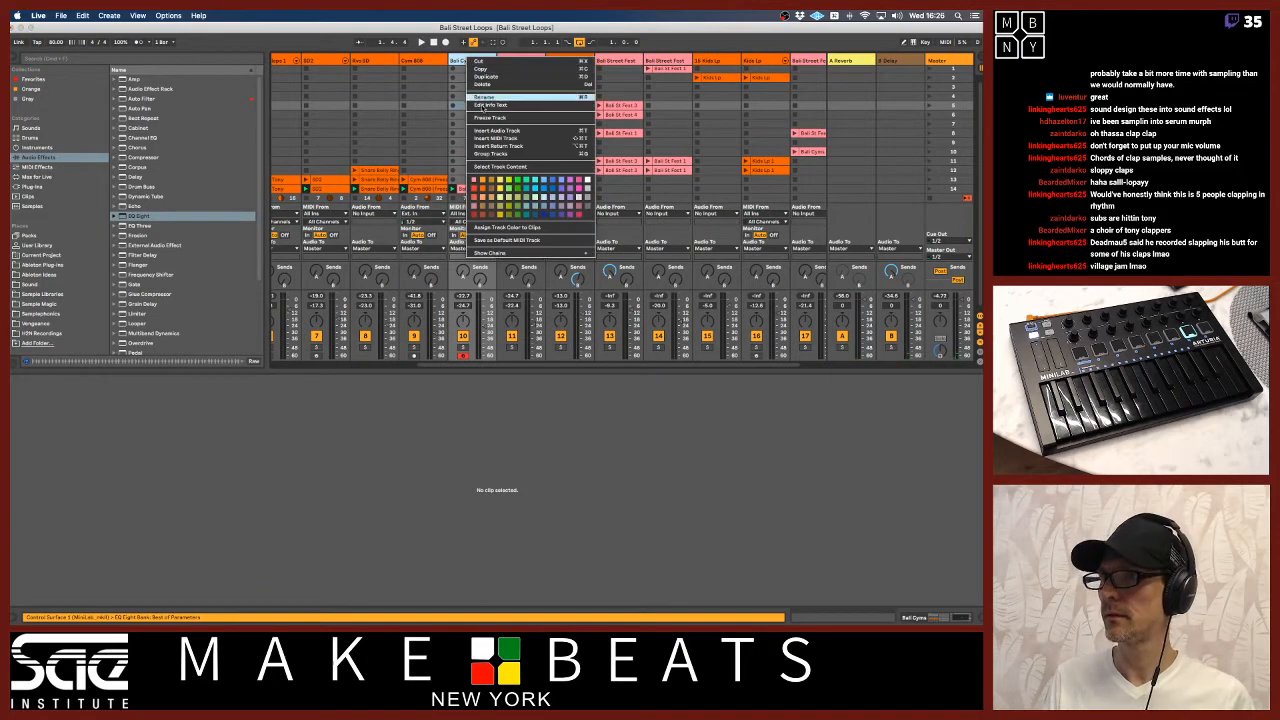
{"action": "left_click", "coordinate": [484, 191]}
{"action": "scroll", "coordinate": [620, 90], "scroll_direction": "left", "scroll_amount": 5}
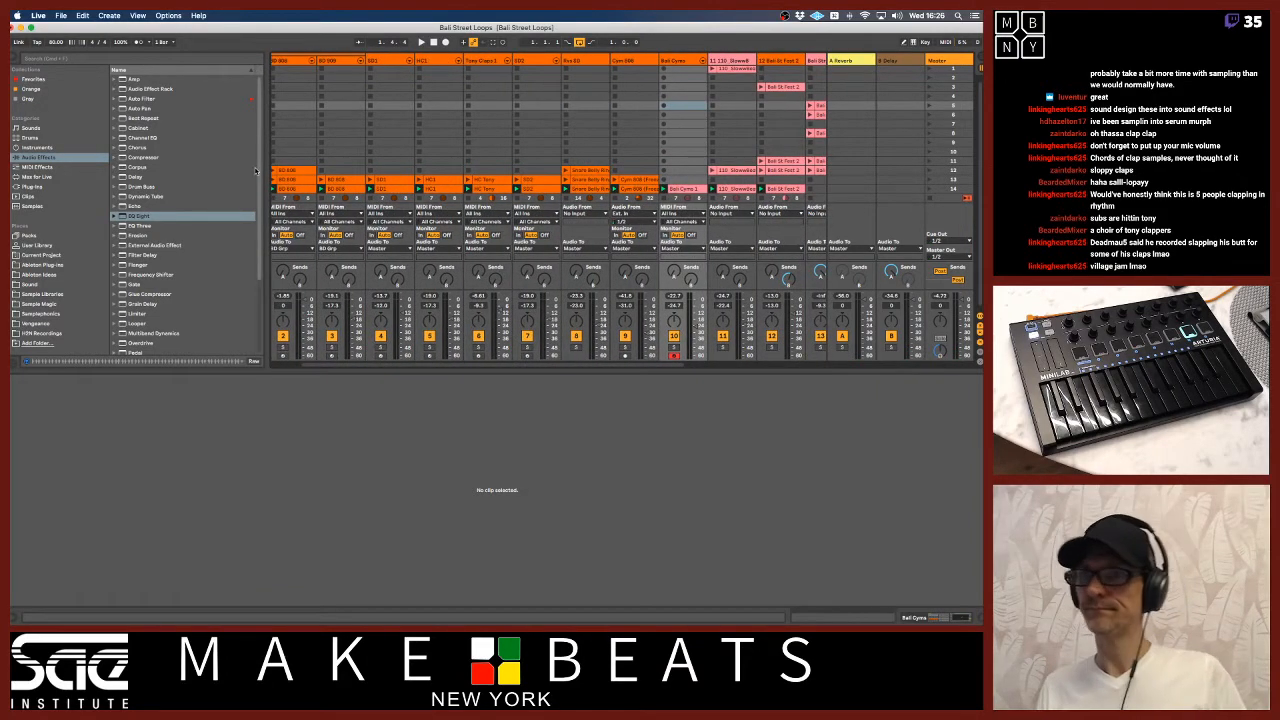
{"action": "left_click_drag", "start_coordinate": [266, 166], "coordinate": [213, 163]}
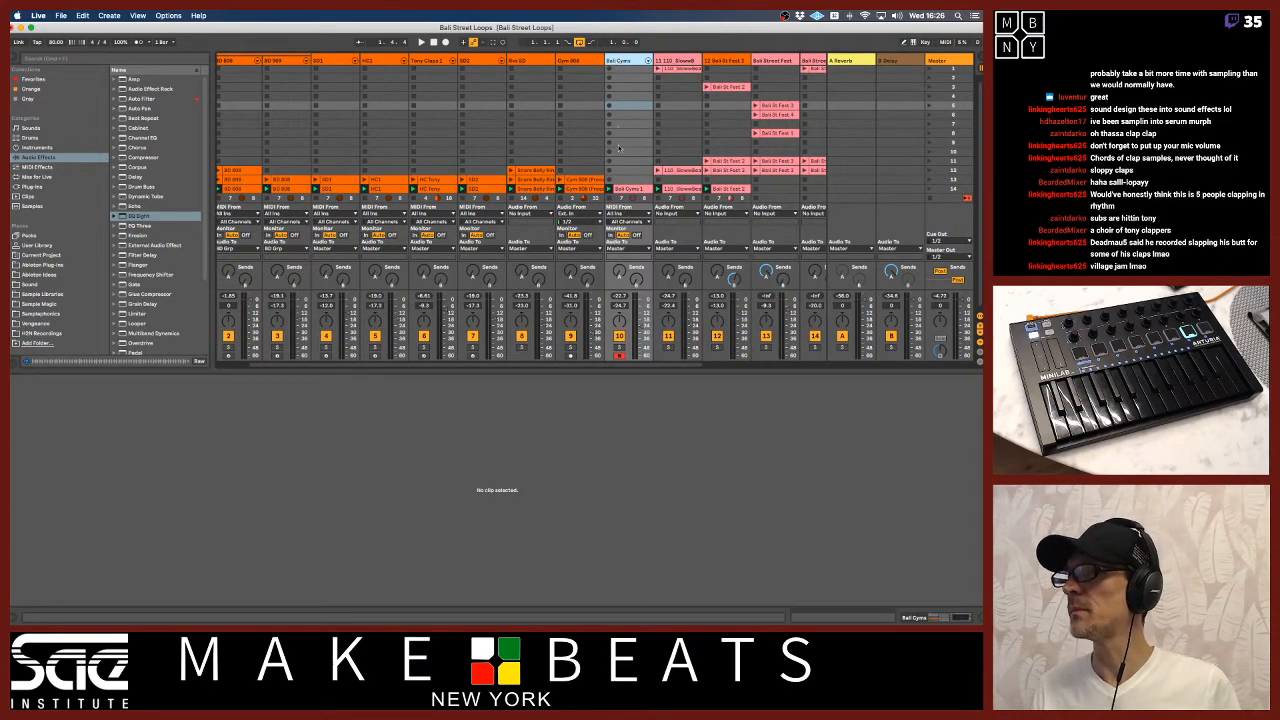
Assign the MPC swing groove to the Bali Cyms 1 clip in scene 14 and crop the clip to its two-bar loop
{"action": "left_click", "coordinate": [628, 189]}
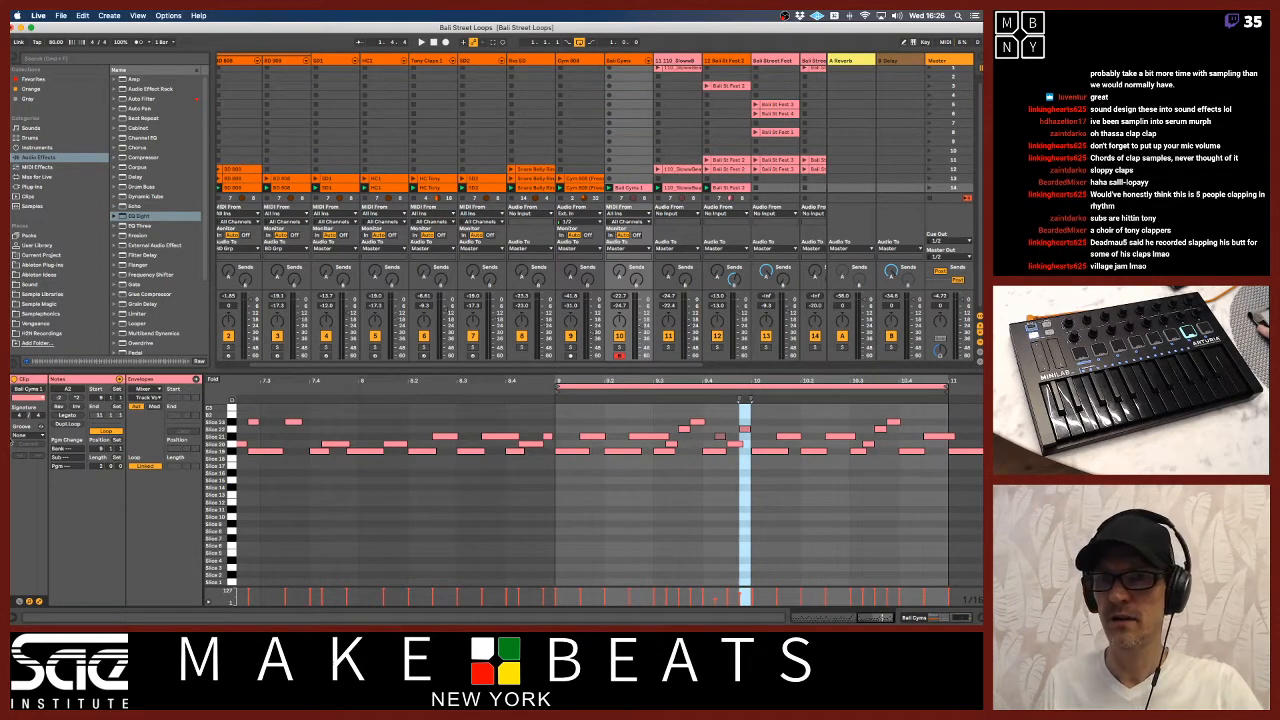
{"action": "left_click", "coordinate": [42, 436]}
{"action": "left_click", "coordinate": [40, 451]}
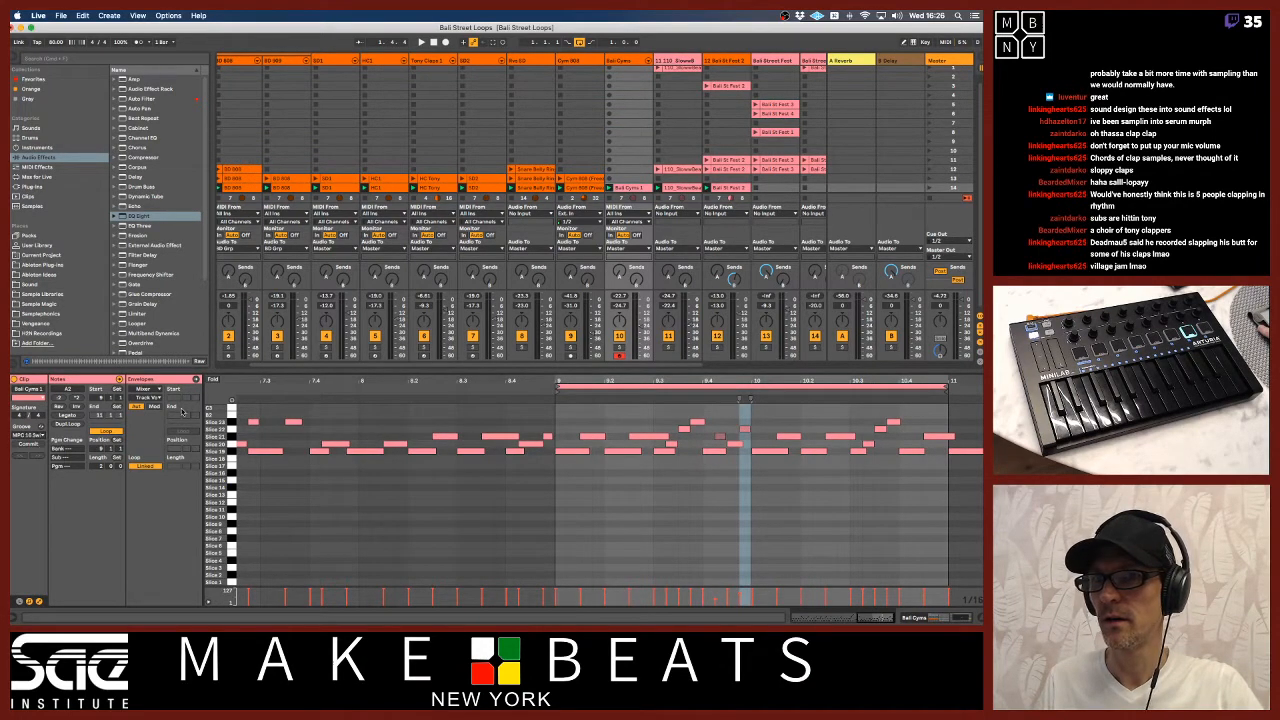
{"action": "right_click", "coordinate": [628, 188]}
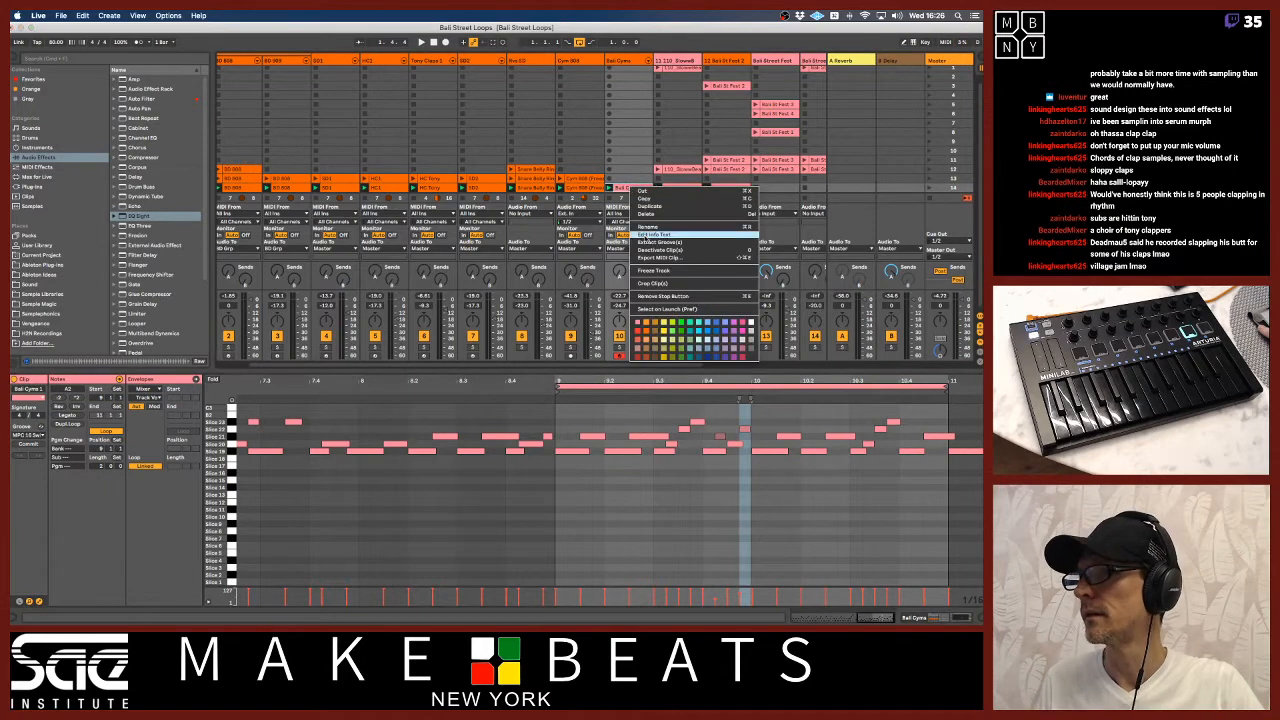
{"action": "left_click", "coordinate": [641, 283]}
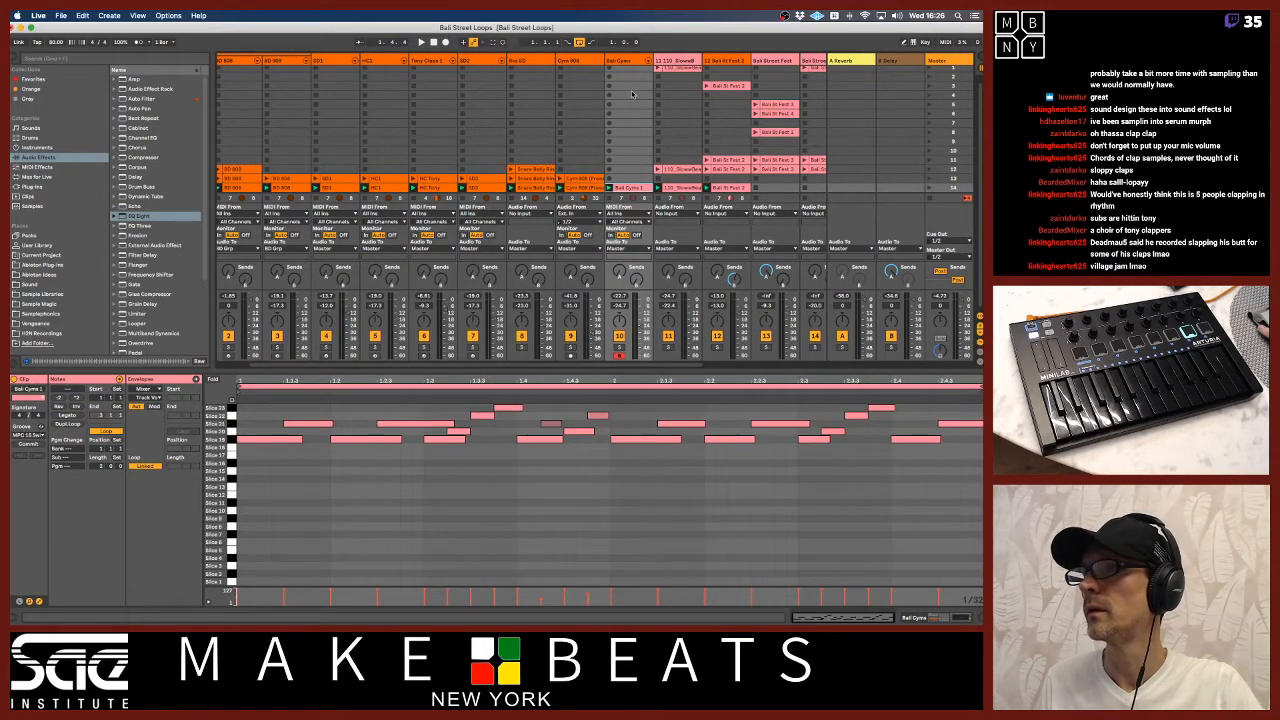
Play the groove, raise the velocity of the short A2 note at 1.4.4 to about 100, and transpose the note down to F2
{"action": "key", "text": "space"}
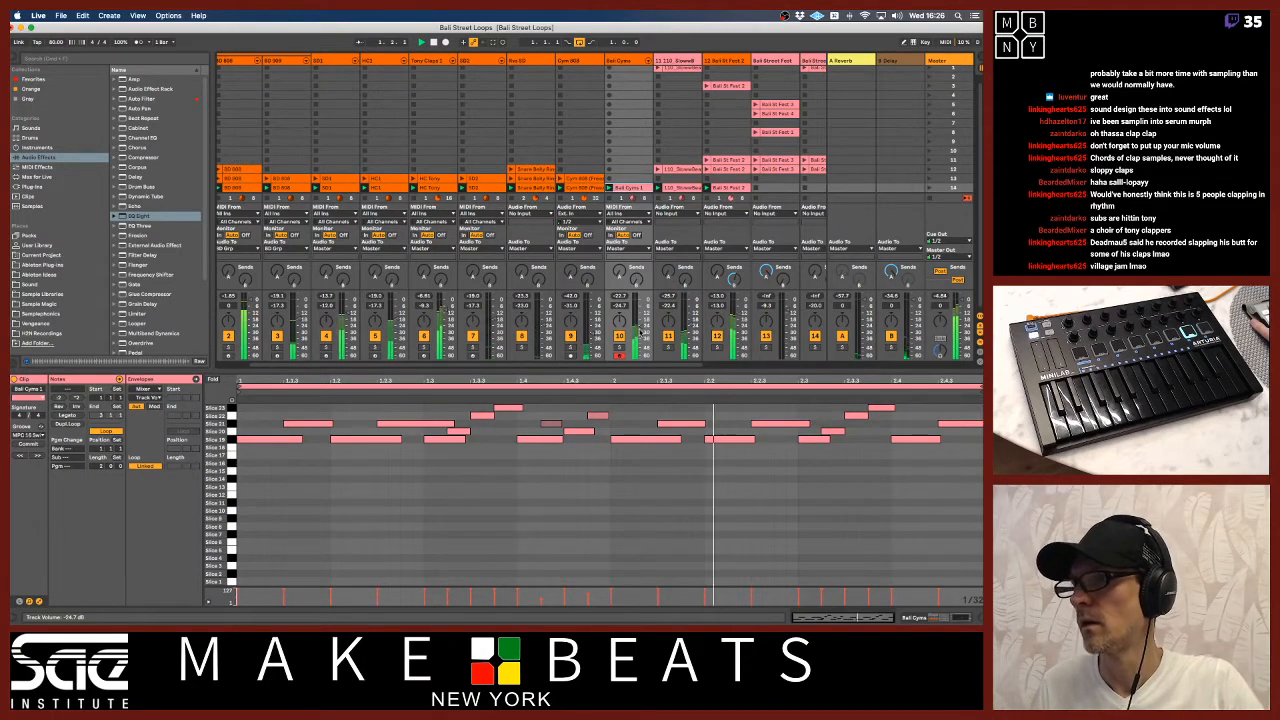
{"action": "left_click", "coordinate": [604, 426]}
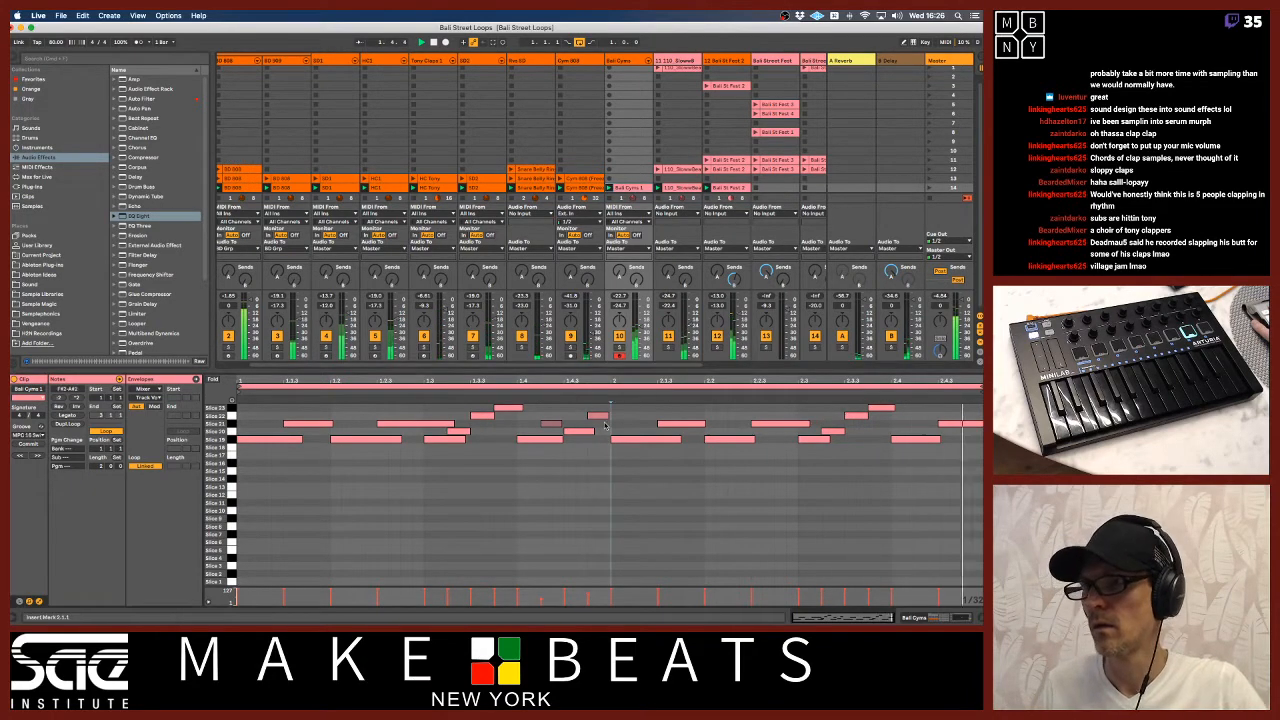
{"action": "left_click", "coordinate": [604, 416]}
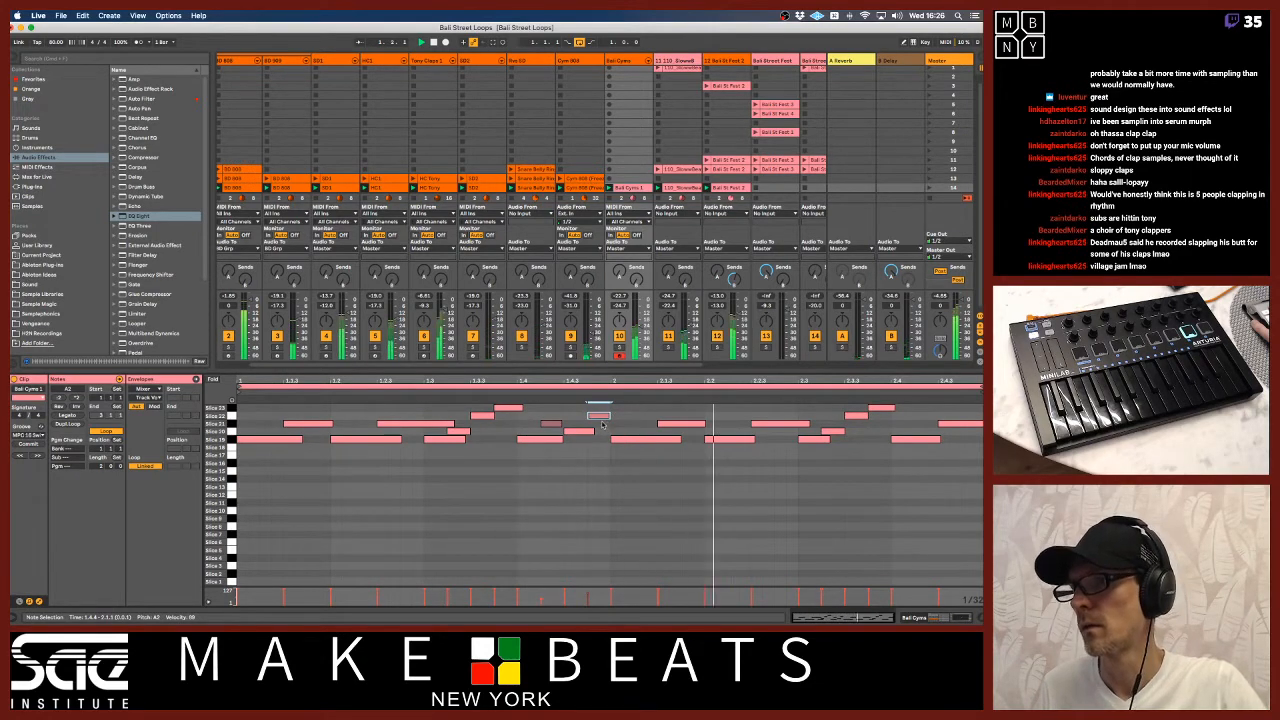
{"action": "left_click", "coordinate": [603, 430]}
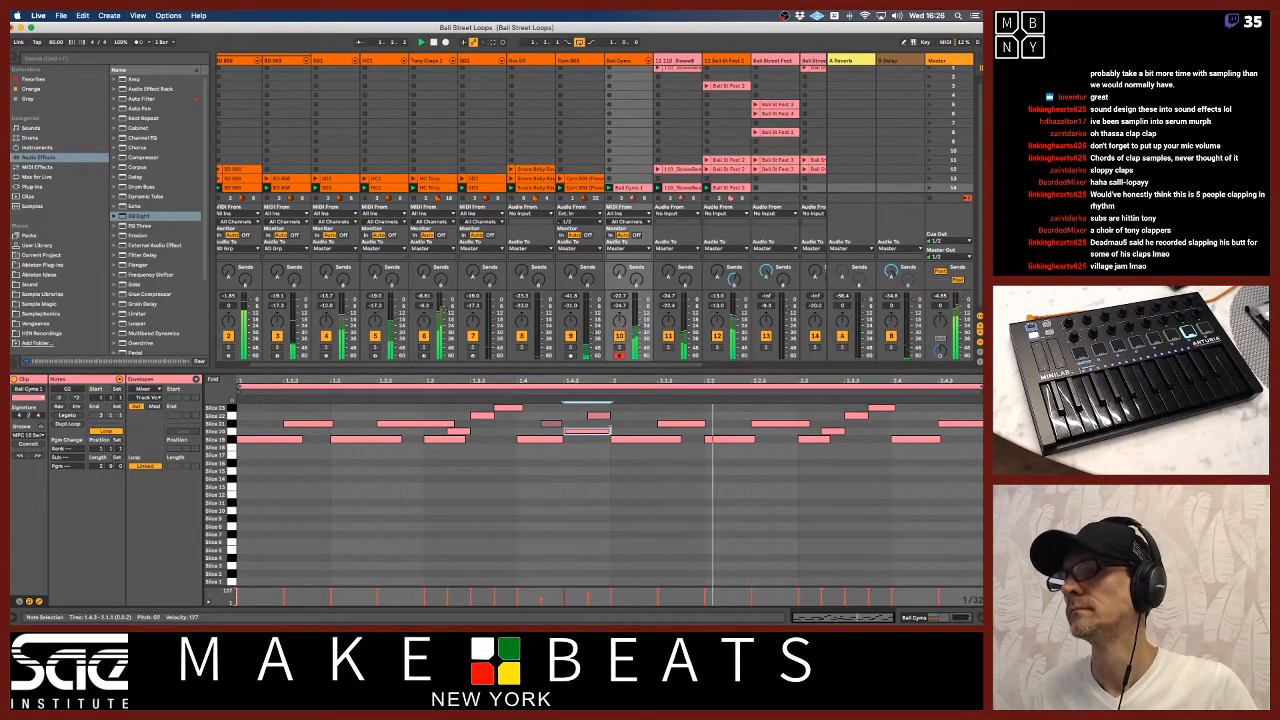
{"action": "left_click_drag", "start_coordinate": [602, 416], "coordinate": [602, 402]}
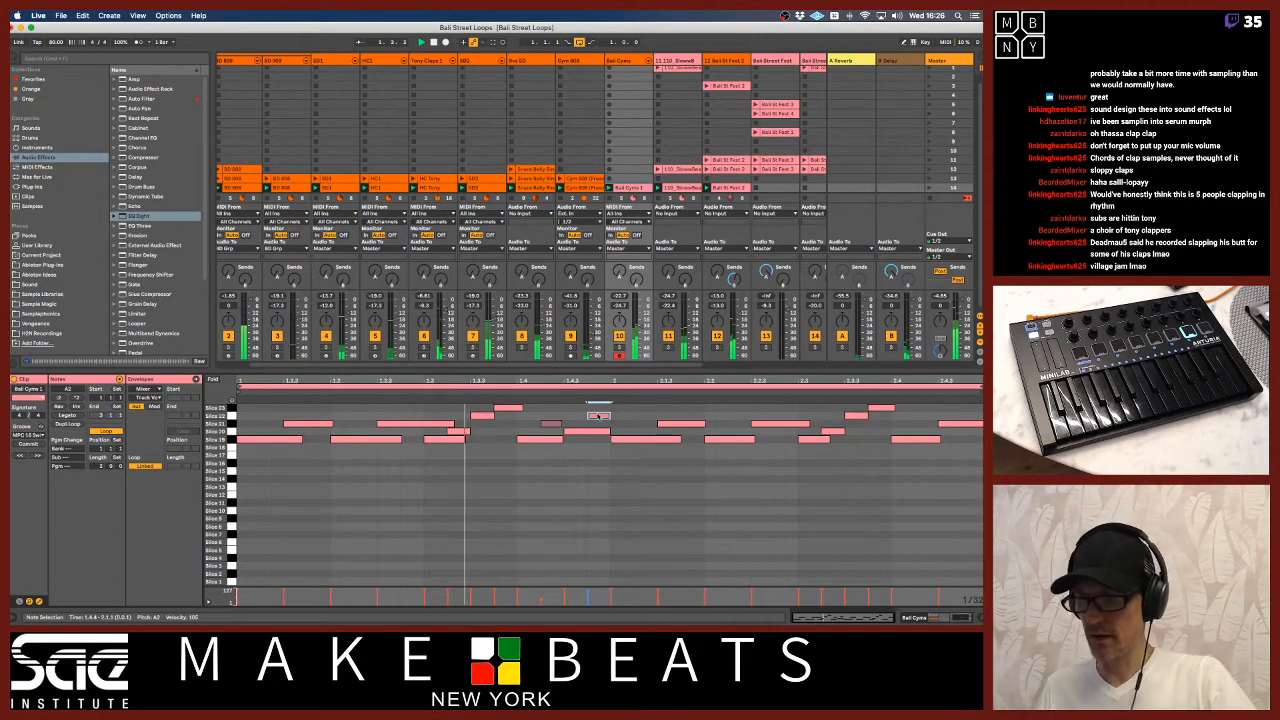
{"action": "key", "text": "Down"}
{"action": "key", "text": "Down"}
{"action": "key", "text": "Down"}
{"action": "key", "text": "Down"}
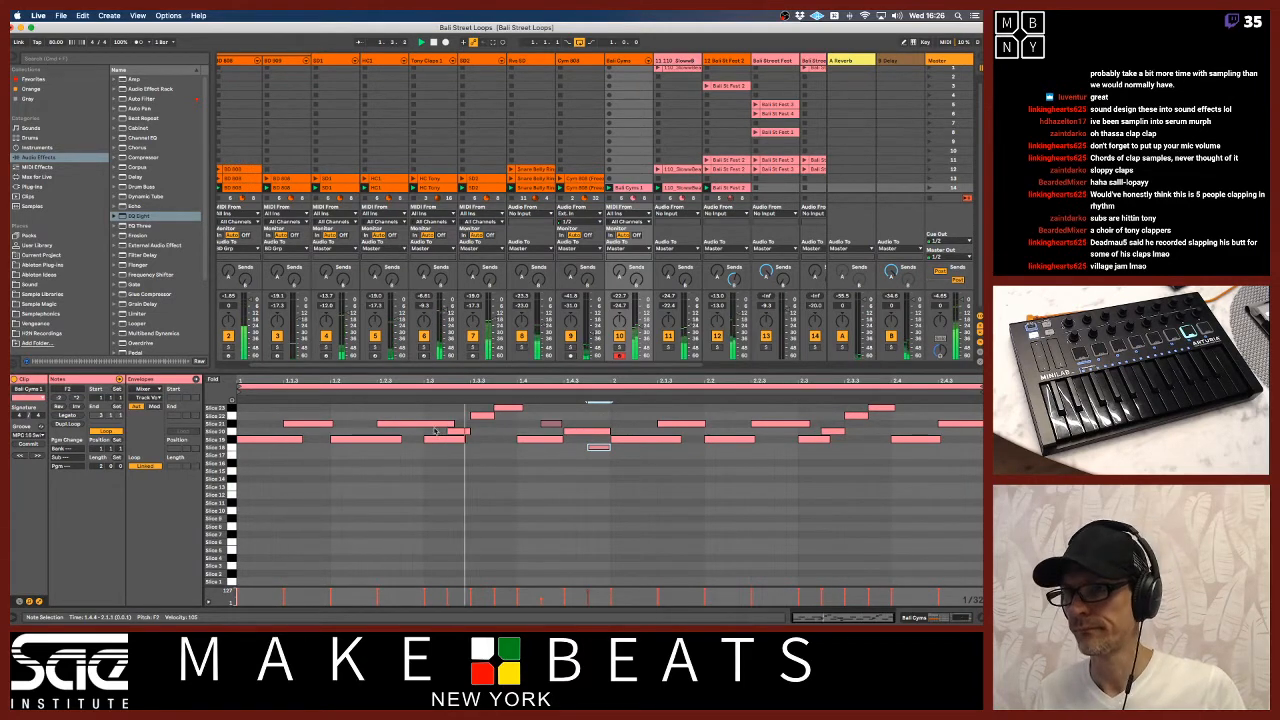
Lower the velocities of the long G#2 slice notes across both bars of the loop to about 98
{"action": "left_click_drag", "start_coordinate": [311, 415], "coordinate": [393, 450]}
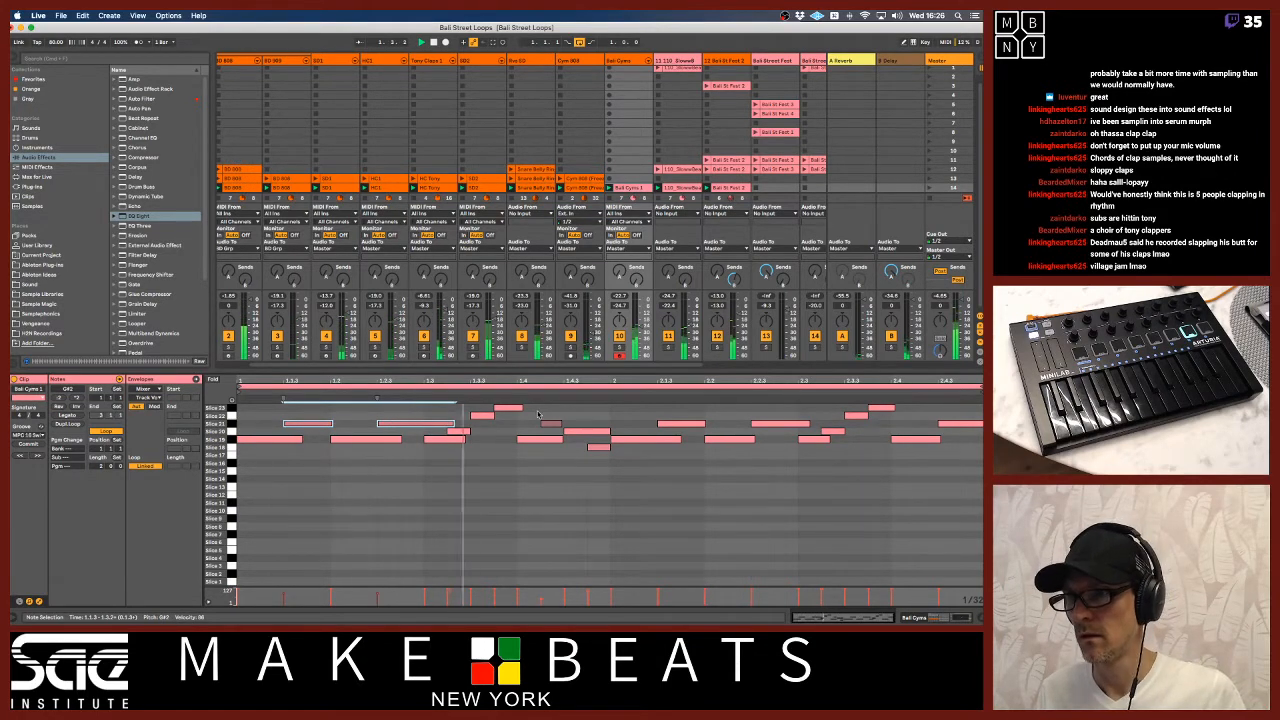
{"action": "left_click", "coordinate": [681, 424]}
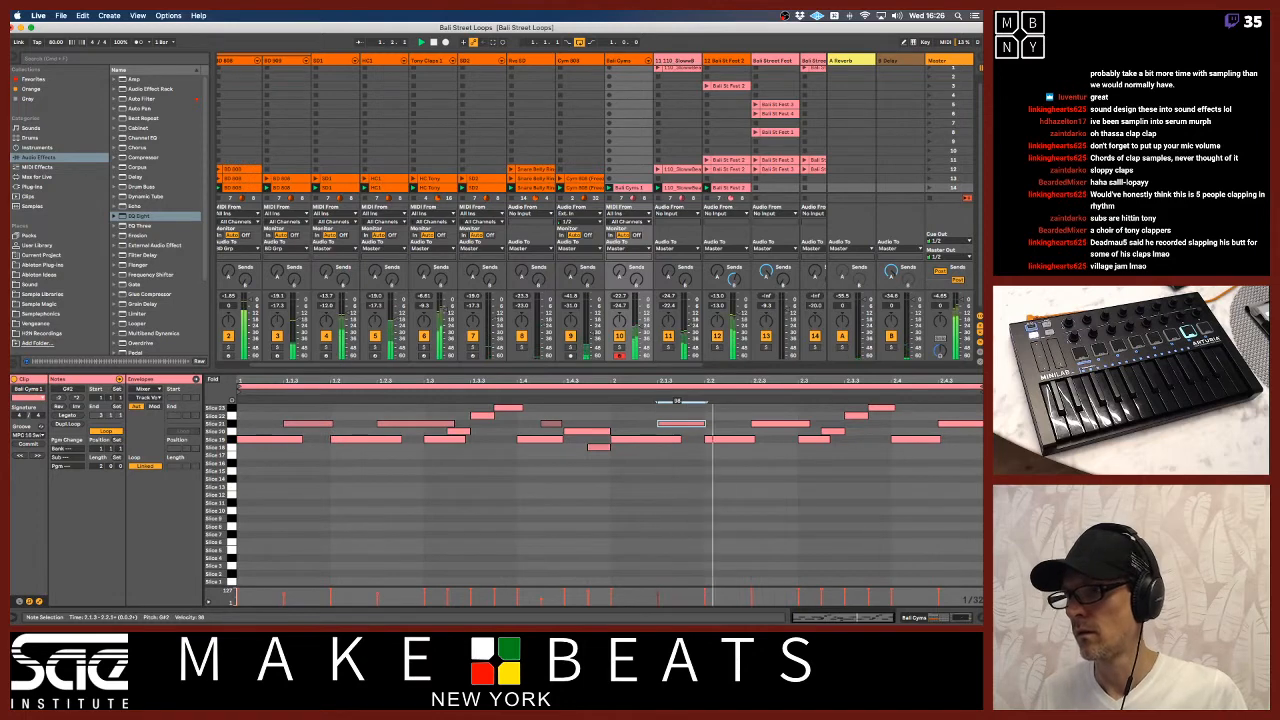
{"action": "left_click", "coordinate": [780, 424]}
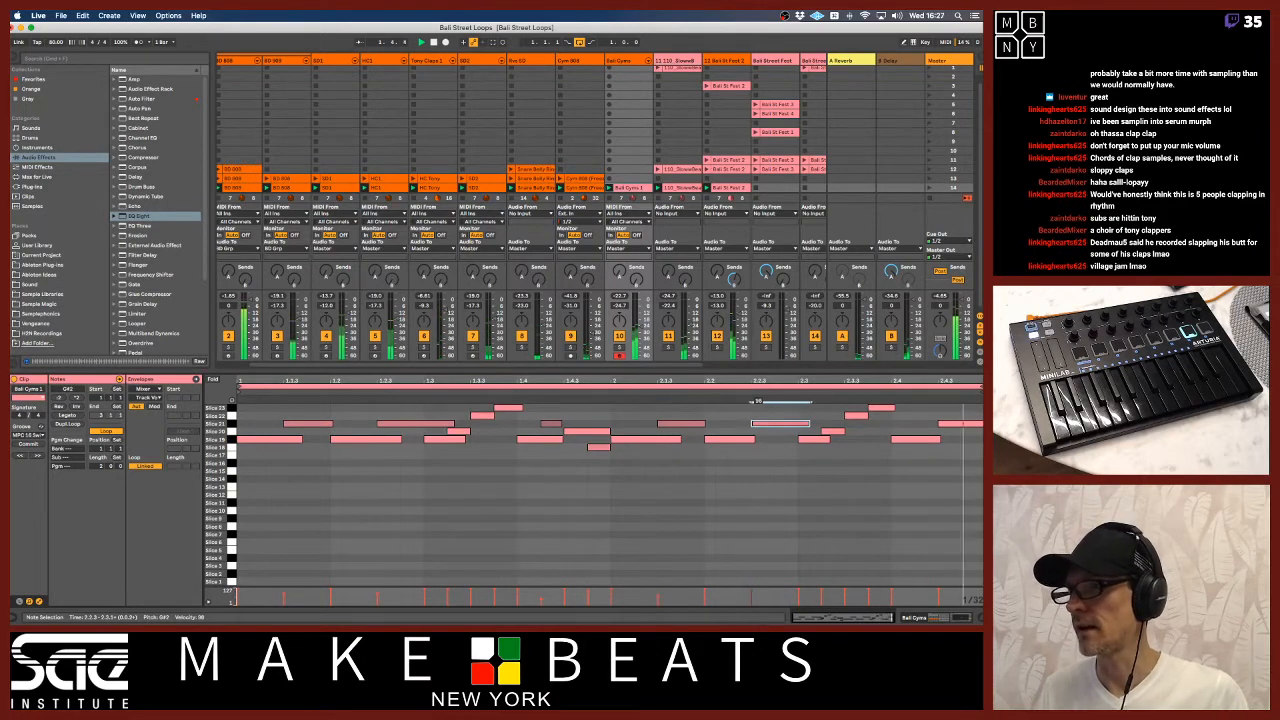
{"action": "left_click", "coordinate": [960, 424]}
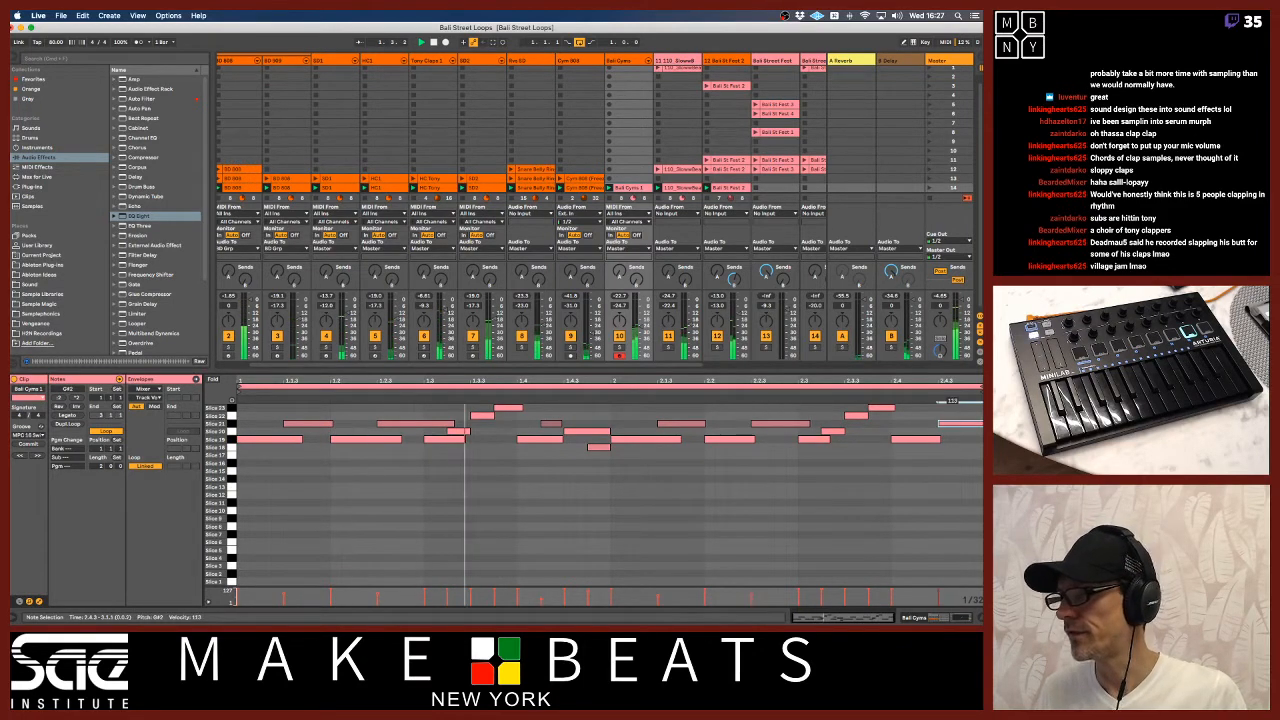
Raise the Bali Cyms track's A-Reverb send to about -14 dB and enlarge the session grid above the clip editor
{"action": "left_click_drag", "start_coordinate": [960, 427], "coordinate": [960, 477]}
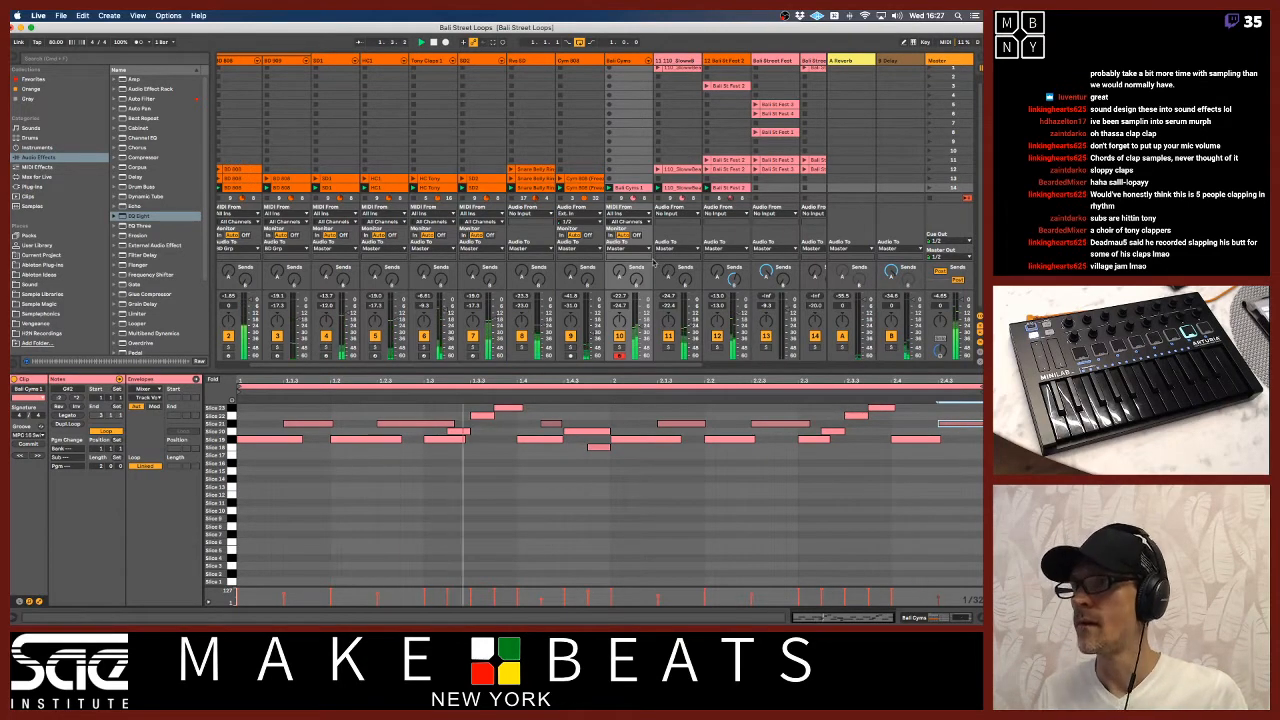
{"action": "left_click_drag", "start_coordinate": [619, 278], "coordinate": [619, 240]}
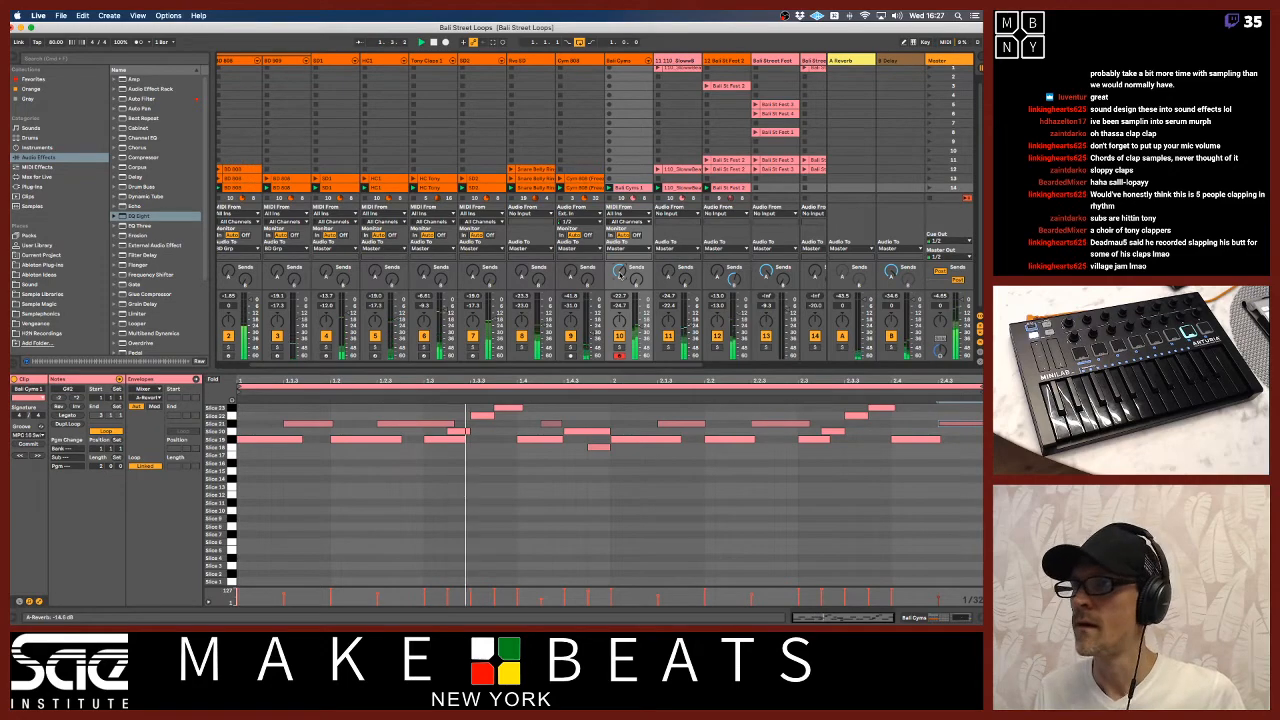
{"action": "left_click_drag", "start_coordinate": [532, 376], "coordinate": [532, 488]}
{"action": "scroll", "coordinate": [267, 157], "scroll_direction": "left", "scroll_amount": 1}
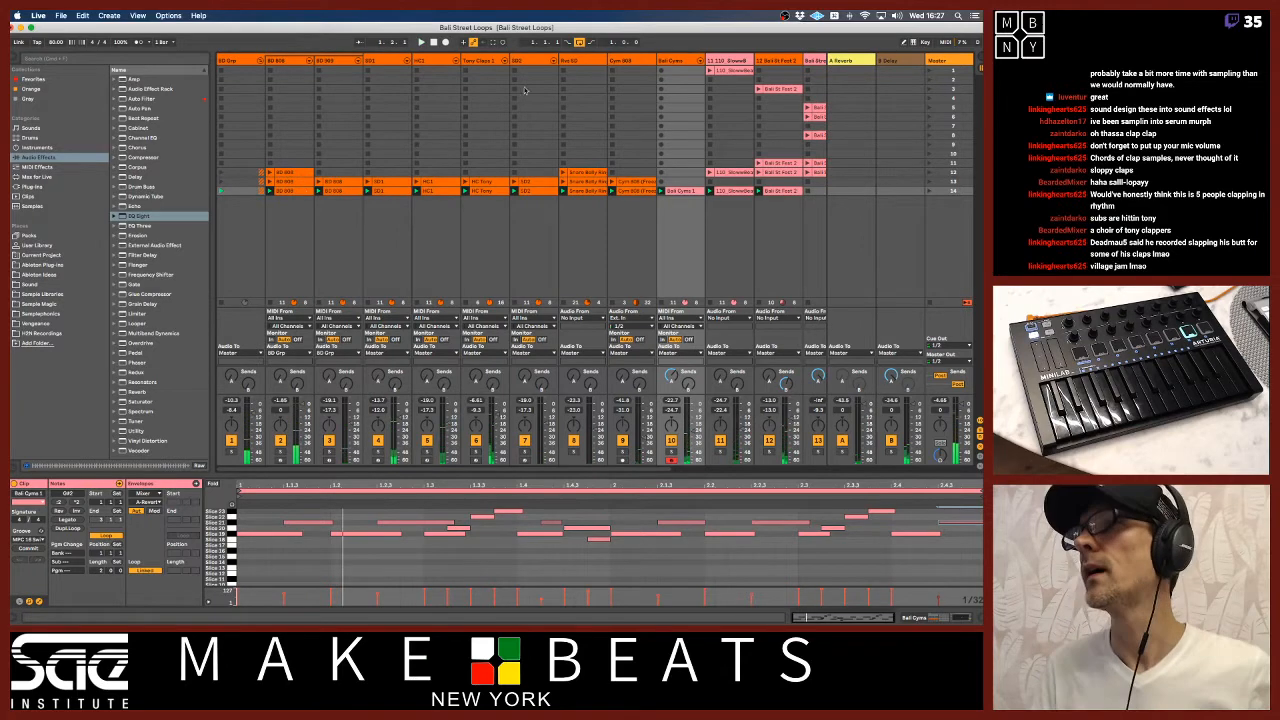
Recolour the Bali Cyms track and the neighbouring 110_SlowwBeat track, including their clips, orange to match the other drum tracks
{"action": "right_click", "coordinate": [676, 60]}
{"action": "key", "text": "Escape"}
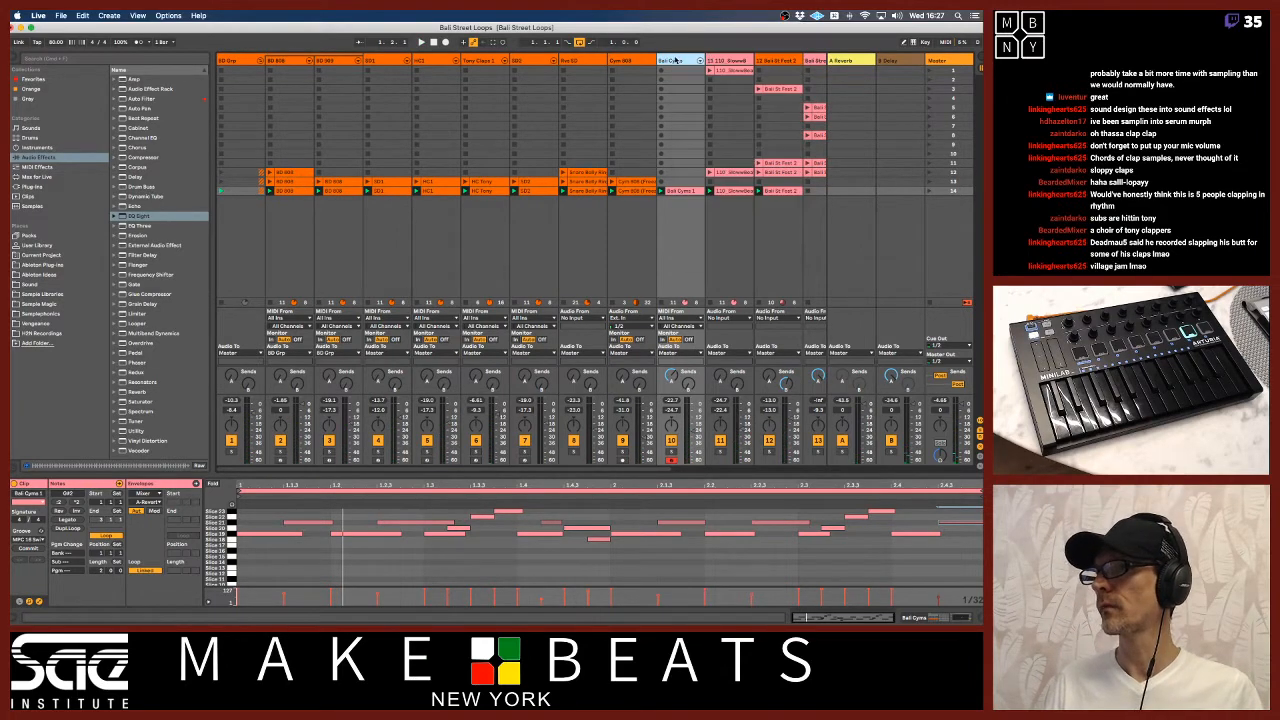
{"action": "left_click", "coordinate": [716, 60]}
{"action": "right_click", "coordinate": [717, 60]}
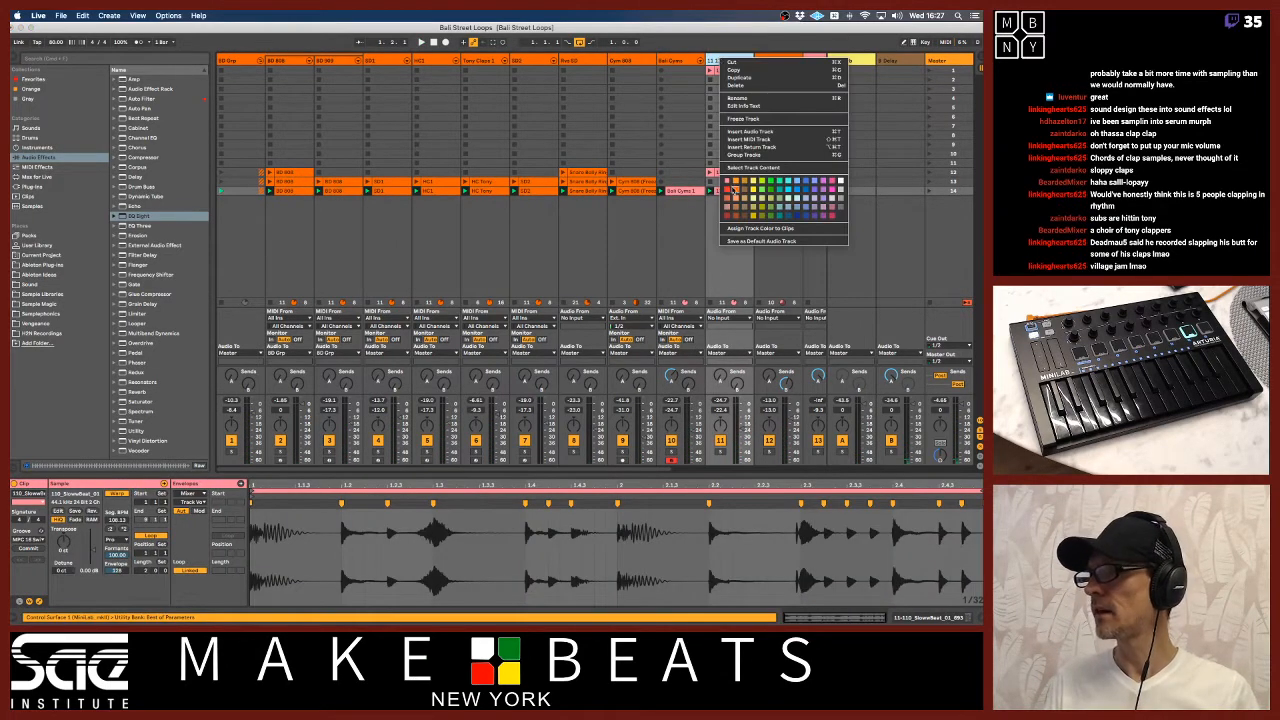
{"action": "left_click", "coordinate": [735, 190]}
{"action": "left_click", "coordinate": [685, 62], "text": "shift"}
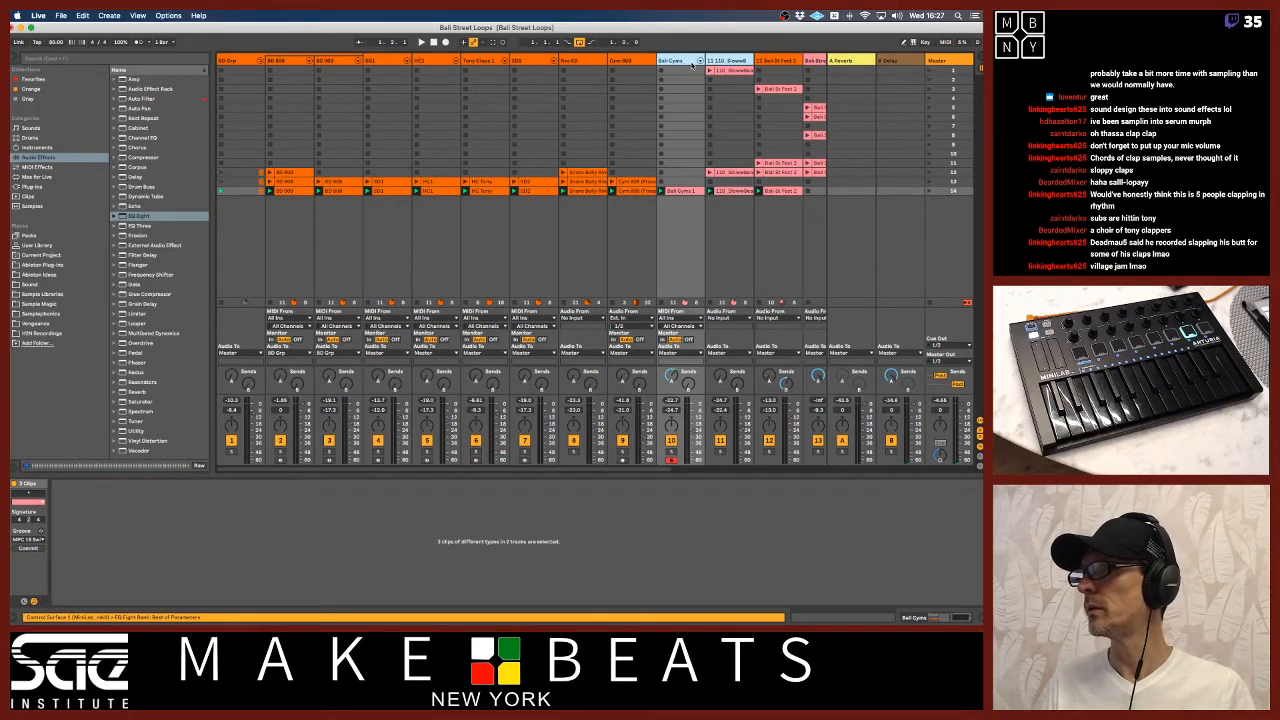
{"action": "right_click", "coordinate": [685, 62]}
{"action": "left_click", "coordinate": [704, 212]}
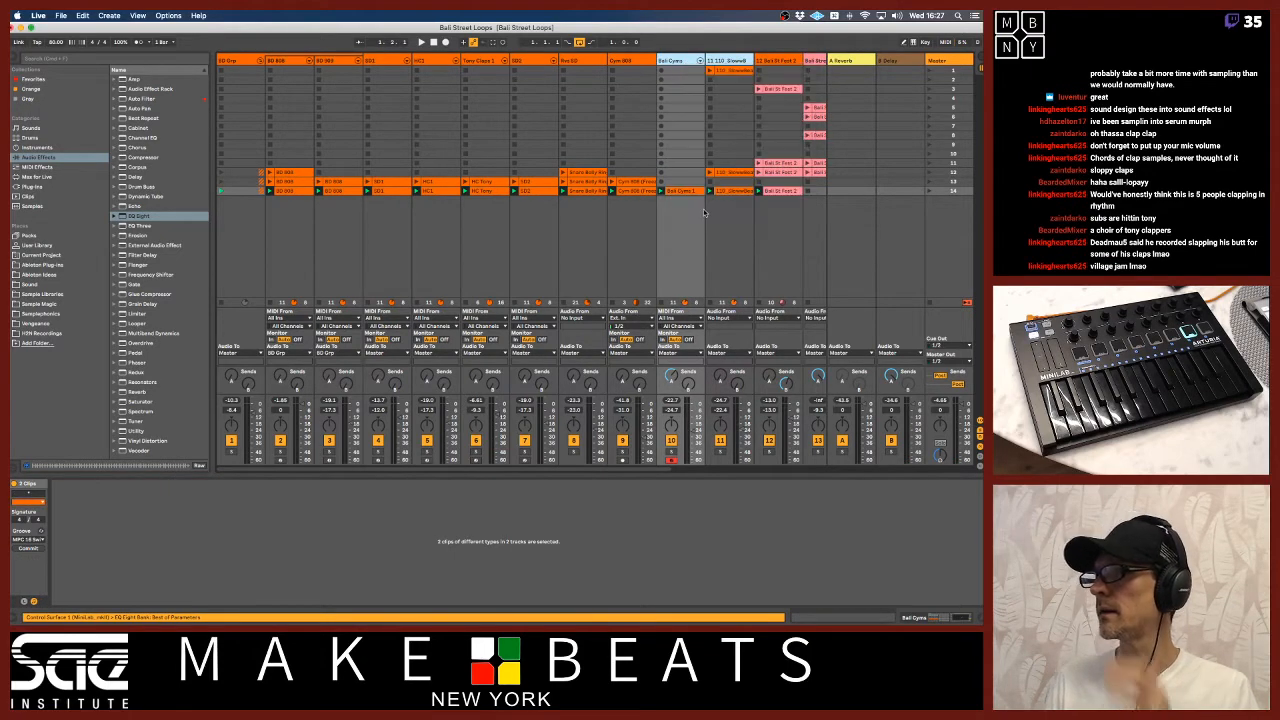
Insert an audio track after the 110_SlowwBeat track and name it Dr Grp
{"action": "left_click", "coordinate": [738, 62]}
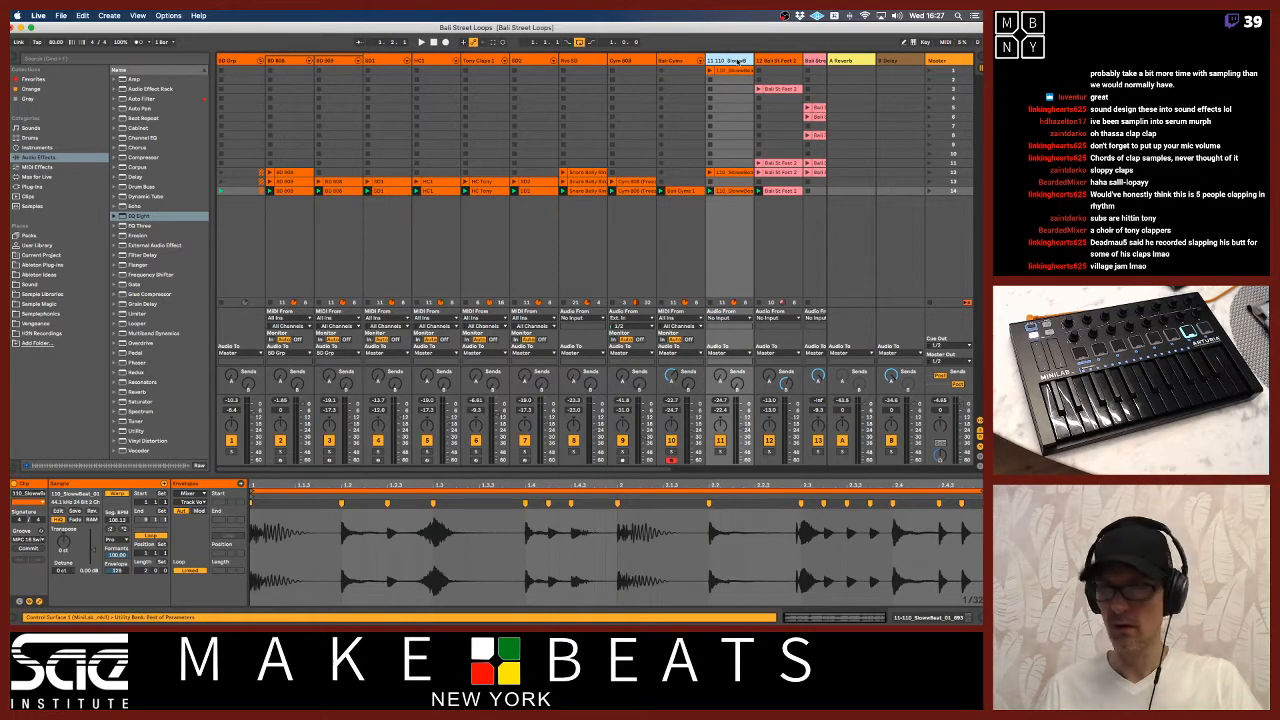
{"action": "key", "text": "super+t"}
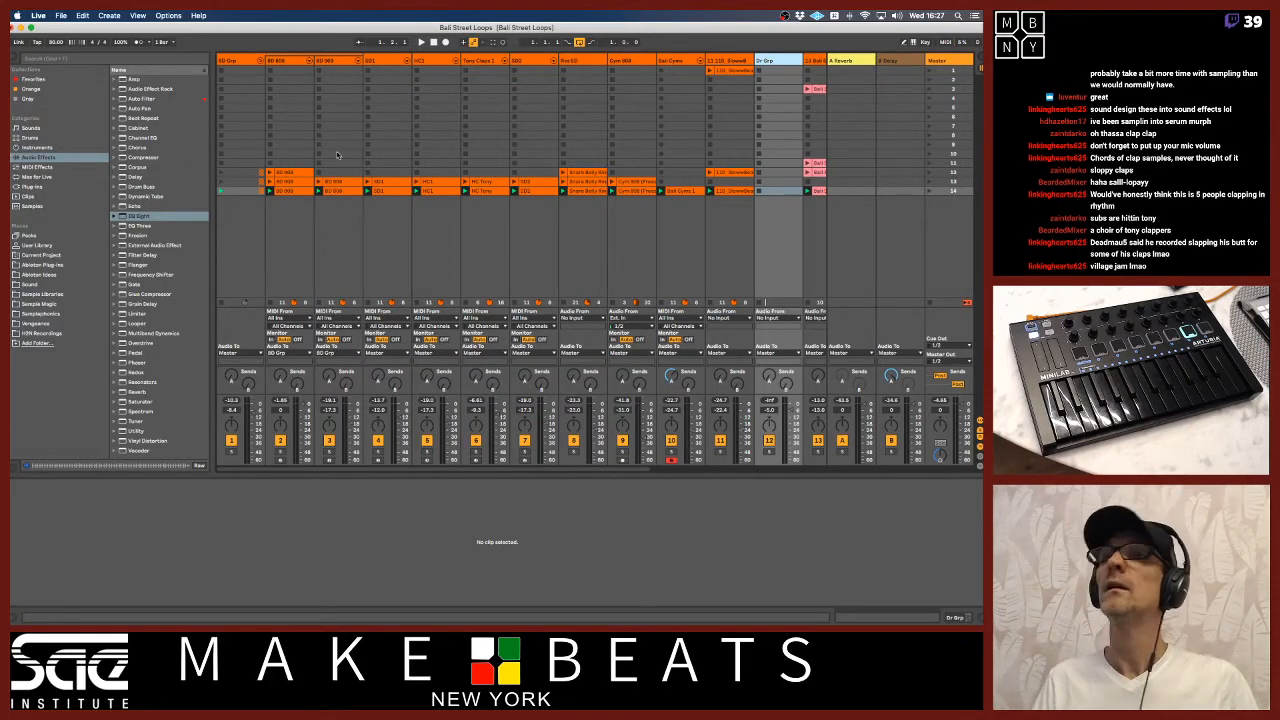
{"action": "left_click_drag", "start_coordinate": [212, 147], "coordinate": [202, 145]}
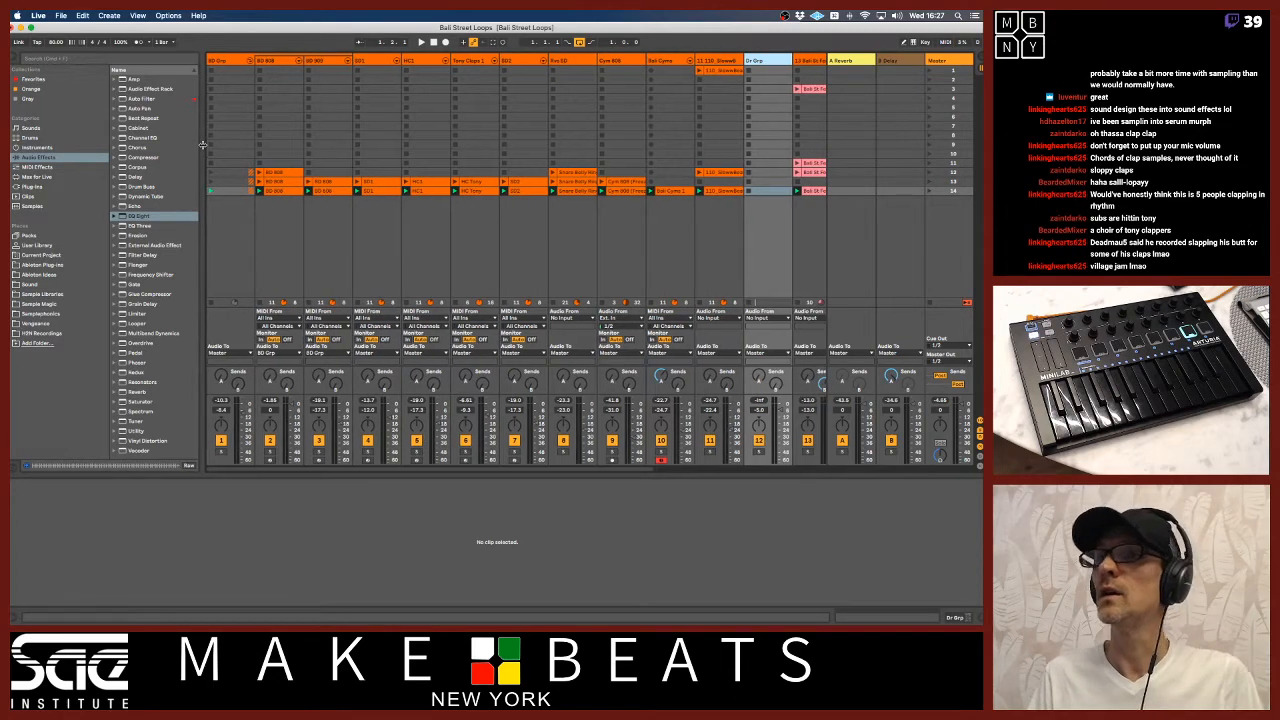
Route the output of all drum tracks from BD Grp to 110_SlowwBeat into Dr Grp and set Dr Grp's monitoring to In
{"action": "left_click", "coordinate": [250, 62]}
{"action": "left_click", "coordinate": [234, 58]}
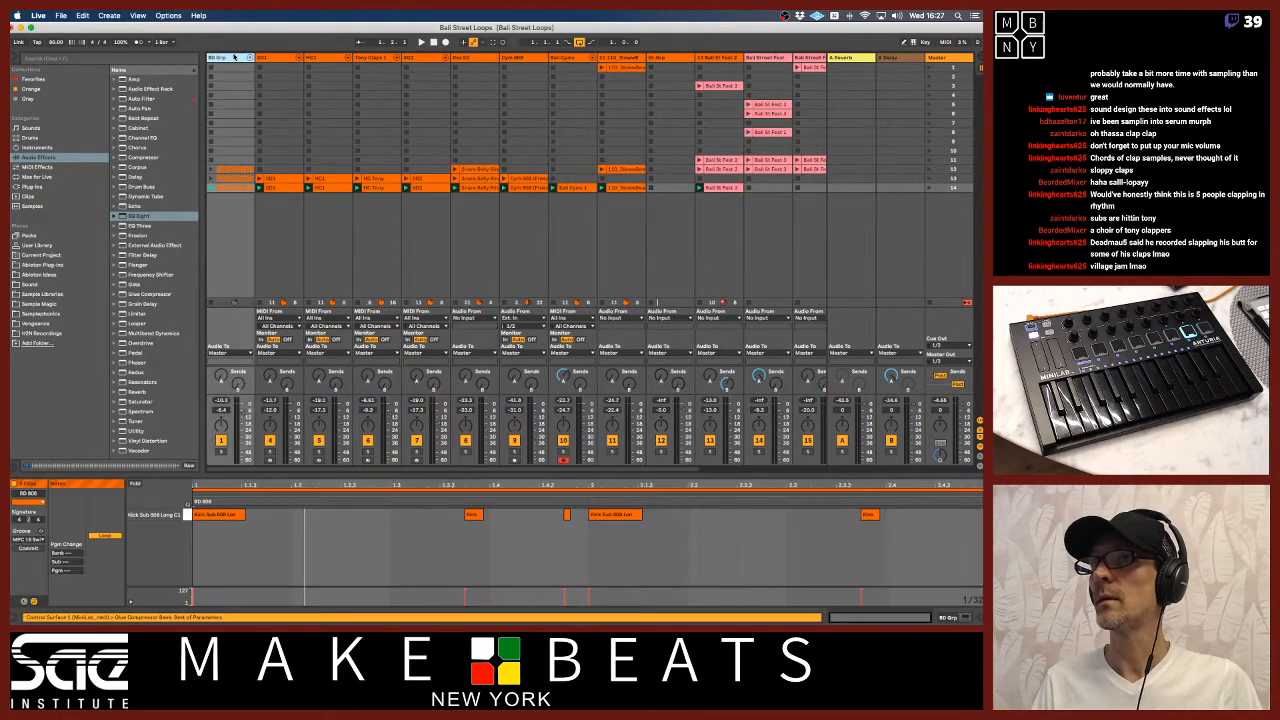
{"action": "left_click", "coordinate": [630, 58], "text": "shift"}
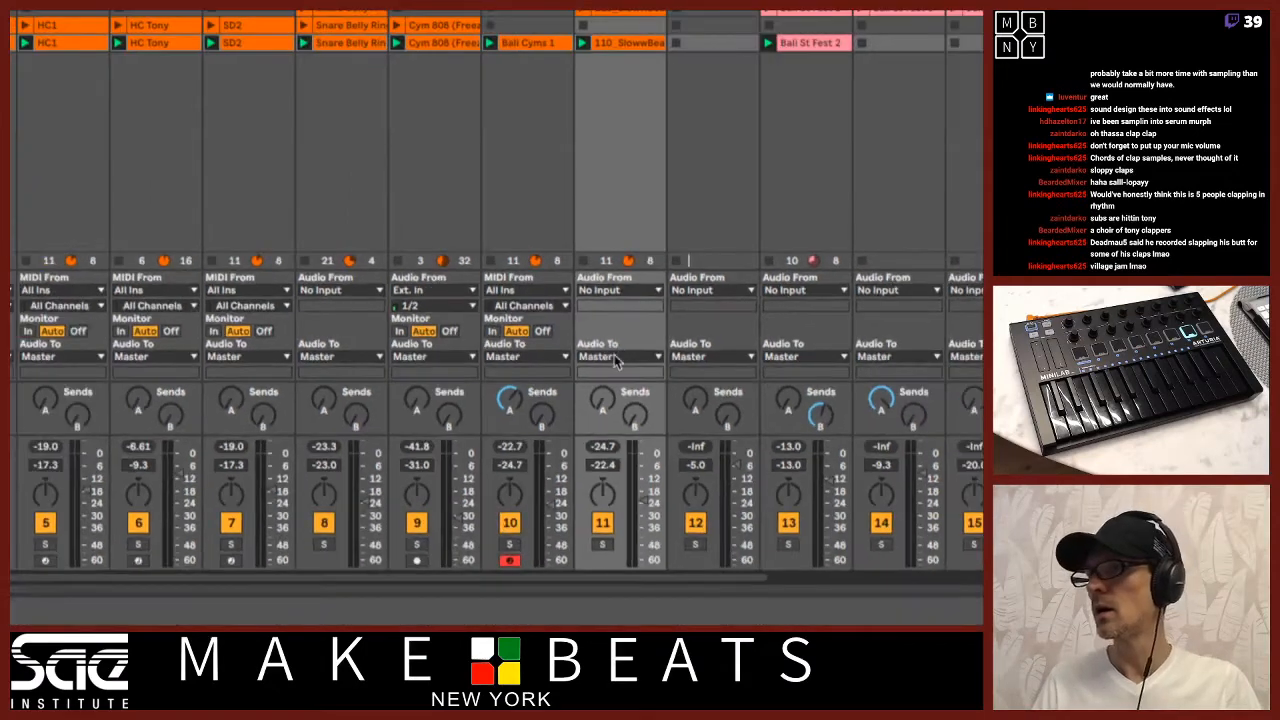
{"action": "left_click", "coordinate": [618, 360]}
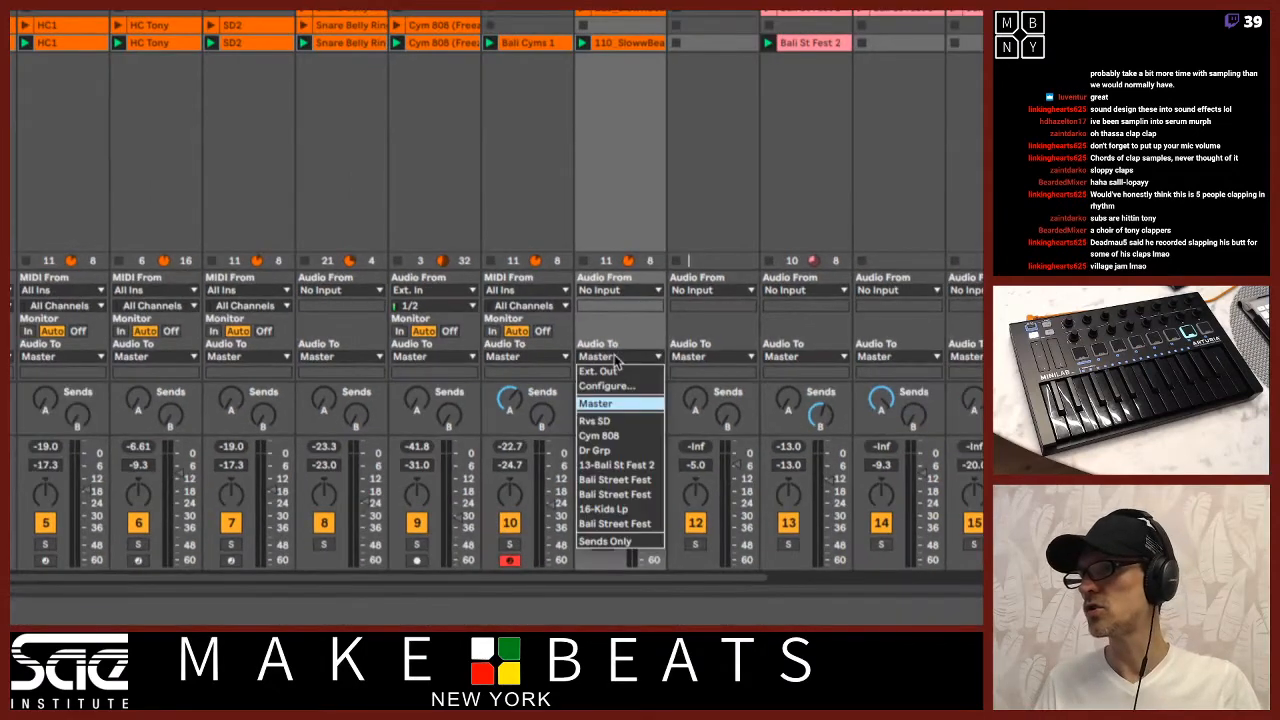
{"action": "left_click", "coordinate": [606, 451]}
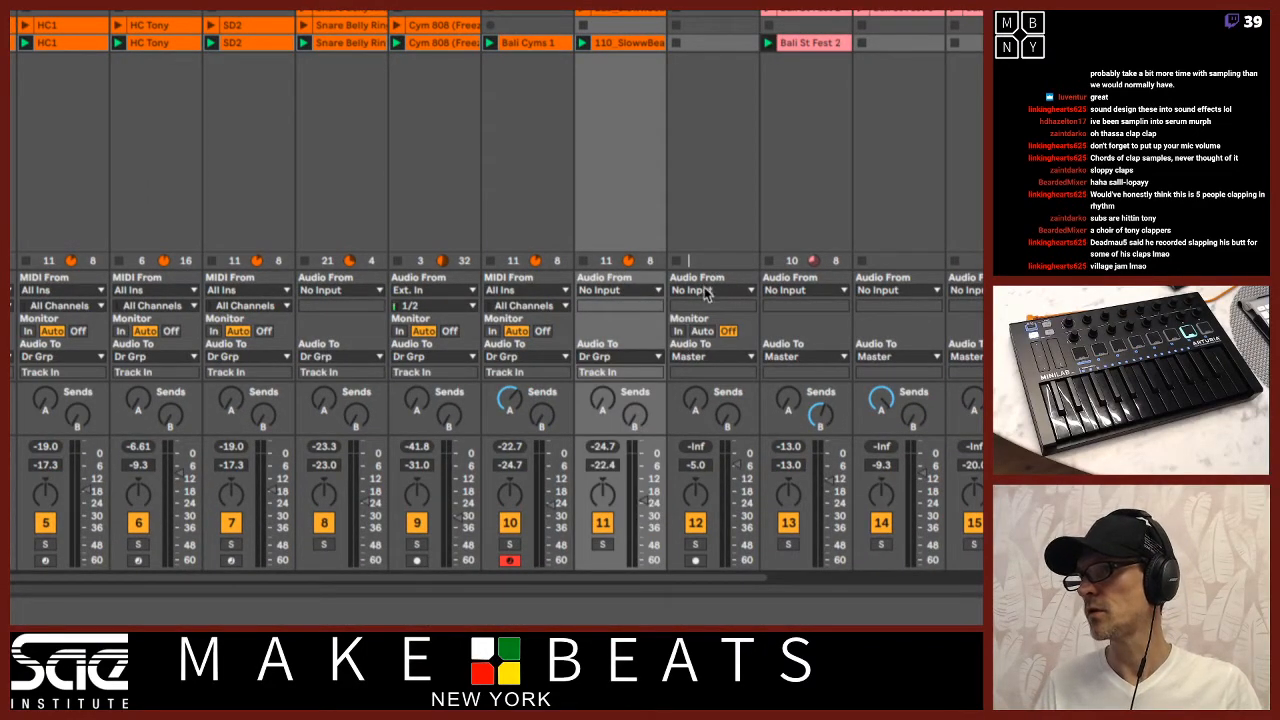
{"action": "left_click", "coordinate": [680, 331]}
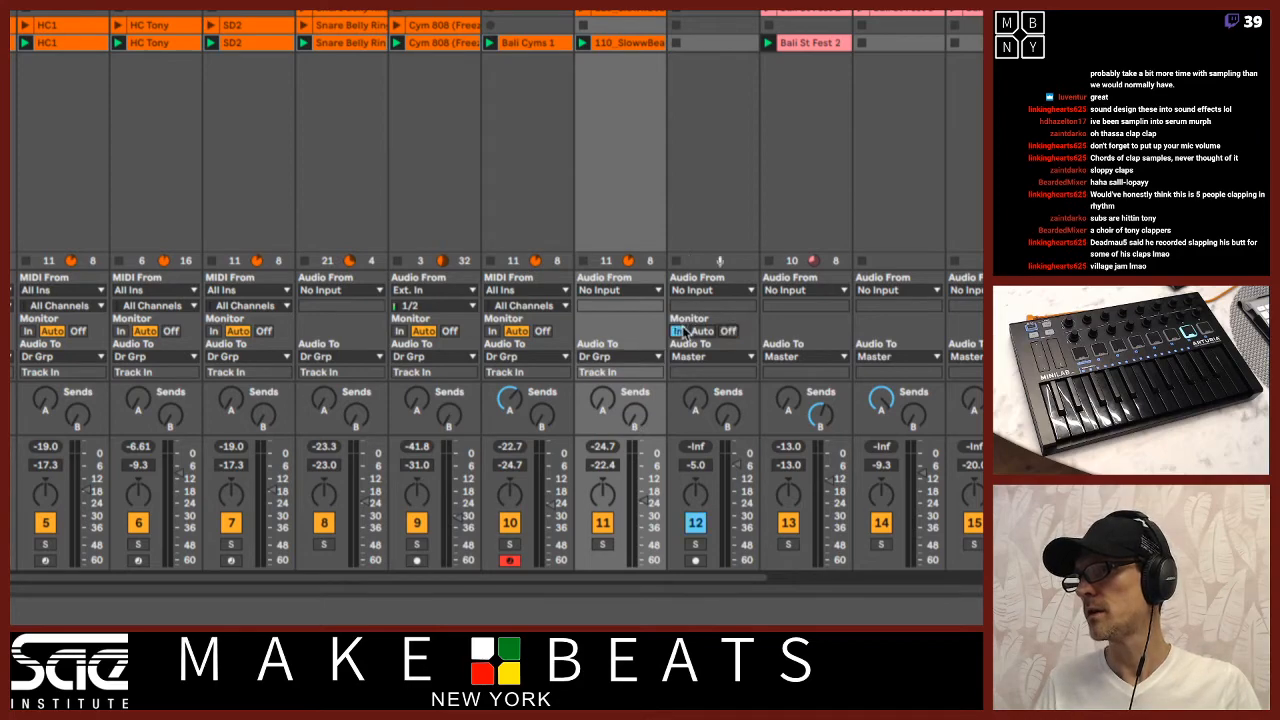
{"action": "left_click", "coordinate": [698, 218]}
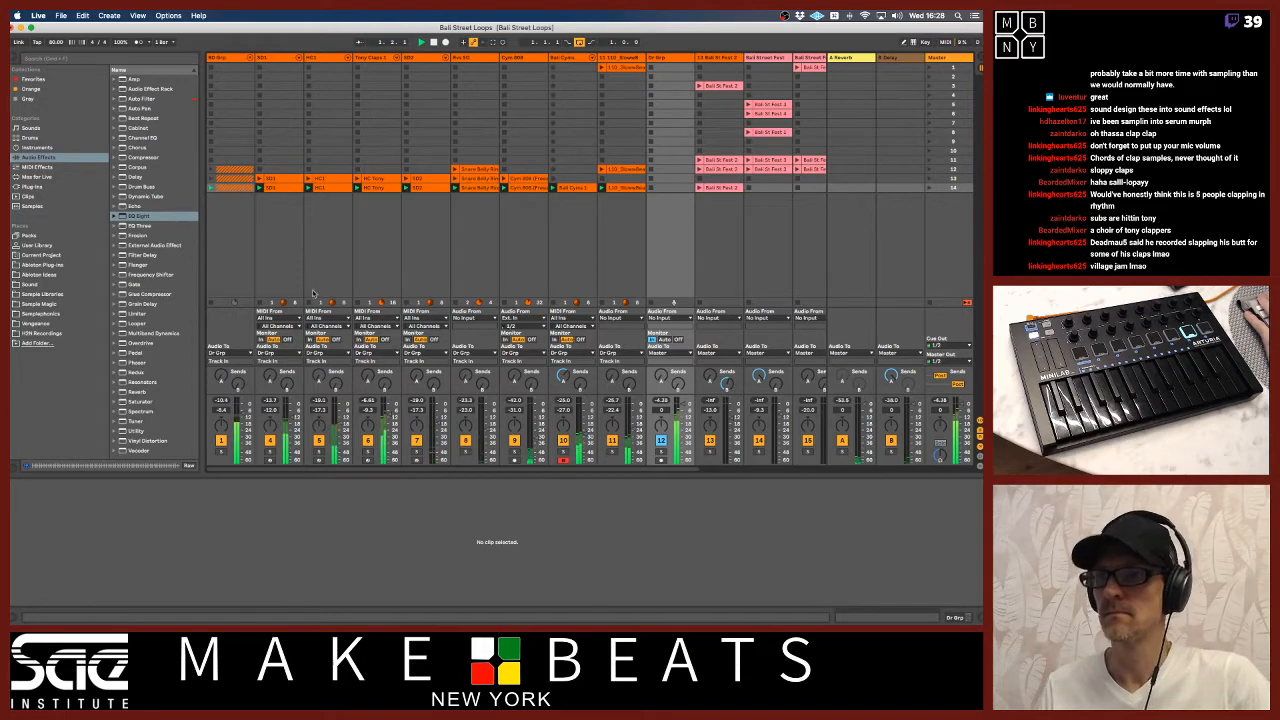
Open the HC Tony clip in a taller note editor and copy the clap notes at 1.2 to 1.4
{"action": "left_click", "coordinate": [370, 189]}
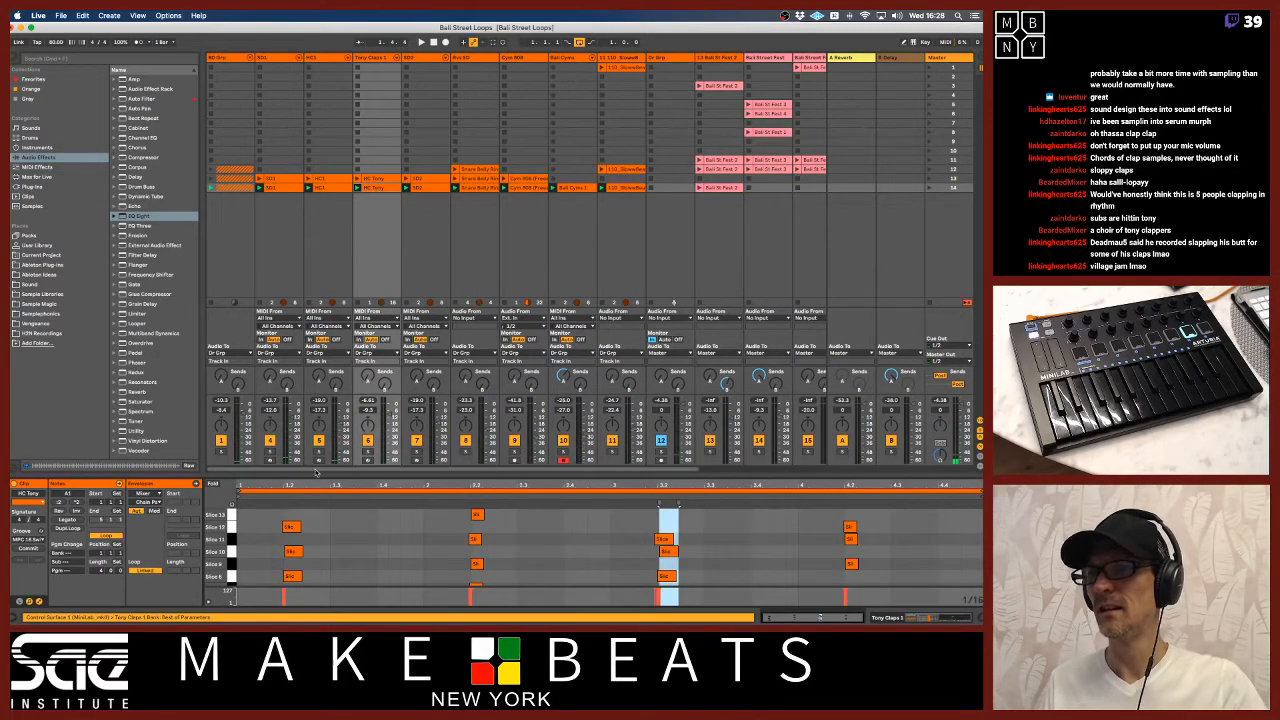
{"action": "left_click_drag", "start_coordinate": [313, 472], "coordinate": [323, 517]}
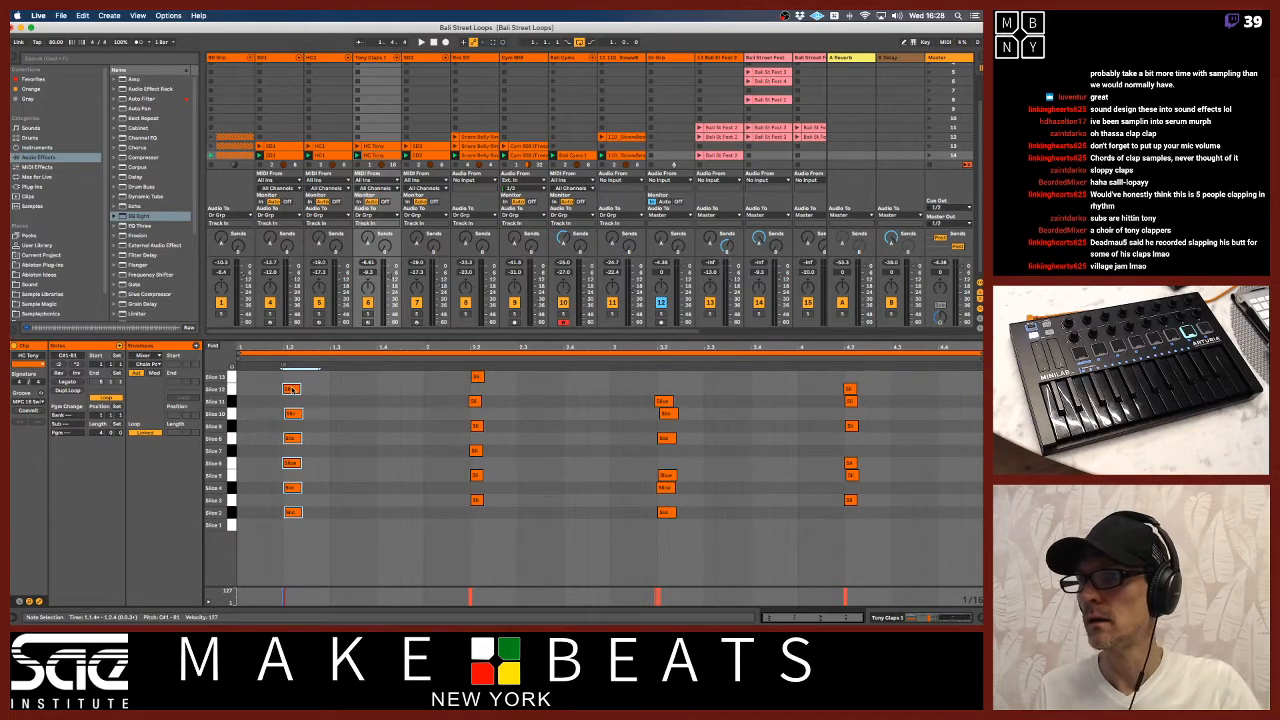
{"action": "key", "text": "space"}
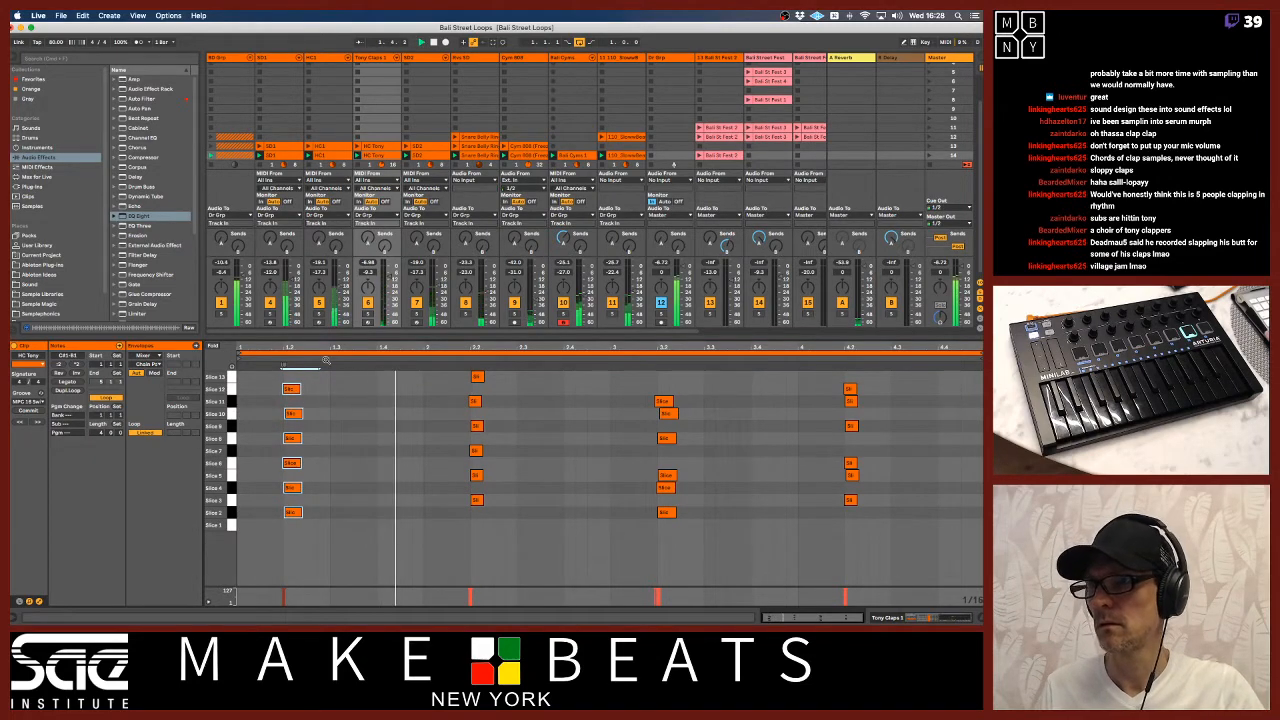
{"action": "left_click_drag", "start_coordinate": [290, 393], "coordinate": [397, 398]}
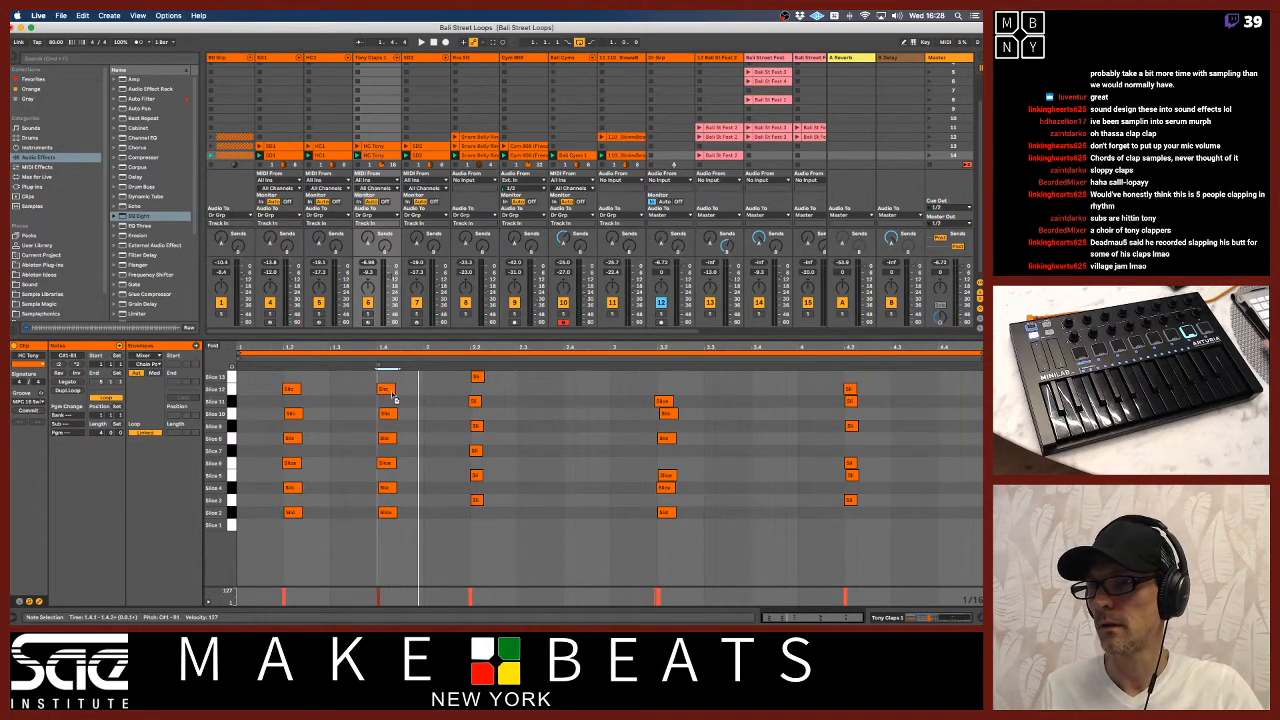
{"action": "left_click_drag", "start_coordinate": [393, 395], "coordinate": [390, 391]}
Shift the copied claps at 1.4 down one slice, move their lowest note up to Slice 13, and play the loop
{"action": "left_click_drag", "start_coordinate": [388, 347], "coordinate": [397, 387]}
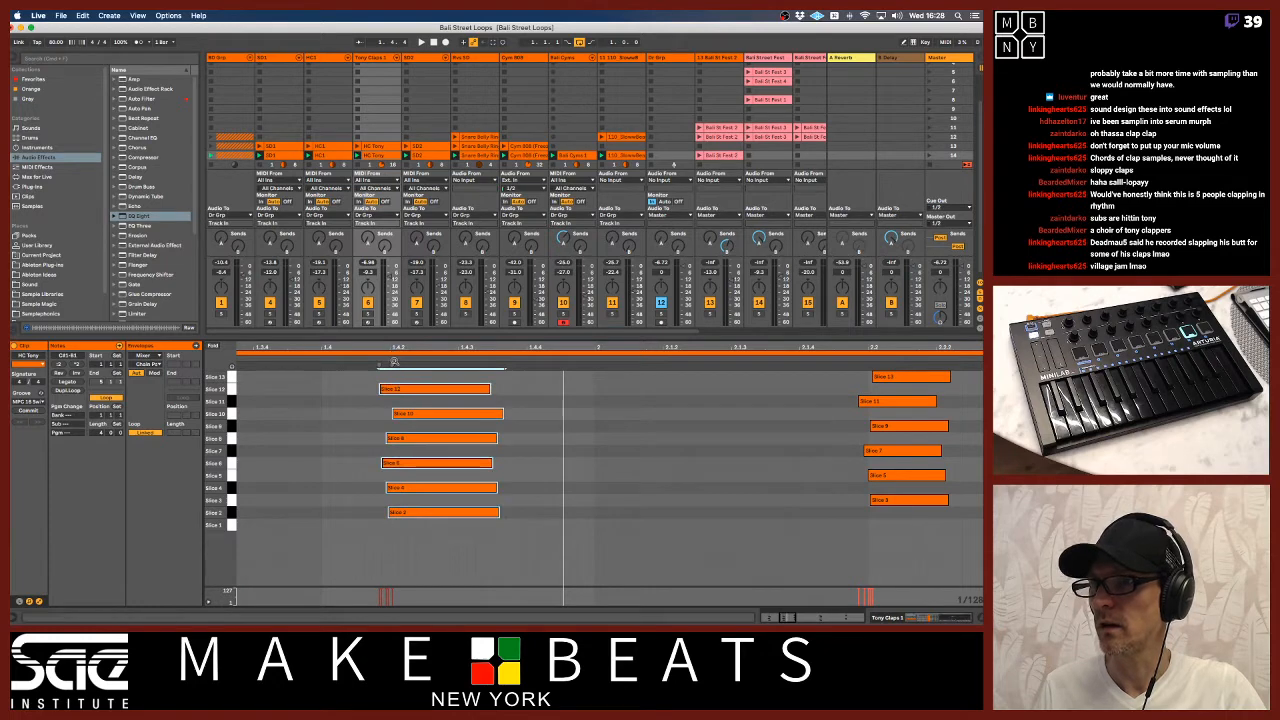
{"action": "key", "text": "Down"}
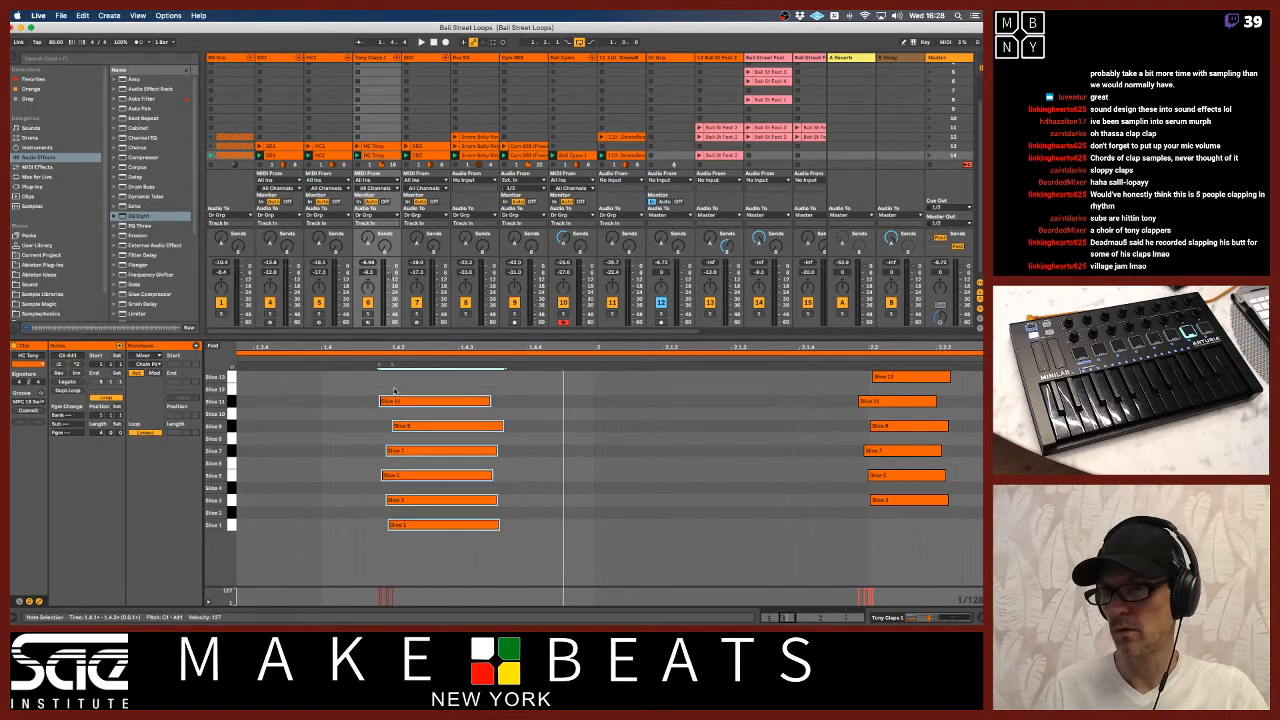
{"action": "left_click", "coordinate": [403, 511]}
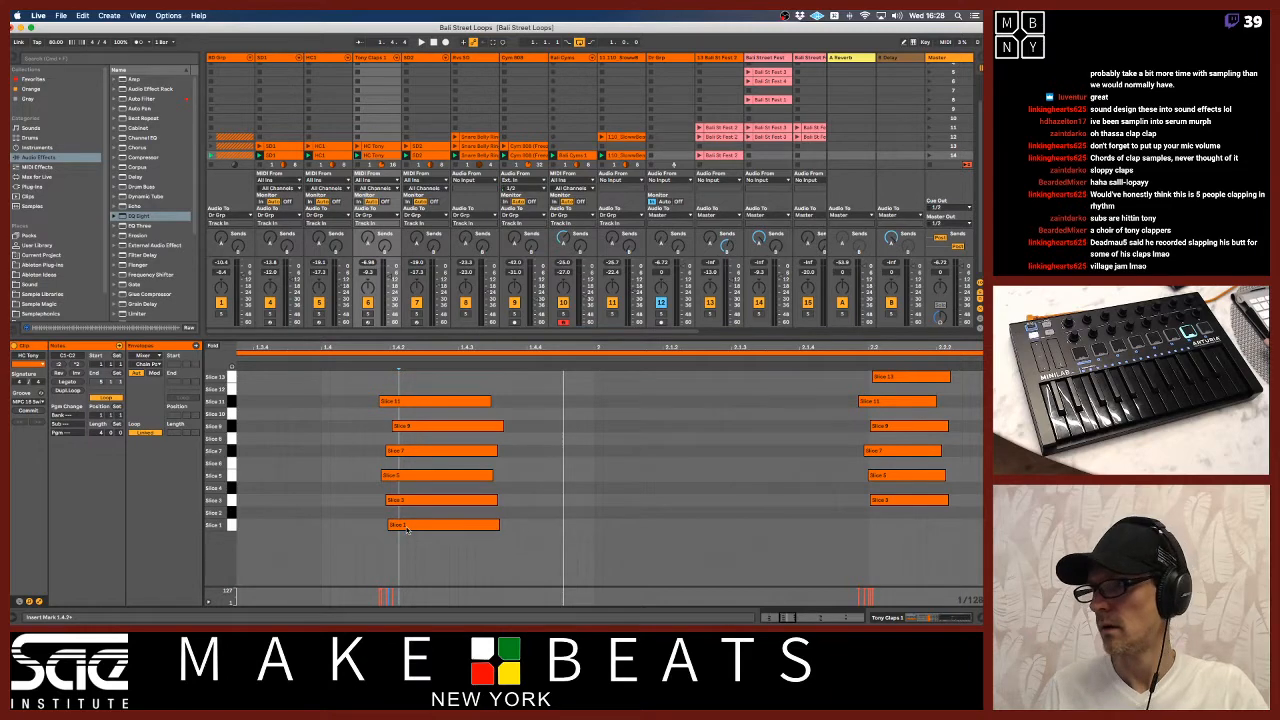
{"action": "left_click_drag", "start_coordinate": [406, 530], "coordinate": [390, 280]}
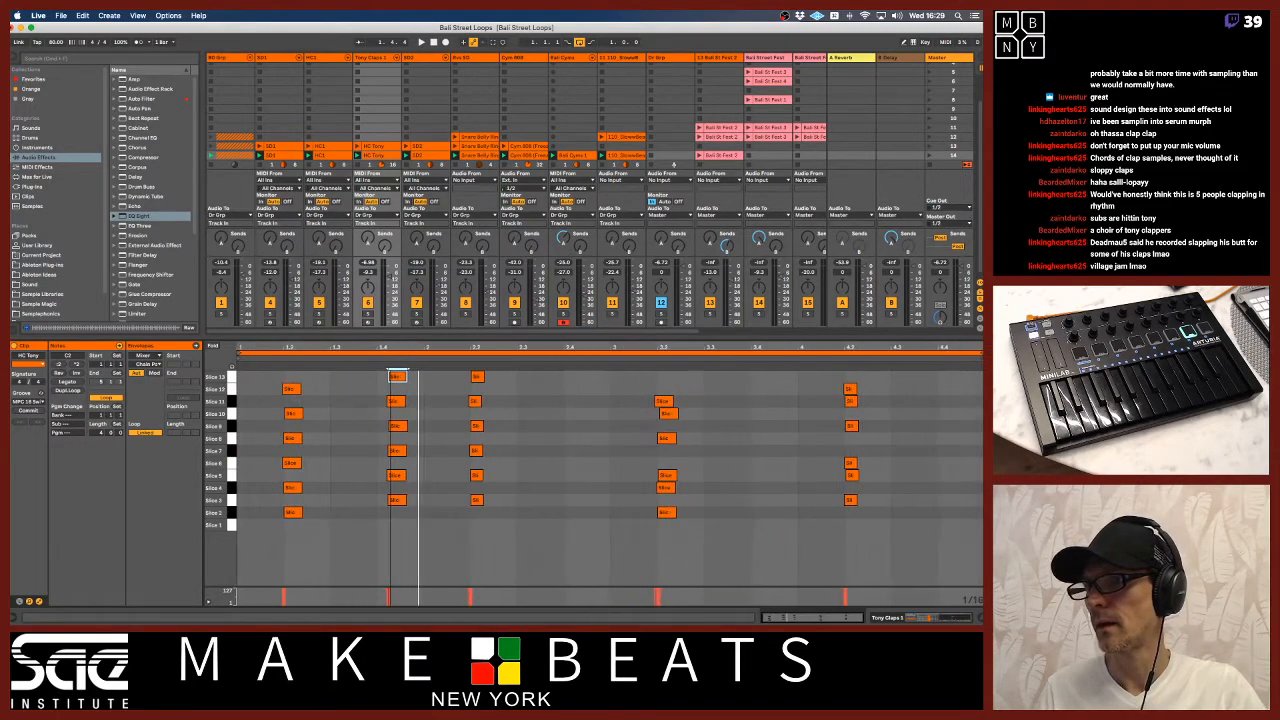
{"action": "key", "text": "space"}
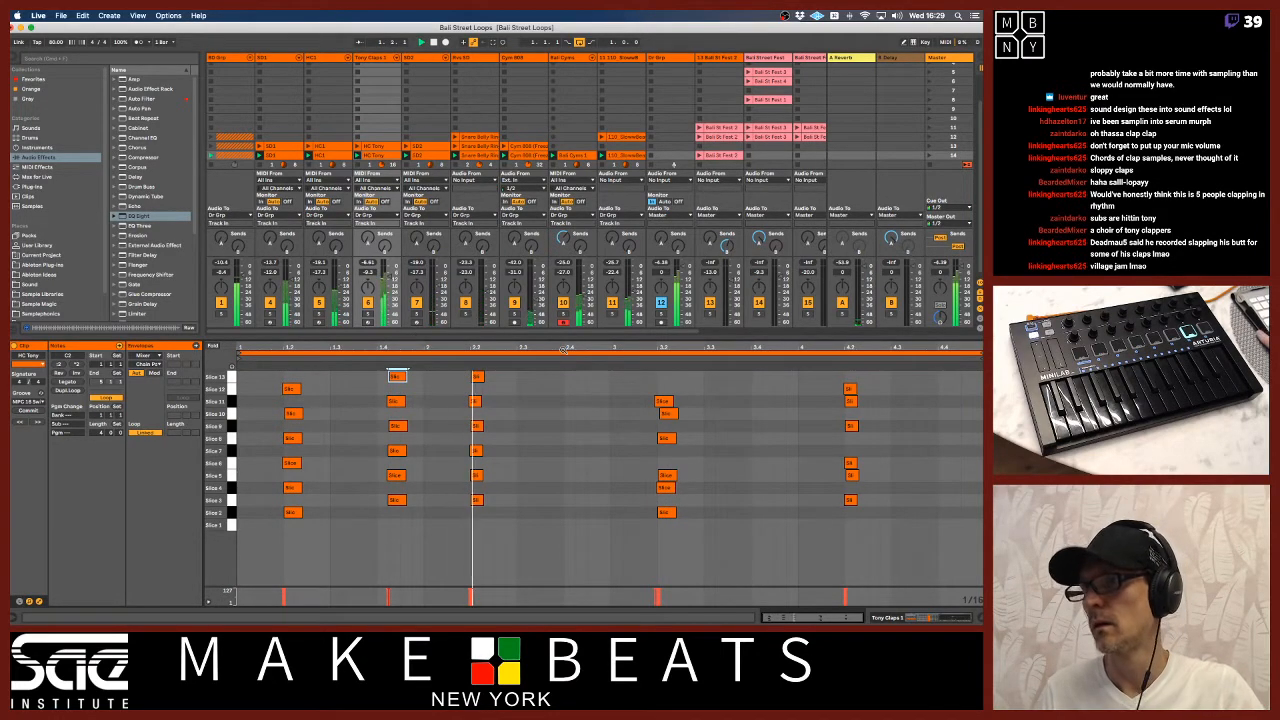
{"action": "key", "text": "space"}
Copy the clap notes at 2.2 to 2.4, shift the copies down one slice, and start playback
{"action": "left_click", "coordinate": [460, 378]}
{"action": "left_click_drag", "start_coordinate": [463, 378], "coordinate": [486, 380]}
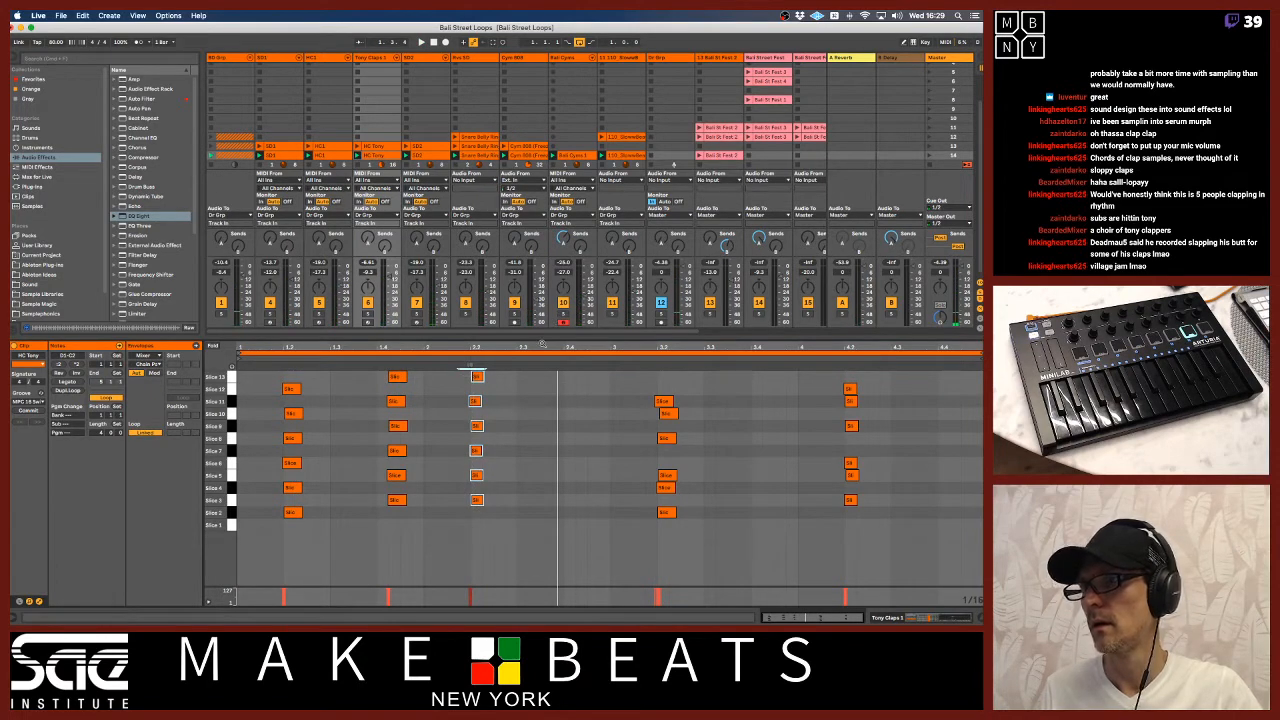
{"action": "left_click_drag", "start_coordinate": [541, 344], "coordinate": [421, 388]}
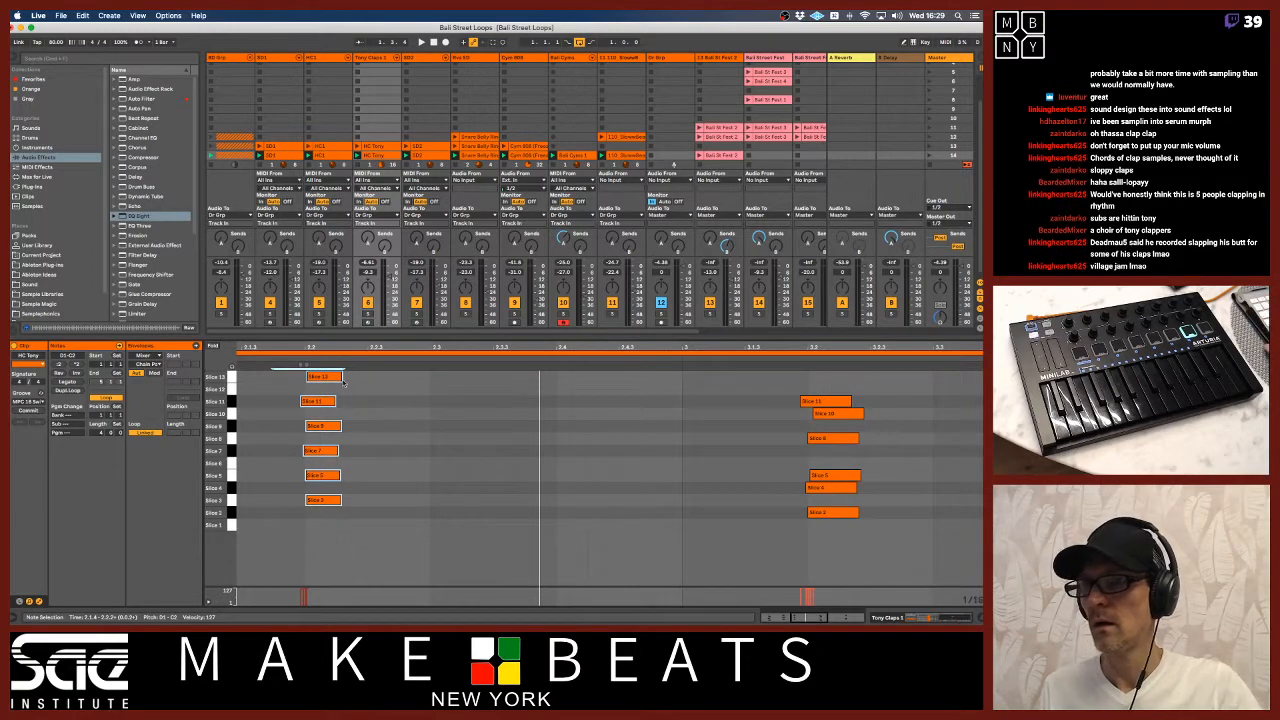
{"action": "left_click_drag", "start_coordinate": [321, 378], "coordinate": [600, 370]}
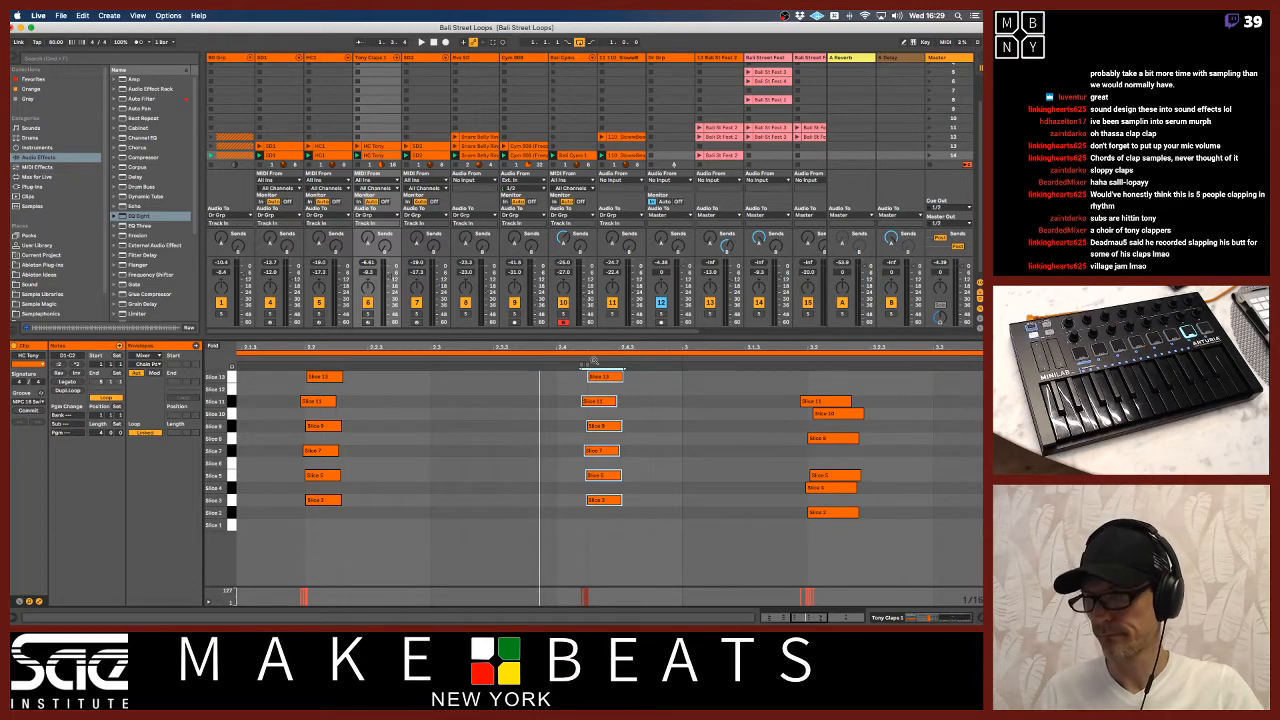
{"action": "key", "text": "Down"}
{"action": "key", "text": "space"}
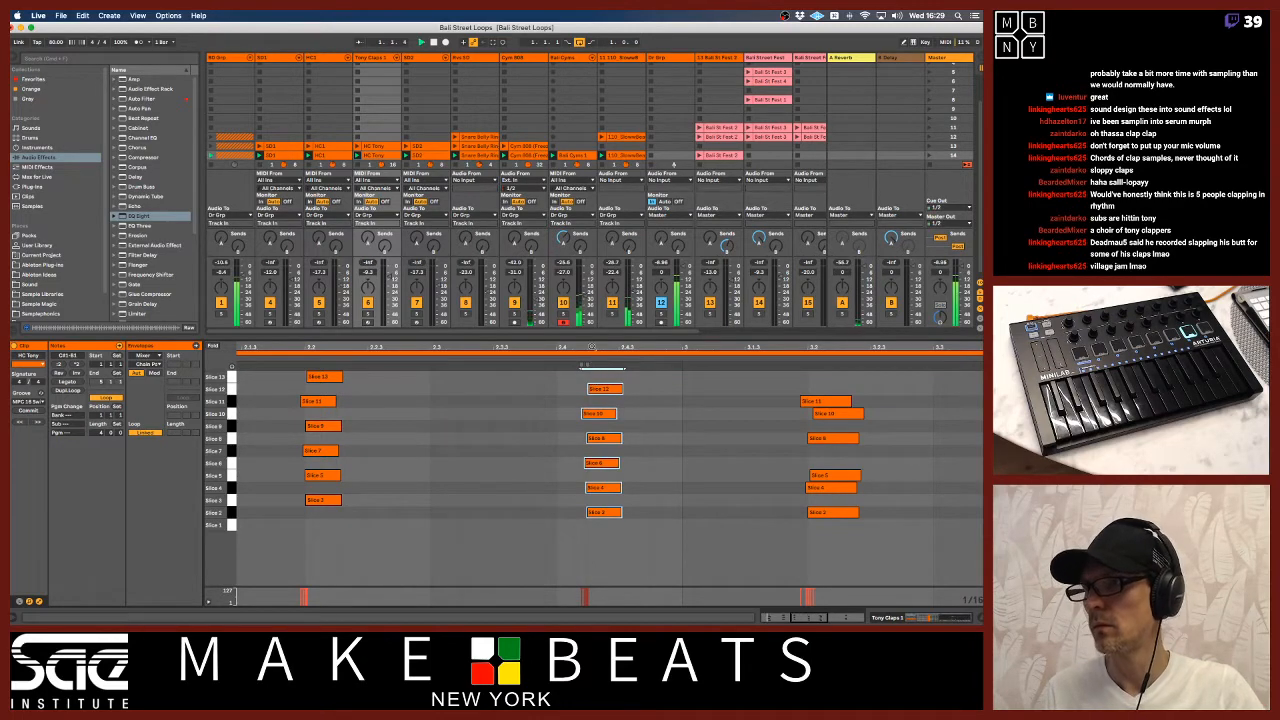
Lower the Slice 8 note of the claps at 2.4 to Slice 7 while the loop plays, and stop playback
{"action": "left_click_drag", "start_coordinate": [591, 346], "coordinate": [523, 321]}
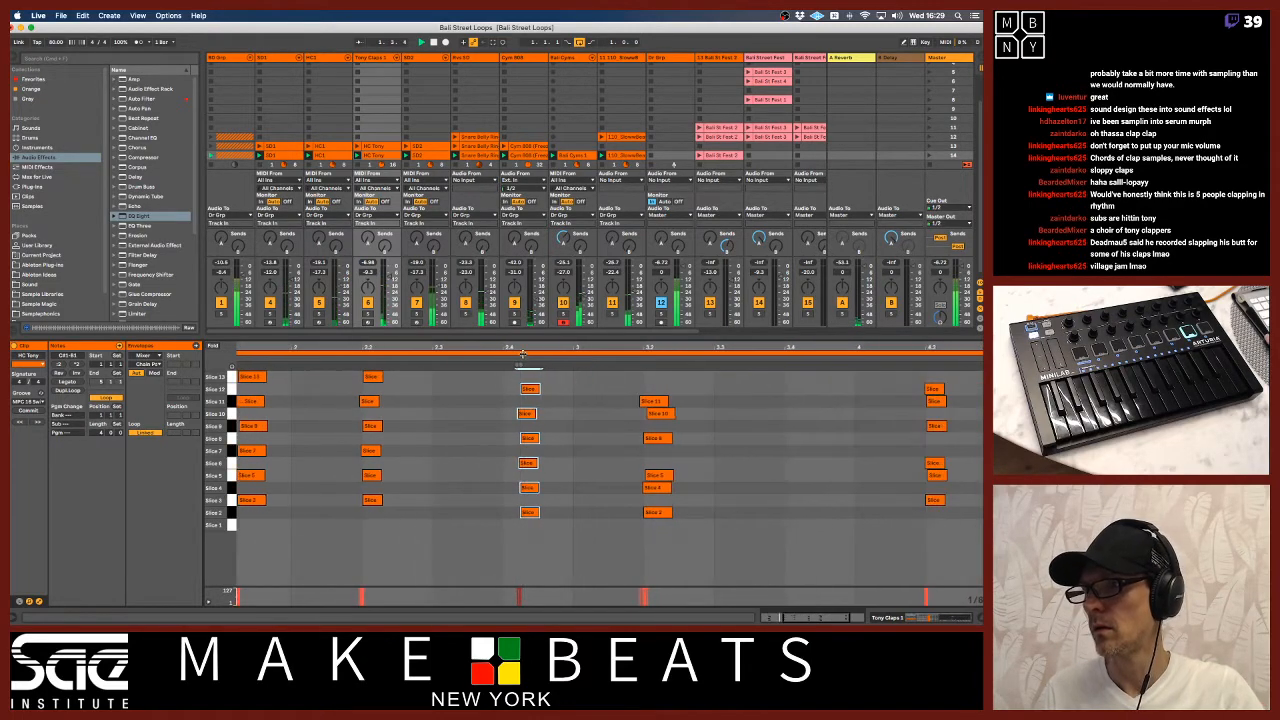
{"action": "left_click", "coordinate": [556, 438]}
{"action": "left_click", "coordinate": [534, 440]}
{"action": "key", "text": "Down"}
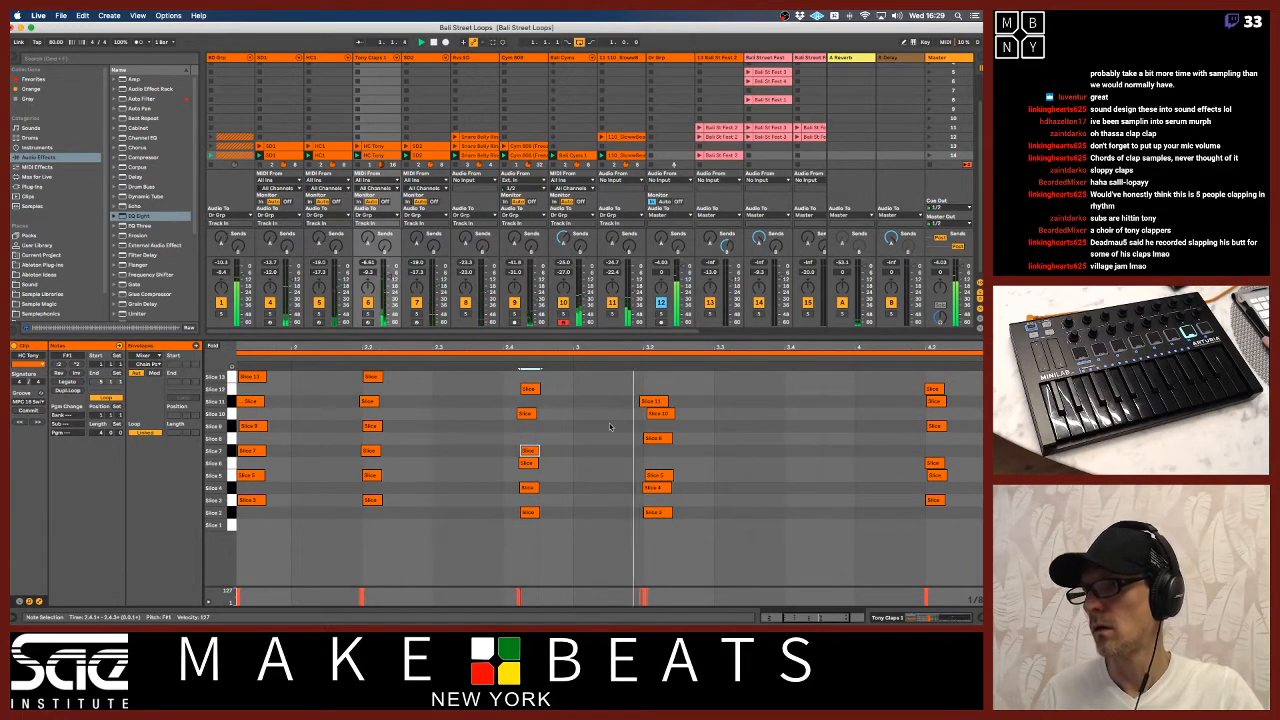
{"action": "left_click_drag", "start_coordinate": [658, 350], "coordinate": [660, 344]}
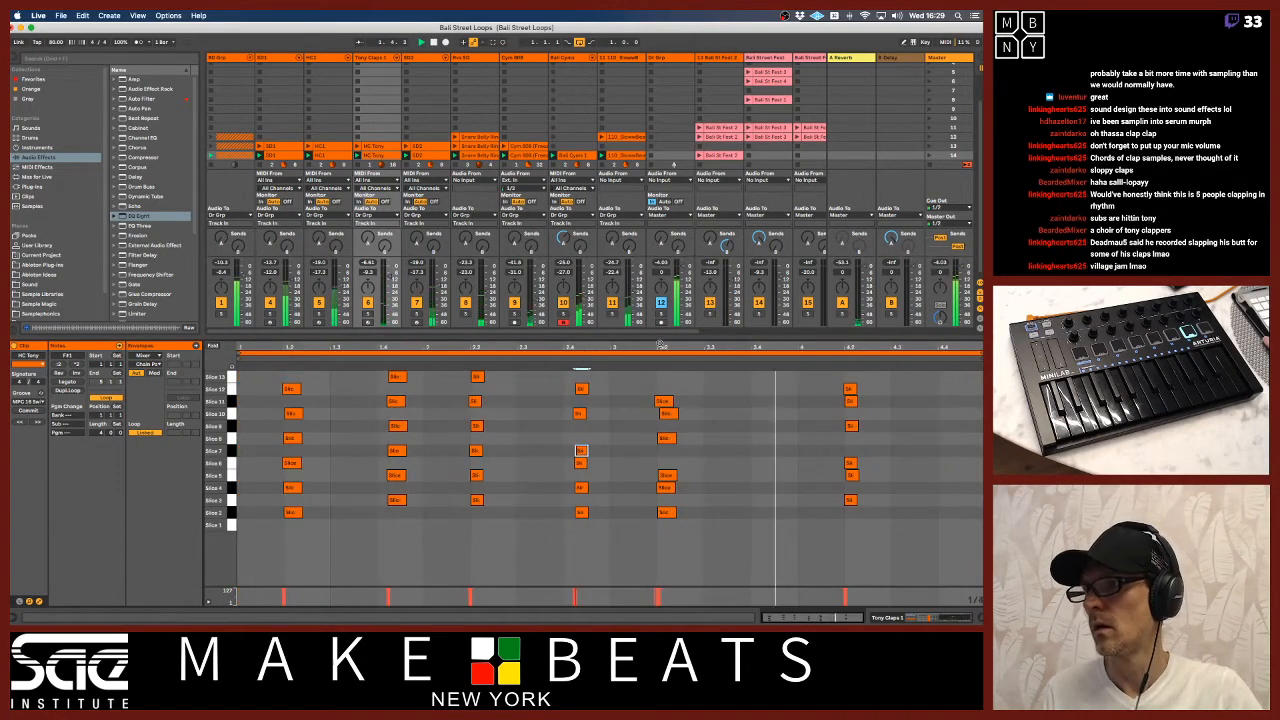
{"action": "key", "text": "space"}
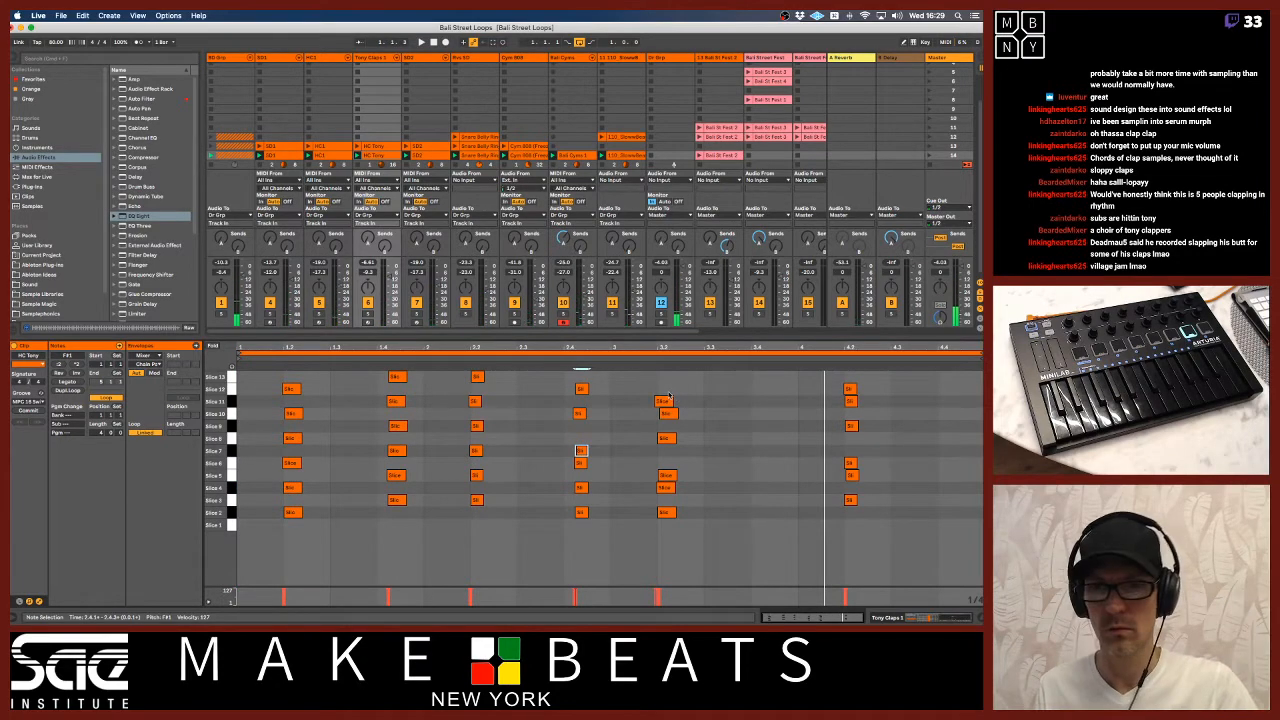
Copy the stack of clap notes at 3.2 to 3.4 in the HC Tony clip
{"action": "left_click_drag", "start_coordinate": [668, 398], "coordinate": [673, 518]}
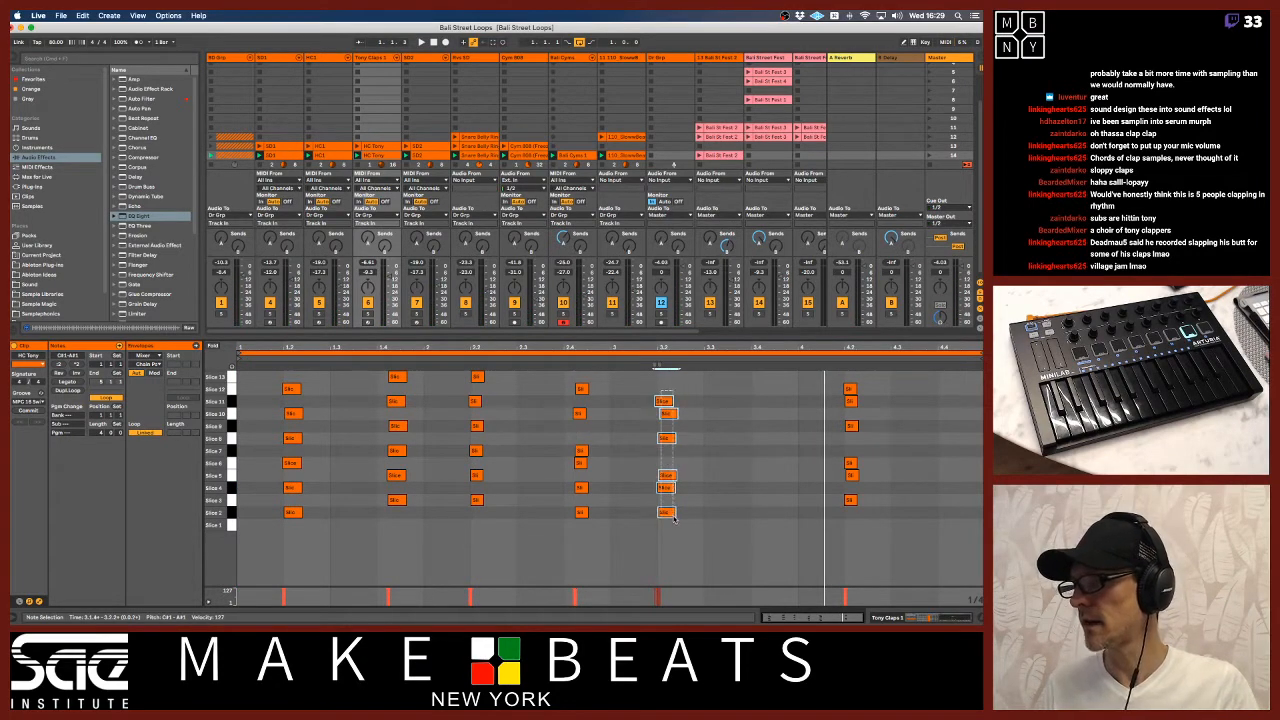
{"action": "left_click_drag", "start_coordinate": [665, 347], "coordinate": [688, 400]}
{"action": "left_click", "coordinate": [689, 389]}
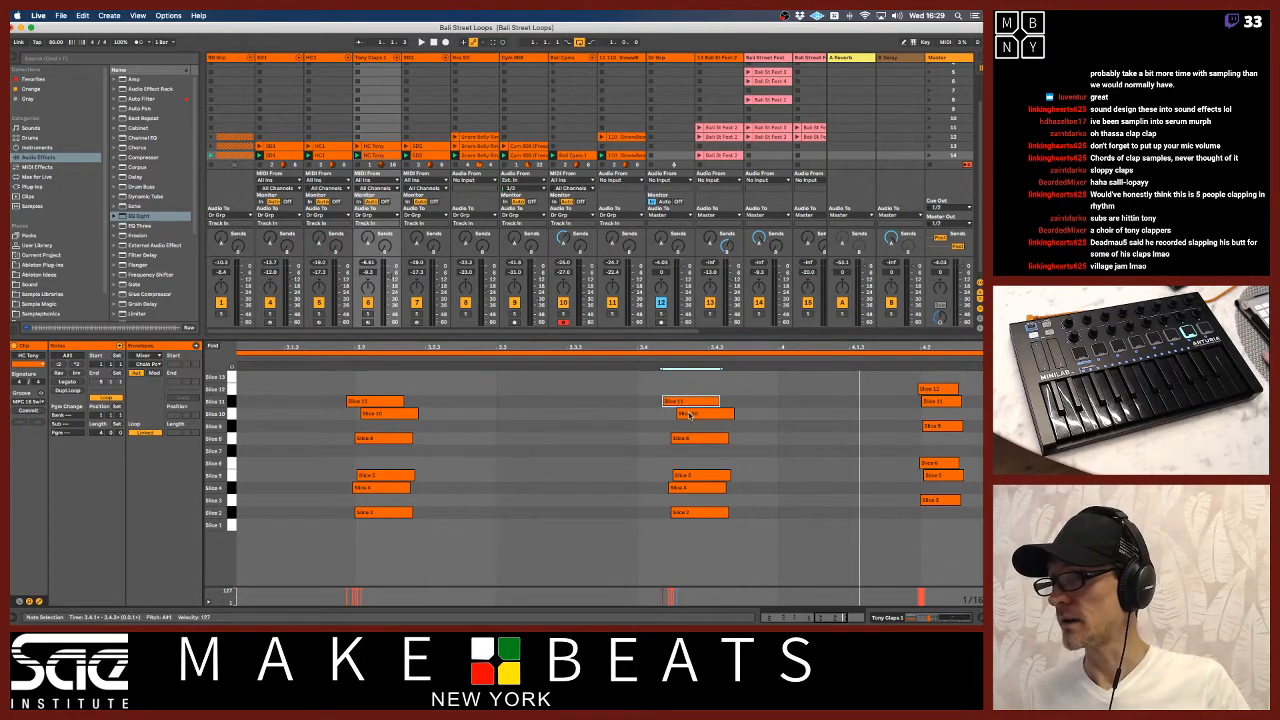
In the claps at 3.4, raise the Slice 8 note to Slice 13 and the Slice 5 note to Slice 6
{"action": "left_click_drag", "start_coordinate": [693, 438], "coordinate": [686, 376]}
{"action": "left_click", "coordinate": [688, 477]}
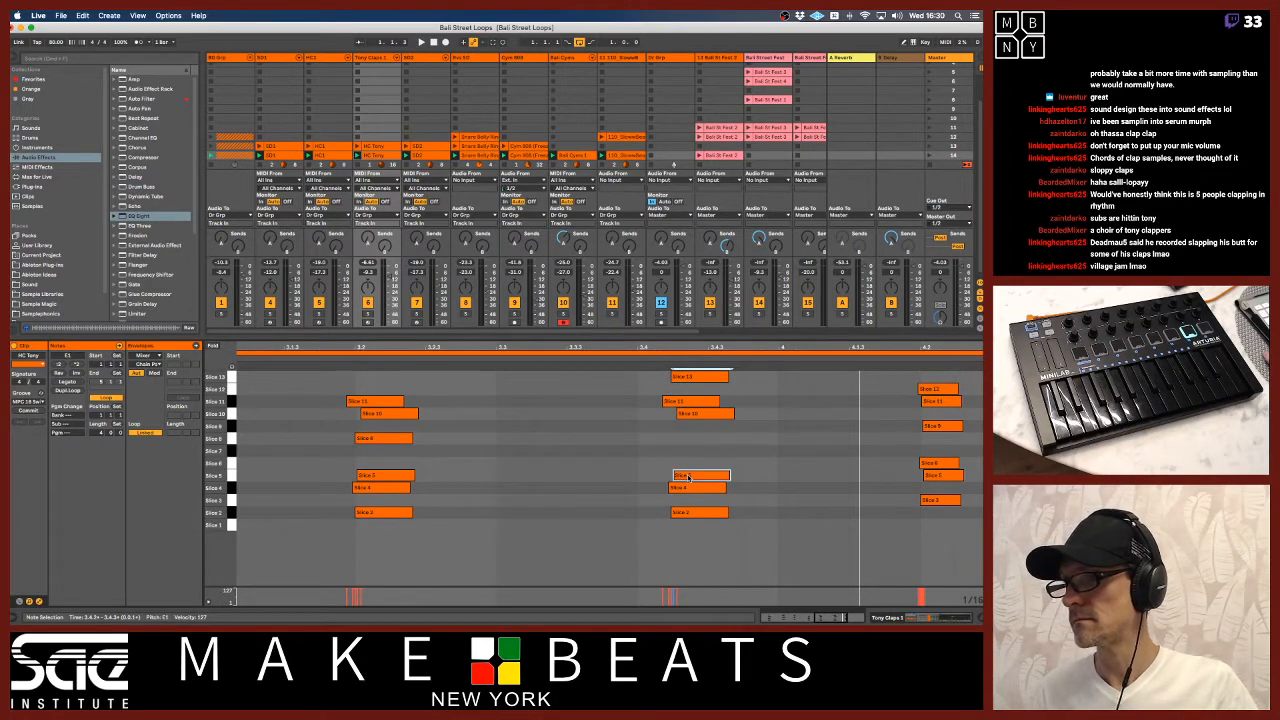
{"action": "key", "text": "Up"}
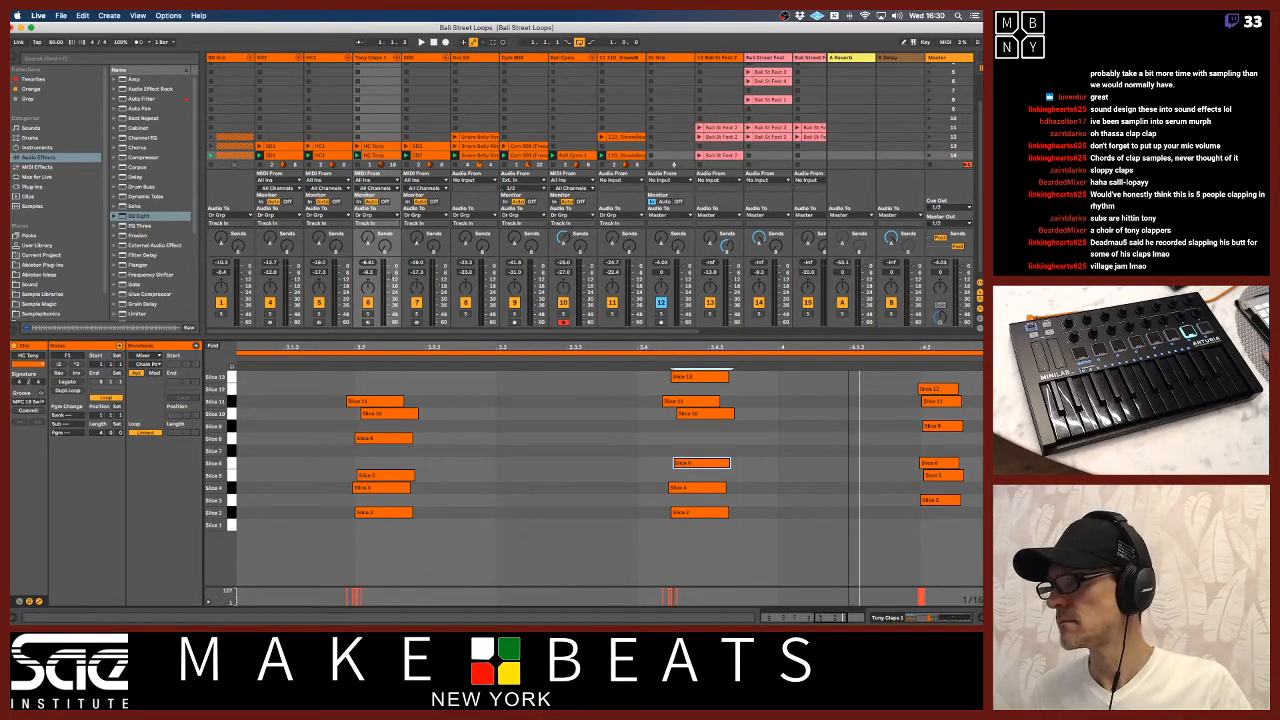
Copy the stack of clap notes at 4.2 to 4.4 in the HC Tony clip
{"action": "left_click_drag", "start_coordinate": [848, 348], "coordinate": [630, 349]}
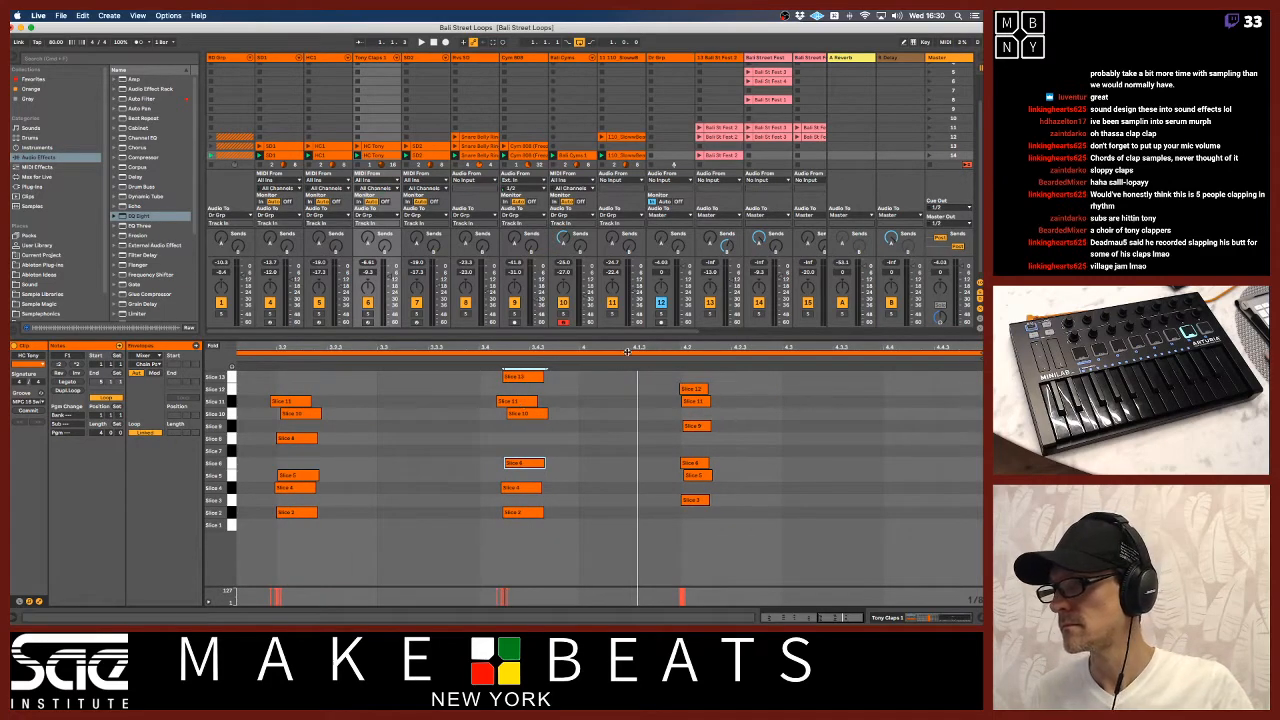
{"action": "left_click_drag", "start_coordinate": [673, 369], "coordinate": [716, 503]}
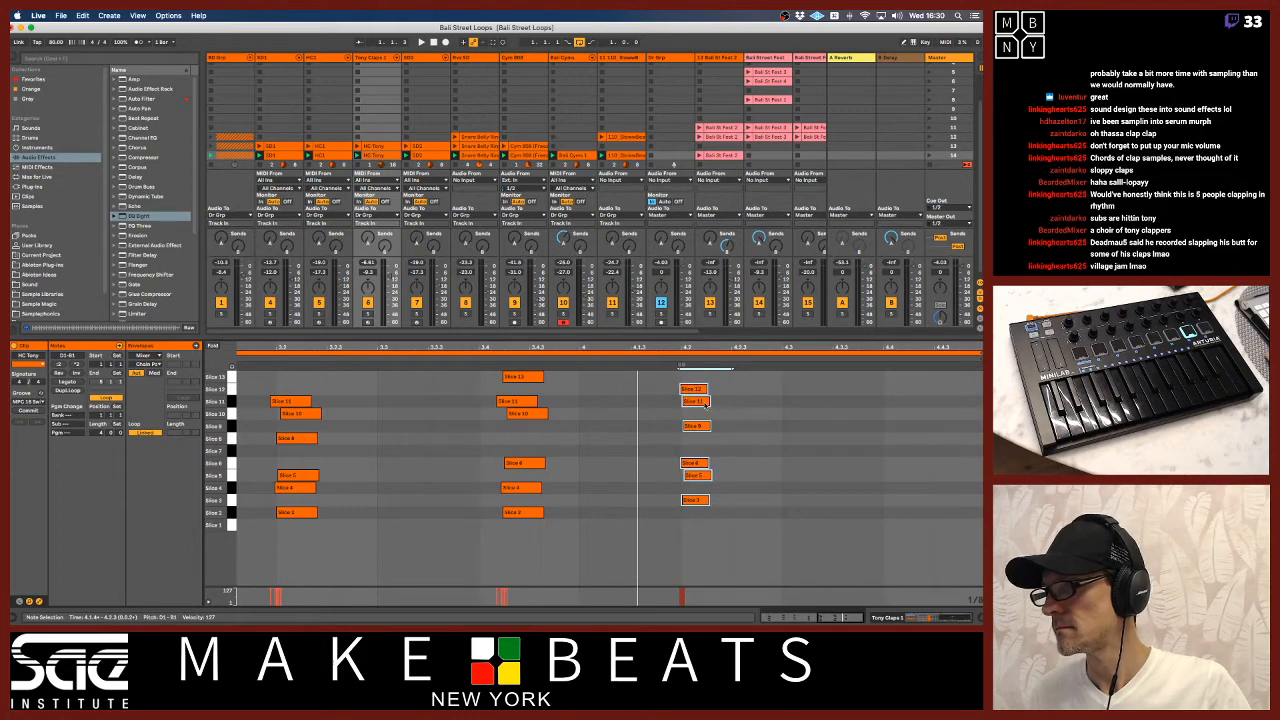
{"action": "left_click_drag", "start_coordinate": [694, 392], "coordinate": [926, 397]}
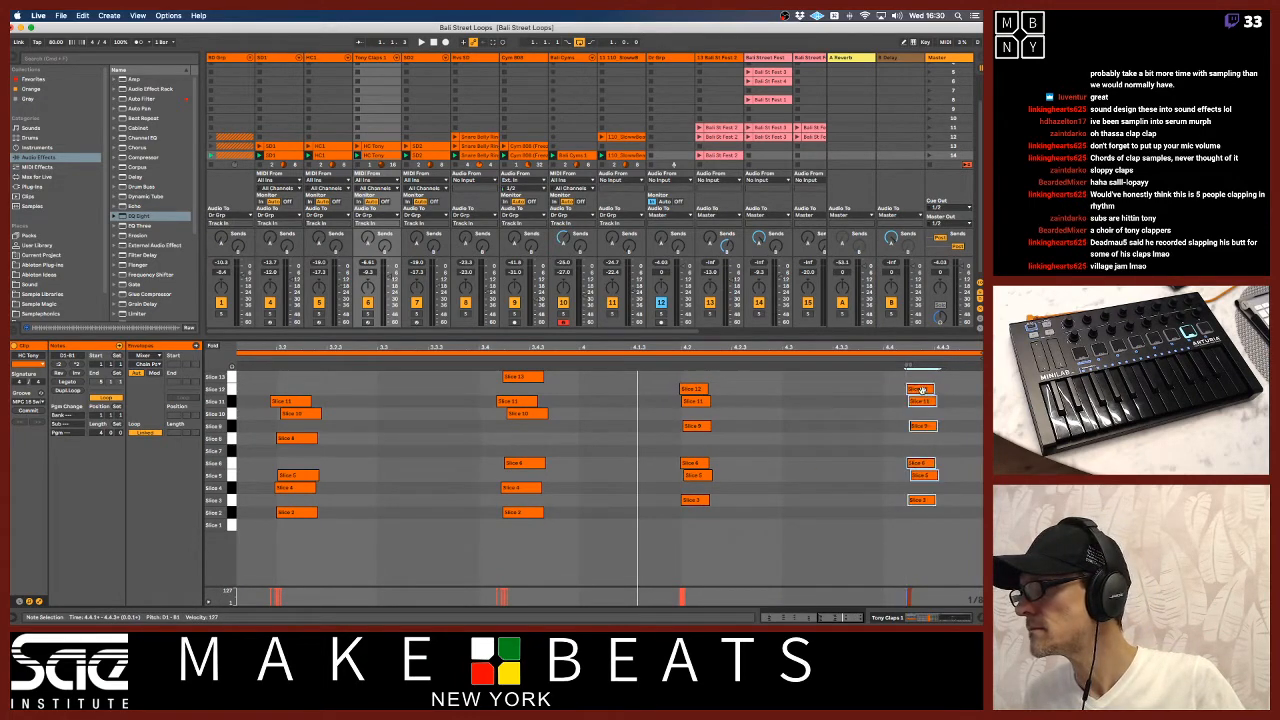
Lower the Slice 12 note of the copied claps at 4.4 to Slice 7
{"action": "left_click_drag", "start_coordinate": [907, 349], "coordinate": [870, 346]}
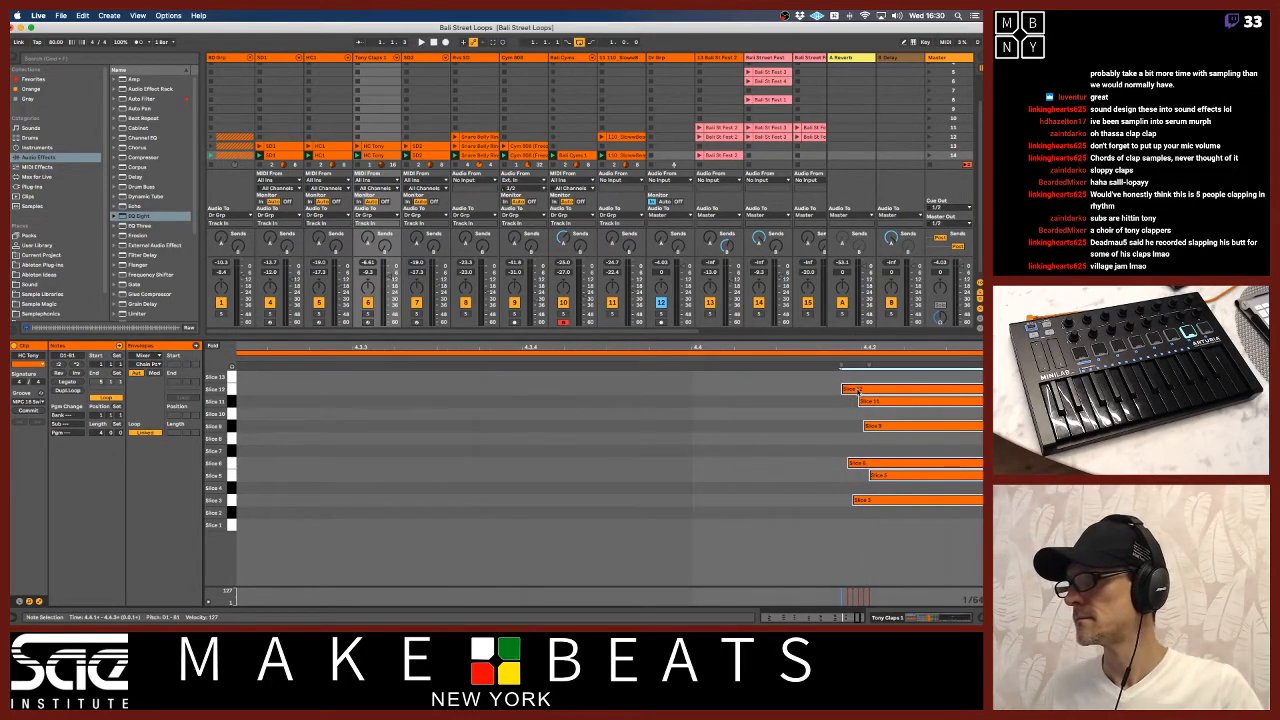
{"action": "left_click_drag", "start_coordinate": [858, 391], "coordinate": [867, 422]}
{"action": "key", "text": "super+z"}
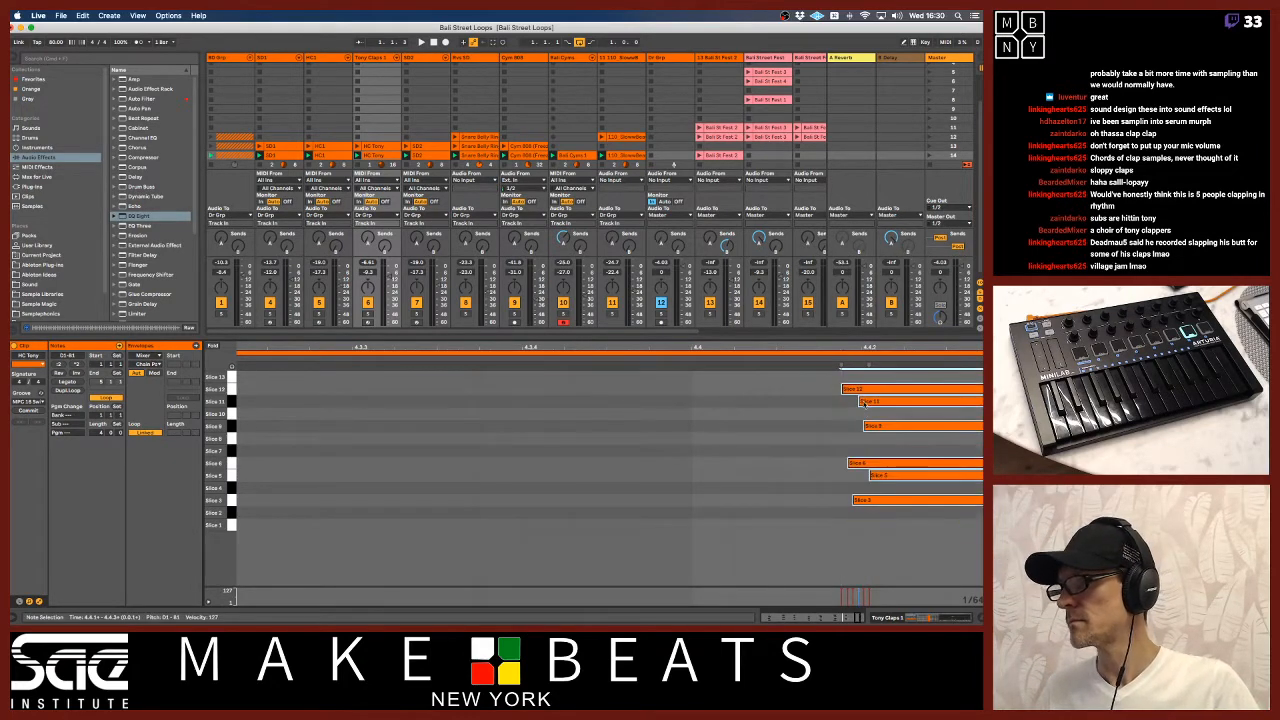
{"action": "left_click", "coordinate": [853, 391]}
{"action": "key", "text": "Down"}
{"action": "key", "text": "Down"}
{"action": "key", "text": "Down"}
{"action": "key", "text": "Down"}
{"action": "key", "text": "Down"}
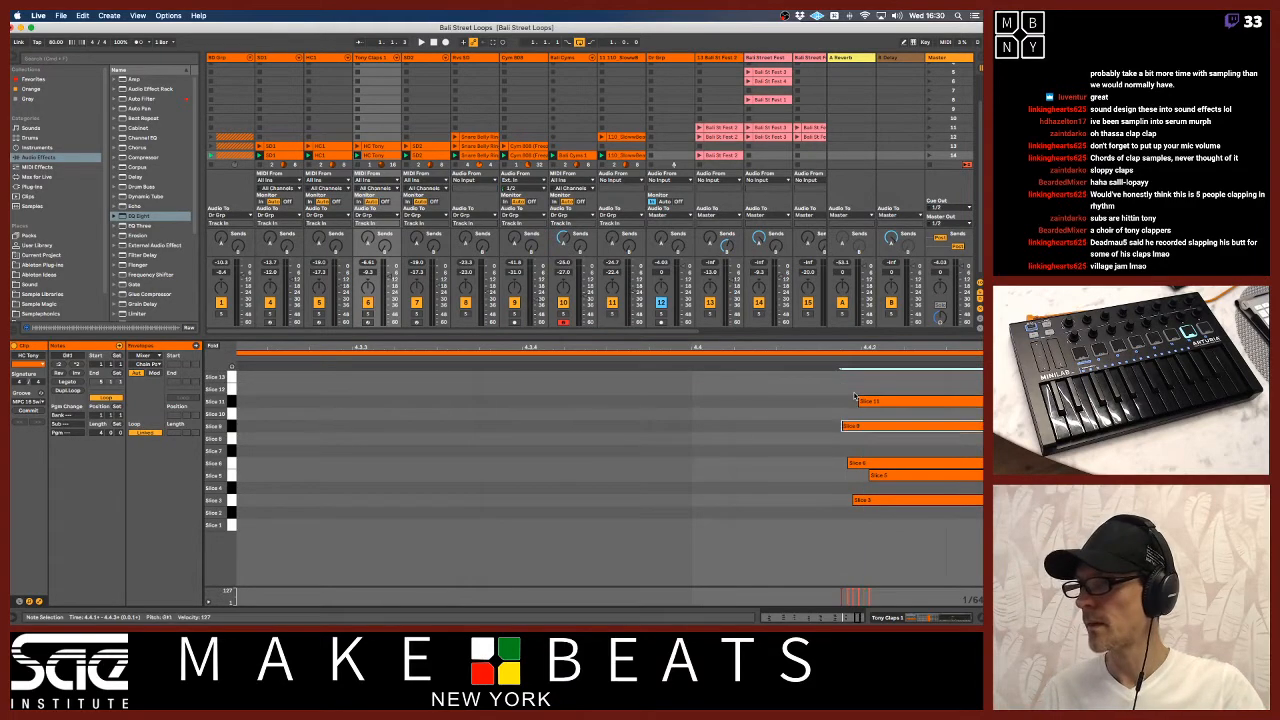
Lower the Slice 3 note of the claps at 4.4 to Slice 2 and play the loop
{"action": "left_click", "coordinate": [872, 501]}
{"action": "key", "text": "Down"}
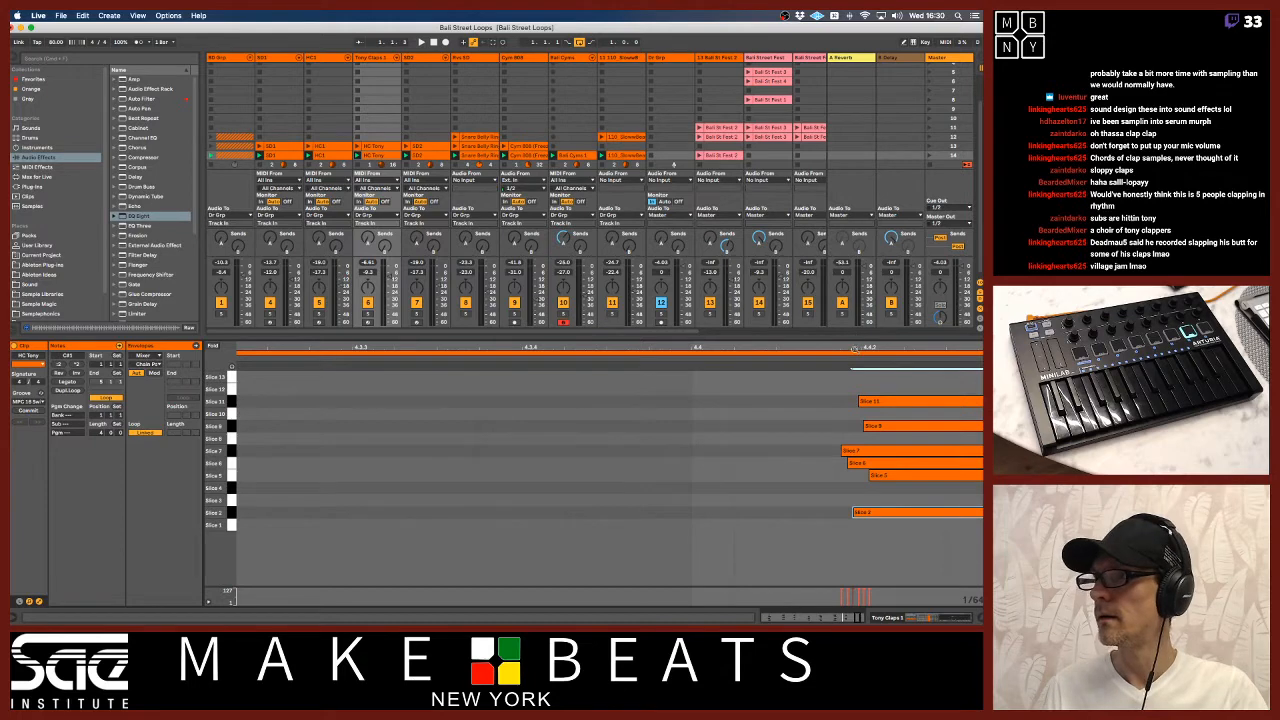
{"action": "left_click_drag", "start_coordinate": [855, 349], "coordinate": [855, 250]}
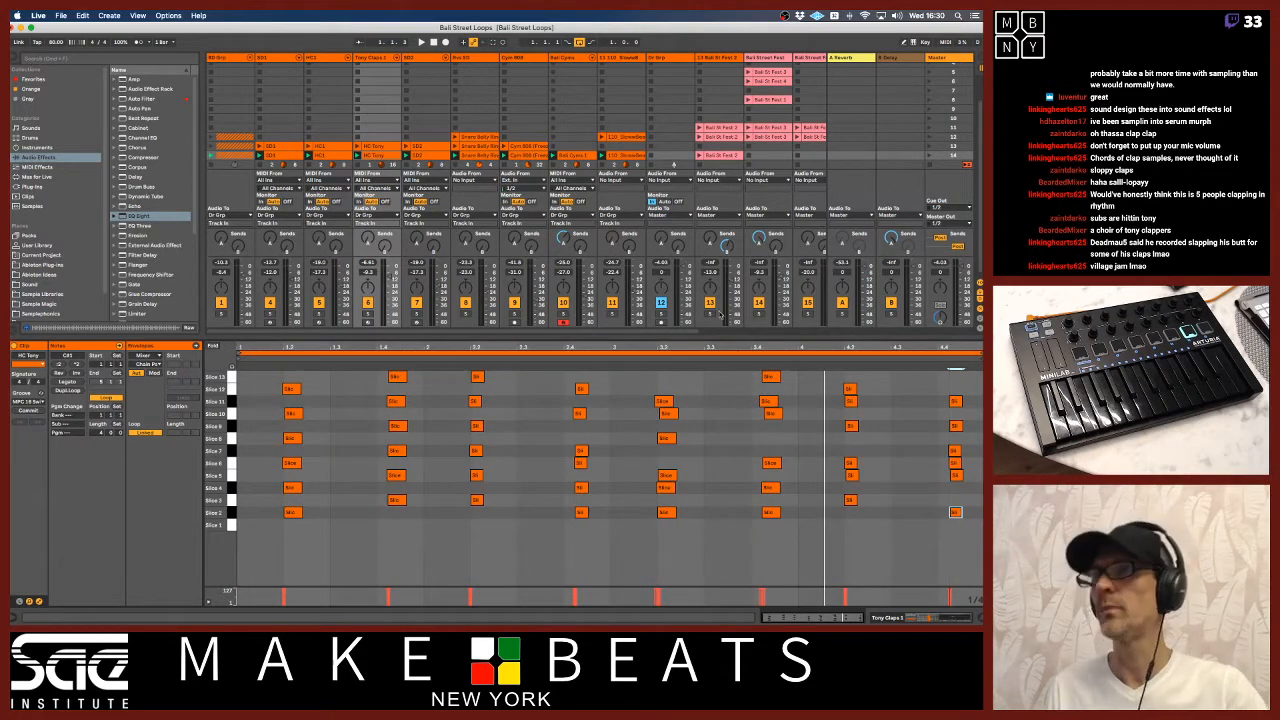
{"action": "key", "text": "space"}
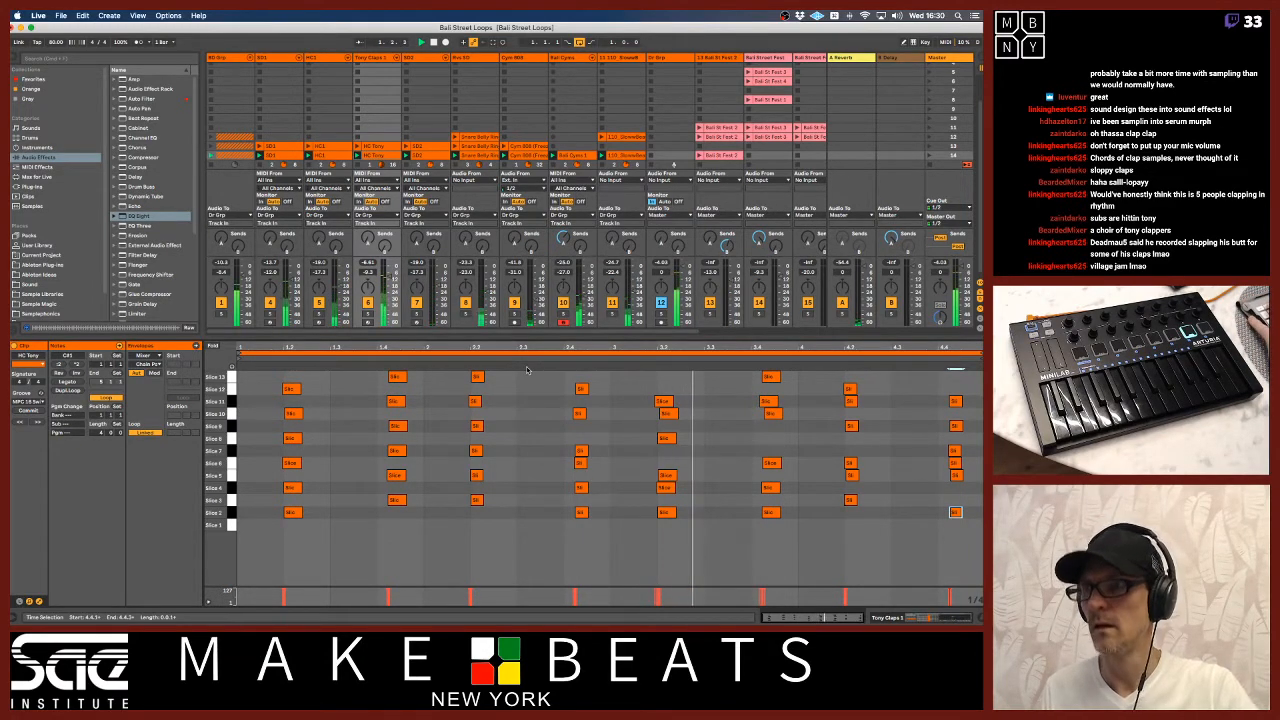
Try the Drum Group.adg rack from the Gray collection on the Dr Grp track, placed before Utility
{"action": "double_click", "coordinate": [660, 58]}
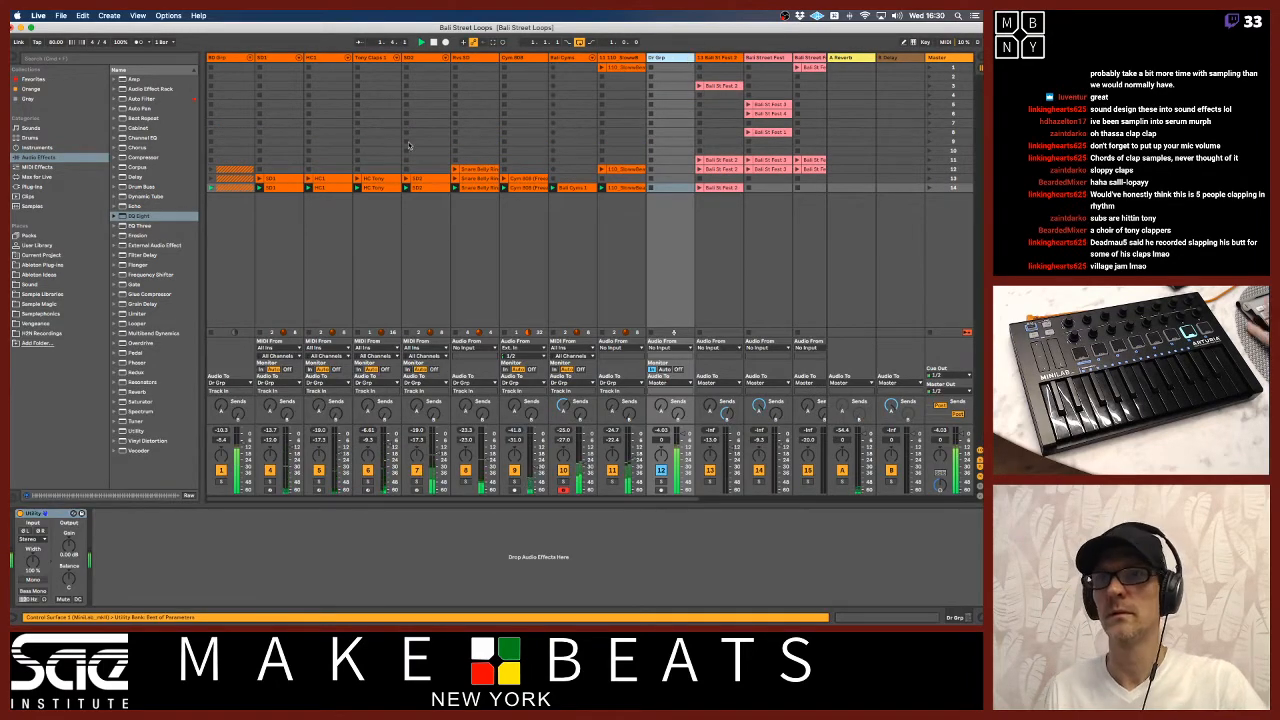
{"action": "left_click", "coordinate": [28, 98]}
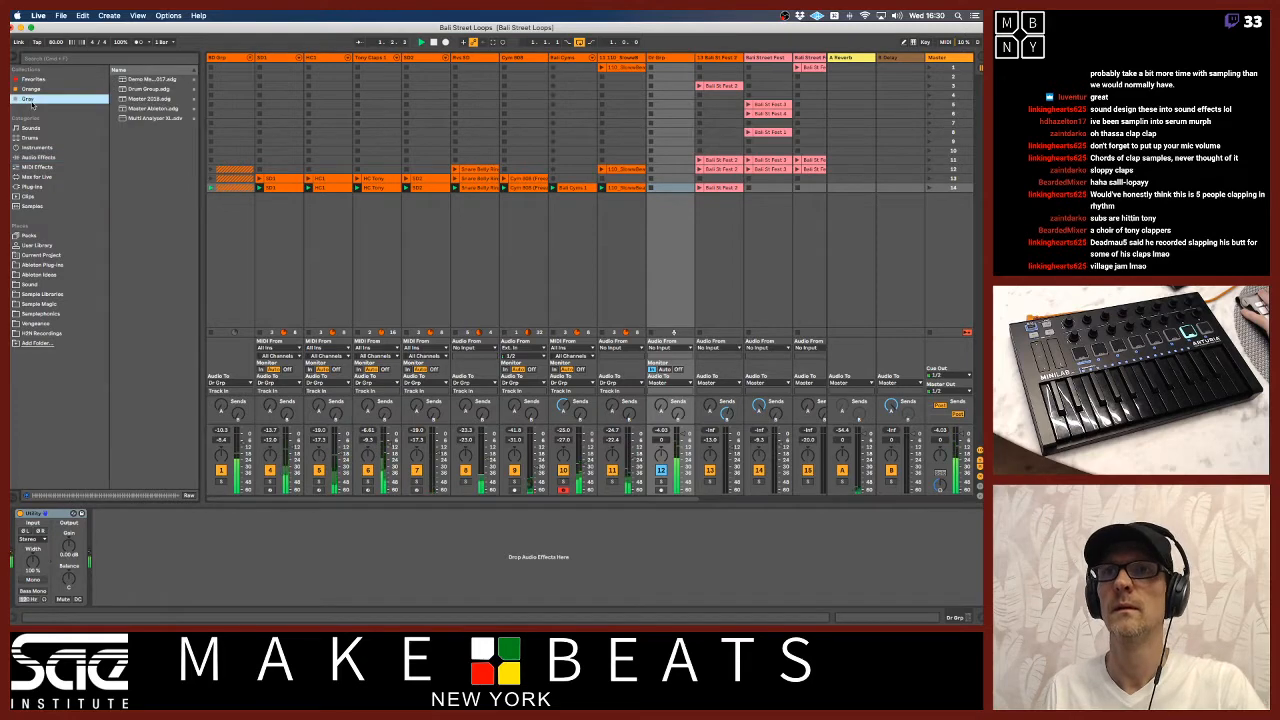
{"action": "left_click_drag", "start_coordinate": [203, 78], "coordinate": [245, 78]}
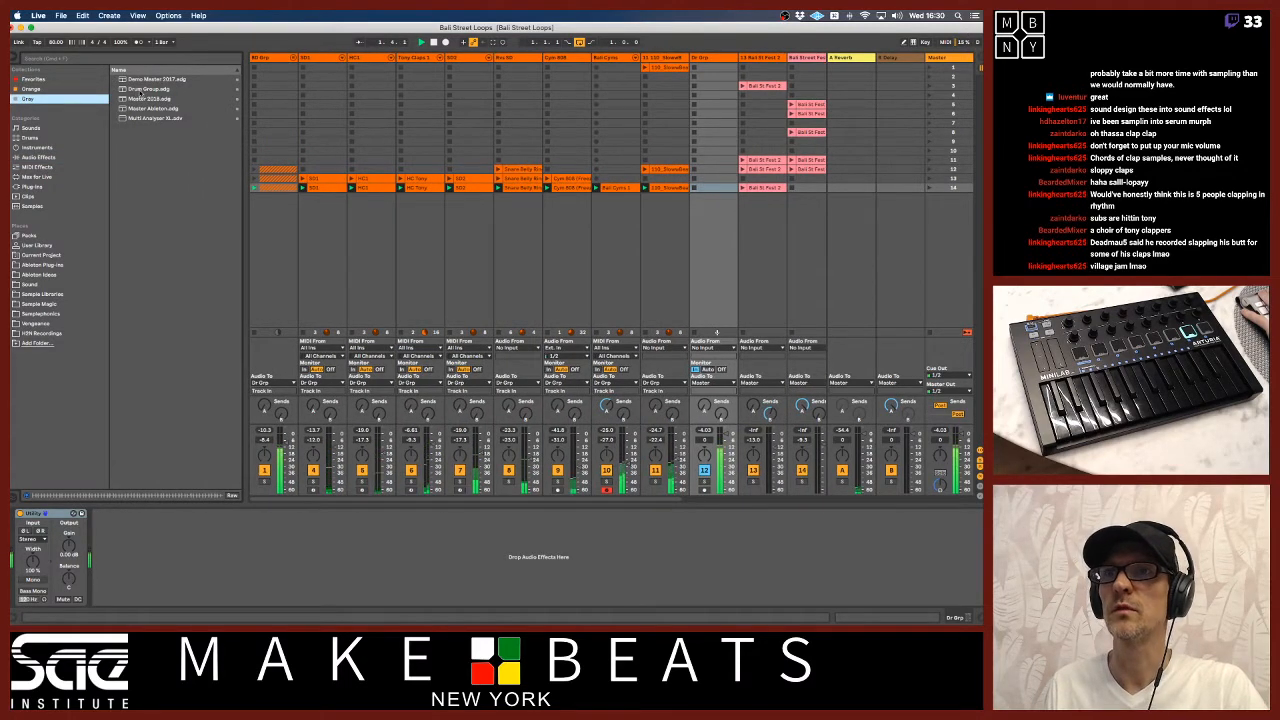
{"action": "left_click", "coordinate": [138, 90]}
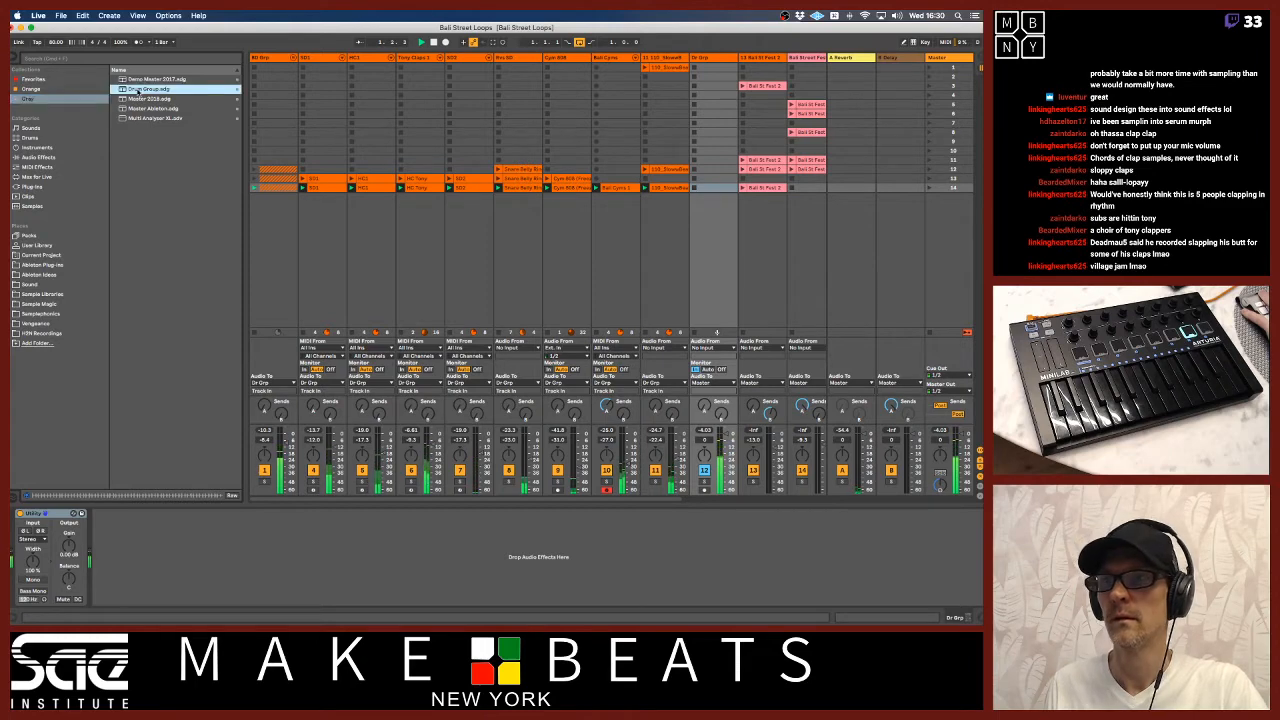
{"action": "key", "text": "space"}
{"action": "double_click", "coordinate": [714, 58]}
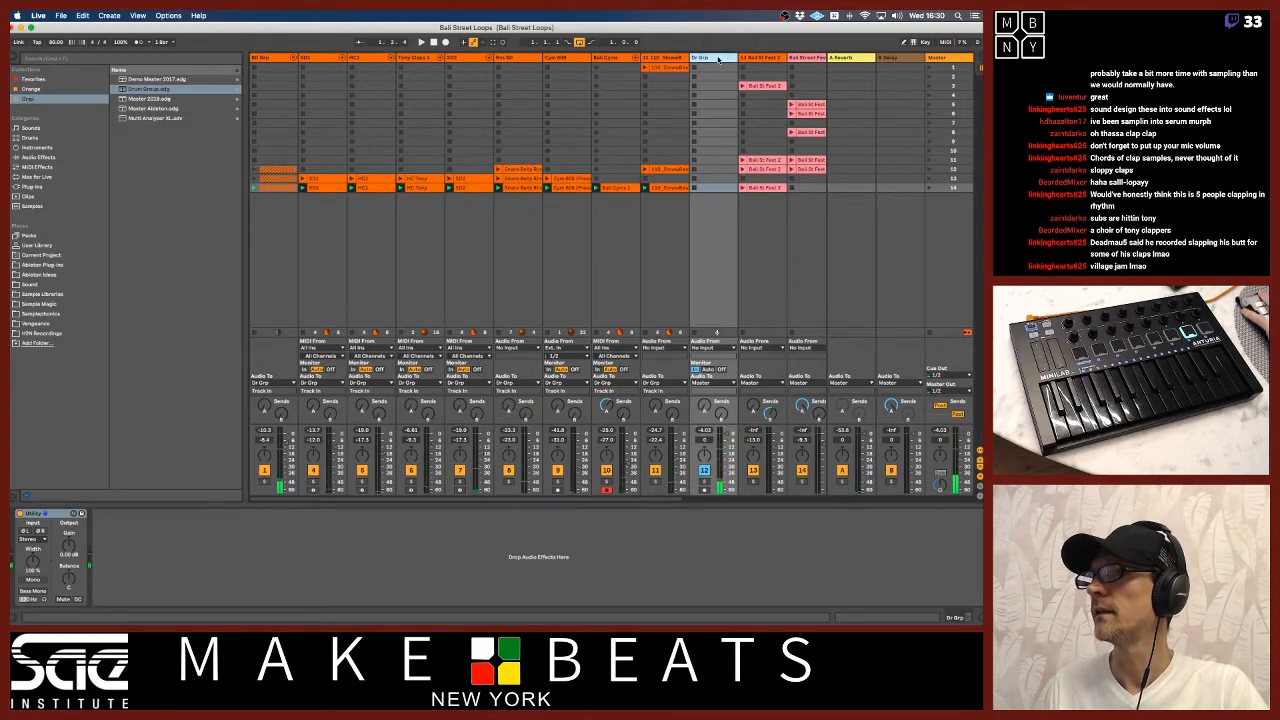
{"action": "left_click_drag", "start_coordinate": [154, 92], "coordinate": [20, 557]}
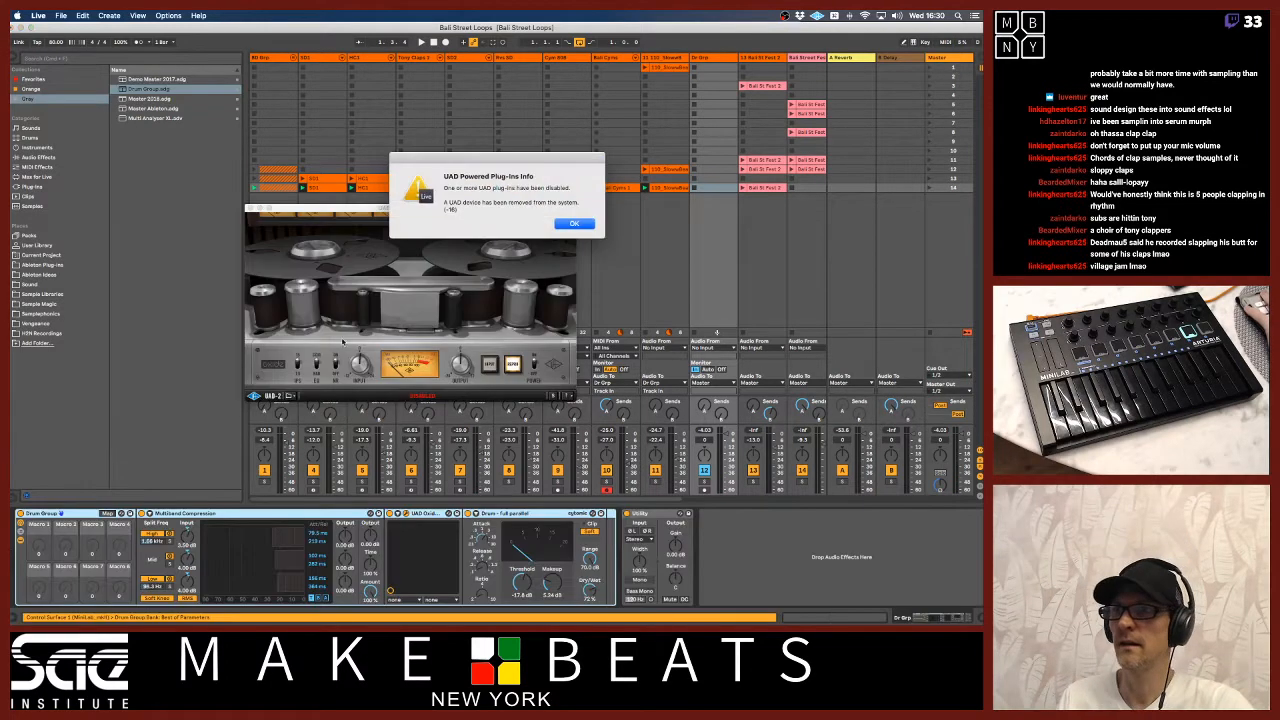
Dismiss the UAD plug-in warning and delete the Drum Group rack from Dr Grp
{"action": "left_click", "coordinate": [572, 223]}
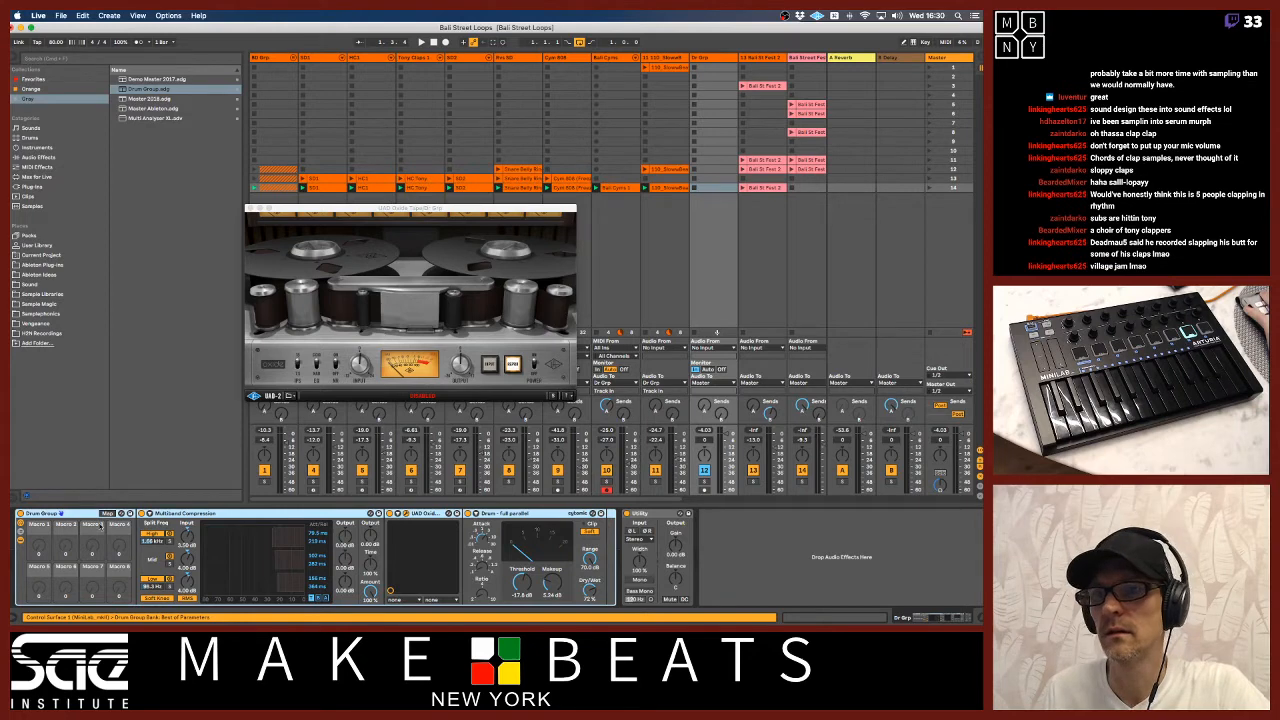
{"action": "left_click", "coordinate": [43, 547]}
{"action": "left_click", "coordinate": [86, 515]}
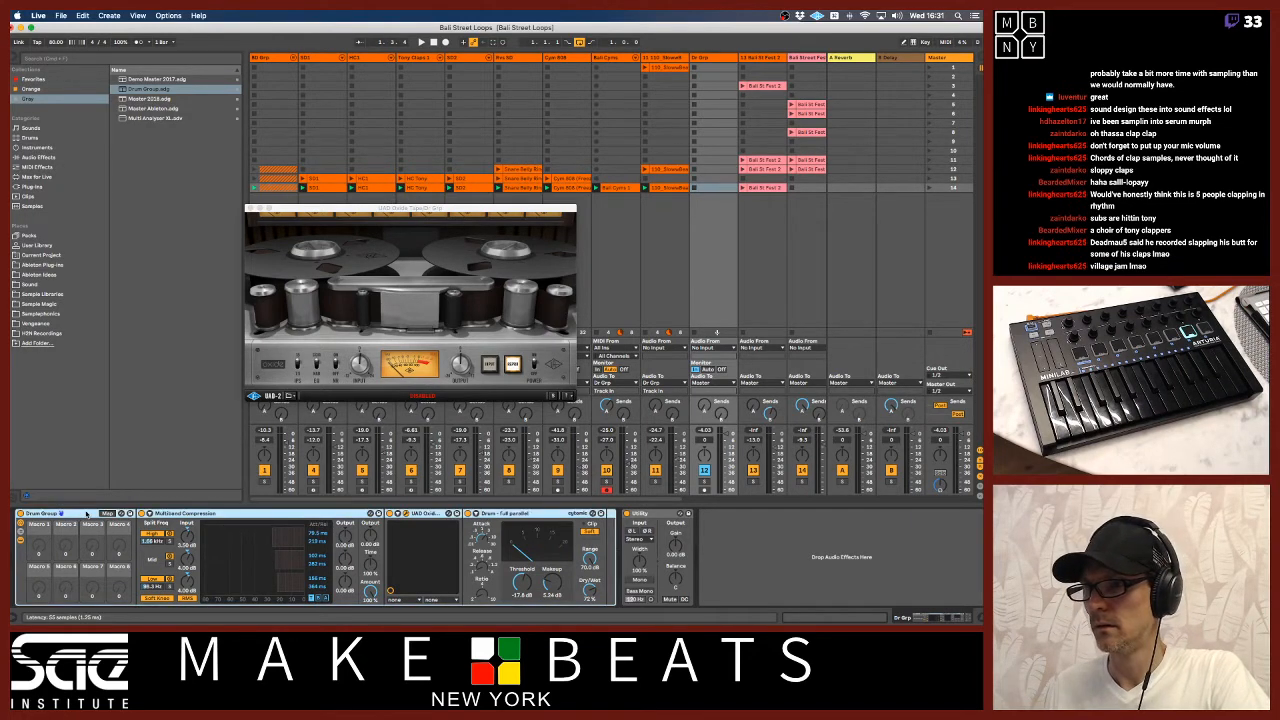
{"action": "key", "text": "Delete"}
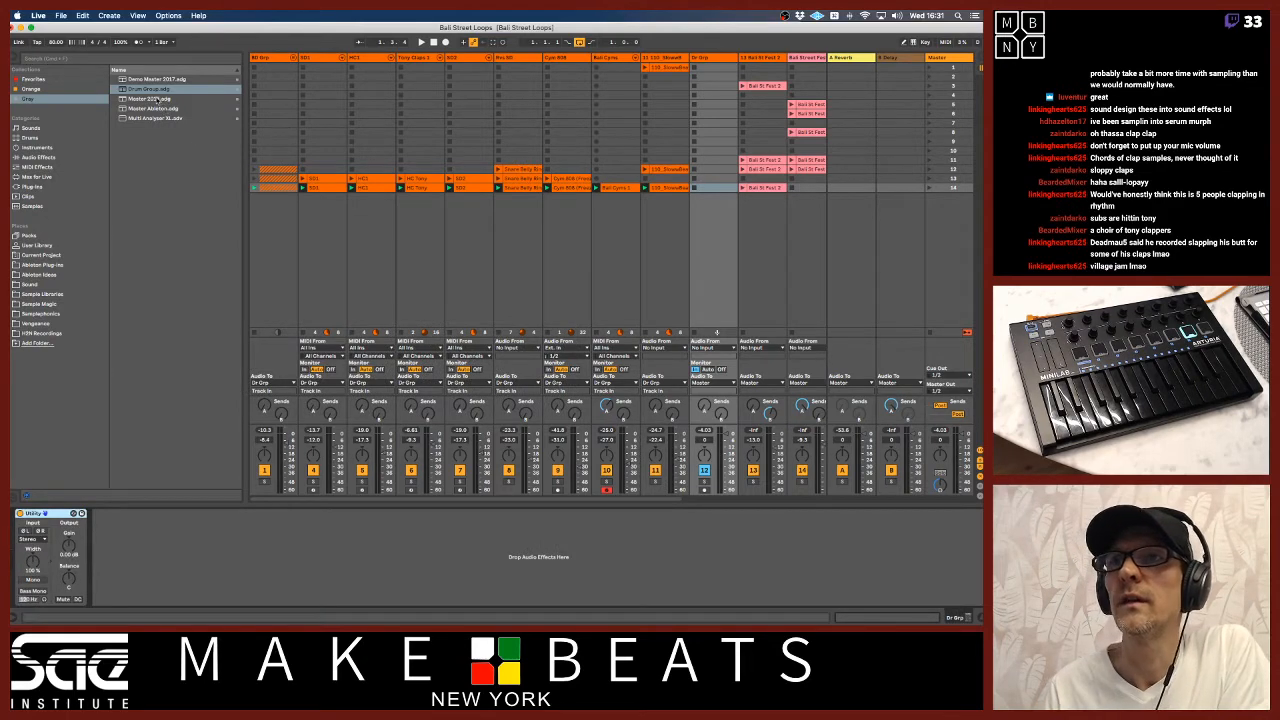
Load the Drum Group Ableton.adg rack from the Orange collection before Utility on Dr Grp and unfold all its devices
{"action": "left_click", "coordinate": [31, 89]}
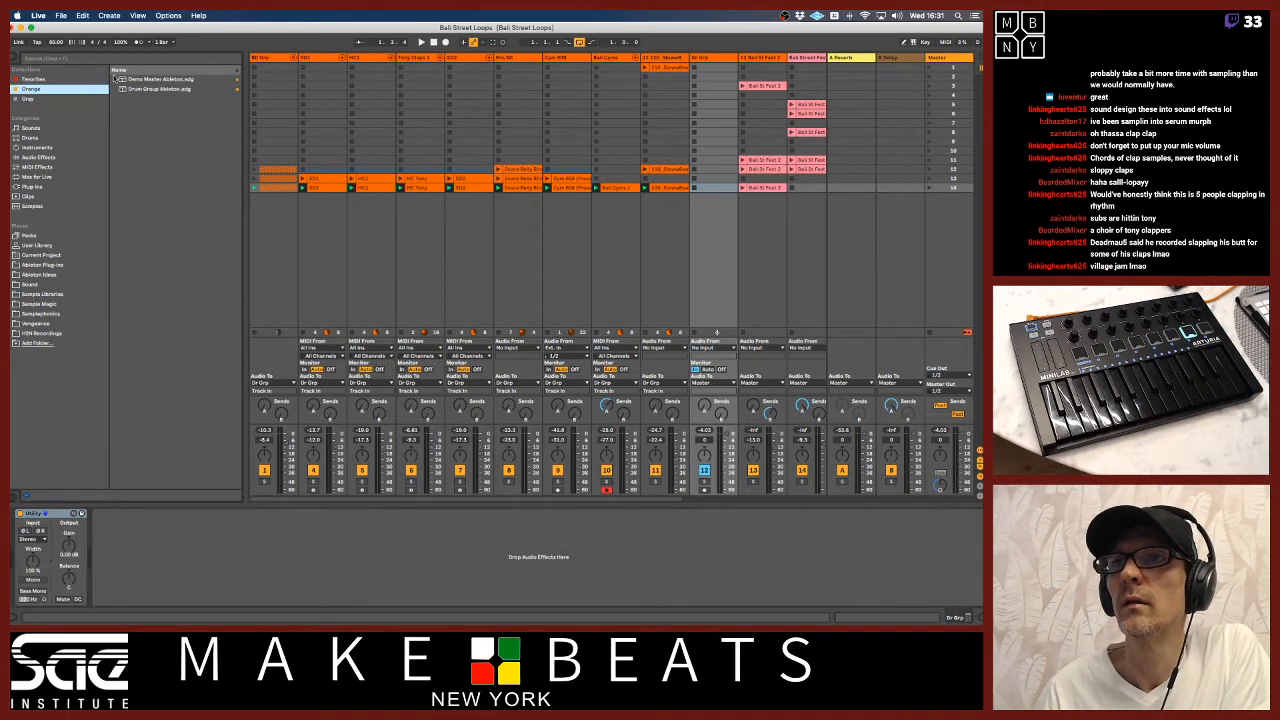
{"action": "left_click_drag", "start_coordinate": [131, 91], "coordinate": [36, 541]}
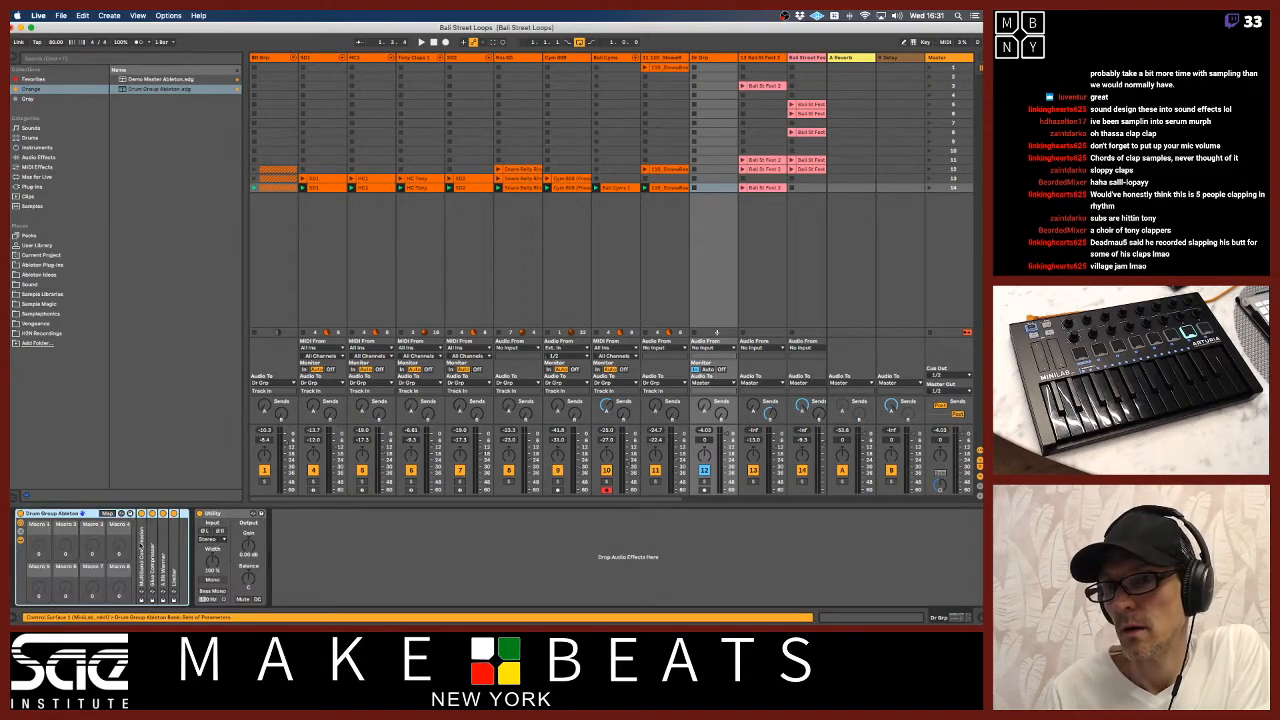
{"action": "double_click", "coordinate": [141, 553]}
{"action": "left_click", "coordinate": [184, 539]}
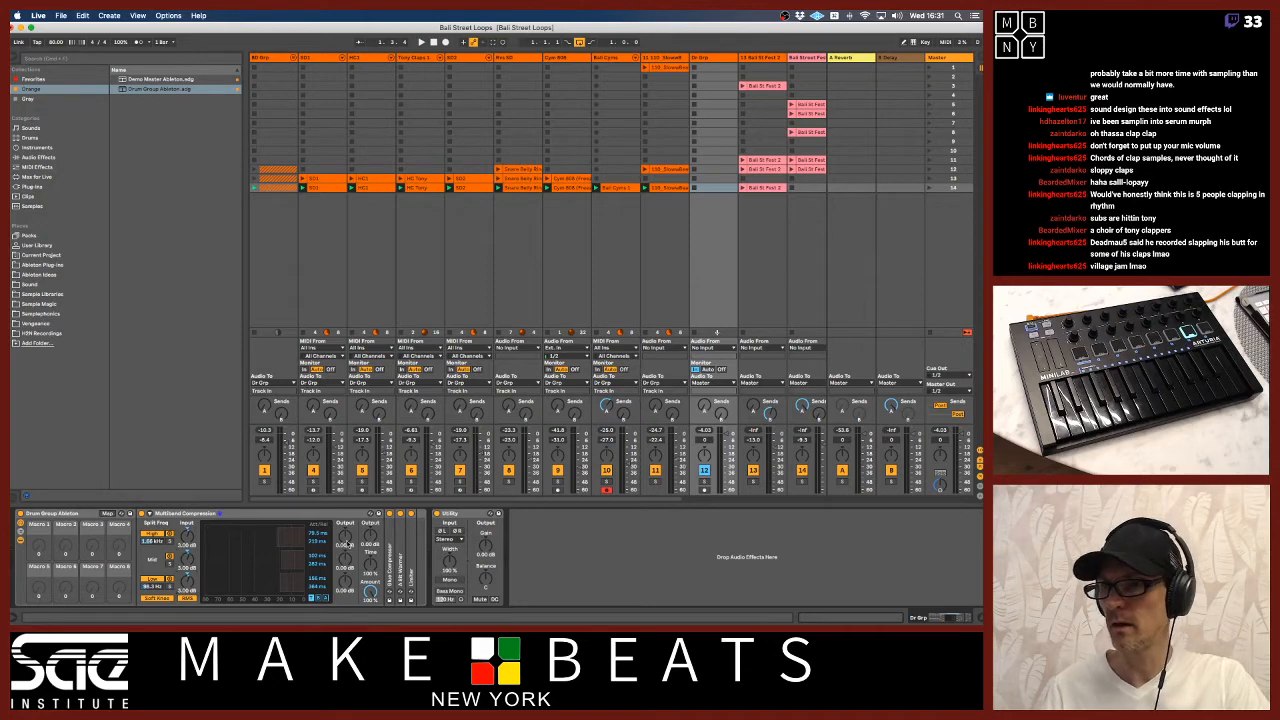
{"action": "double_click", "coordinate": [391, 555]}
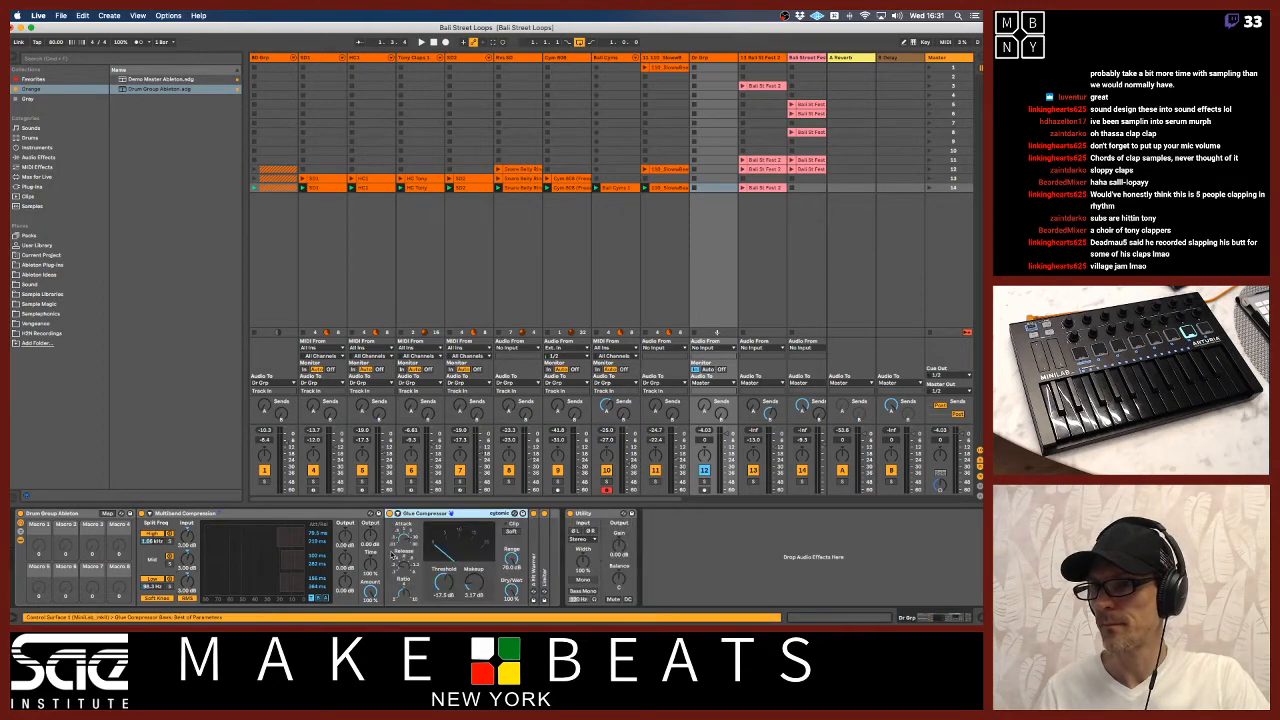
{"action": "double_click", "coordinate": [535, 575]}
{"action": "double_click", "coordinate": [717, 560]}
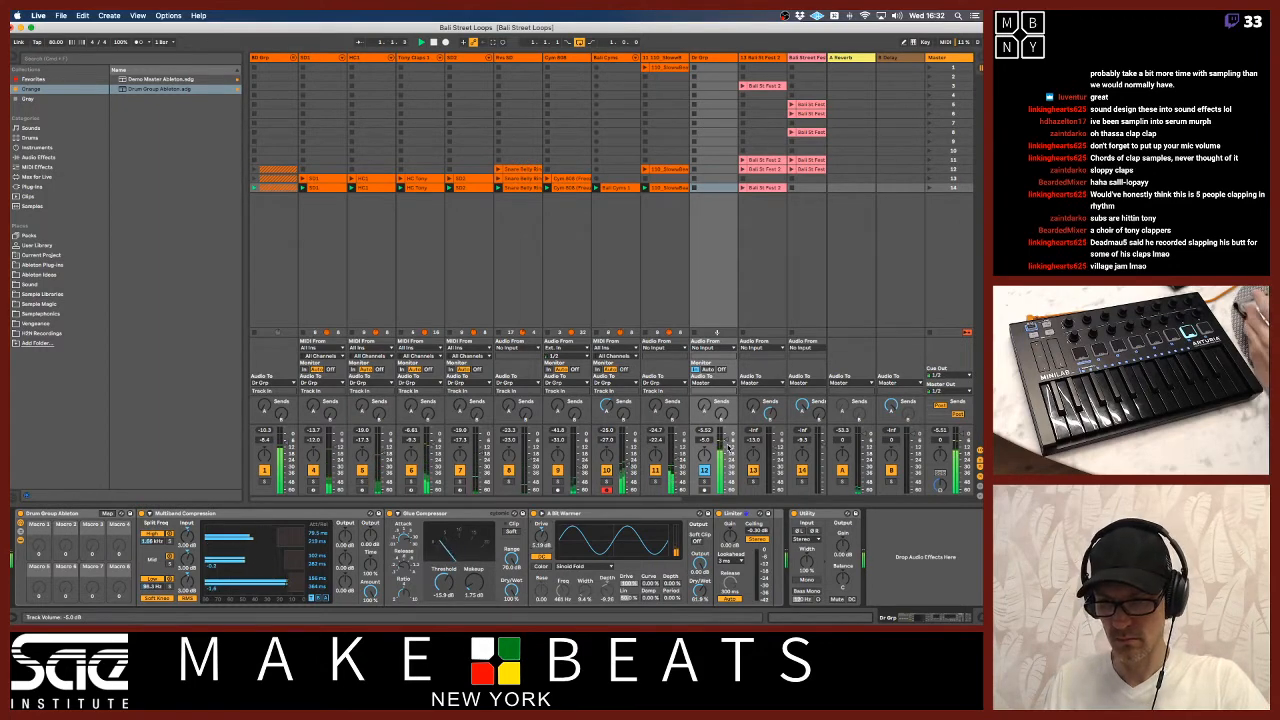
Stop playback and hide the browser to make room for all the session tracks
{"action": "key", "text": "XF86AudioLowerVolume"}
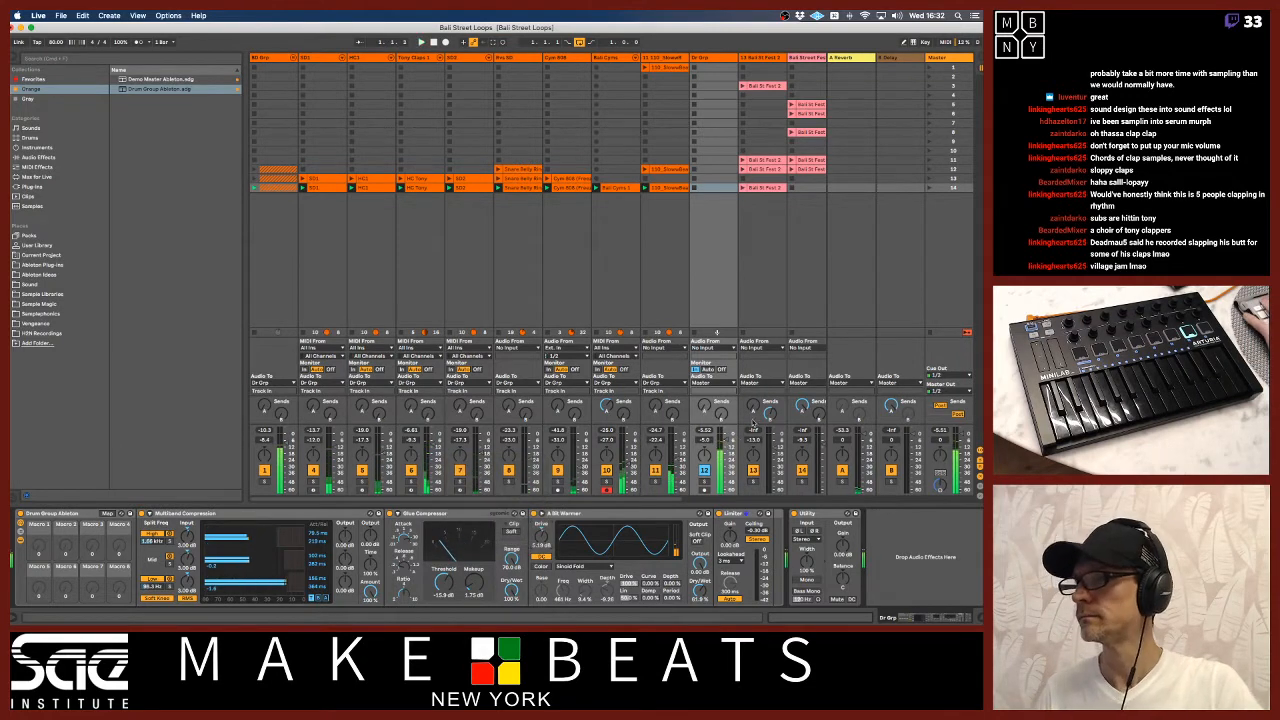
{"action": "key", "text": "space"}
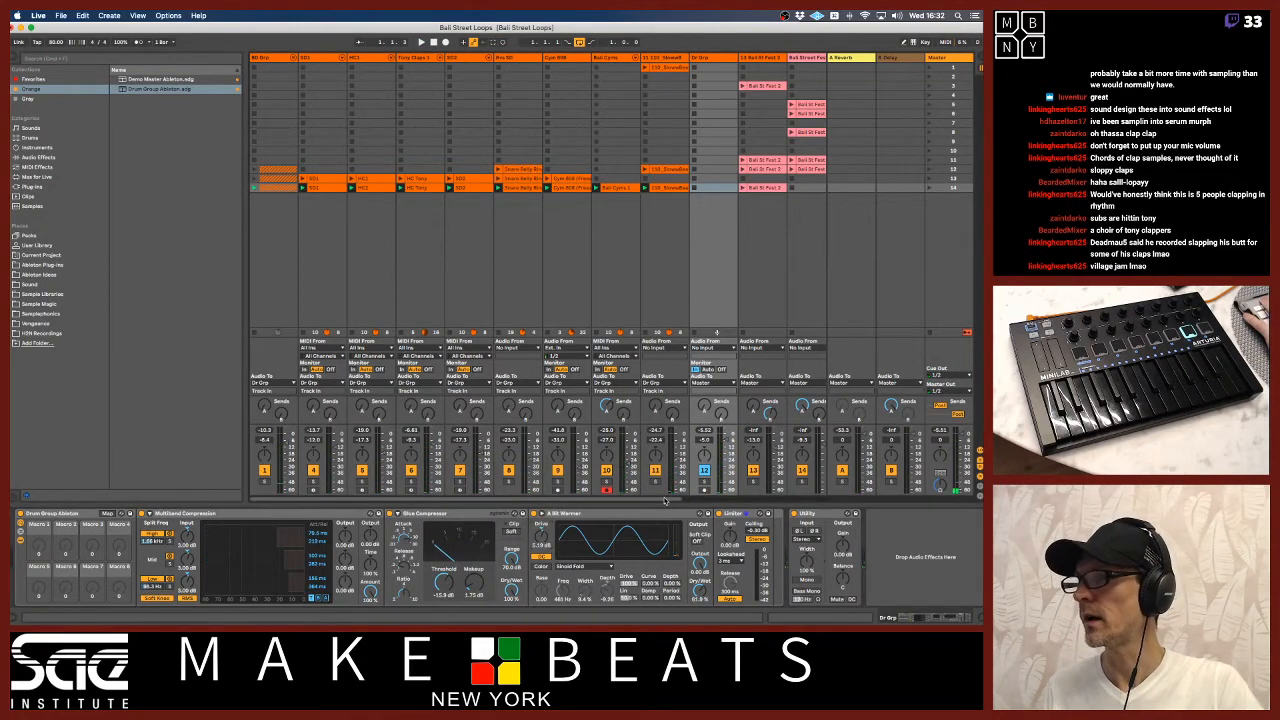
{"action": "scroll", "coordinate": [665, 501], "scroll_direction": "right", "scroll_amount": 5}
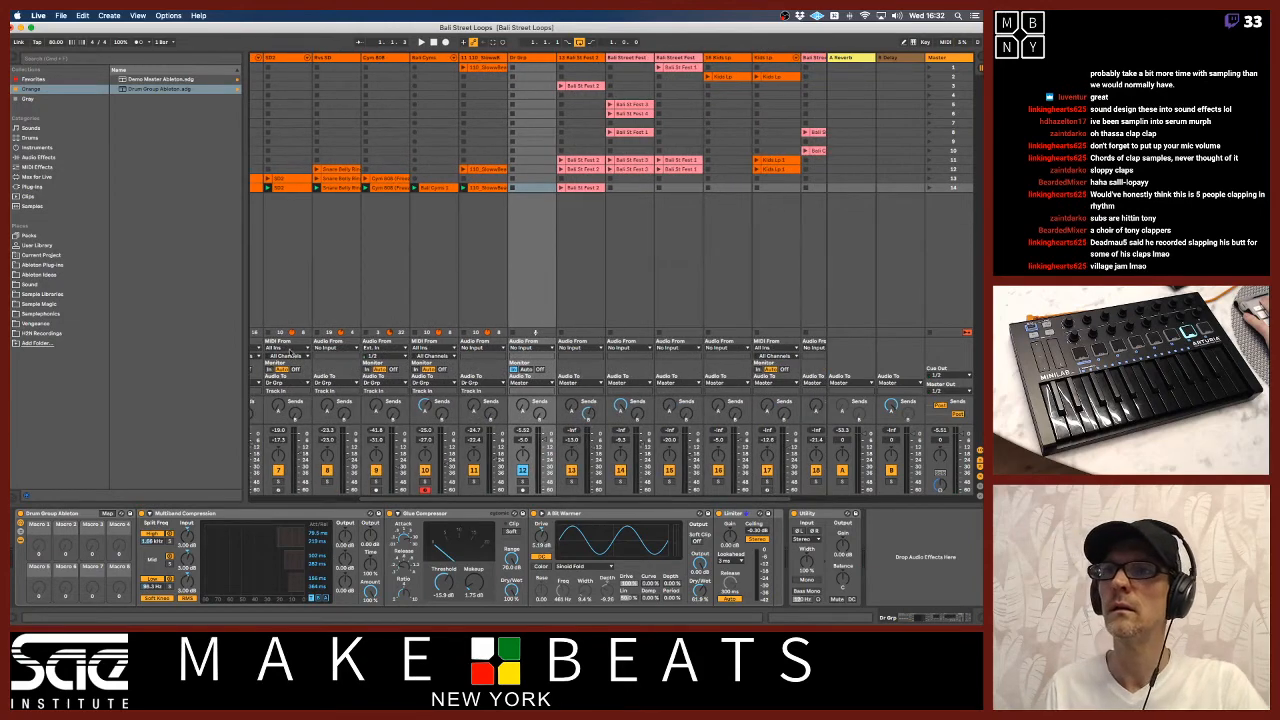
{"action": "left_click_drag", "start_coordinate": [245, 312], "coordinate": [219, 311]}
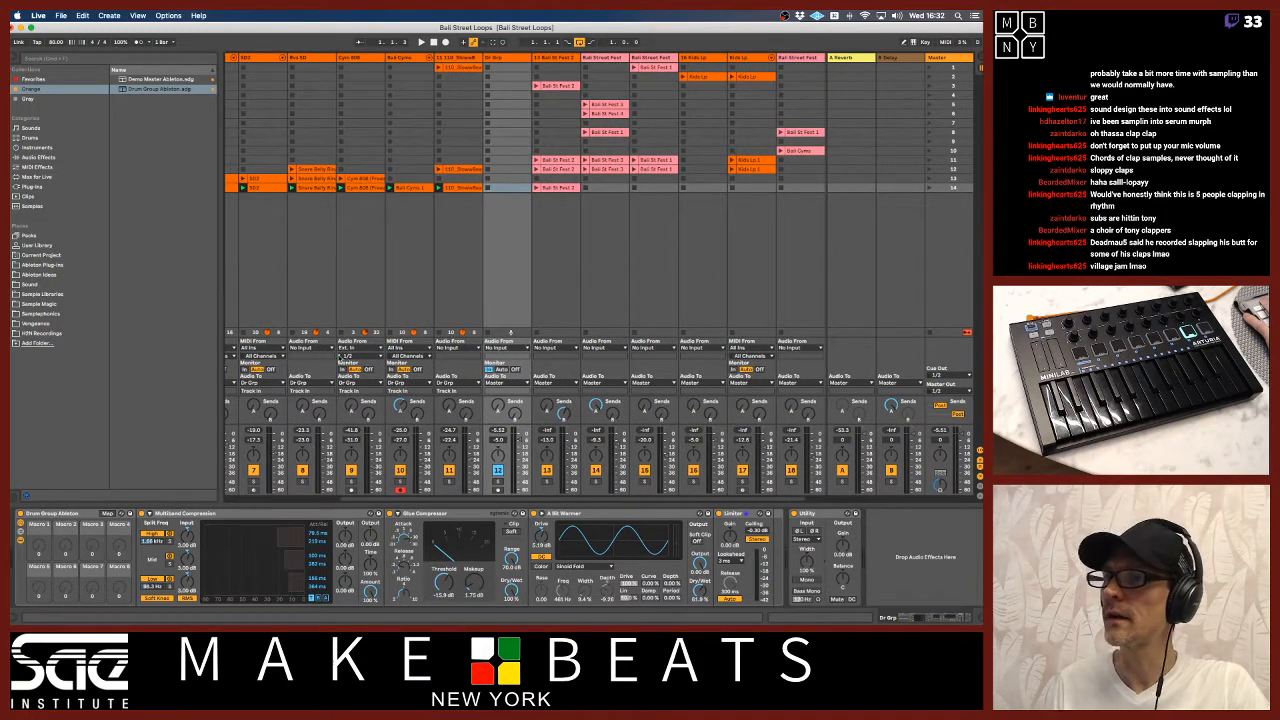
{"action": "scroll", "coordinate": [300, 502], "scroll_direction": "left", "scroll_amount": 4}
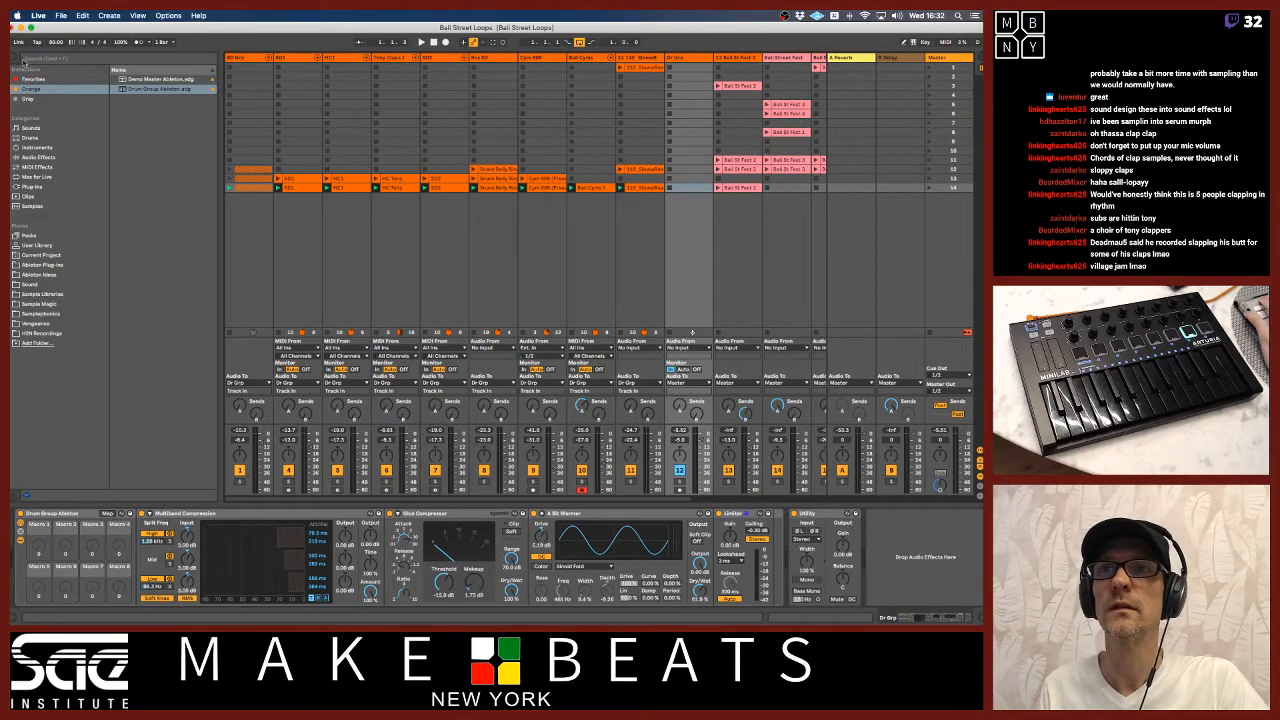
{"action": "left_click", "coordinate": [15, 58]}
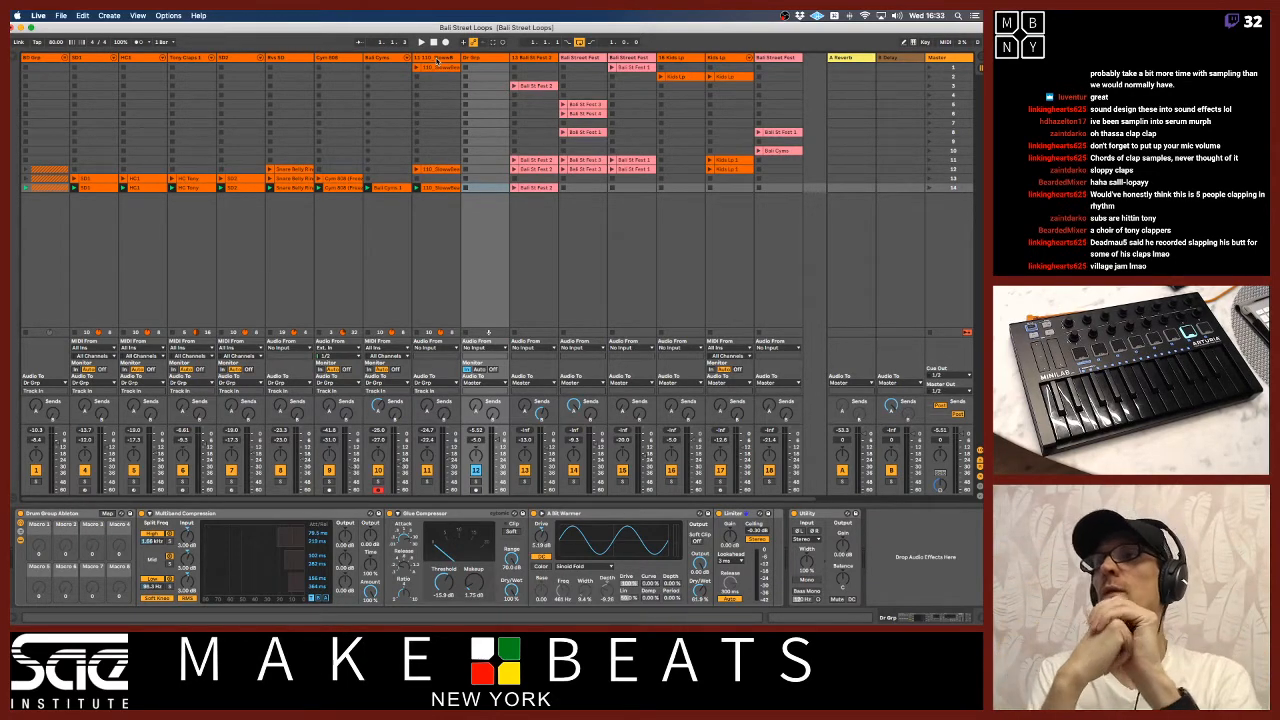
Insert a new audio track after Dr Grp, name it Dr FX, and show the browser again
{"action": "left_click", "coordinate": [479, 59]}
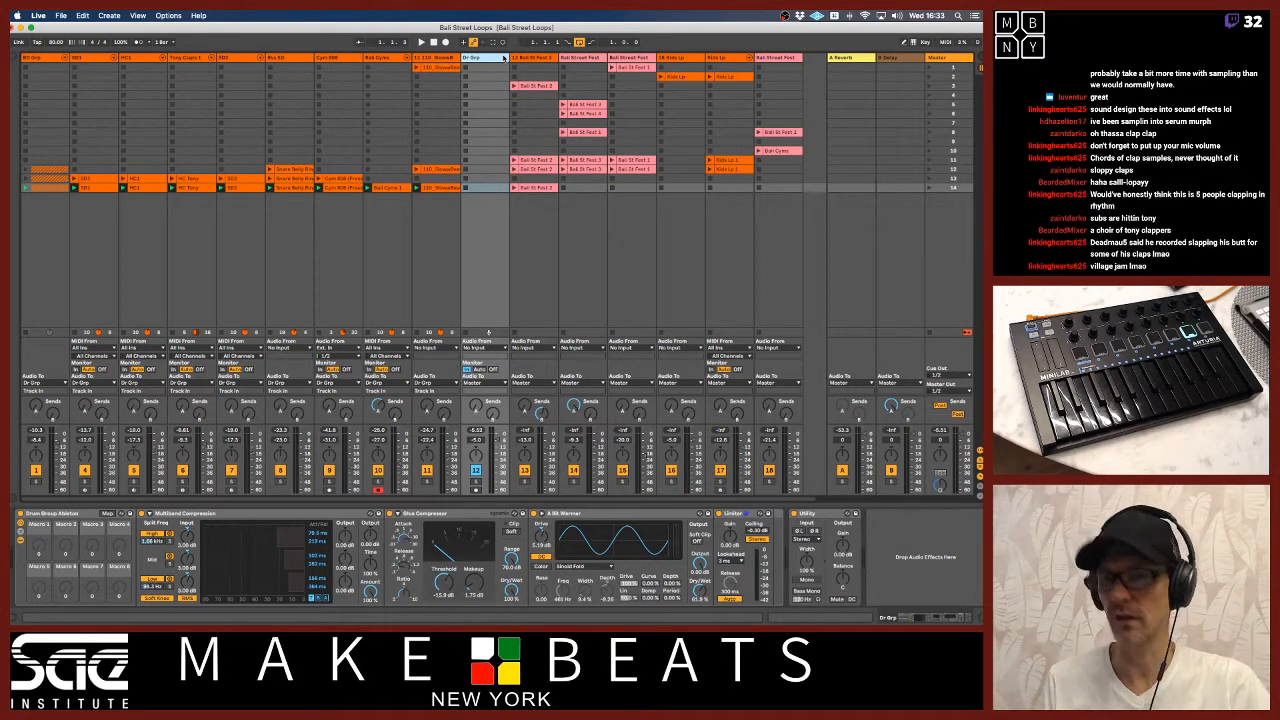
{"action": "key", "text": "super+t"}
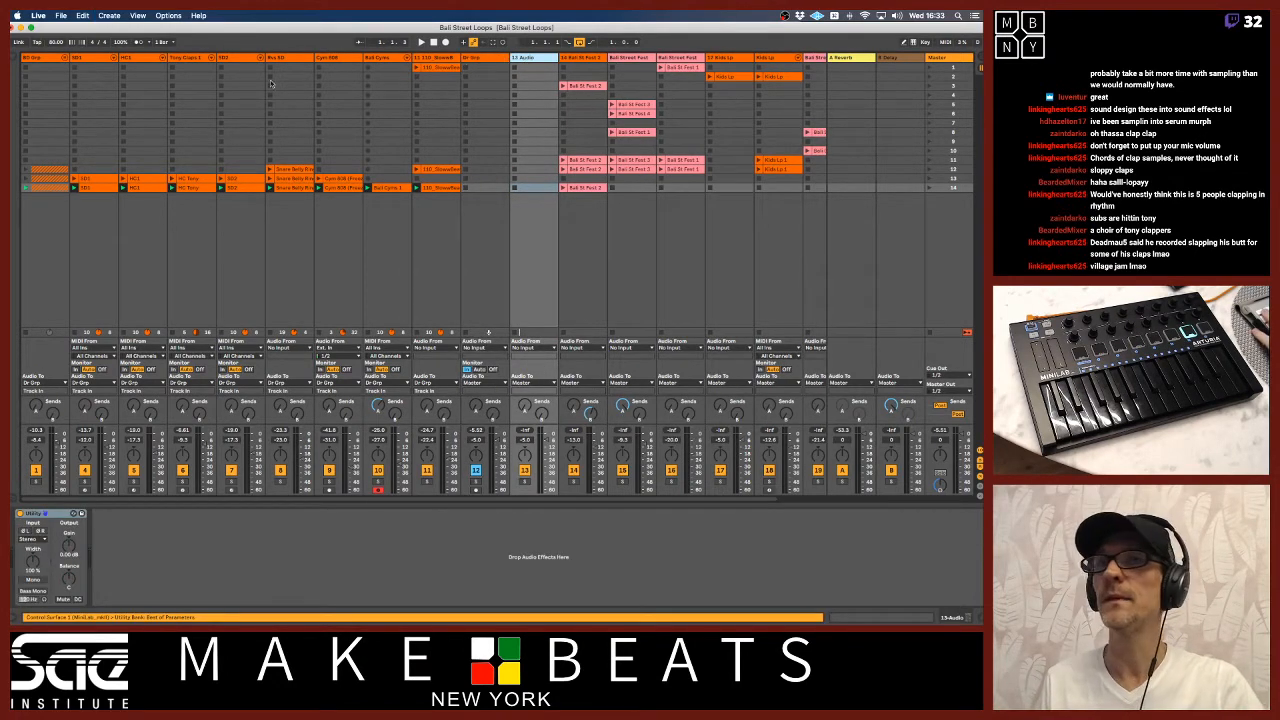
{"action": "left_click", "coordinate": [13, 58]}
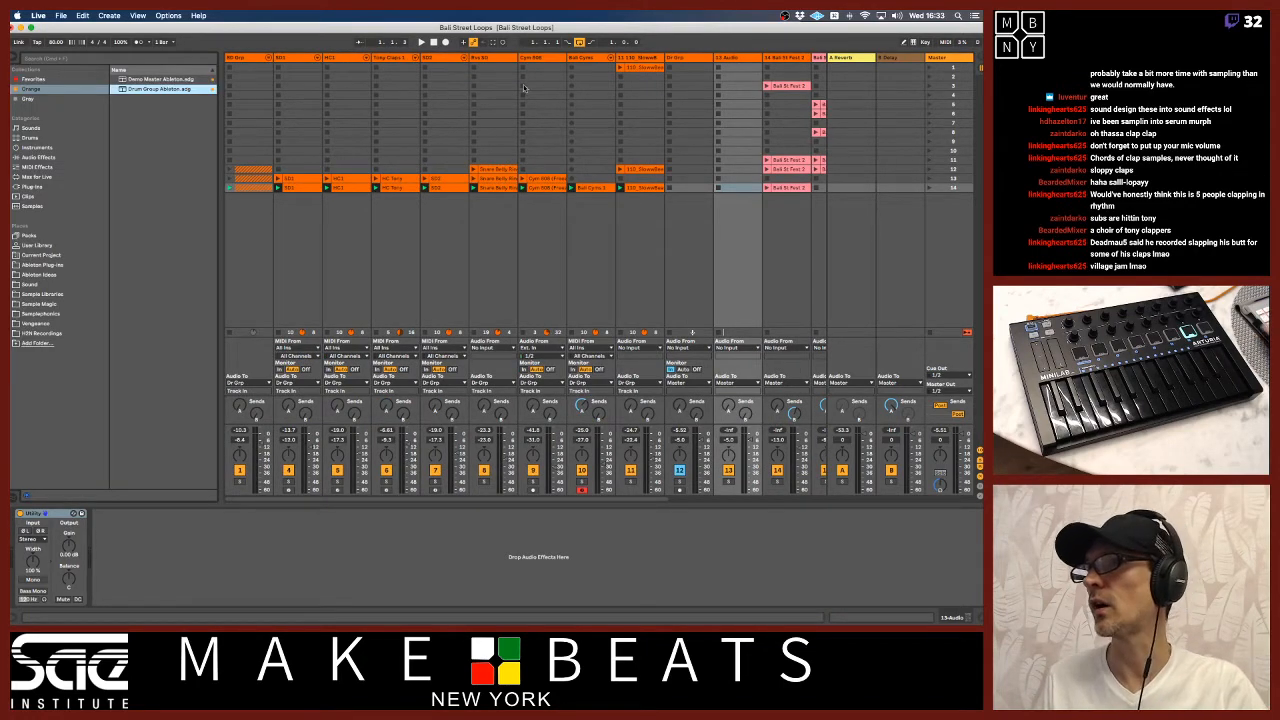
{"action": "left_click", "coordinate": [722, 59]}
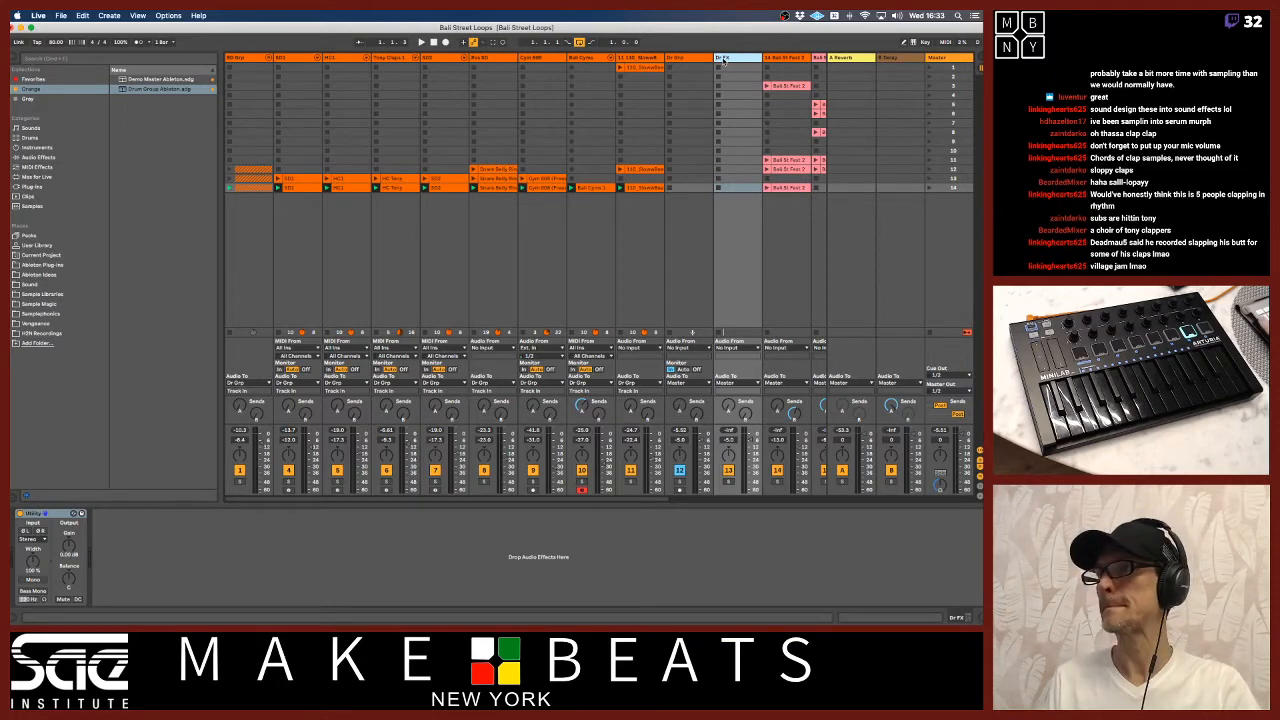
Find Guitar Rig 5 among the VST plug-ins and load it onto the Dr FX track
{"action": "key", "text": "Return"}
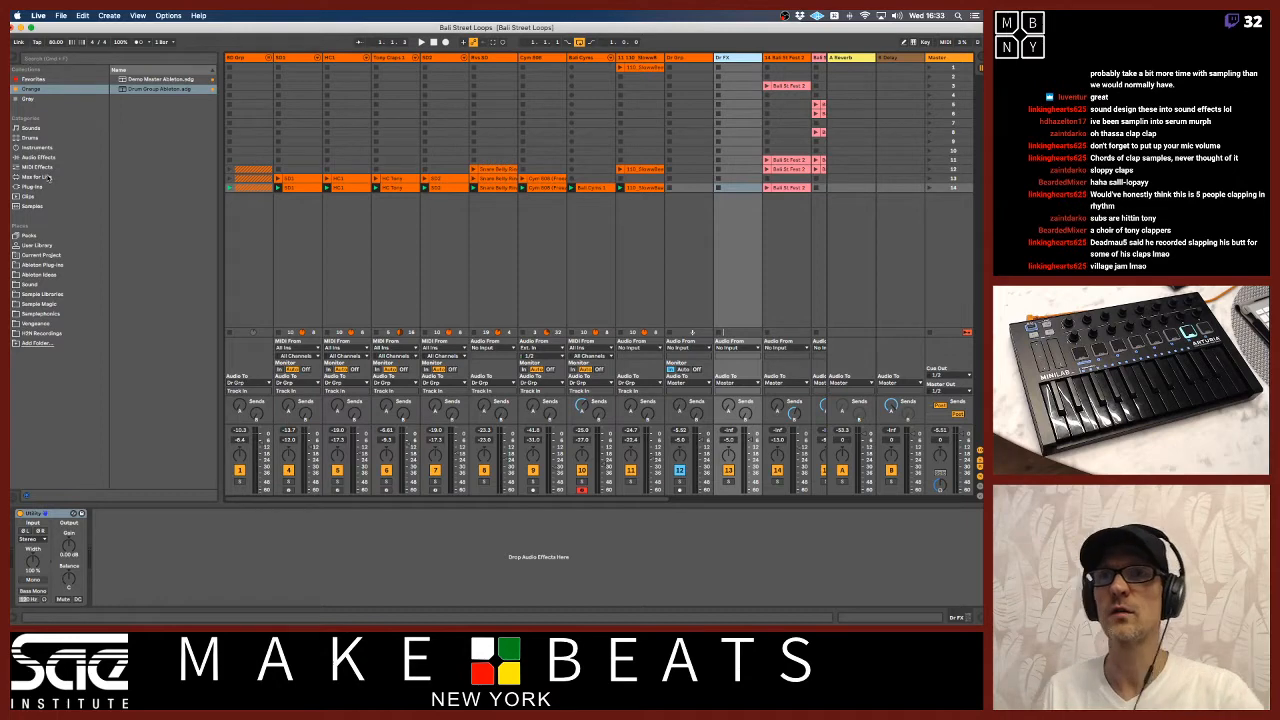
{"action": "left_click", "coordinate": [32, 187]}
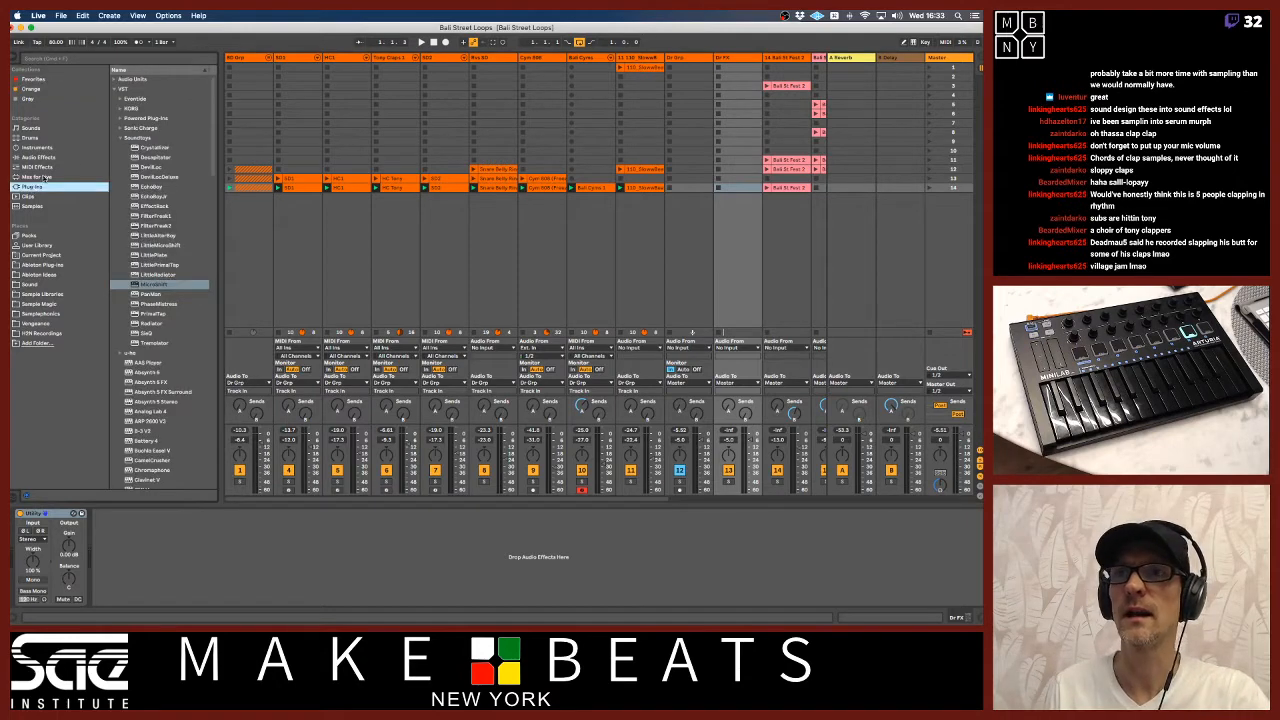
{"action": "left_click", "coordinate": [114, 90]}
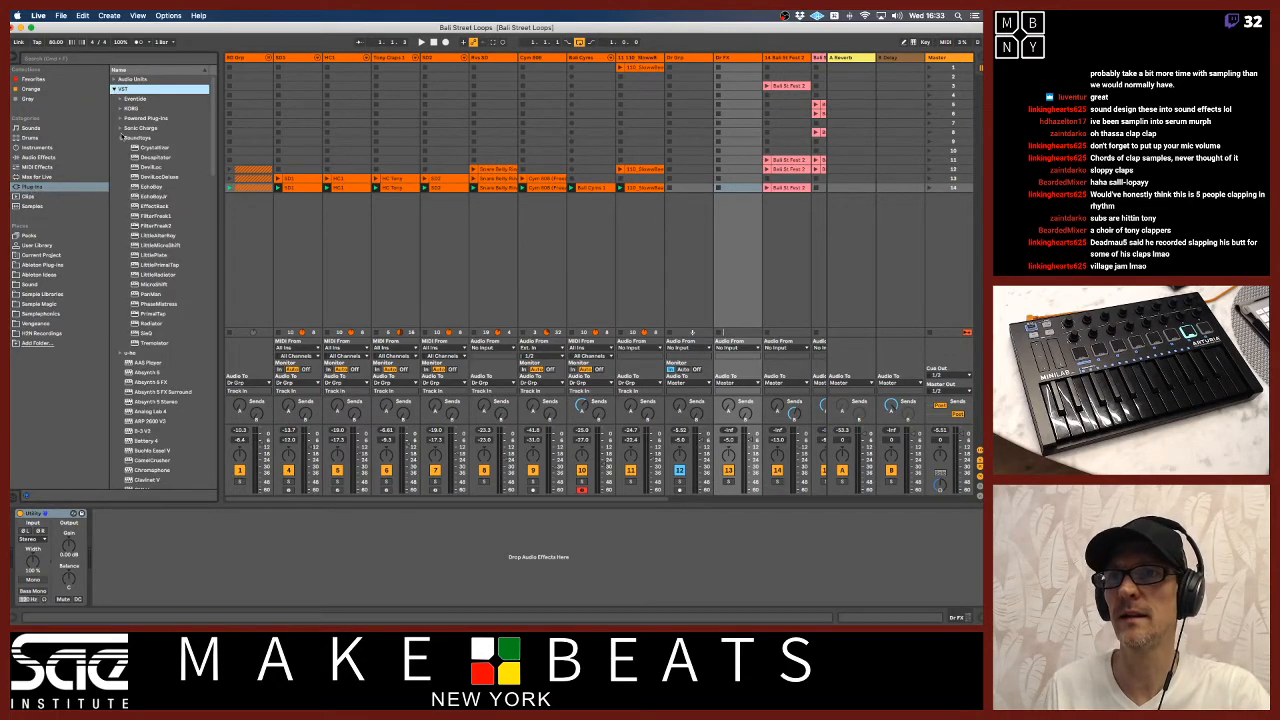
{"action": "left_click", "coordinate": [121, 138]}
{"action": "left_click_drag", "start_coordinate": [212, 140], "coordinate": [225, 254]}
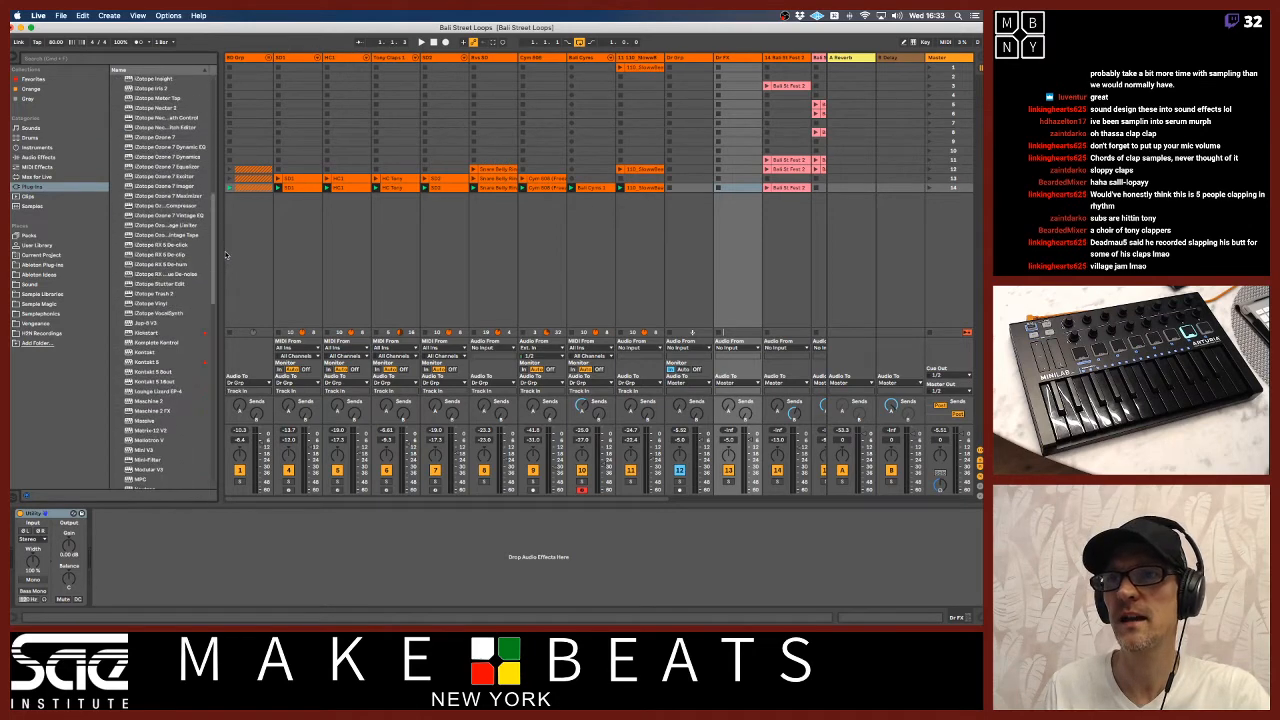
{"action": "scroll", "coordinate": [165, 250], "scroll_direction": "up", "scroll_amount": 5}
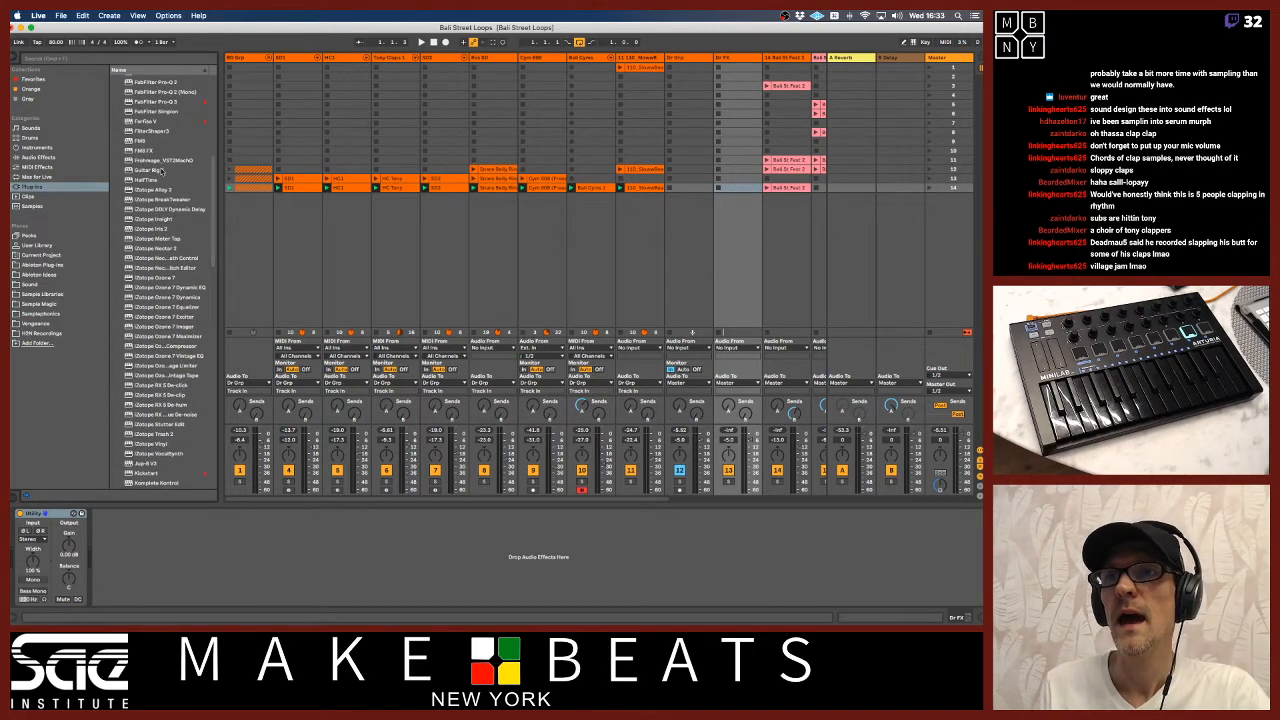
{"action": "left_click", "coordinate": [165, 171]}
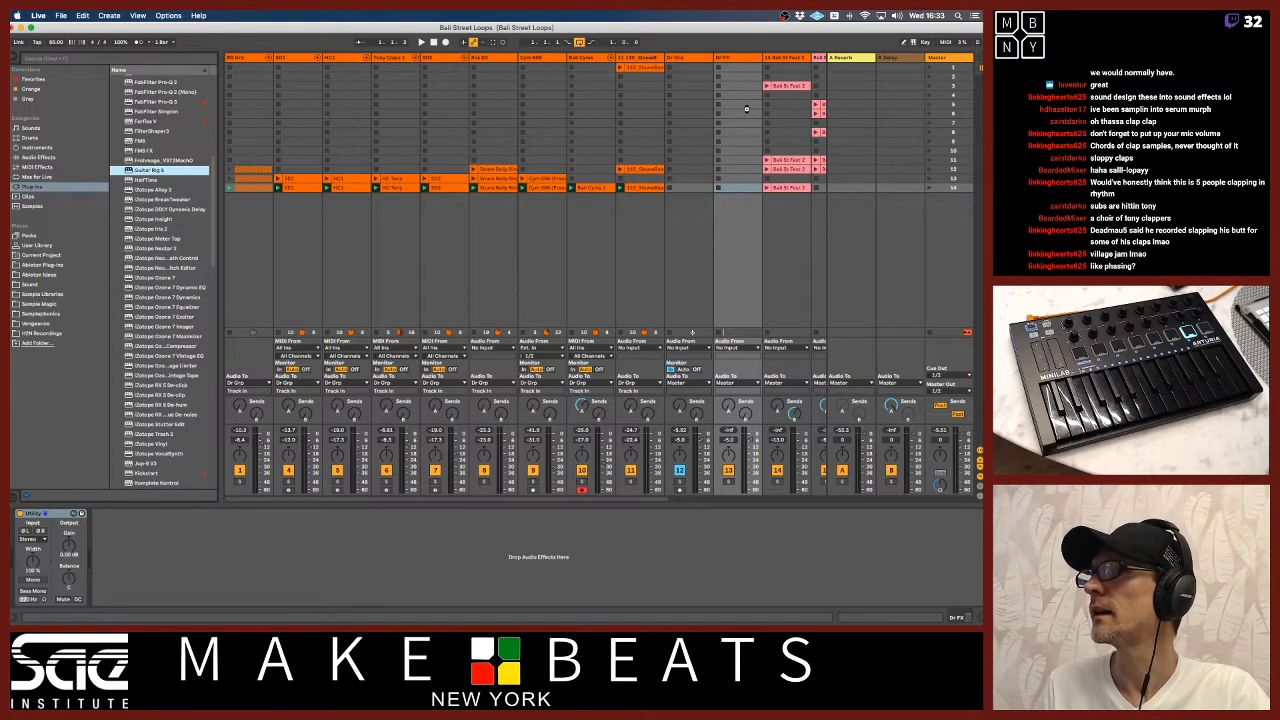
{"action": "key", "text": "Return"}
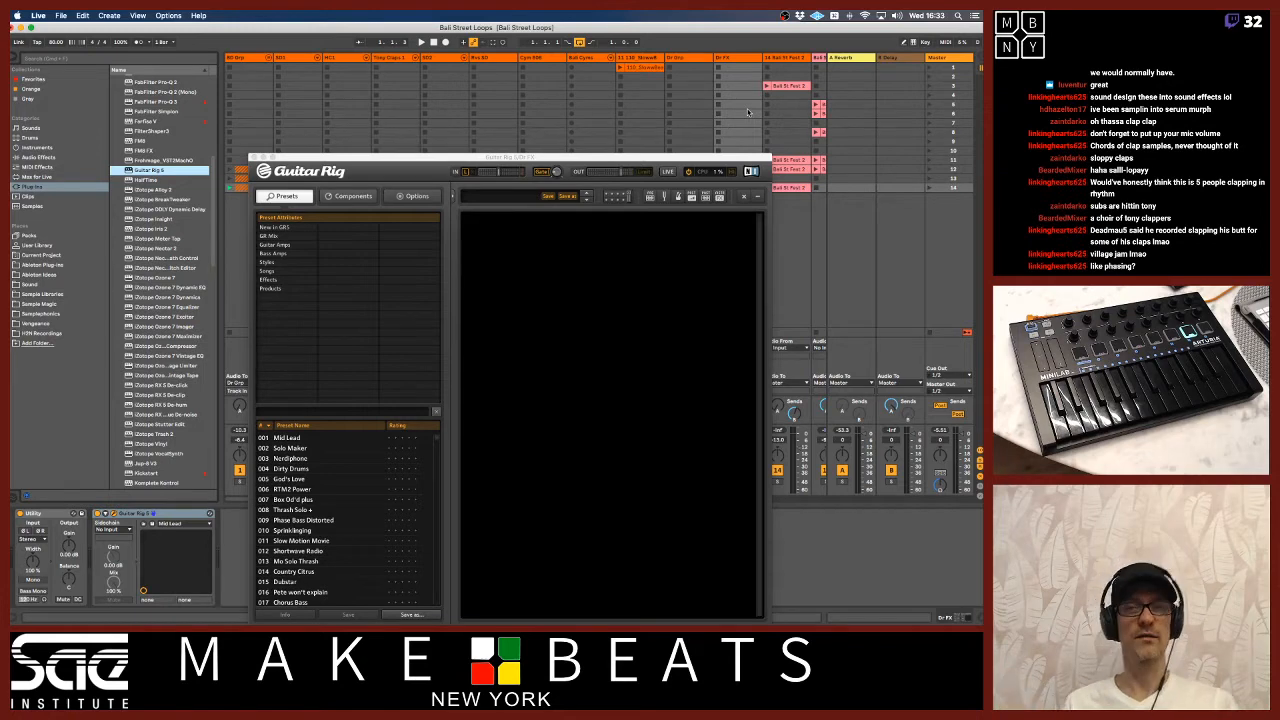
Move the Guitar Rig window clear of the Dr FX channel and lower that track's volume to -17.5 dB
{"action": "left_click_drag", "start_coordinate": [762, 158], "coordinate": [592, 128]}
{"action": "left_click_drag", "start_coordinate": [750, 439], "coordinate": [750, 453]}
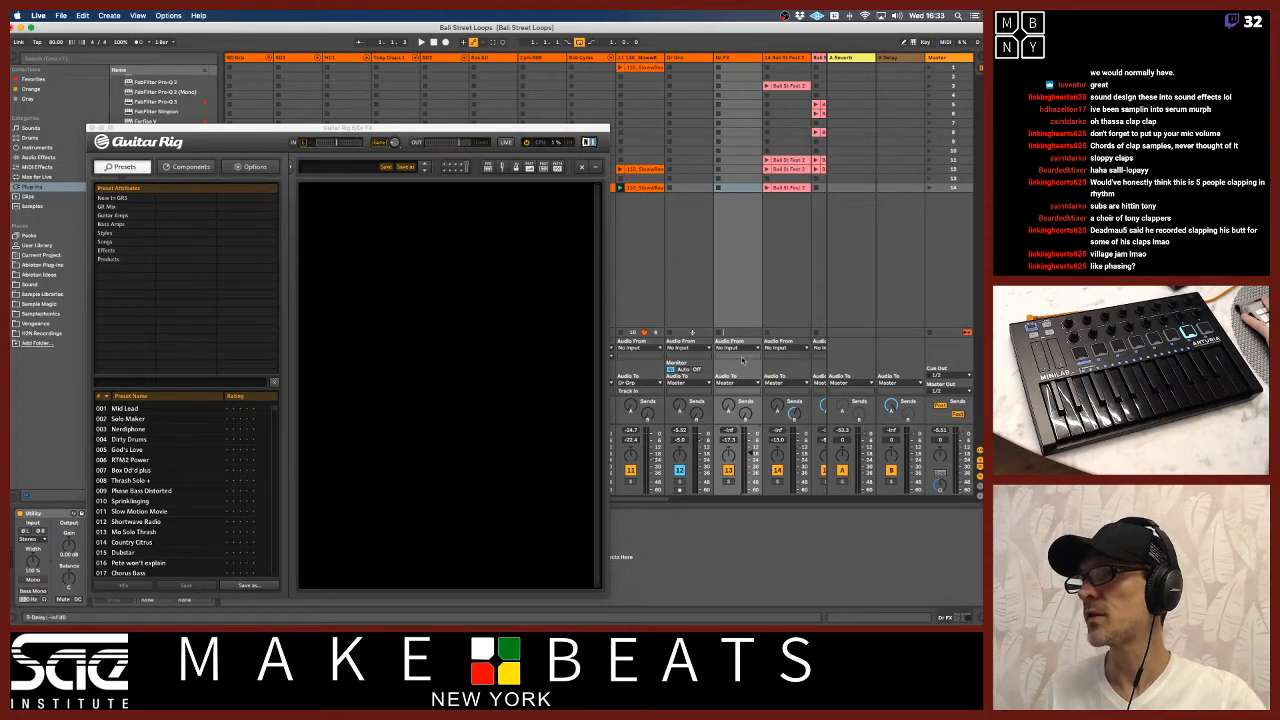
{"action": "left_click", "coordinate": [742, 59]}
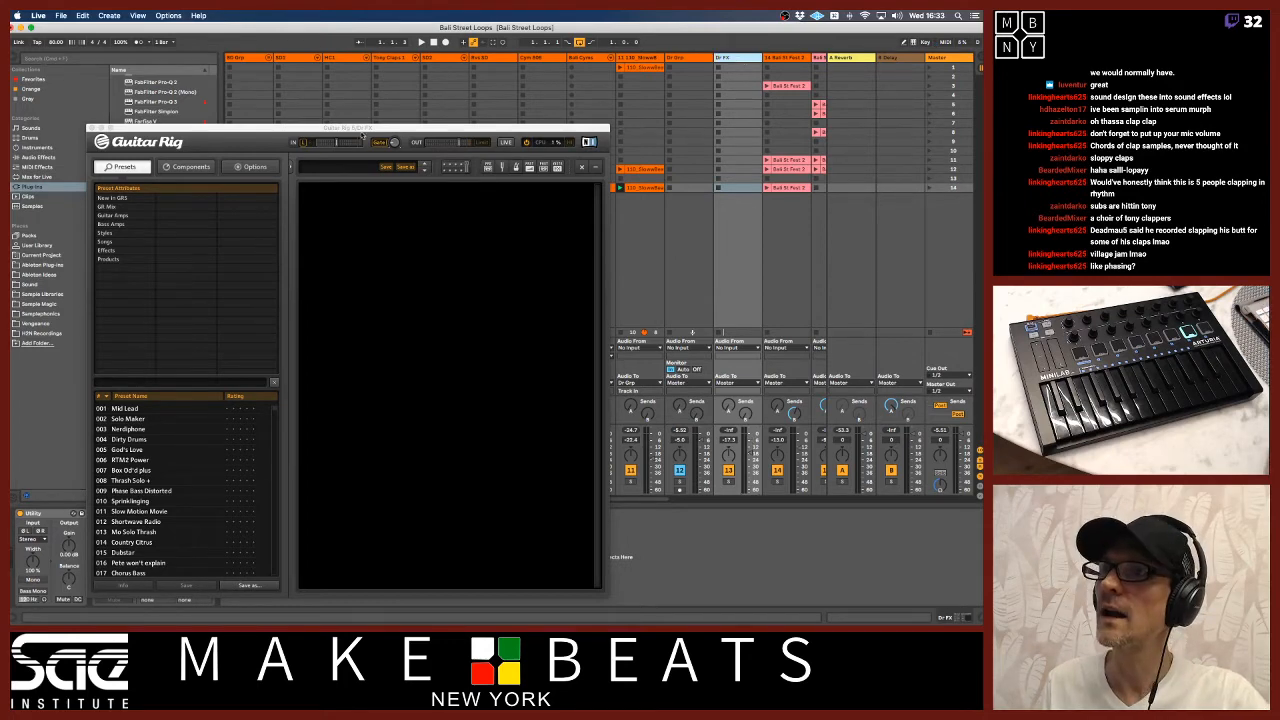
{"action": "left_click_drag", "start_coordinate": [385, 132], "coordinate": [527, 107]}
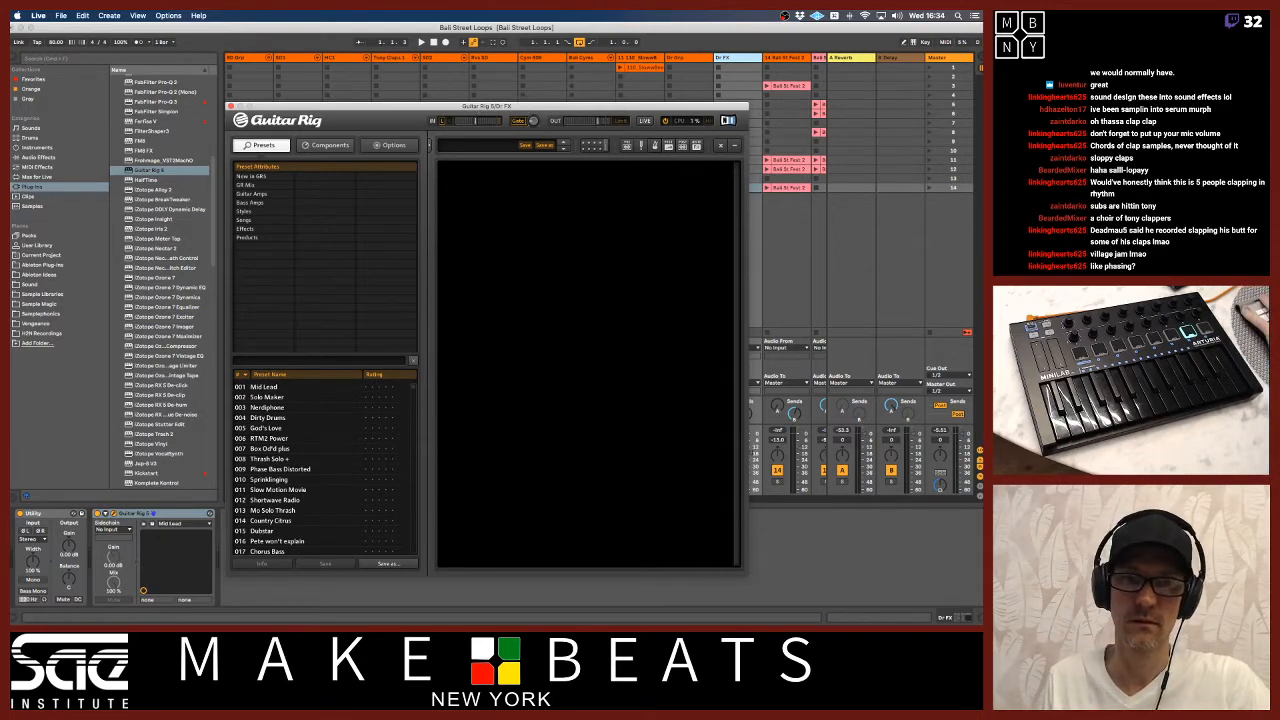
{"action": "key", "text": "super+Tab"}
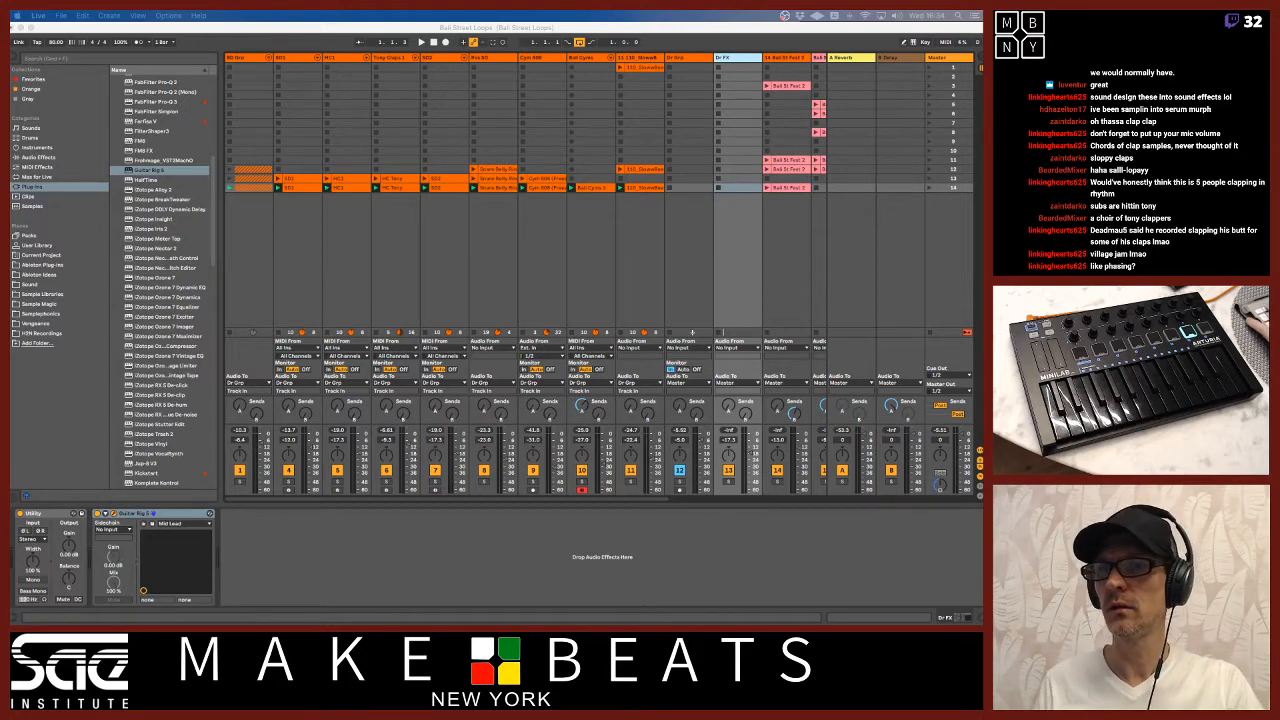
{"action": "left_click", "coordinate": [186, 514]}
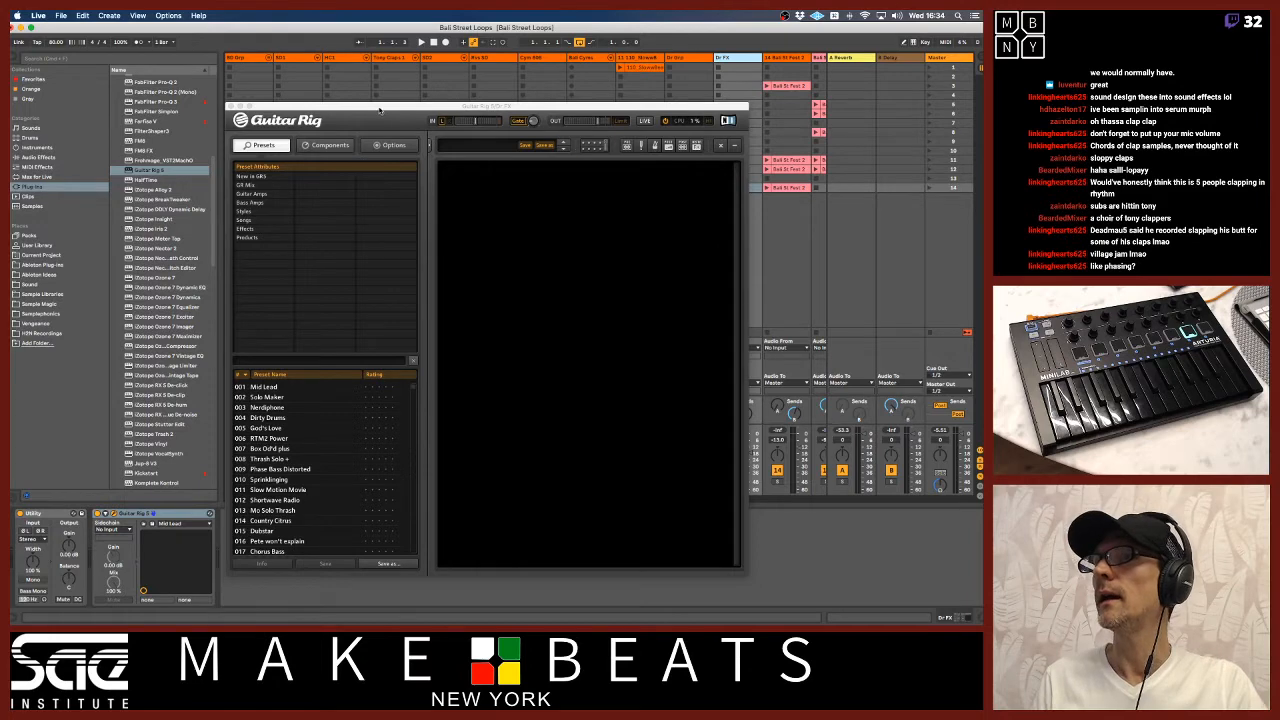
{"action": "mouse_move", "coordinate": [379, 110]}
{"action": "left_mouse_down"}
{"action": "mouse_move", "coordinate": [270, 141]}
{"action": "mouse_move", "coordinate": [301, 146]}
{"action": "mouse_move", "coordinate": [387, 118]}
{"action": "left_mouse_up"}
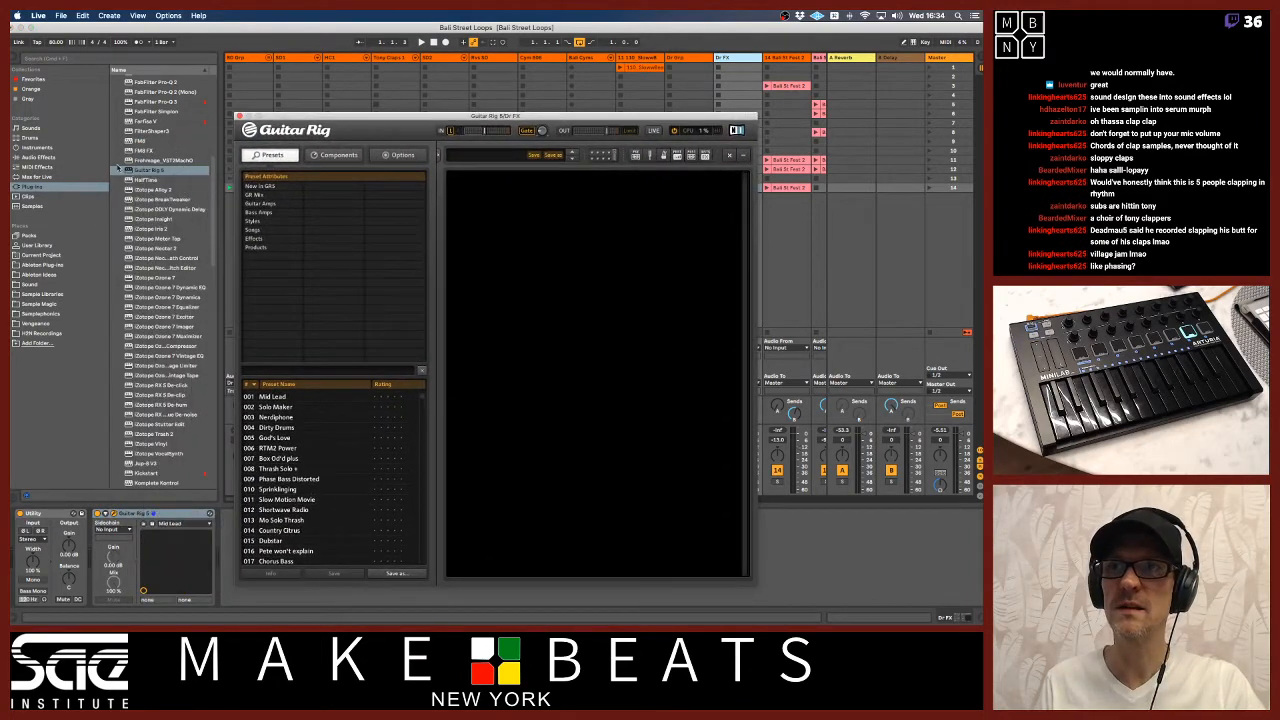
Add a Limiter with a -5 dB ceiling after Guitar Rig on Dr FX and delete the Utility device
{"action": "left_click", "coordinate": [37, 158]}
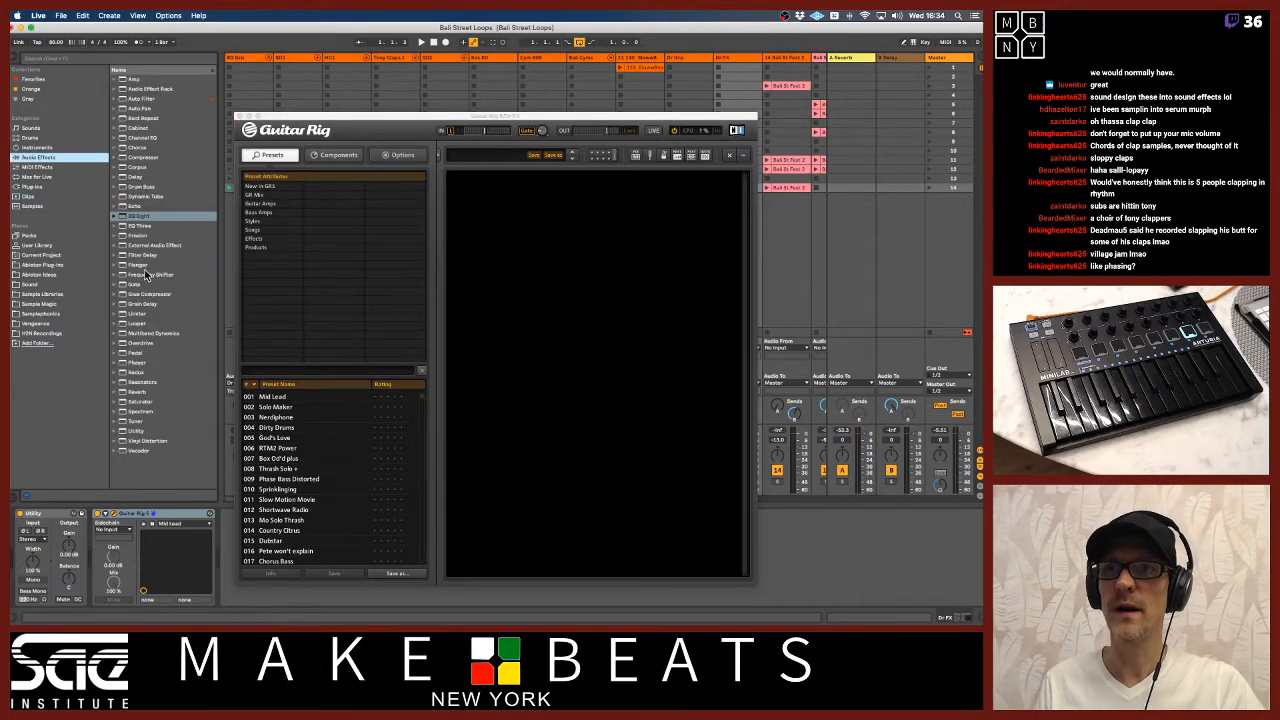
{"action": "left_click", "coordinate": [133, 315]}
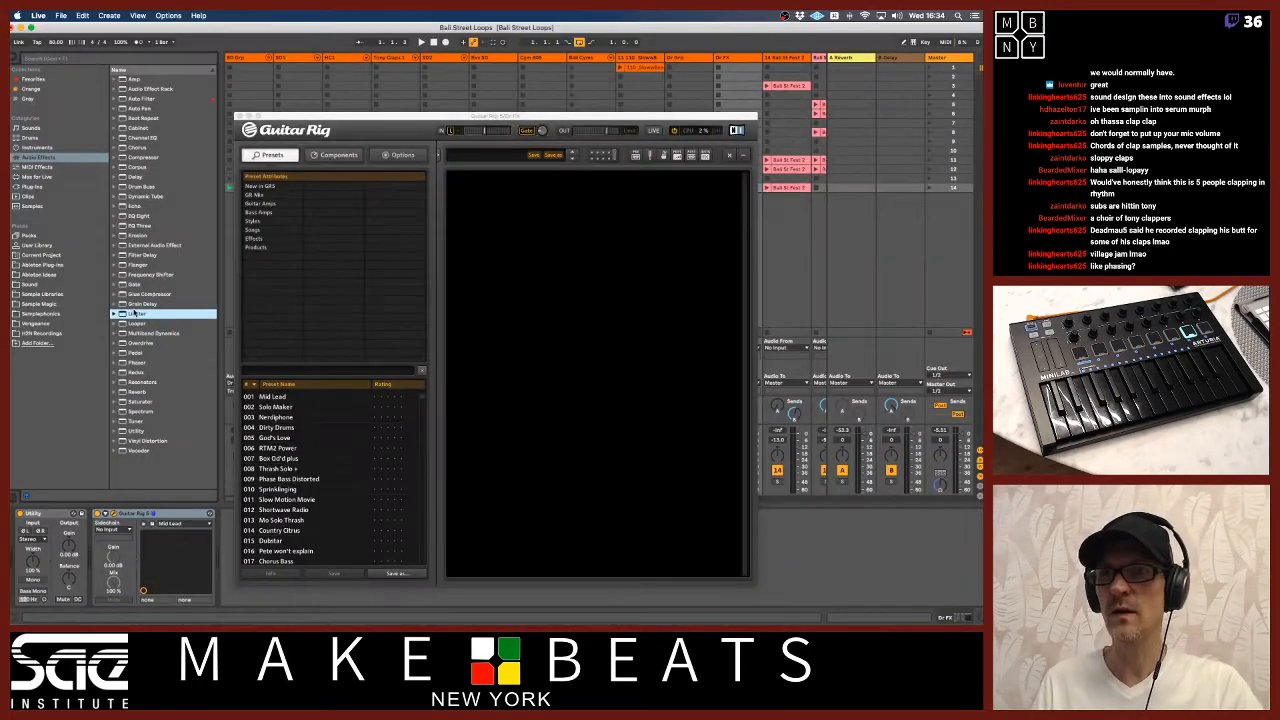
{"action": "left_click_drag", "start_coordinate": [137, 314], "coordinate": [229, 552]}
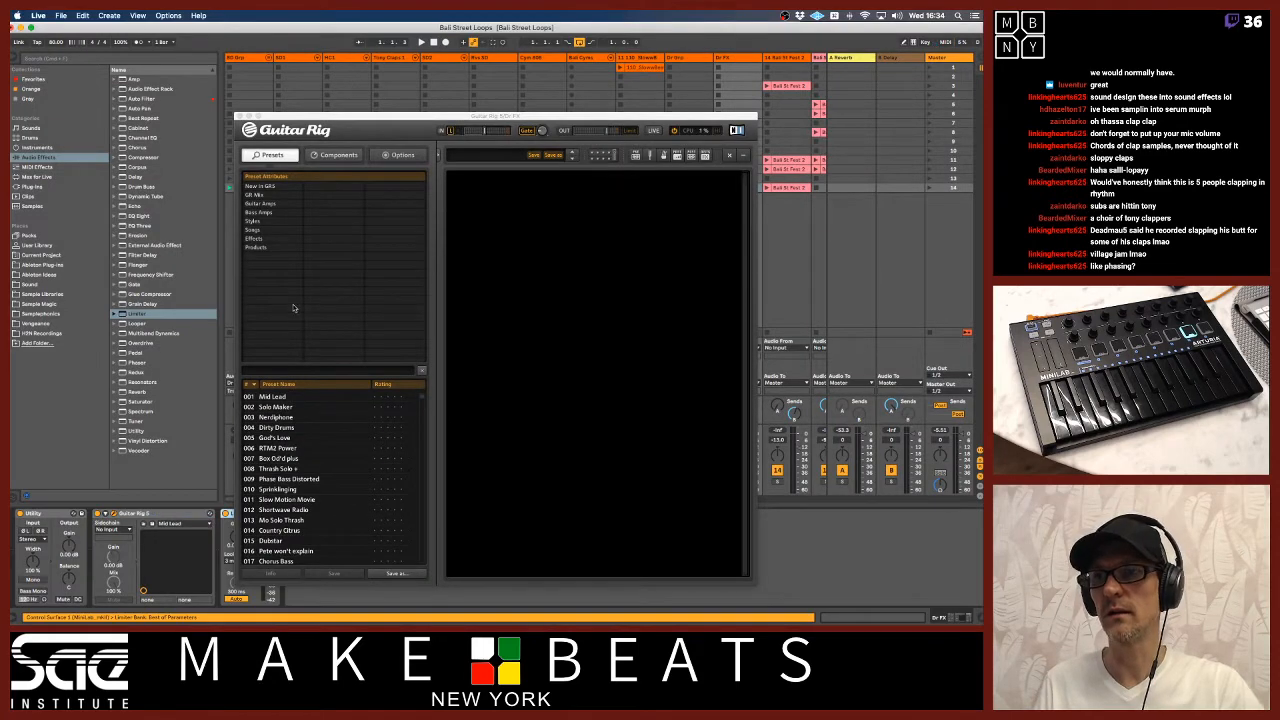
{"action": "left_click_drag", "start_coordinate": [310, 118], "coordinate": [355, 47]}
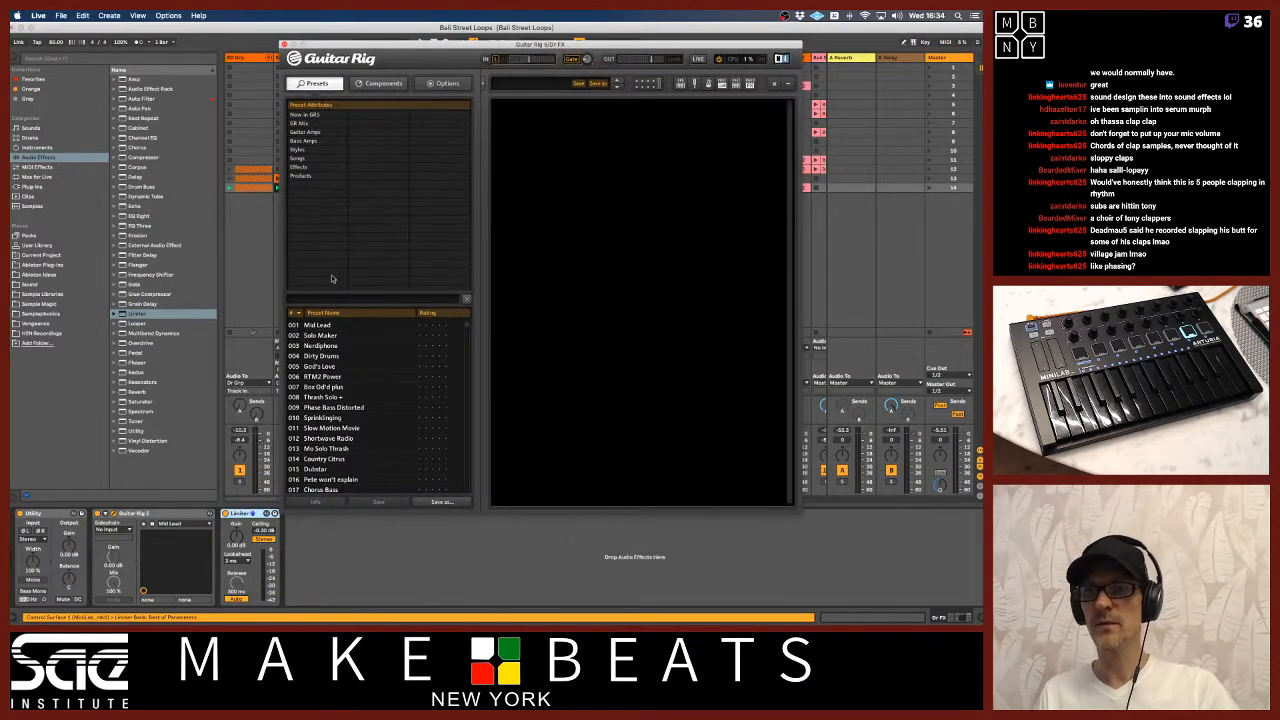
{"action": "left_click", "coordinate": [256, 532]}
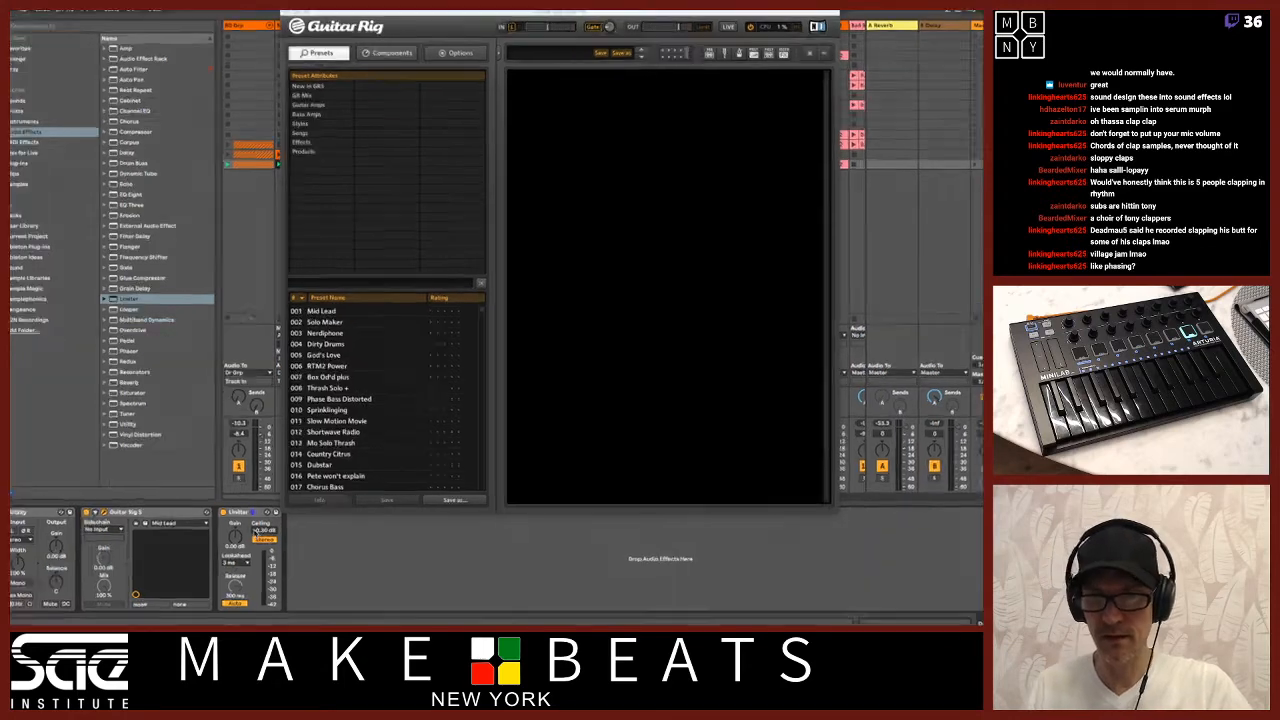
{"action": "type", "text": "-5"}
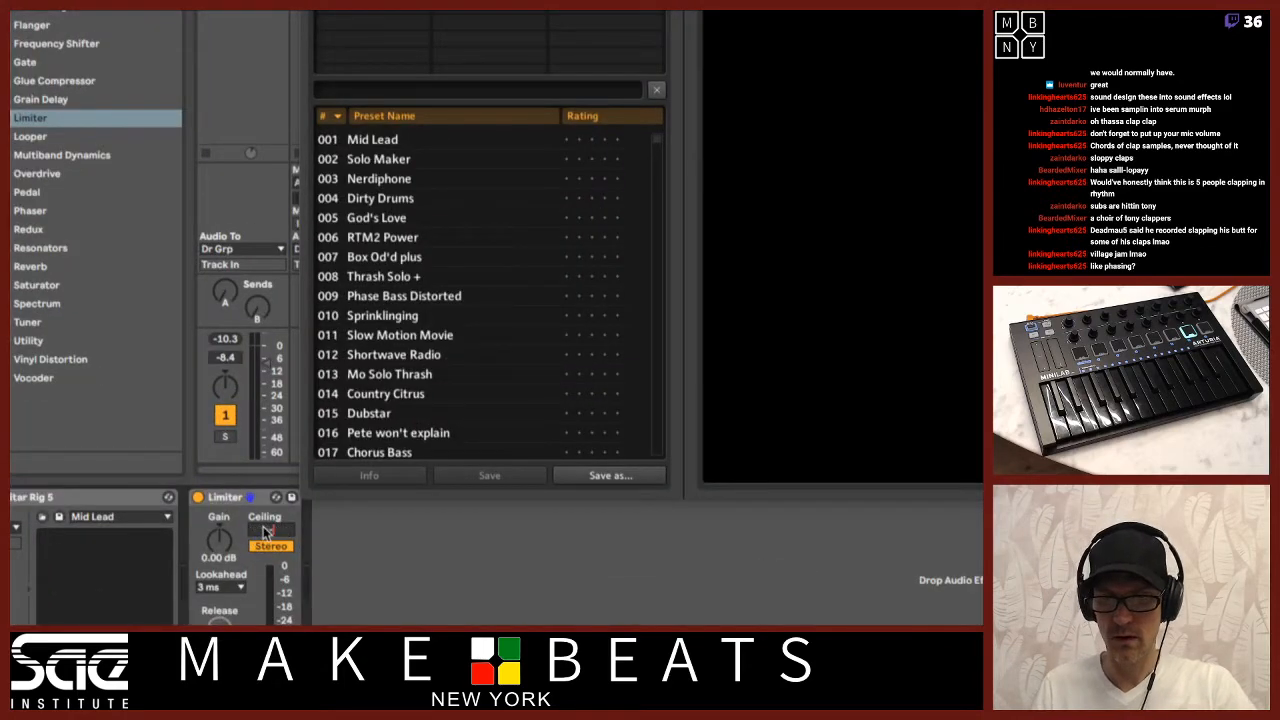
{"action": "key", "text": "Return"}
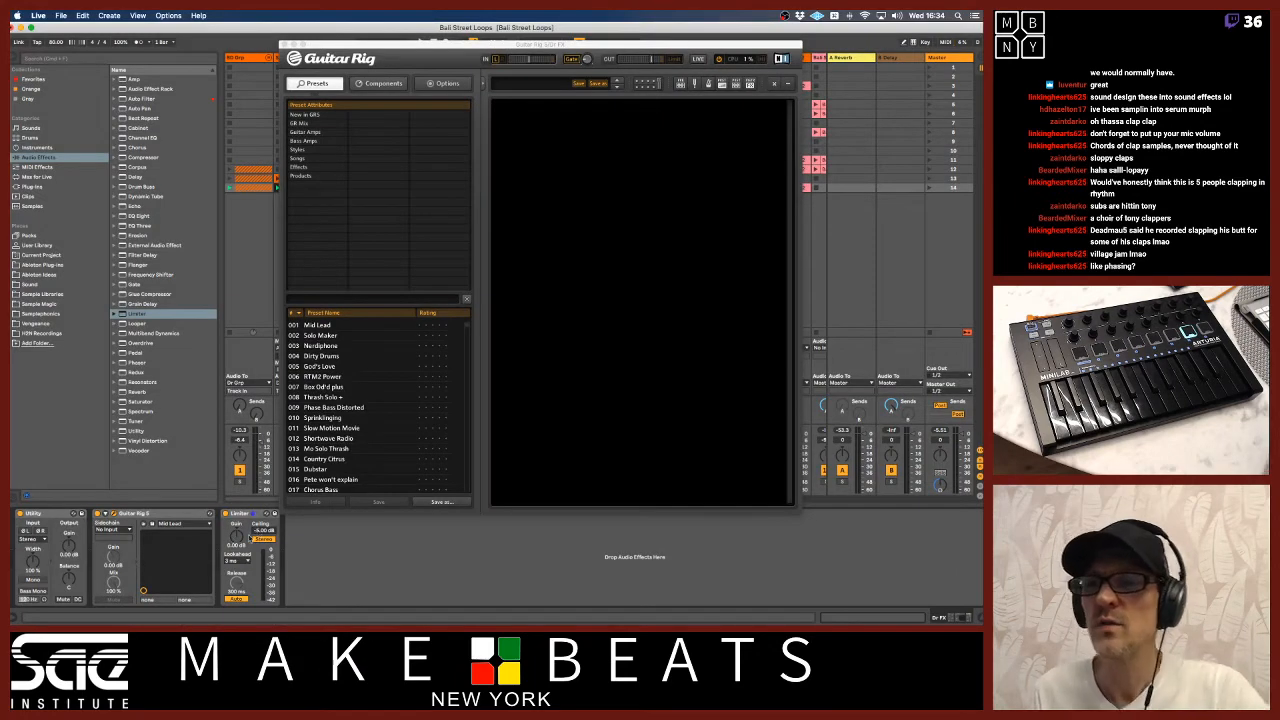
{"action": "left_click", "coordinate": [57, 515]}
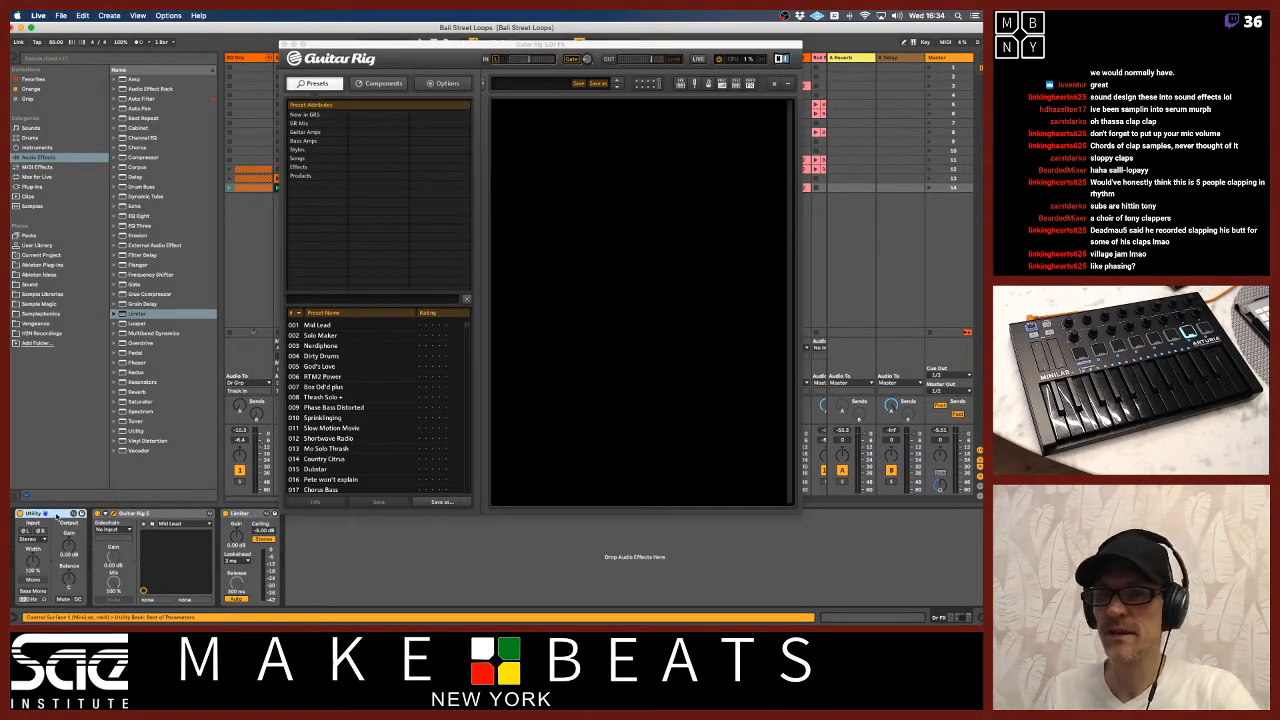
{"action": "key", "text": "Delete"}
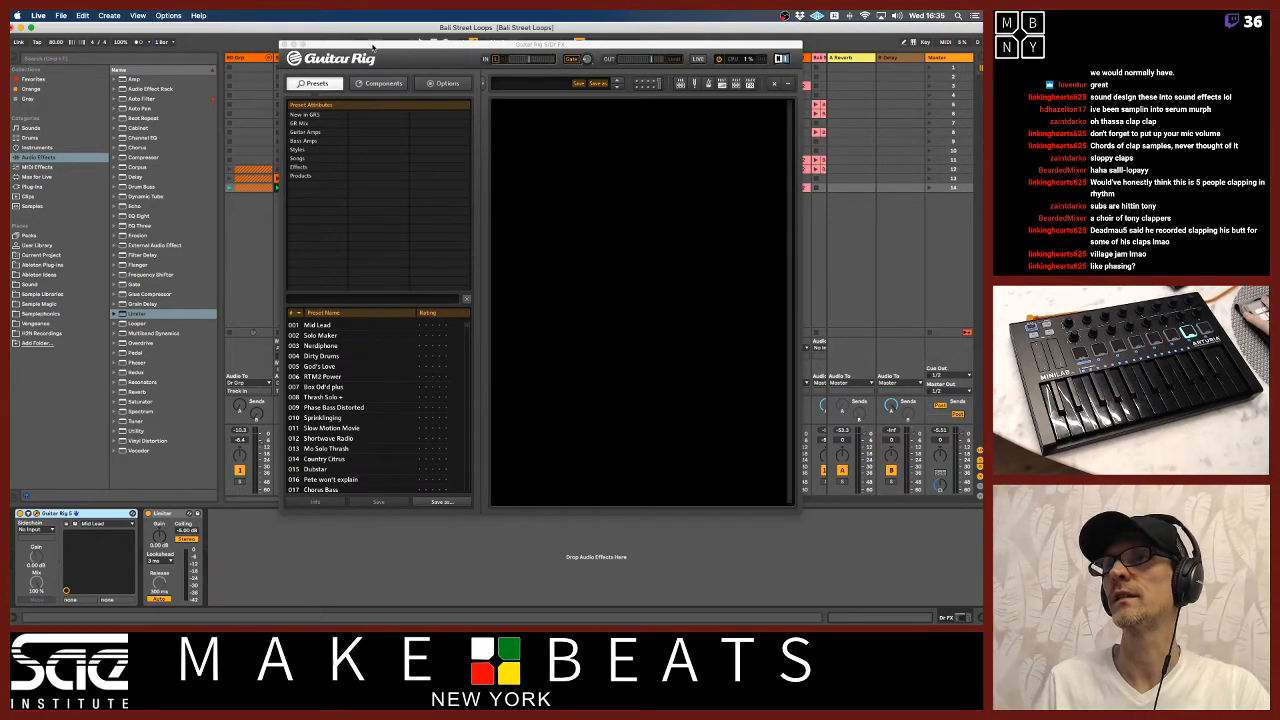
Insert a new audio track after Dr FX and name it Dr FX Bnc
{"action": "left_click_drag", "start_coordinate": [376, 45], "coordinate": [202, 96]}
{"action": "left_click", "coordinate": [755, 58]}
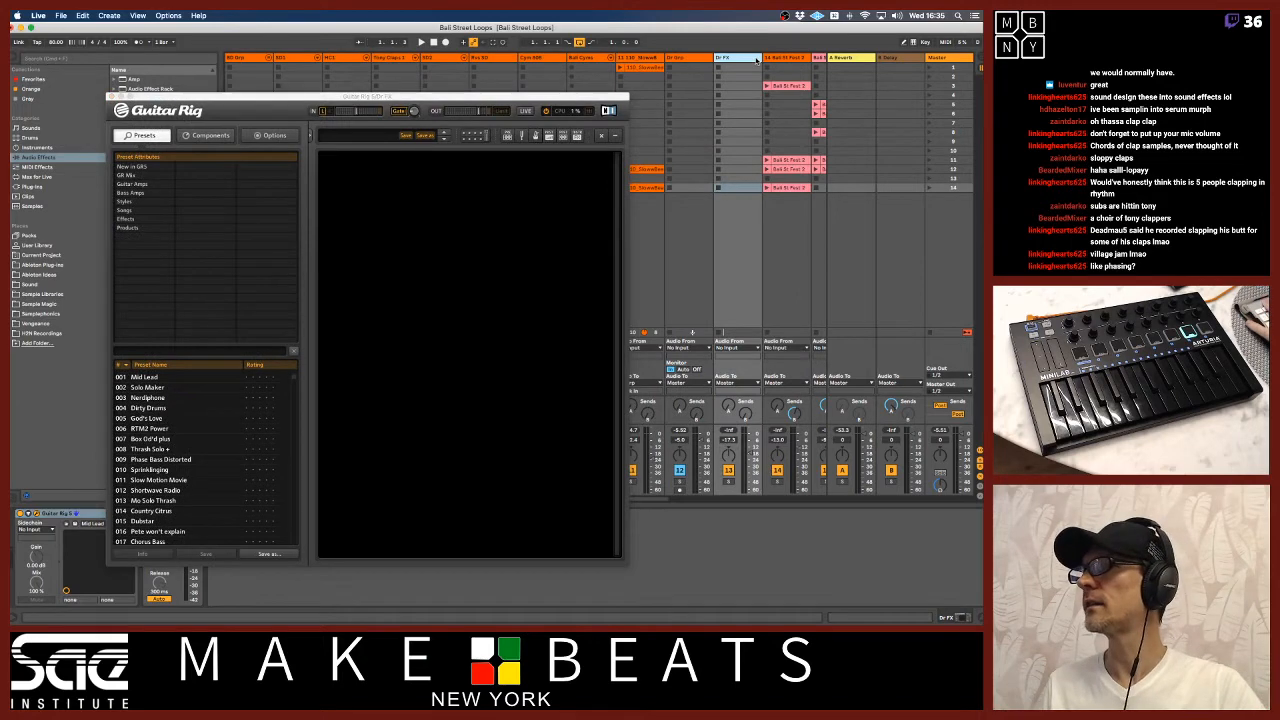
{"action": "left_click", "coordinate": [767, 61]}
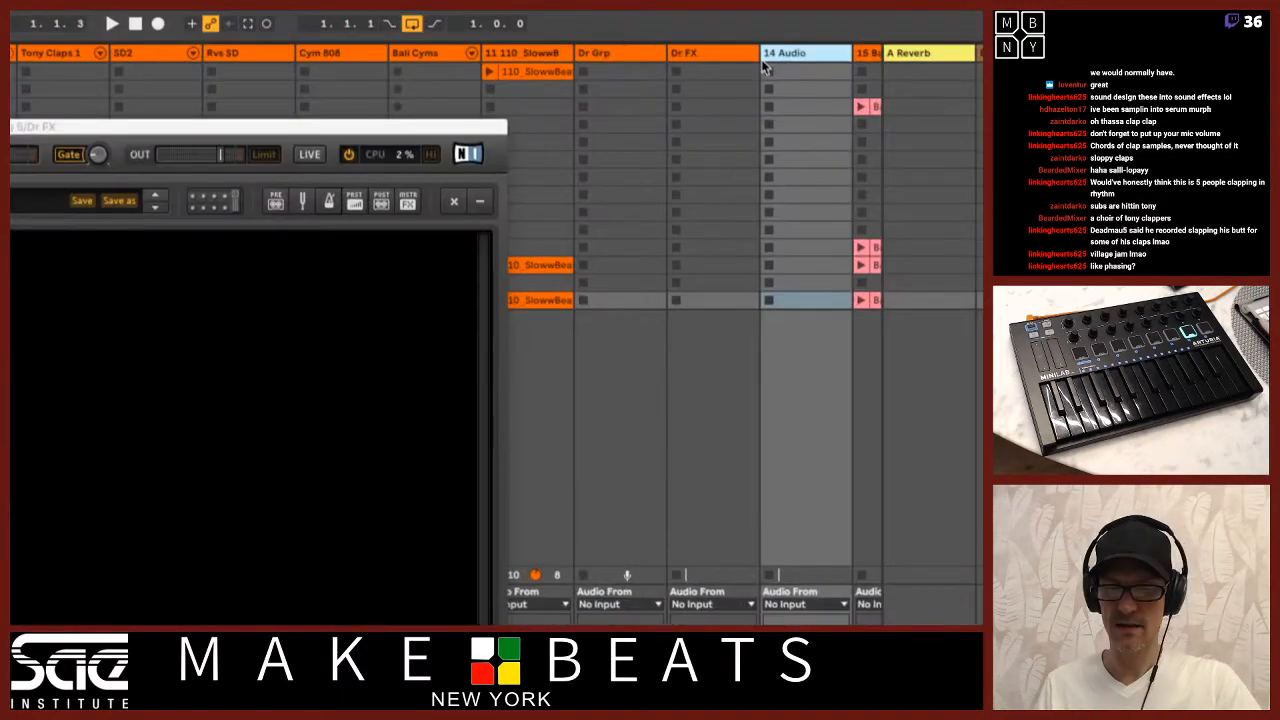
{"action": "key", "text": "super+r"}
{"action": "type", "text": "Dr FX"}
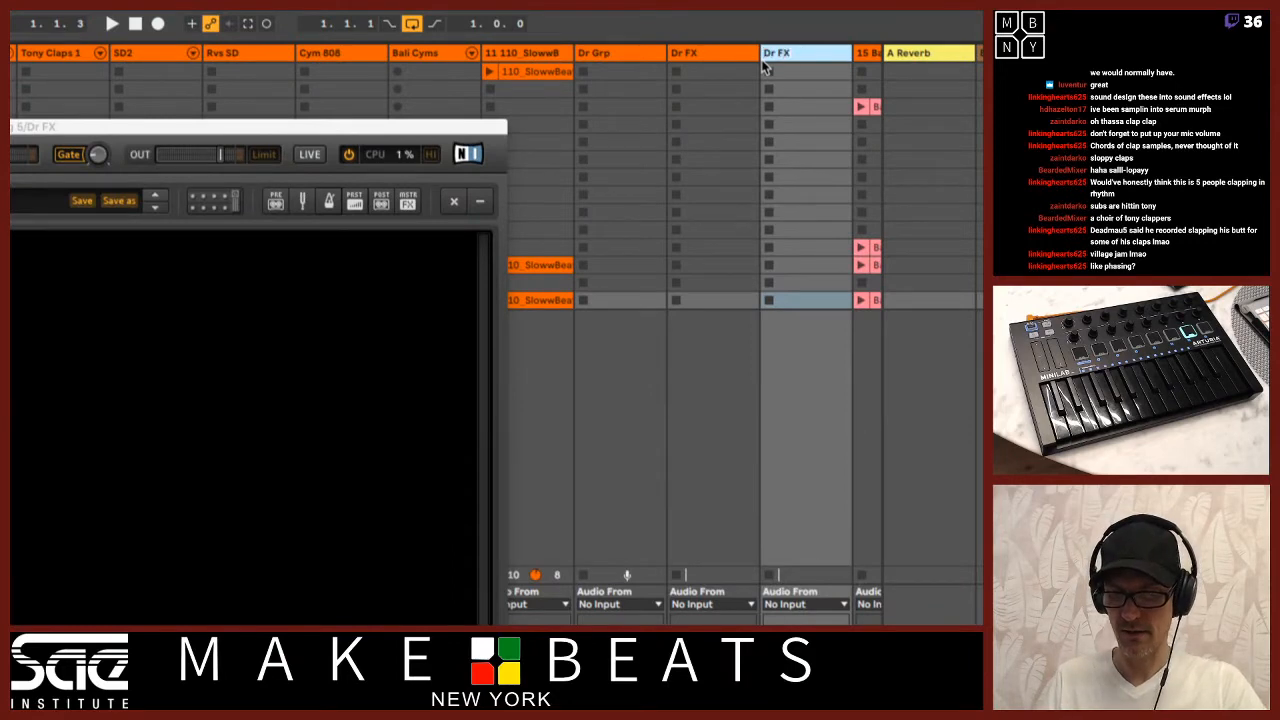
{"action": "type", "text": " Bnc"}
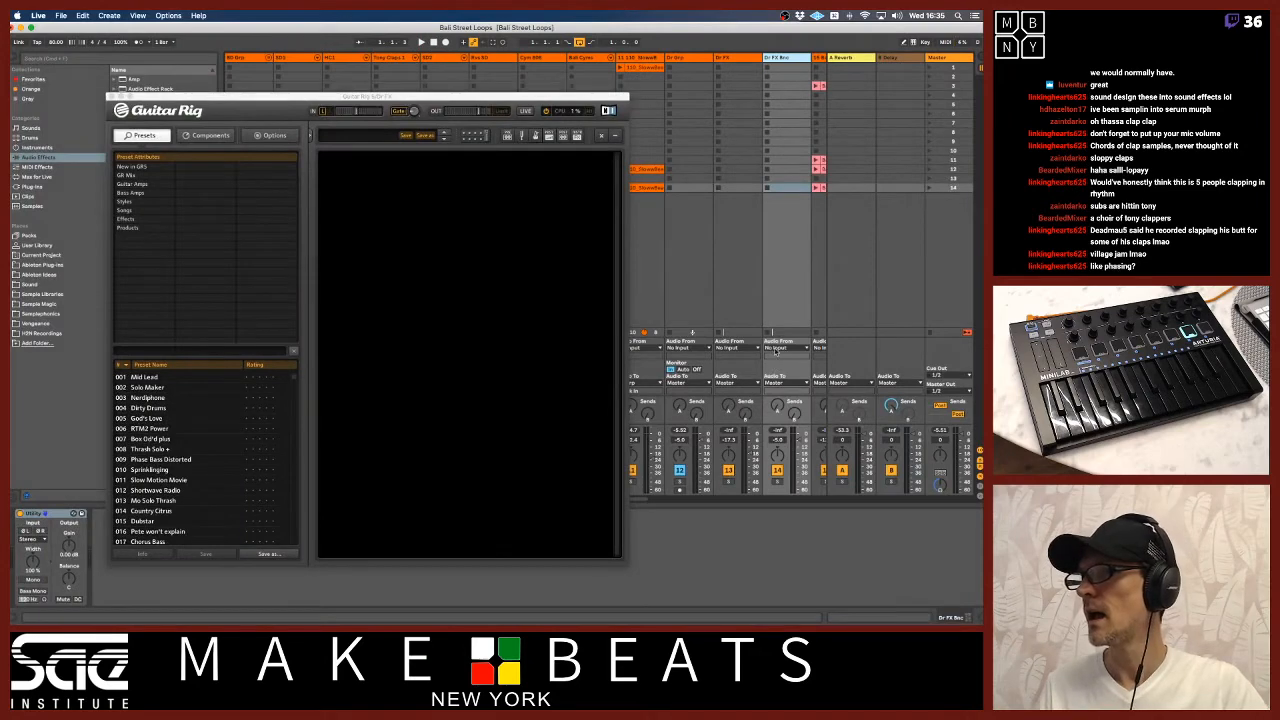
Set Dr FX Bnc's audio input to Dr FX, Post FX, and arm the track for recording
{"action": "left_click", "coordinate": [776, 348]}
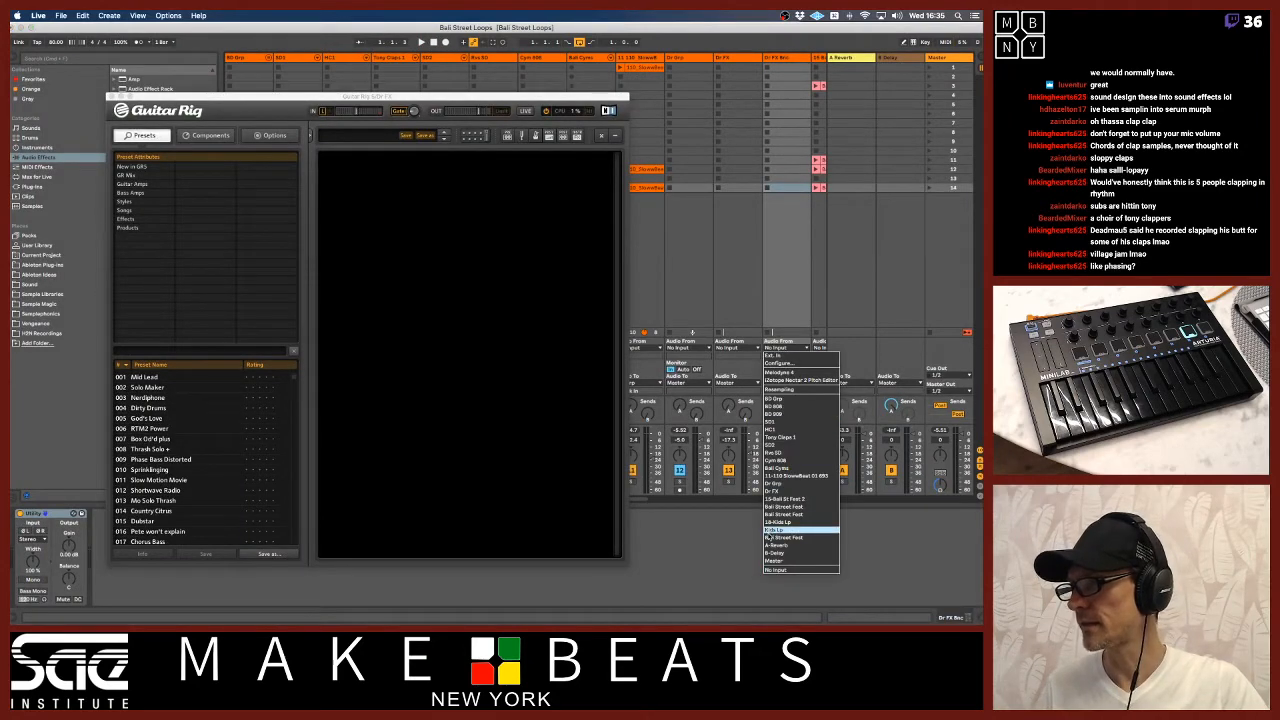
{"action": "left_click", "coordinate": [776, 490]}
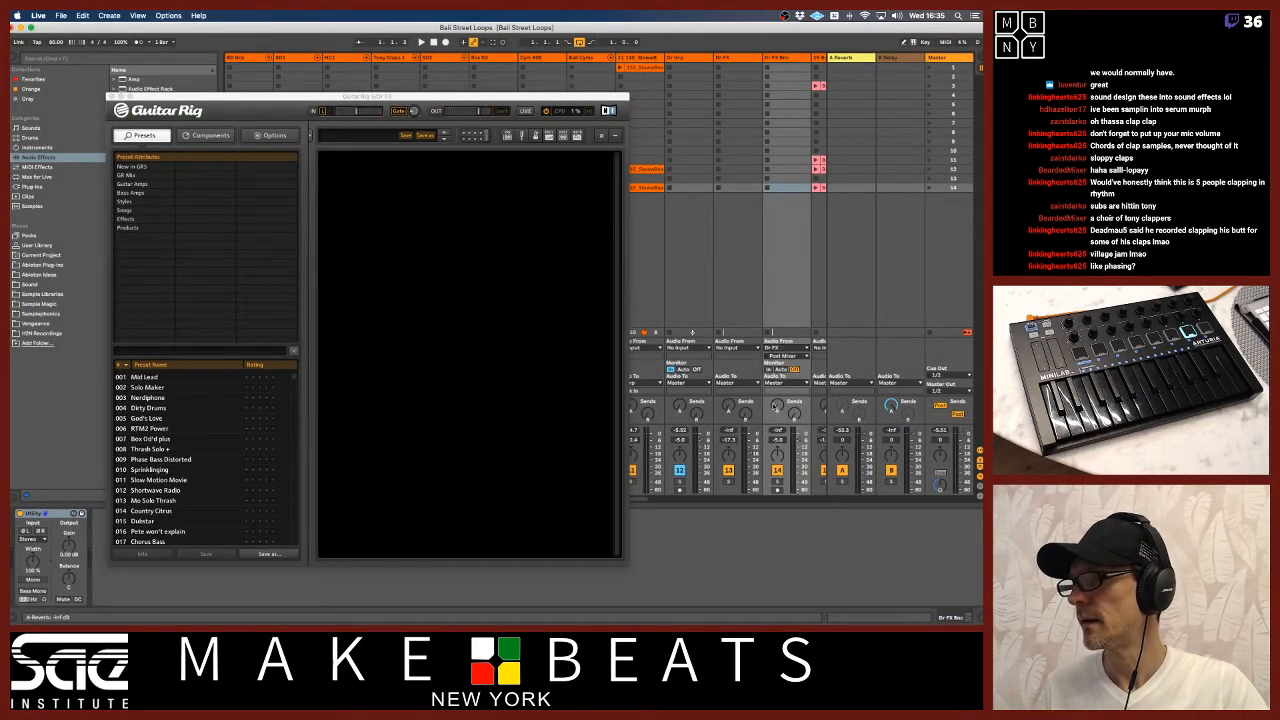
{"action": "left_click", "coordinate": [778, 358]}
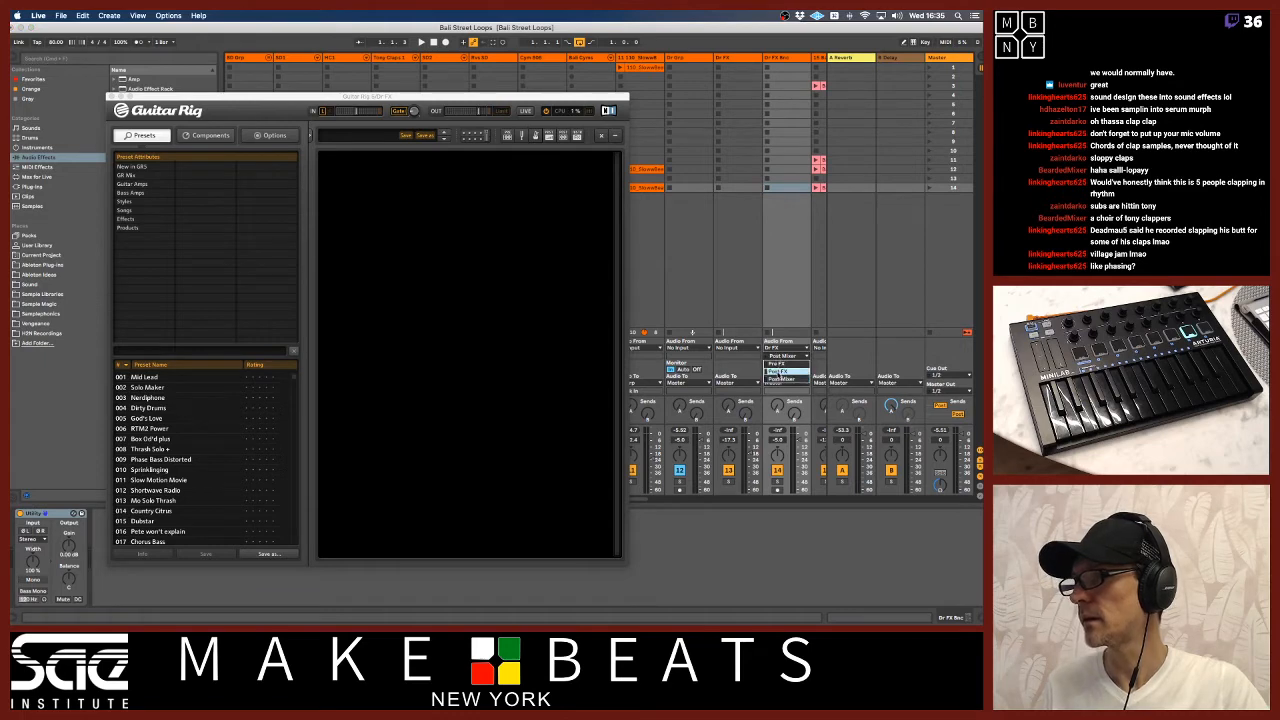
{"action": "left_click", "coordinate": [777, 371]}
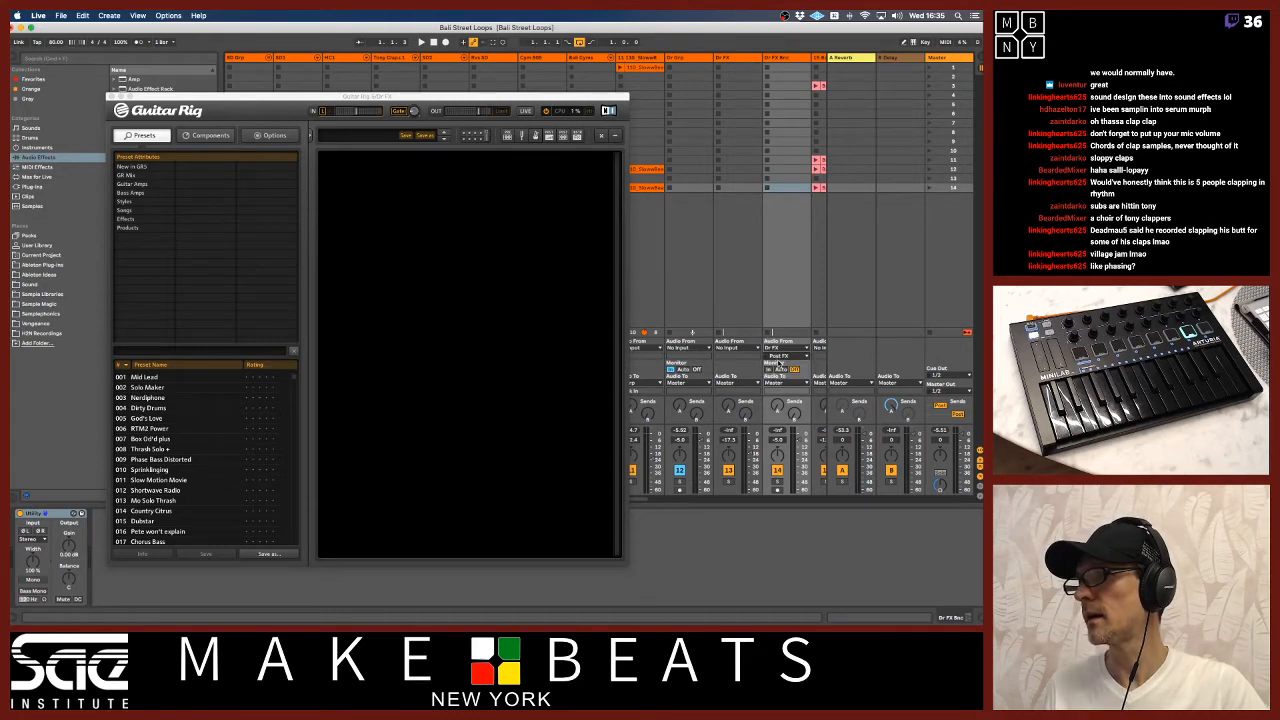
{"action": "left_click", "coordinate": [777, 490]}
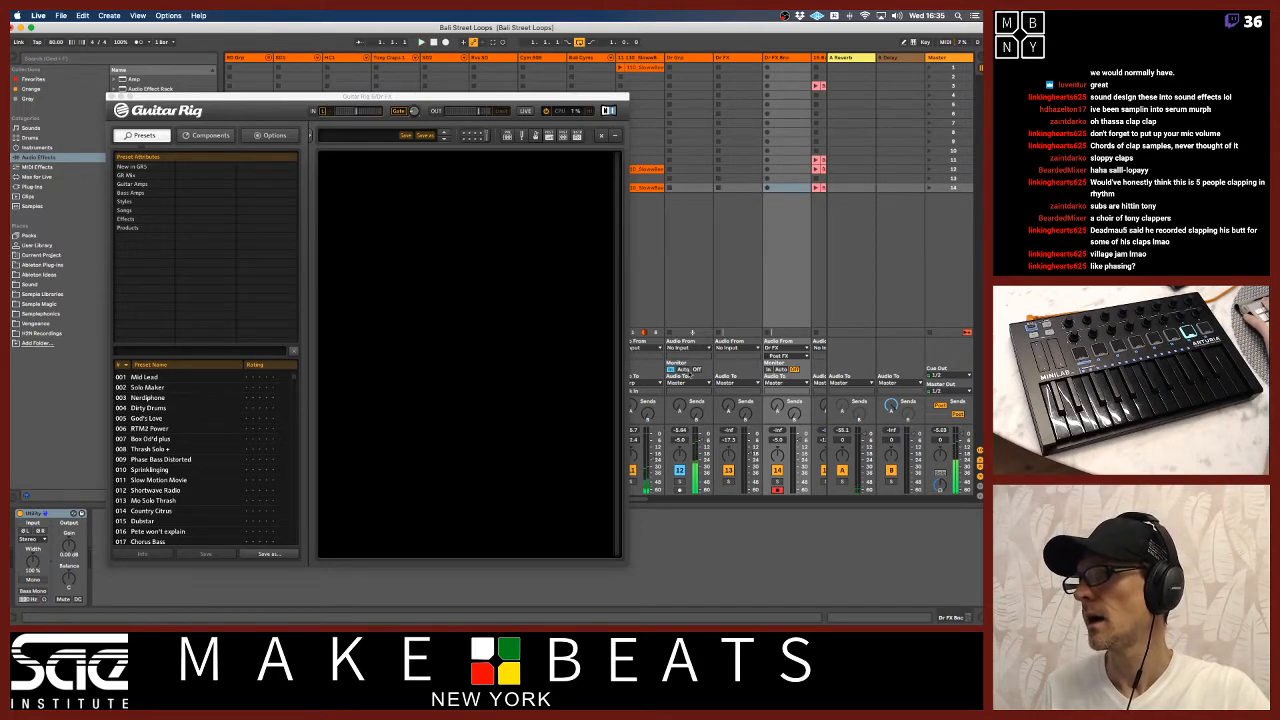
Route the audio output of the Dr Grp track to Dr FX
{"action": "left_click", "coordinate": [727, 57]}
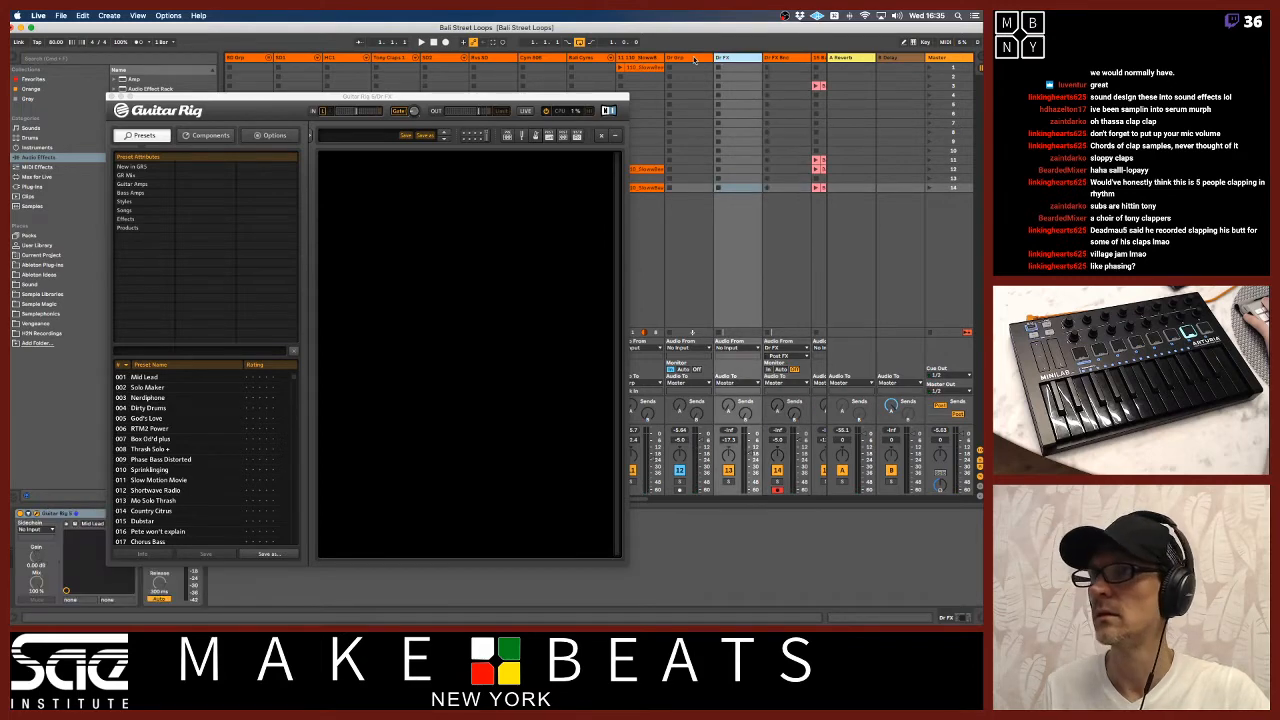
{"action": "left_click", "coordinate": [694, 60]}
{"action": "left_click", "coordinate": [726, 58]}
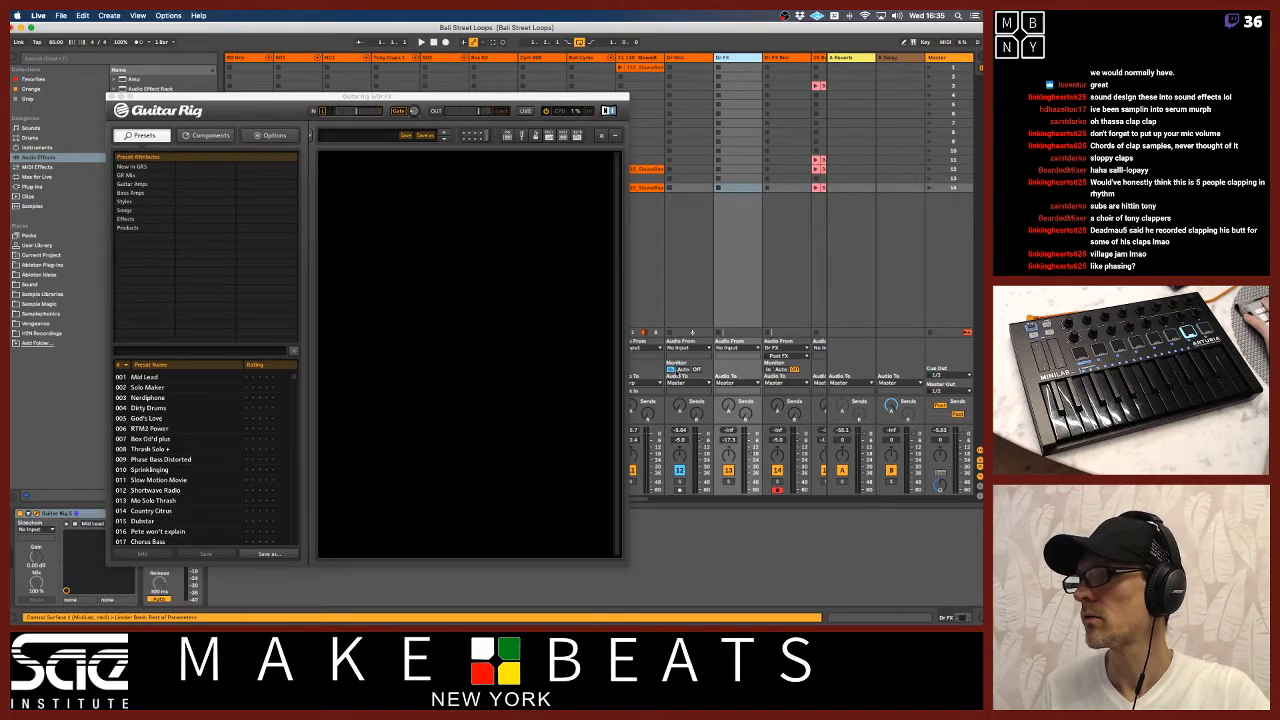
{"action": "left_click", "coordinate": [680, 383]}
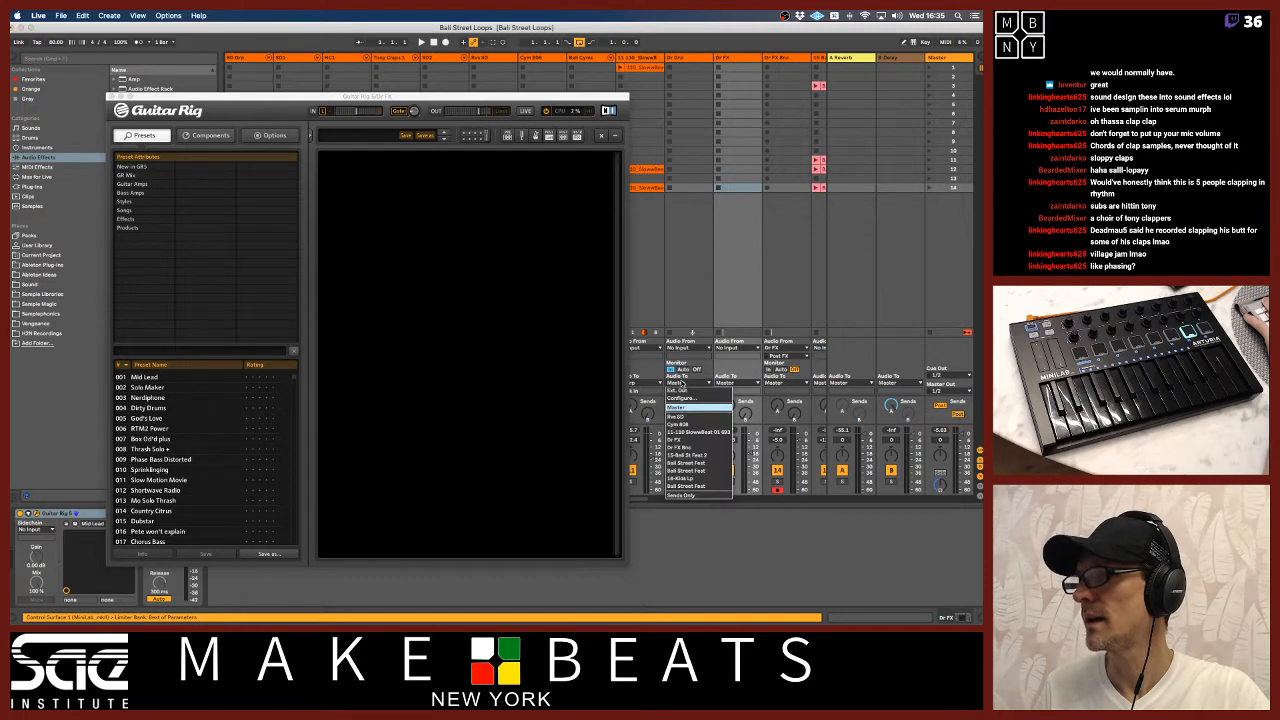
{"action": "left_click", "coordinate": [678, 442]}
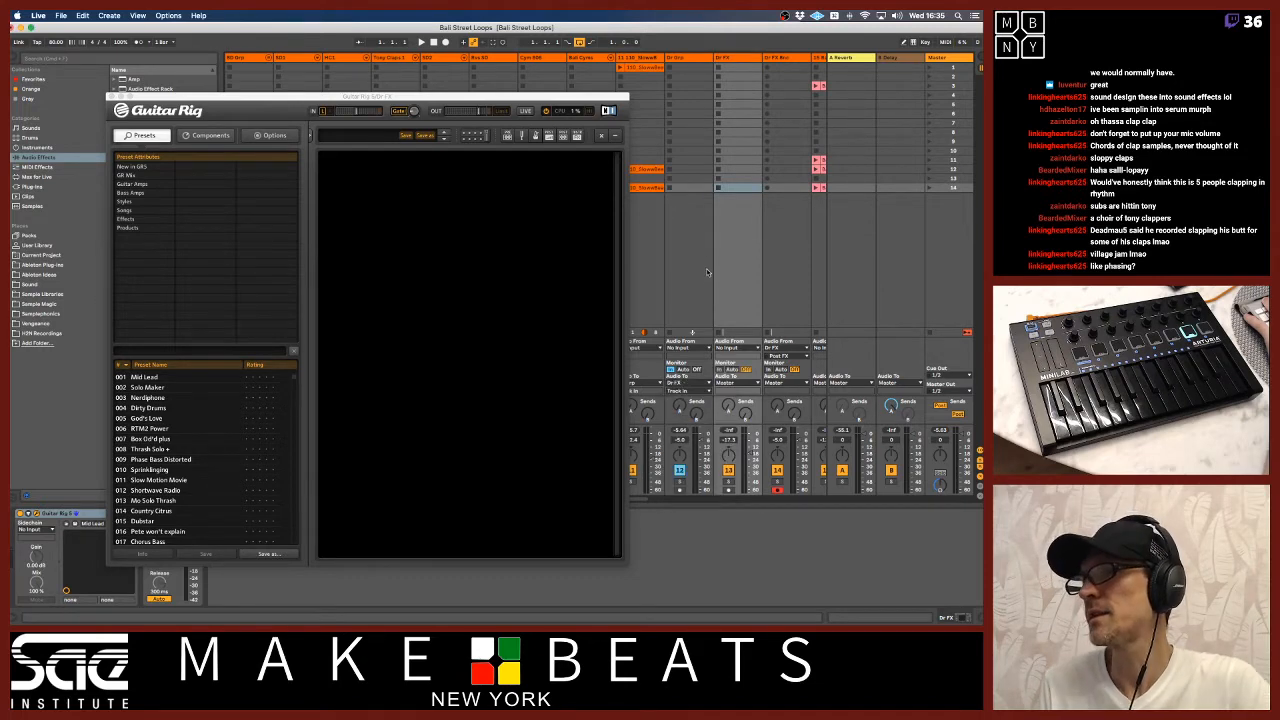
Set the Dr FX track's monitoring to In and briefly play the loops to test its signal
{"action": "left_click", "coordinate": [720, 369]}
{"action": "key", "text": "space"}
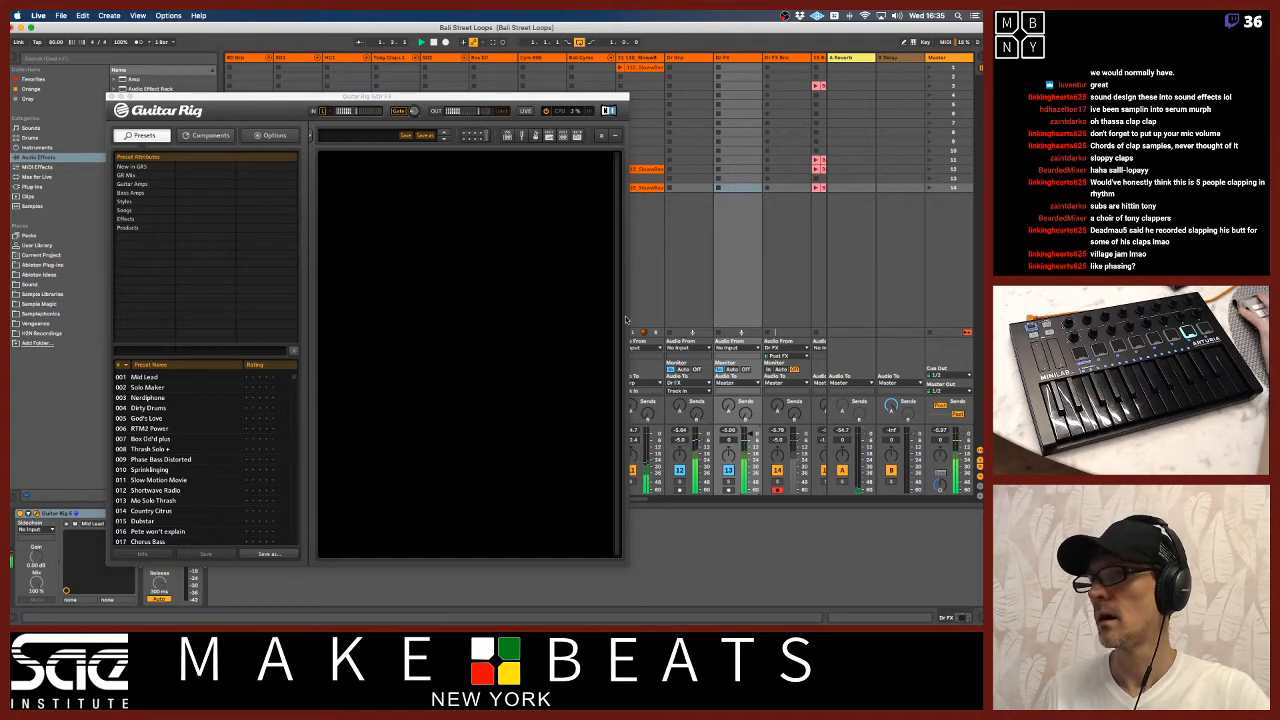
{"action": "key", "text": "space"}
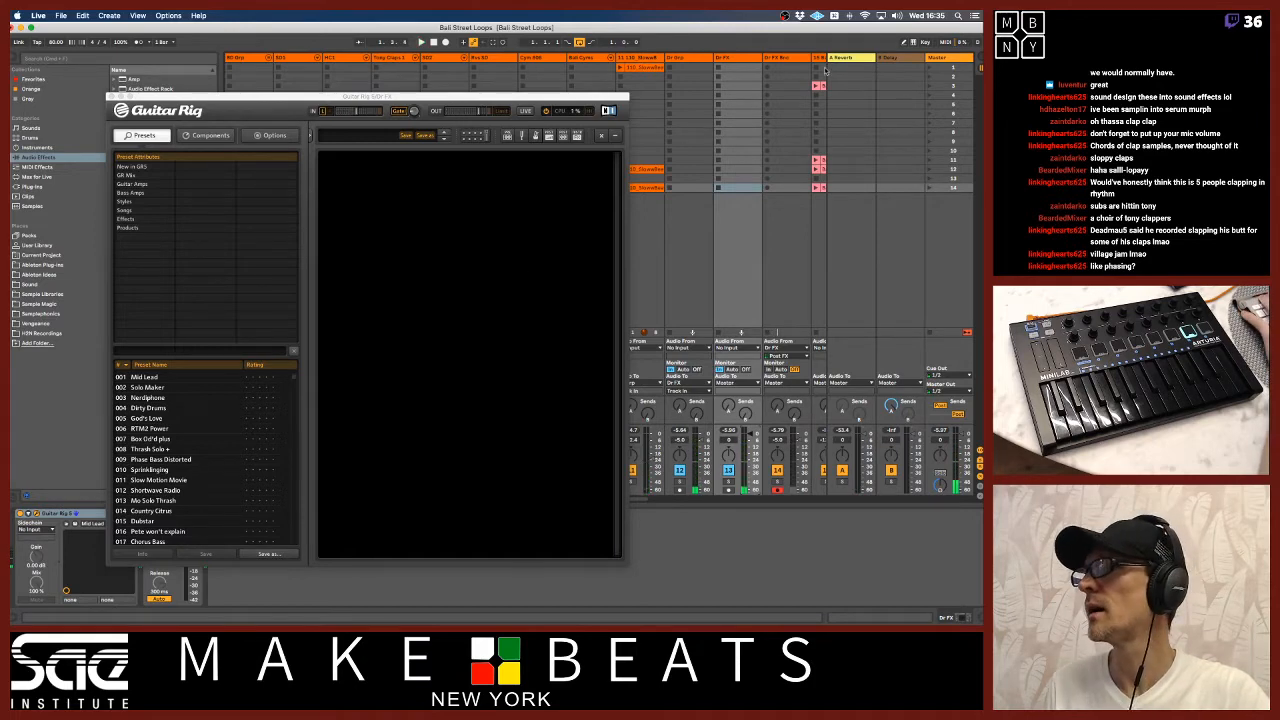
Give the A Reverb and B Delay return tracks the same new colour and route both audio outputs to Dr Grp
{"action": "left_click", "coordinate": [840, 59]}
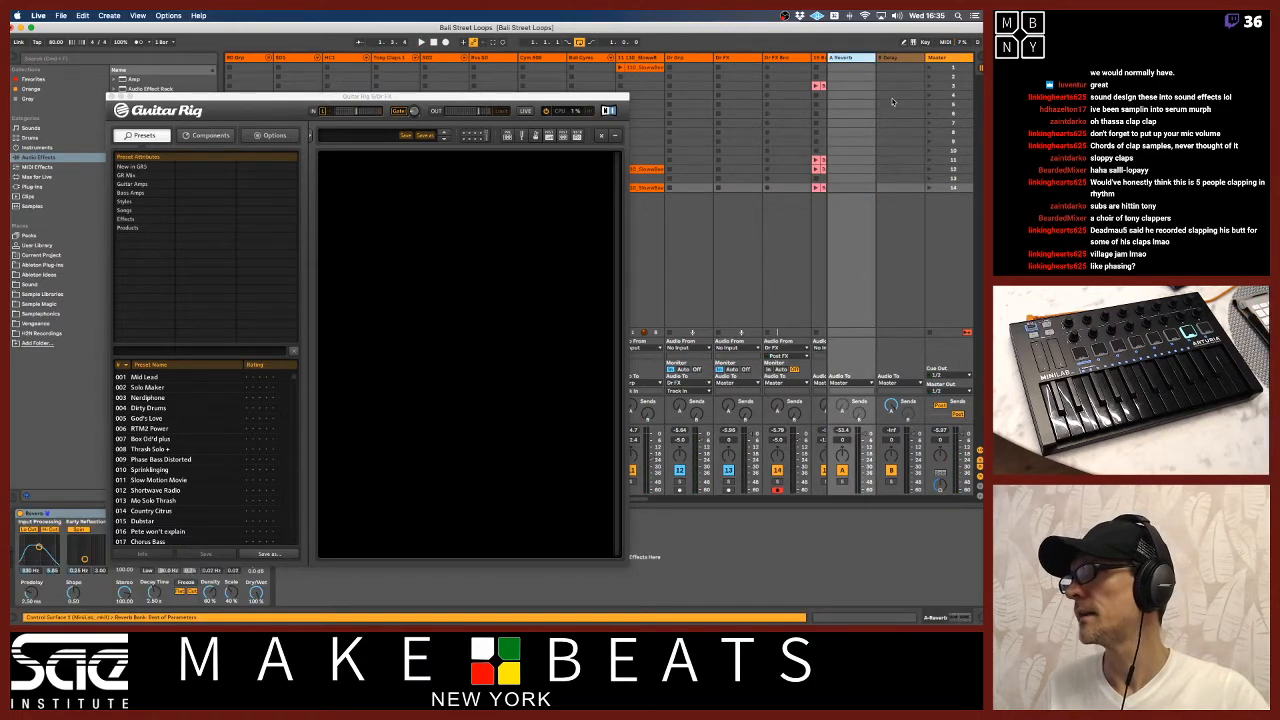
{"action": "left_click", "coordinate": [893, 60]}
{"action": "right_click", "coordinate": [891, 61]}
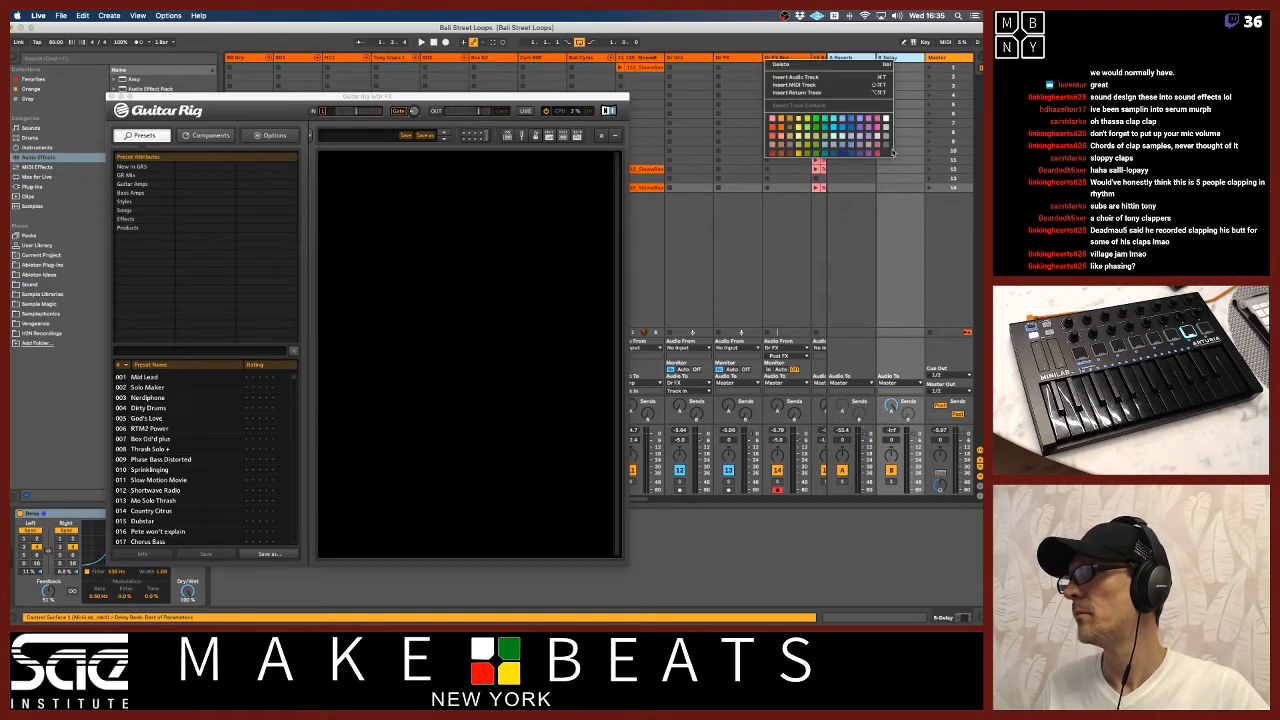
{"action": "left_click", "coordinate": [781, 127]}
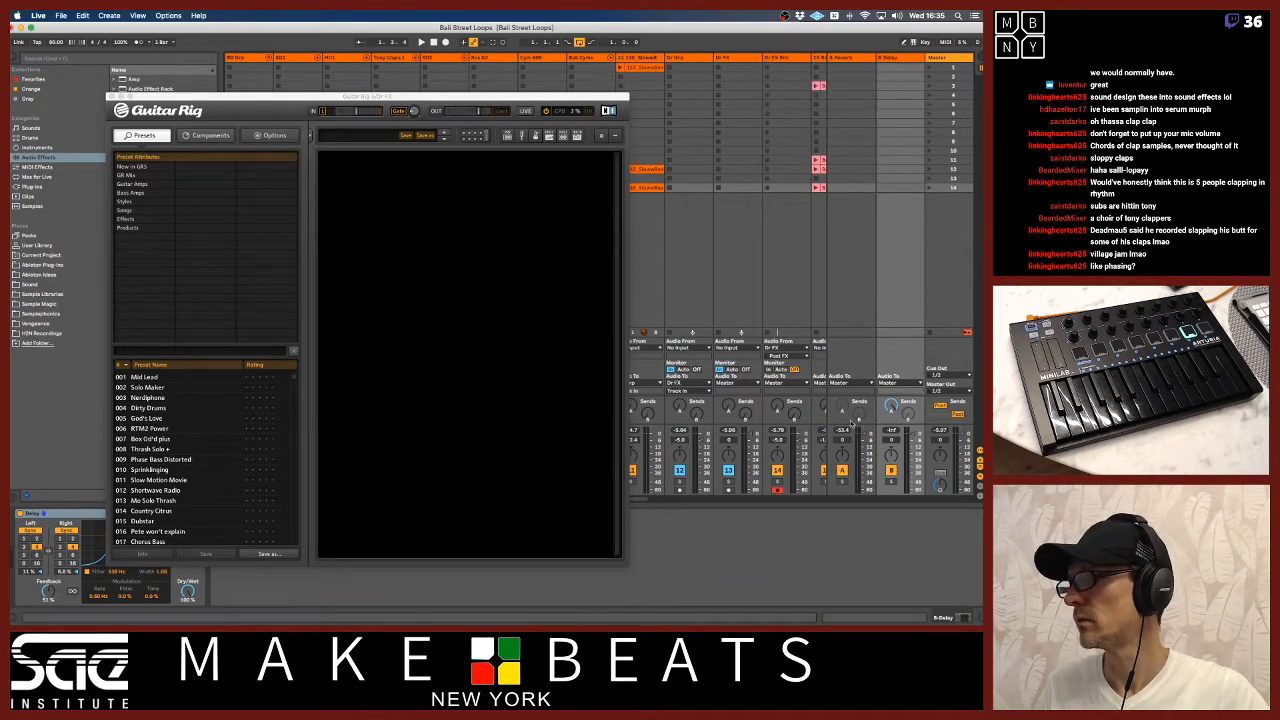
{"action": "left_click", "coordinate": [844, 384]}
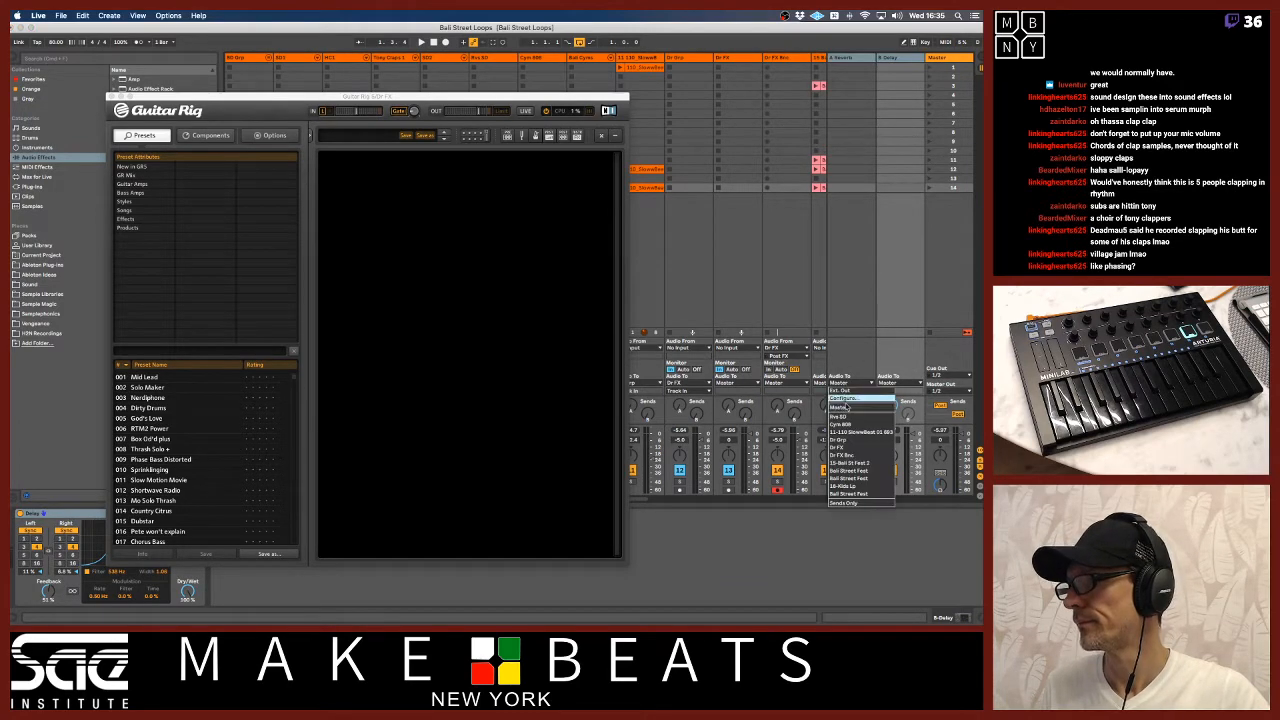
{"action": "left_click", "coordinate": [840, 440]}
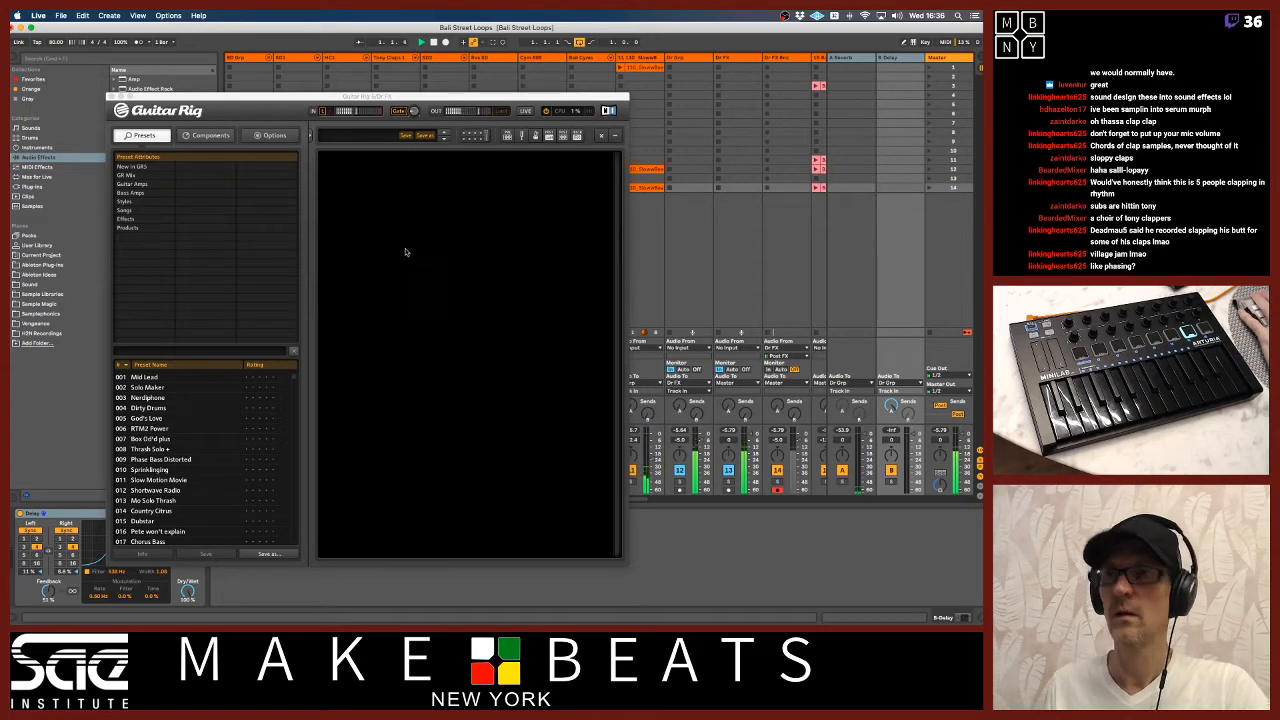
Load the 3d Mangler preset from Guitar Rig's Animated effects category and play the loops through it
{"action": "left_click_drag", "start_coordinate": [285, 100], "coordinate": [243, 75]}
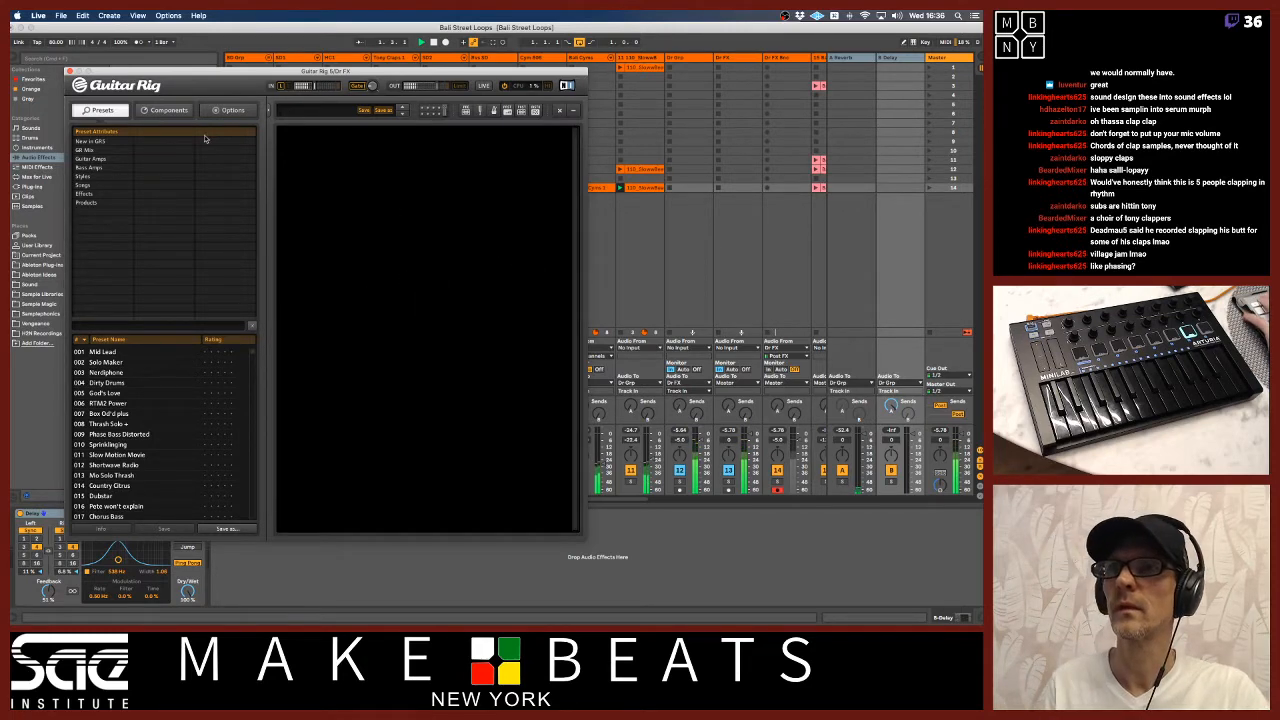
{"action": "left_click", "coordinate": [97, 178]}
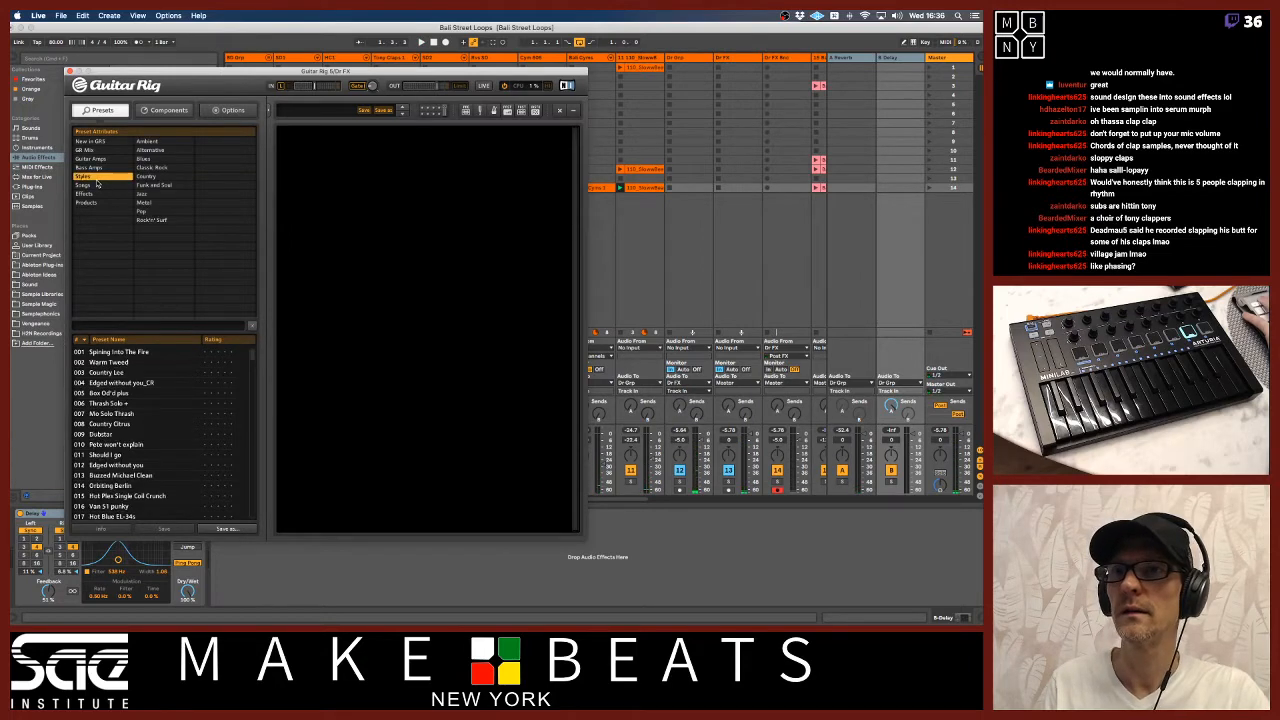
{"action": "left_click", "coordinate": [96, 194]}
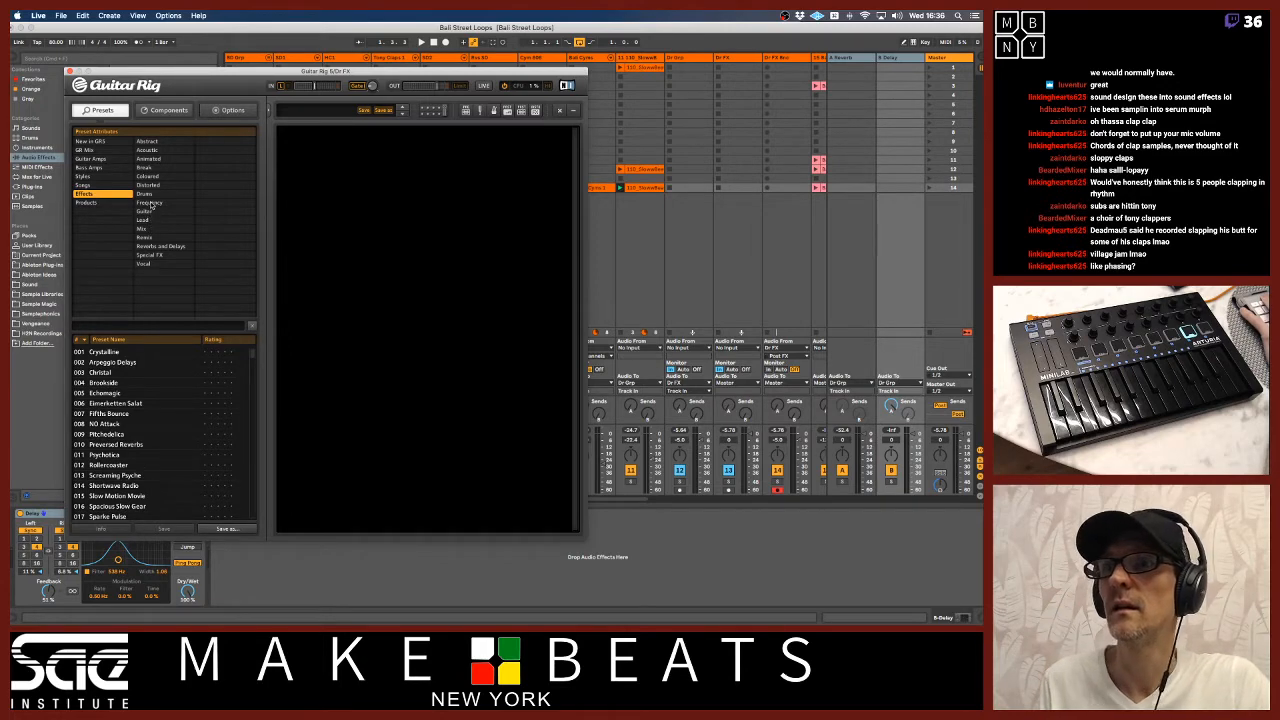
{"action": "left_click", "coordinate": [149, 158]}
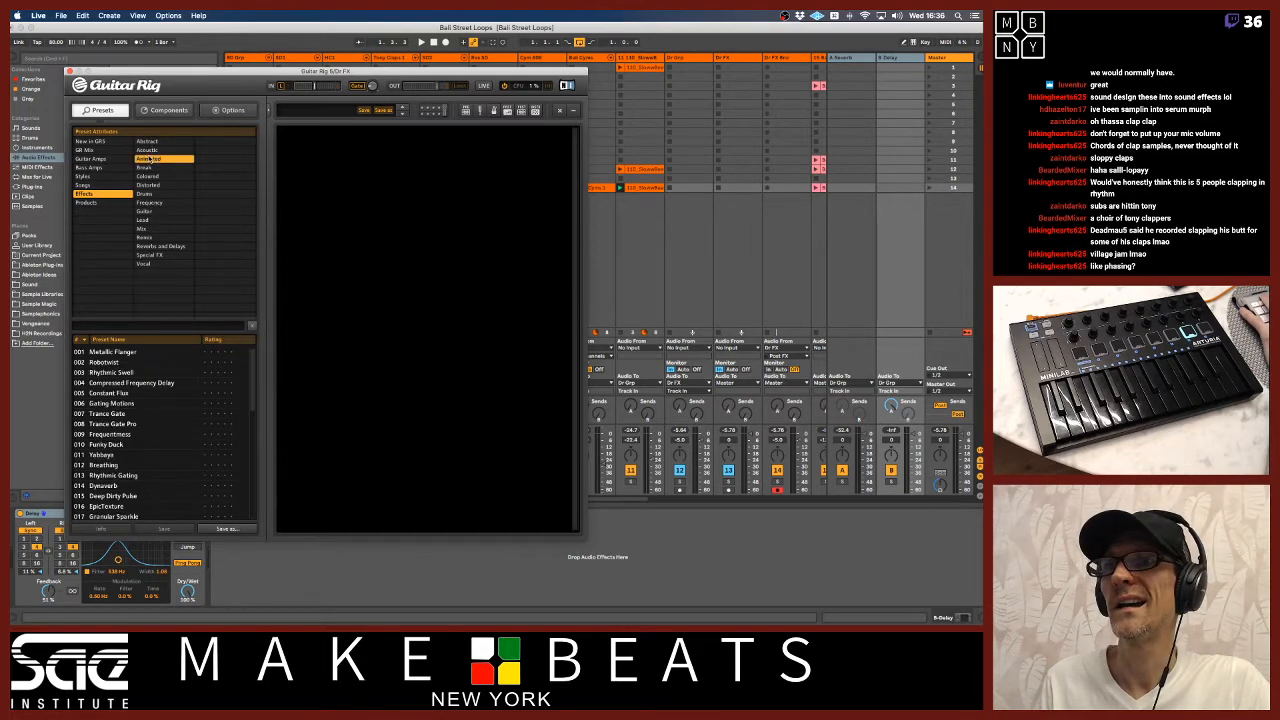
{"action": "left_click_drag", "start_coordinate": [253, 402], "coordinate": [259, 528]}
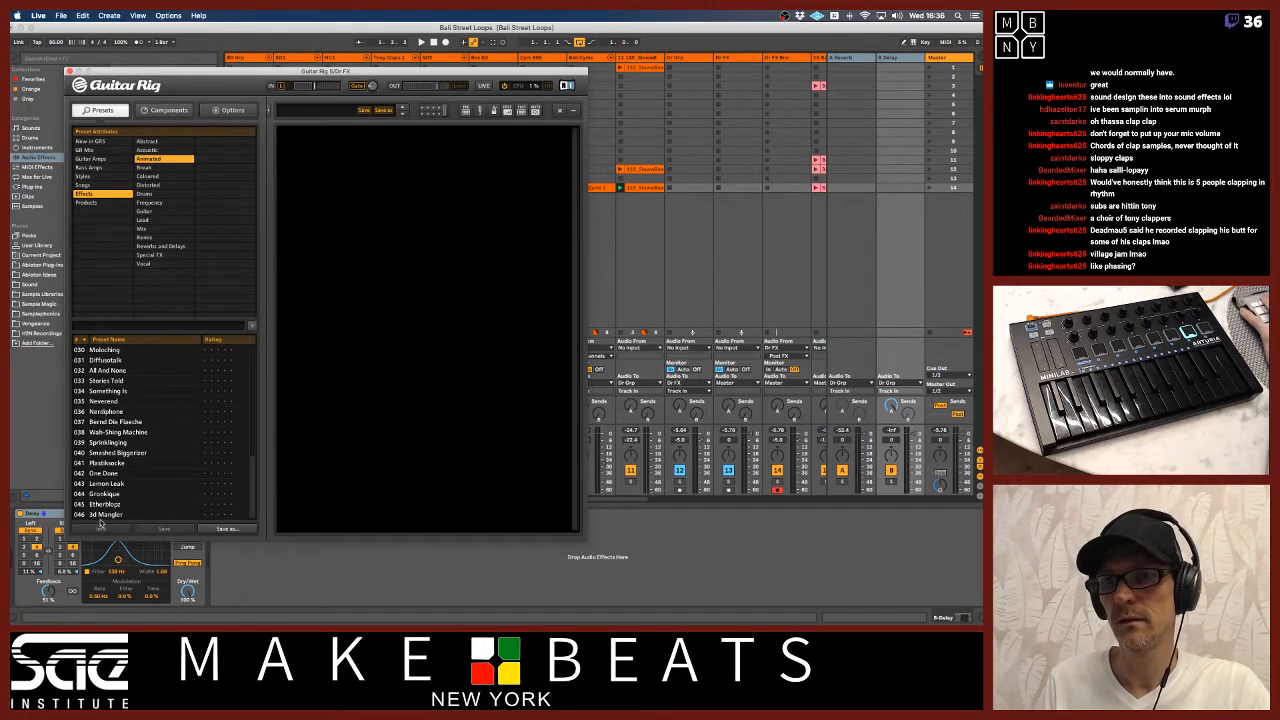
{"action": "left_click", "coordinate": [103, 515]}
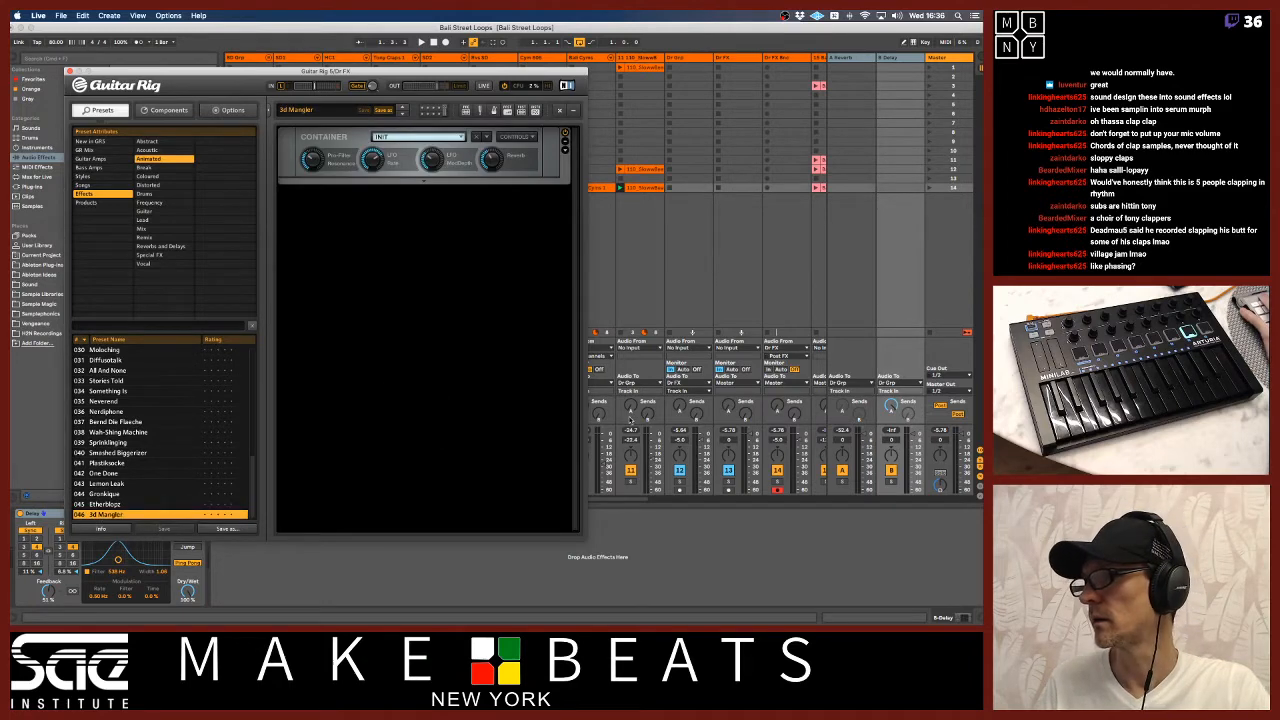
{"action": "key", "text": "space"}
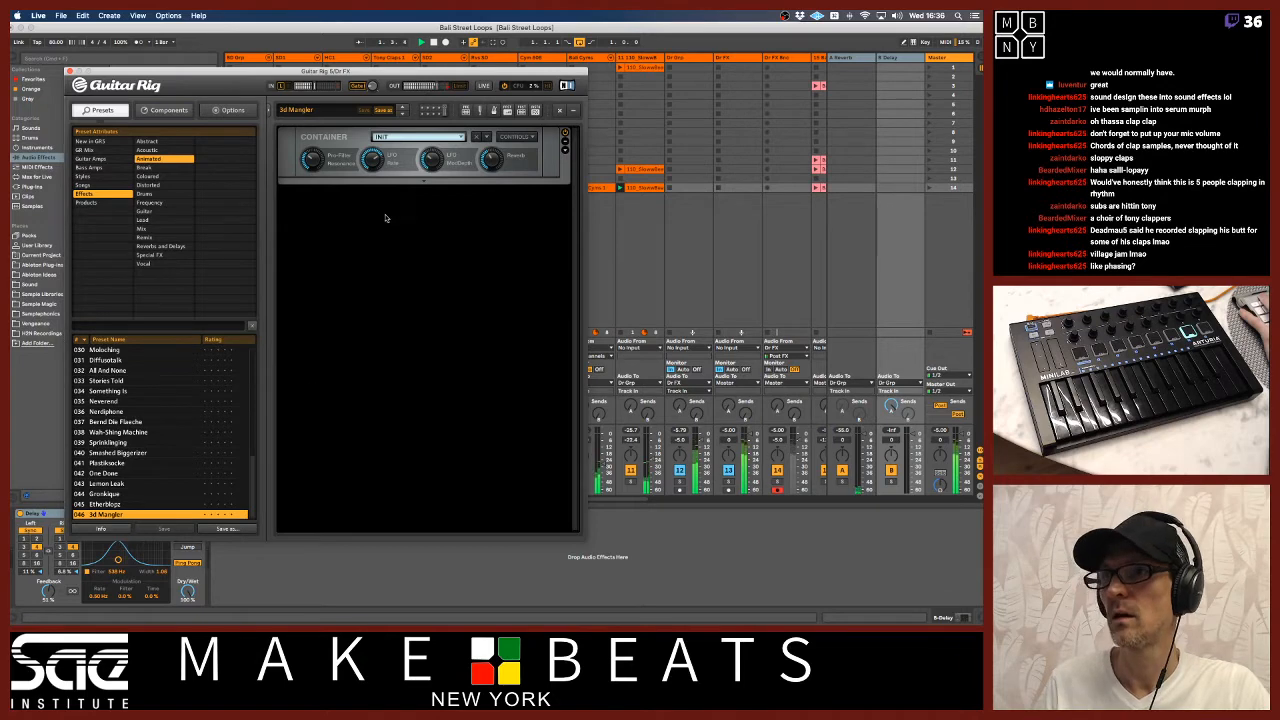
Lower the Dr FX track volume to -11.7 dB and start recording a clip in scene 5 of Dr FX Bnc
{"action": "left_click_drag", "start_coordinate": [566, 72], "coordinate": [578, 62]}
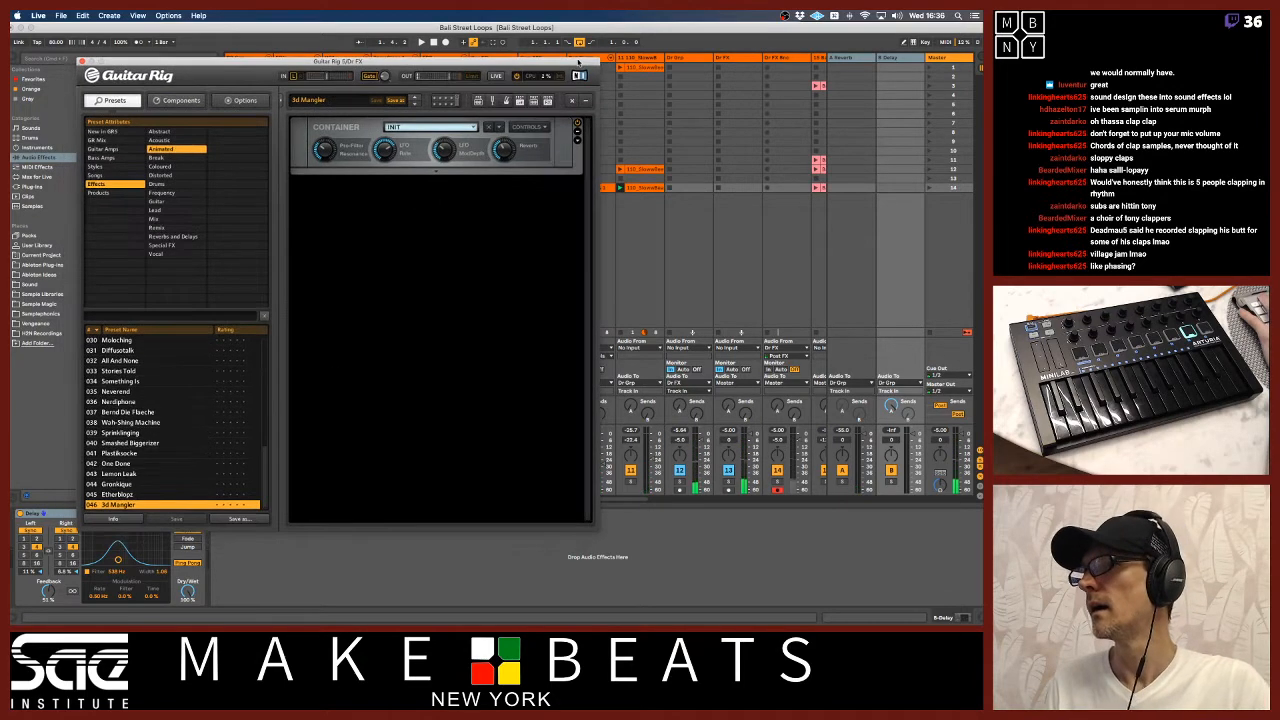
{"action": "left_click_drag", "start_coordinate": [748, 437], "coordinate": [749, 449]}
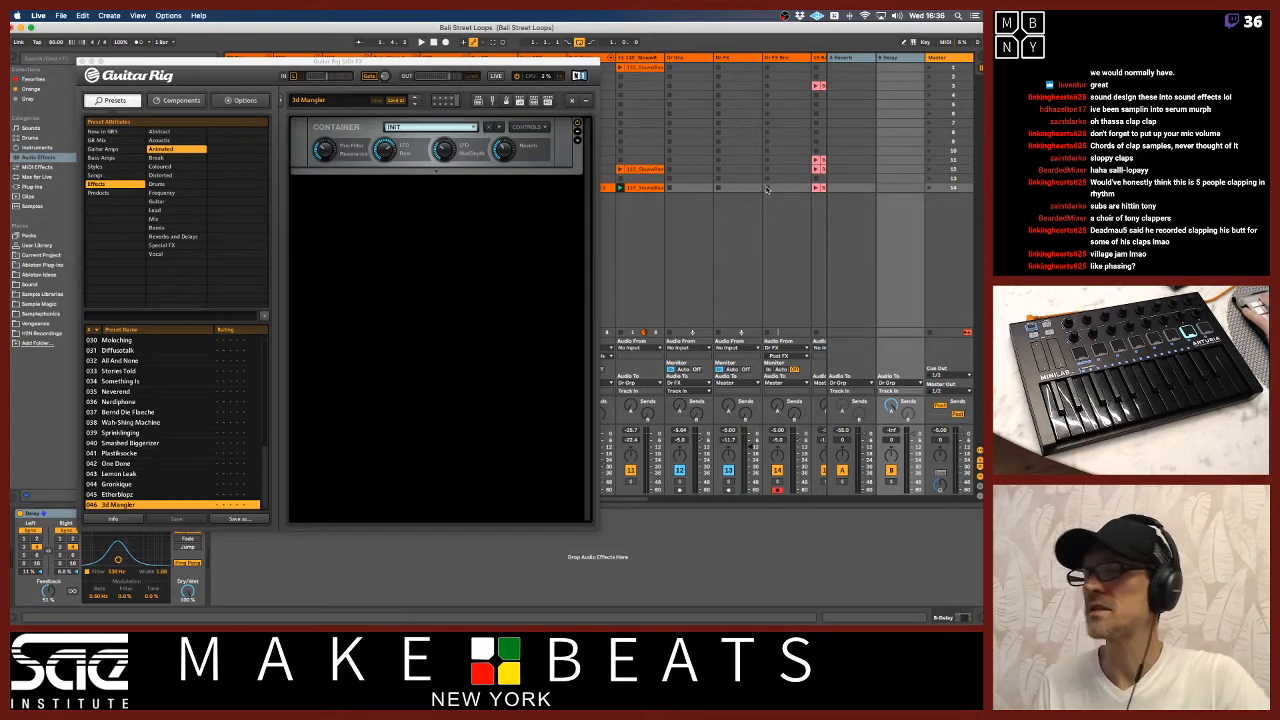
{"action": "left_click", "coordinate": [768, 102]}
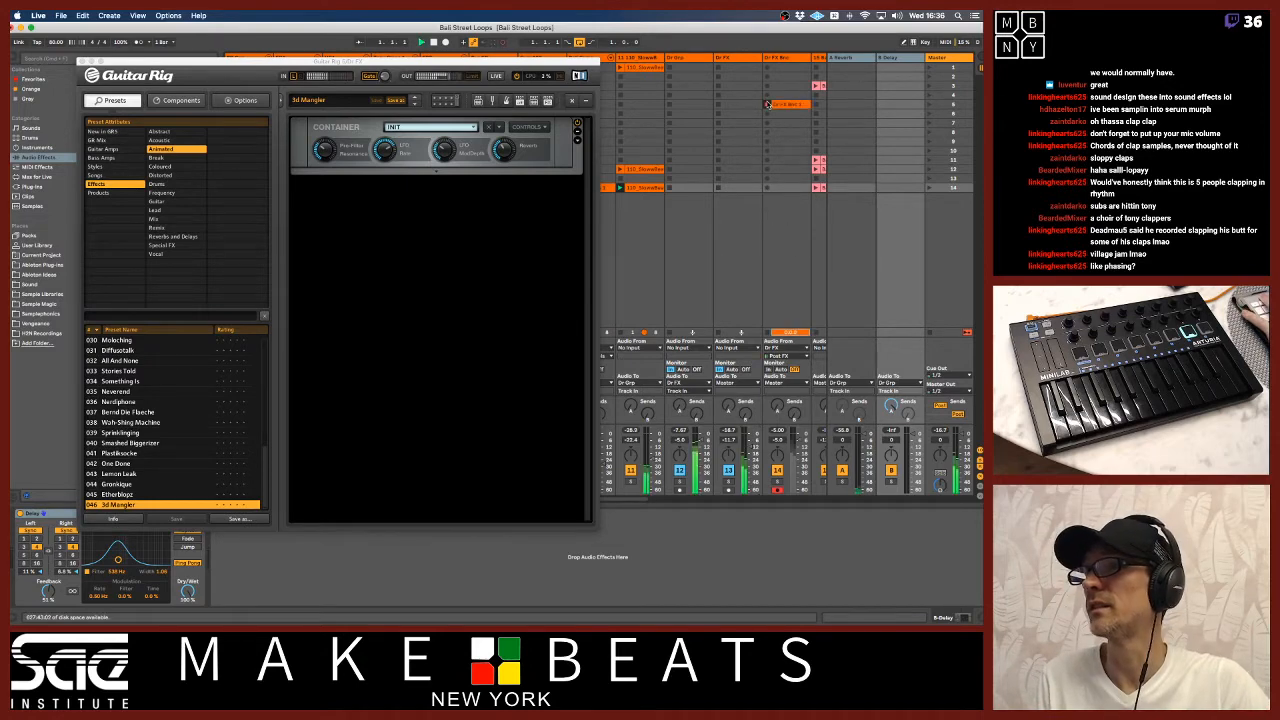
While recording, switch Guitar Rig through the presets Etherblops, Gronkique, Lemon Leak, One Done and Plastiksocke, ending on Smashed Biggerizer
{"action": "left_click", "coordinate": [125, 495]}
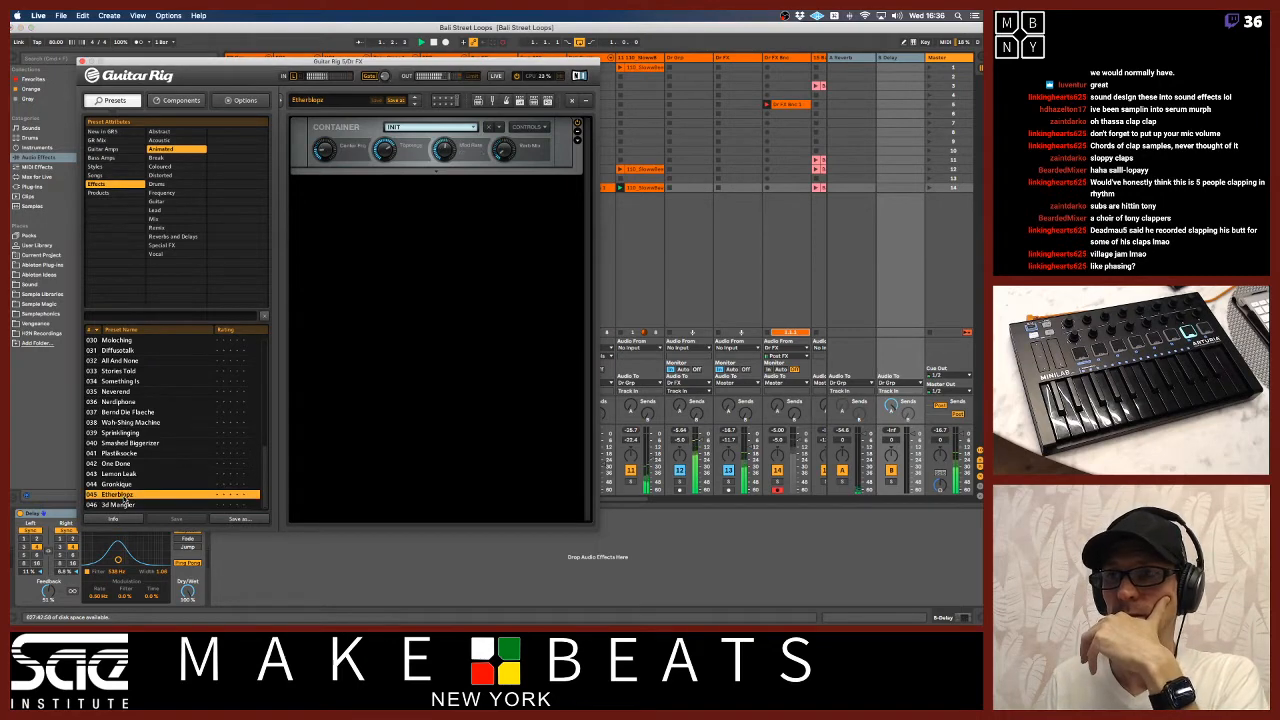
{"action": "left_click", "coordinate": [122, 485]}
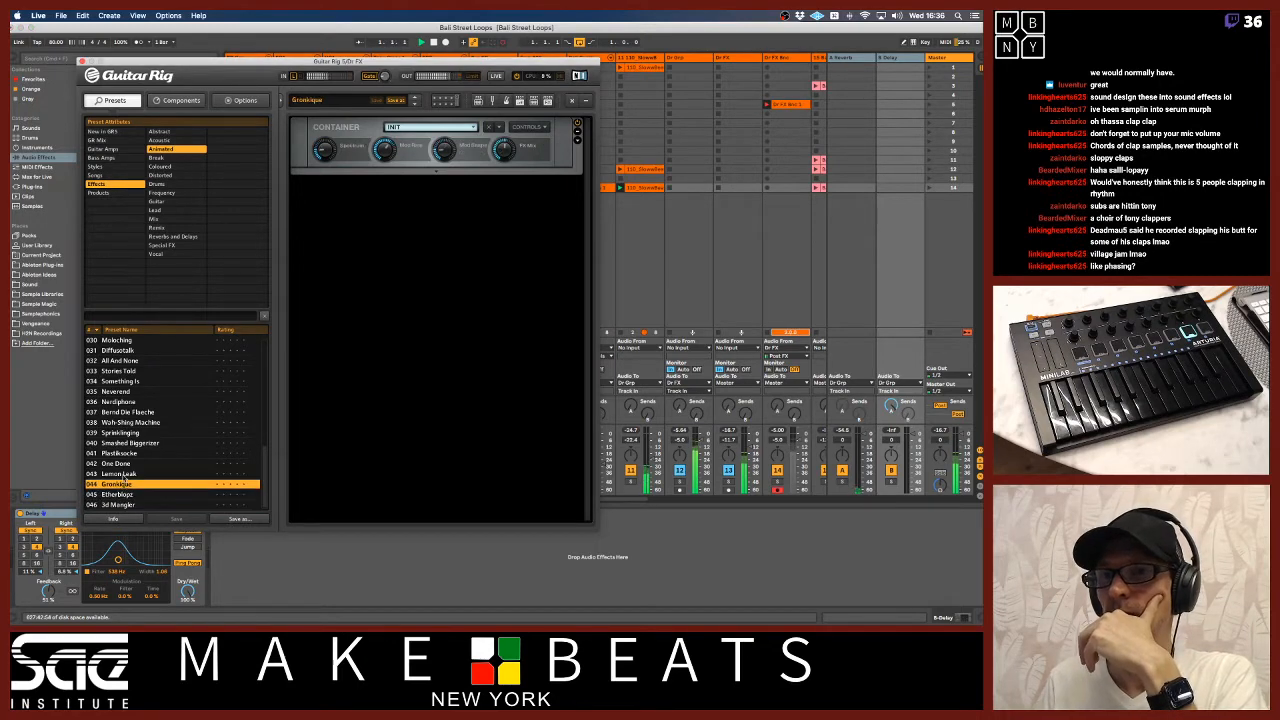
{"action": "left_click", "coordinate": [122, 474]}
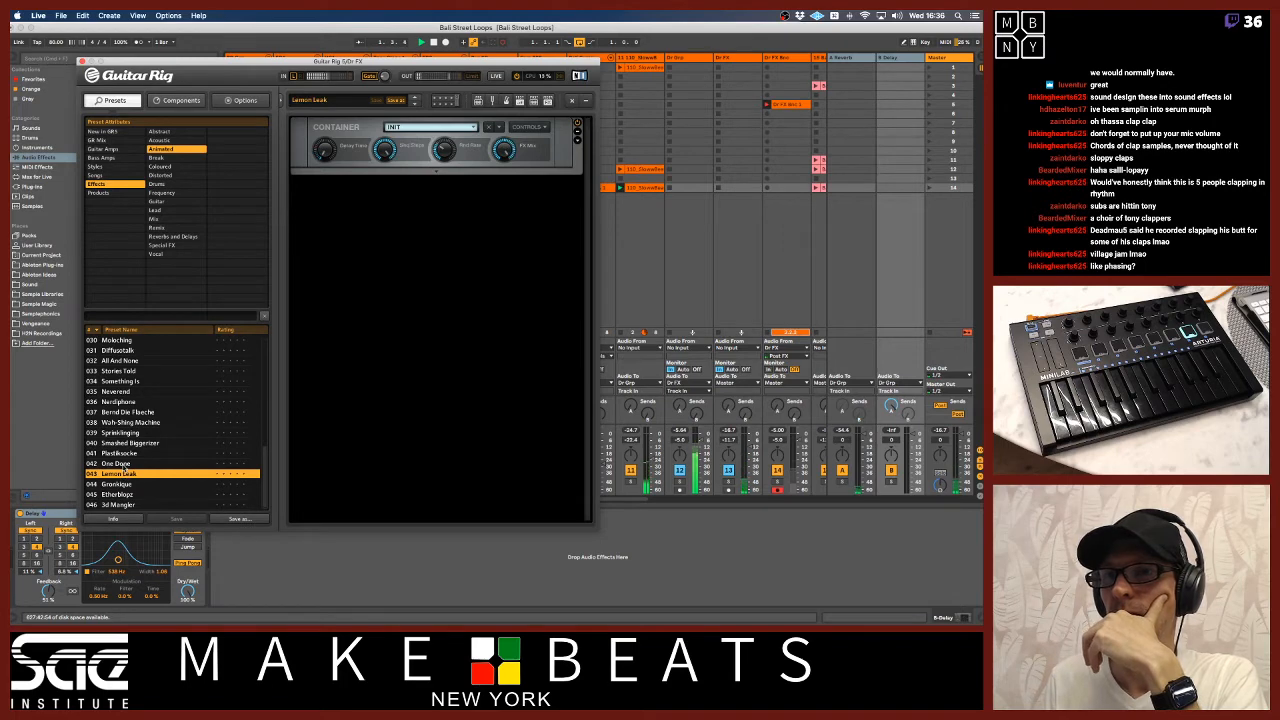
{"action": "left_click", "coordinate": [121, 464]}
{"action": "left_click", "coordinate": [121, 454]}
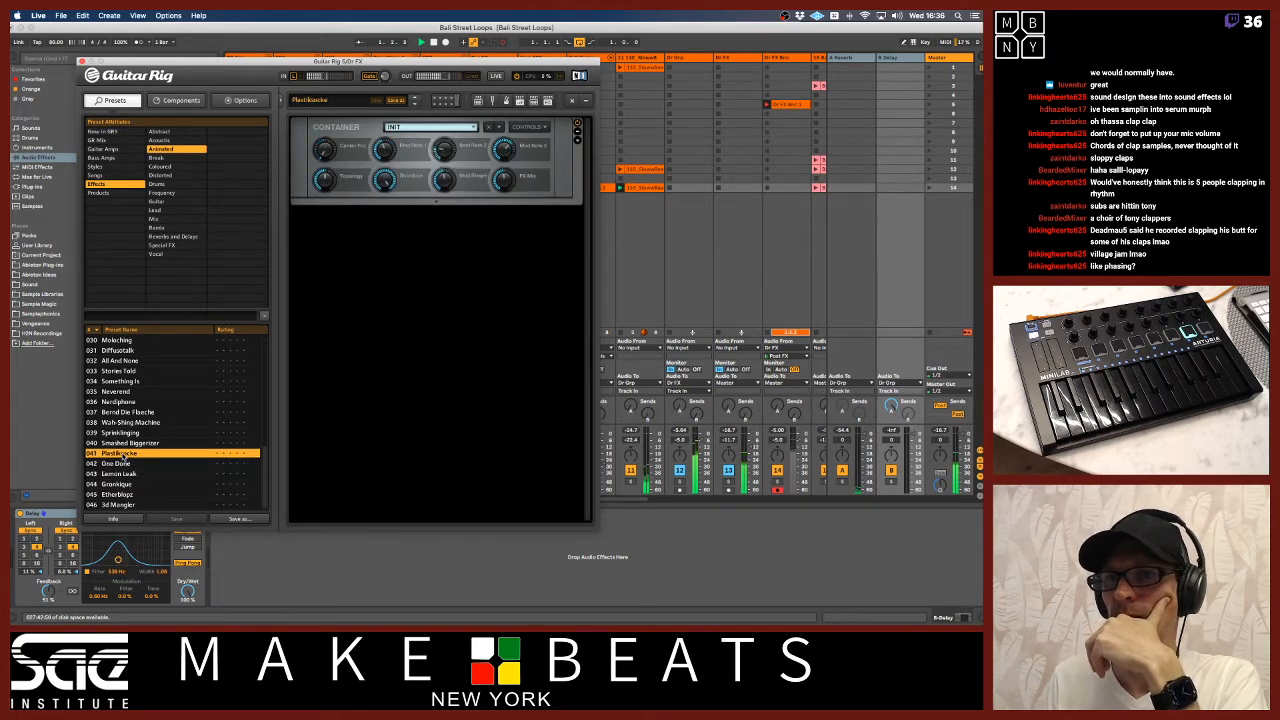
{"action": "key", "text": "Up"}
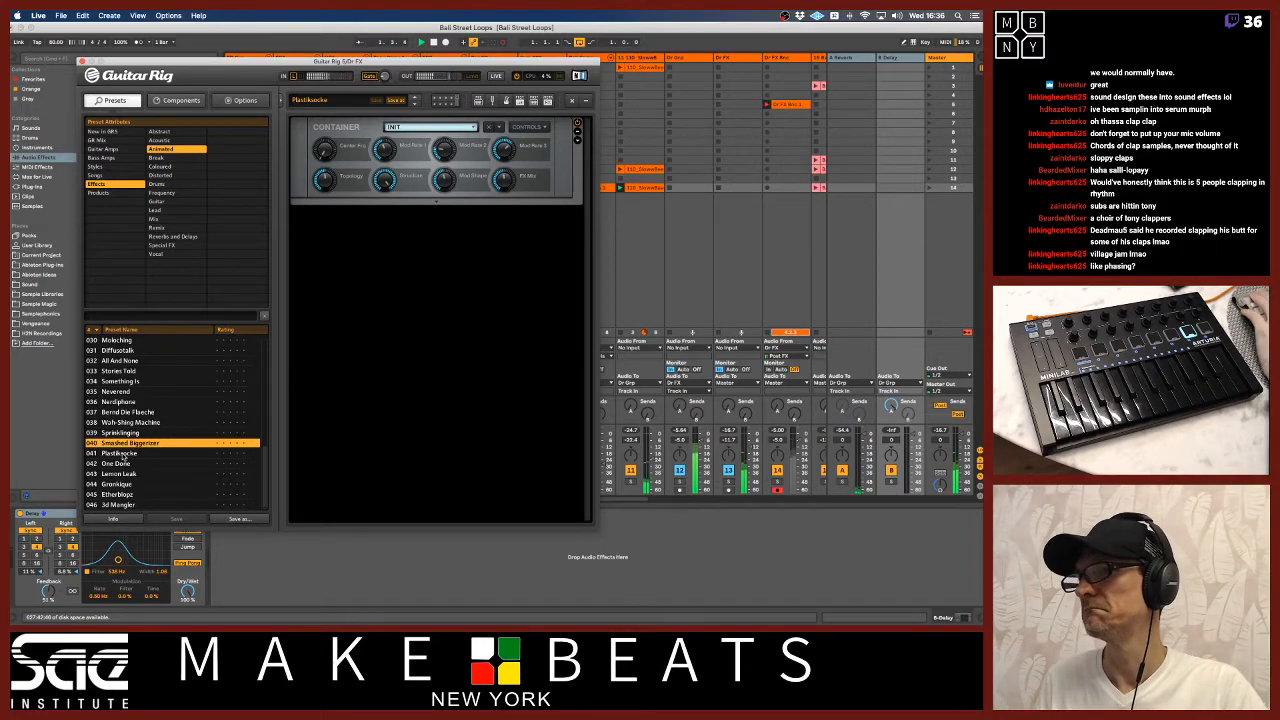
{"action": "key", "text": "Return"}
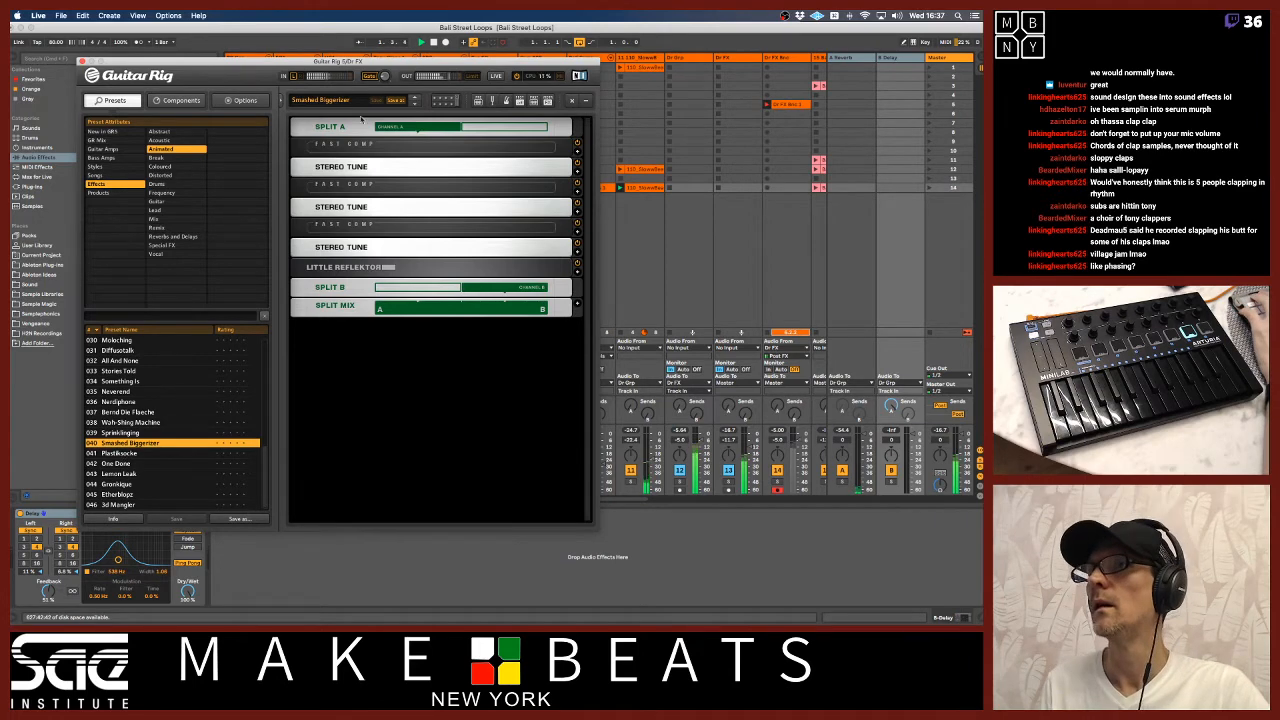
Mute tracks 9, 10 and 11 to thin out the drums feeding the effects recording
{"action": "left_click_drag", "start_coordinate": [408, 61], "coordinate": [413, 528]}
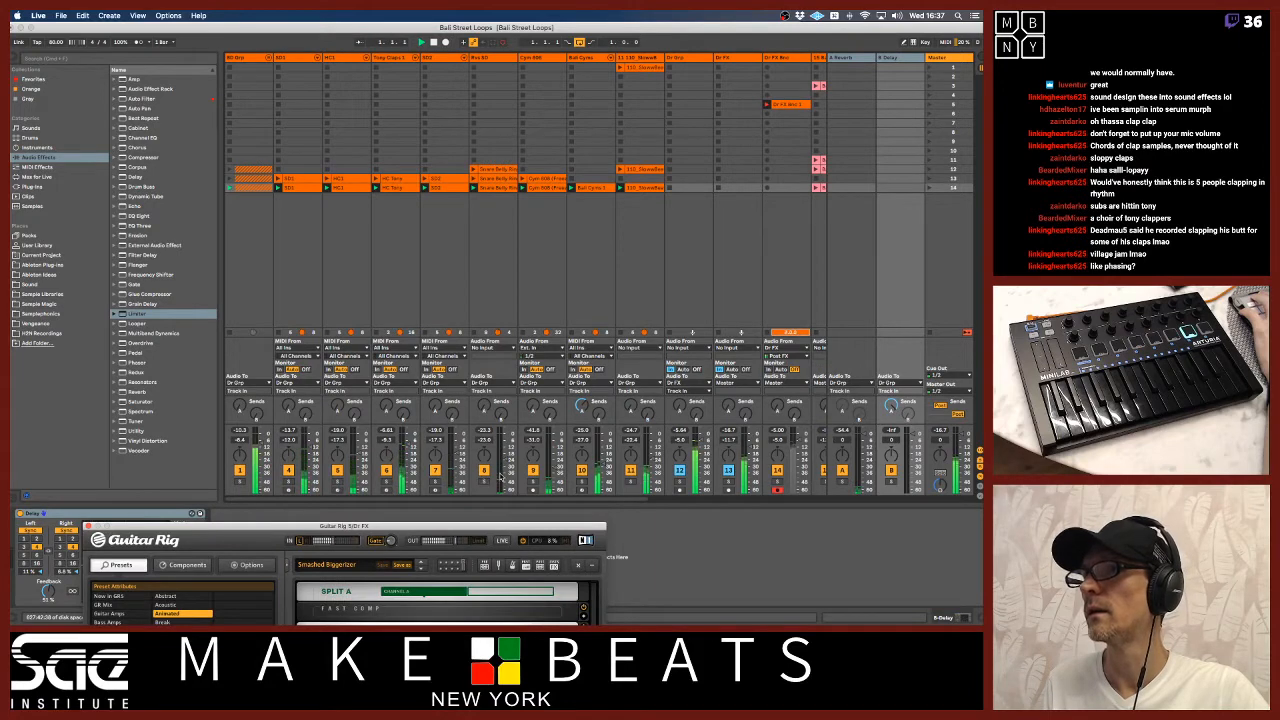
{"action": "left_click", "coordinate": [532, 470]}
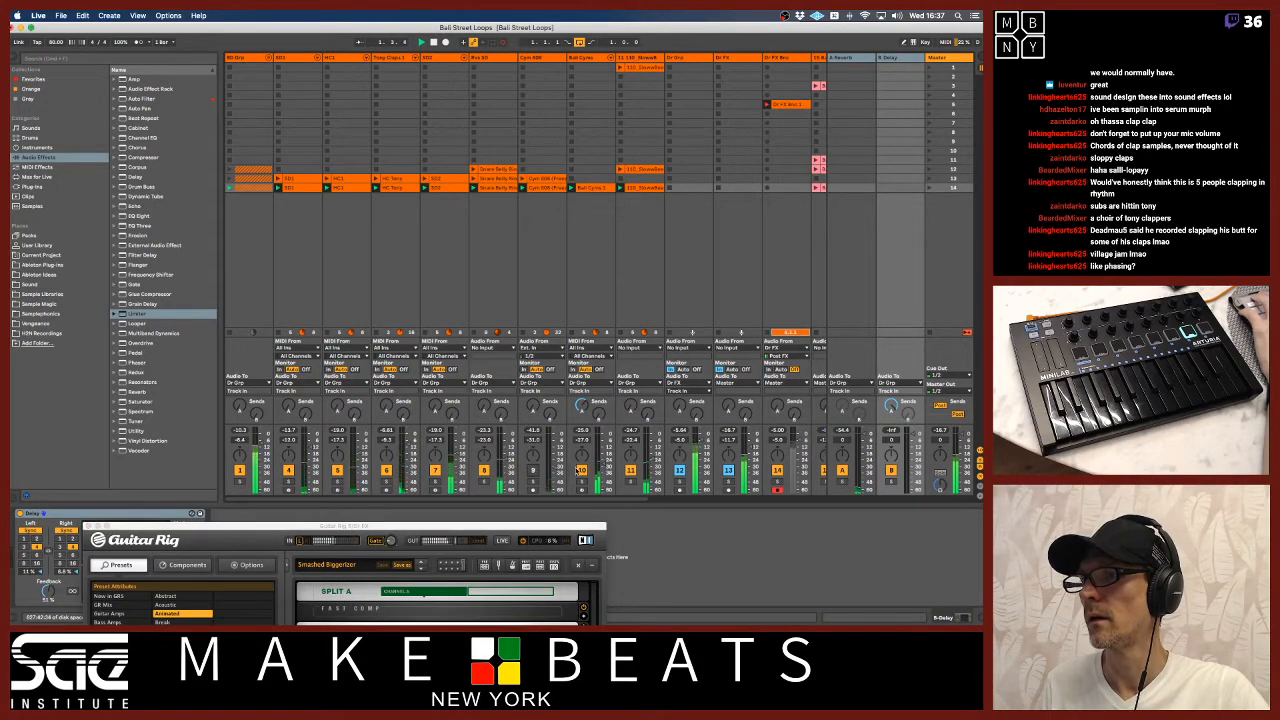
{"action": "left_click", "coordinate": [630, 470]}
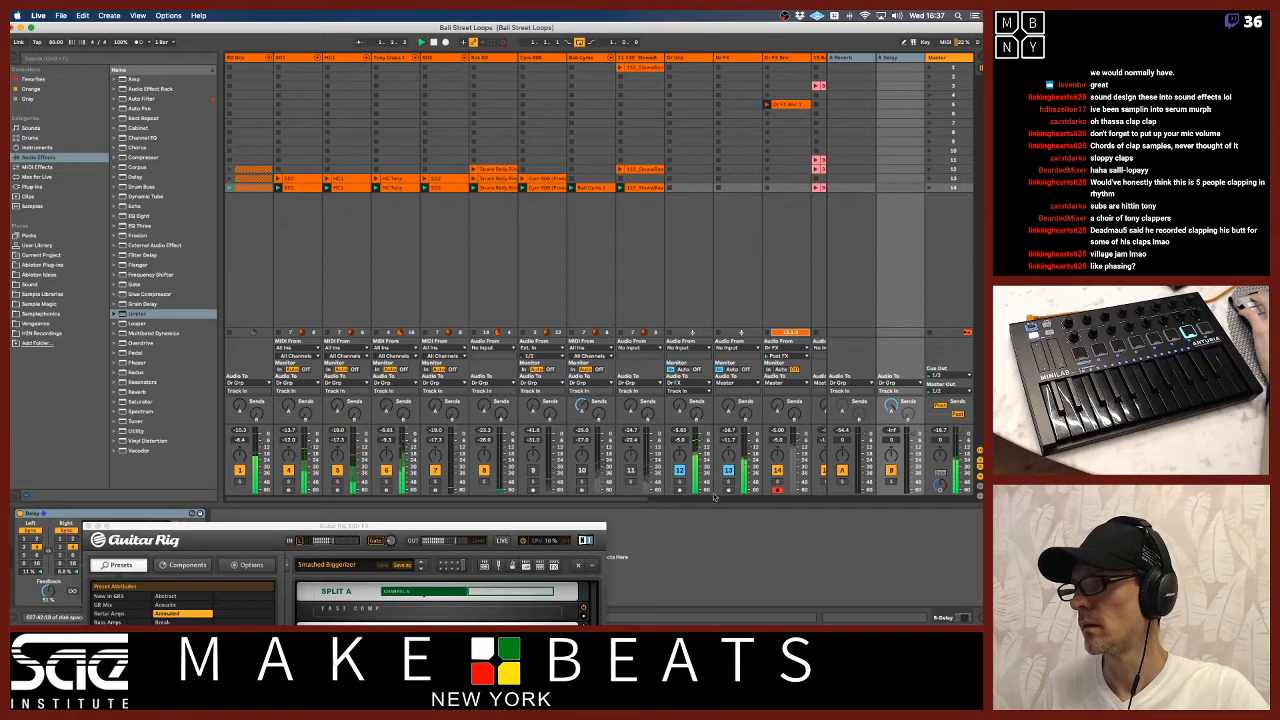
Expand the Little Reflektor component in the Guitar Rig rack to inspect its controls, and collapse it again
{"action": "left_click", "coordinate": [588, 527]}
{"action": "left_click_drag", "start_coordinate": [588, 527], "coordinate": [591, 68]}
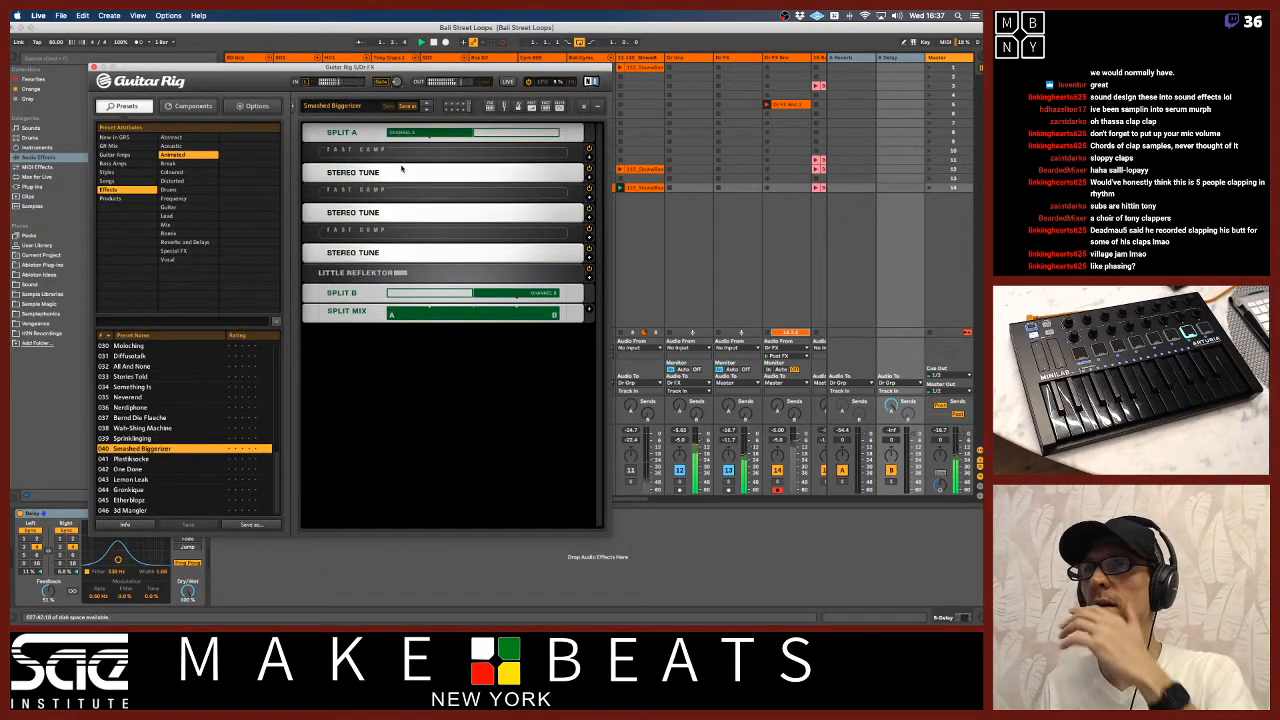
{"action": "left_click", "coordinate": [565, 270]}
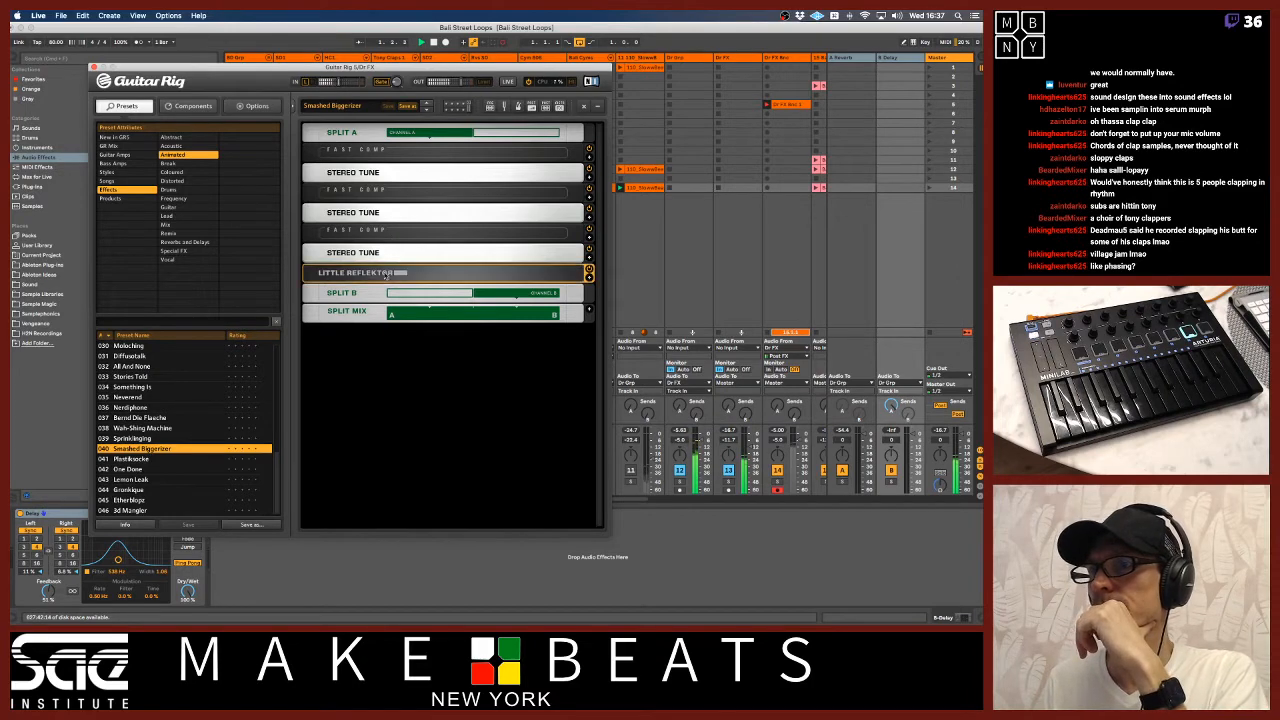
{"action": "left_click", "coordinate": [589, 277]}
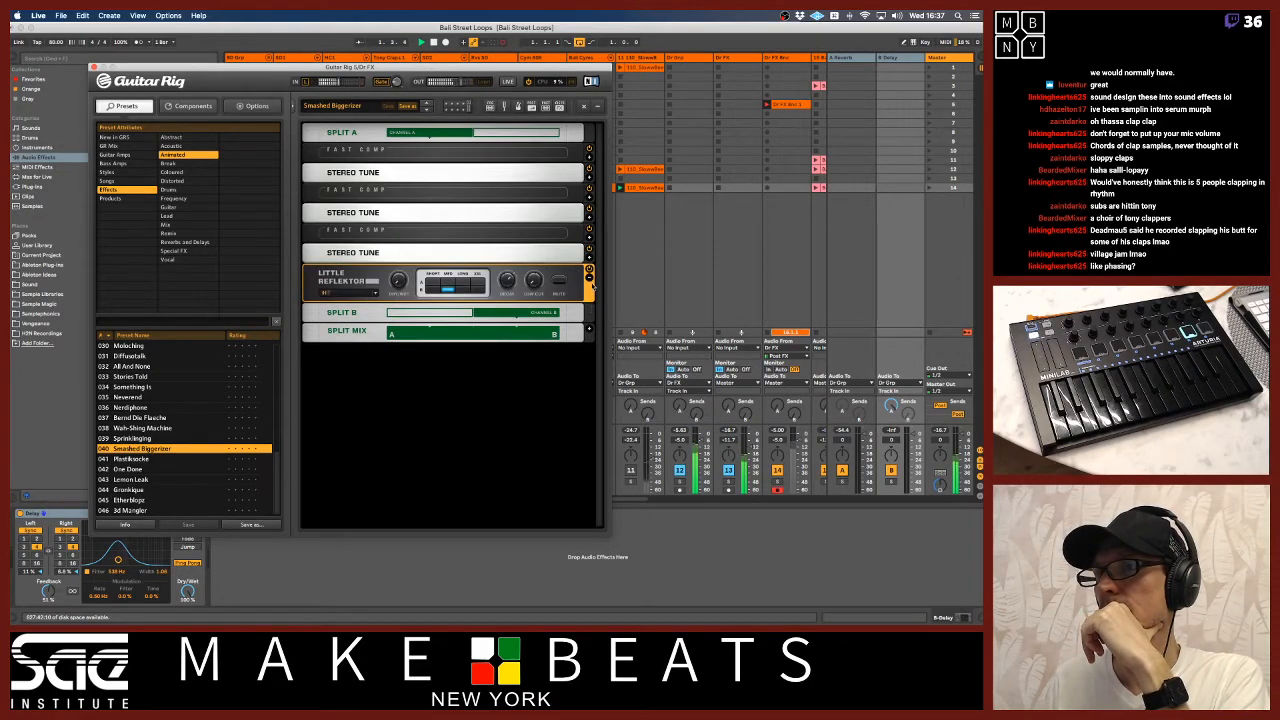
{"action": "left_click", "coordinate": [590, 280]}
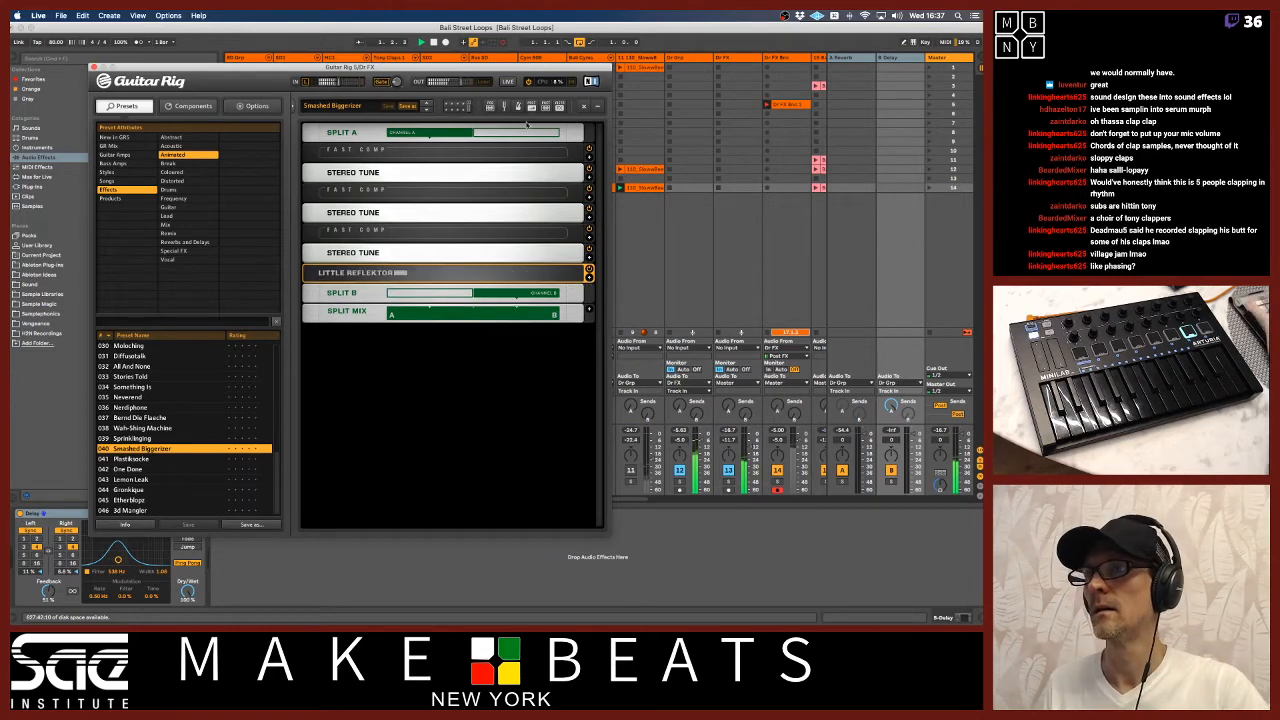
Mute tracks 8, 7, 6, 5 and 4, keeping only the kick group on track 1 feeding the effects
{"action": "left_click_drag", "start_coordinate": [521, 67], "coordinate": [516, 529]}
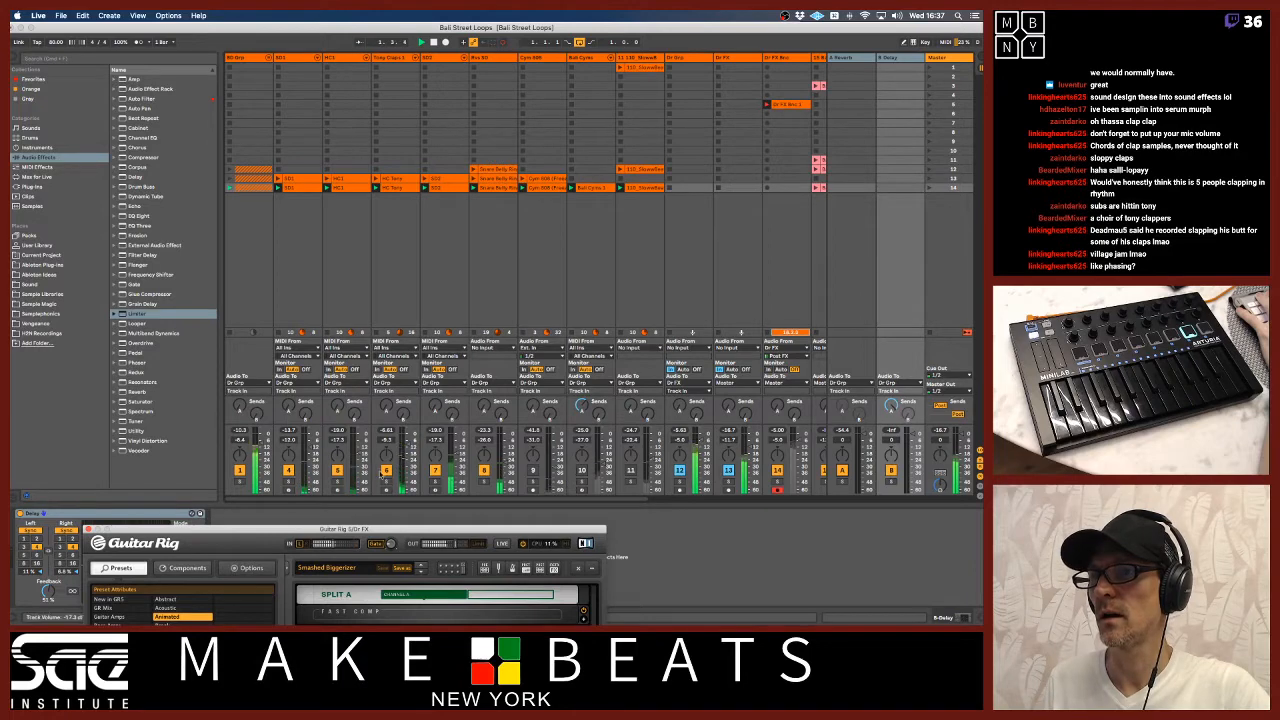
{"action": "left_click", "coordinate": [484, 470]}
{"action": "left_click", "coordinate": [436, 470]}
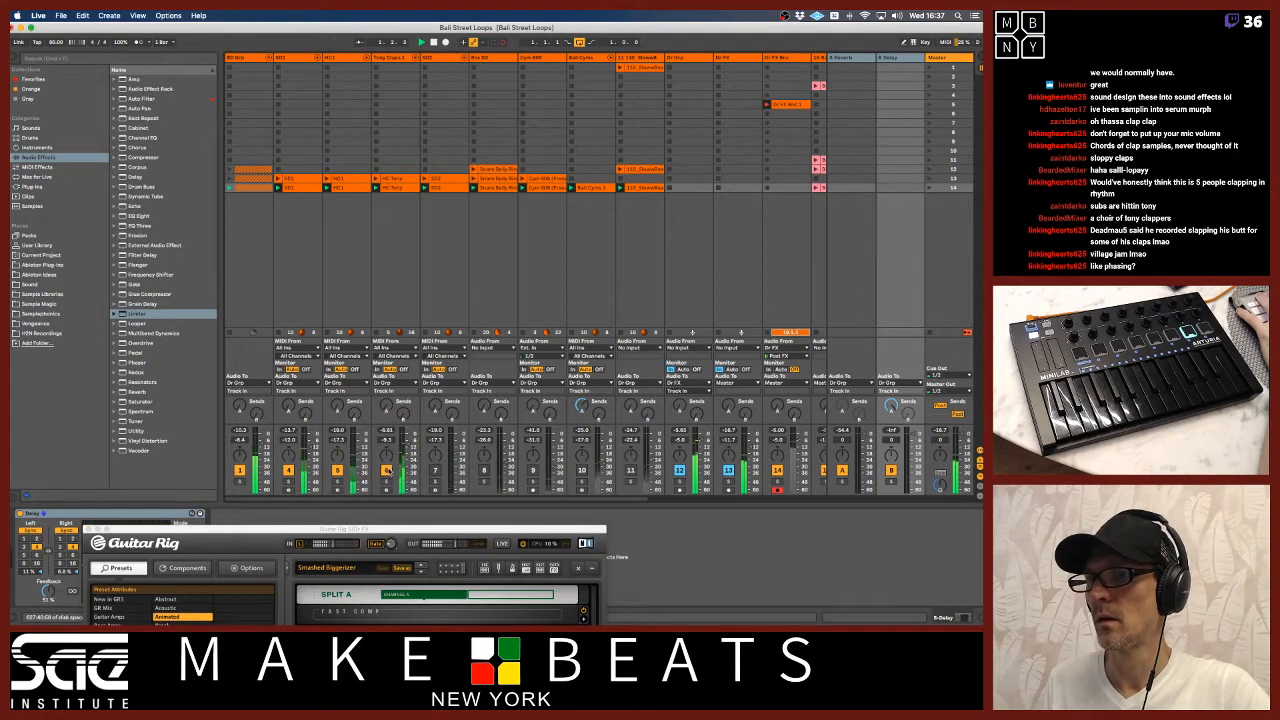
{"action": "left_click", "coordinate": [386, 470]}
{"action": "left_click", "coordinate": [337, 470]}
{"action": "left_click", "coordinate": [288, 470]}
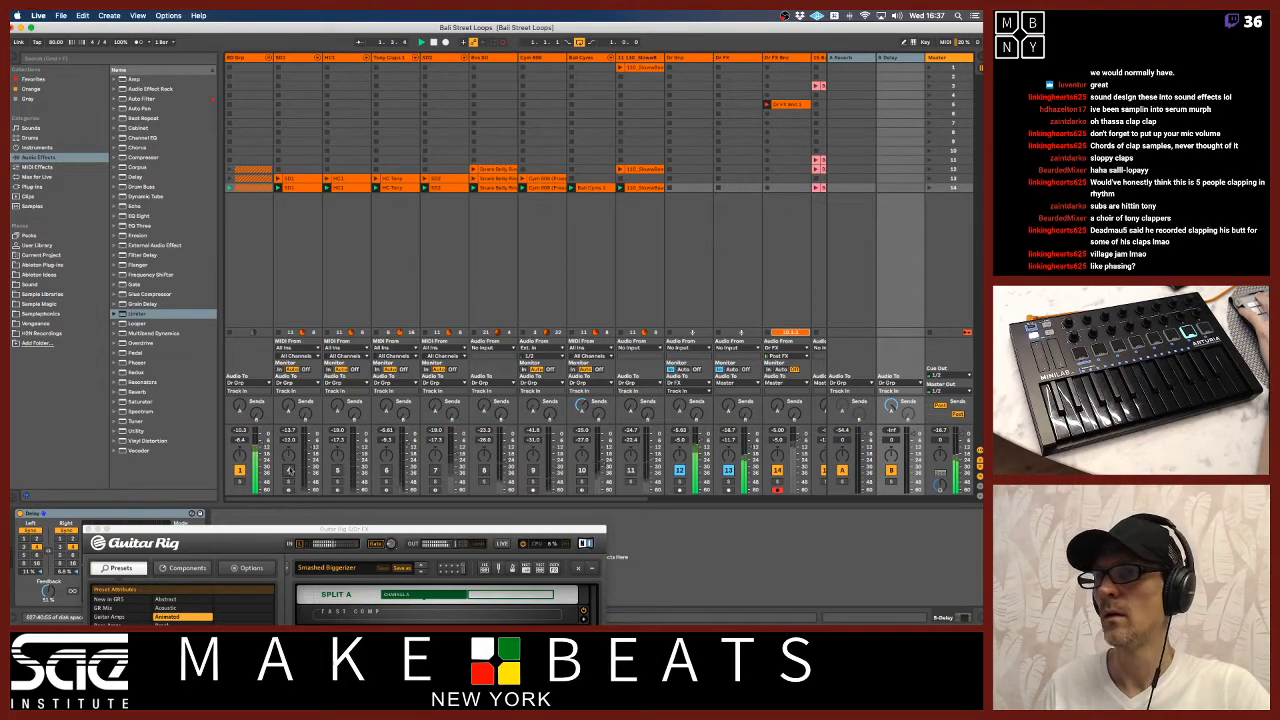
Bring the Guitar Rig window back into view and start recording a new clip in scene 6 of Dr FX Bnc
{"action": "left_click_drag", "start_coordinate": [400, 525], "coordinate": [381, 46]}
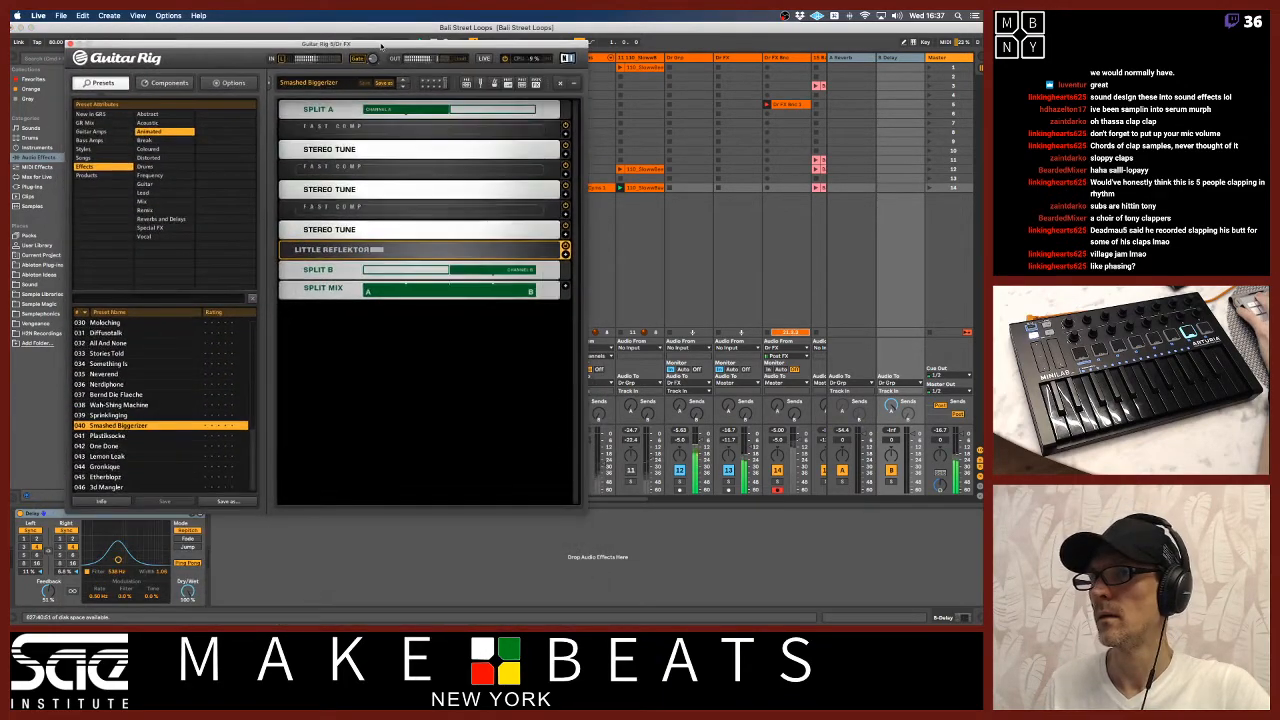
{"action": "left_click", "coordinate": [768, 114]}
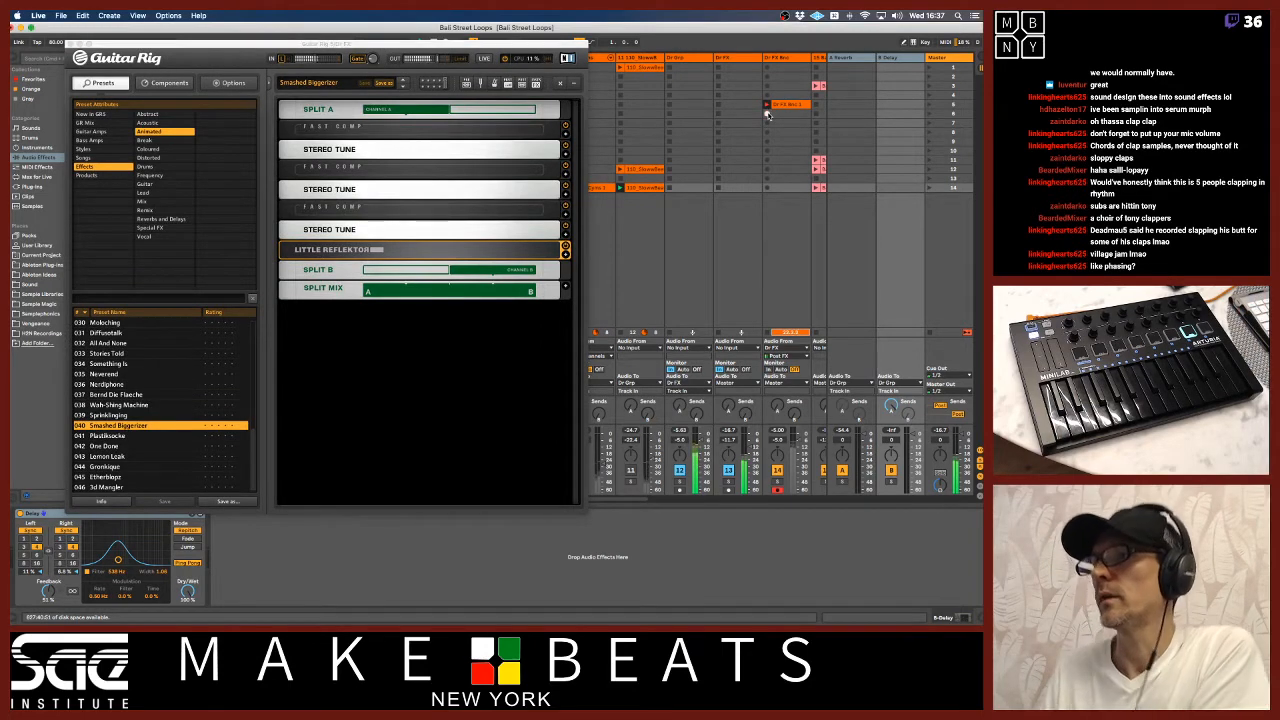
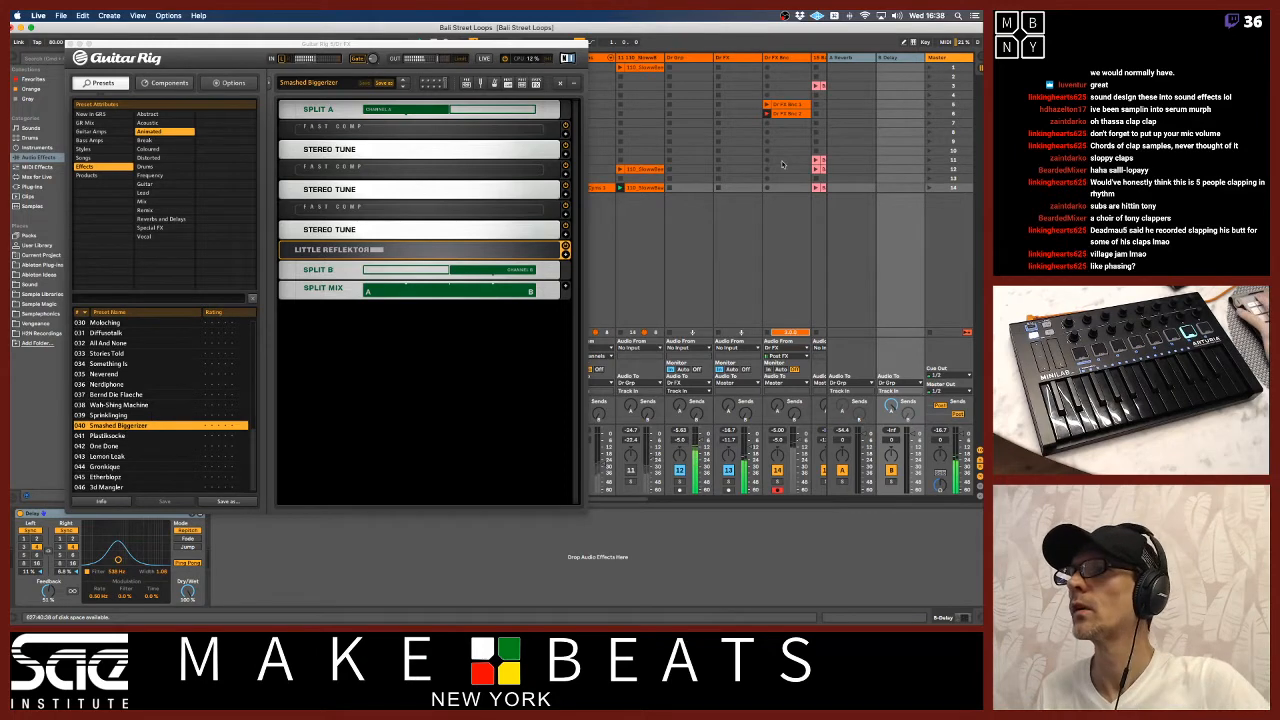
Load the Sprinklinging preset for a new scene 7 clip on Dr FX Bnc, and unmute tracks 4, 5, 6 and 7
{"action": "left_click", "coordinate": [181, 416]}
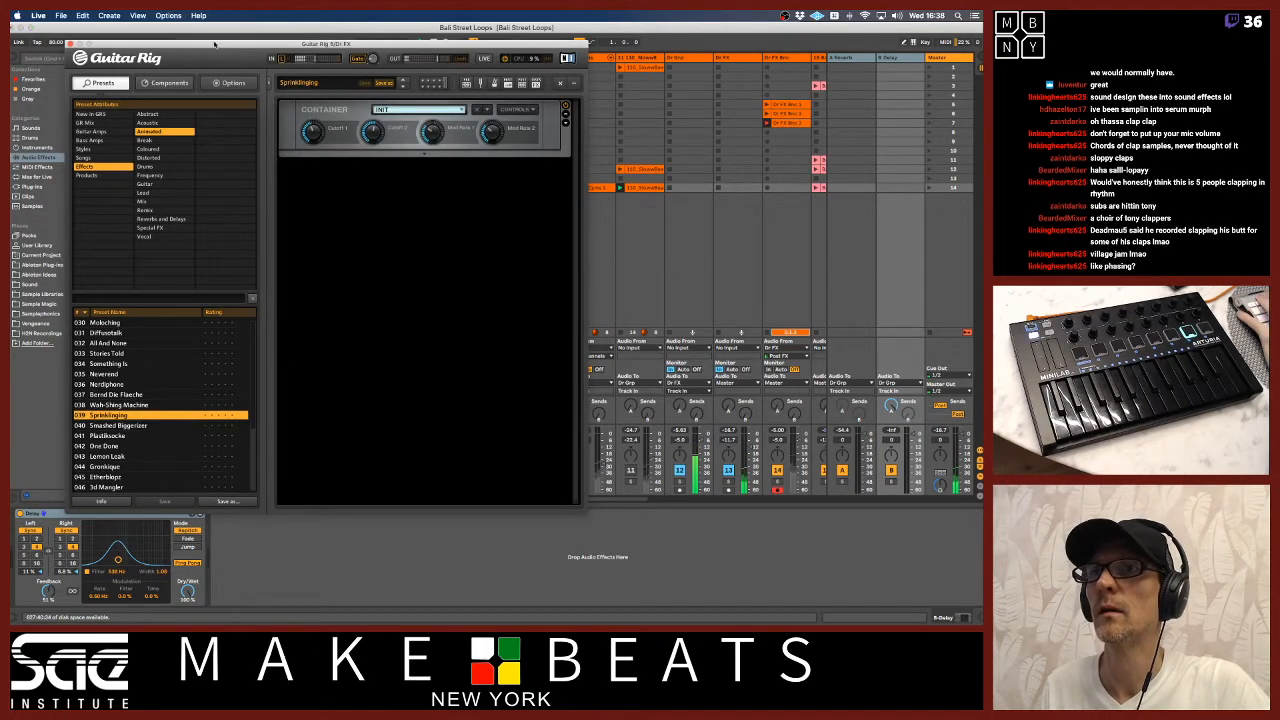
{"action": "left_click_drag", "start_coordinate": [214, 44], "coordinate": [319, 519]}
{"action": "left_click", "coordinate": [288, 470]}
{"action": "left_click", "coordinate": [338, 470]}
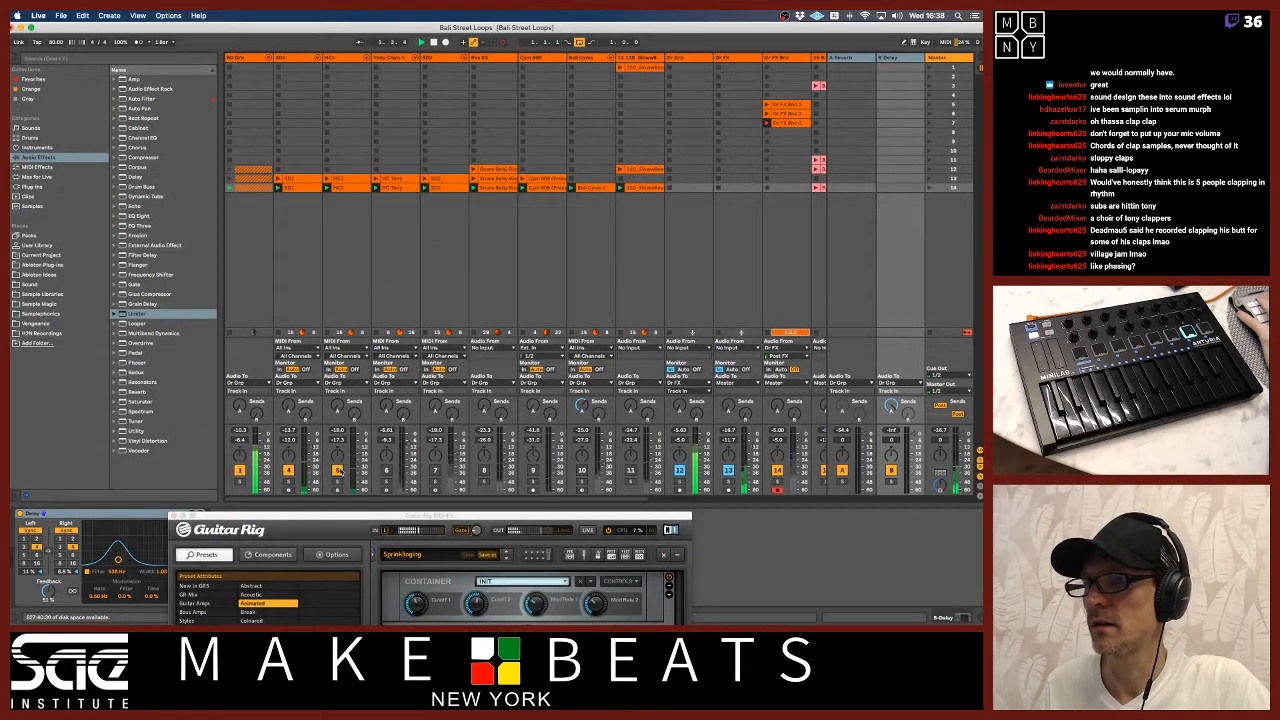
{"action": "left_click", "coordinate": [386, 470]}
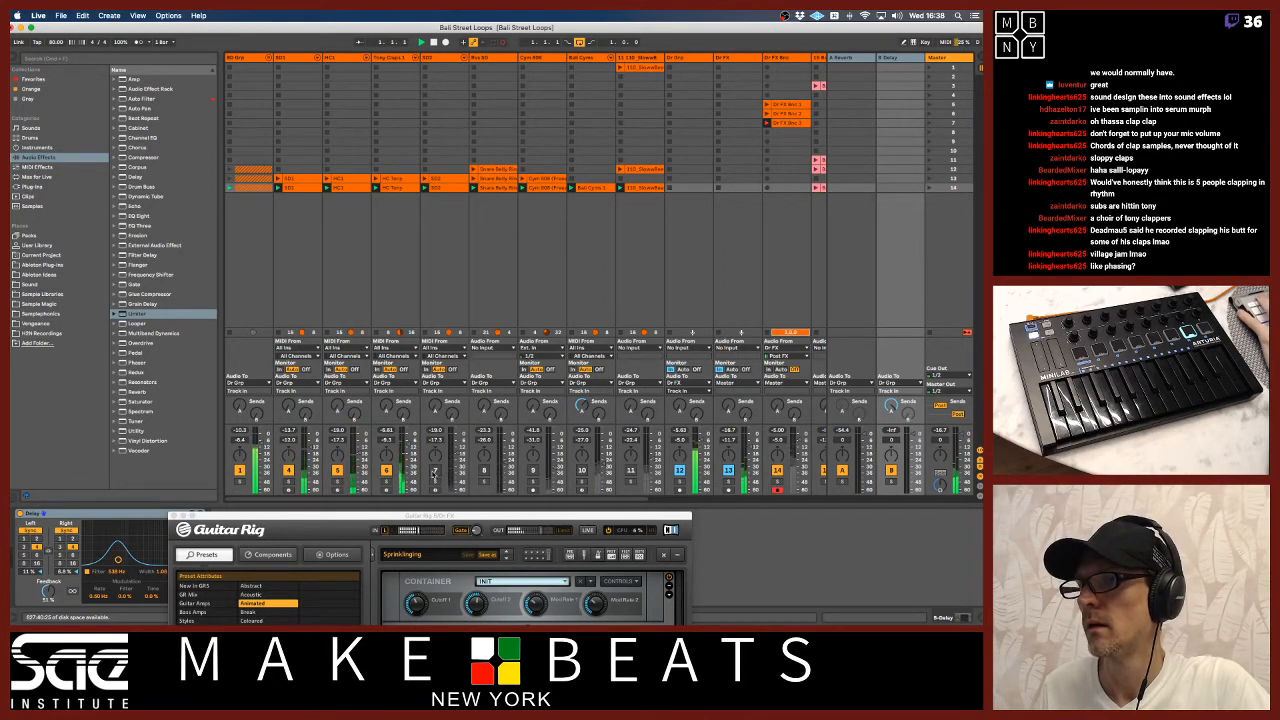
{"action": "left_click", "coordinate": [435, 470]}
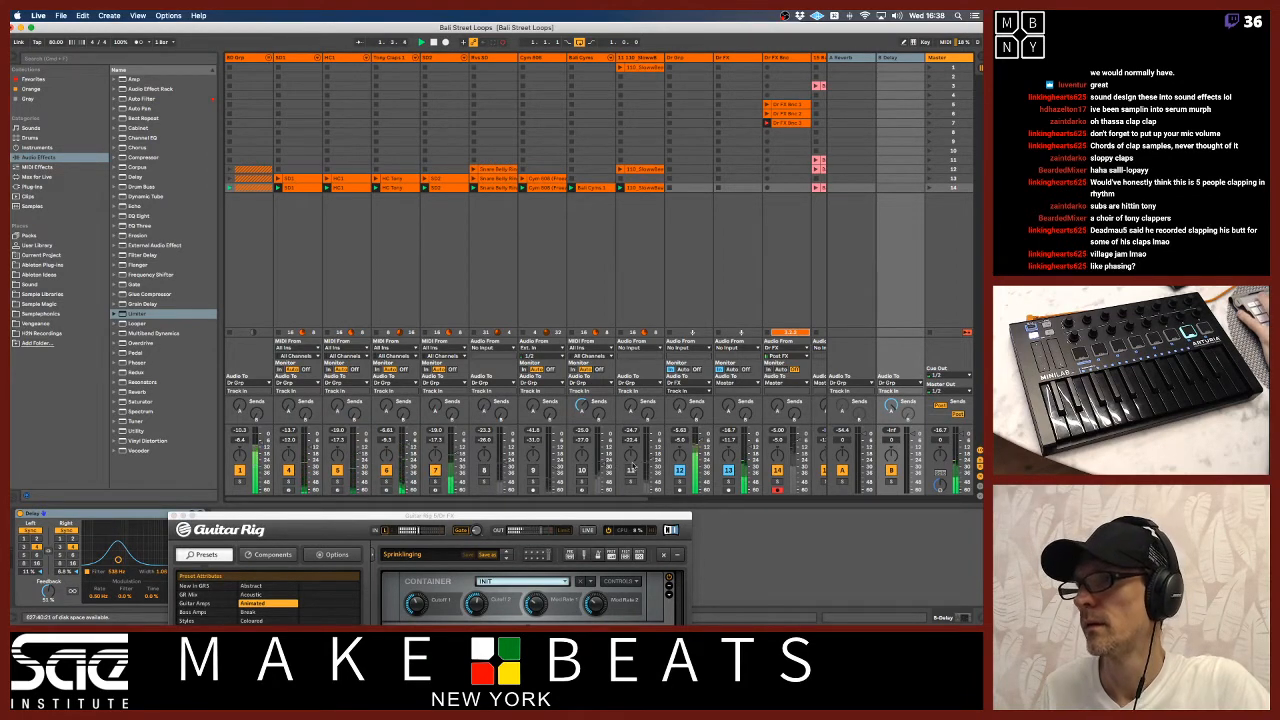
{"action": "left_click_drag", "start_coordinate": [650, 517], "coordinate": [588, 47]}
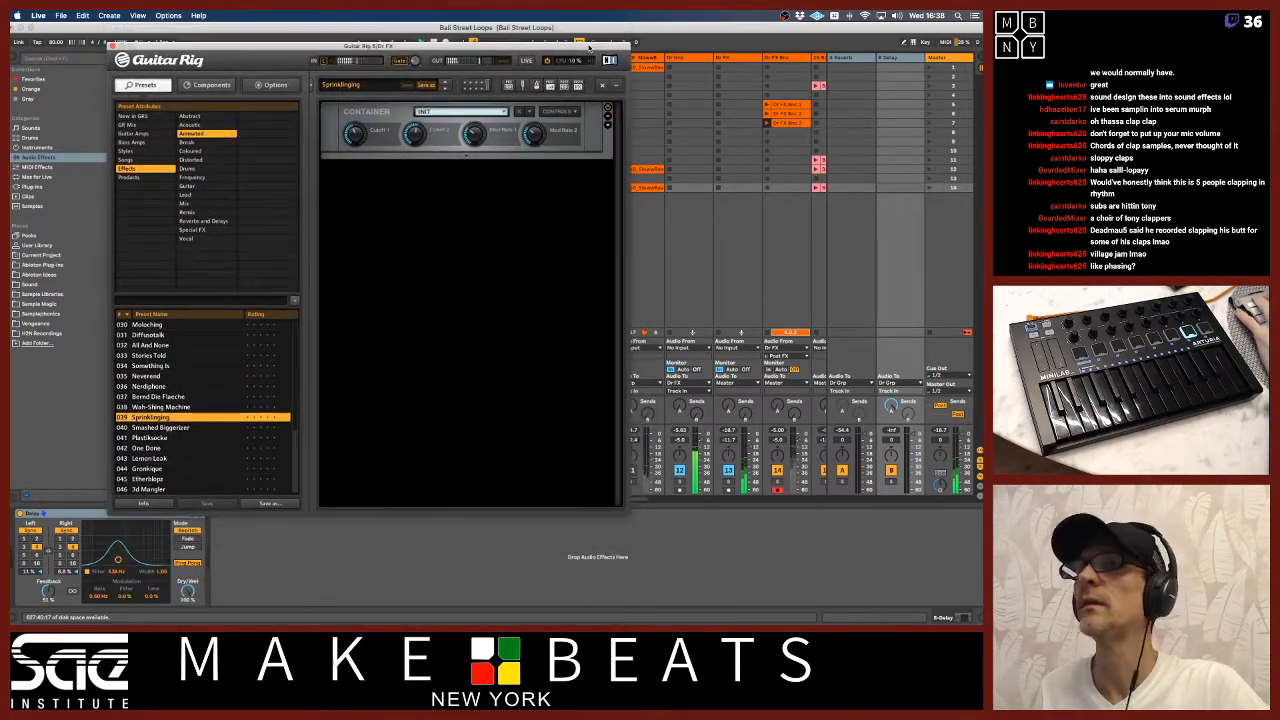
Run the drums through the Wah-Shing Machine, Bernd Die Flaeche, Nerdiphone, Neverend and Something Is presets in turn while recording
{"action": "left_click", "coordinate": [160, 407]}
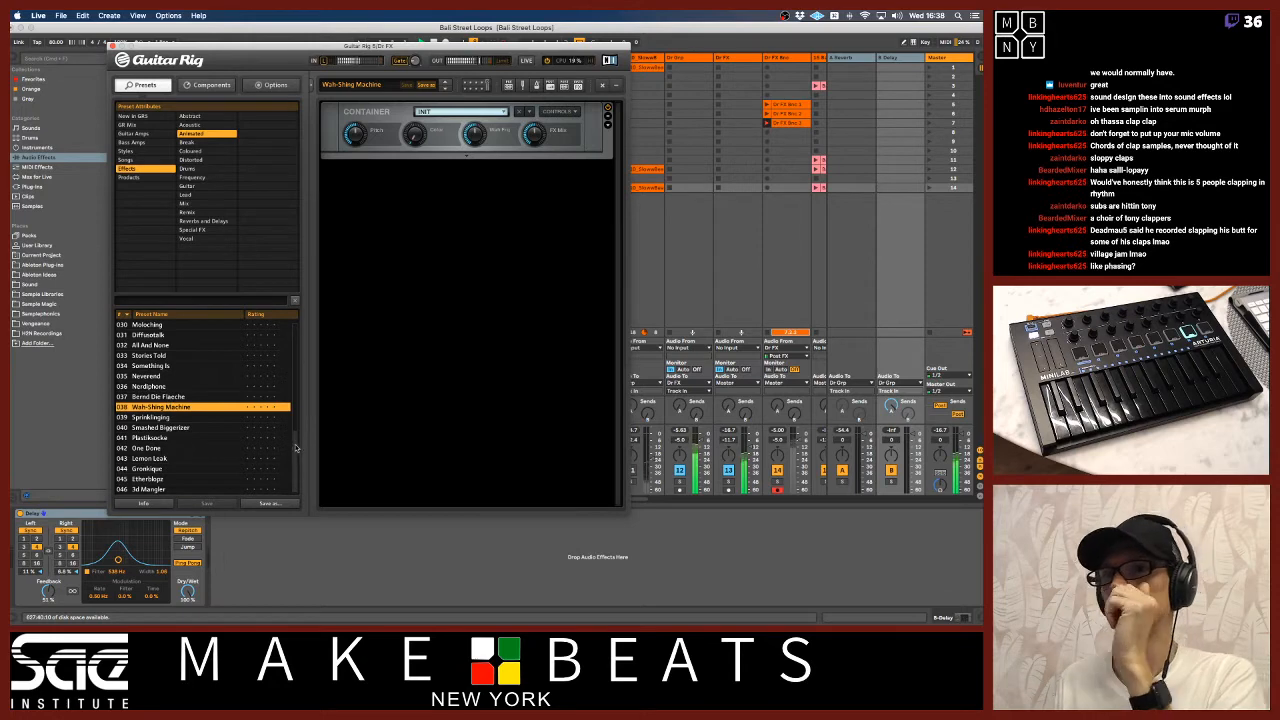
{"action": "scroll", "coordinate": [296, 447], "scroll_direction": "up", "scroll_amount": 2}
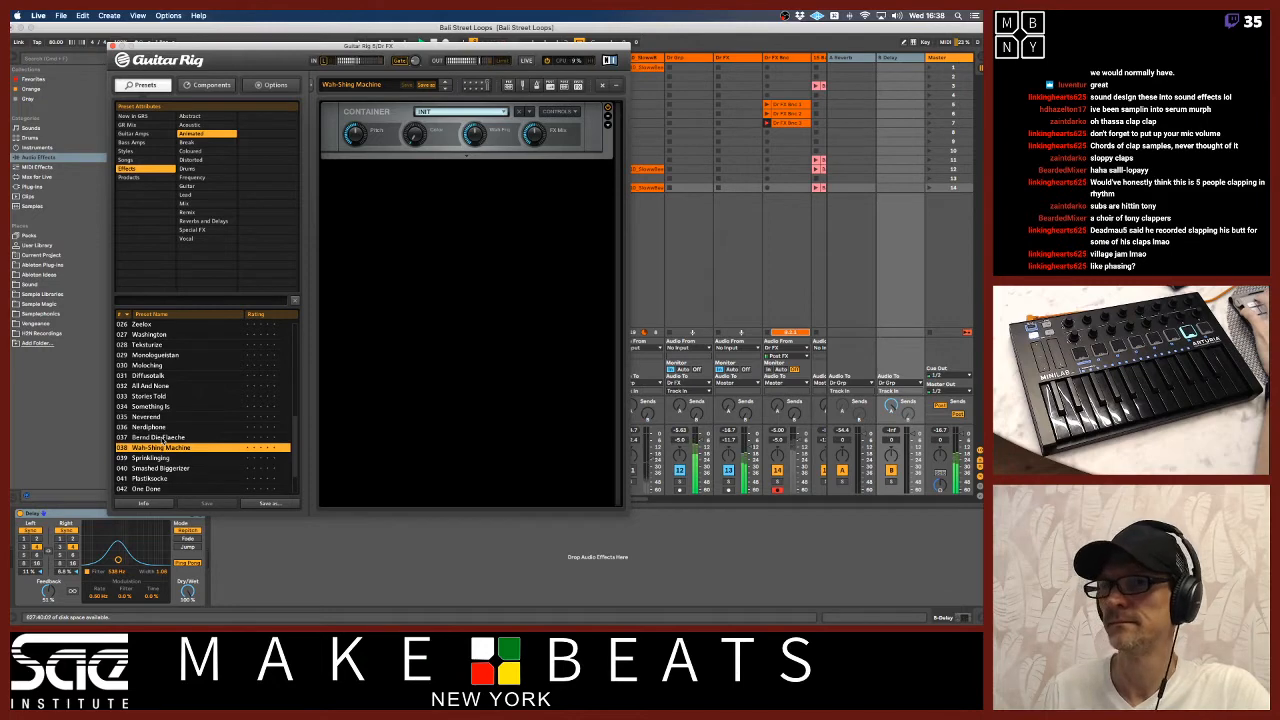
{"action": "left_click", "coordinate": [160, 438]}
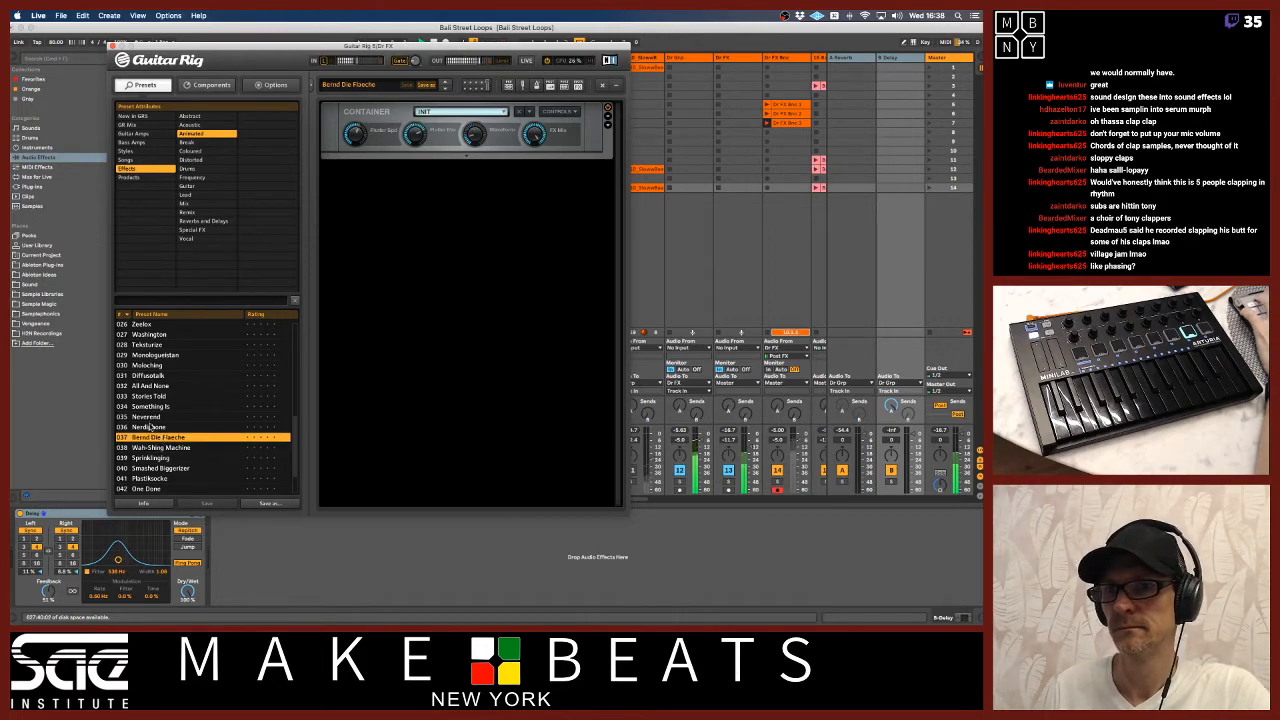
{"action": "left_click", "coordinate": [149, 427]}
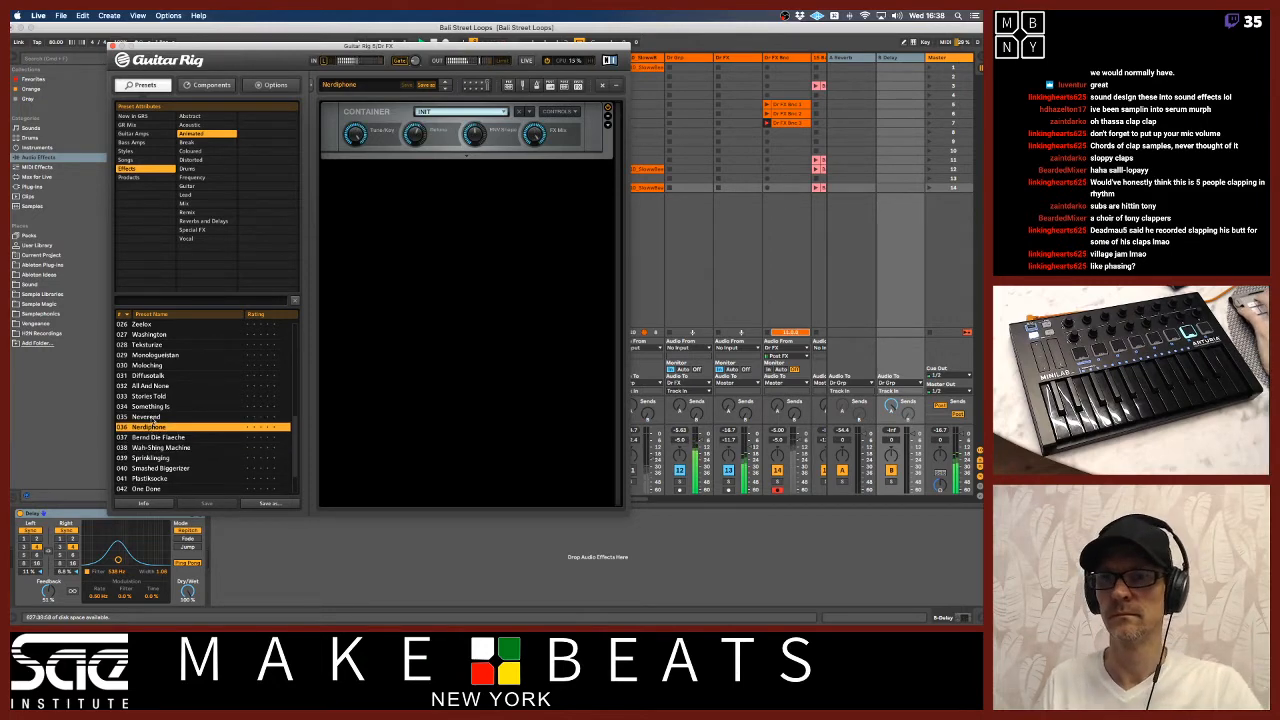
{"action": "left_click", "coordinate": [148, 418]}
{"action": "left_click", "coordinate": [149, 407]}
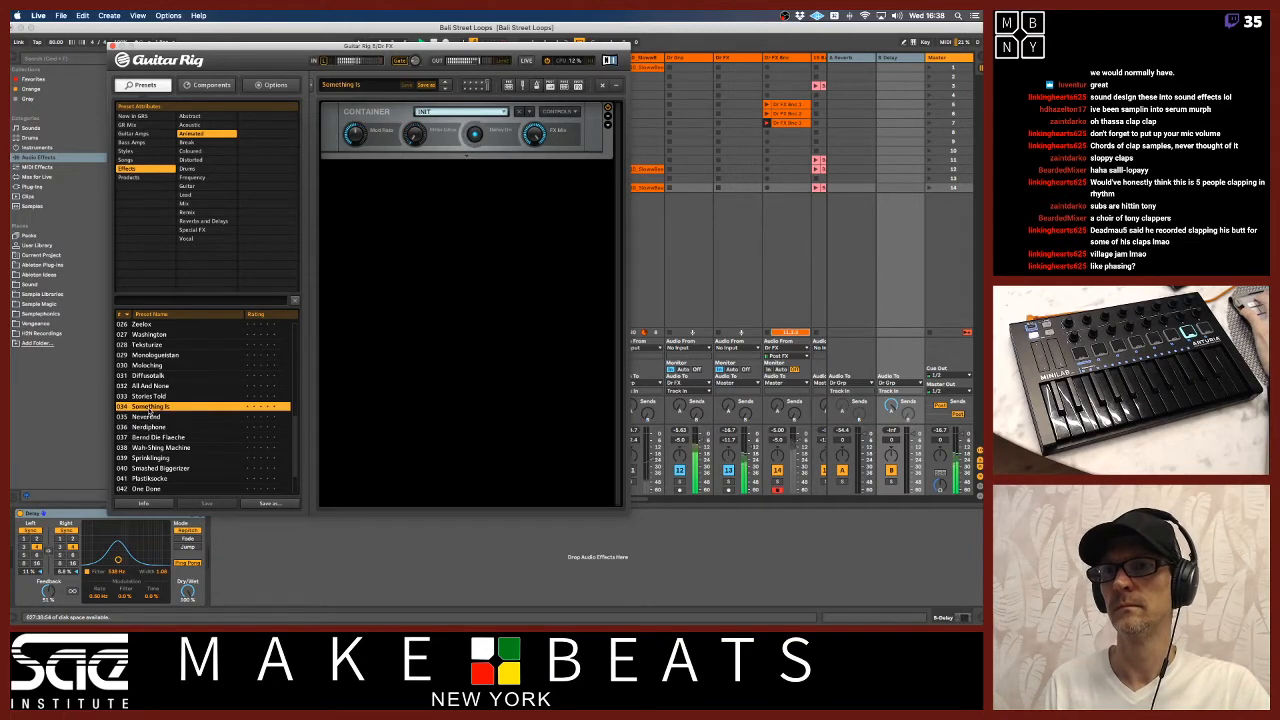
Switch the effects through the All And None, Robotwist and Neverend presets while the clip records
{"action": "scroll", "coordinate": [293, 396], "scroll_direction": "up", "scroll_amount": 4}
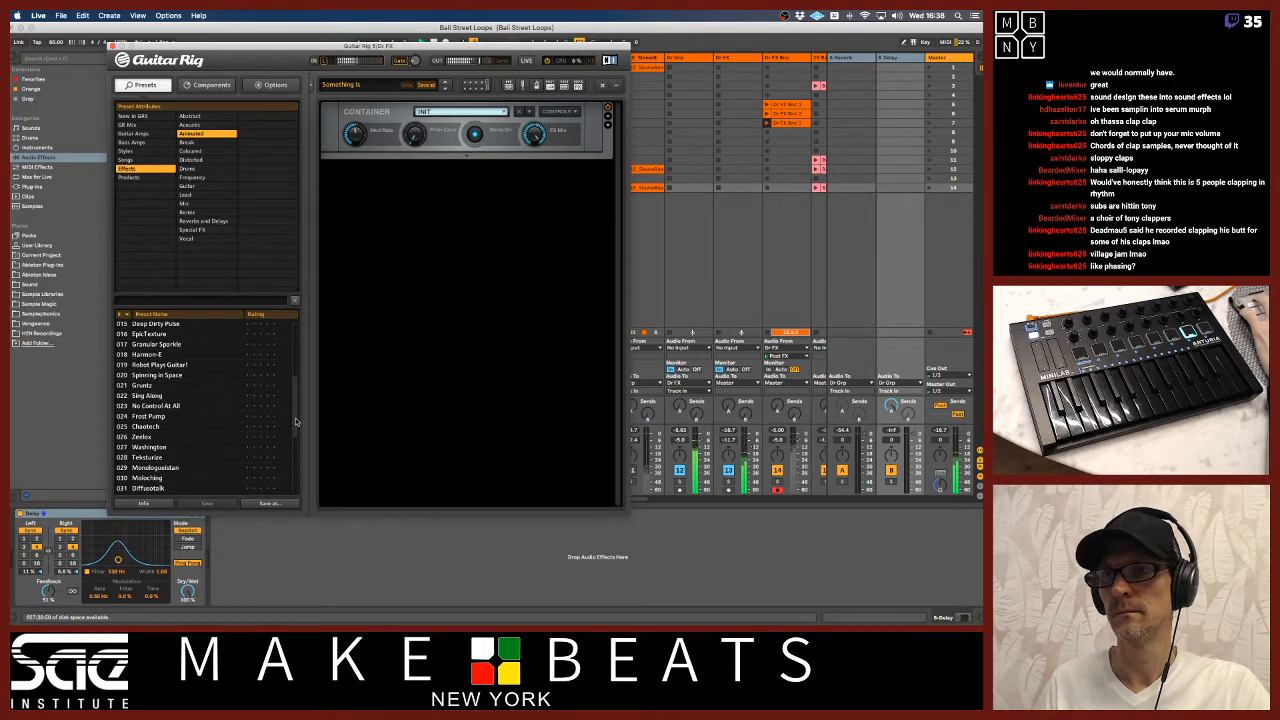
{"action": "scroll", "coordinate": [295, 417], "scroll_direction": "down", "scroll_amount": 2}
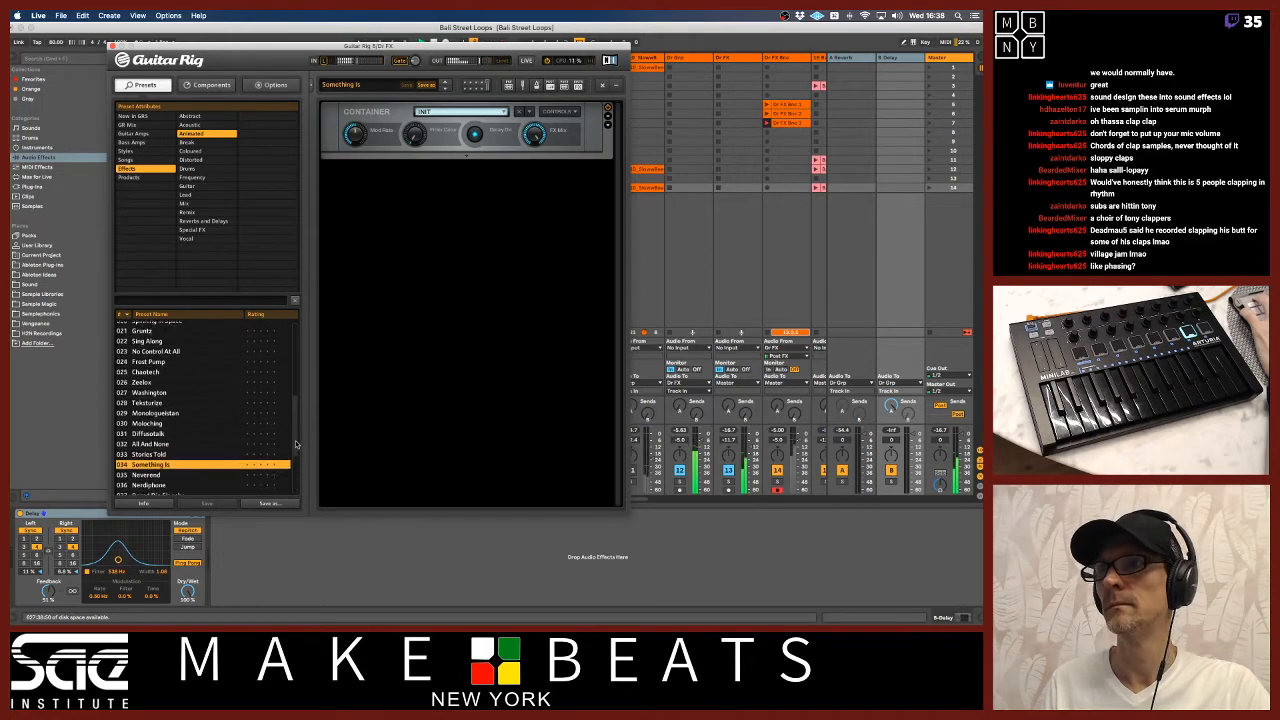
{"action": "left_click", "coordinate": [152, 437]}
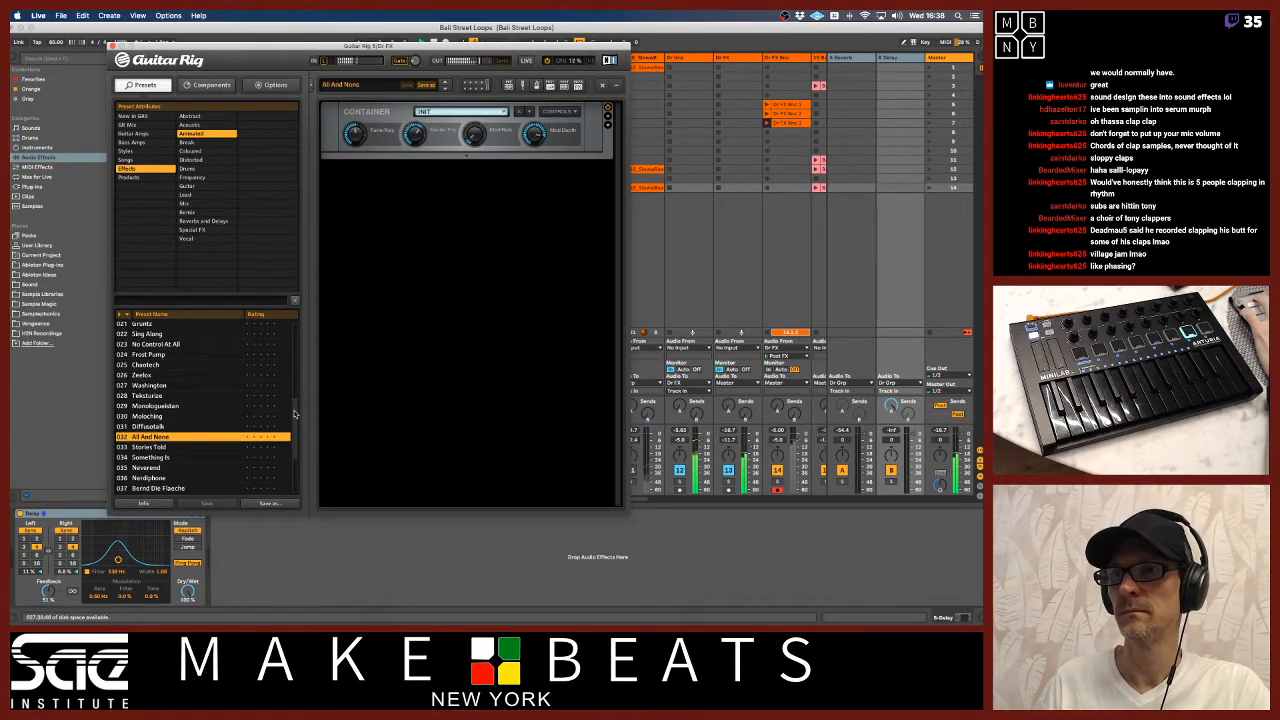
{"action": "scroll", "coordinate": [290, 410], "scroll_direction": "up", "scroll_amount": 7}
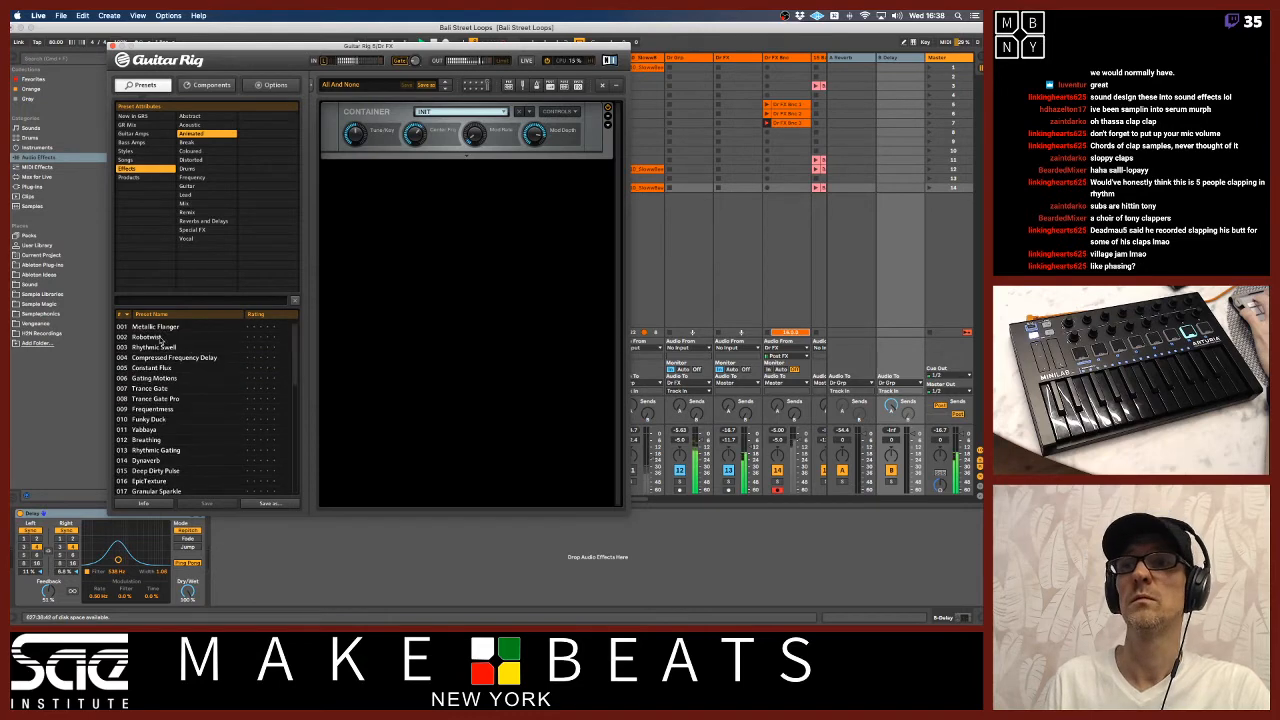
{"action": "left_click", "coordinate": [150, 337]}
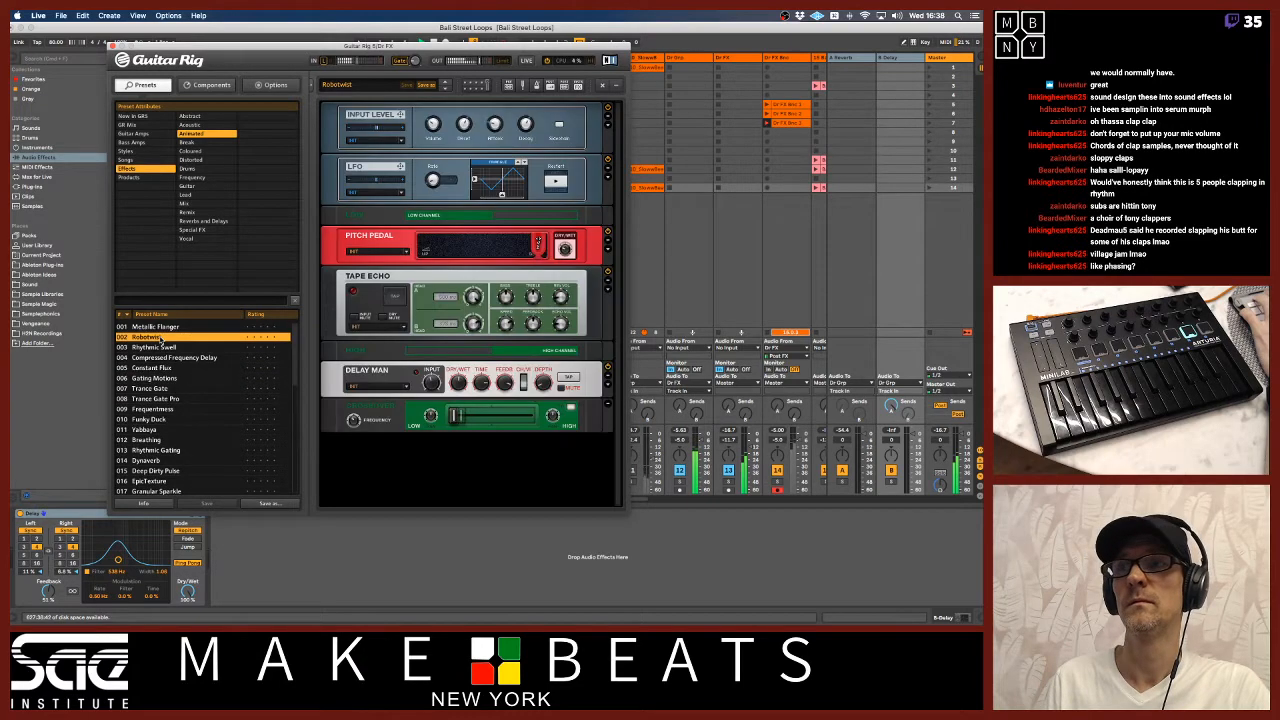
{"action": "scroll", "coordinate": [153, 419], "scroll_direction": "down", "scroll_amount": 9}
{"action": "left_click", "coordinate": [151, 411]}
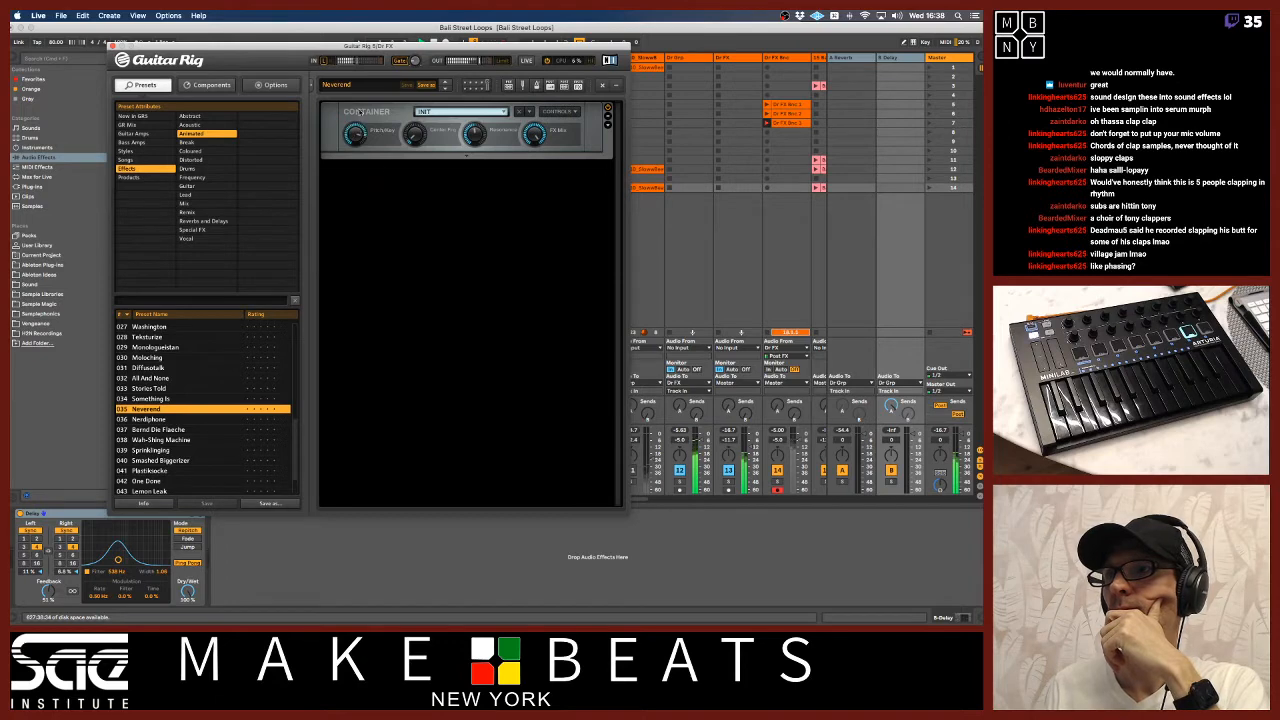
Go back to the All And None preset, followed by Monologueistan and Frost Pump, during the recording
{"action": "left_click", "coordinate": [190, 379]}
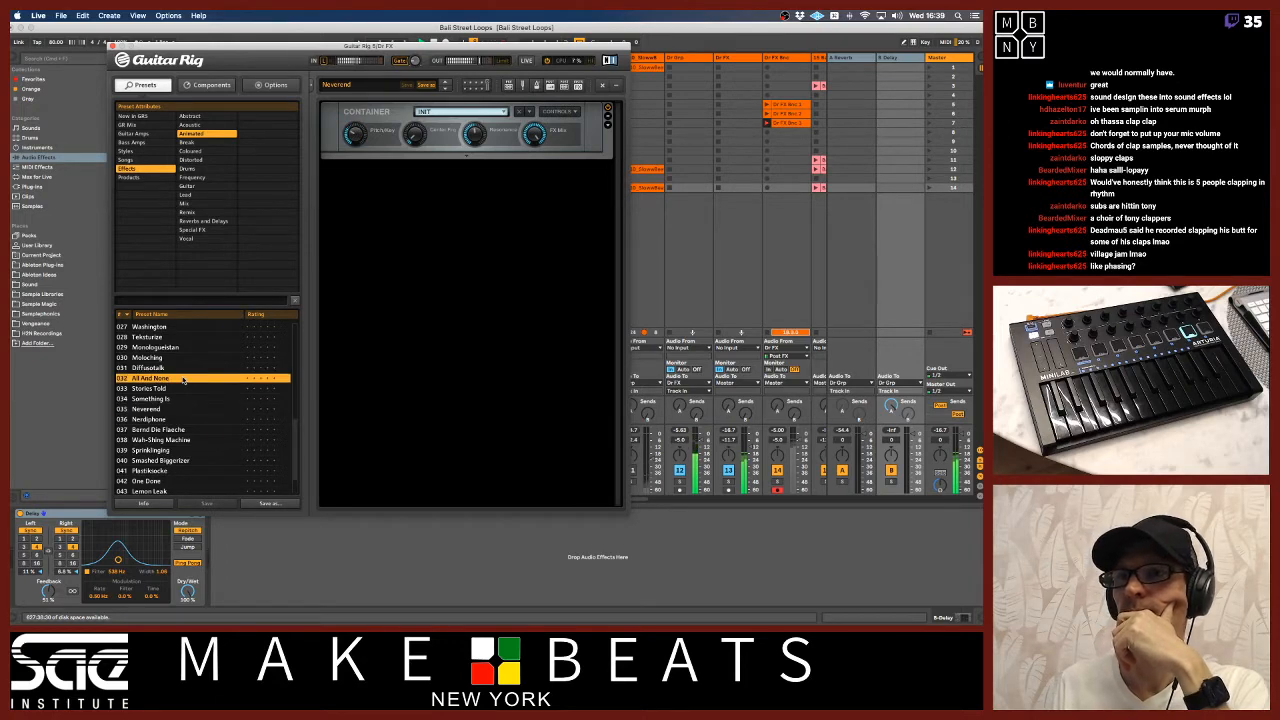
{"action": "left_click", "coordinate": [190, 349]}
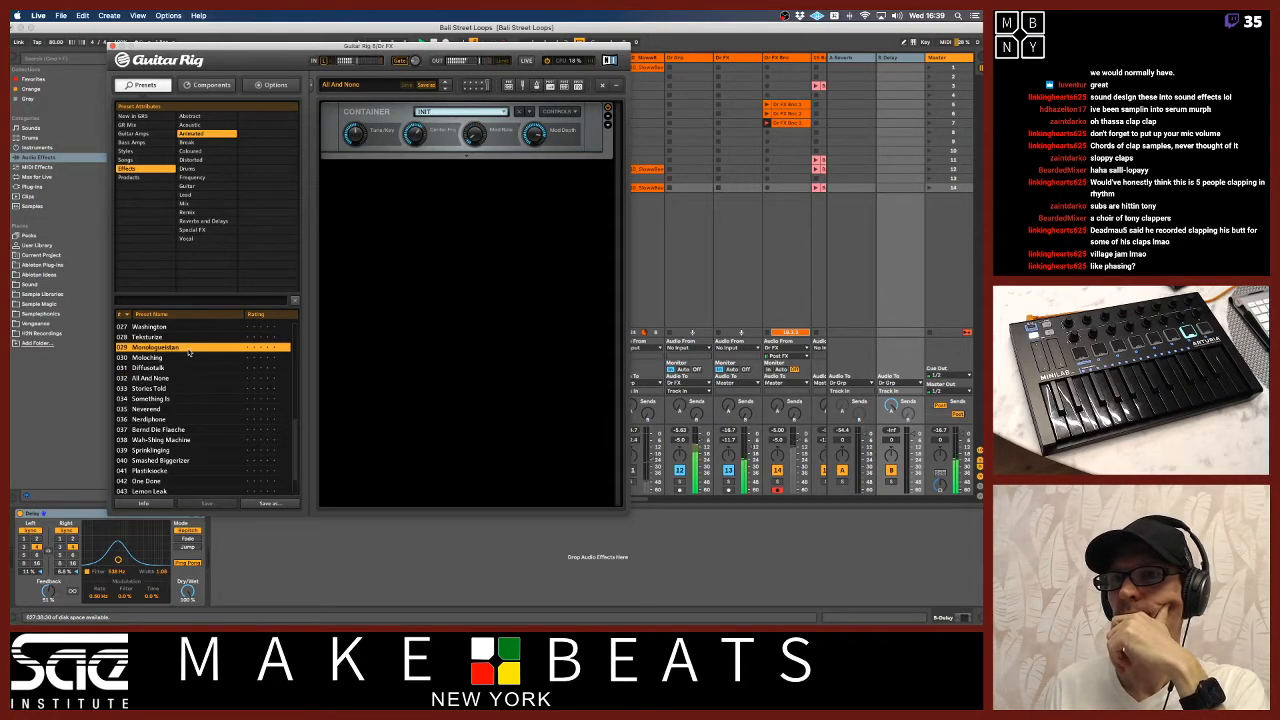
{"action": "scroll", "coordinate": [296, 441], "scroll_direction": "up", "scroll_amount": 4}
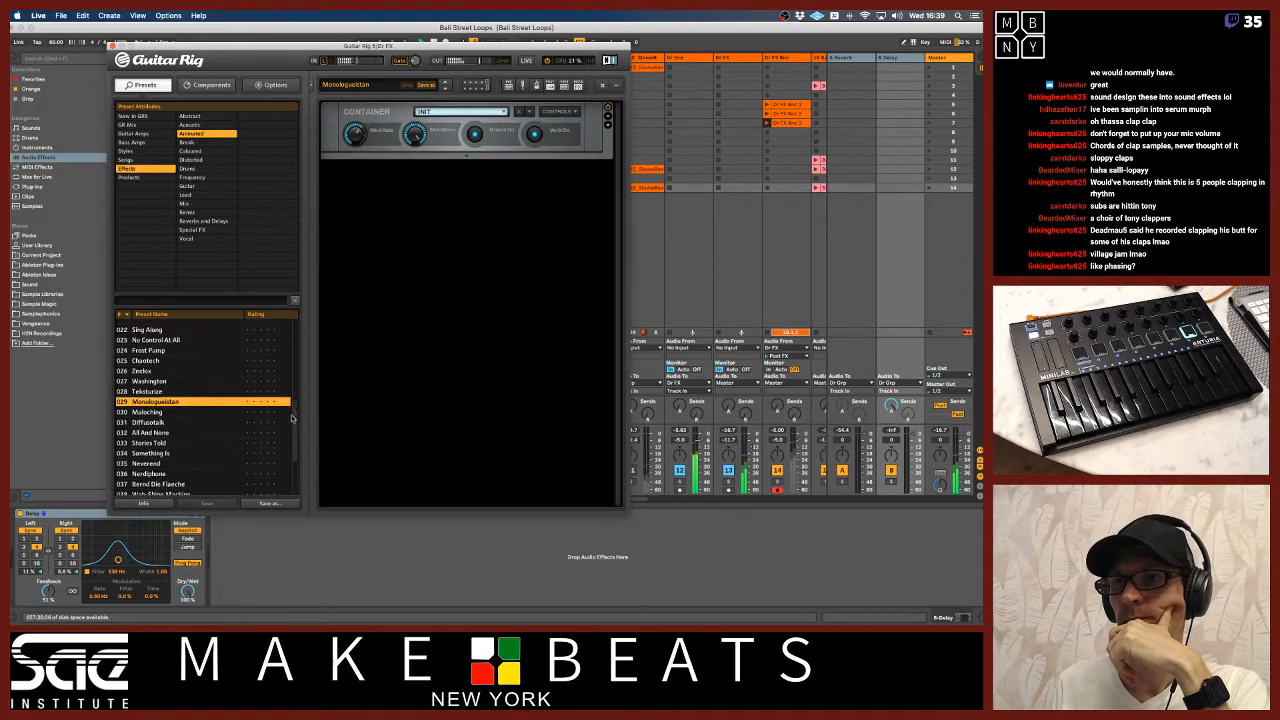
{"action": "left_click", "coordinate": [160, 378]}
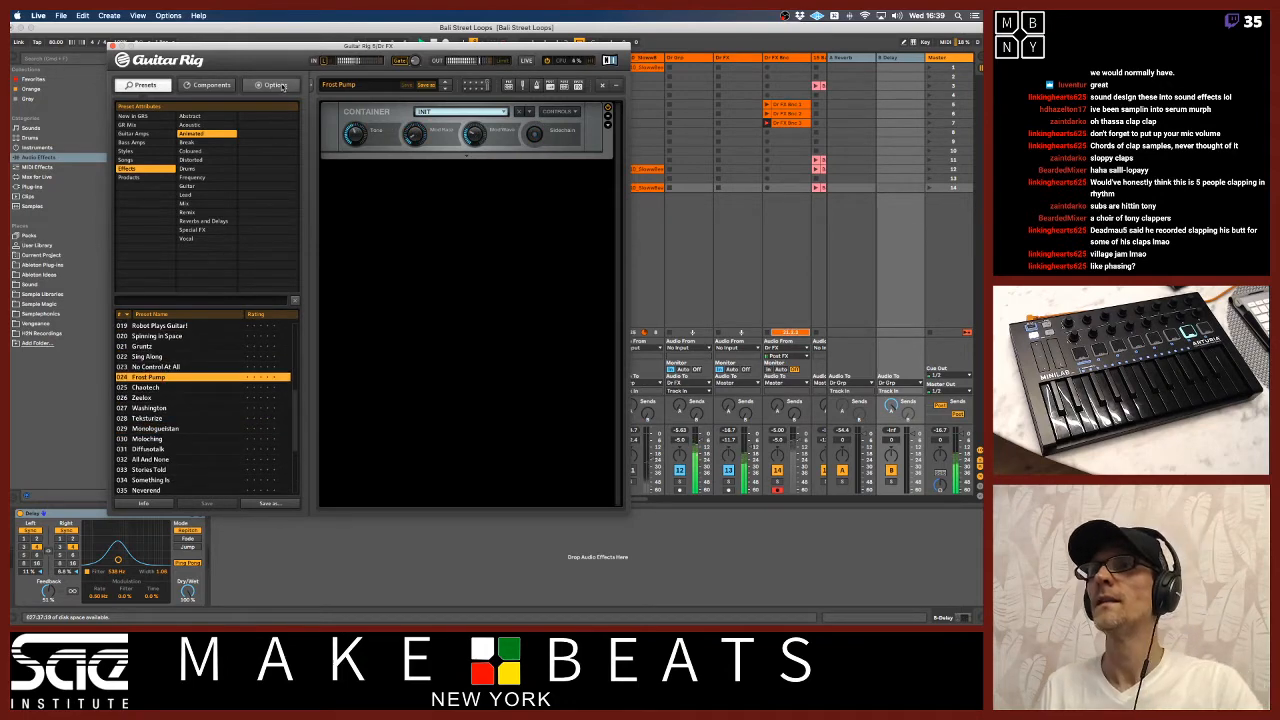
Mute tracks 1, 7 and 6, and start recording a new clip in scene 8 of Dr FX Bnc
{"action": "left_click_drag", "start_coordinate": [280, 46], "coordinate": [297, 597]}
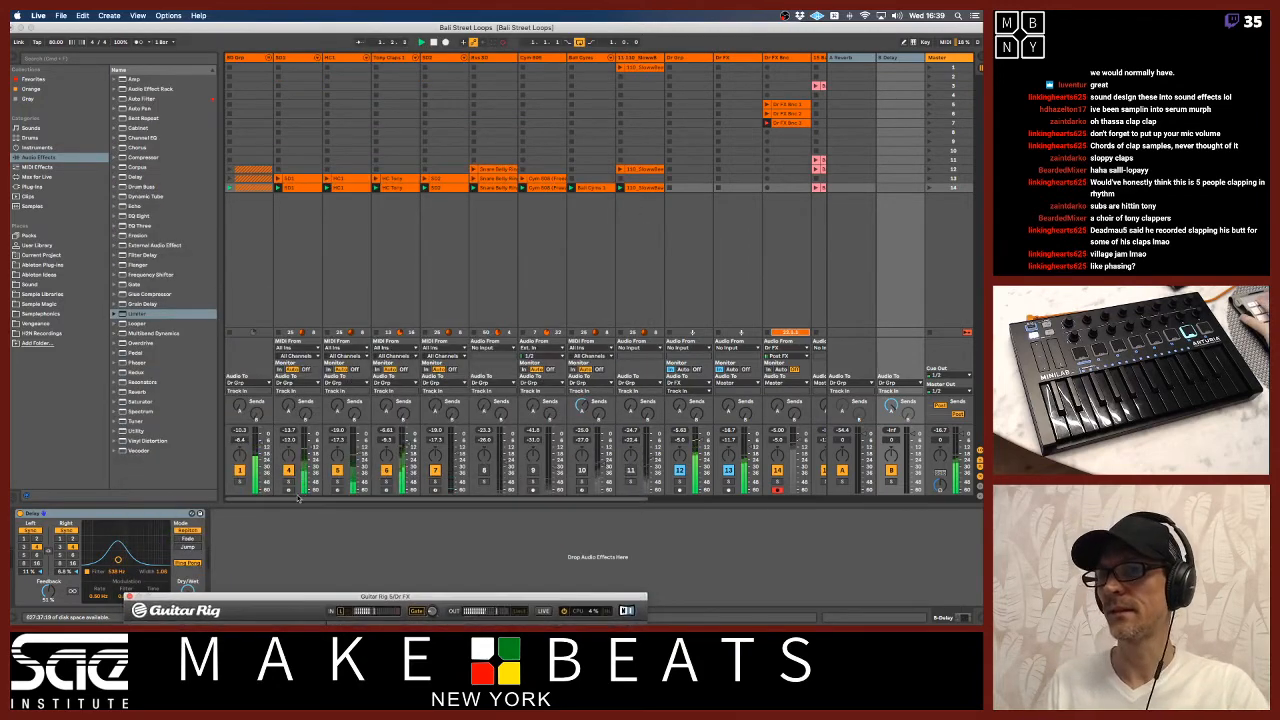
{"action": "left_click", "coordinate": [240, 470]}
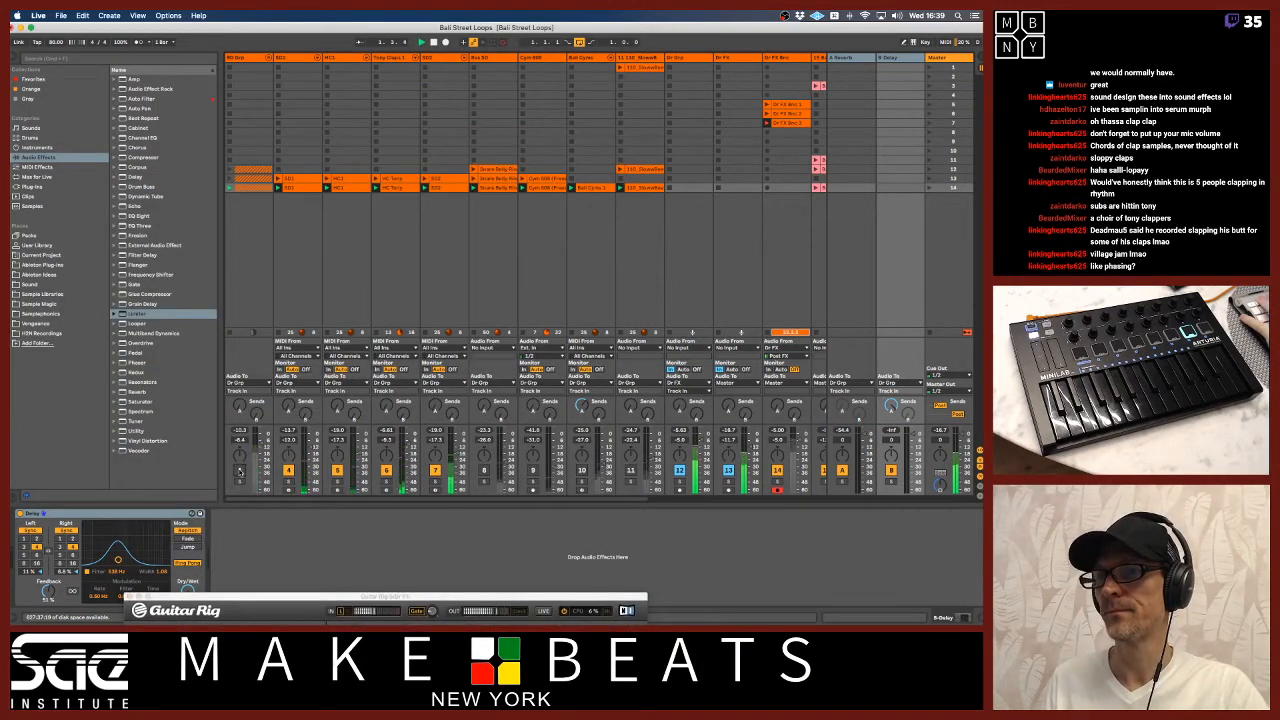
{"action": "left_click", "coordinate": [434, 472]}
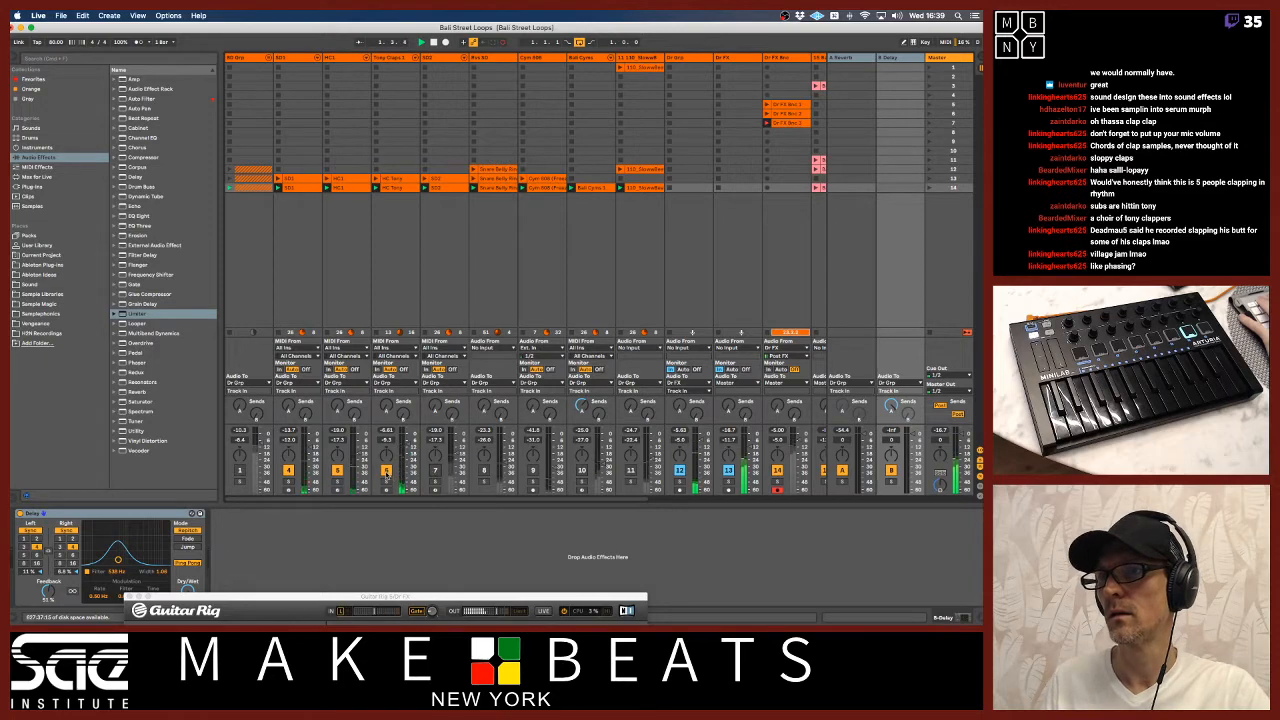
{"action": "left_click", "coordinate": [387, 471]}
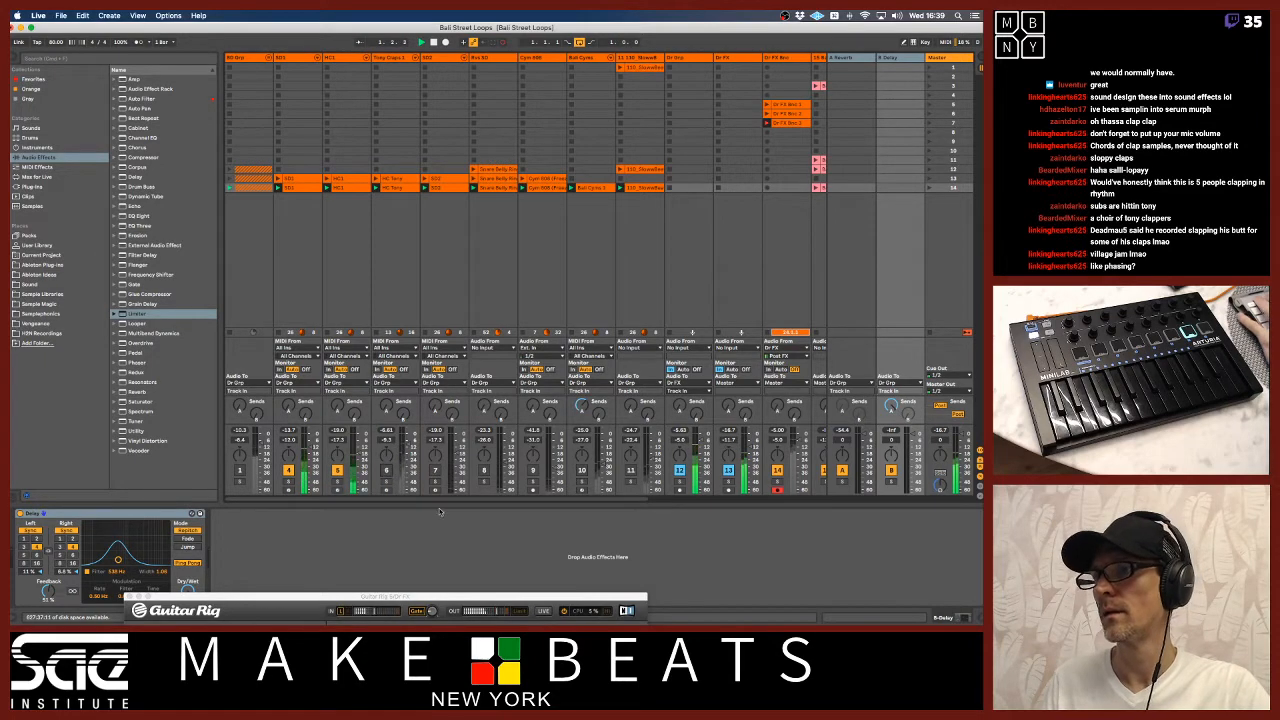
{"action": "left_click_drag", "start_coordinate": [447, 597], "coordinate": [408, 216]}
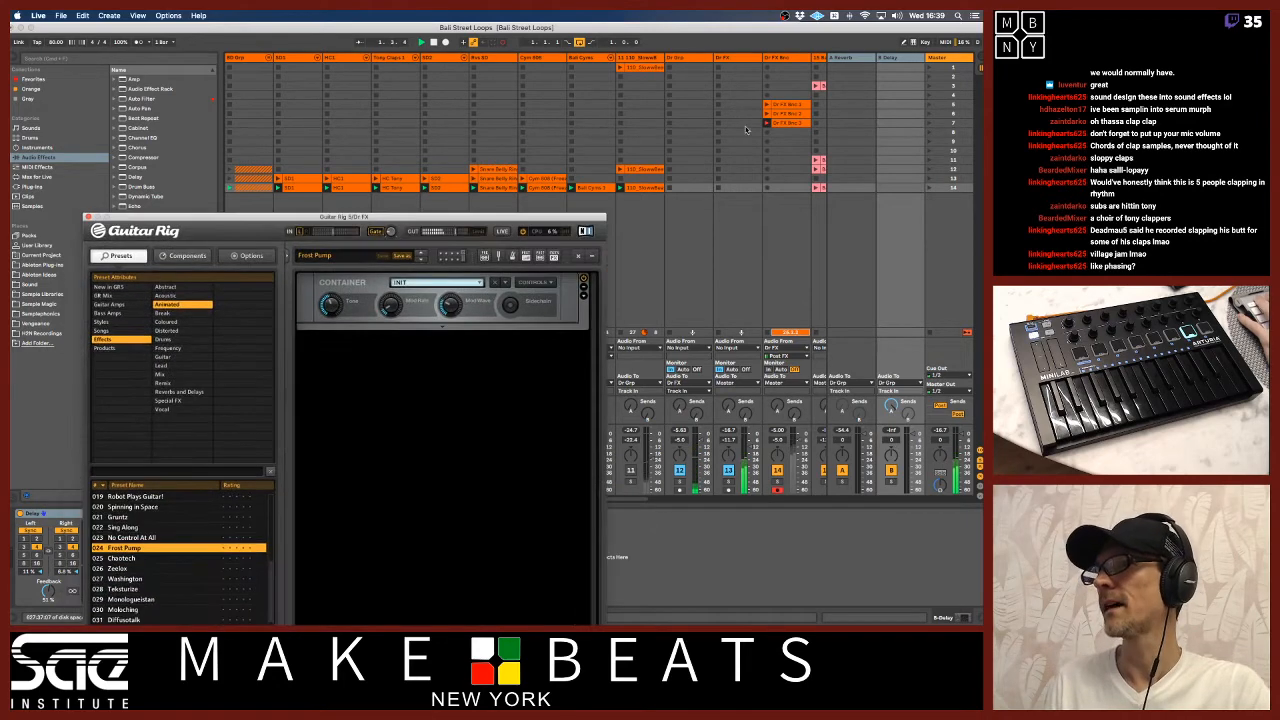
{"action": "left_click", "coordinate": [768, 134]}
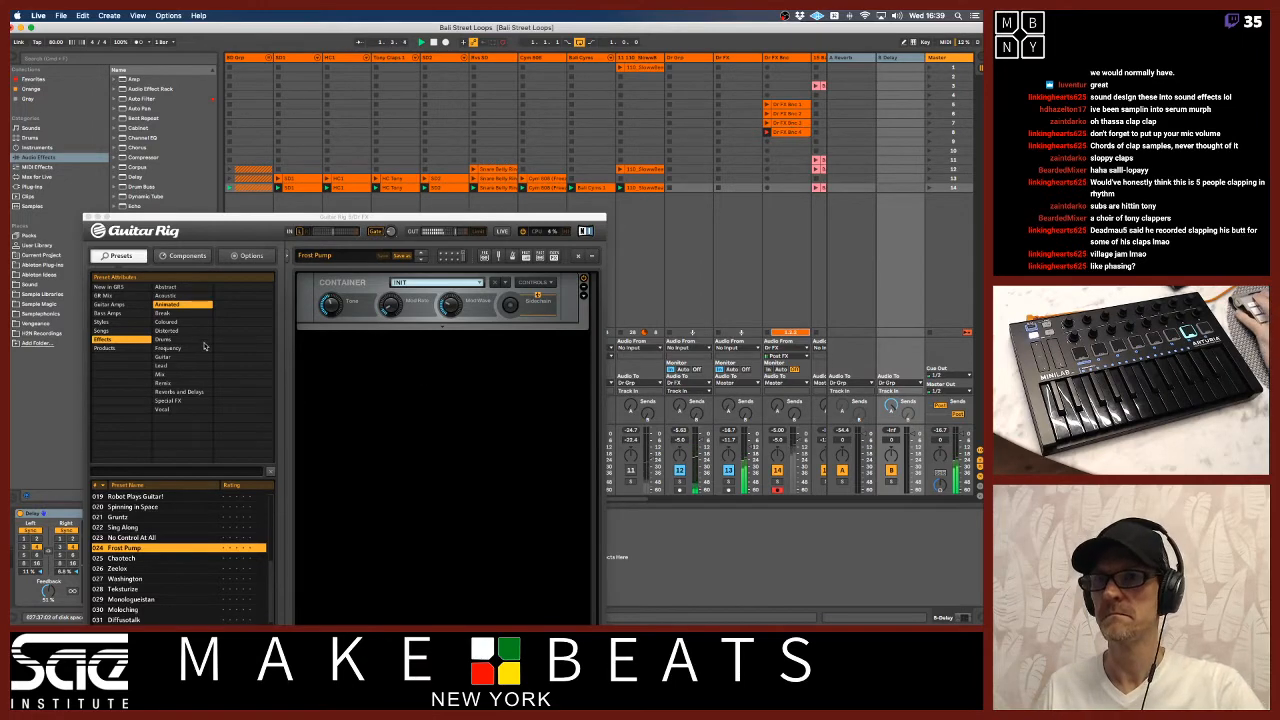
Browse the Guitar Rig effects categories and load the Stoned Amp Drum preset from Drums
{"action": "left_click", "coordinate": [175, 288]}
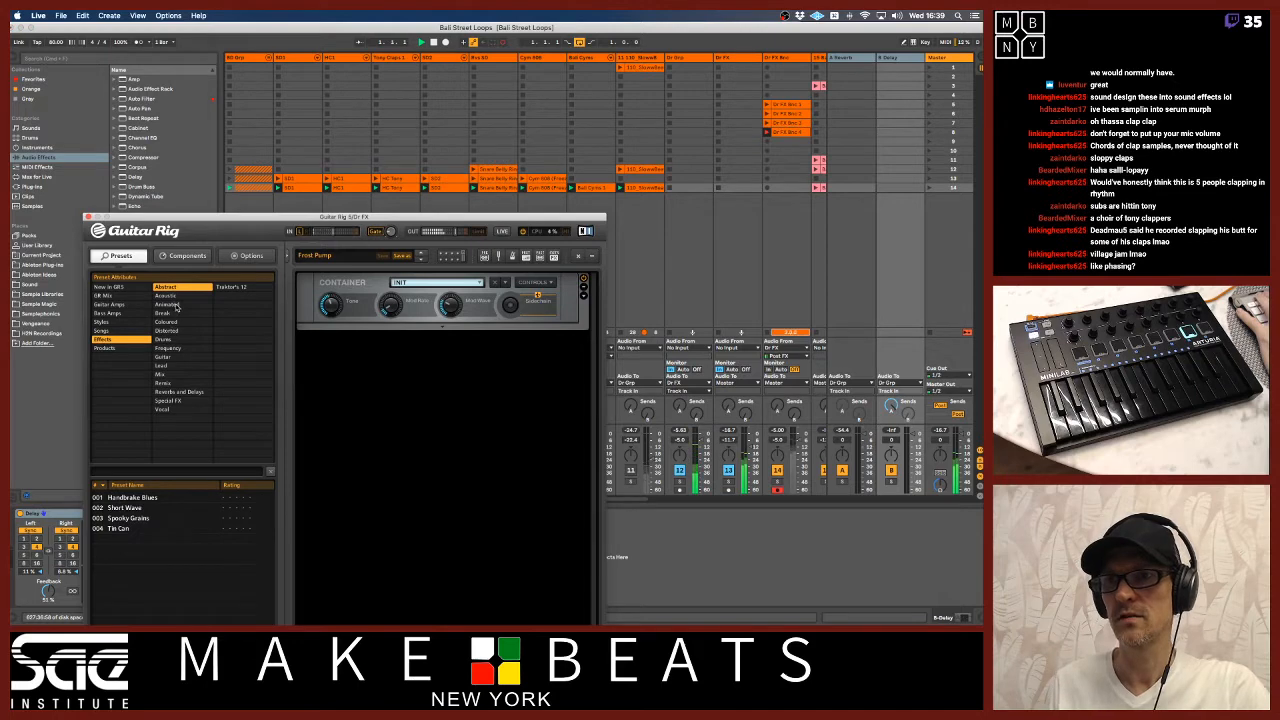
{"action": "left_click", "coordinate": [175, 304]}
{"action": "left_click", "coordinate": [172, 296]}
{"action": "left_click", "coordinate": [170, 330]}
{"action": "left_click", "coordinate": [170, 340]}
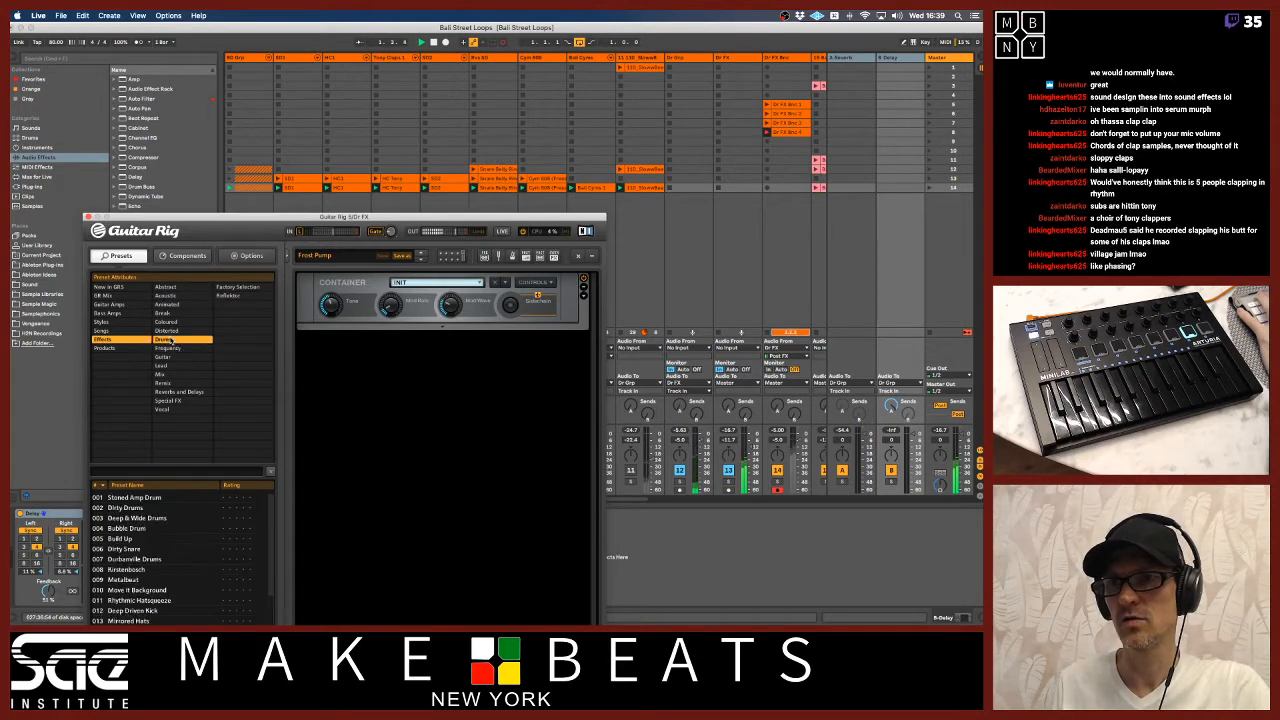
{"action": "left_click", "coordinate": [140, 497]}
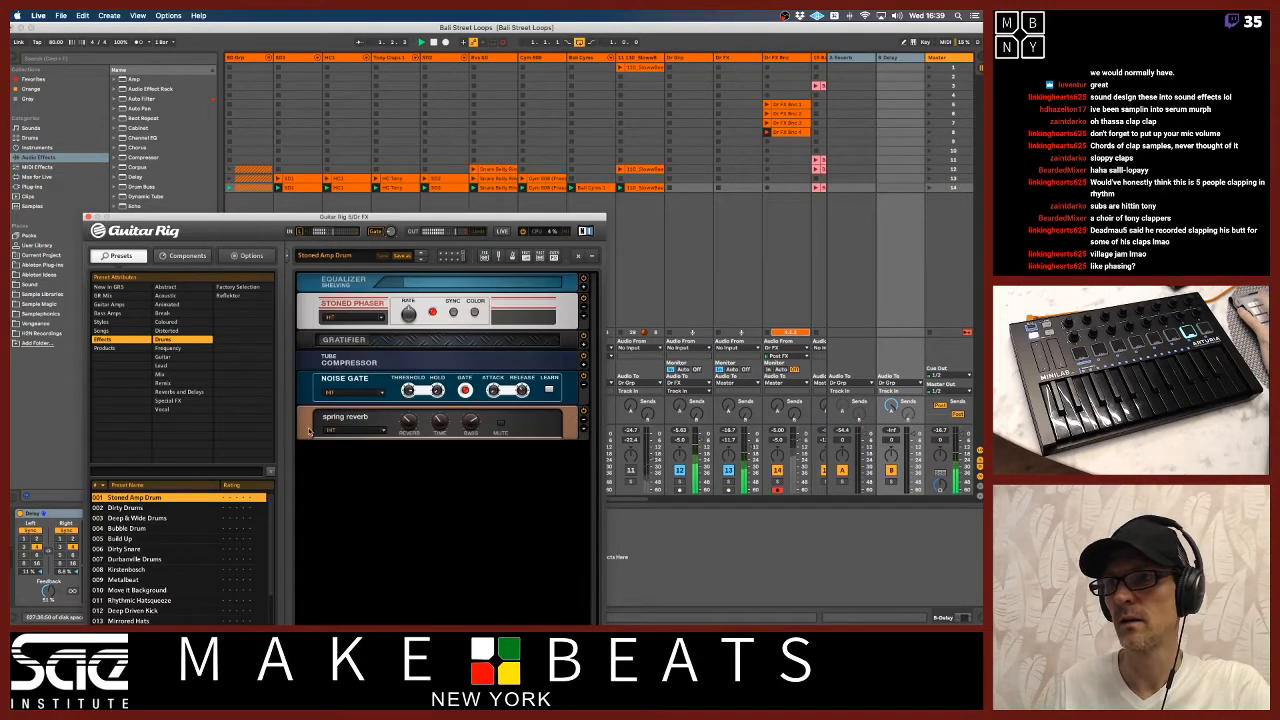
Start recording a new clip in scene 9 of Dr FX Bnc and unmute tracks 1, 6 and 7
{"action": "left_click_drag", "start_coordinate": [433, 217], "coordinate": [464, 523]}
{"action": "left_click", "coordinate": [767, 141]}
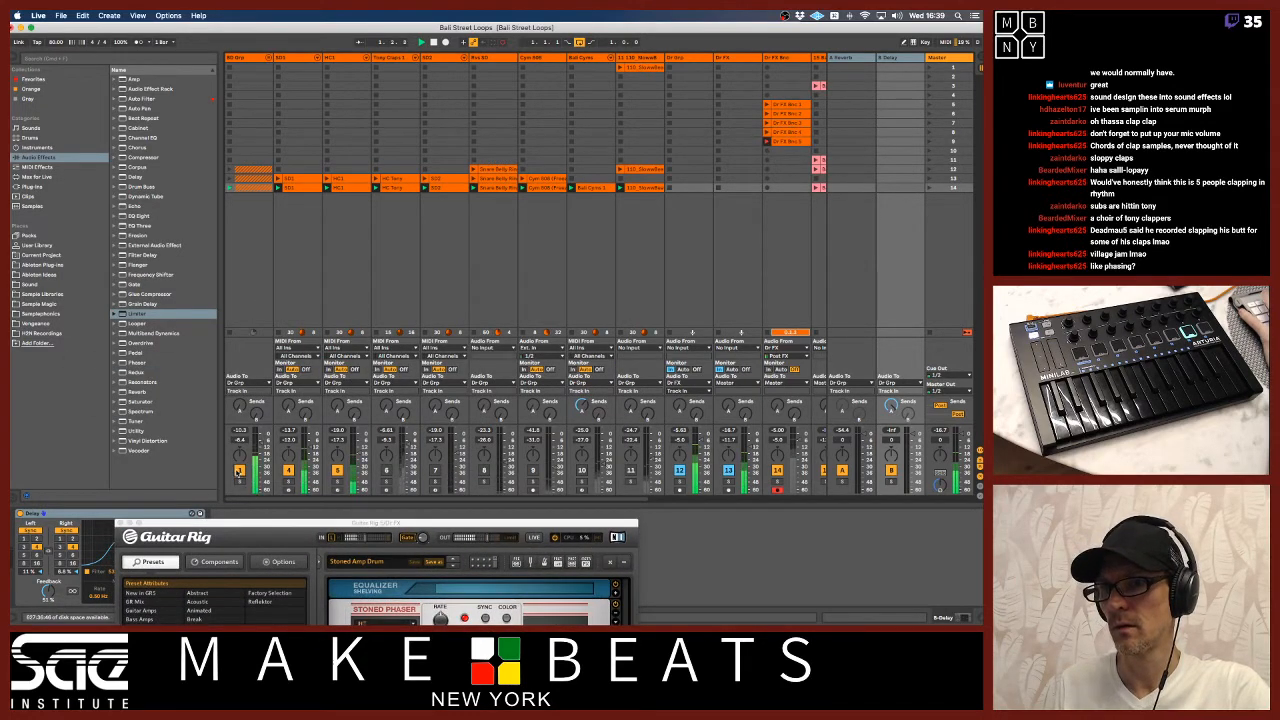
{"action": "left_click", "coordinate": [386, 470]}
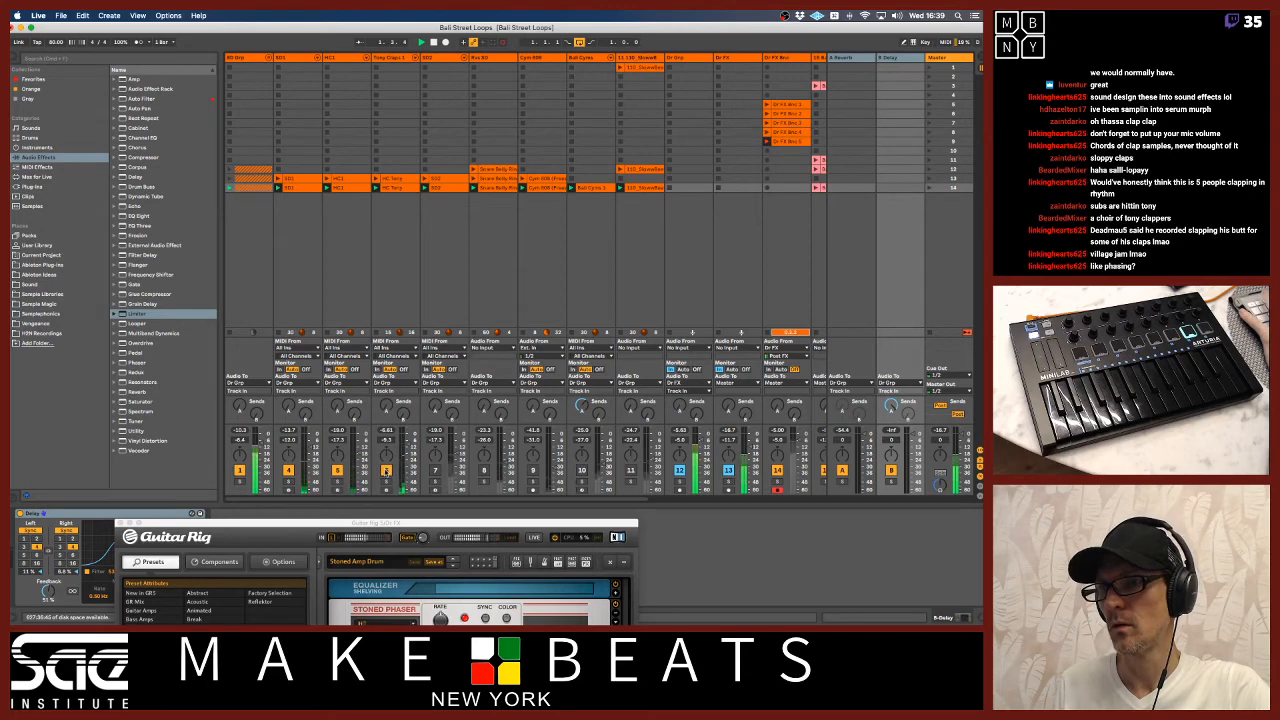
{"action": "left_click", "coordinate": [435, 470]}
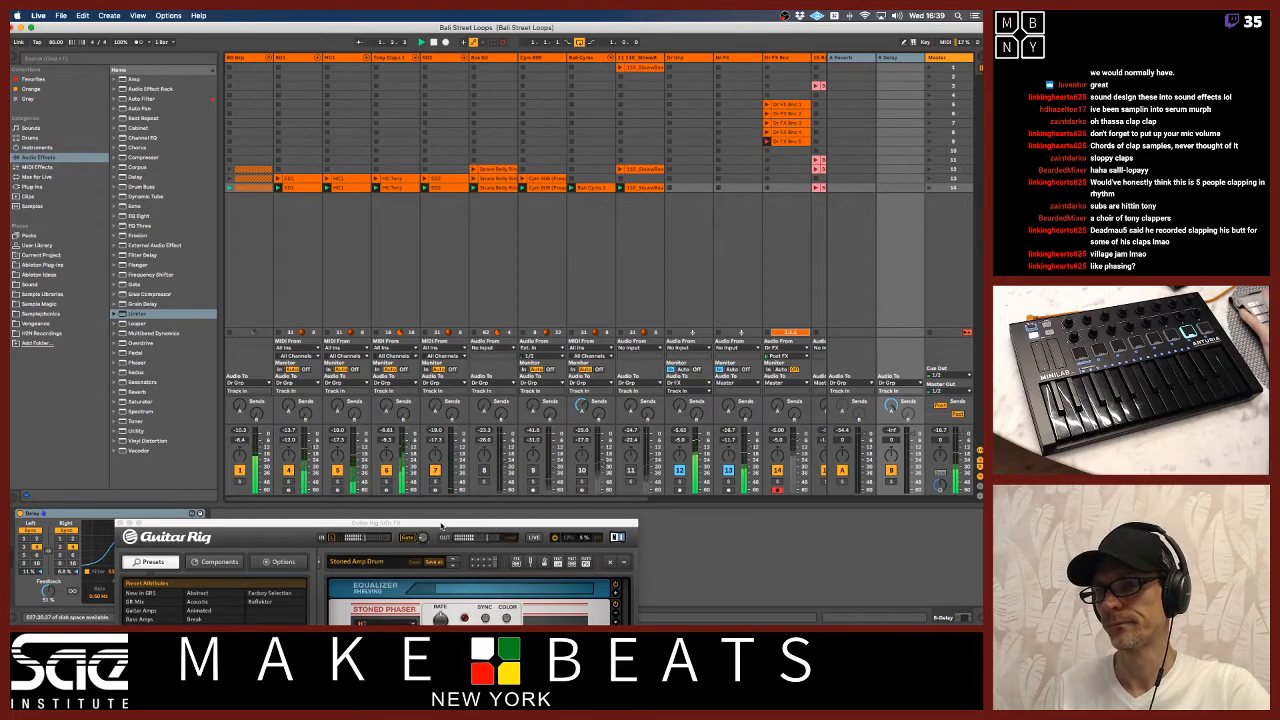
Bring the Guitar Rig window back into full view and load the Dirty Drums preset
{"action": "left_click_drag", "start_coordinate": [441, 526], "coordinate": [434, 53]}
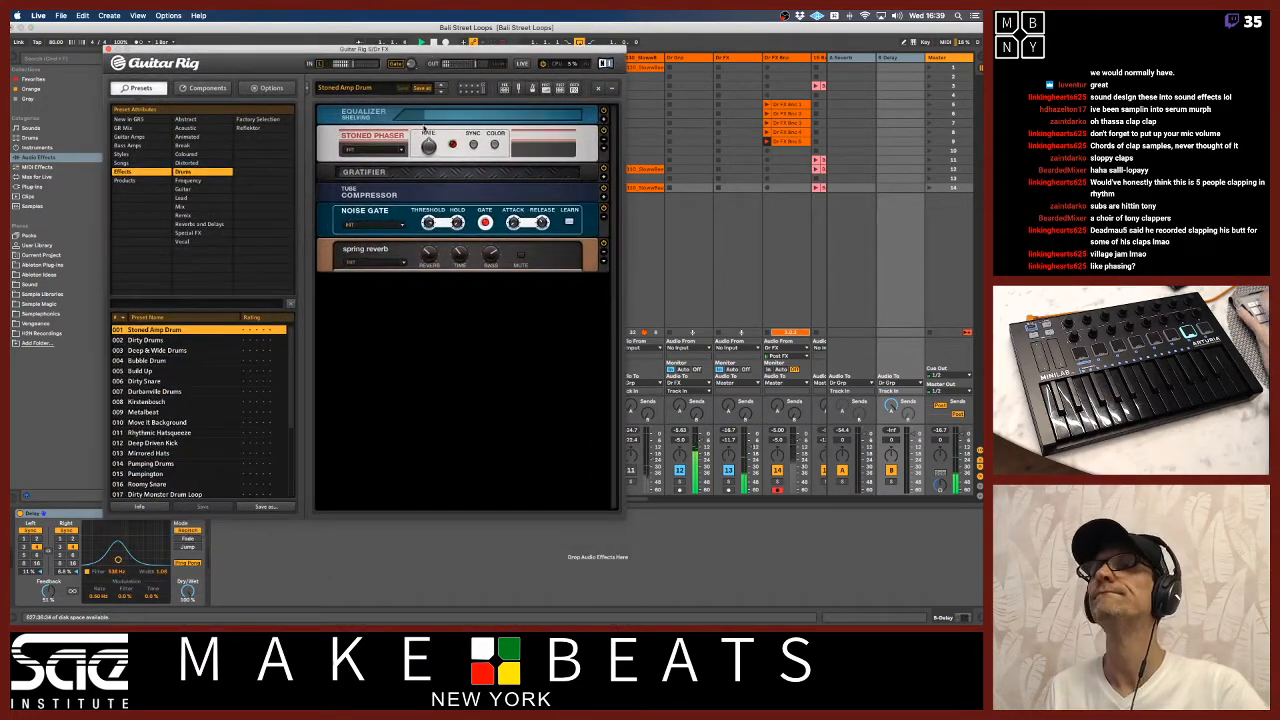
{"action": "left_click", "coordinate": [171, 342]}
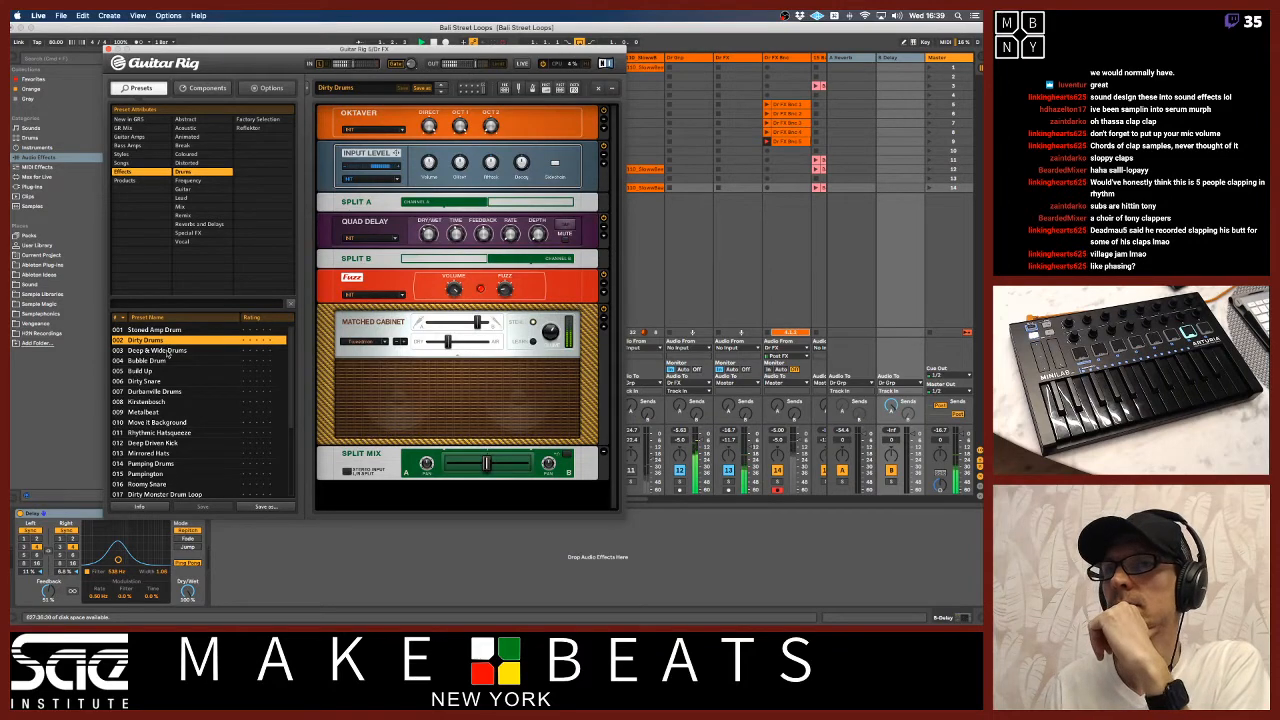
Audition the Guitar Rig drum presets Deep & Wide Drums, Bubble Drum, Build Up and Dirty Snare
{"action": "left_click", "coordinate": [170, 352]}
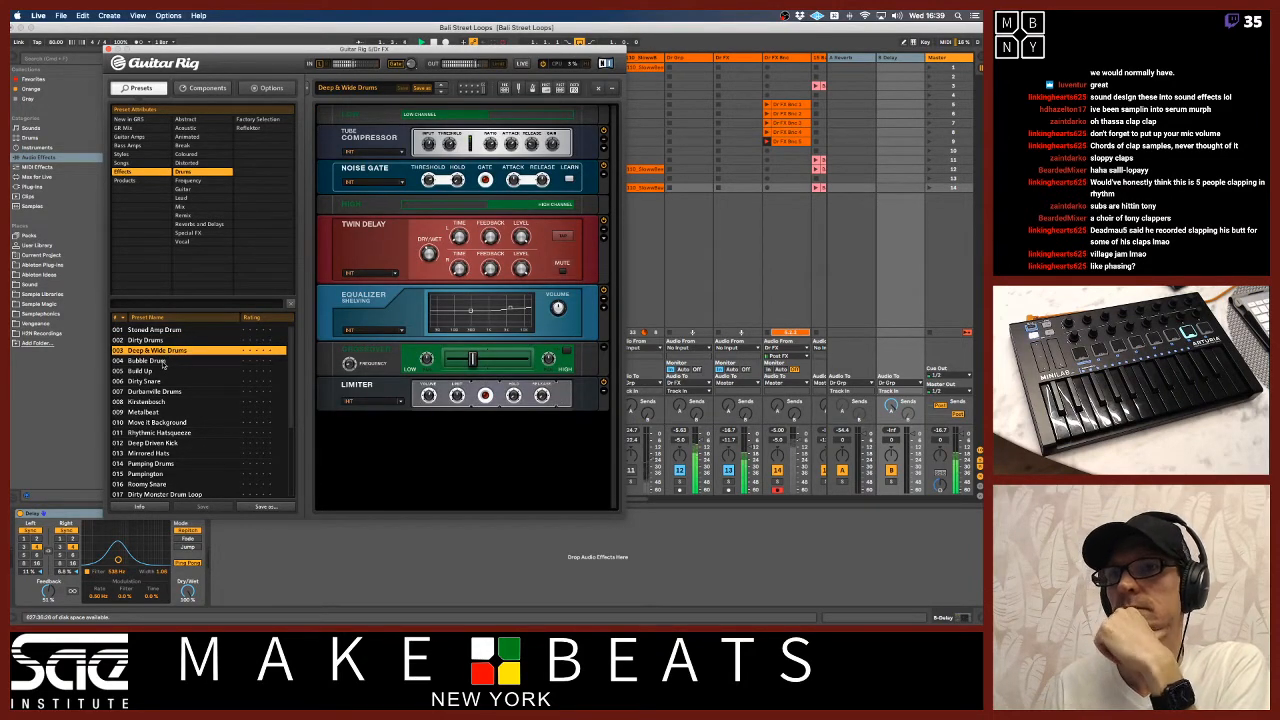
{"action": "left_click", "coordinate": [162, 361]}
{"action": "left_click", "coordinate": [146, 371]}
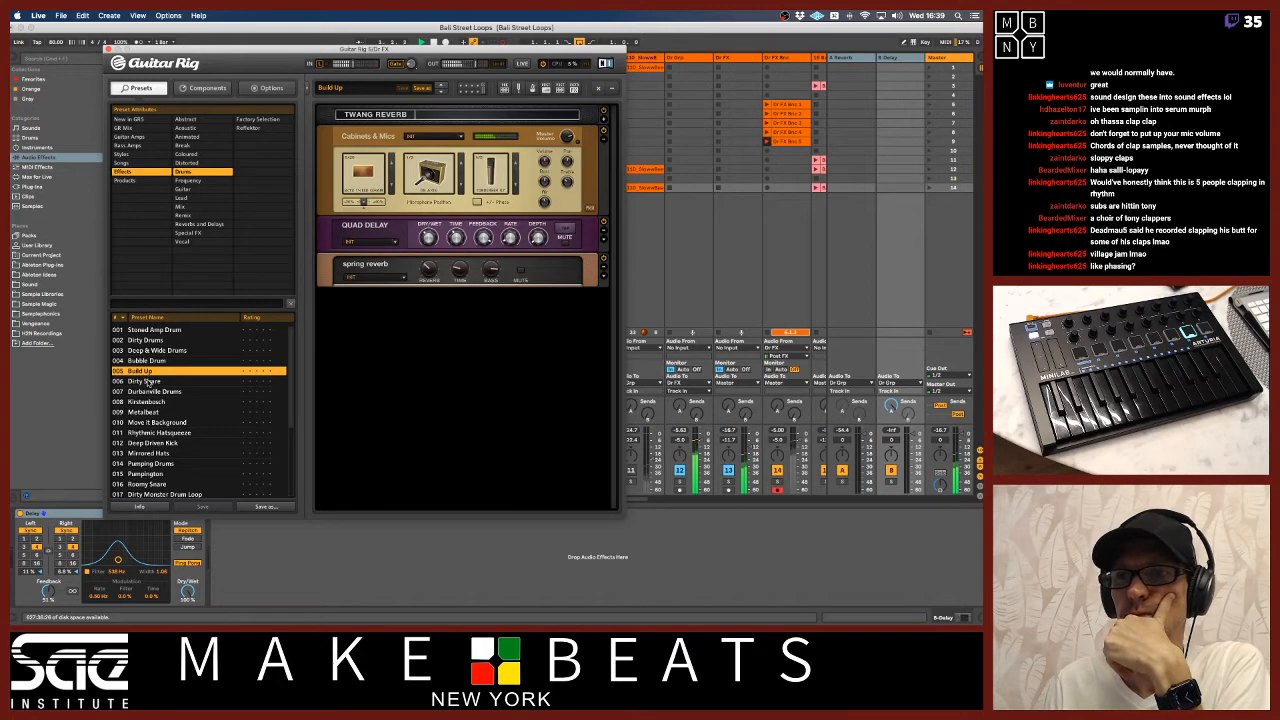
{"action": "left_click", "coordinate": [146, 382]}
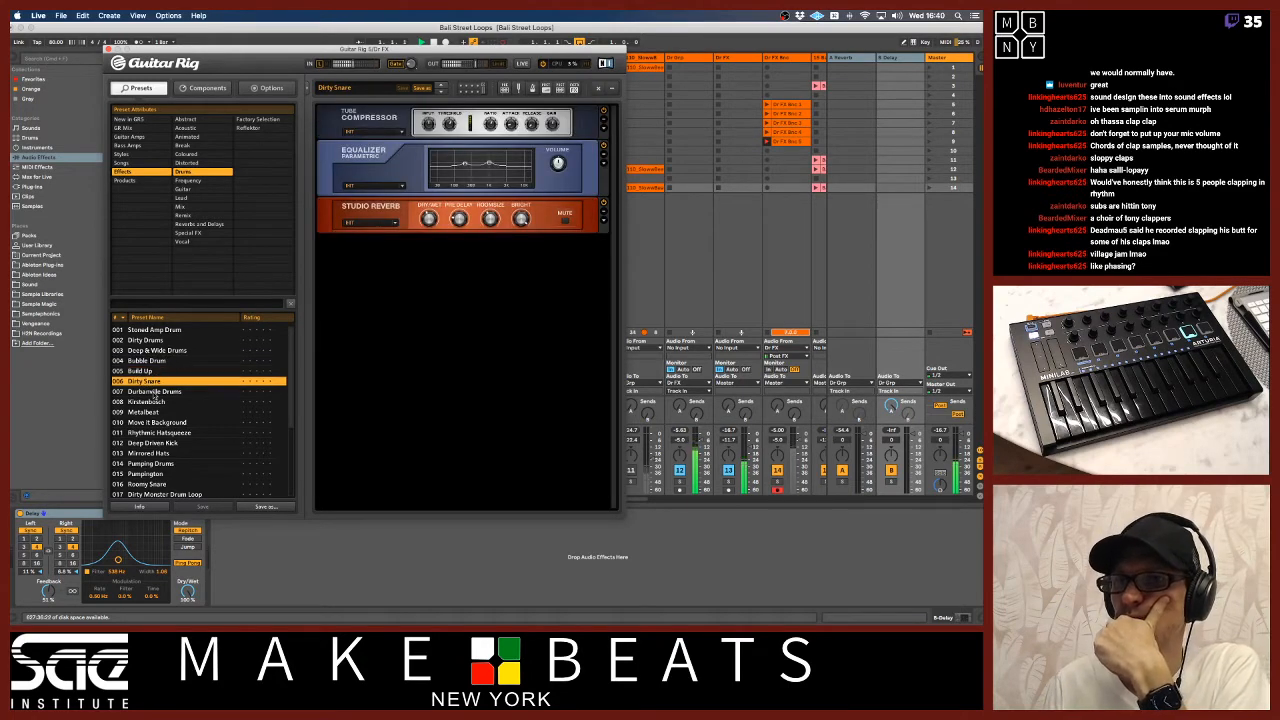
Close the Guitar Rig window and open the Dr FX Bnc clip in scene 9 with a reduced-height clip view
{"action": "left_click_drag", "start_coordinate": [340, 48], "coordinate": [388, 76]}
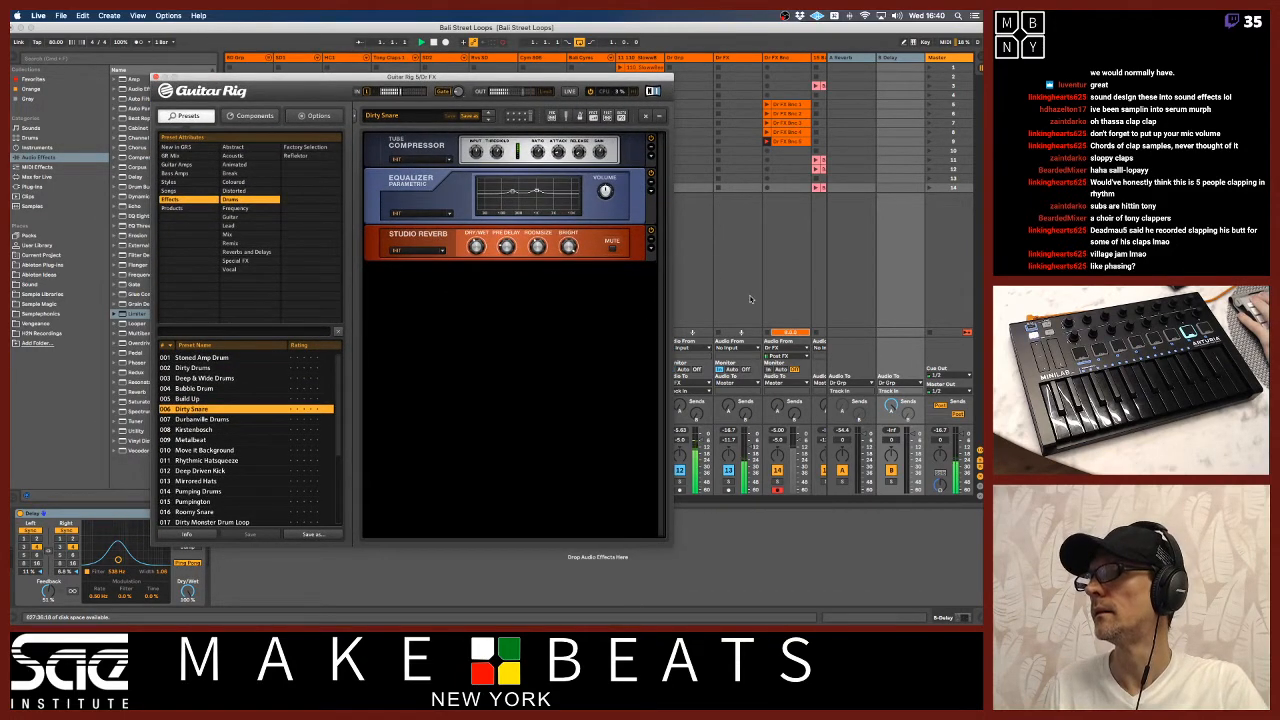
{"action": "left_click", "coordinate": [766, 331]}
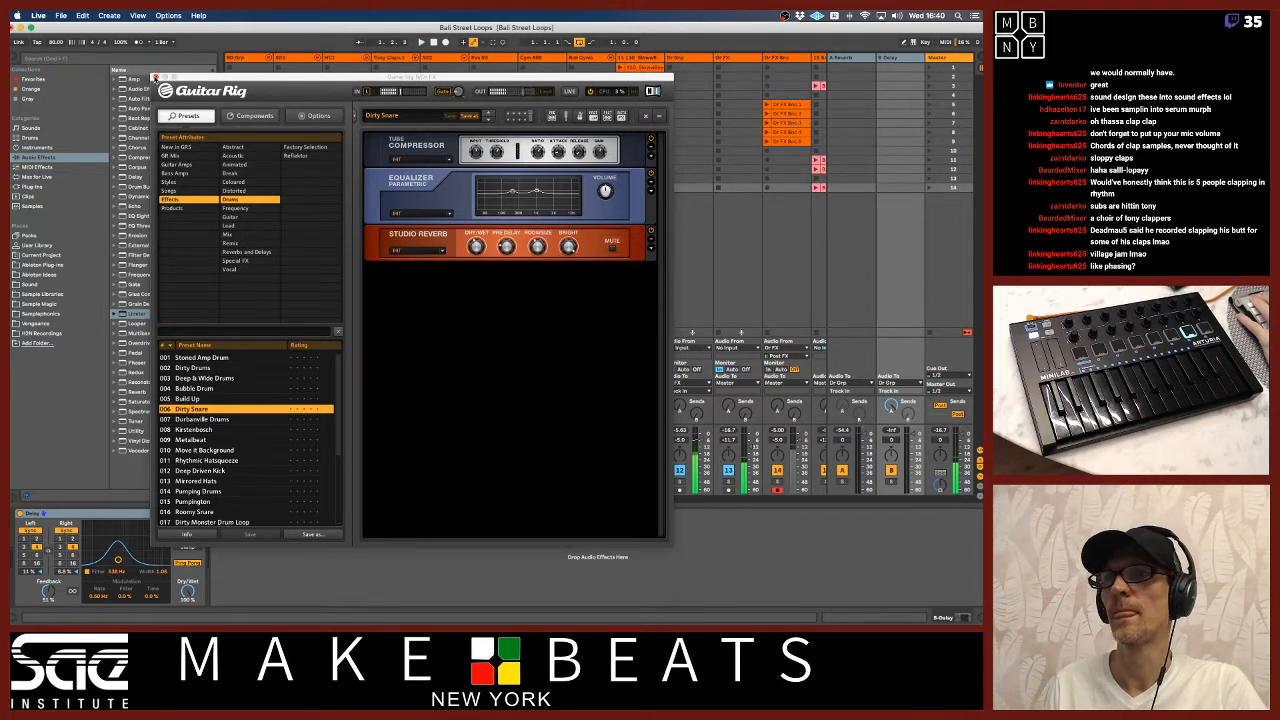
{"action": "left_click", "coordinate": [156, 77]}
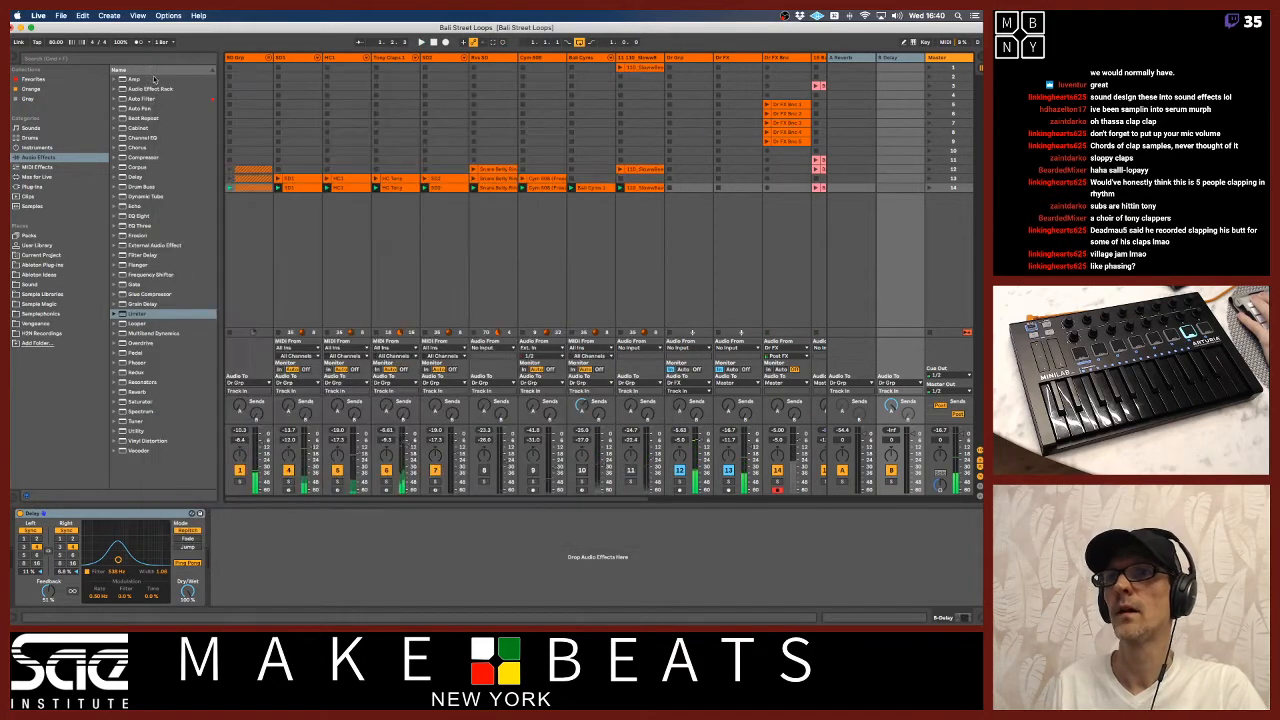
{"action": "double_click", "coordinate": [788, 142]}
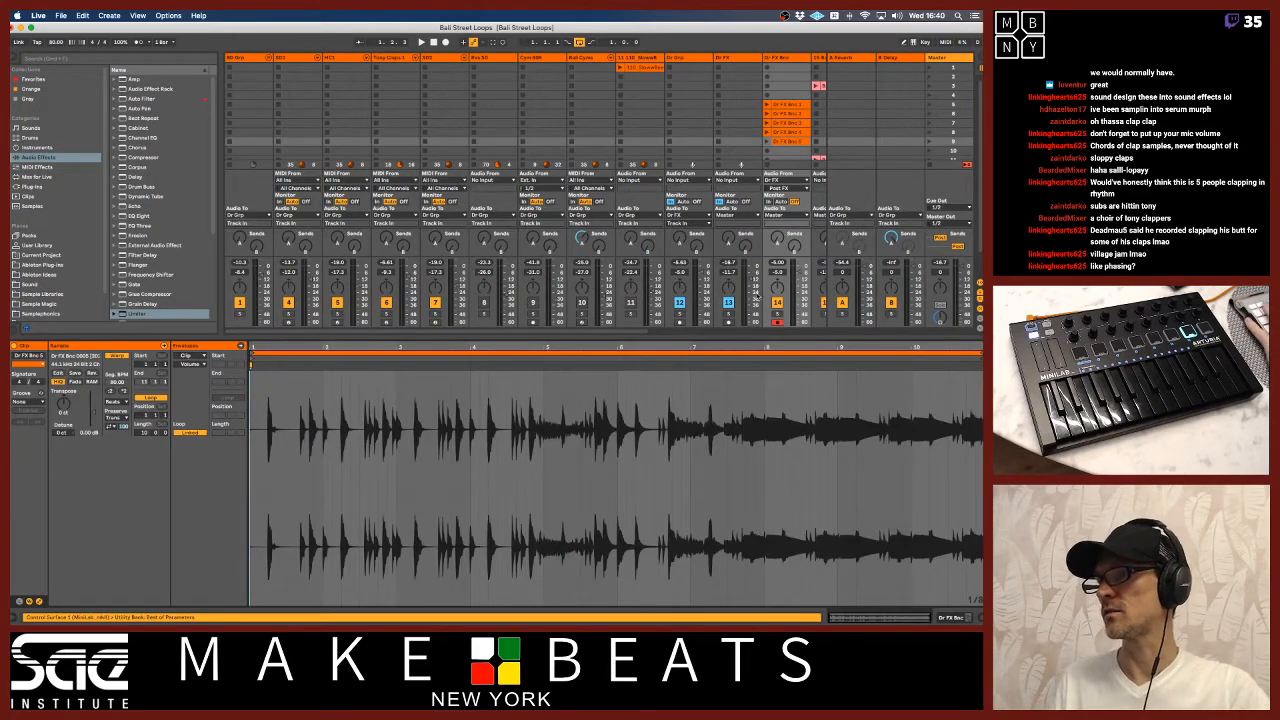
{"action": "left_click_drag", "start_coordinate": [760, 340], "coordinate": [765, 507]}
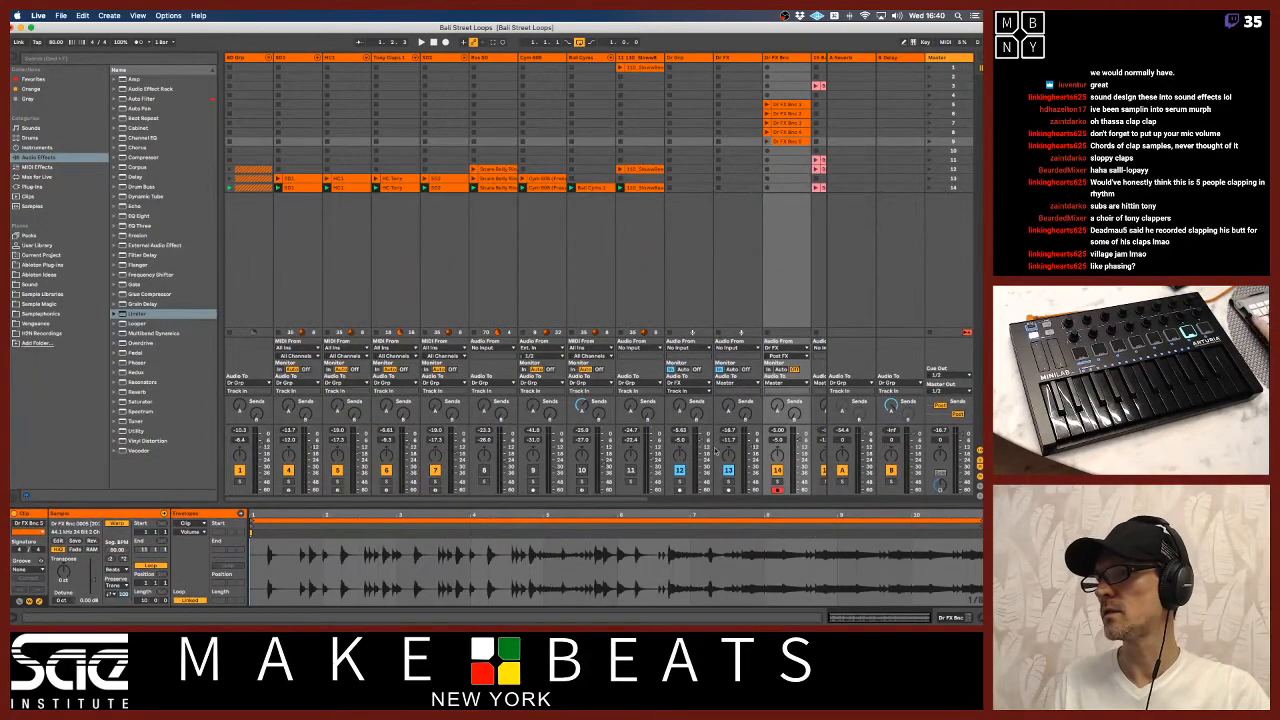
Route the Dr Grp output to Master, deactivate the Dr FX track and start playback
{"action": "left_click", "coordinate": [688, 386]}
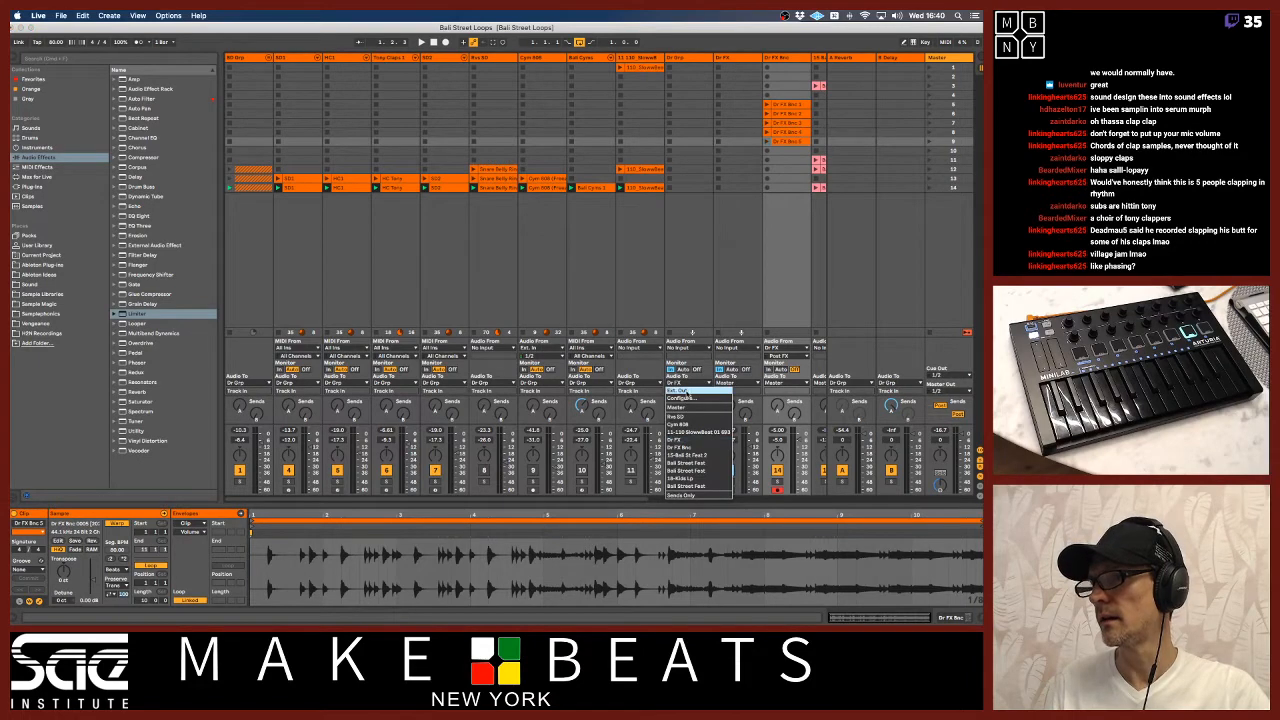
{"action": "left_click", "coordinate": [686, 407]}
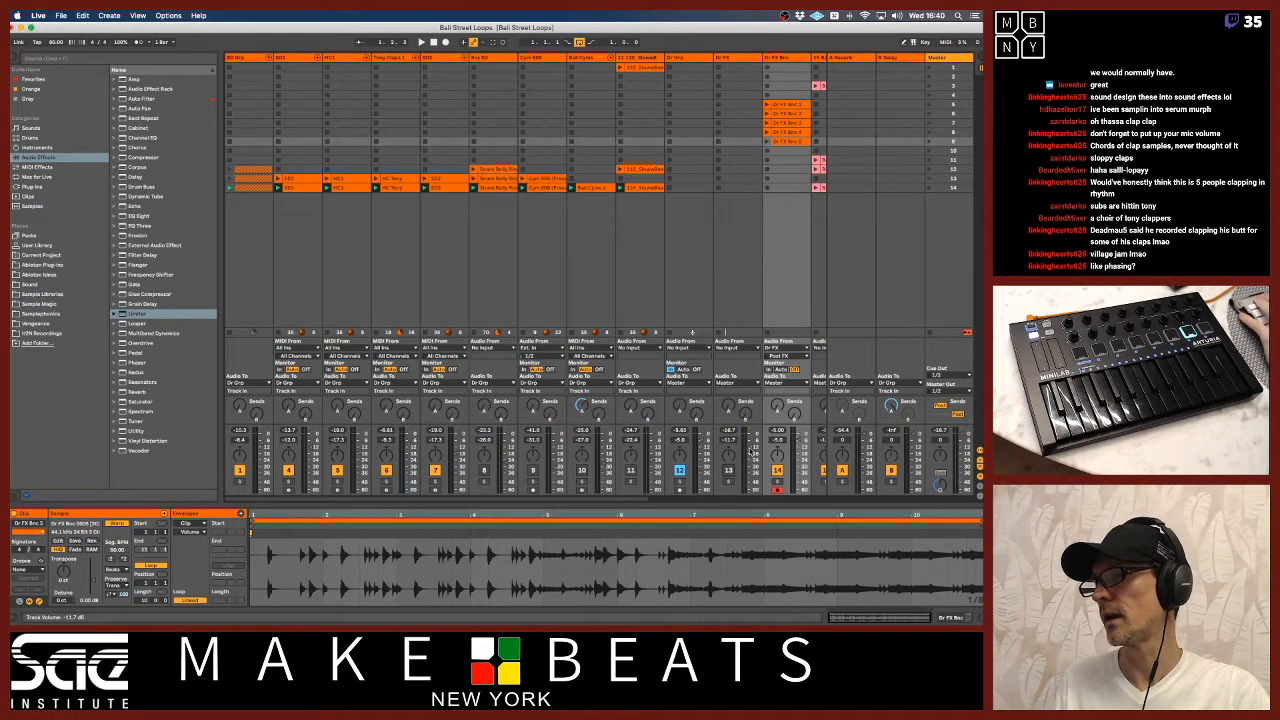
{"action": "key", "text": "space"}
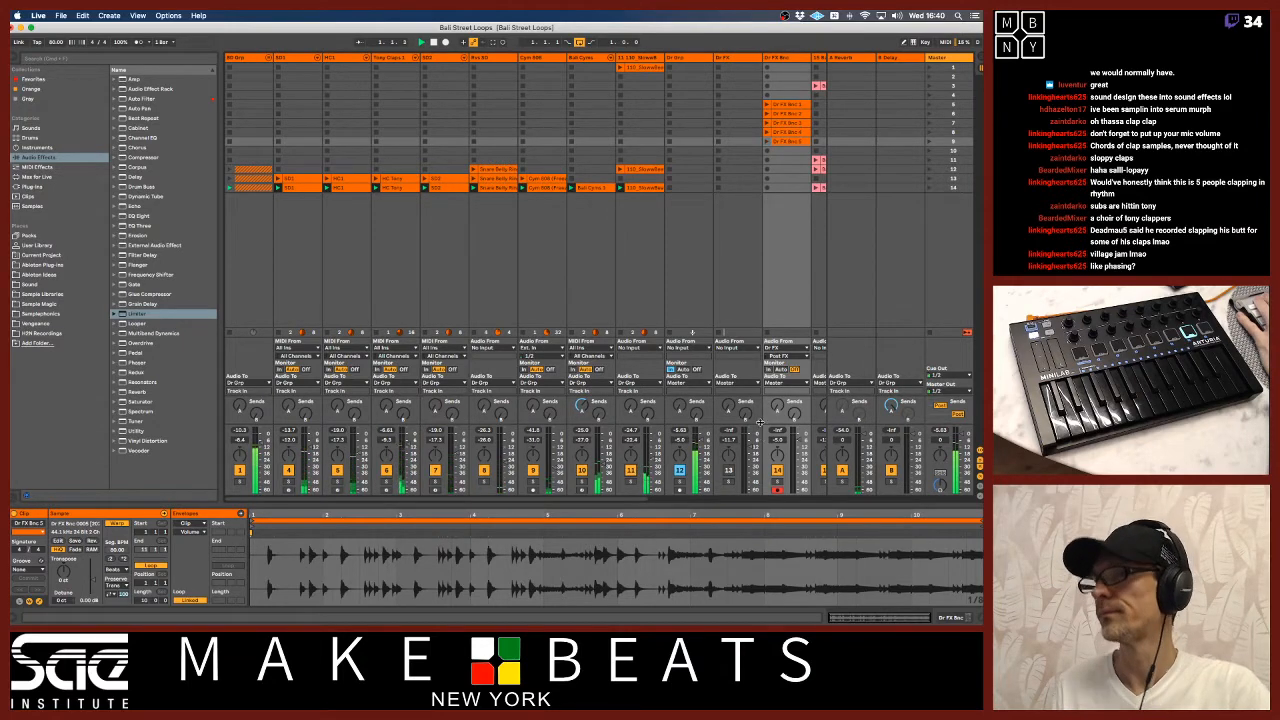
Launch the scene 6 clip on Dr FX Bnc and solo that track
{"action": "left_click", "coordinate": [793, 114]}
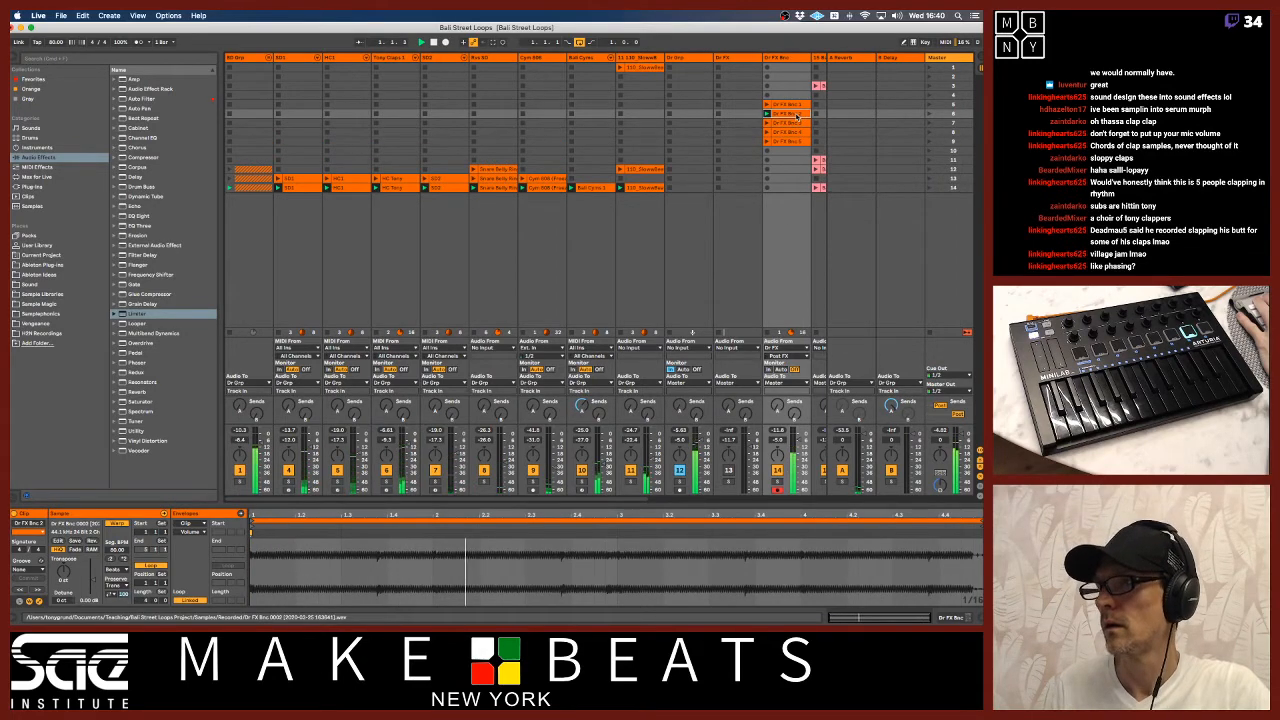
{"action": "left_click", "coordinate": [786, 59]}
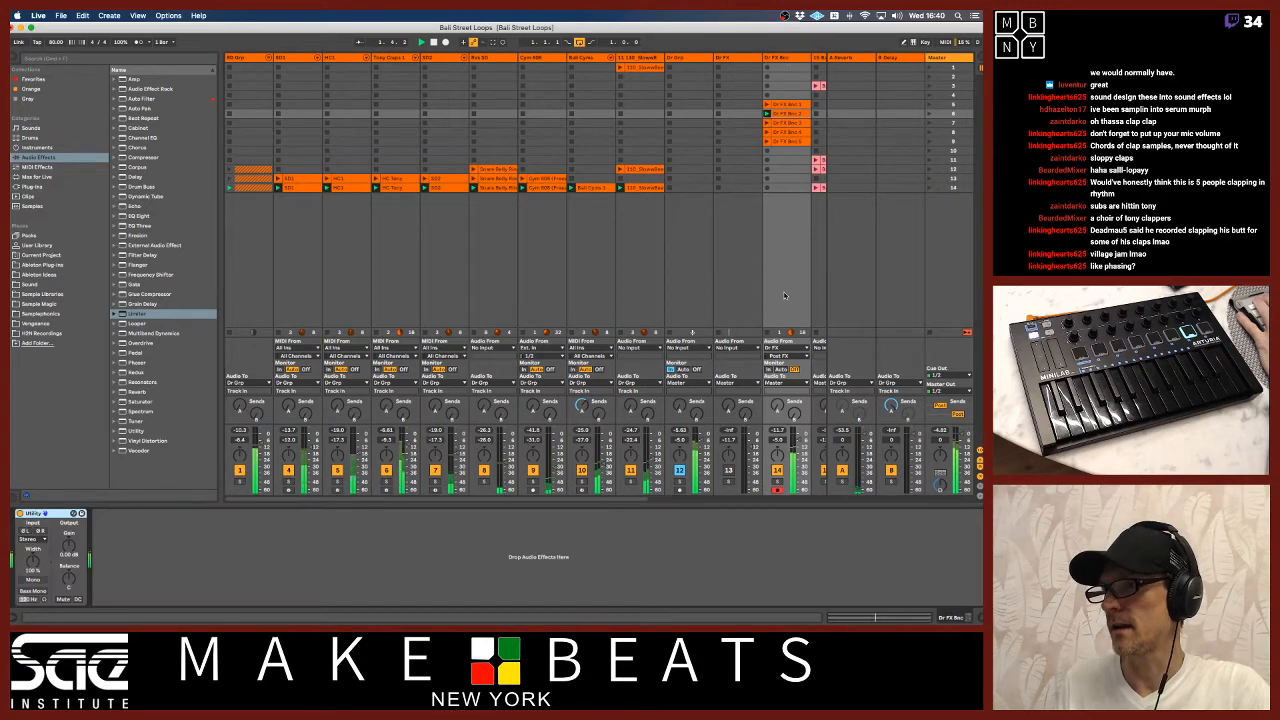
{"action": "left_click", "coordinate": [778, 484]}
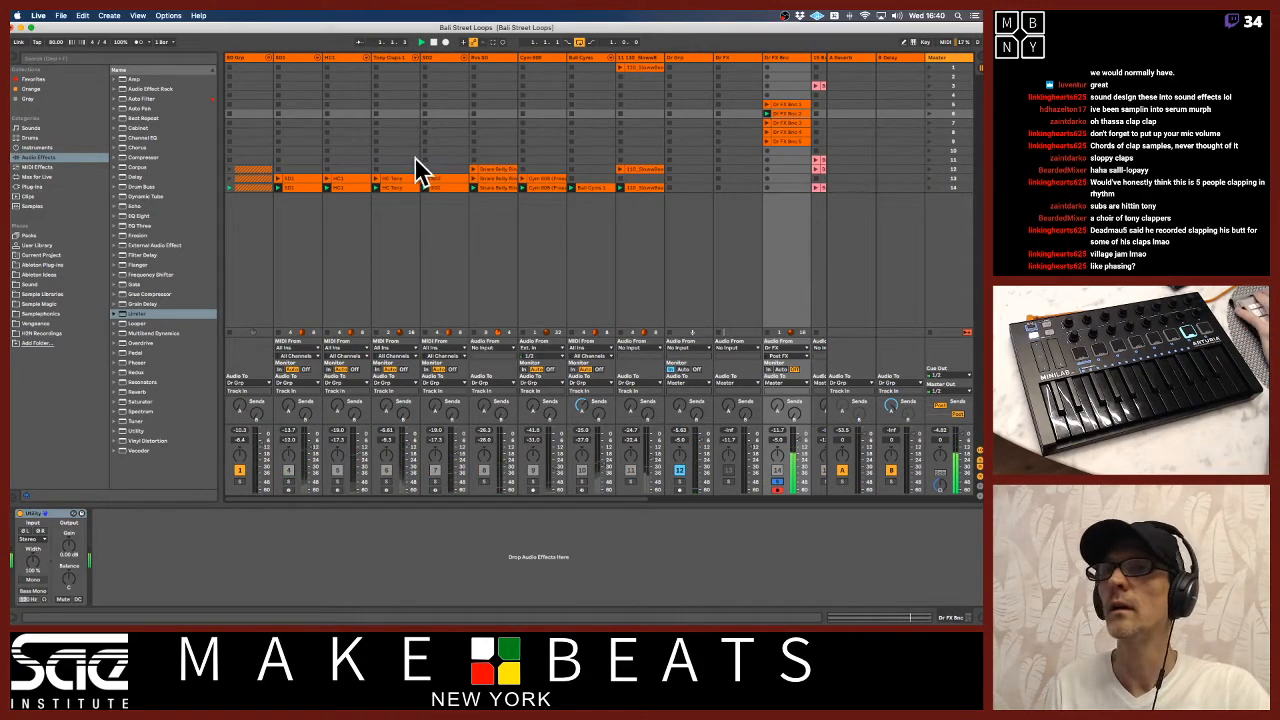
Insert EQ Eight ahead of Utility on Dr FX Bnc, lower its first band's Q and raise the low-cut frequency to about 76 Hz
{"action": "left_click", "coordinate": [135, 217]}
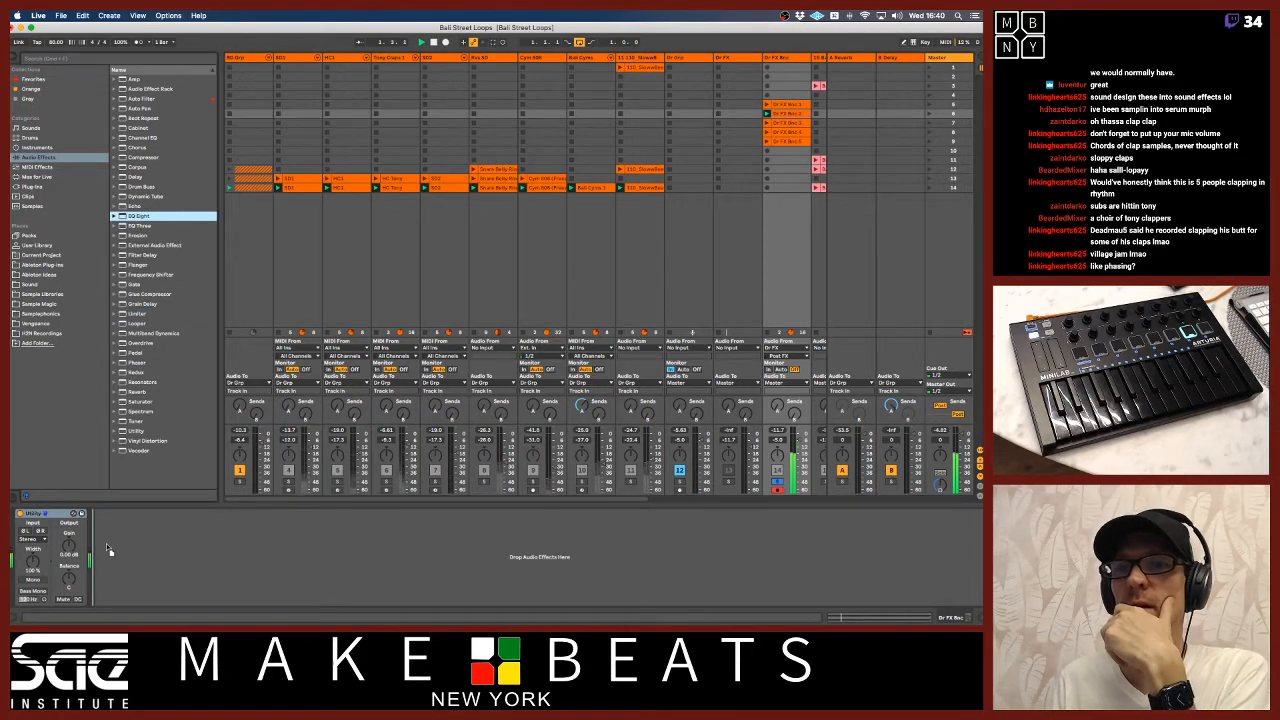
{"action": "left_click_drag", "start_coordinate": [107, 547], "coordinate": [27, 548]}
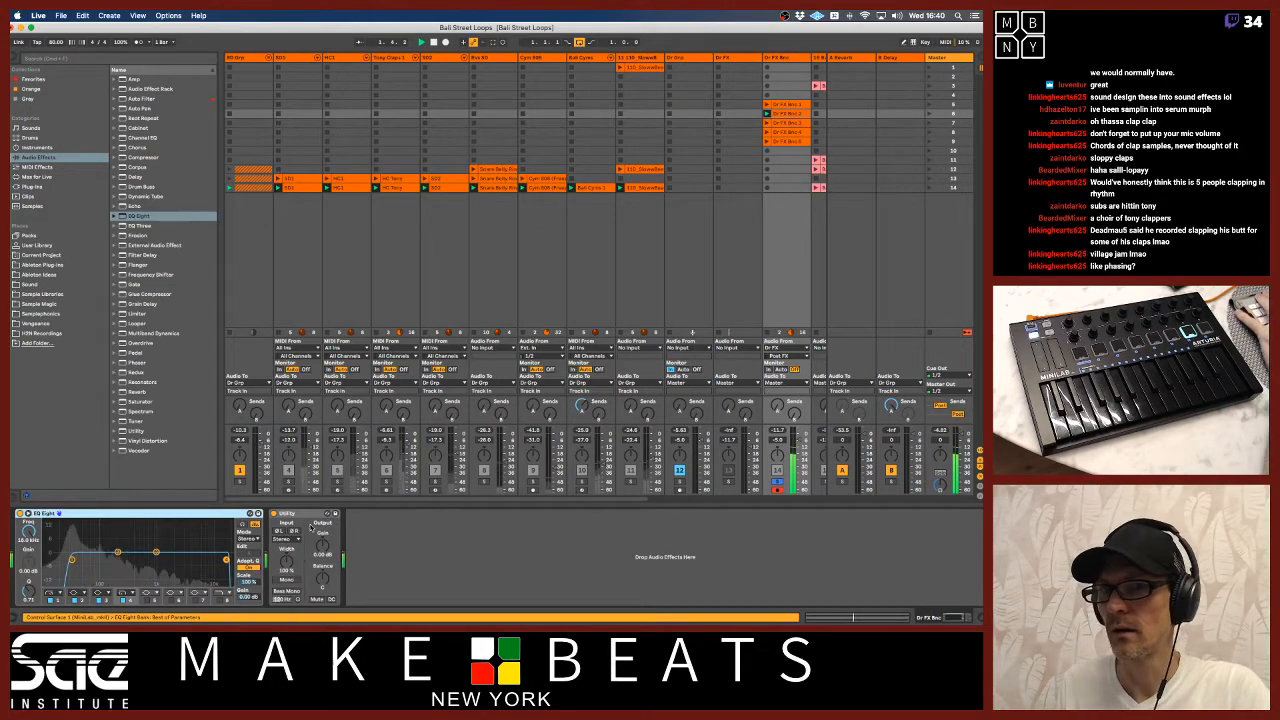
{"action": "left_click_drag", "start_coordinate": [30, 591], "coordinate": [30, 591]}
{"action": "left_click", "coordinate": [56, 600]}
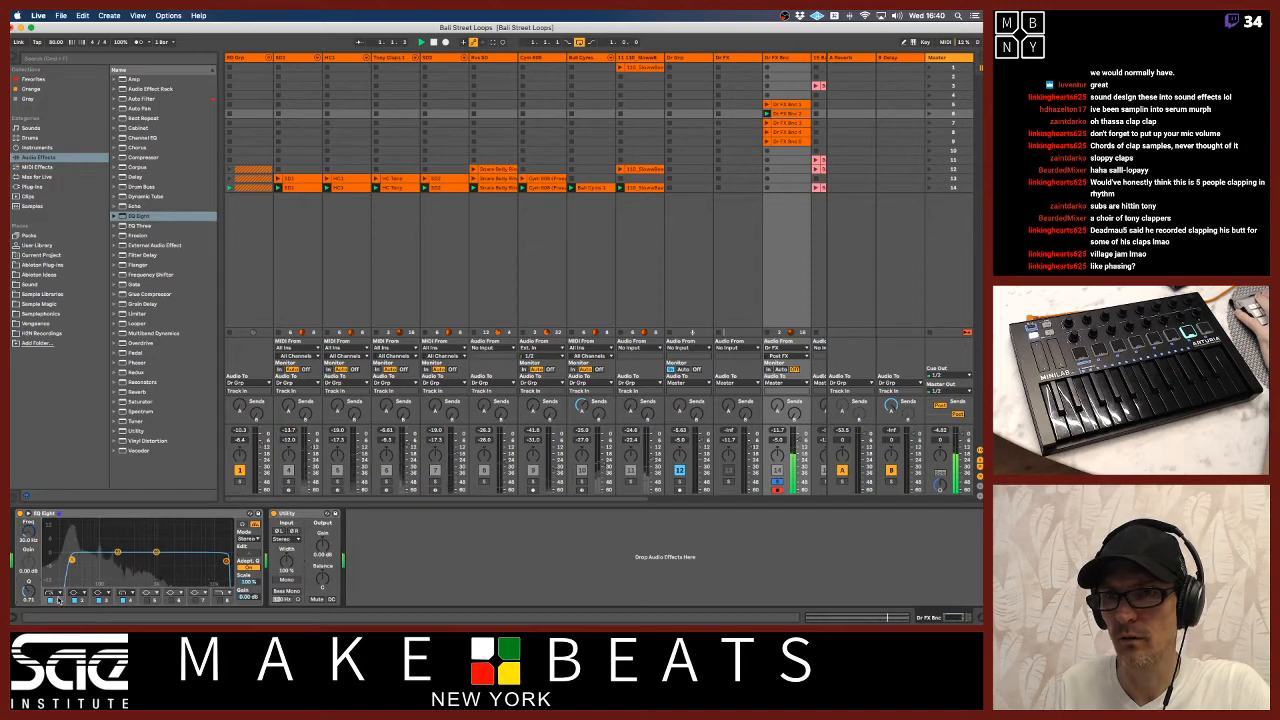
{"action": "left_click_drag", "start_coordinate": [27, 590], "coordinate": [27, 604]}
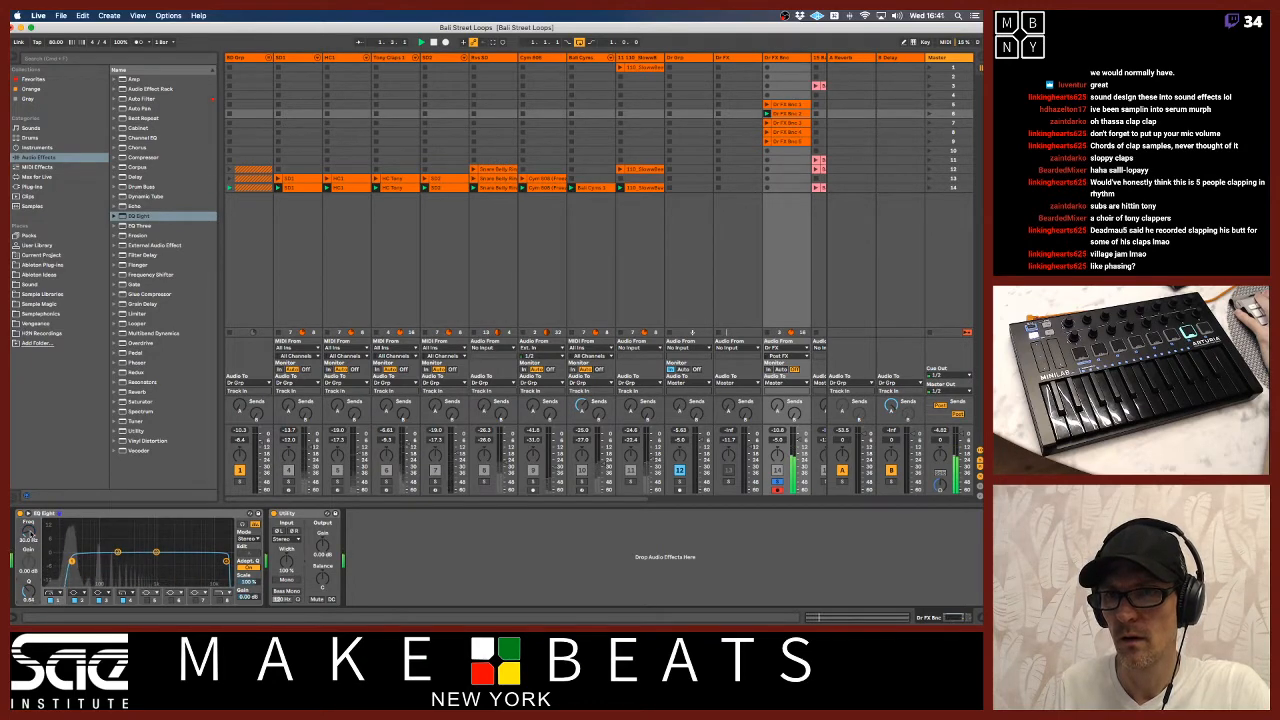
{"action": "left_click_drag", "start_coordinate": [30, 533], "coordinate": [30, 524]}
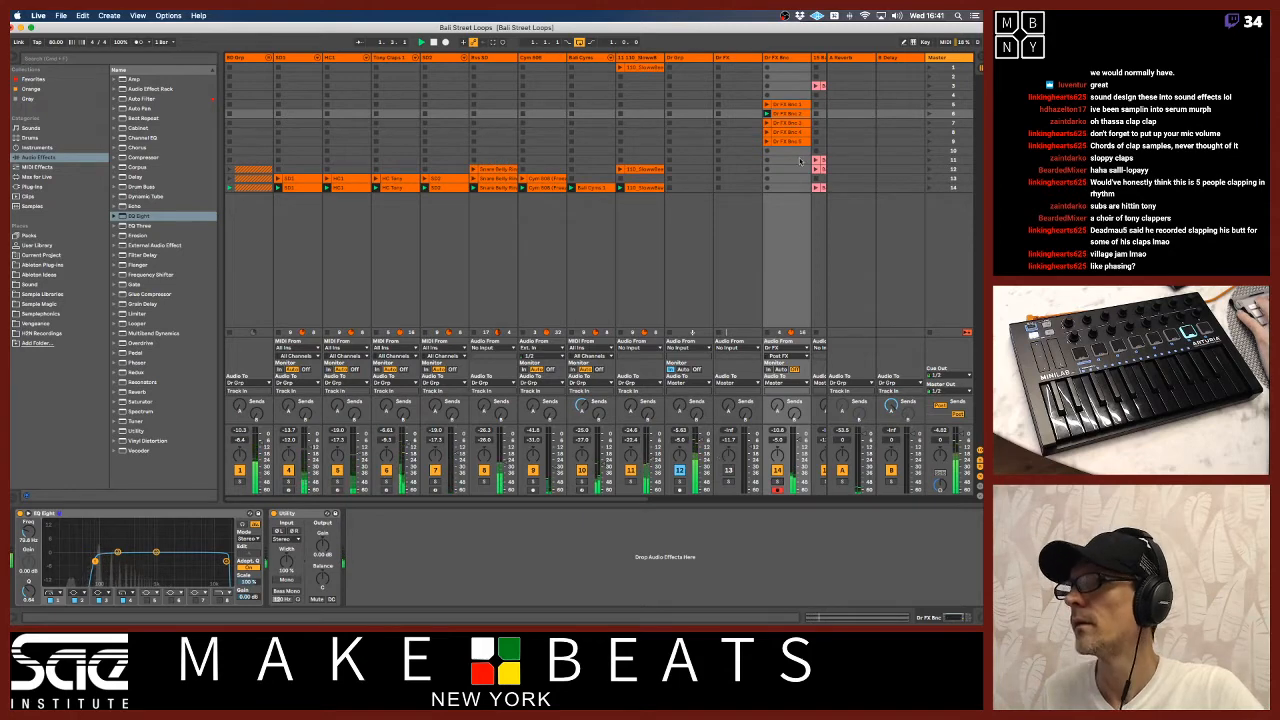
Set the loop length of the Dr FX Bnc clip in scene 6 to 2 bars
{"action": "double_click", "coordinate": [785, 113]}
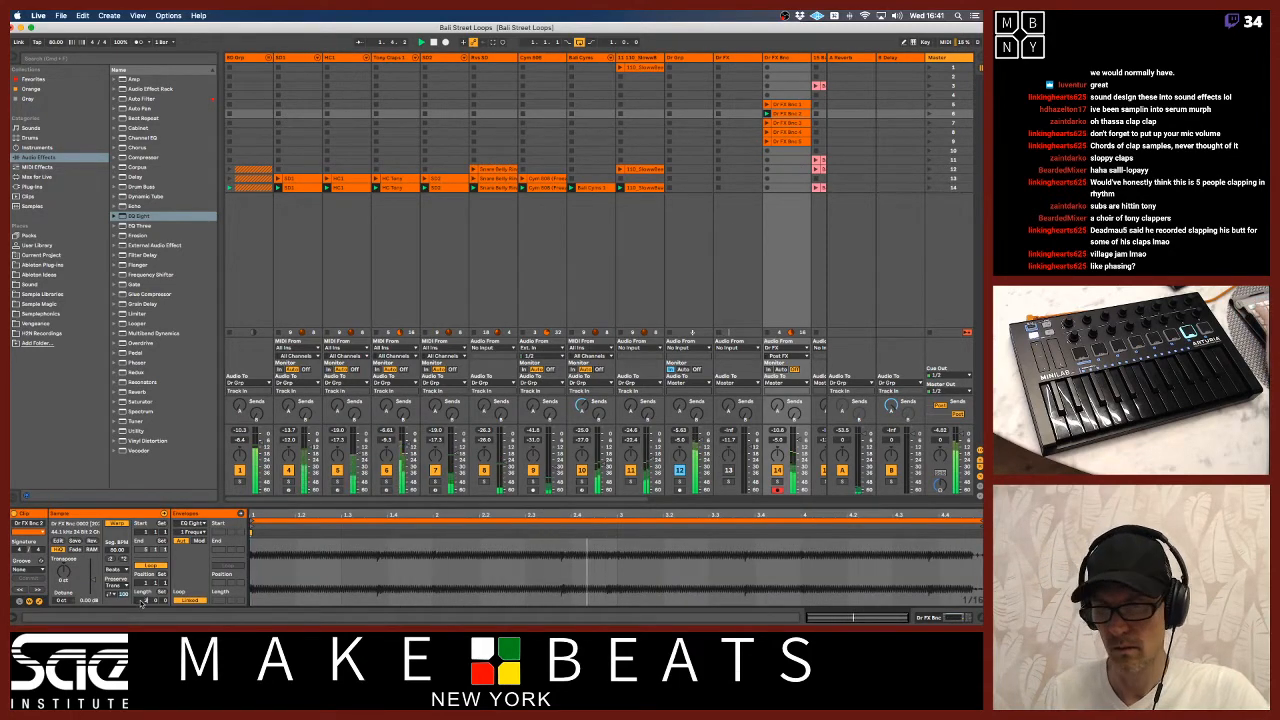
{"action": "left_click", "coordinate": [141, 602]}
{"action": "type", "text": "2"}
{"action": "key", "text": "Return"}
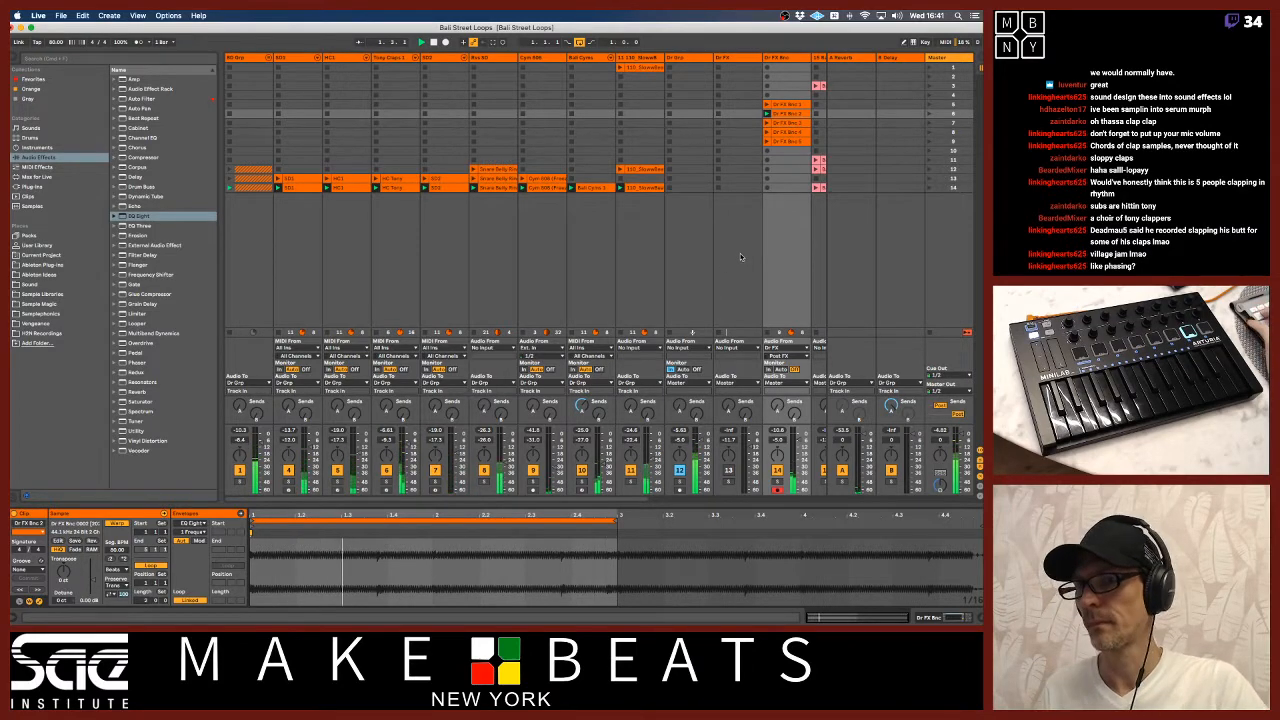
Insert a new audio track after BD Grp and name it Dirty BD
{"action": "left_click", "coordinate": [779, 124]}
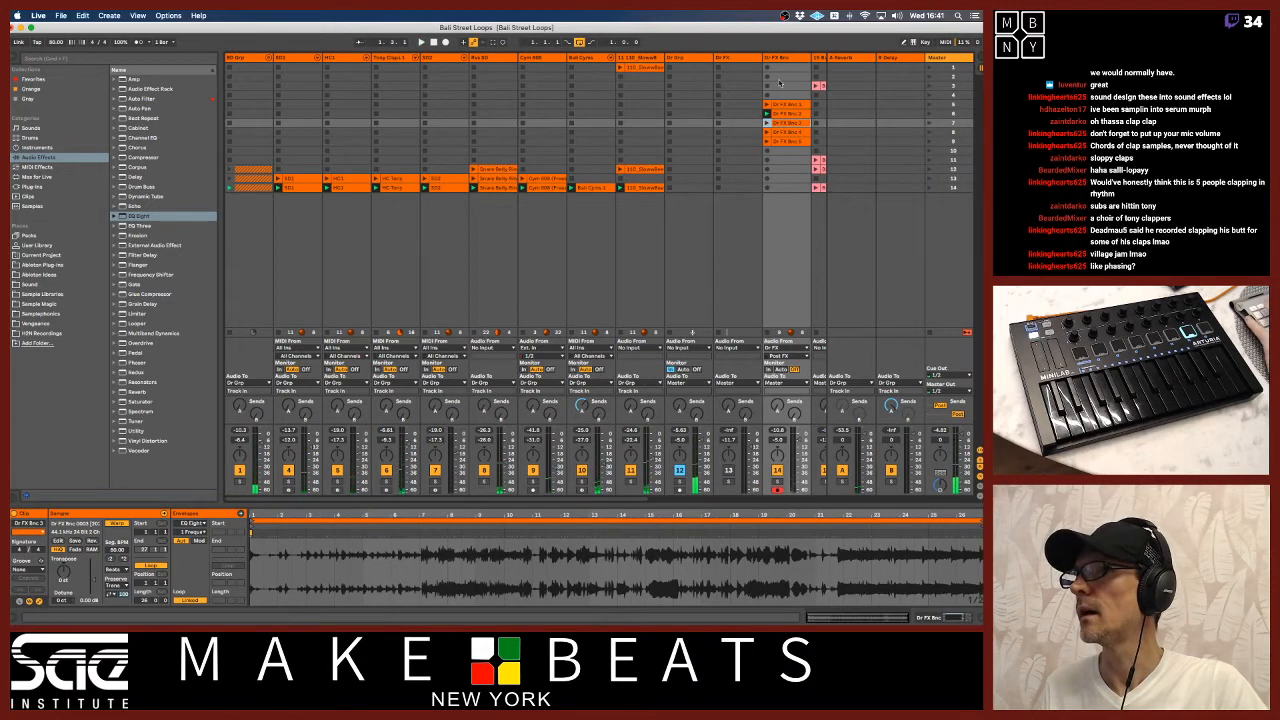
{"action": "left_click", "coordinate": [246, 58]}
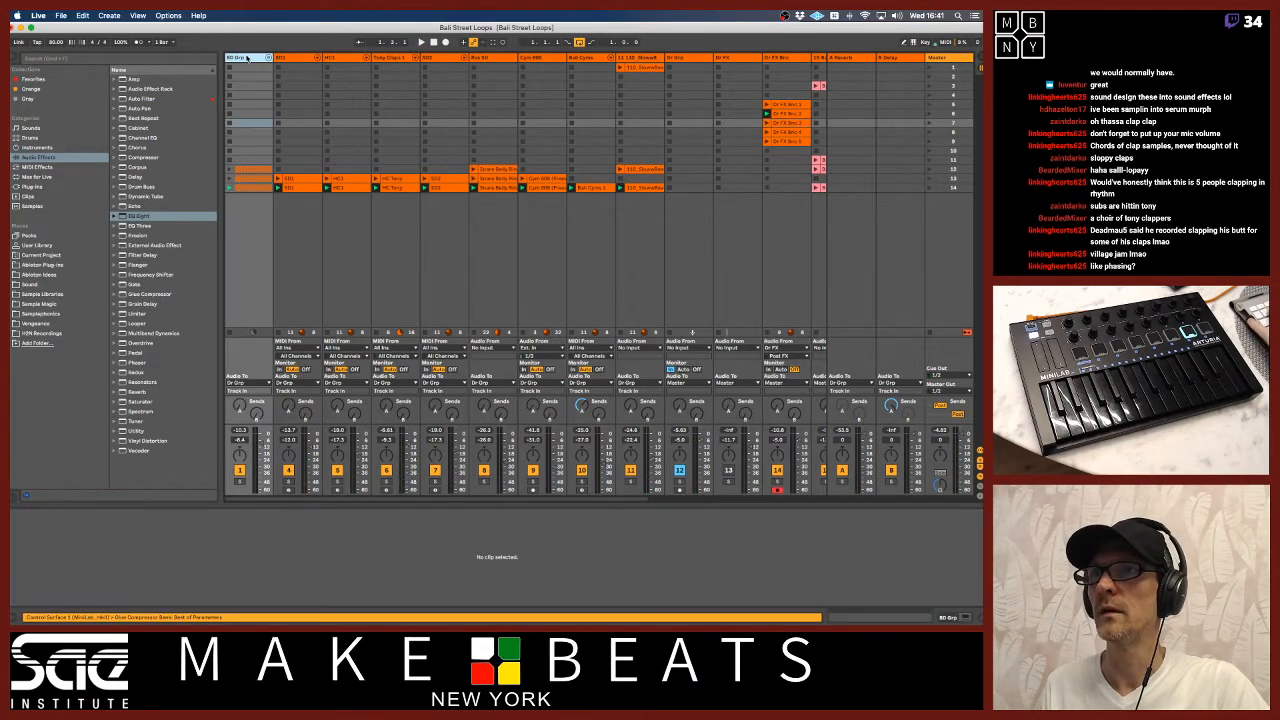
{"action": "key", "text": "super+t"}
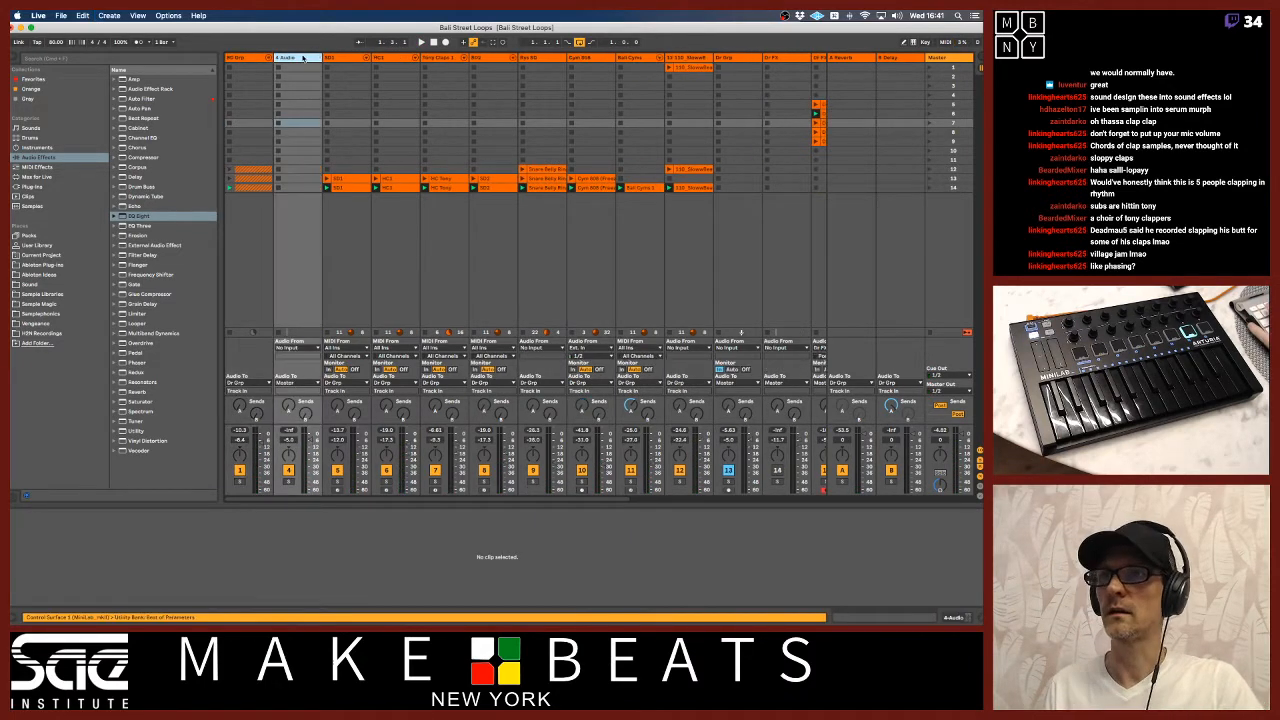
{"action": "key", "text": "super+r"}
{"action": "type", "text": "Dirt"}
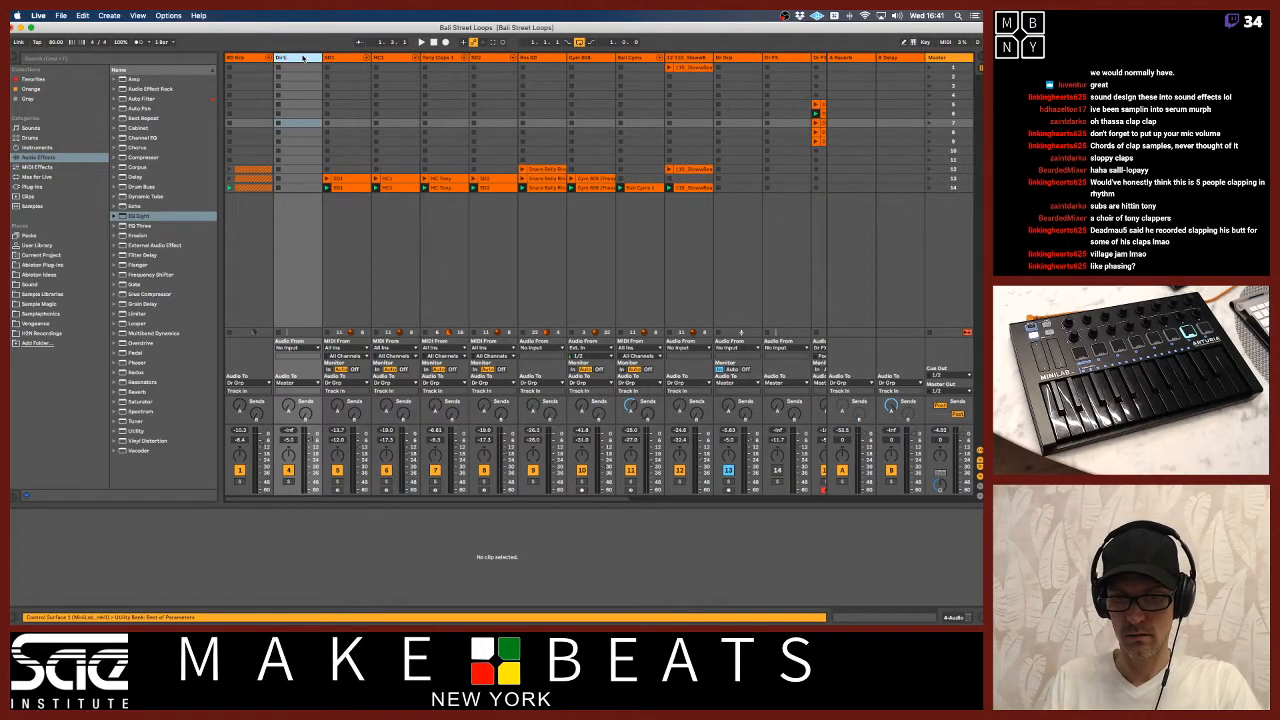
{"action": "type", "text": "y RG"}
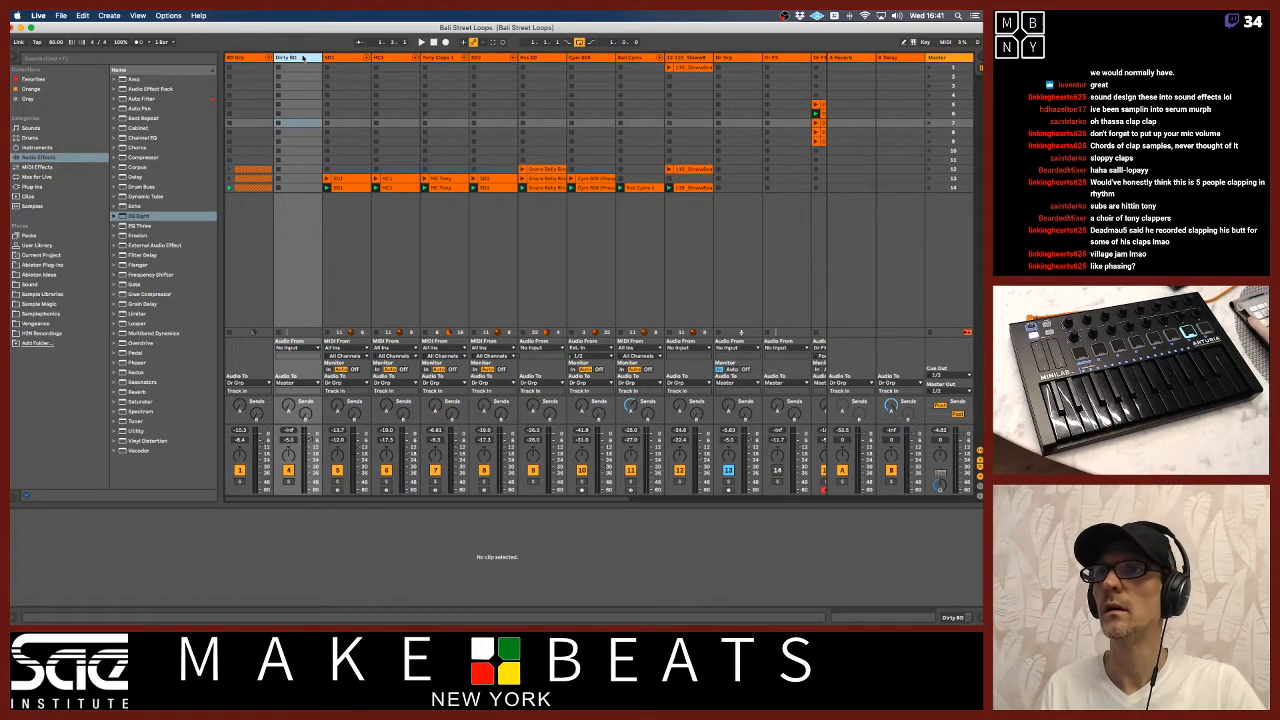
Route Dirty BD to Dr Grp and move the scene 6 clip from Dr FX Bnc into scene 7 of Dirty BD
{"action": "left_click", "coordinate": [311, 385]}
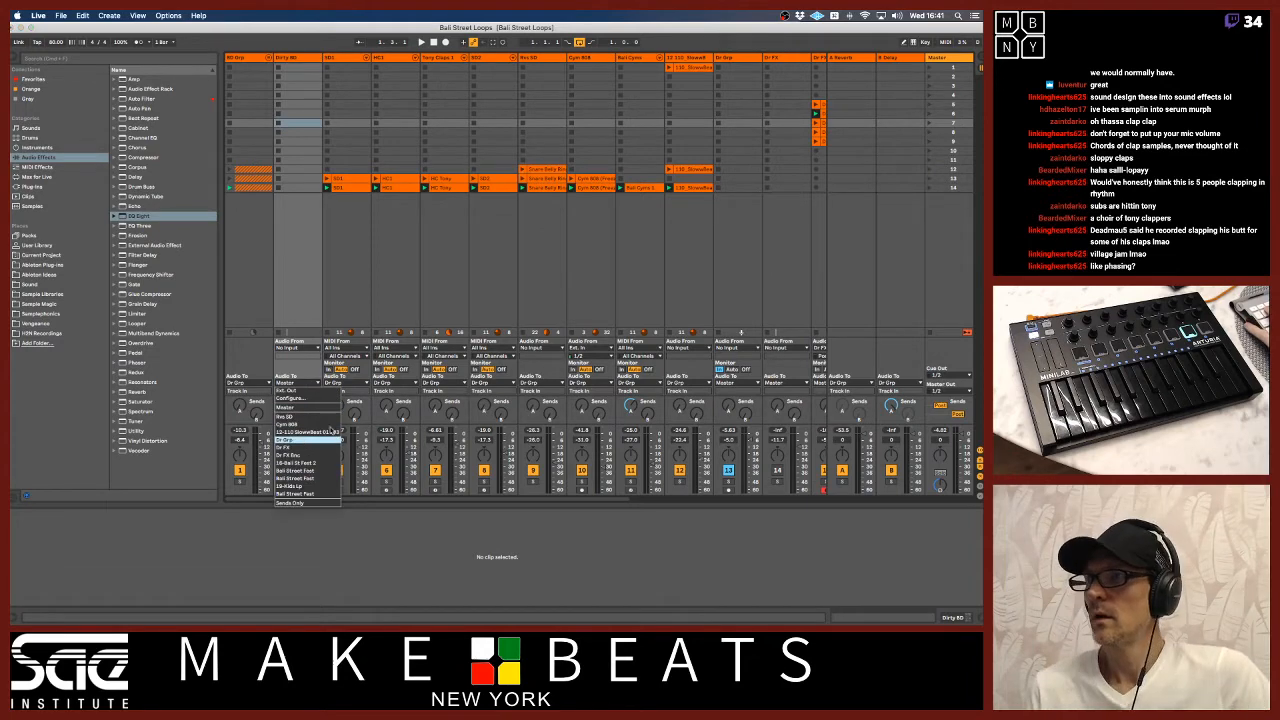
{"action": "left_click", "coordinate": [300, 440]}
{"action": "scroll", "coordinate": [772, 101], "scroll_direction": "right", "scroll_amount": 2}
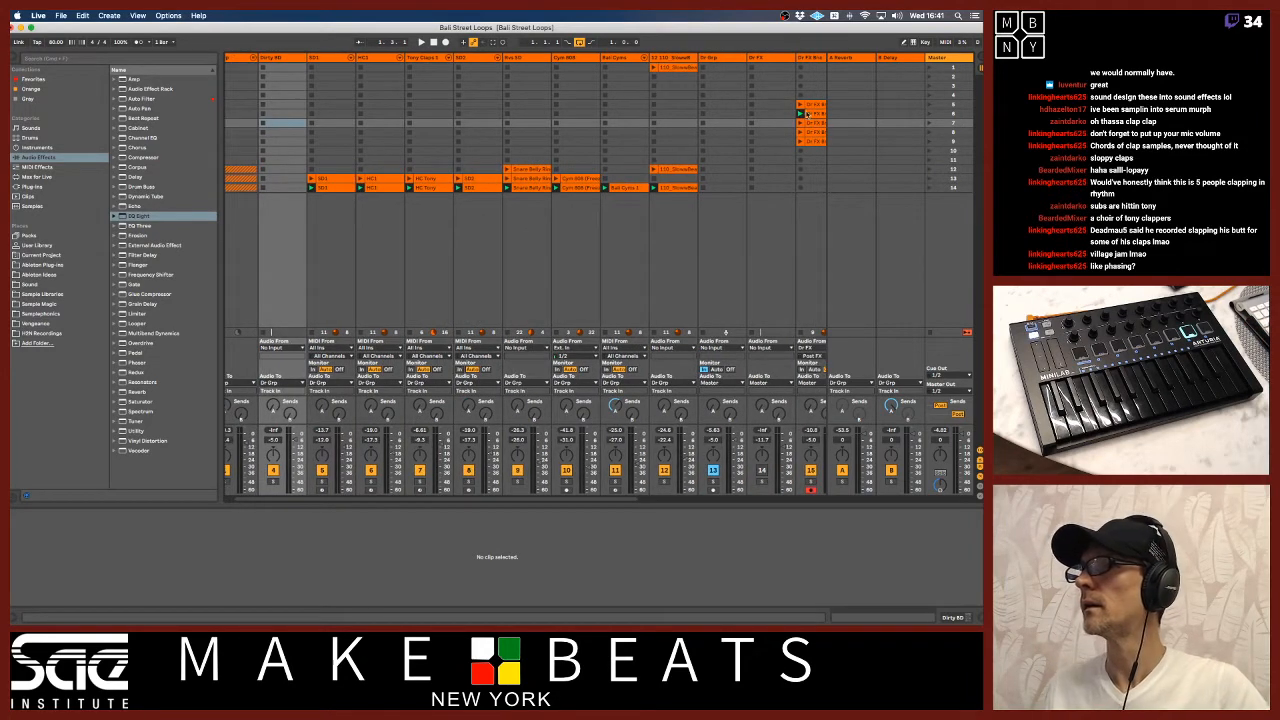
{"action": "left_click_drag", "start_coordinate": [806, 113], "coordinate": [270, 125]}
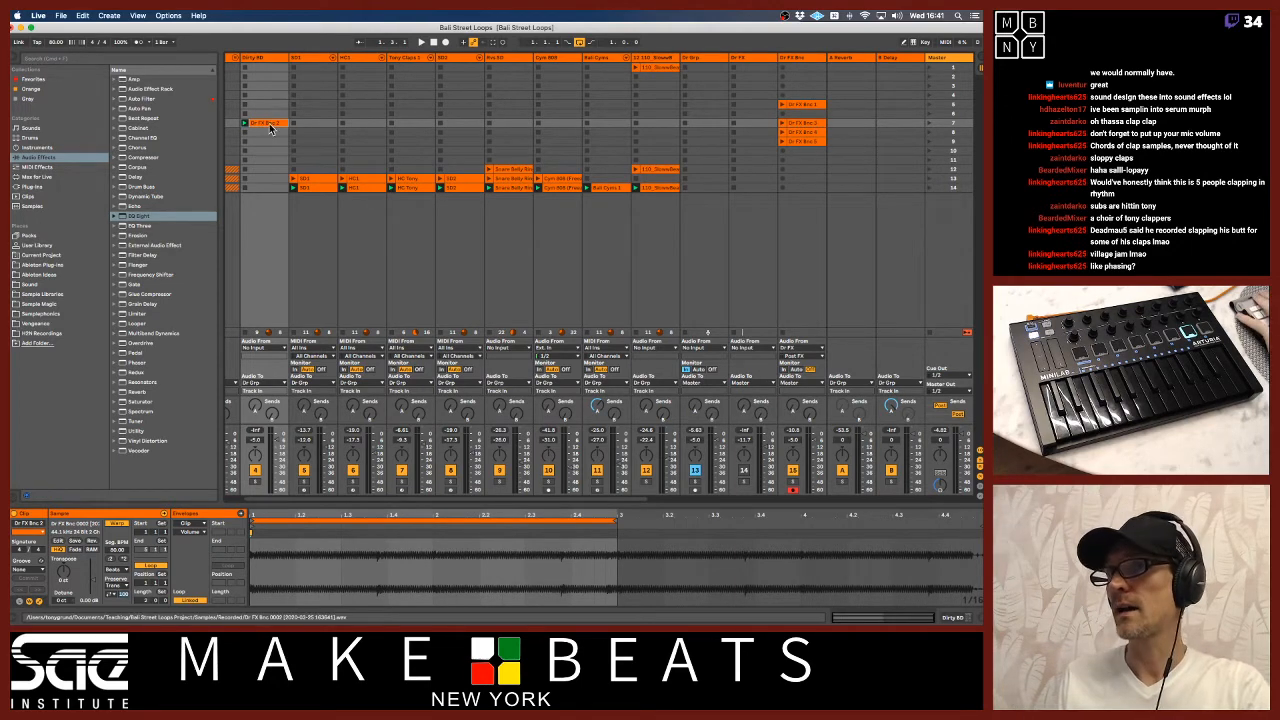
{"action": "left_click", "coordinate": [243, 122]}
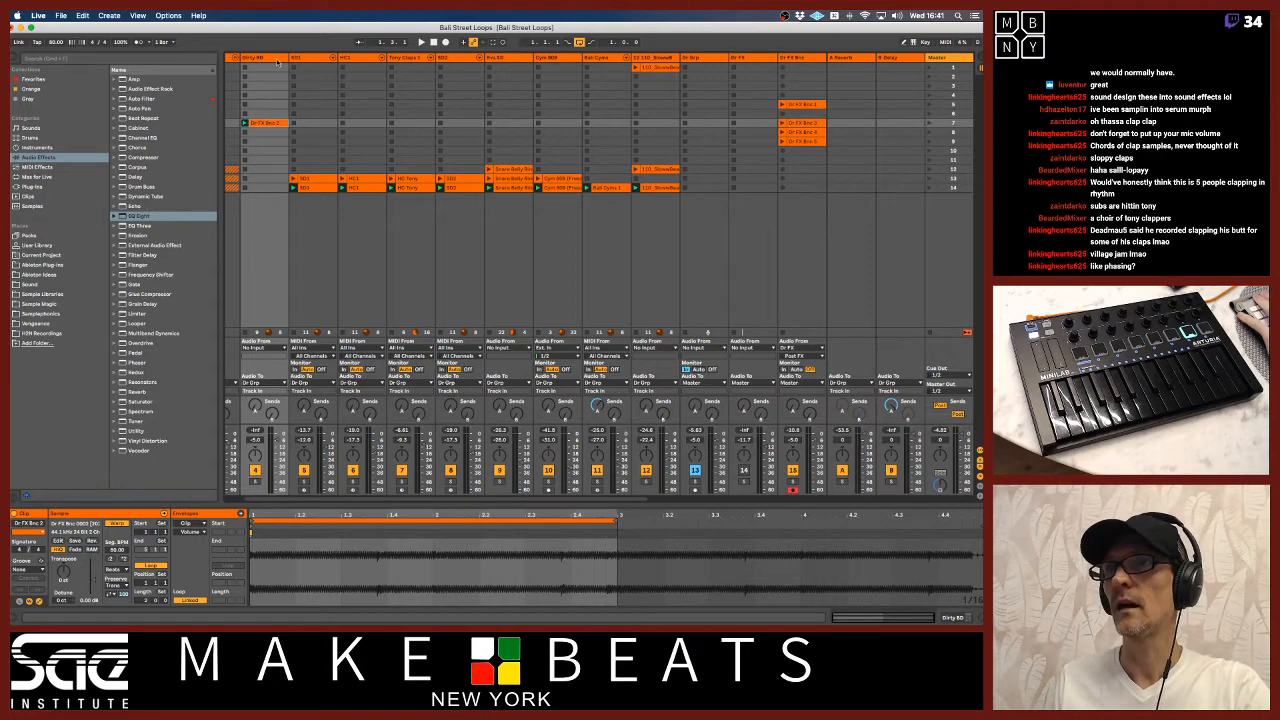
{"action": "right_click", "coordinate": [277, 127]}
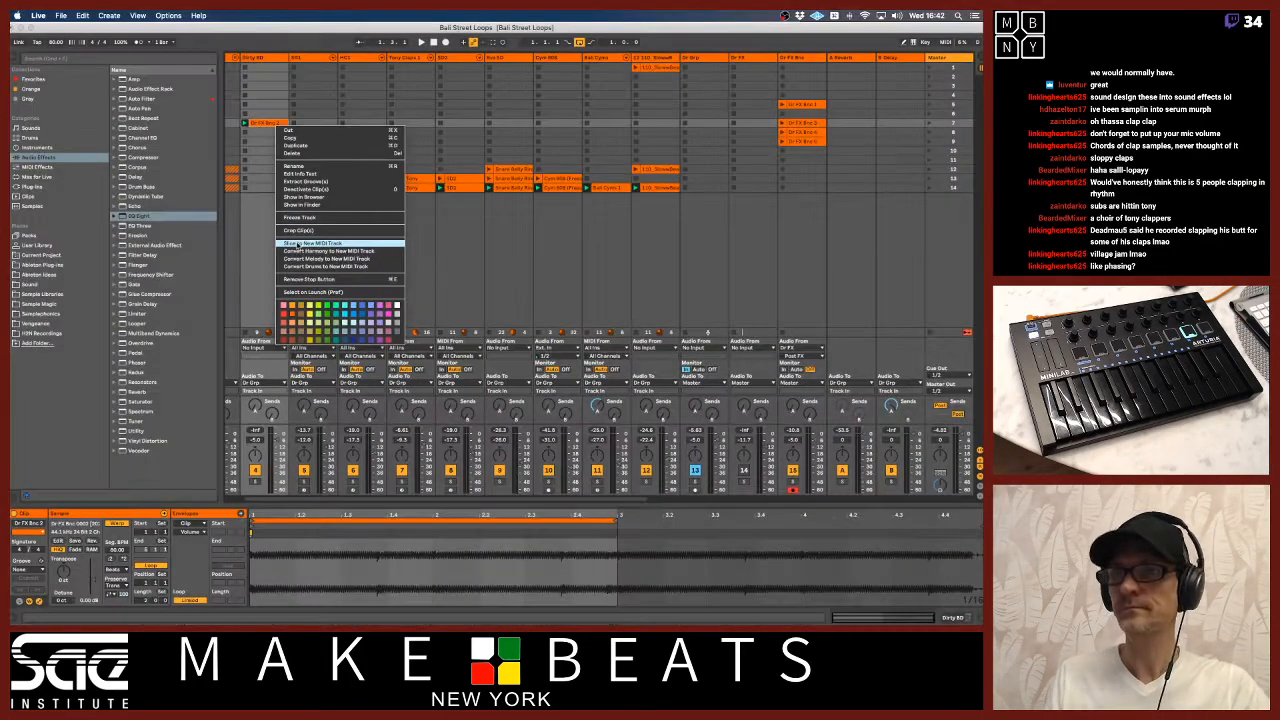
{"action": "left_click", "coordinate": [213, 176]}
Insert a new MIDI track after Dr Grp
{"action": "left_click", "coordinate": [273, 58]}
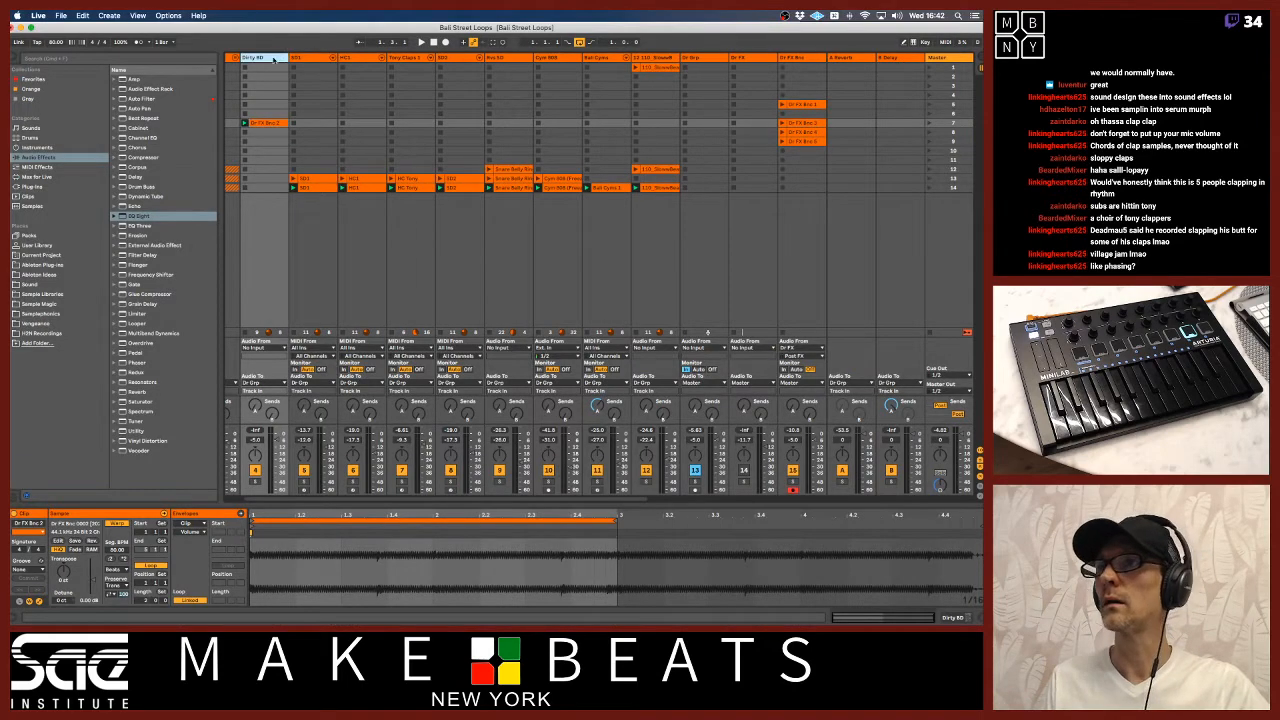
{"action": "left_click", "coordinate": [718, 58]}
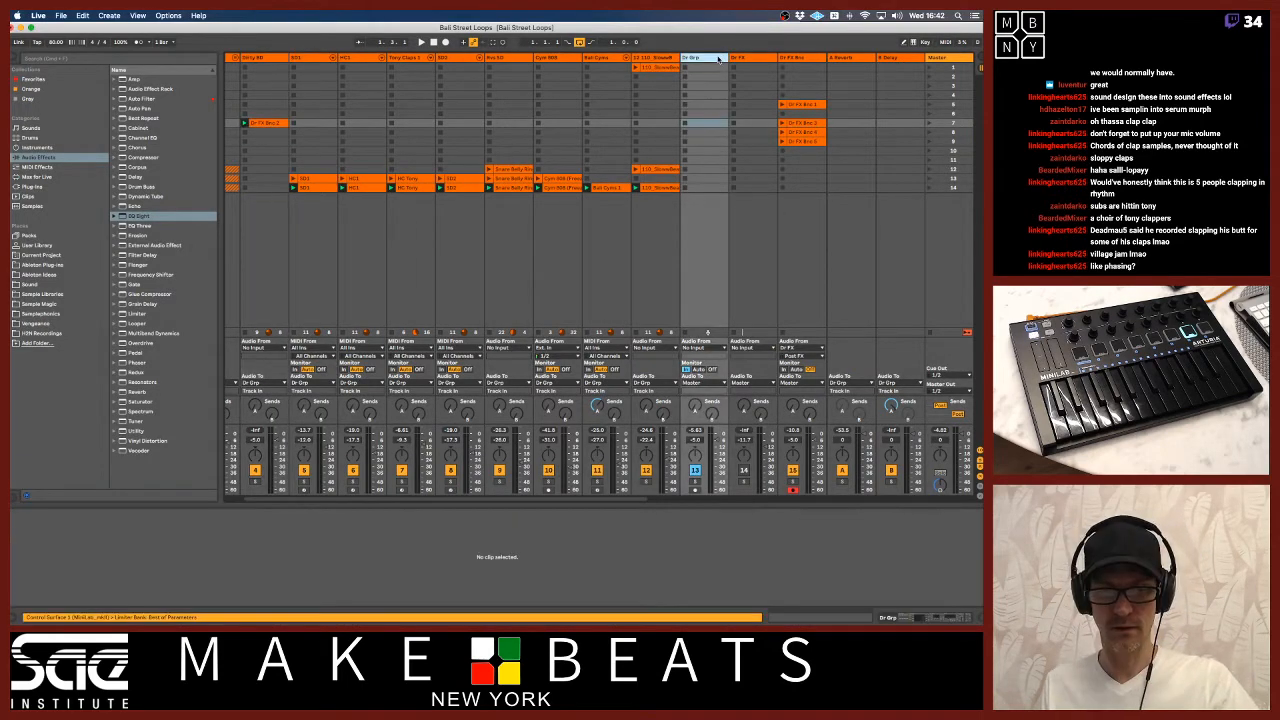
{"action": "key", "text": "super+shift+t"}
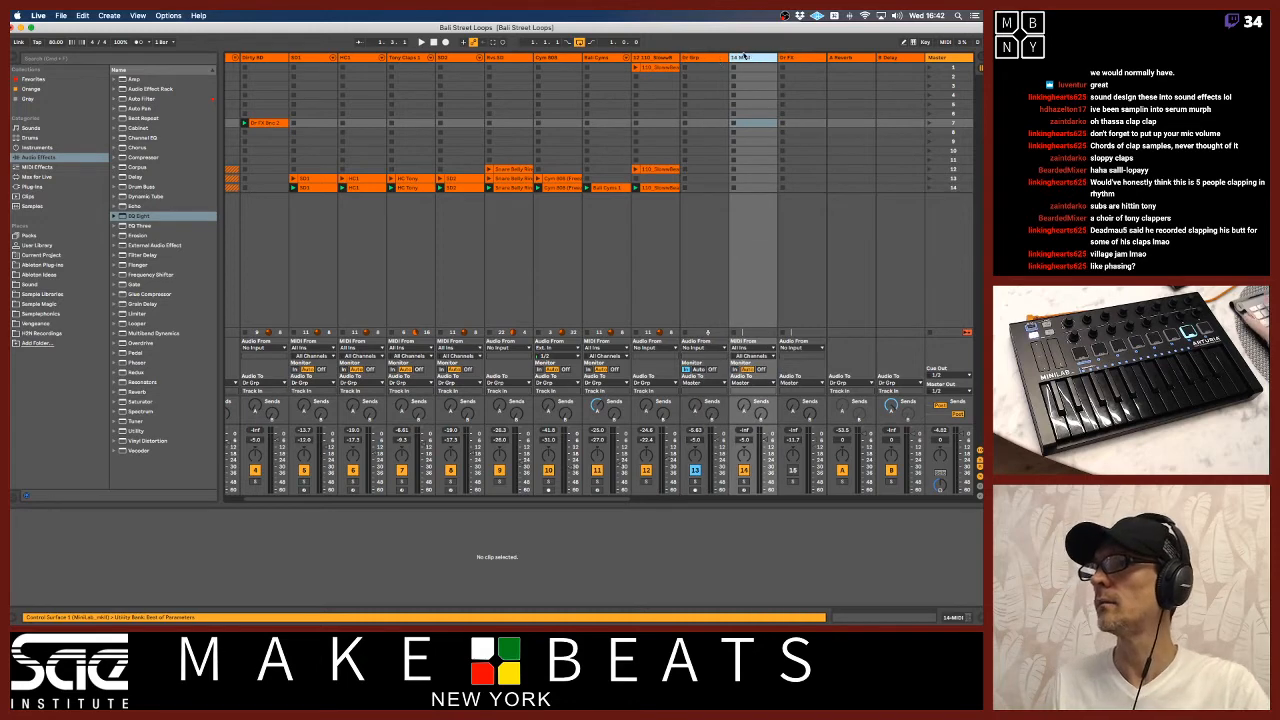
Copy the scene 7 clip of Dirty BD into scene 2, turn off its warping and shorten its end to about 2 seconds
{"action": "left_click", "coordinate": [270, 123]}
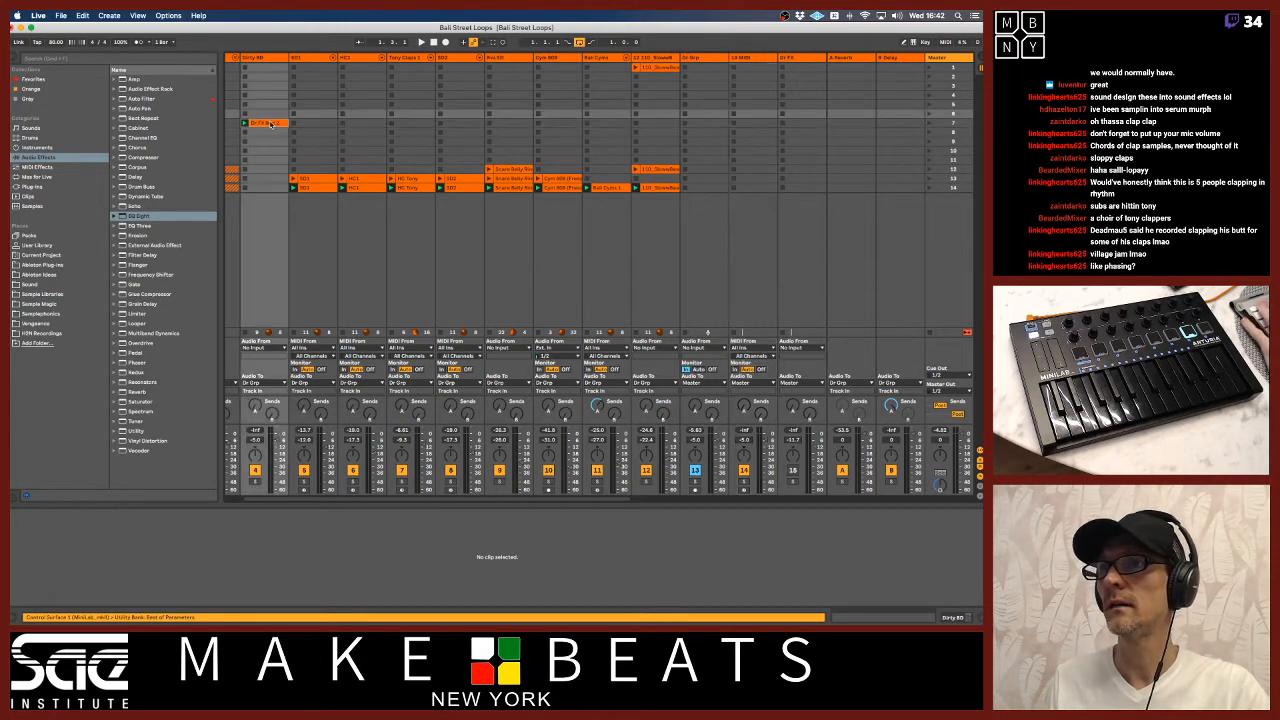
{"action": "left_click_drag", "start_coordinate": [270, 123], "coordinate": [265, 78]}
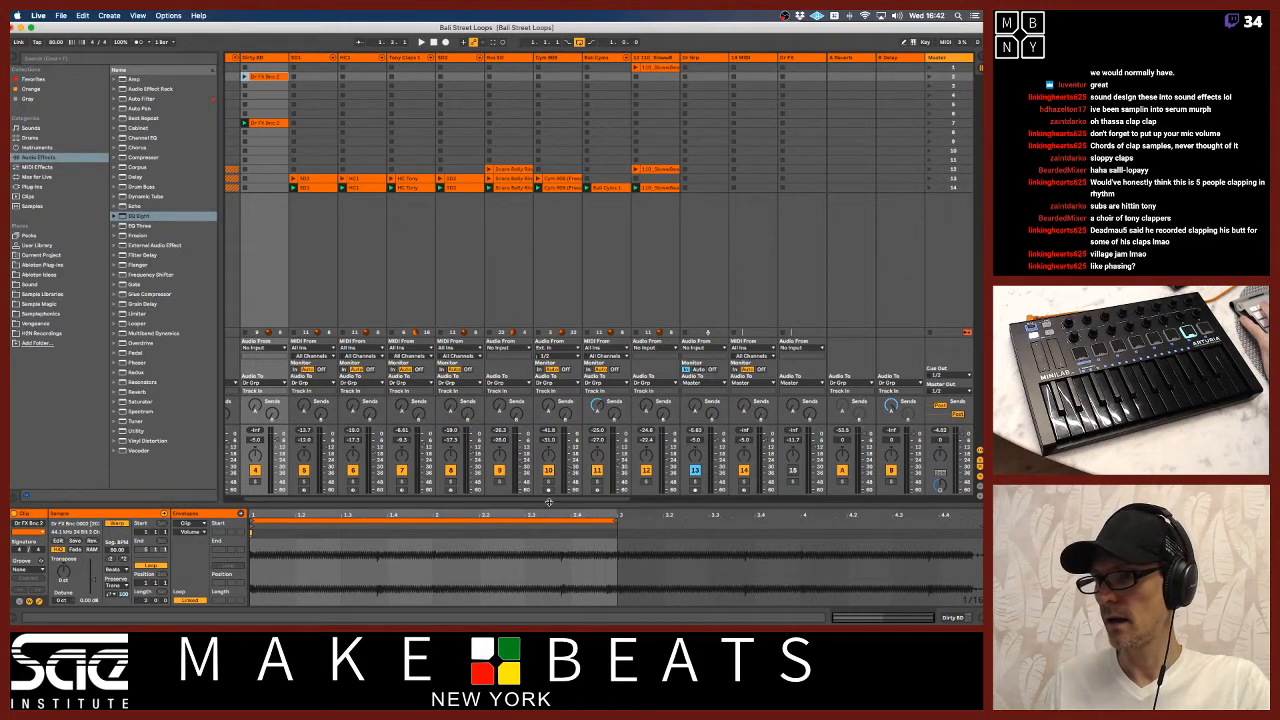
{"action": "left_click", "coordinate": [117, 523]}
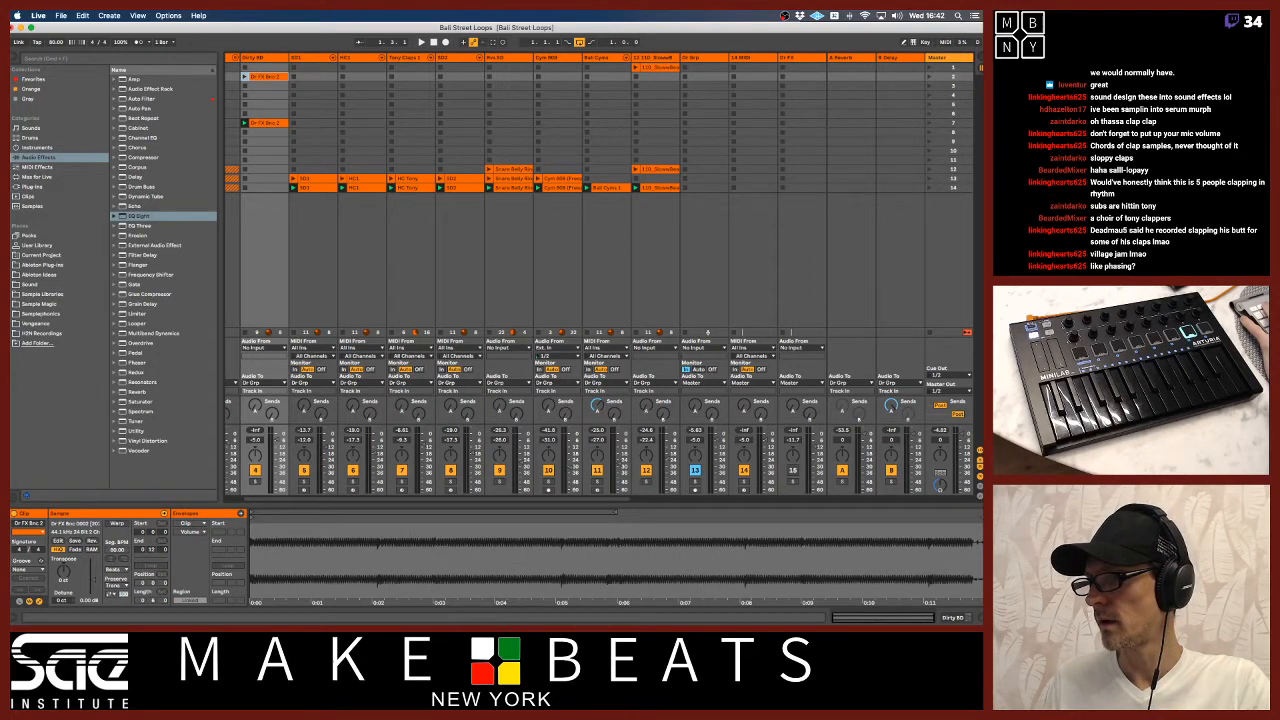
{"action": "left_click_drag", "start_coordinate": [979, 518], "coordinate": [379, 573]}
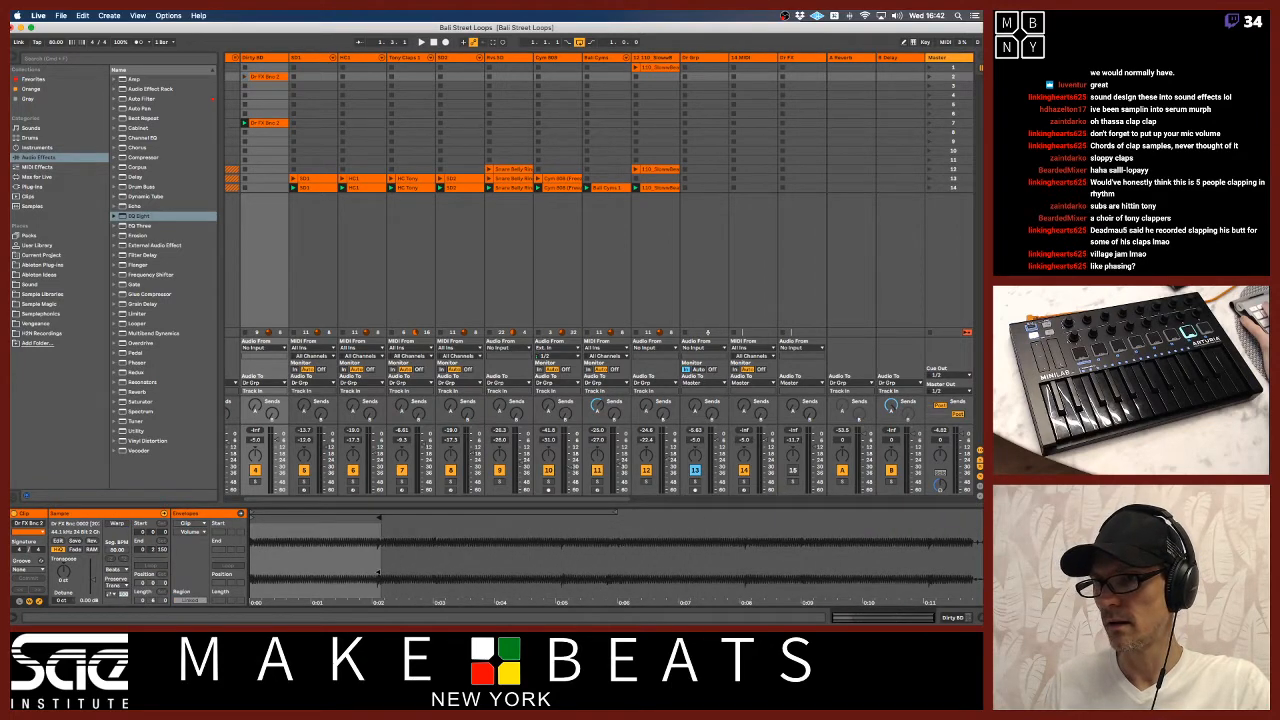
Rename the scene 2 clip of Dirty BD as BD Grit Tone and crop it to its shortened region
{"action": "right_click", "coordinate": [266, 78]}
{"action": "left_click", "coordinate": [292, 181]}
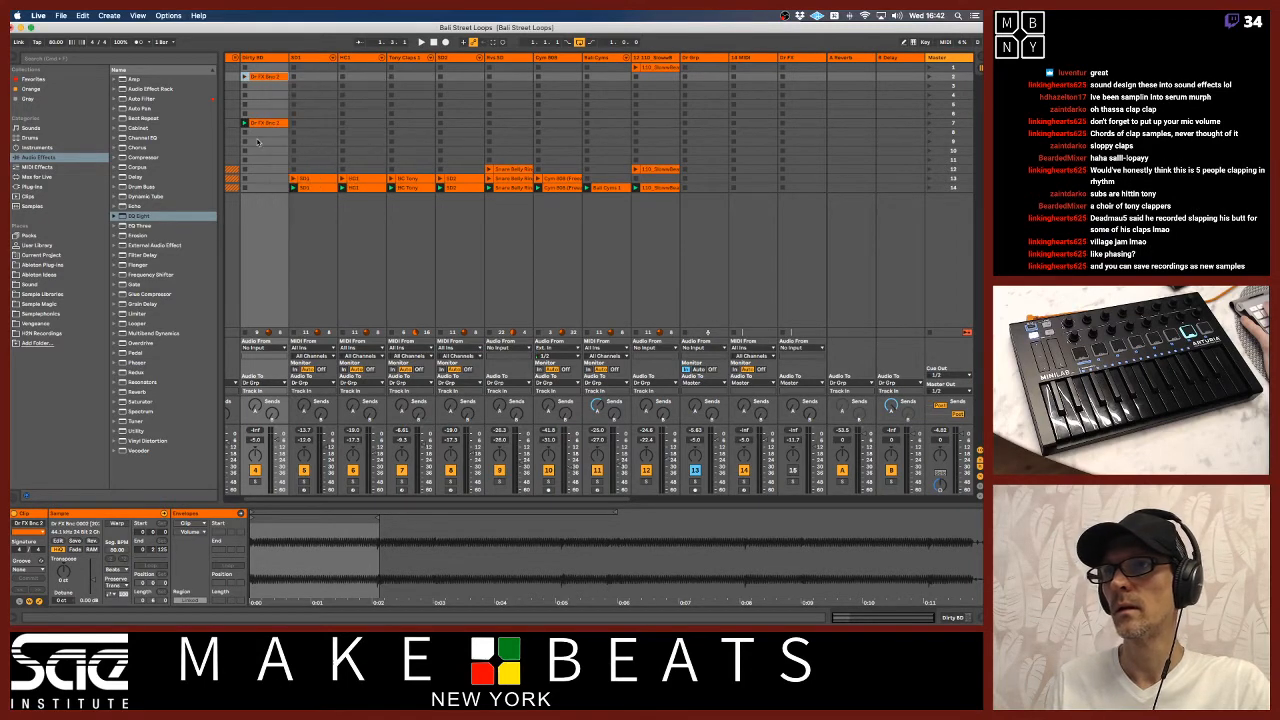
{"action": "type", "text": "B"}
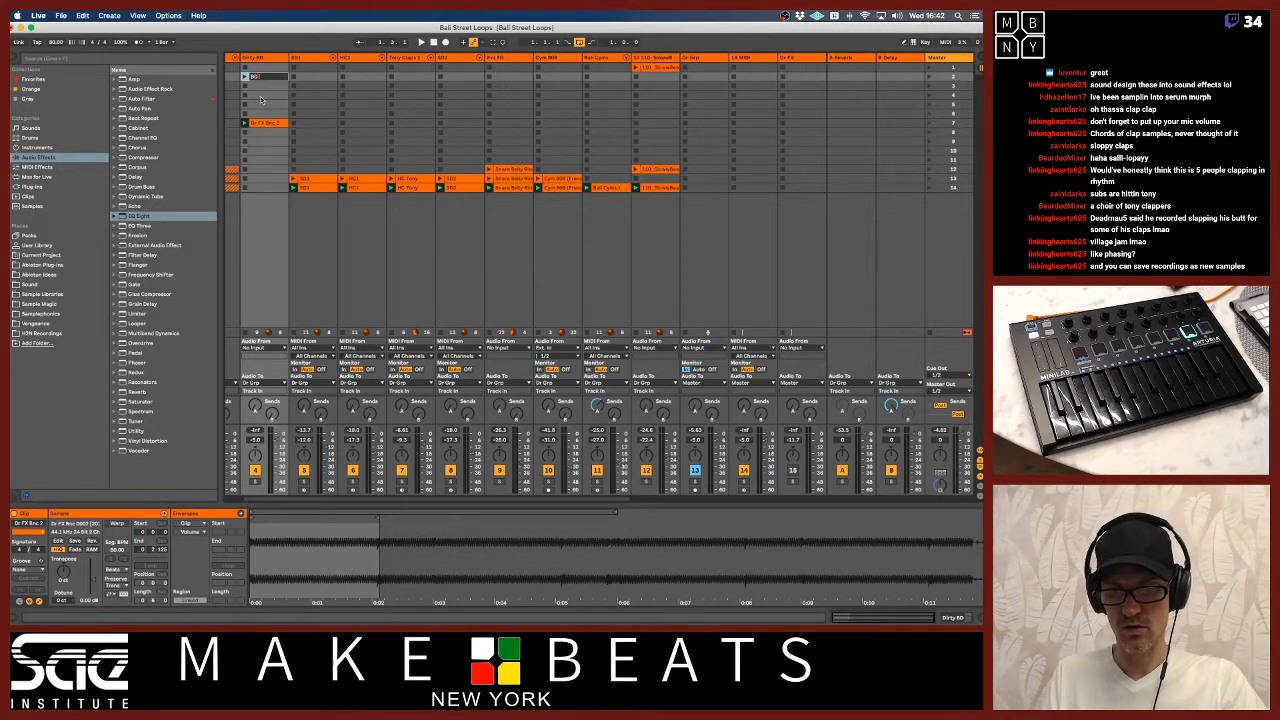
{"action": "type", "text": "D Gris"}
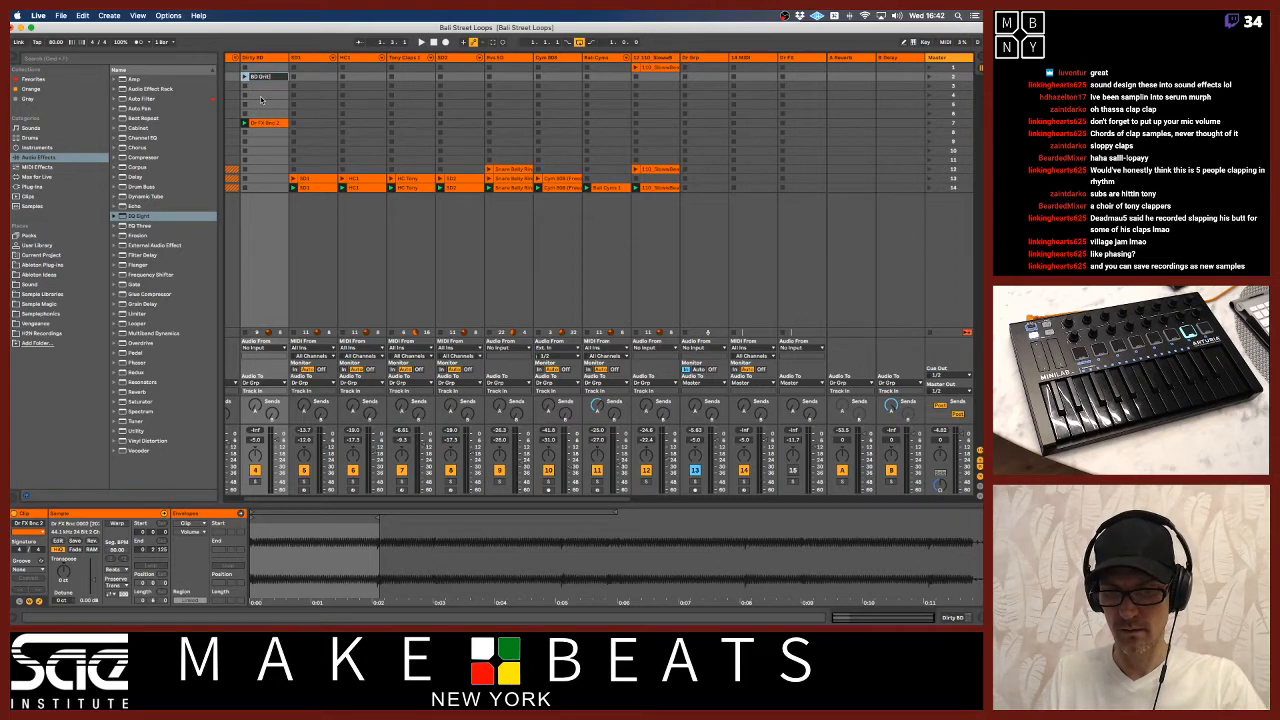
{"action": "type", "text": " Frac"}
{"action": "key", "text": "Return"}
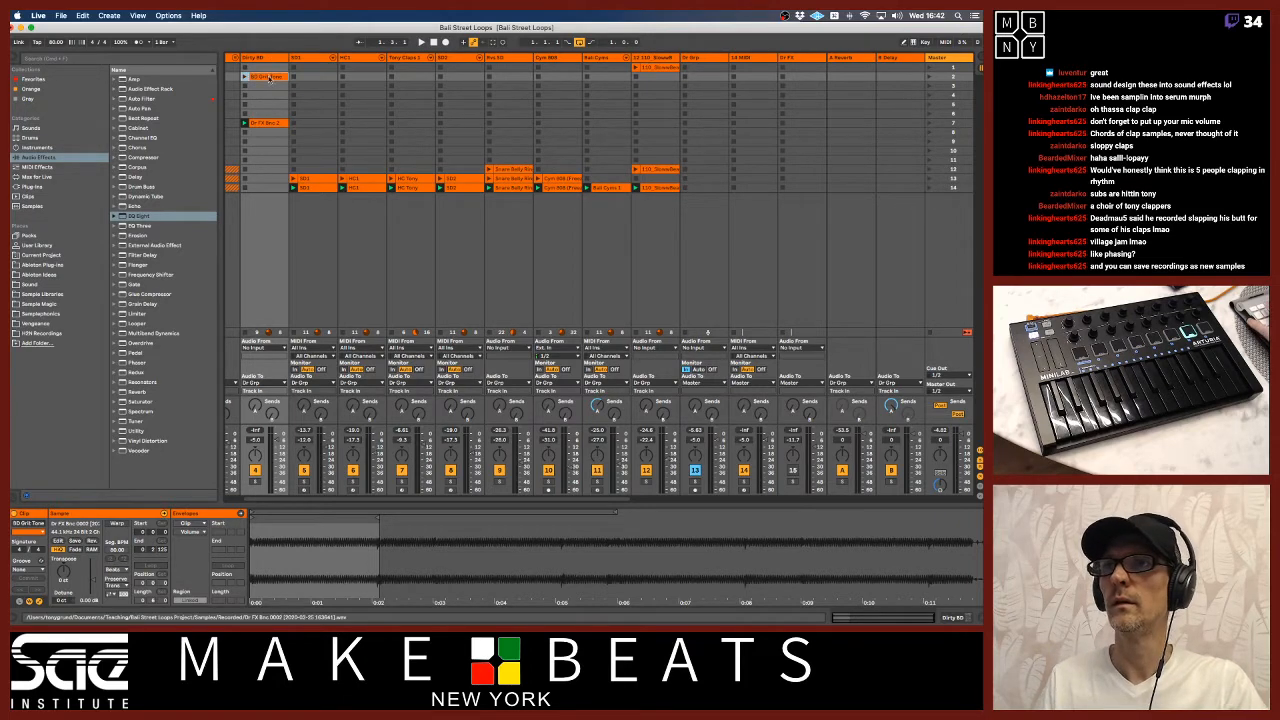
{"action": "right_click", "coordinate": [268, 77]}
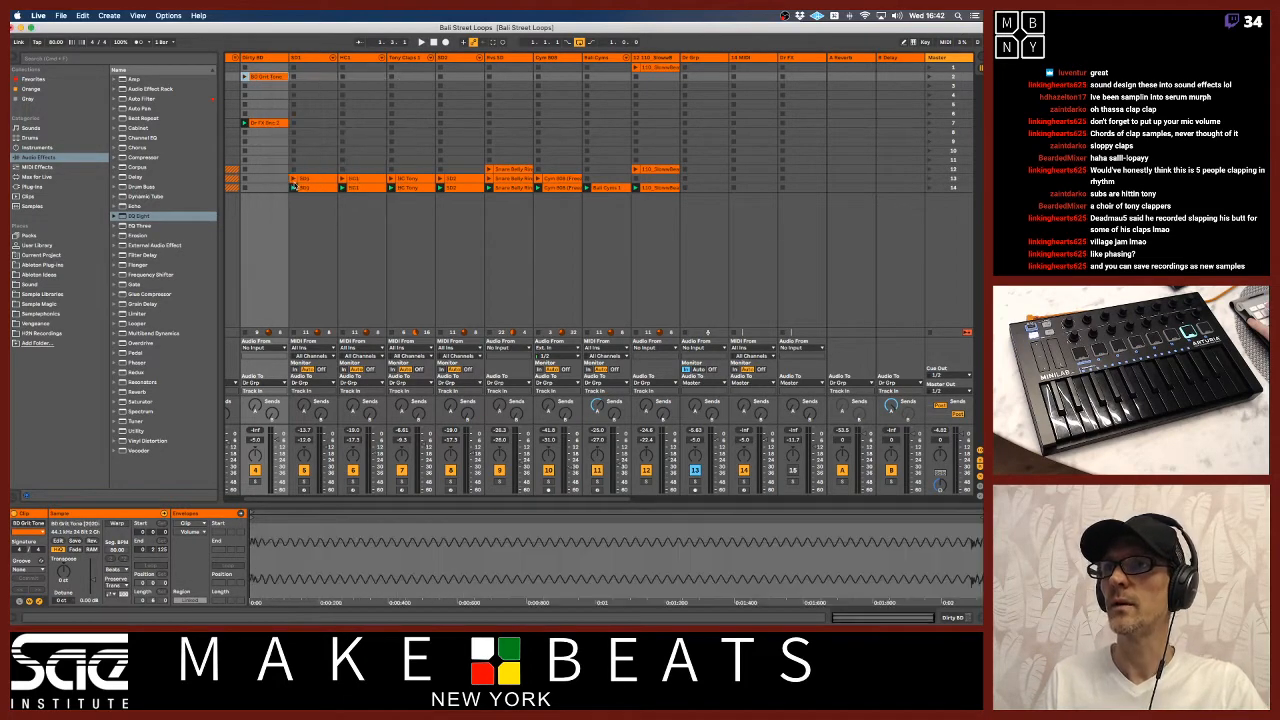
{"action": "left_click", "coordinate": [293, 183]}
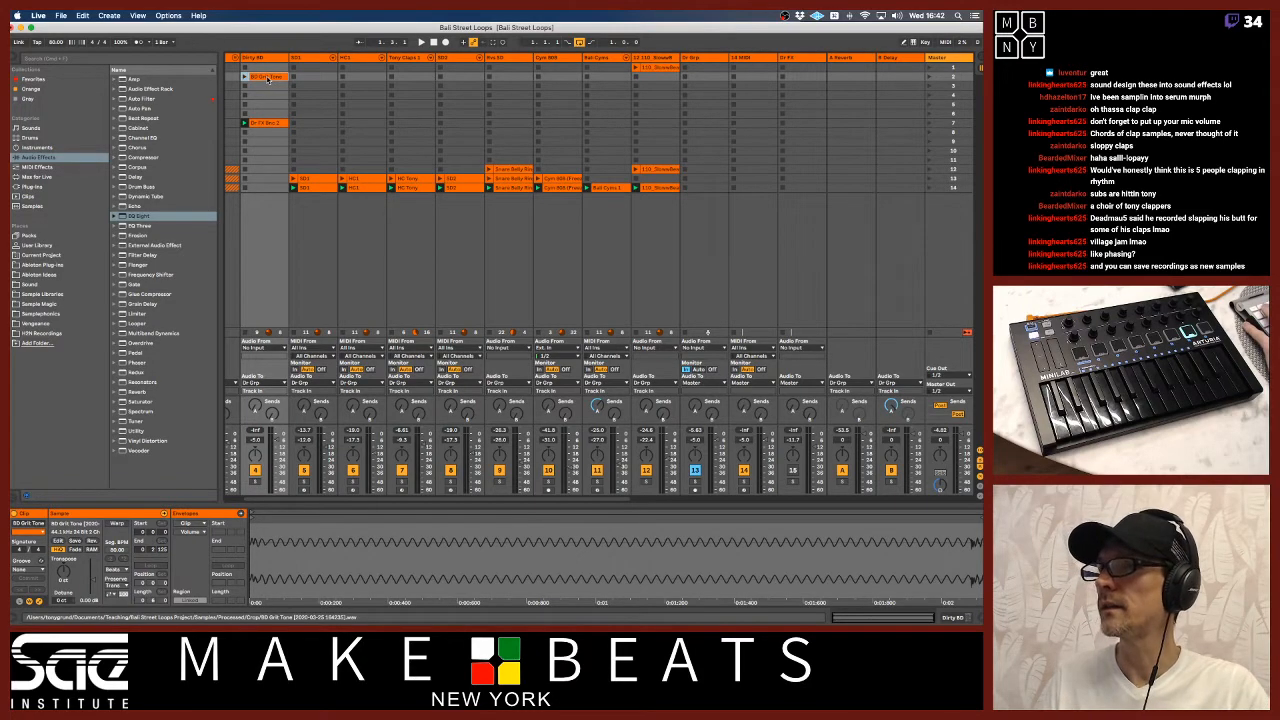
Load the BD Grit Tone clip into a Simpler on the new MIDI track and arm the track for recording
{"action": "left_click", "coordinate": [743, 60]}
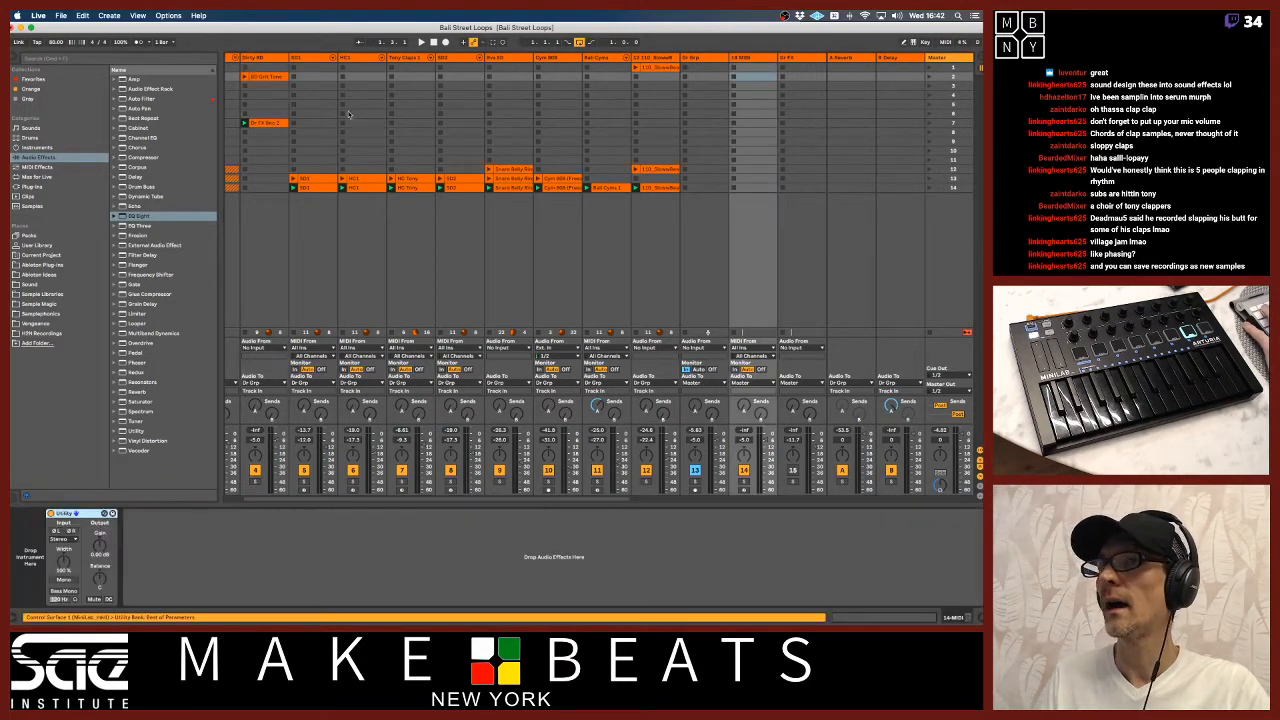
{"action": "left_click_drag", "start_coordinate": [271, 78], "coordinate": [28, 536]}
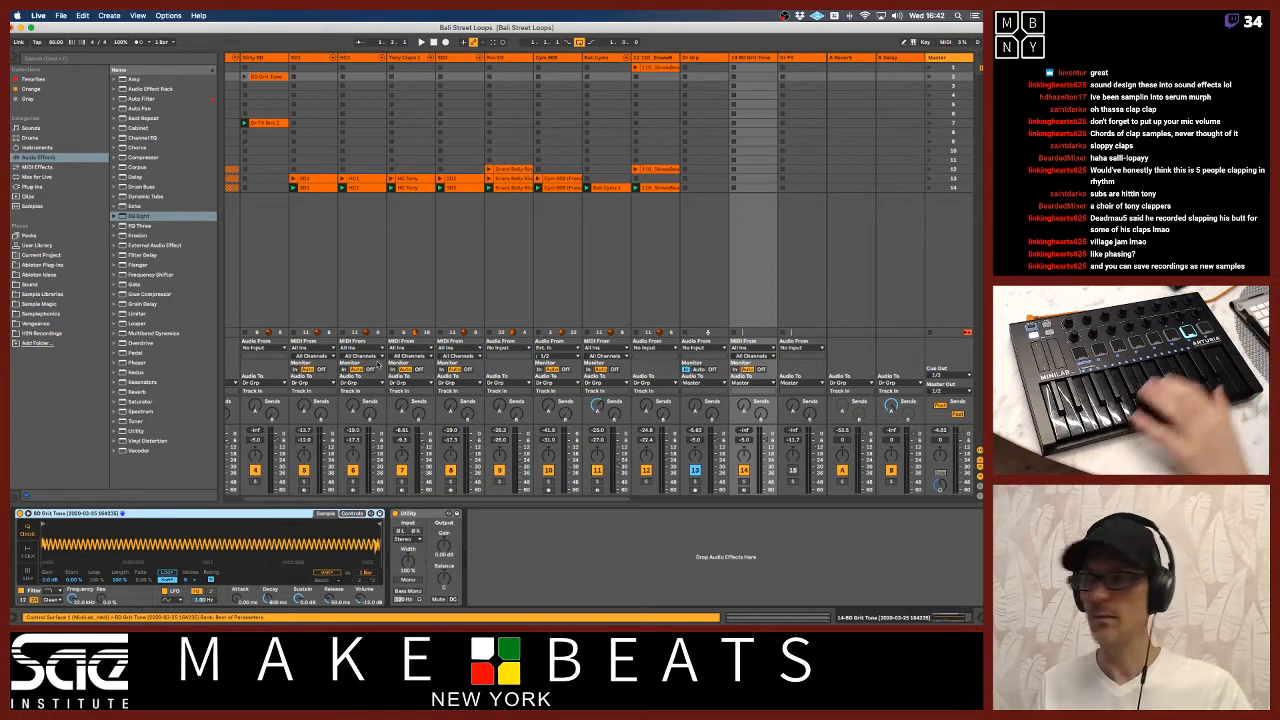
{"action": "left_click", "coordinate": [744, 491]}
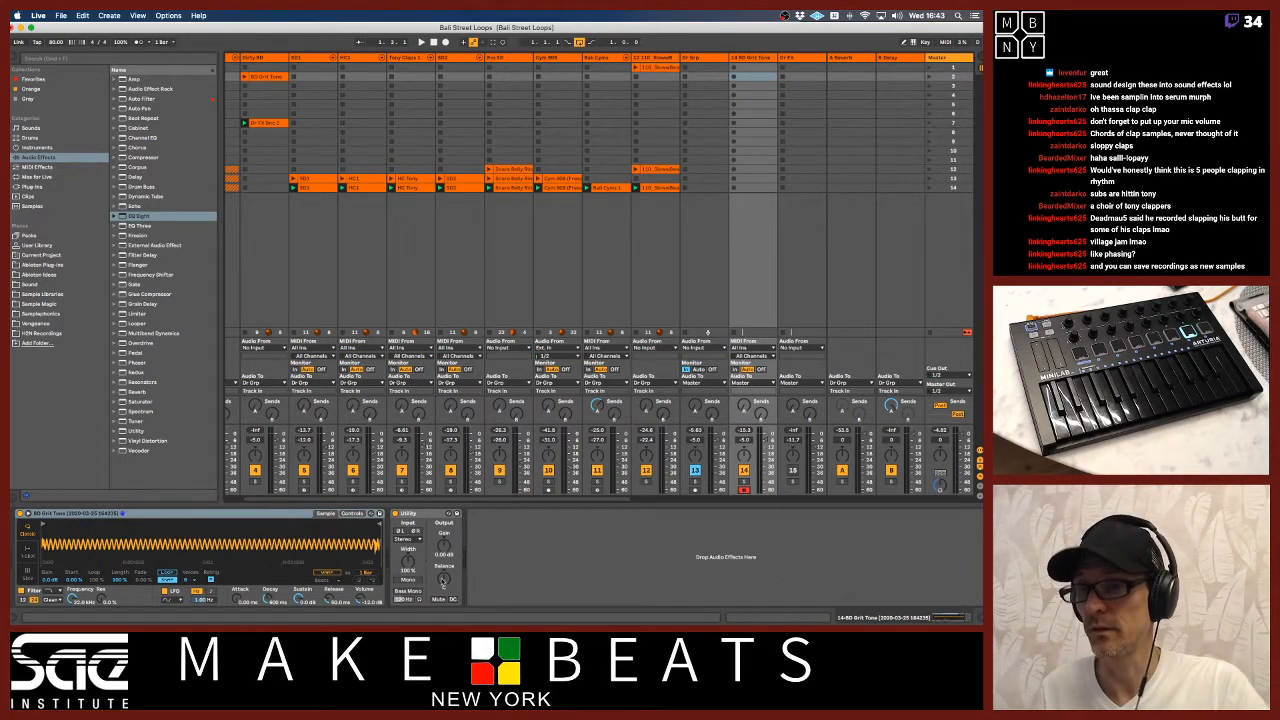
Trim the end of the BD Grit Tone sample in Simpler to cut off its irregular tail
{"action": "left_click_drag", "start_coordinate": [109, 551], "coordinate": [109, 558]}
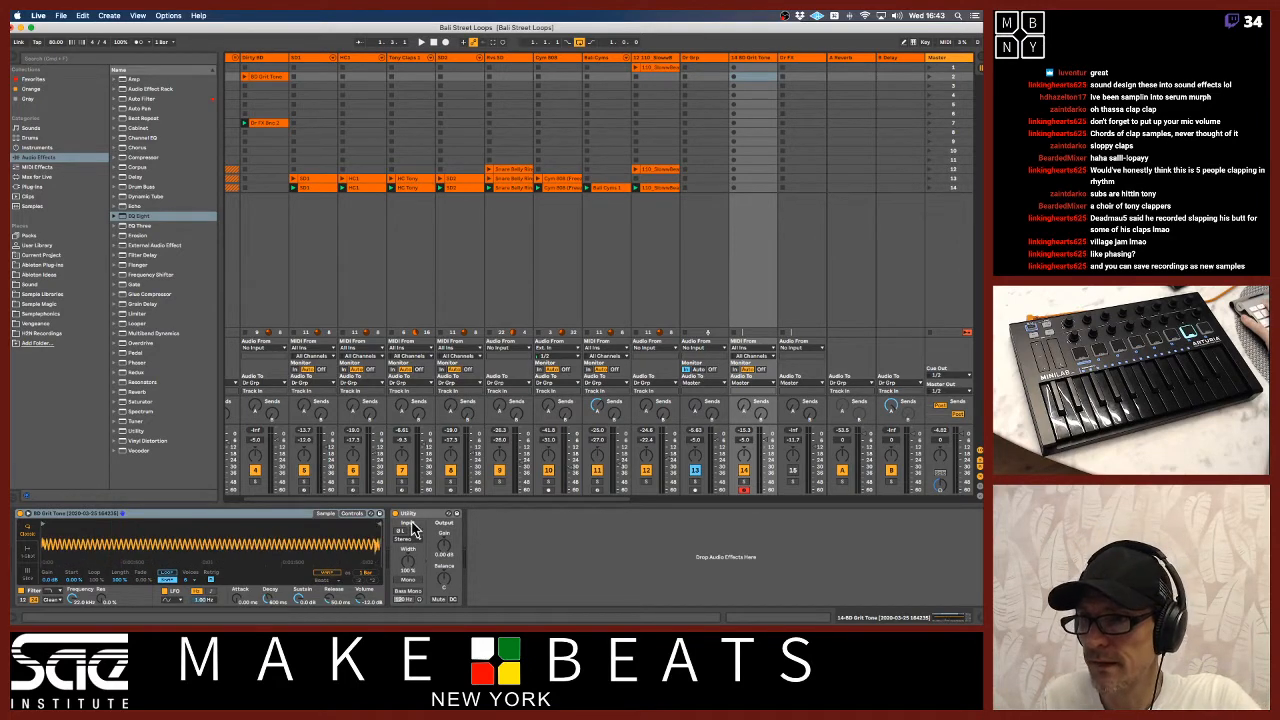
{"action": "left_click_drag", "start_coordinate": [379, 524], "coordinate": [372, 524]}
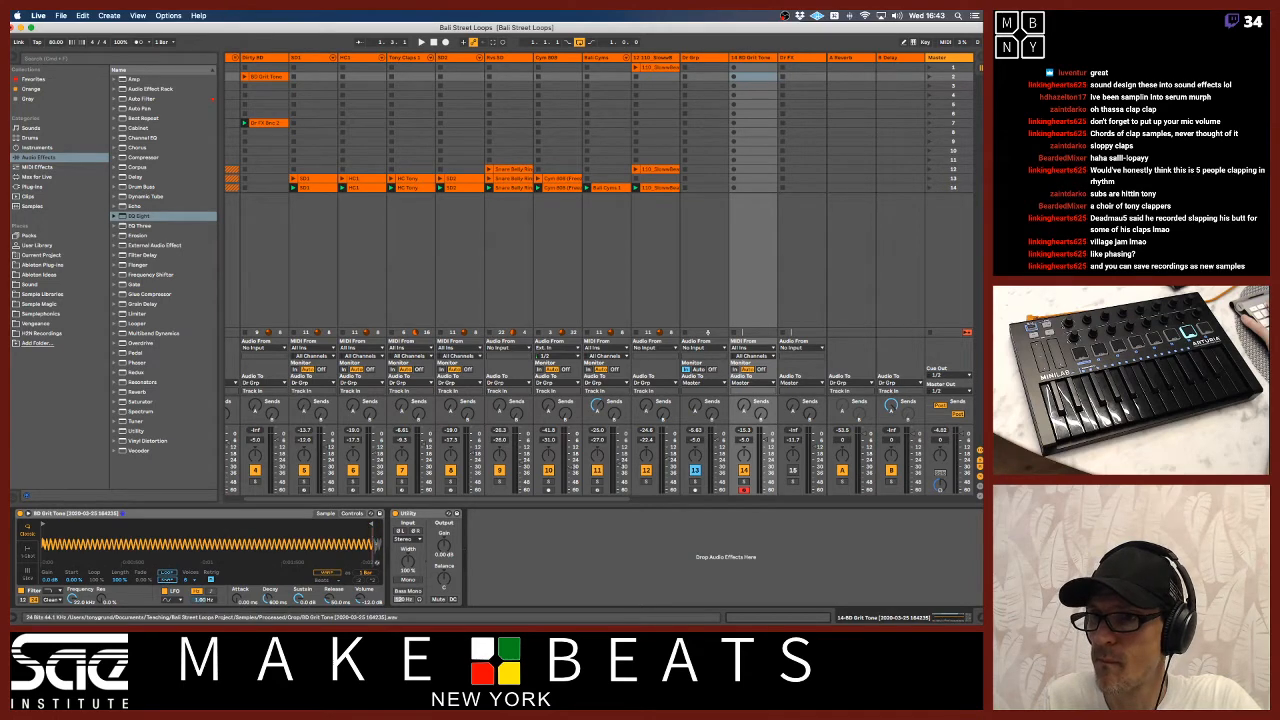
{"action": "mouse_move", "coordinate": [352, 533]}
{"action": "left_mouse_down"}
{"action": "mouse_move", "coordinate": [346, 556]}
{"action": "mouse_move", "coordinate": [342, 533]}
{"action": "left_mouse_up"}
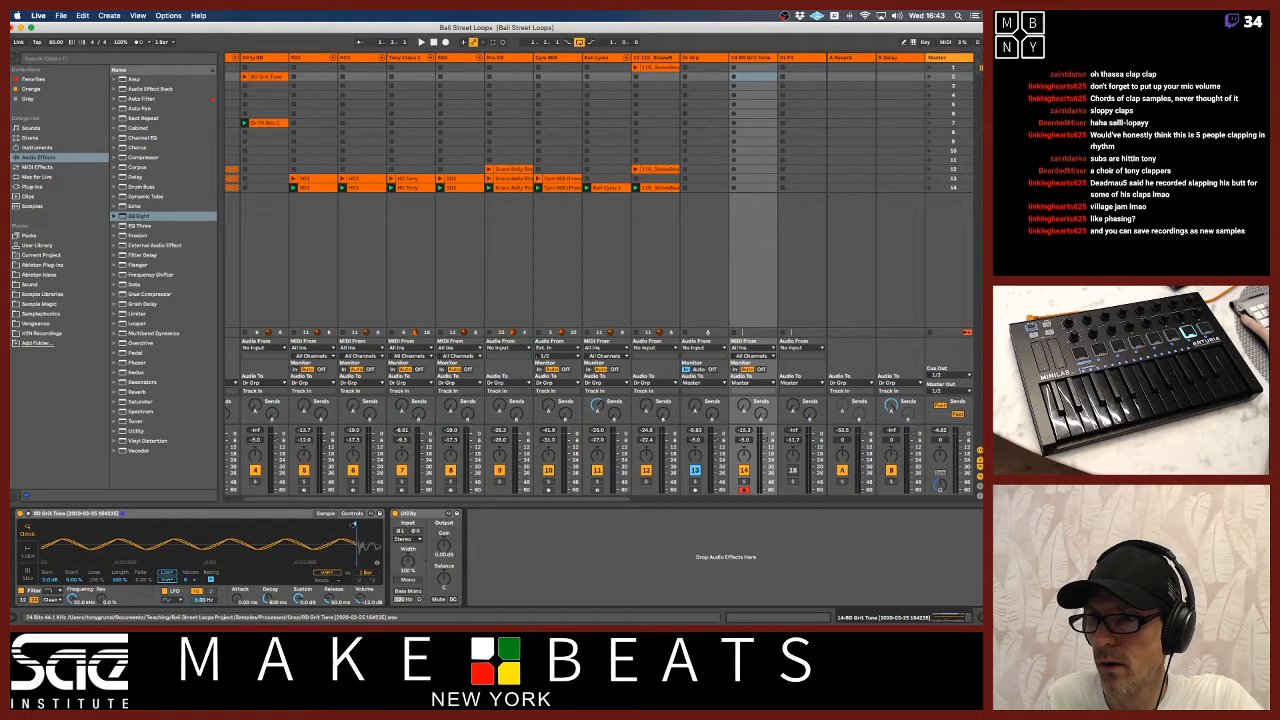
{"action": "left_click_drag", "start_coordinate": [374, 533], "coordinate": [374, 508]}
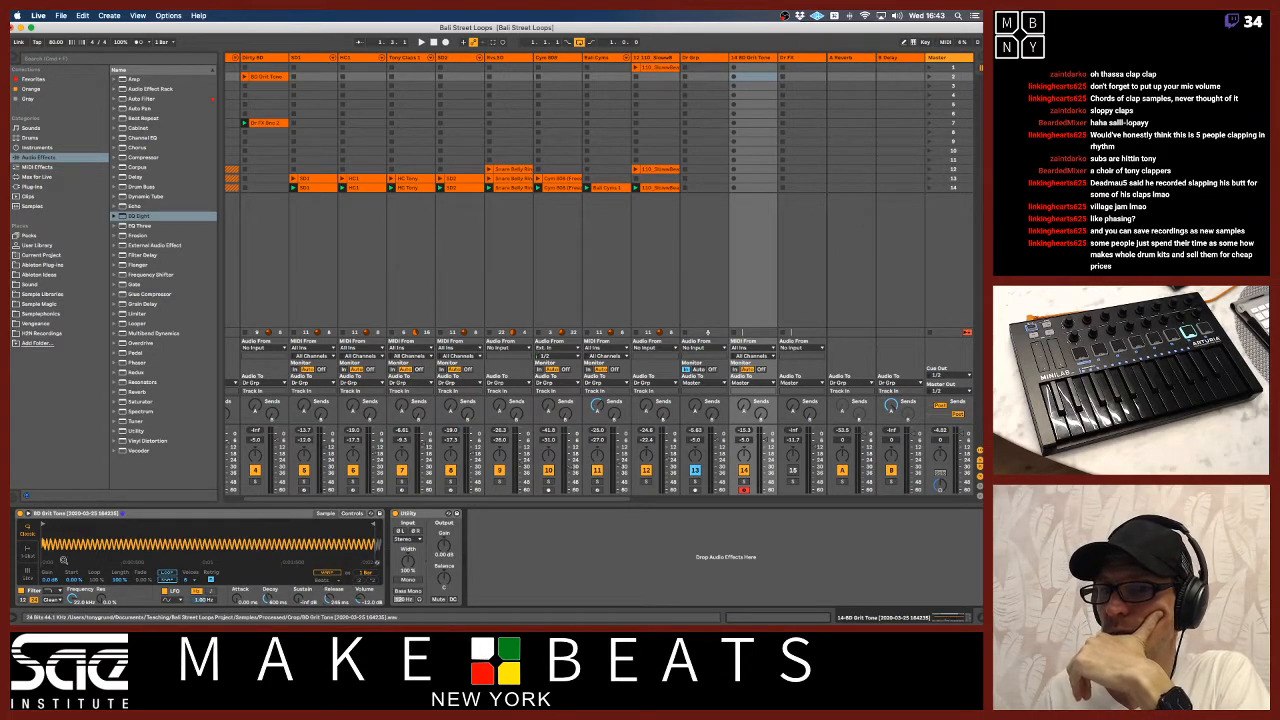
Switch Simpler to one-shot mode and move the sample's start marker slightly into the waveform
{"action": "left_click", "coordinate": [27, 552]}
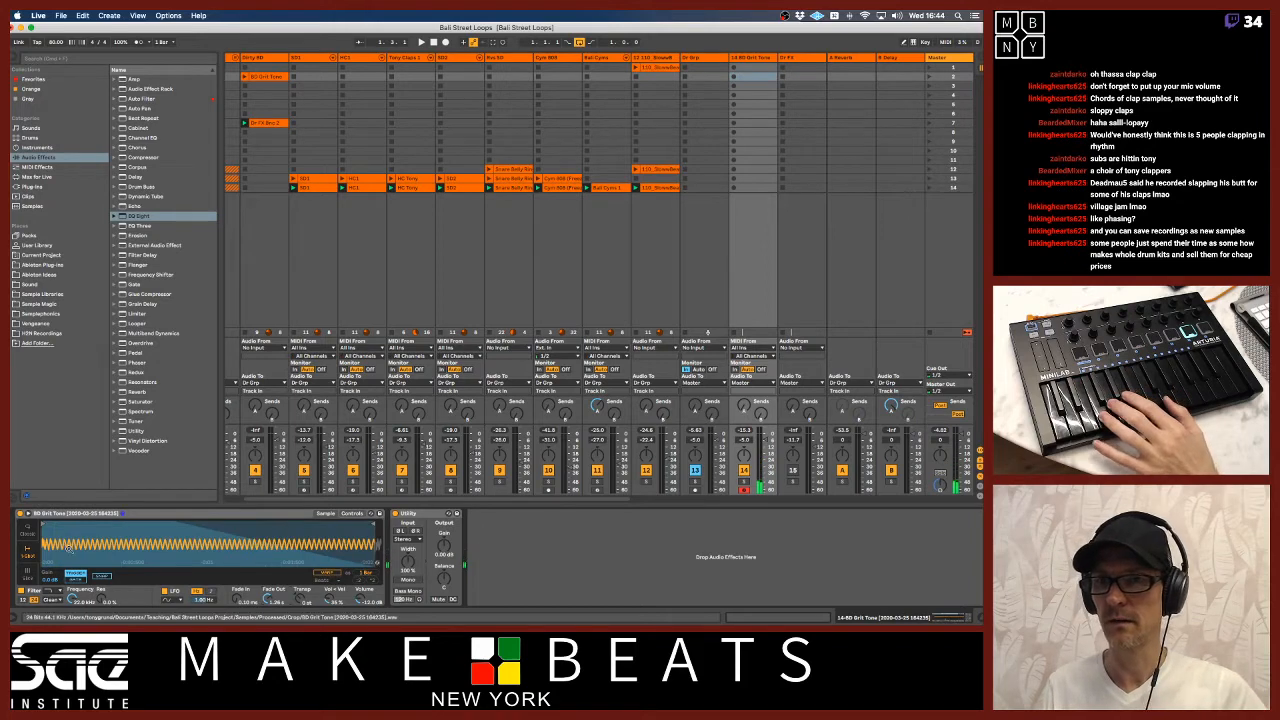
{"action": "left_click_drag", "start_coordinate": [42, 540], "coordinate": [42, 584]}
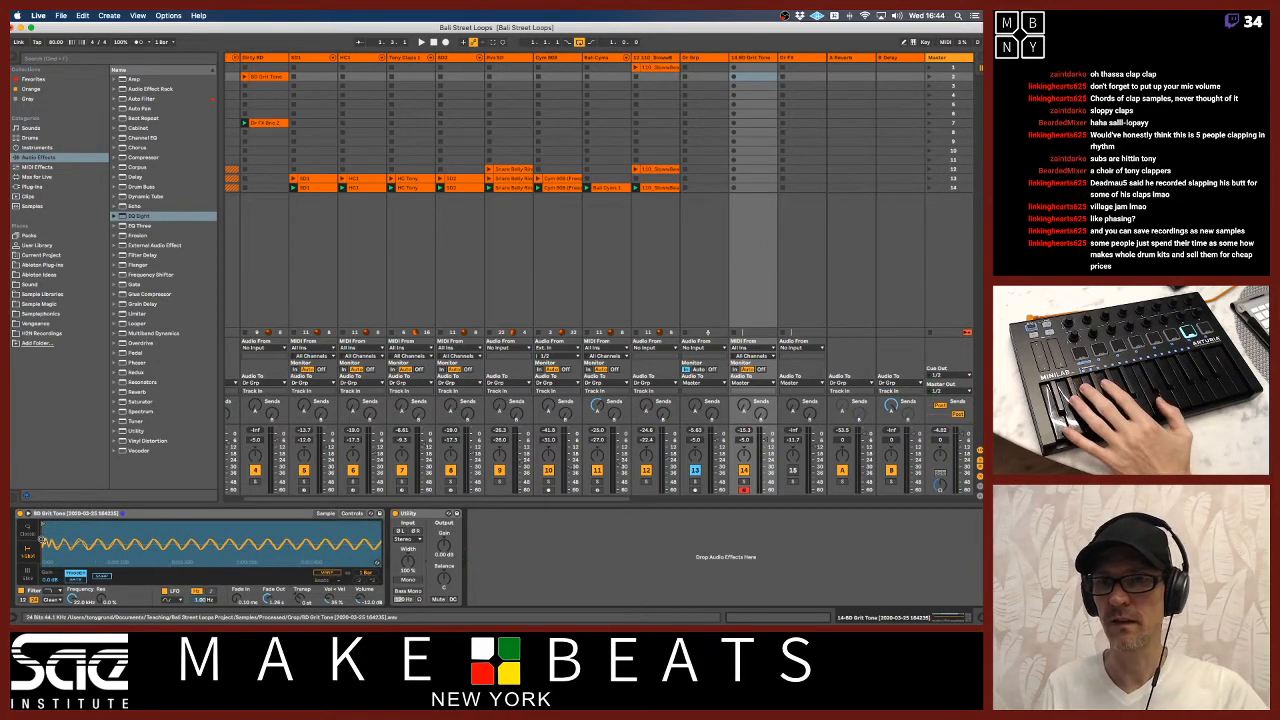
{"action": "left_click_drag", "start_coordinate": [42, 523], "coordinate": [63, 522]}
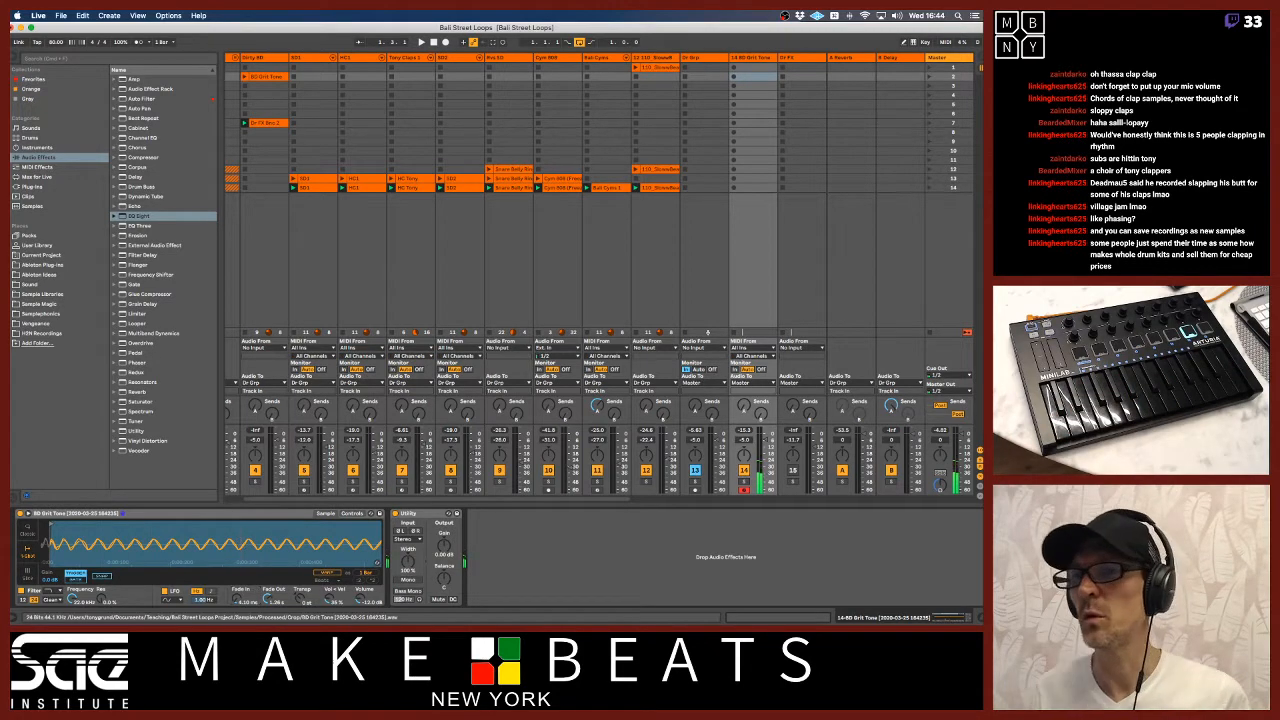
{"action": "left_click_drag", "start_coordinate": [239, 538], "coordinate": [239, 518]}
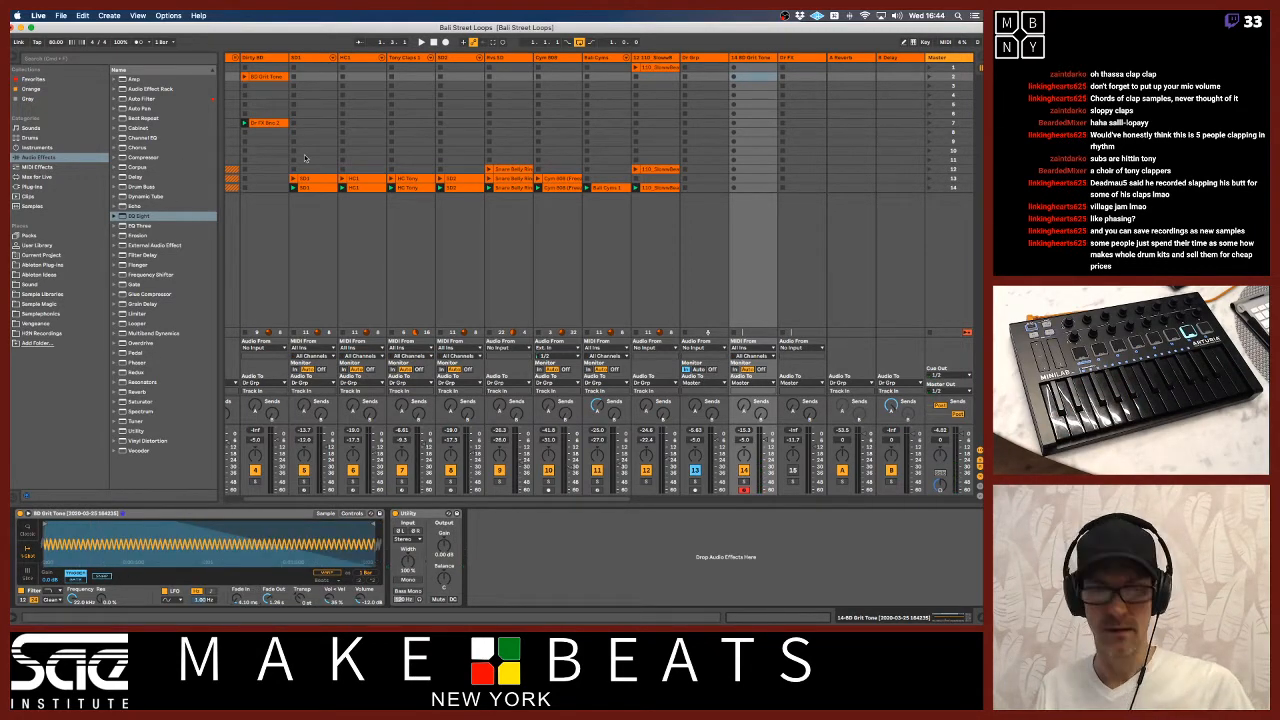
Unfold BD Grp and copy the scene 14 clip of its second kick track into scene 14 of the BD Grit Tone track
{"action": "scroll", "coordinate": [305, 158], "scroll_direction": "left", "scroll_amount": 1}
{"action": "scroll", "coordinate": [305, 158], "scroll_direction": "left", "scroll_amount": 2}
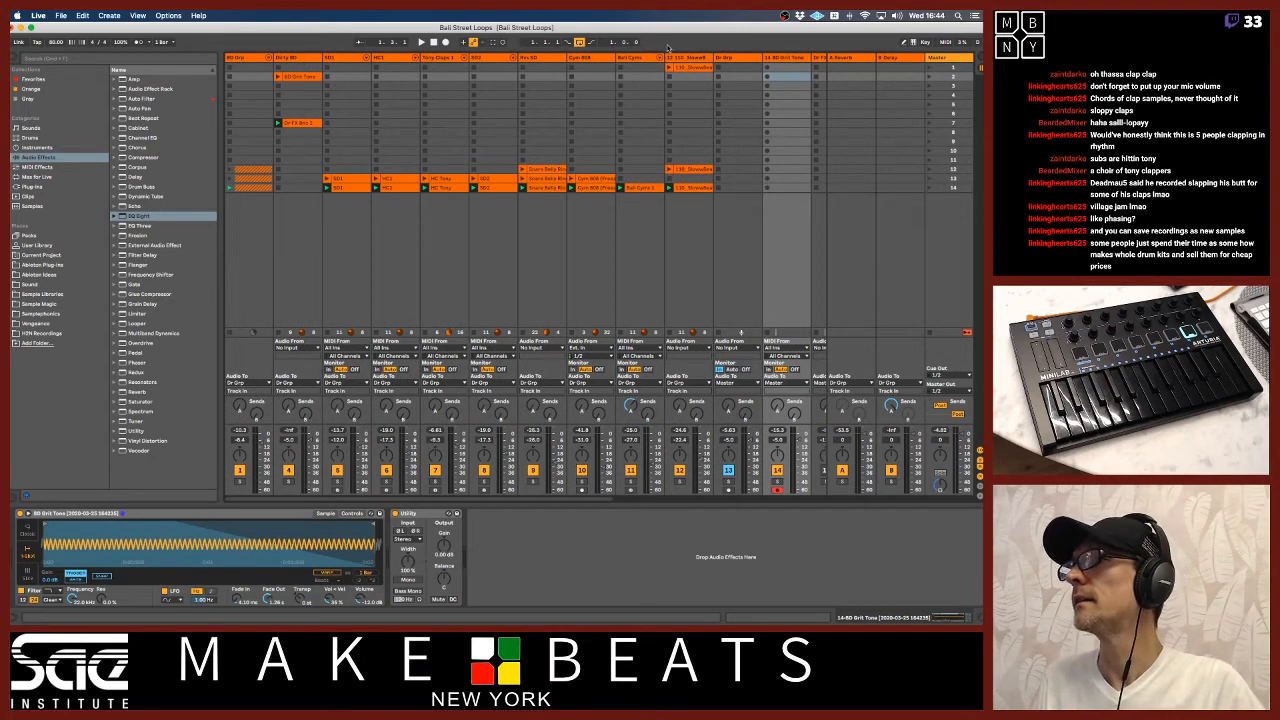
{"action": "left_click", "coordinate": [777, 58]}
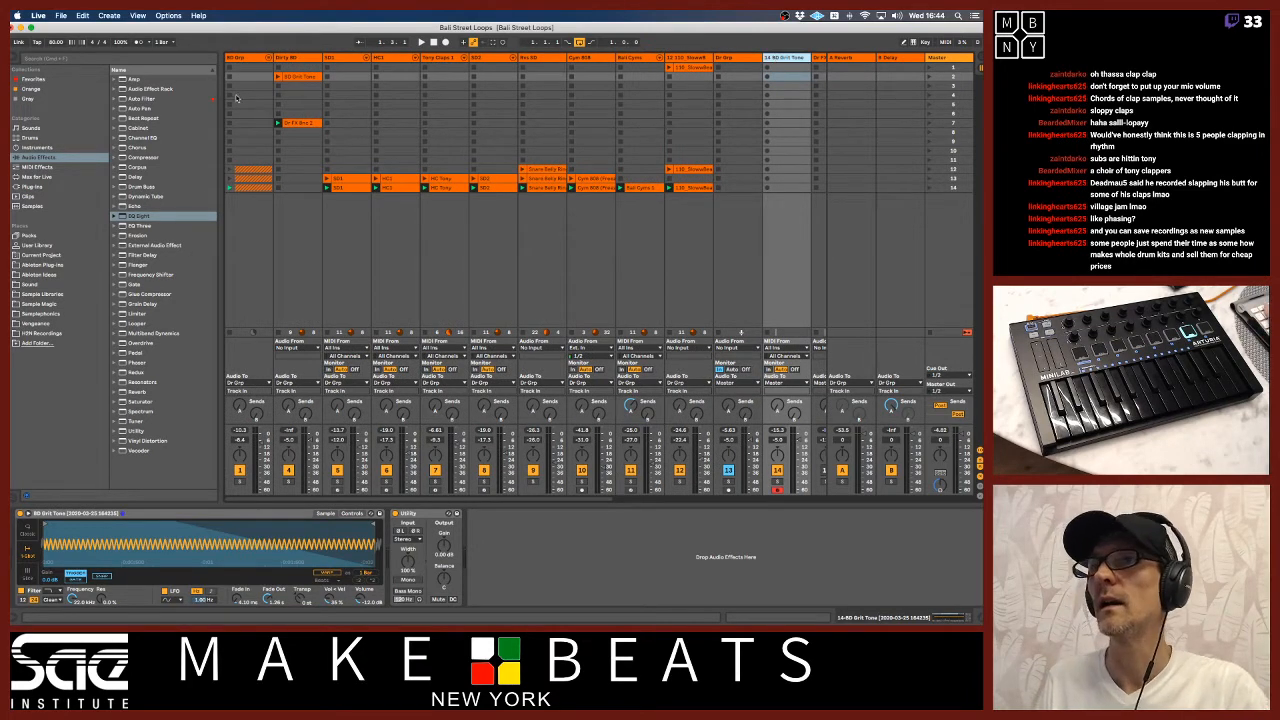
{"action": "left_click", "coordinate": [268, 59]}
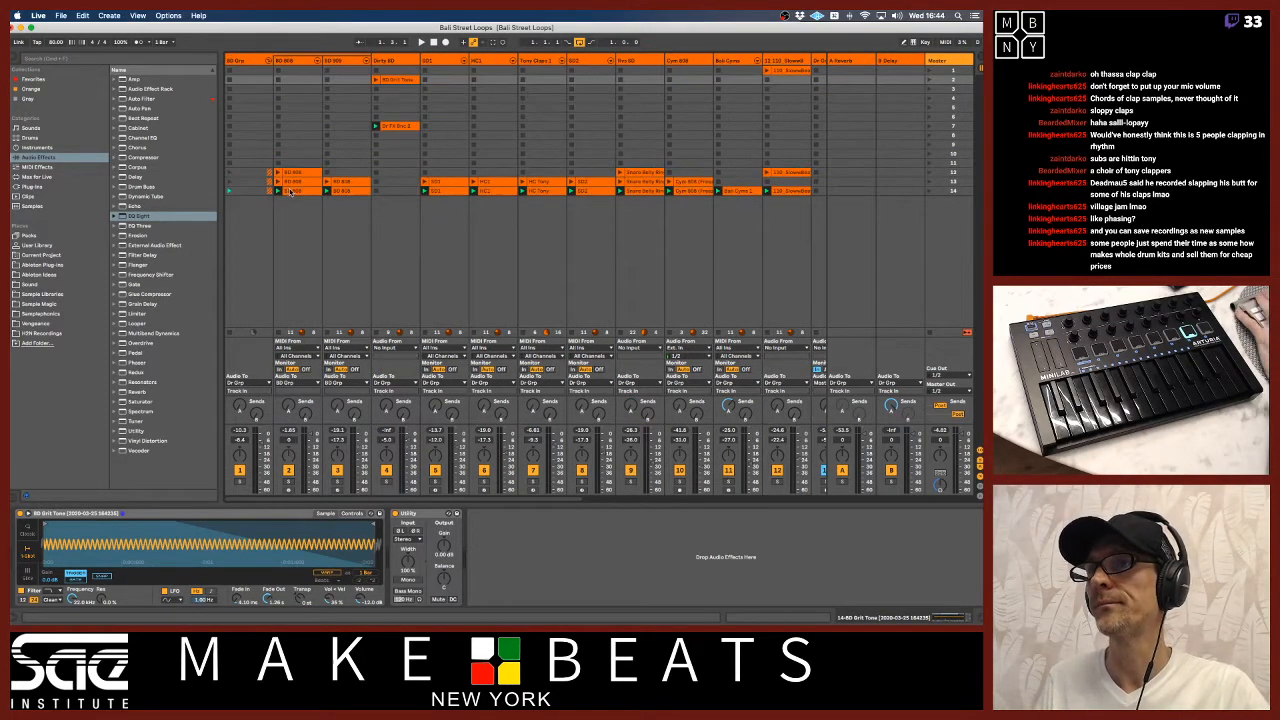
{"action": "scroll", "coordinate": [310, 180], "scroll_direction": "right", "scroll_amount": 3}
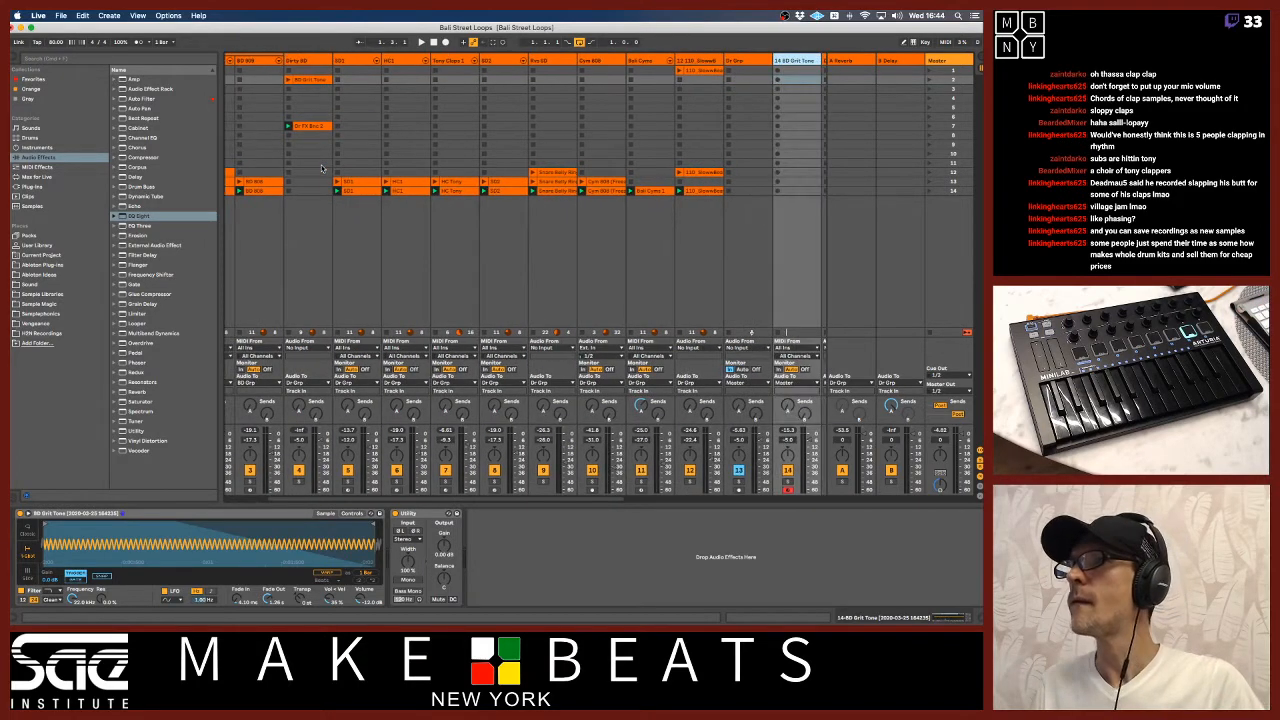
{"action": "scroll", "coordinate": [322, 168], "scroll_direction": "left", "scroll_amount": 1}
{"action": "left_click", "coordinate": [276, 192]}
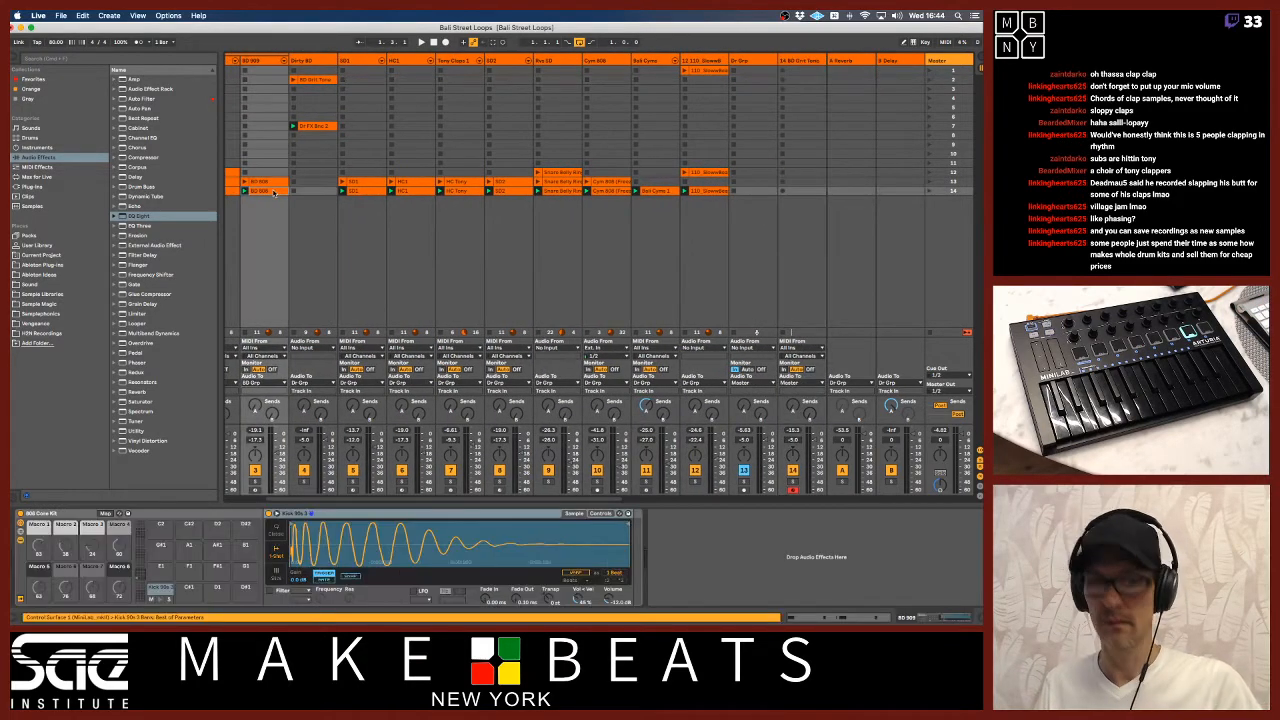
{"action": "left_click_drag", "start_coordinate": [273, 193], "coordinate": [797, 194]}
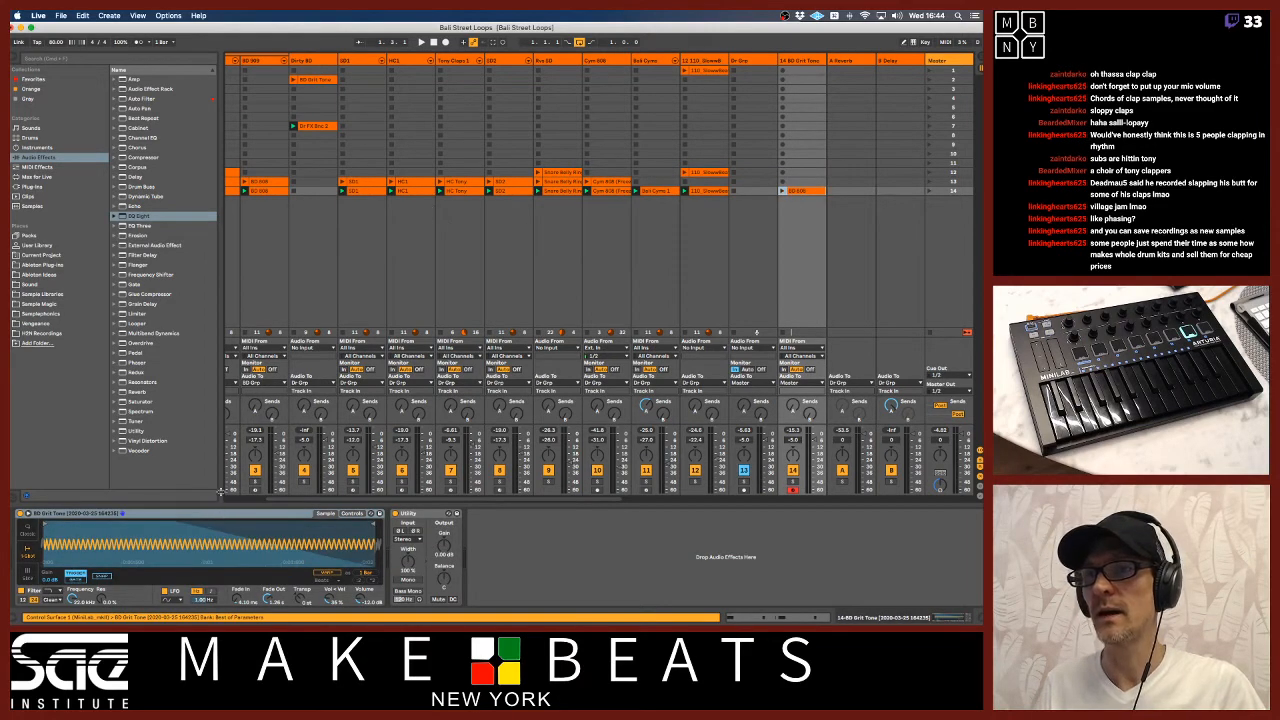
Audition the drums with the second kick track of BD Grp muted, and switch the track back on
{"action": "left_click", "coordinate": [254, 470]}
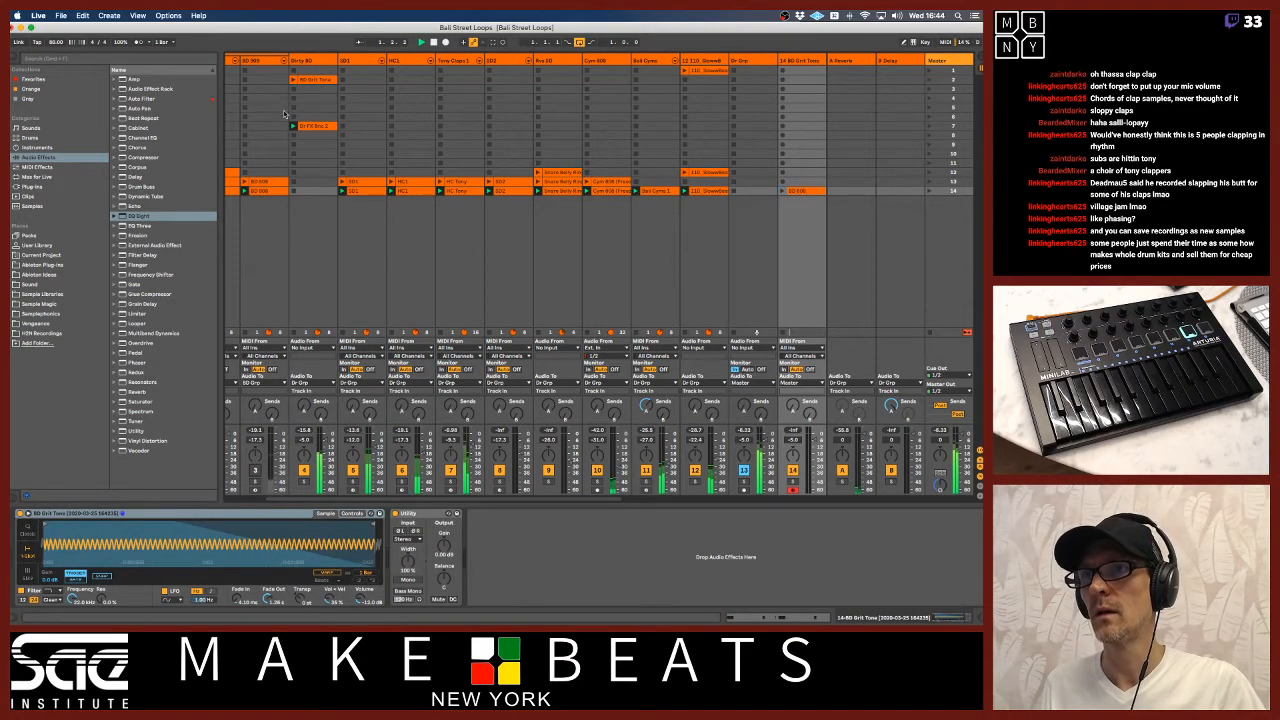
{"action": "scroll", "coordinate": [348, 175], "scroll_direction": "left", "scroll_amount": 3}
{"action": "left_click", "coordinate": [338, 190]}
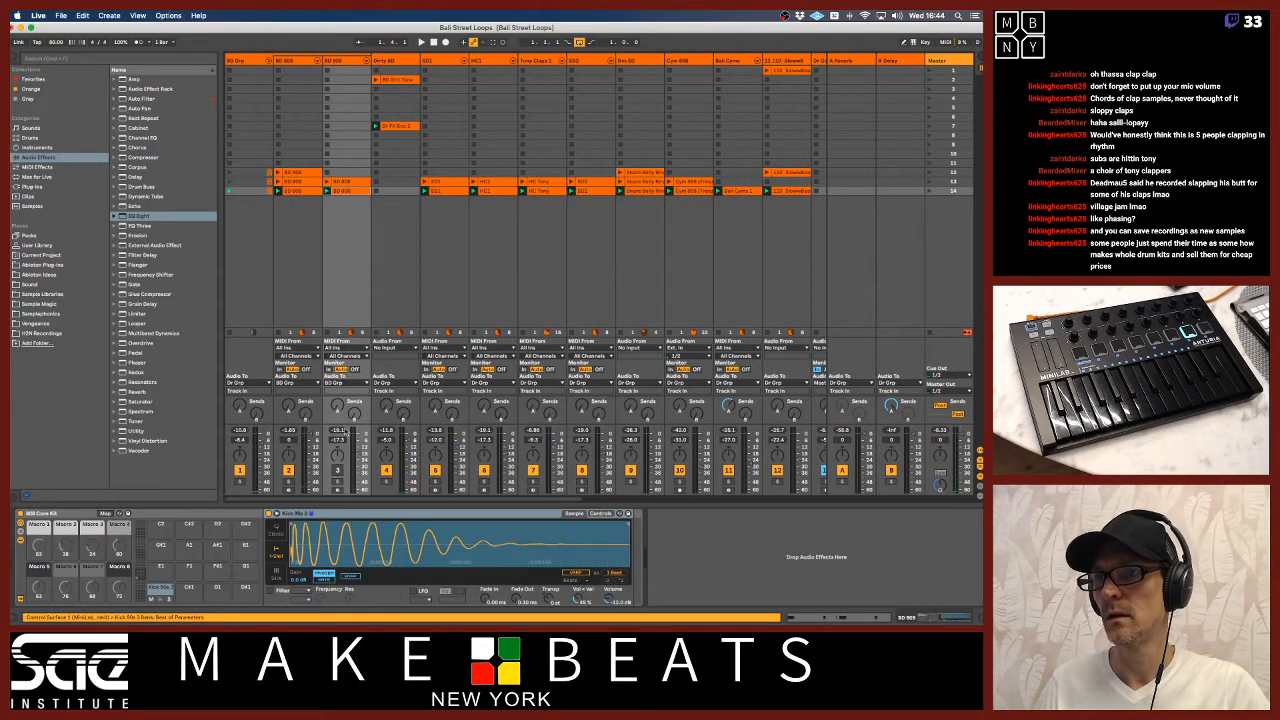
{"action": "left_click", "coordinate": [338, 470]}
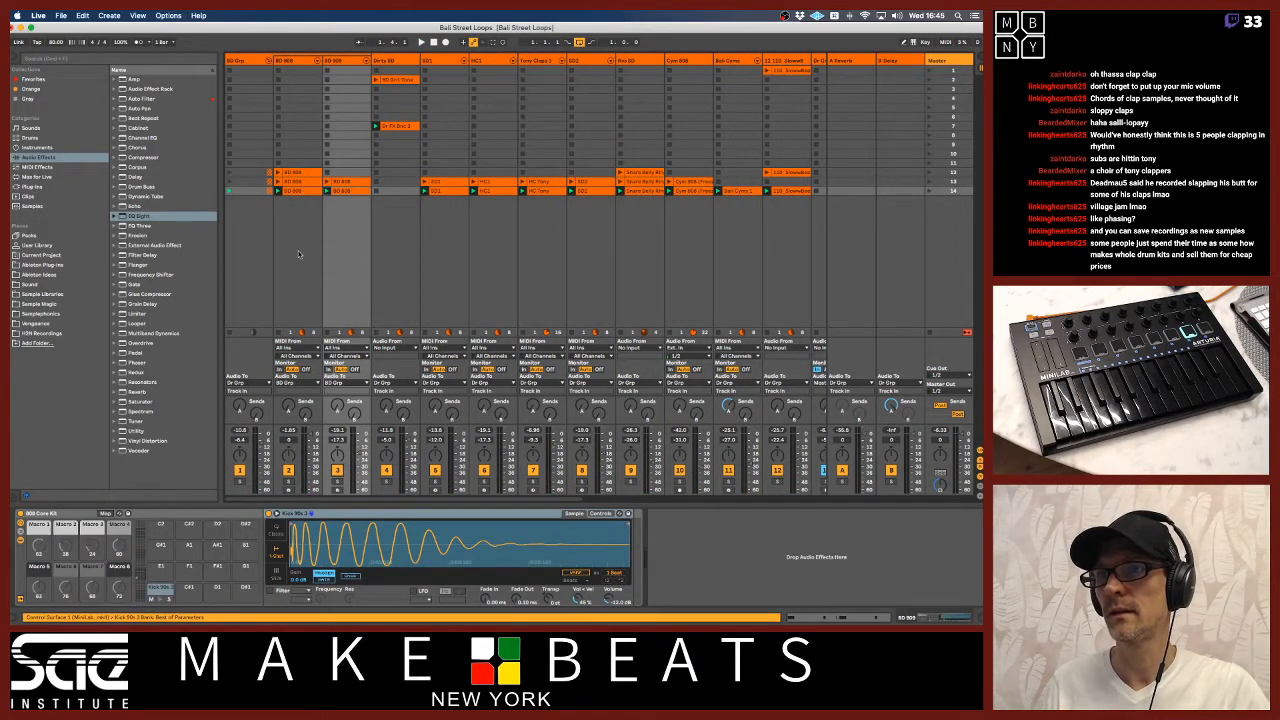
Deactivate the clips in scenes 12 to 14 of the BD 808 track and start playback
{"action": "left_click", "coordinate": [297, 191]}
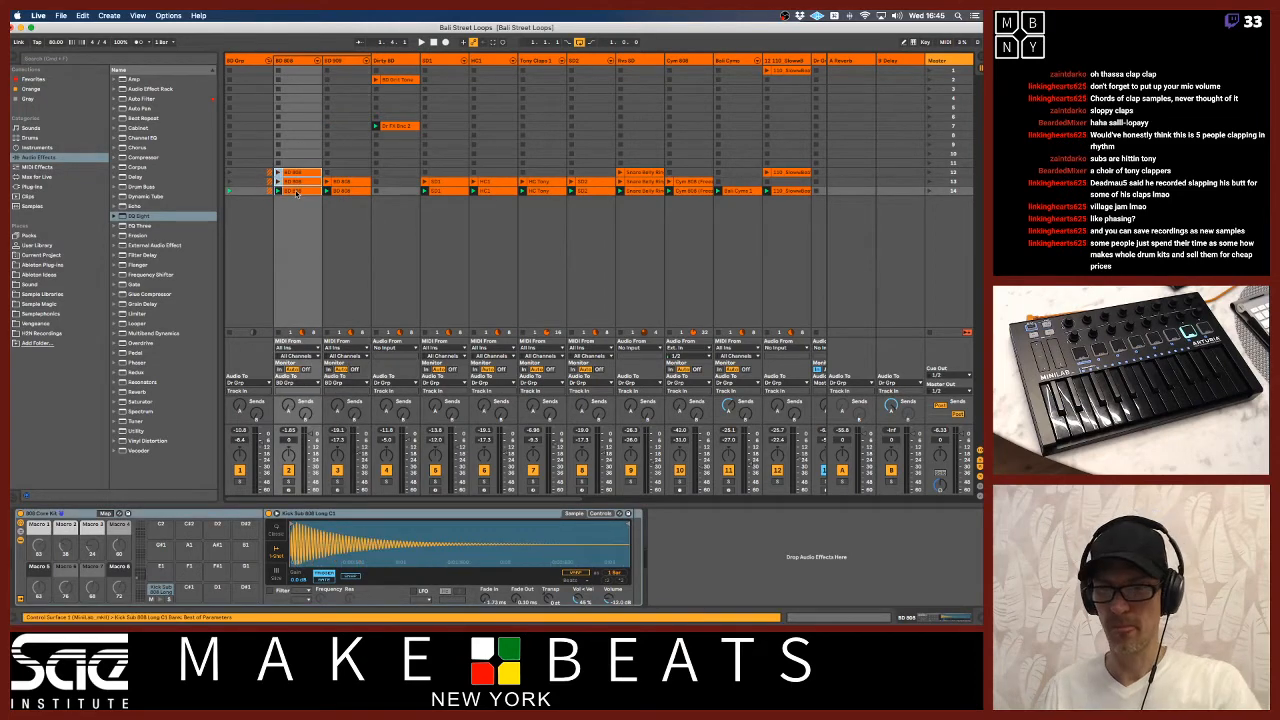
{"action": "key", "text": "0"}
{"action": "key", "text": "space"}
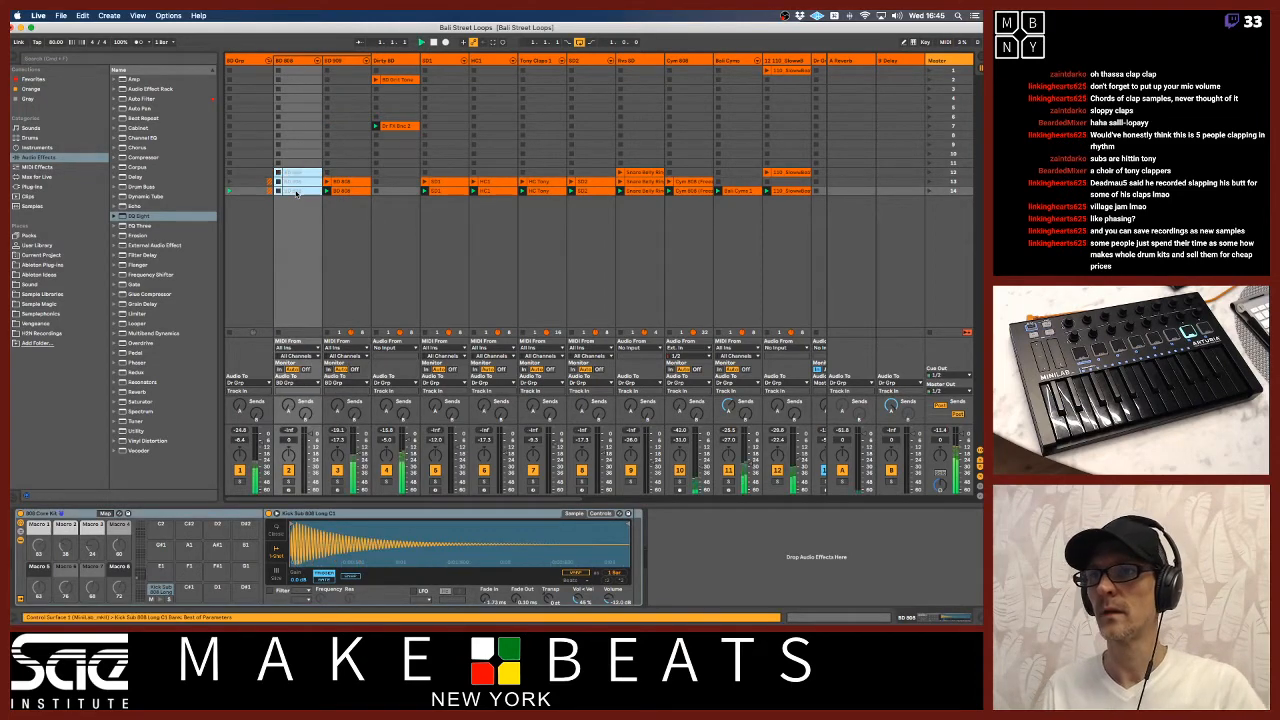
Stop the Dr FX Bnc 2 clip on the Dirty BD track and play the beat without it
{"action": "left_click", "coordinate": [384, 128]}
{"action": "left_click", "coordinate": [390, 127]}
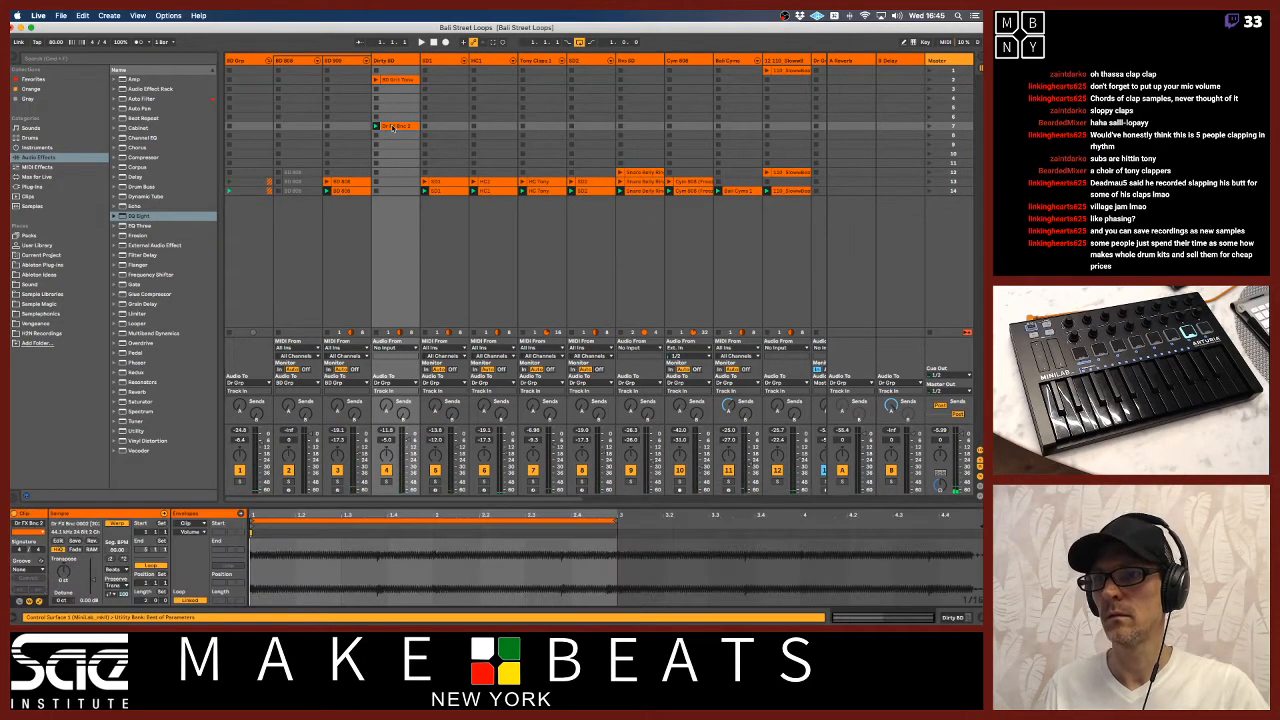
{"action": "left_click", "coordinate": [377, 135]}
{"action": "key", "text": "space"}
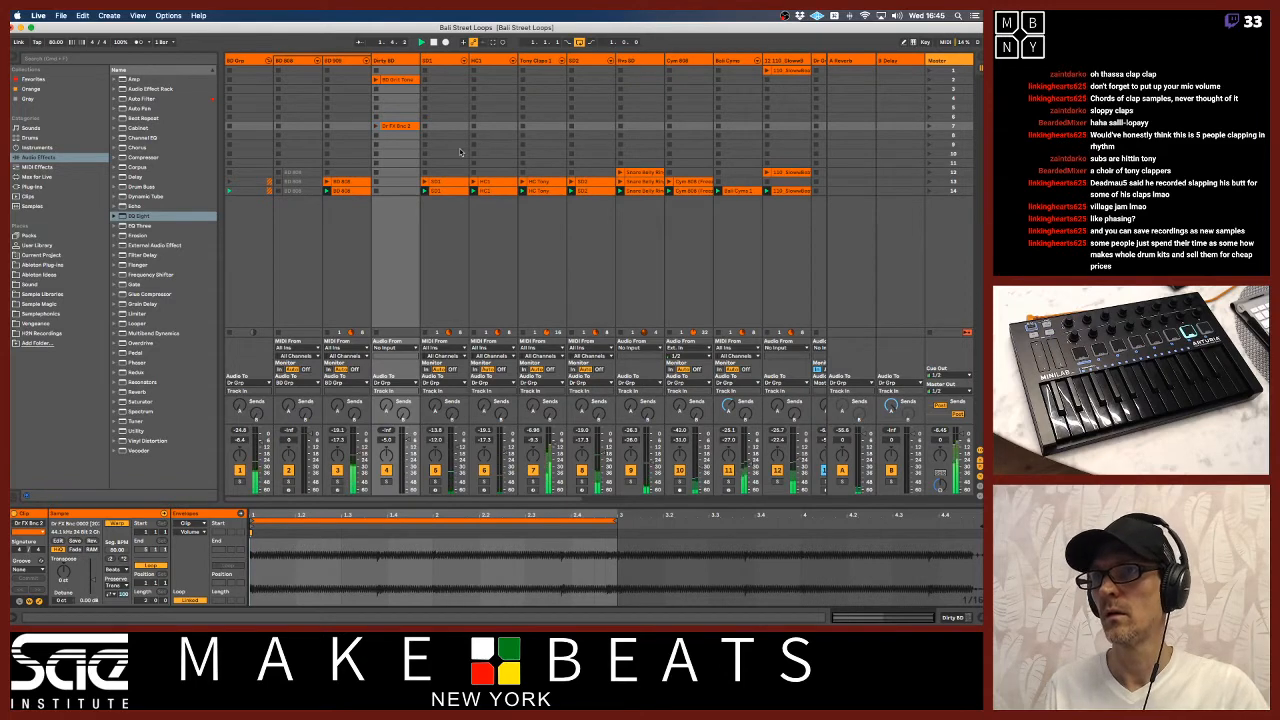
{"action": "scroll", "coordinate": [460, 152], "scroll_direction": "right", "scroll_amount": 7}
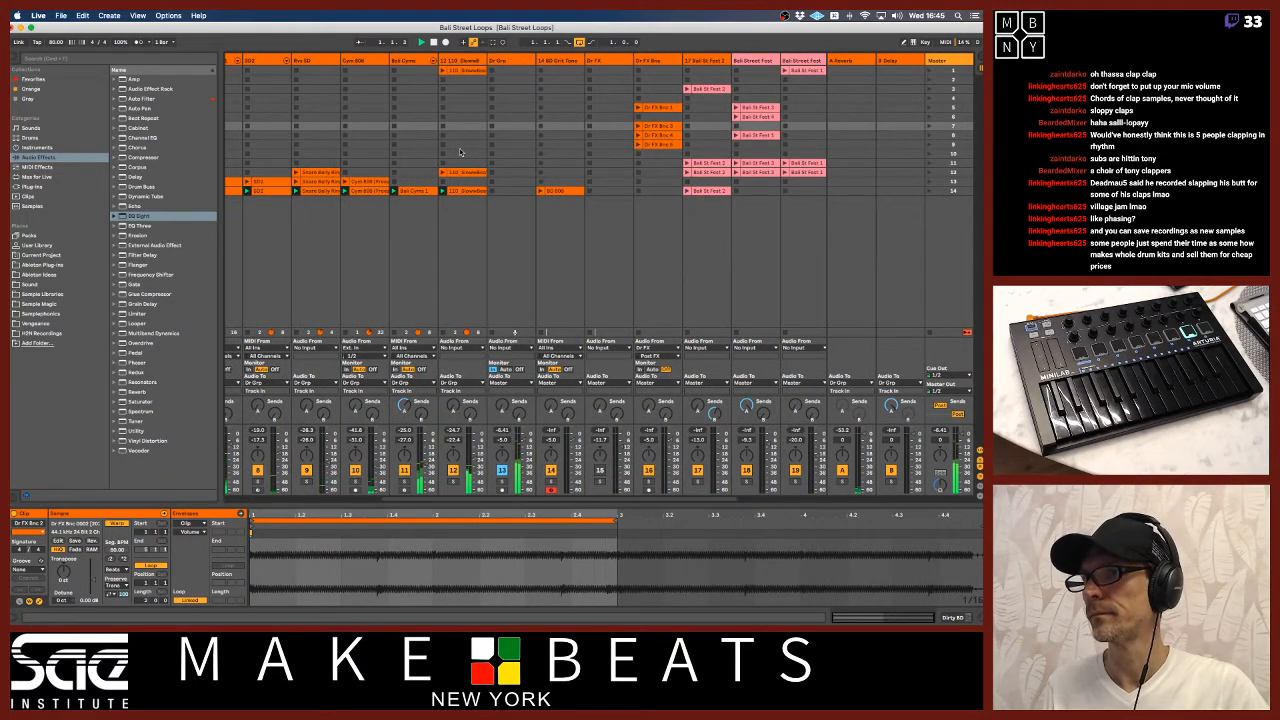
{"action": "scroll", "coordinate": [460, 152], "scroll_direction": "left", "scroll_amount": 7}
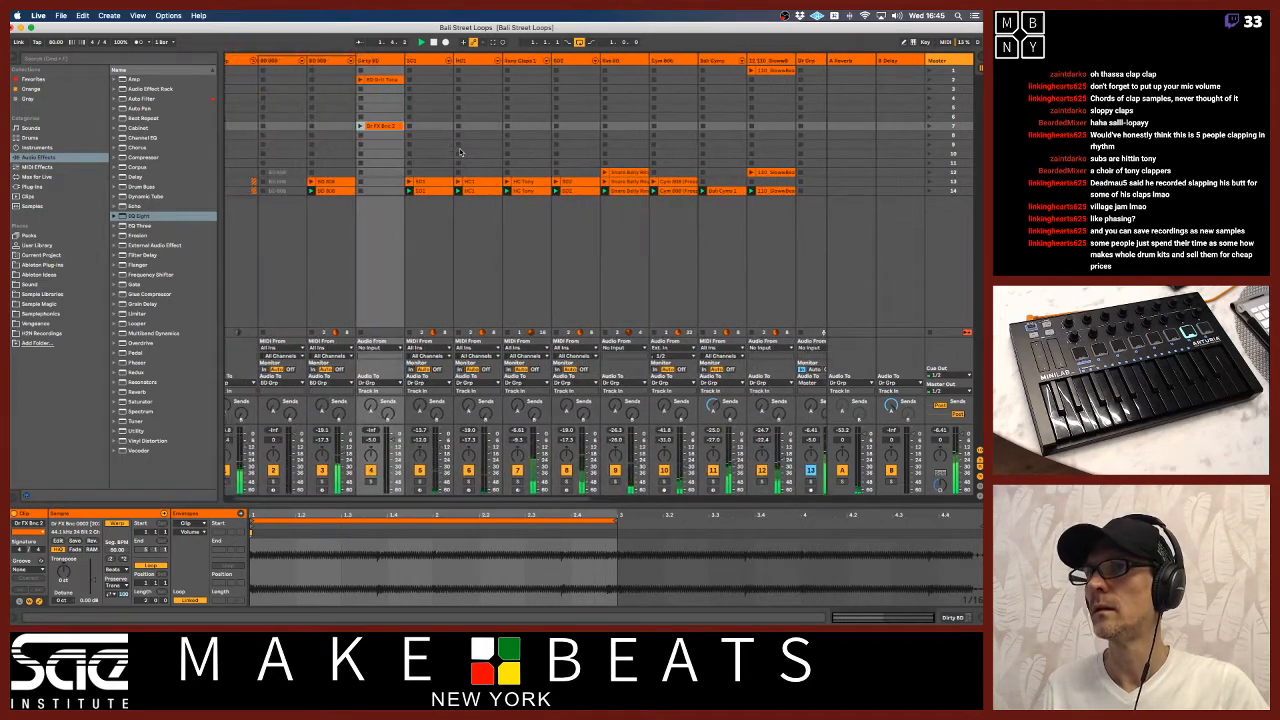
{"action": "scroll", "coordinate": [460, 152], "scroll_direction": "left", "scroll_amount": 1}
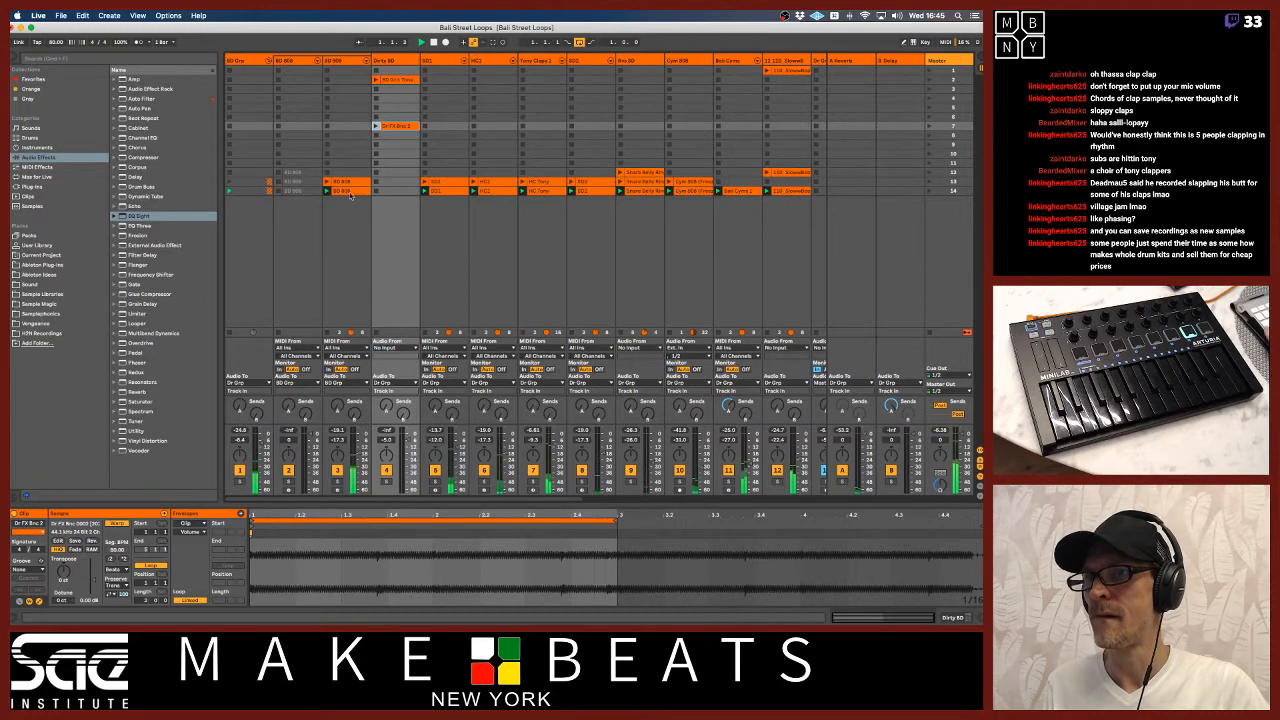
Audition the second kick track of BD Grp in solo, then take it out of solo
{"action": "left_click", "coordinate": [338, 483]}
{"action": "key", "text": "space"}
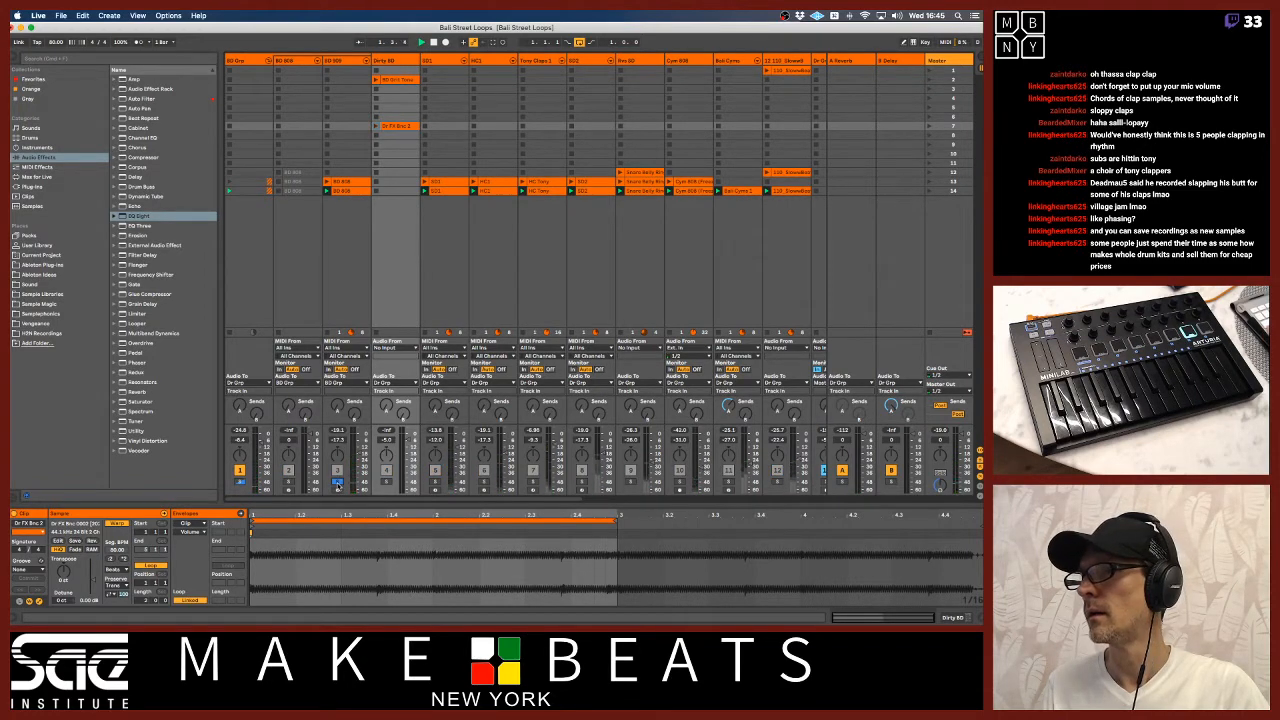
{"action": "left_click", "coordinate": [338, 483]}
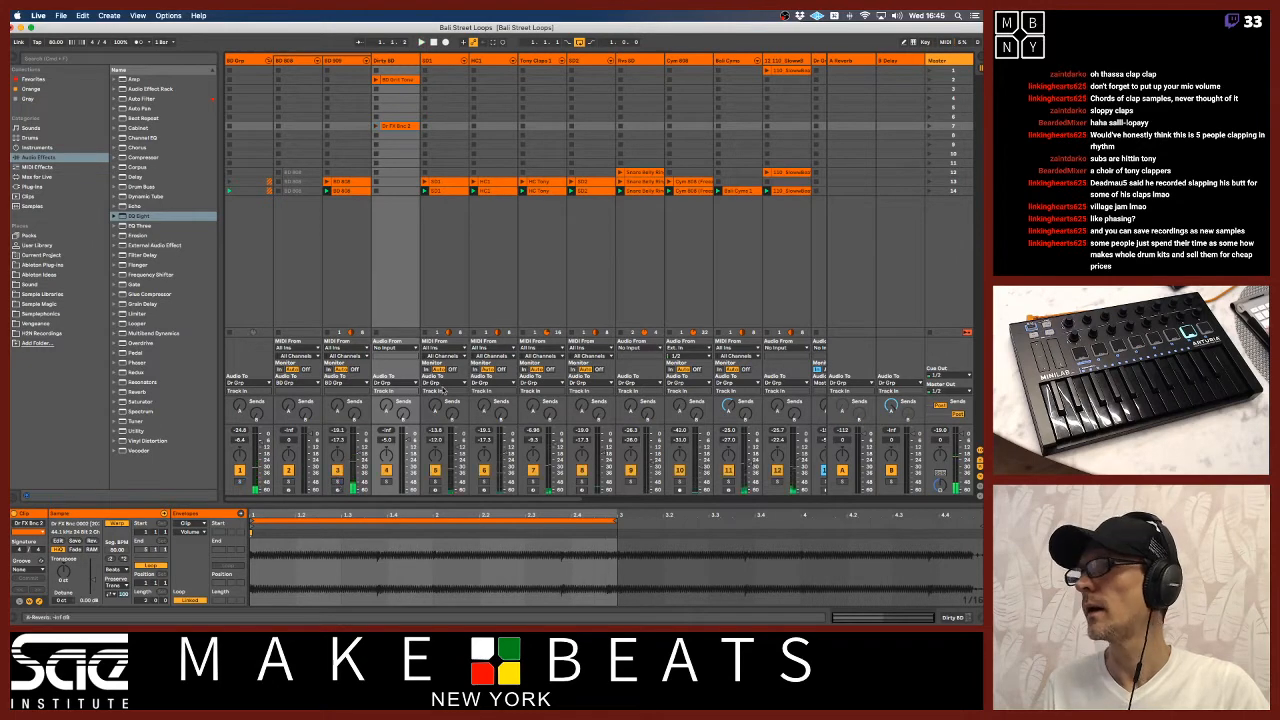
Restart playback and deactivate the scene 12 to 14 clips of track 12, the 110 loop track
{"action": "scroll", "coordinate": [600, 230], "scroll_direction": "right", "scroll_amount": 2}
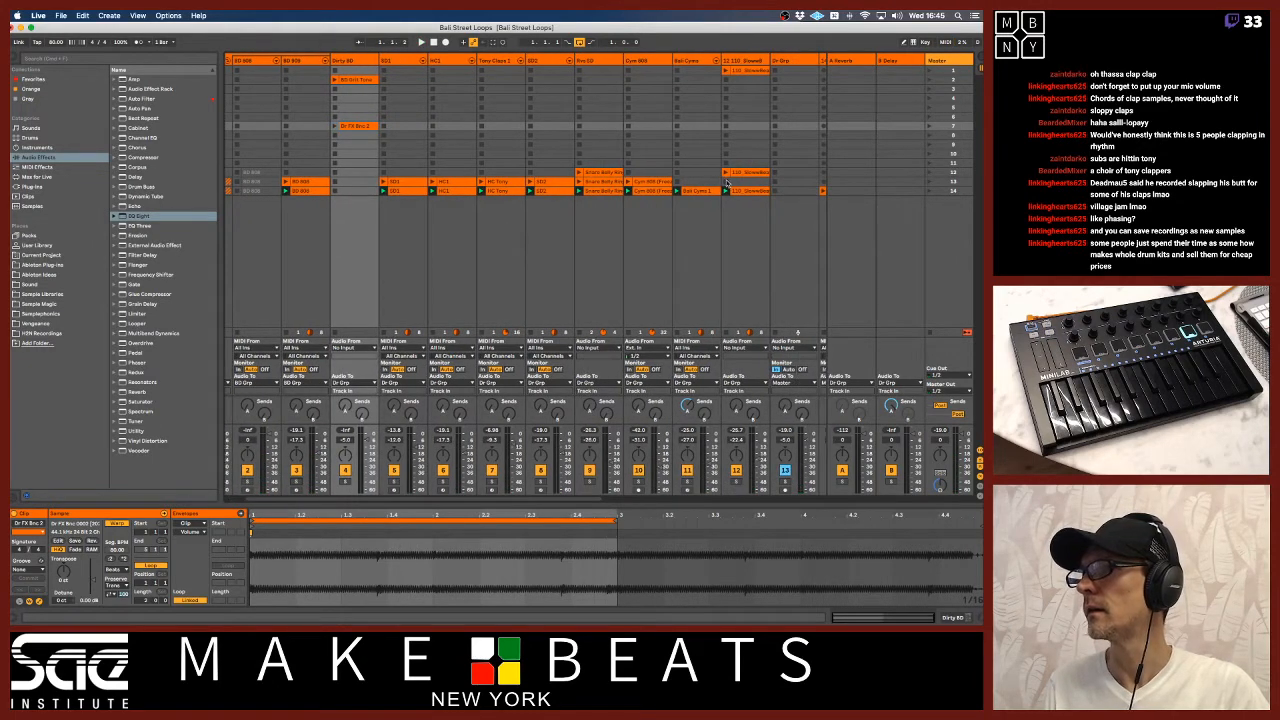
{"action": "key", "text": "space"}
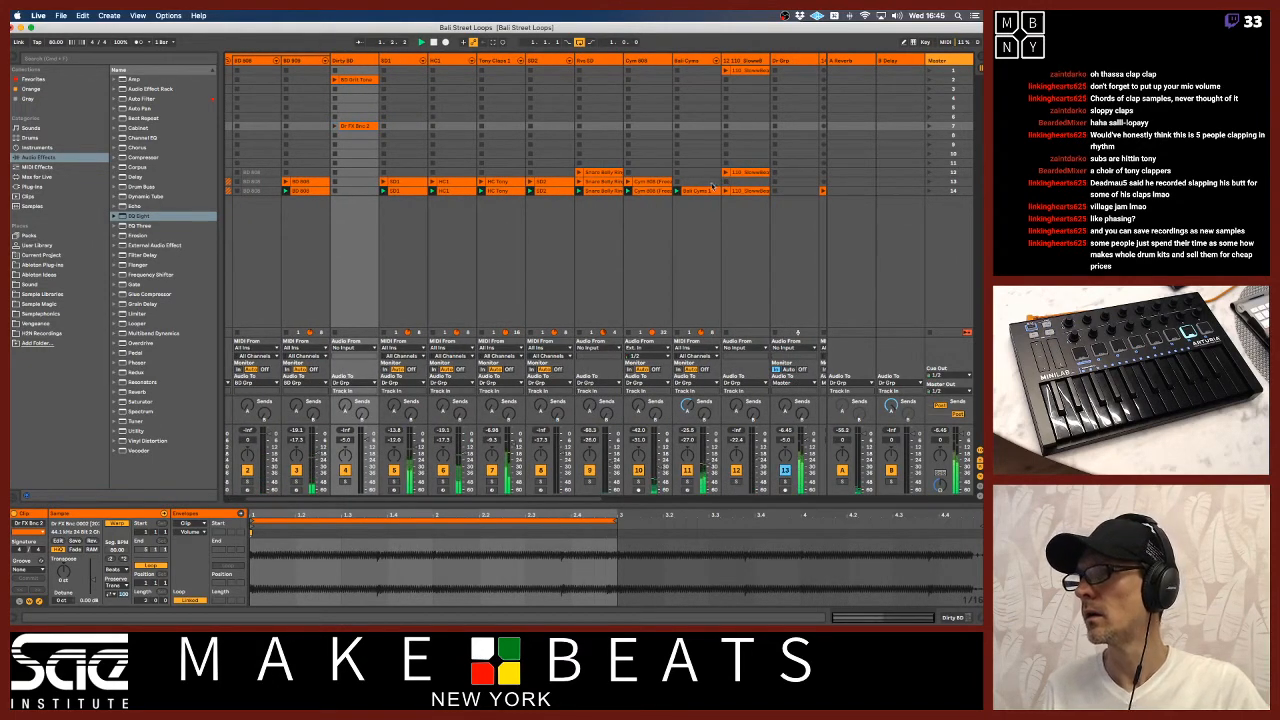
{"action": "left_click", "coordinate": [736, 192]}
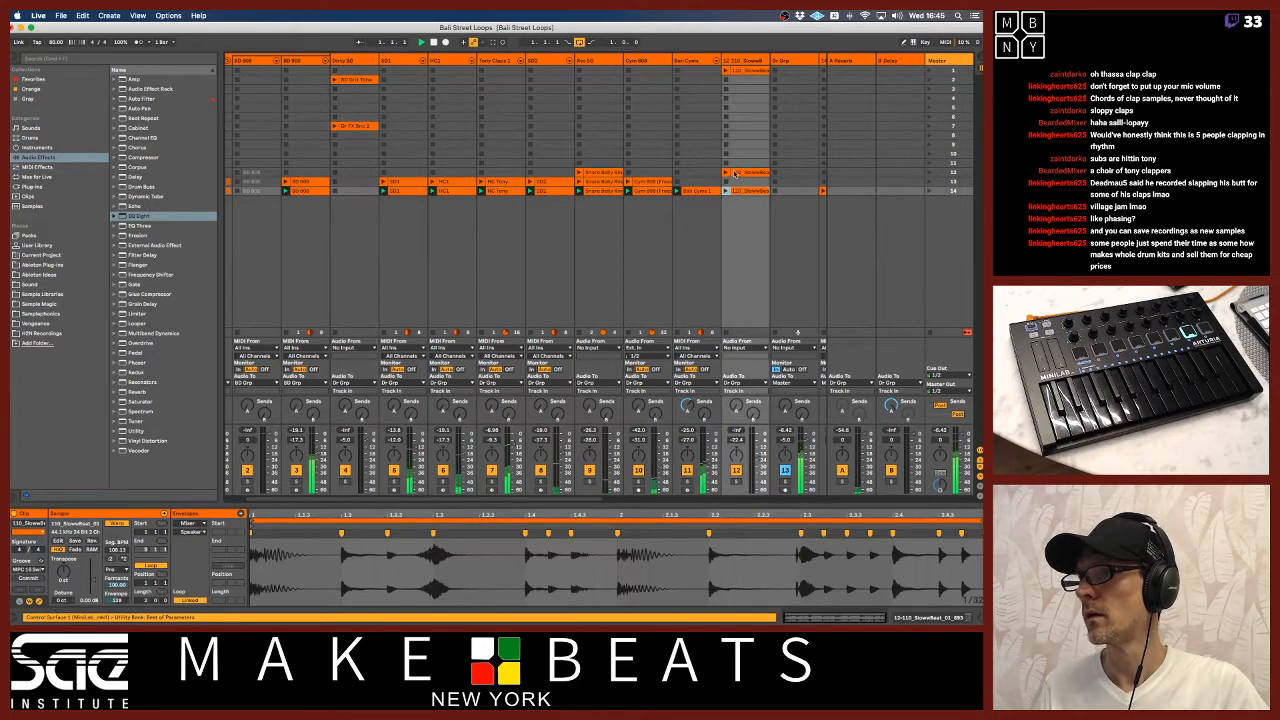
{"action": "left_click", "coordinate": [733, 173], "text": "shift"}
{"action": "key", "text": "0"}
Transpose all C1 notes in the scene 14 clip of the BD Grit Tone track up to C3 and play the result
{"action": "scroll", "coordinate": [722, 177], "scroll_direction": "right", "scroll_amount": 1}
{"action": "scroll", "coordinate": [722, 180], "scroll_direction": "right", "scroll_amount": 2}
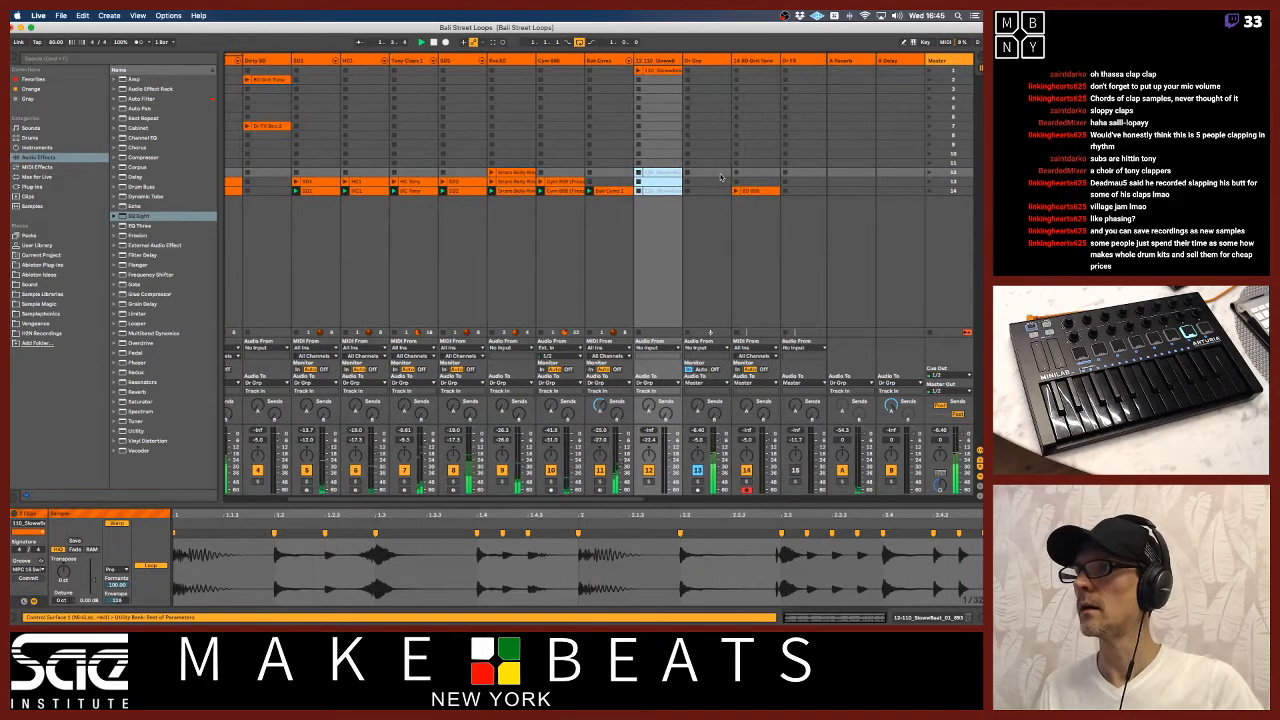
{"action": "left_click", "coordinate": [745, 191]}
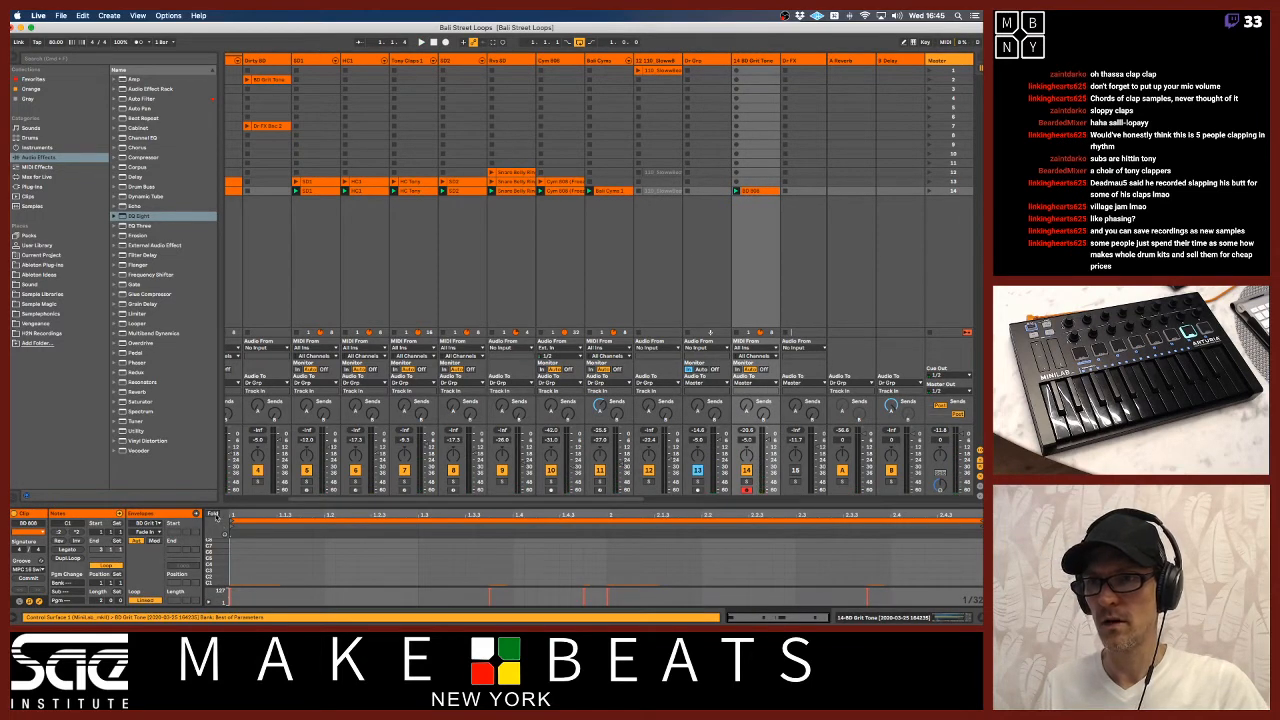
{"action": "mouse_move", "coordinate": [220, 558]}
{"action": "left_mouse_down"}
{"action": "mouse_move", "coordinate": [214, 572]}
{"action": "mouse_move", "coordinate": [226, 566]}
{"action": "left_mouse_up"}
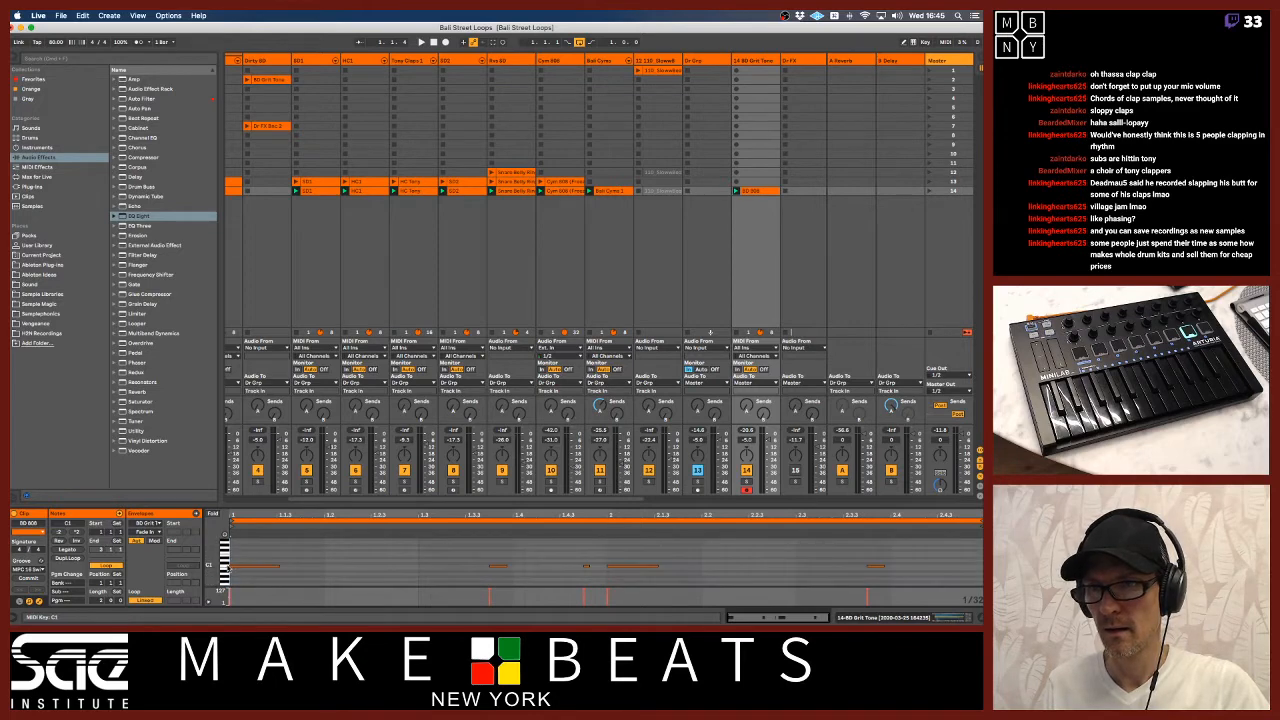
{"action": "left_click", "coordinate": [226, 566]}
{"action": "key", "text": "shift+Up"}
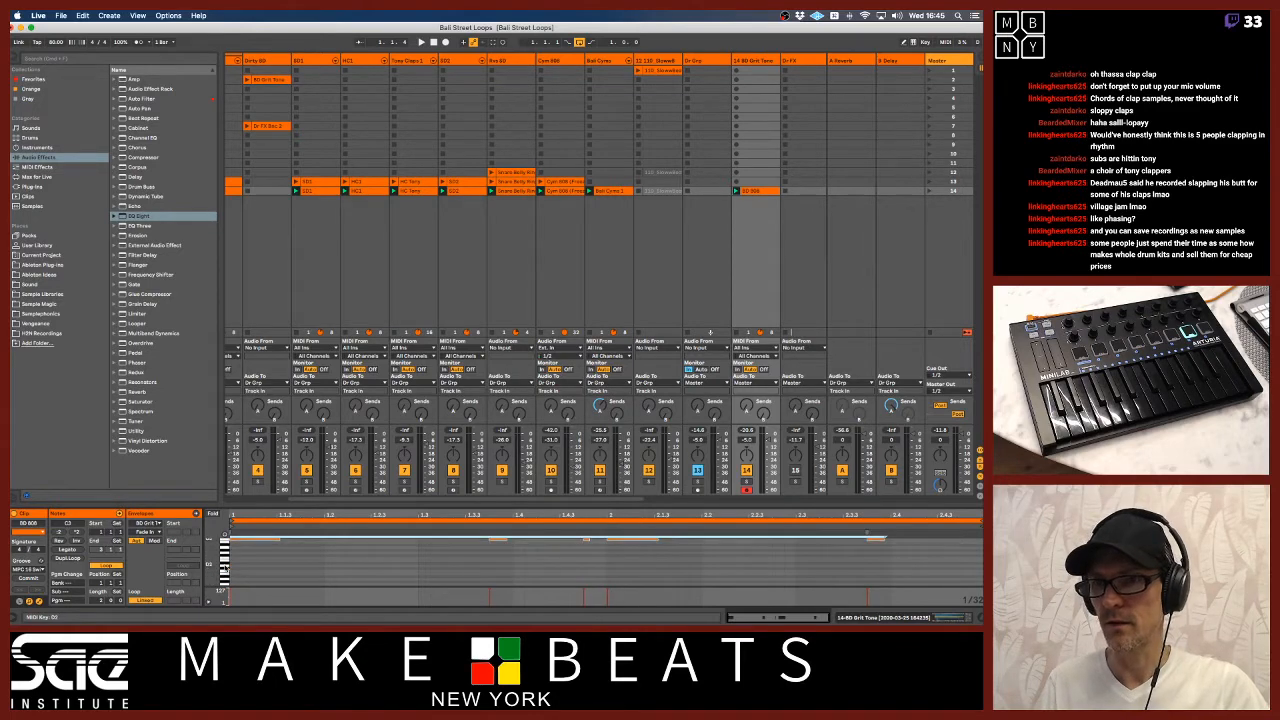
{"action": "key", "text": "space"}
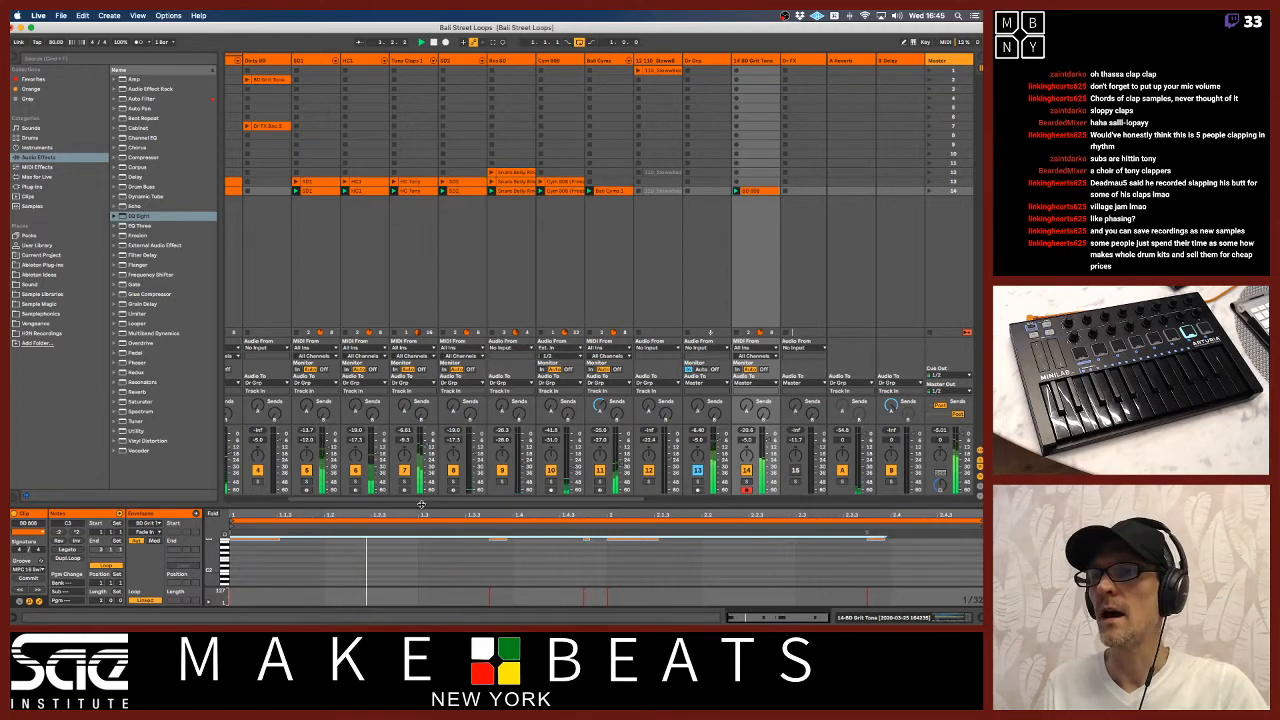
Enlarge the note editor and raise the clip's second note to D#3
{"action": "left_click_drag", "start_coordinate": [424, 501], "coordinate": [424, 421]}
{"action": "scroll", "coordinate": [279, 494], "scroll_direction": "up", "scroll_amount": 5}
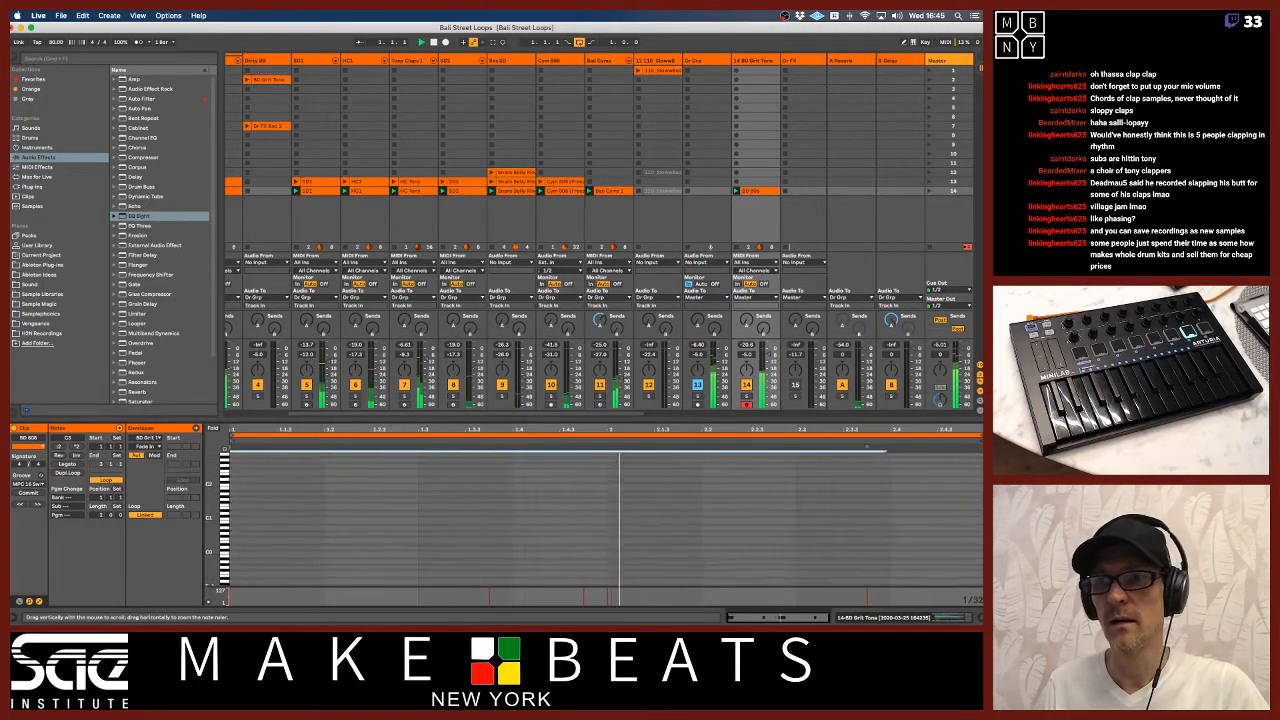
{"action": "left_click", "coordinate": [279, 494]}
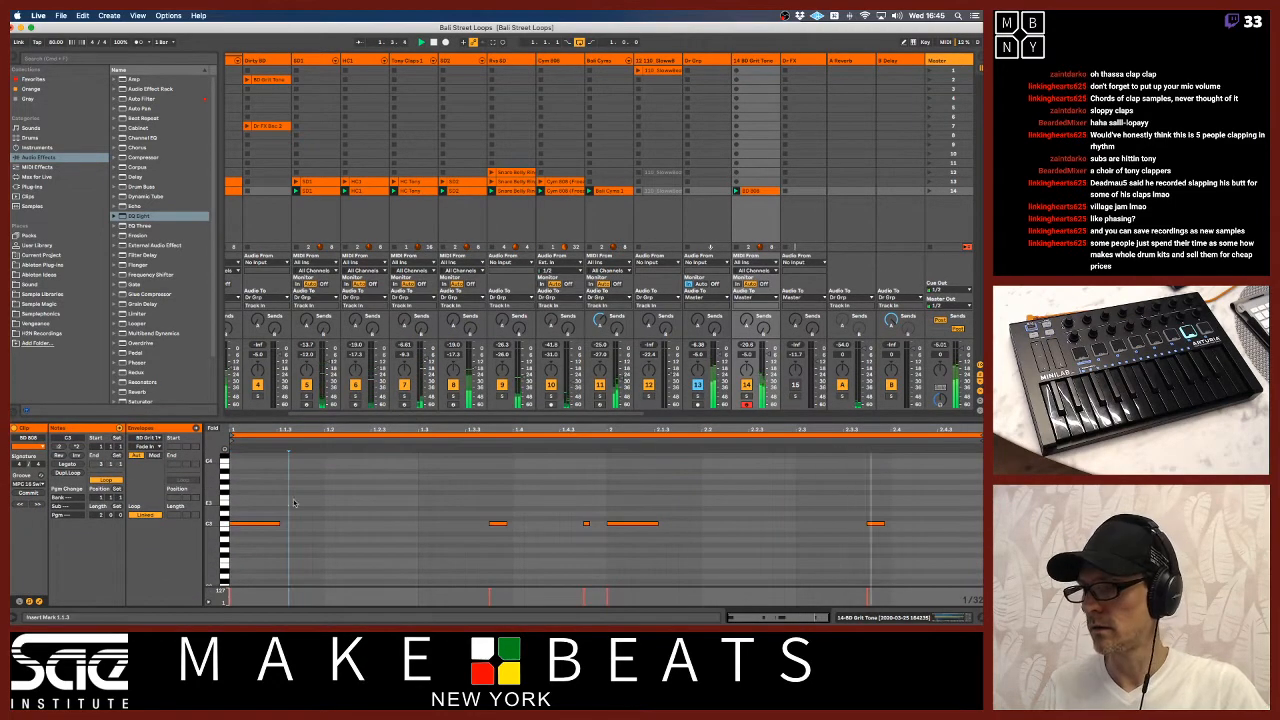
{"action": "left_click", "coordinate": [502, 522]}
{"action": "key", "text": "shift+Up"}
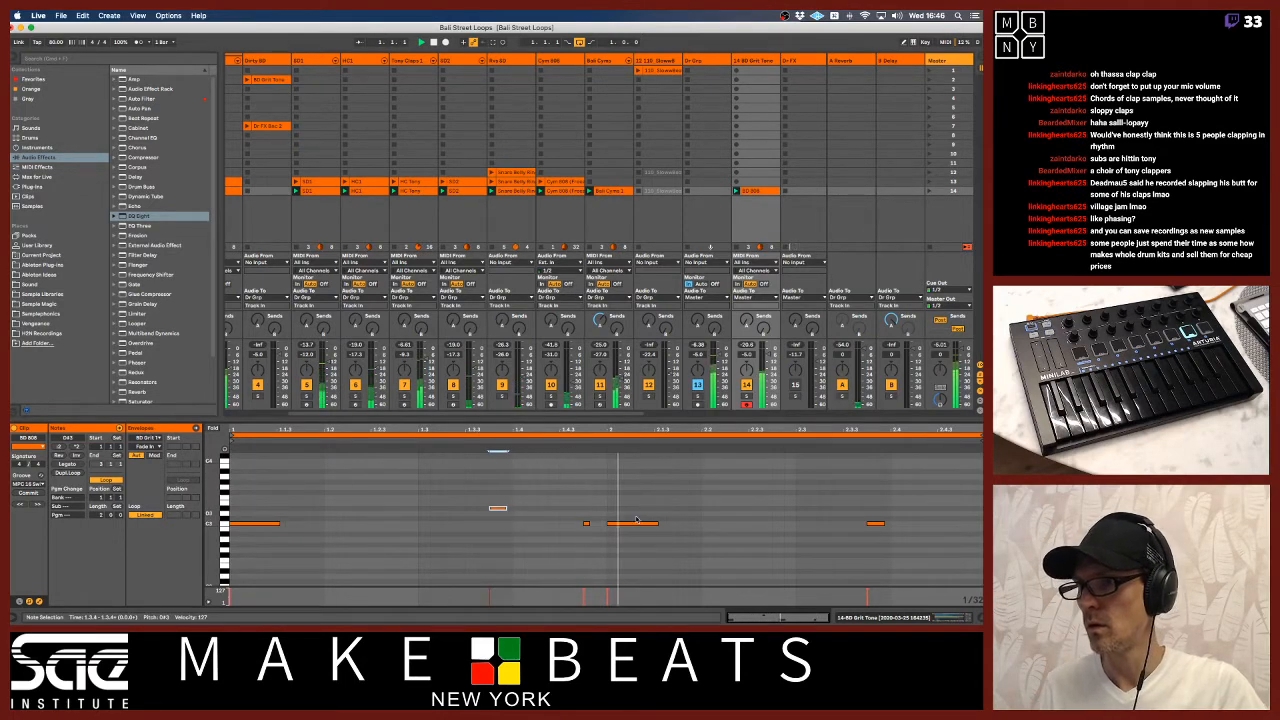
Raise the short third note to G3 and the clip's last note an octave to C4
{"action": "left_click", "coordinate": [586, 524]}
{"action": "key", "text": "Up"}
{"action": "key", "text": "Up"}
{"action": "key", "text": "Up"}
{"action": "key", "text": "Up"}
{"action": "key", "text": "Up"}
{"action": "key", "text": "Up"}
{"action": "key", "text": "Up"}
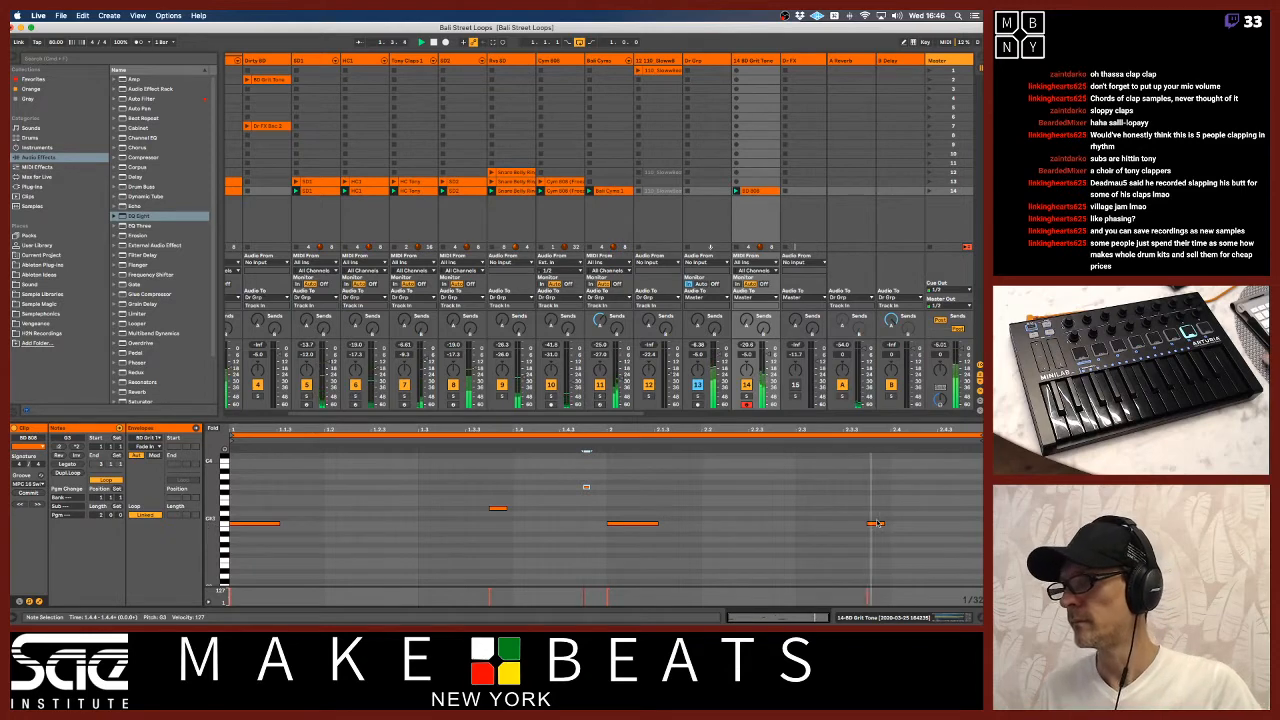
{"action": "key", "text": "shift+Up"}
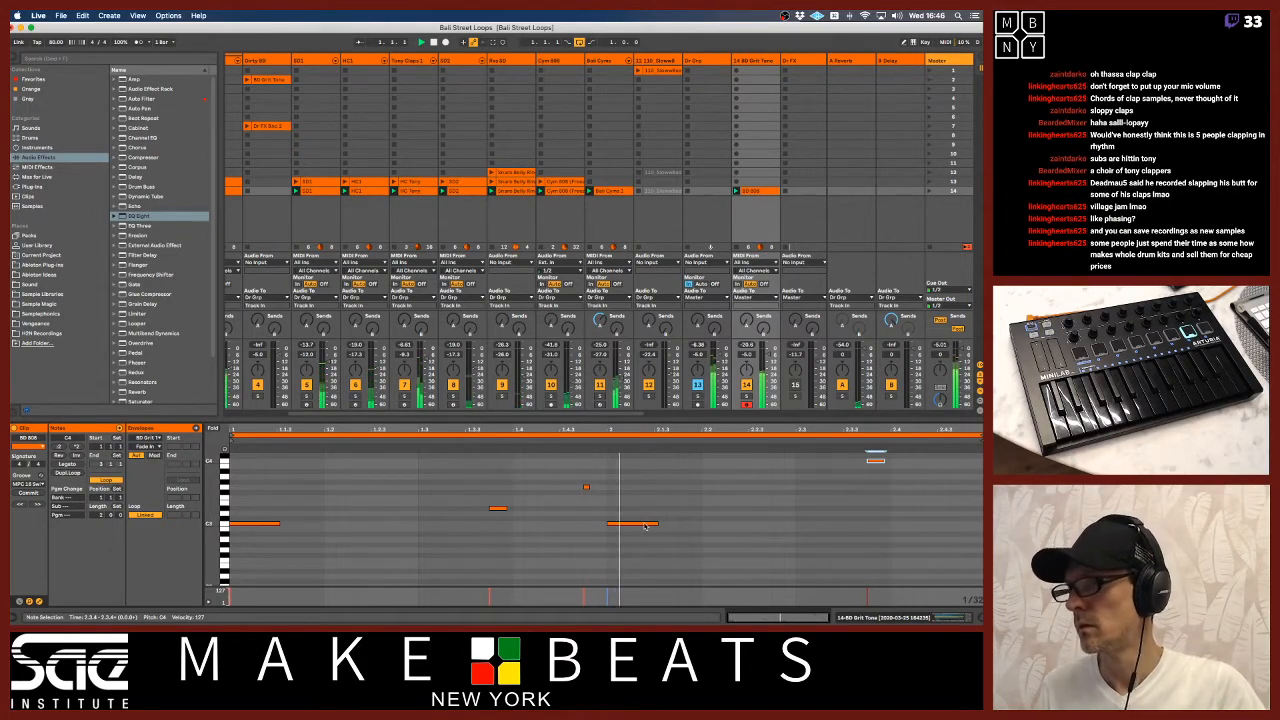
Duplicate the BD Grit Tone clip's loop to four bars and copy its last C4 note to 4.4.3
{"action": "left_click", "coordinate": [63, 475]}
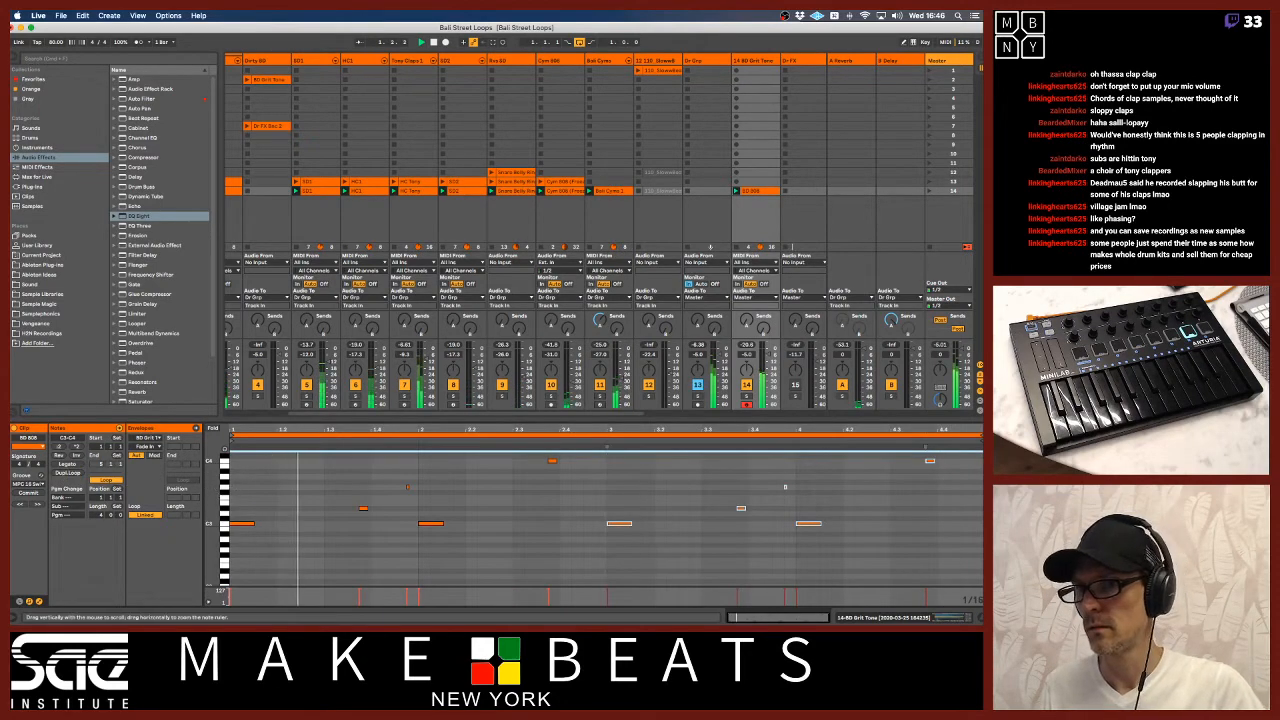
{"action": "left_click_drag", "start_coordinate": [212, 500], "coordinate": [222, 517]}
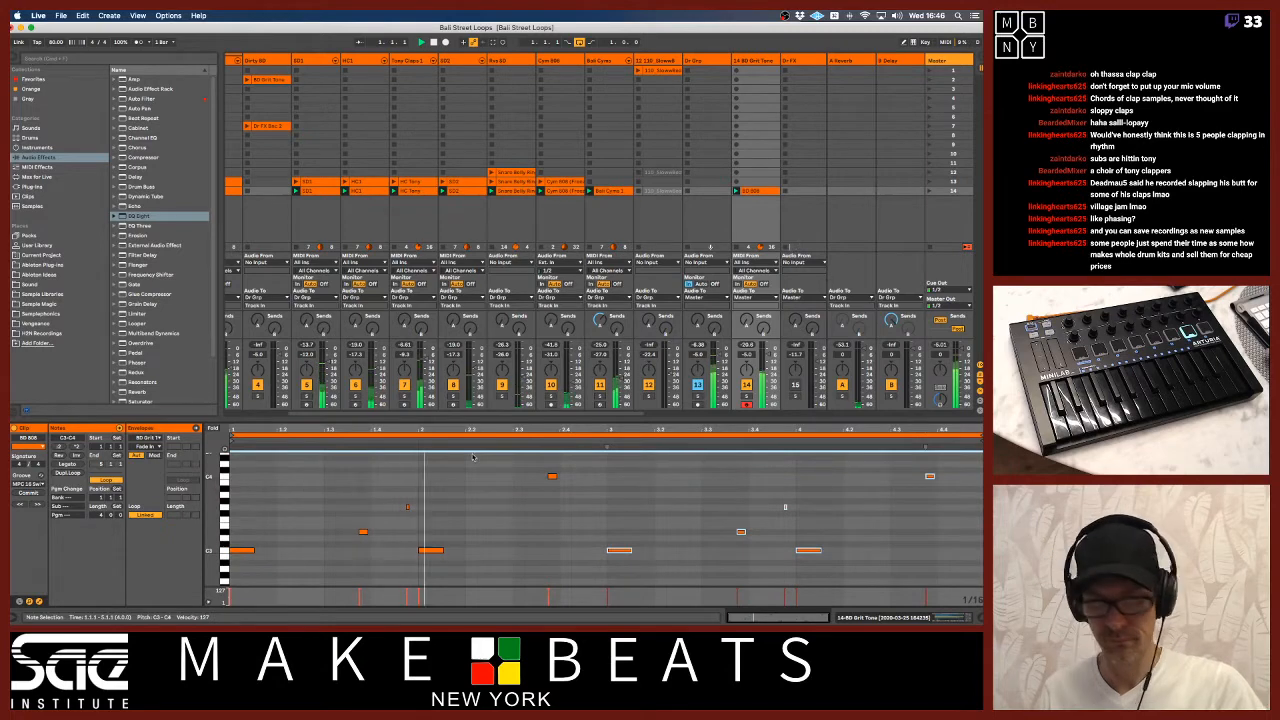
{"action": "left_click", "coordinate": [866, 482]}
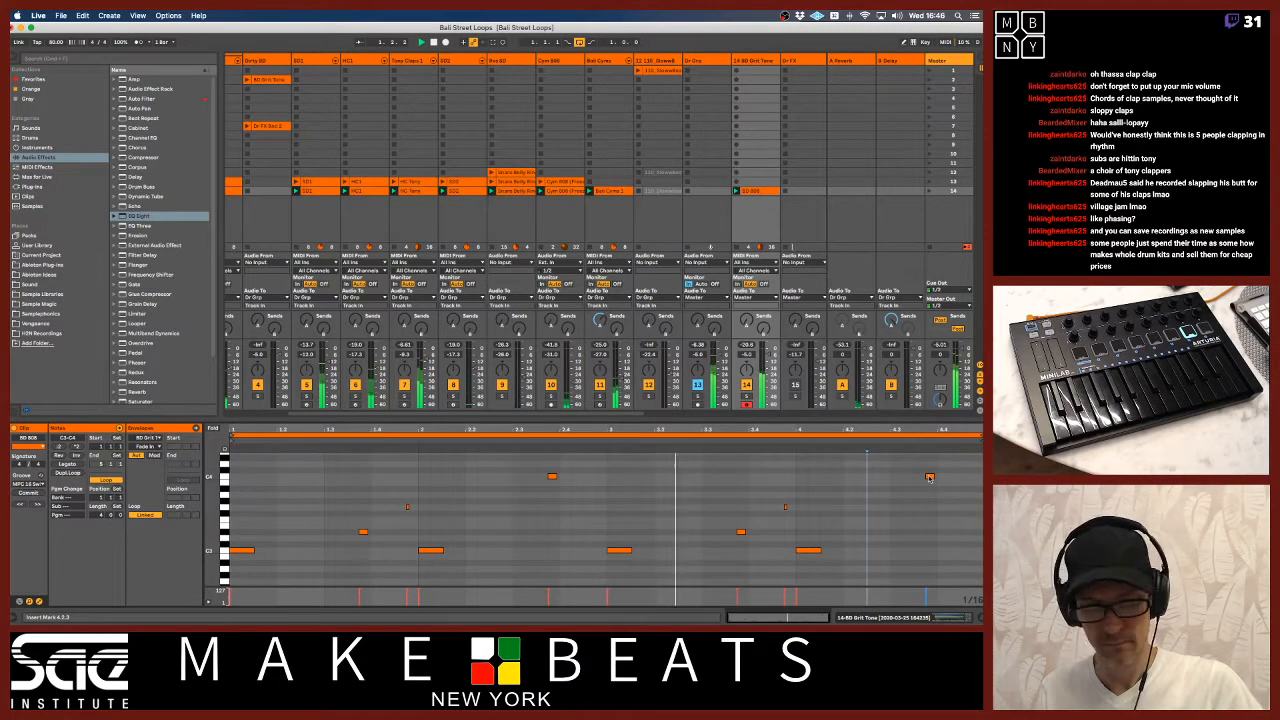
{"action": "left_click_drag", "start_coordinate": [930, 478], "coordinate": [963, 480]}
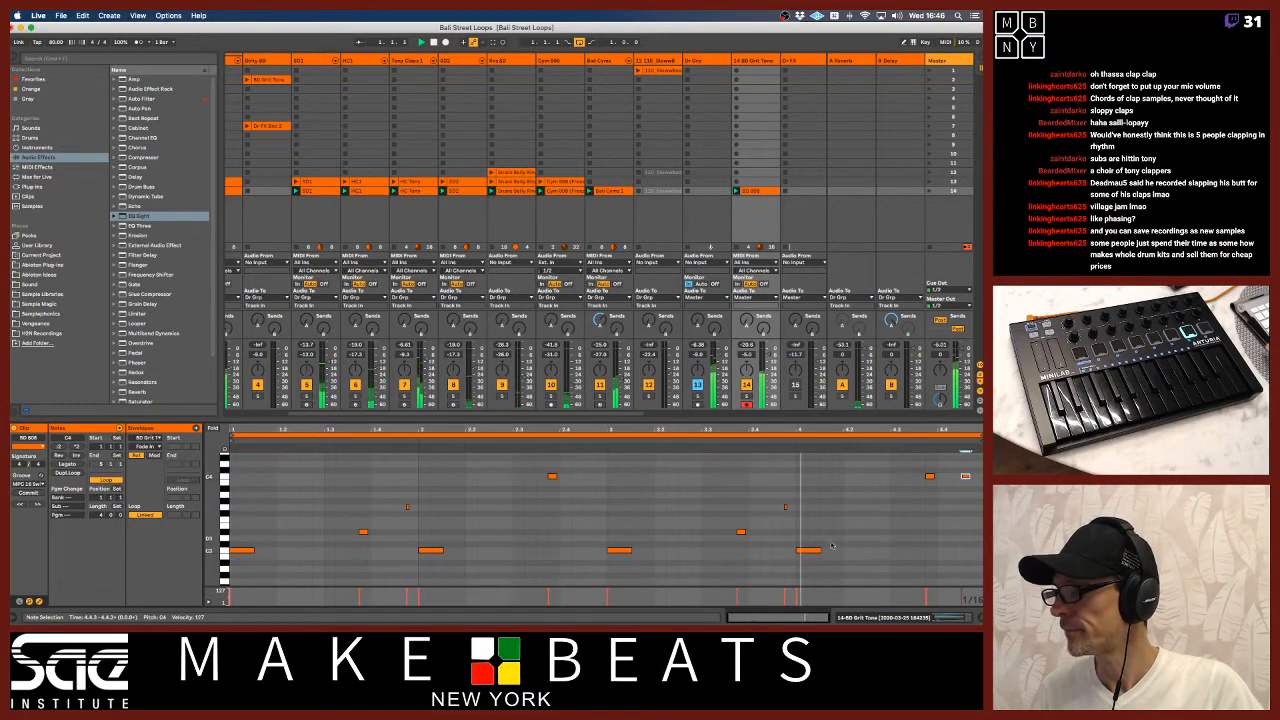
Copy the bar 4 downbeat note to G3 at 4.2.3 and lower the note at 4.4.3 to G3
{"action": "left_click_drag", "start_coordinate": [814, 555], "coordinate": [880, 511]}
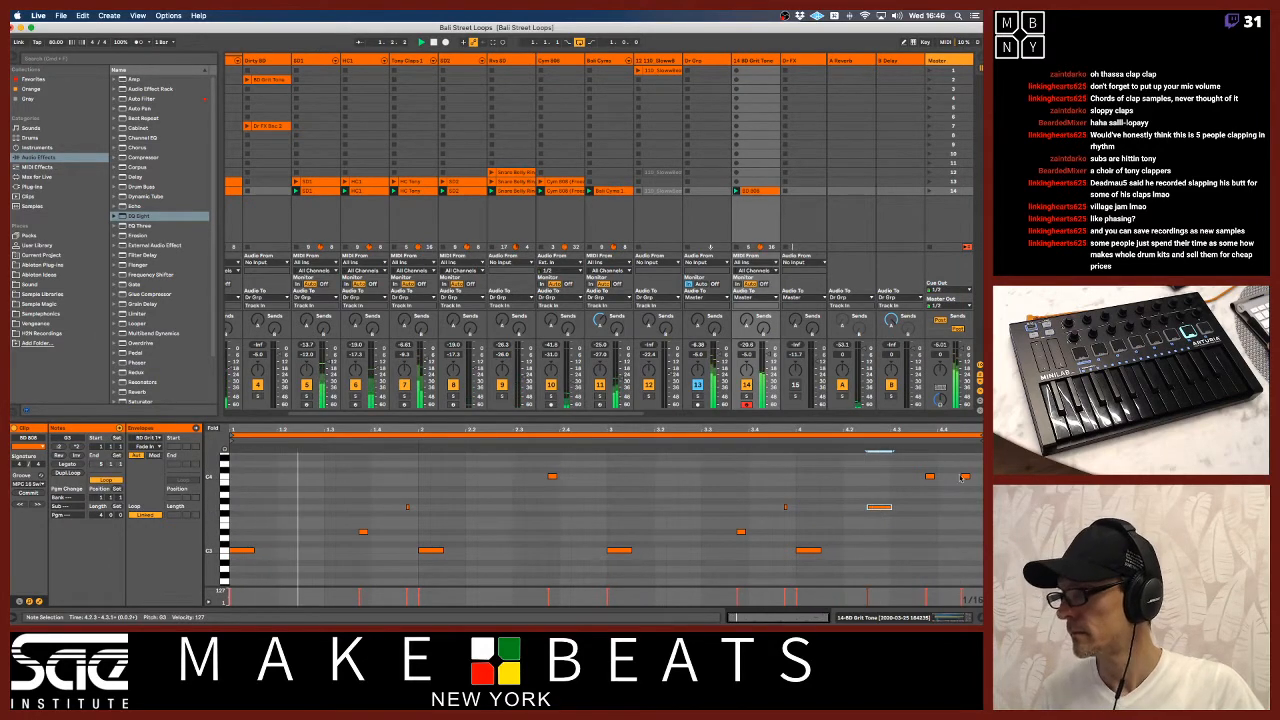
{"action": "left_click", "coordinate": [965, 477]}
{"action": "key", "text": "Down"}
{"action": "key", "text": "Down"}
{"action": "key", "text": "Down"}
{"action": "key", "text": "Down"}
{"action": "key", "text": "Down"}
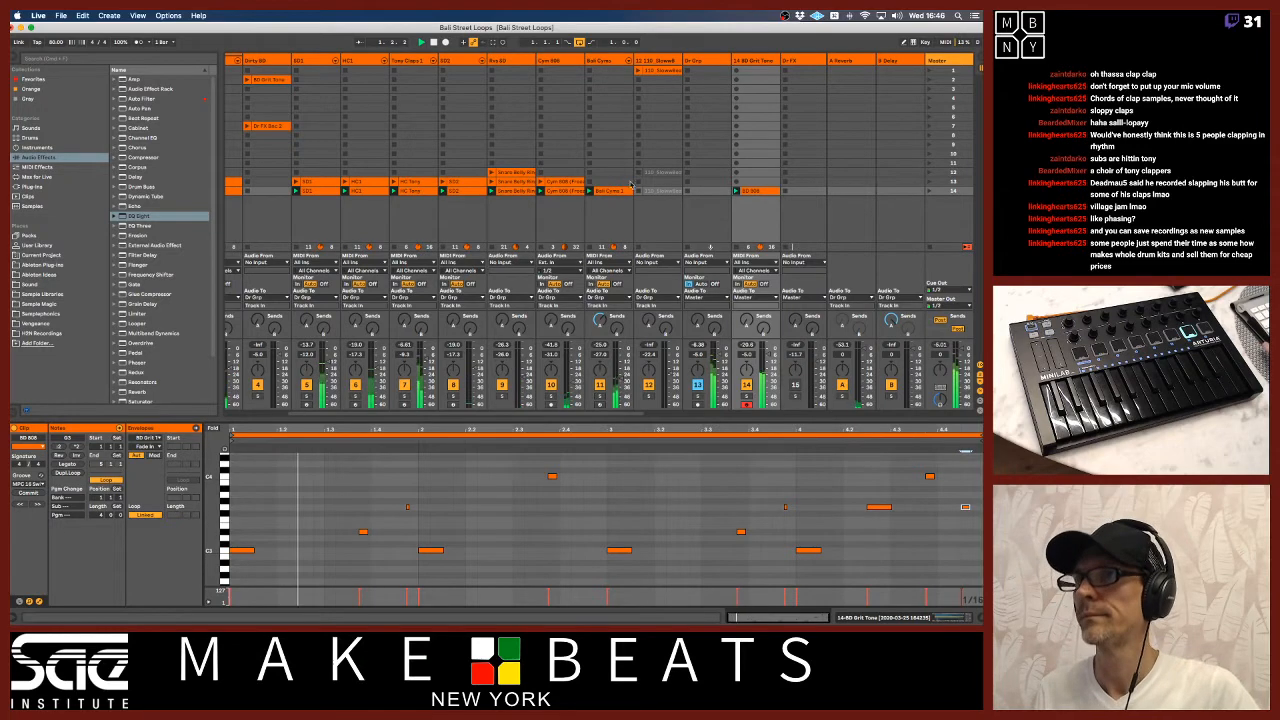
Duplicate the loop of the scene 14 clip on the second kick track of BD Grp to four bars
{"action": "scroll", "coordinate": [628, 178], "scroll_direction": "left", "scroll_amount": 5}
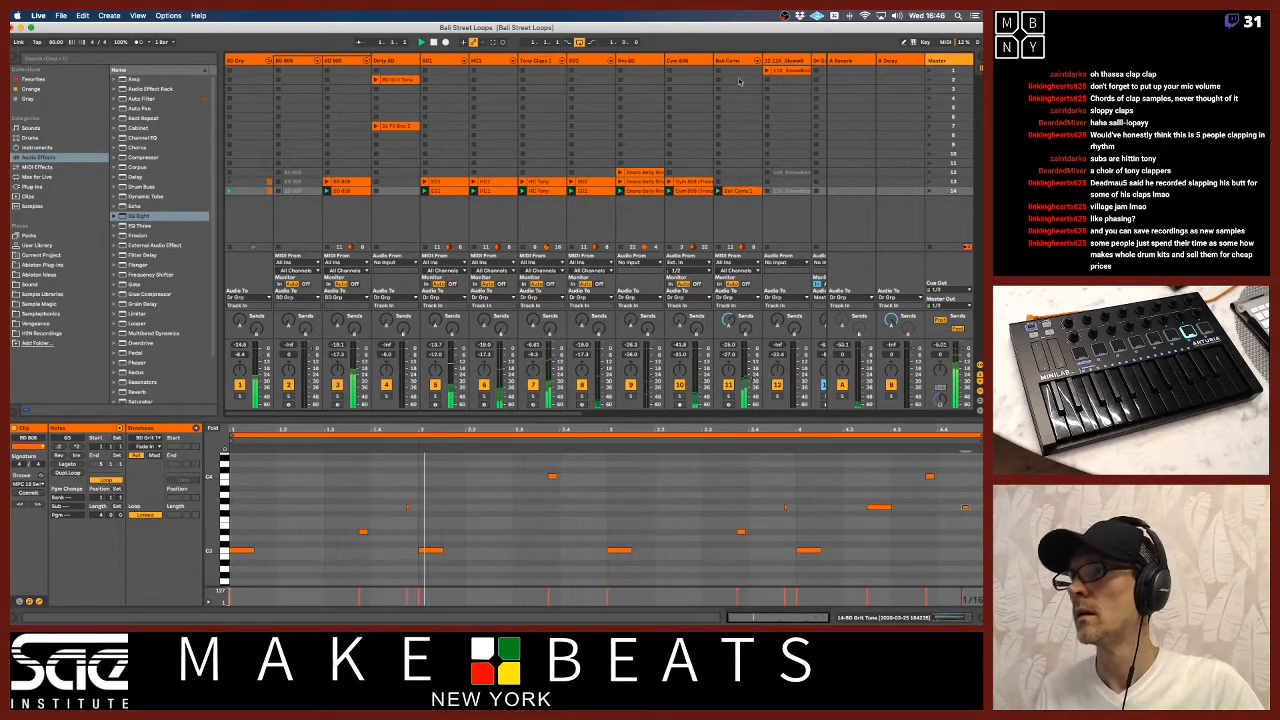
{"action": "scroll", "coordinate": [740, 102], "scroll_direction": "right", "scroll_amount": 8}
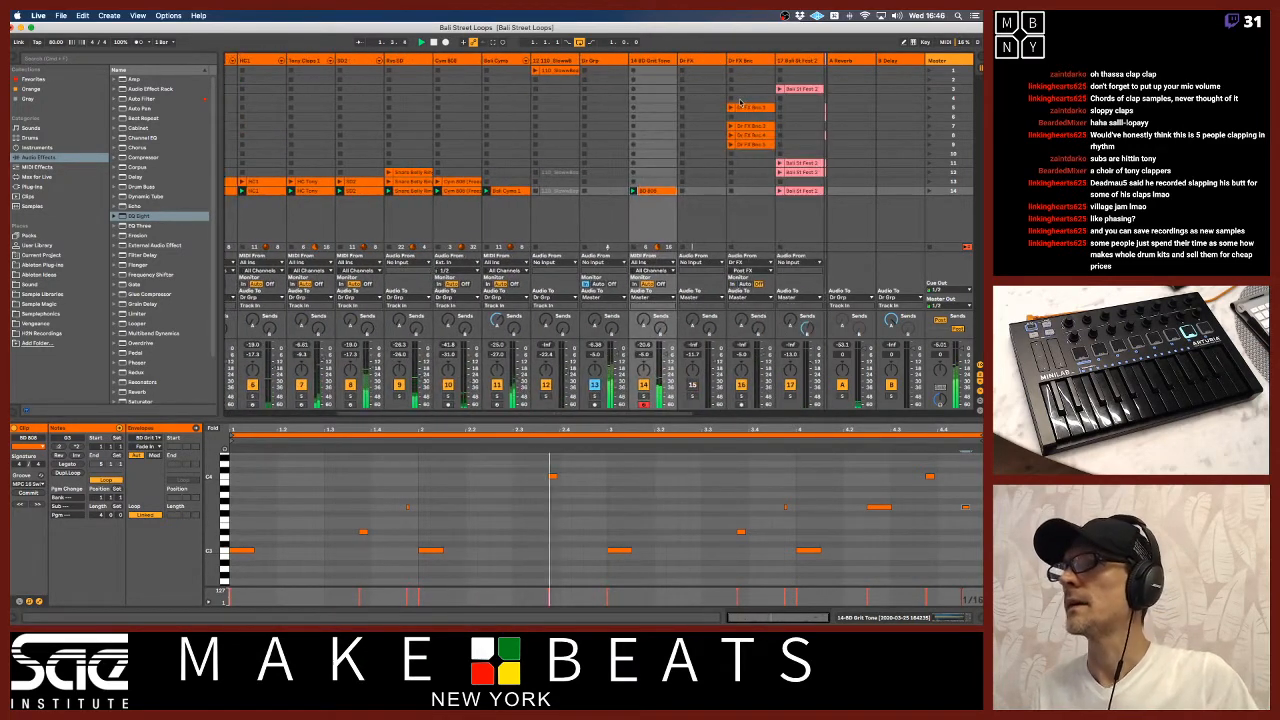
{"action": "scroll", "coordinate": [740, 102], "scroll_direction": "left", "scroll_amount": 5}
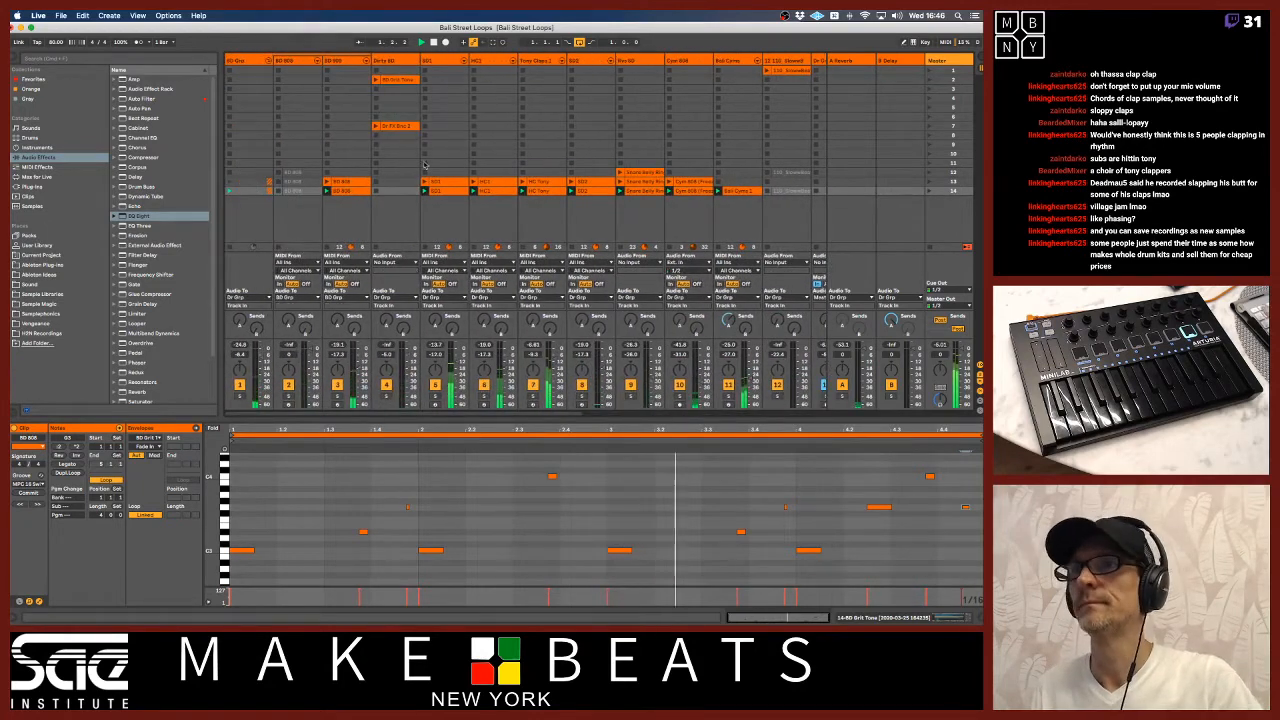
{"action": "left_click", "coordinate": [364, 190]}
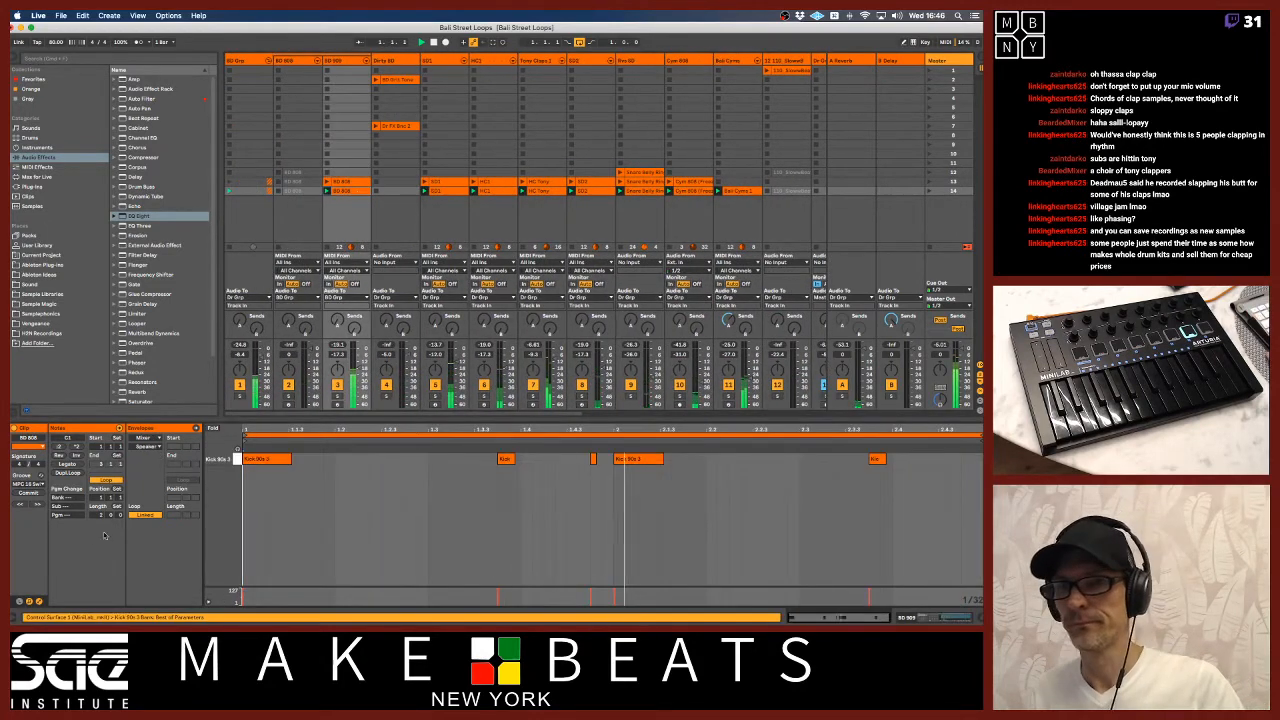
{"action": "left_click", "coordinate": [68, 473]}
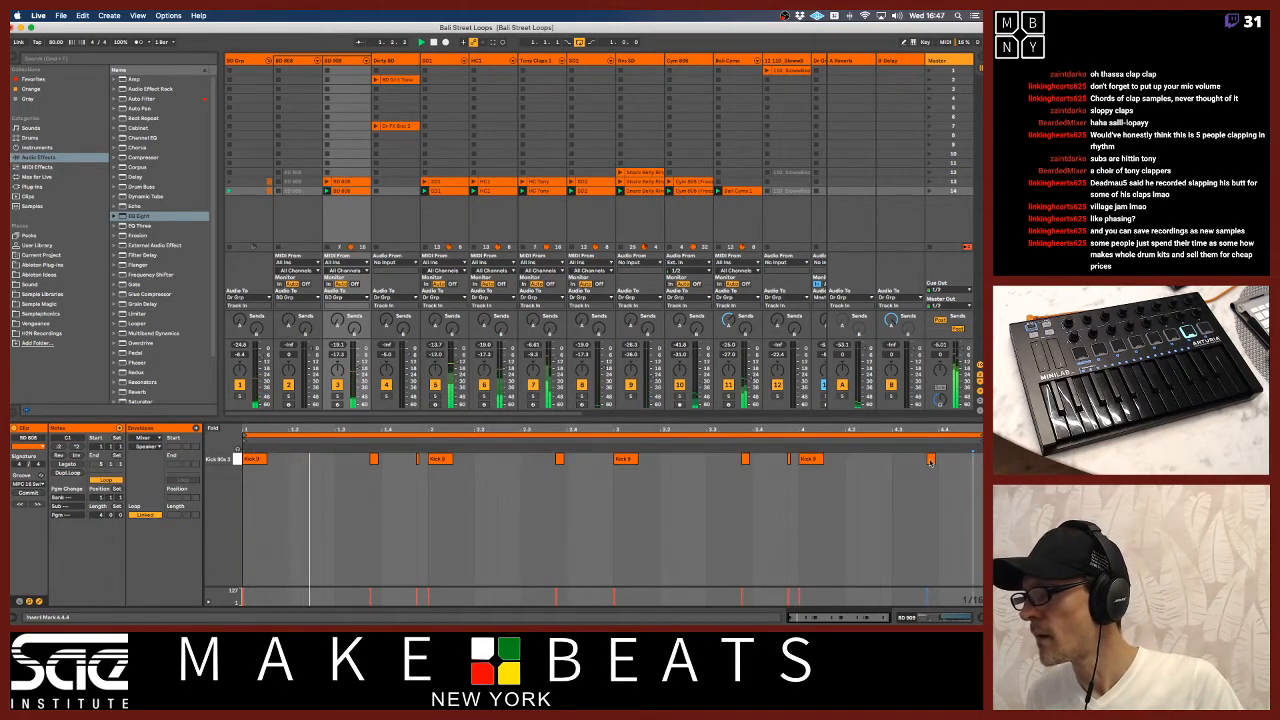
Add two extra kick notes in bar 4 of the clip, at 4.2.3 and 4.4.3
{"action": "double_click", "coordinate": [897, 459]}
{"action": "left_click_drag", "start_coordinate": [897, 461], "coordinate": [966, 465]}
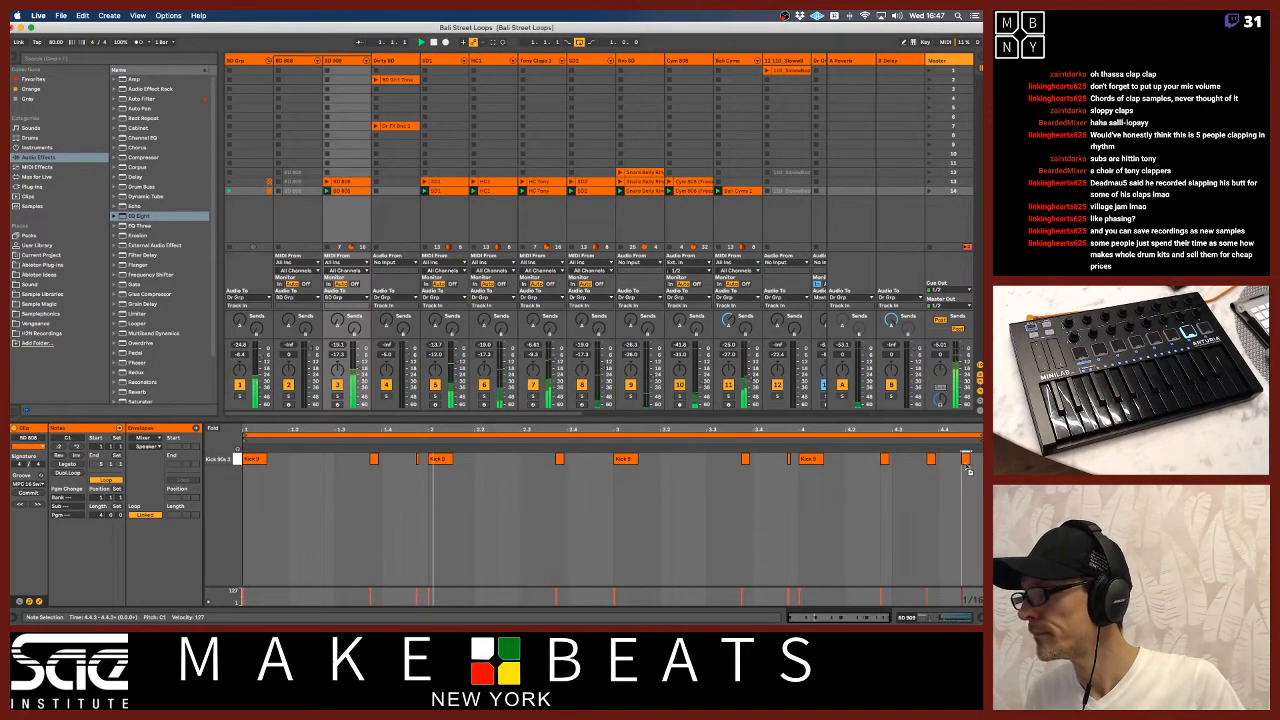
{"action": "left_click", "coordinate": [858, 447]}
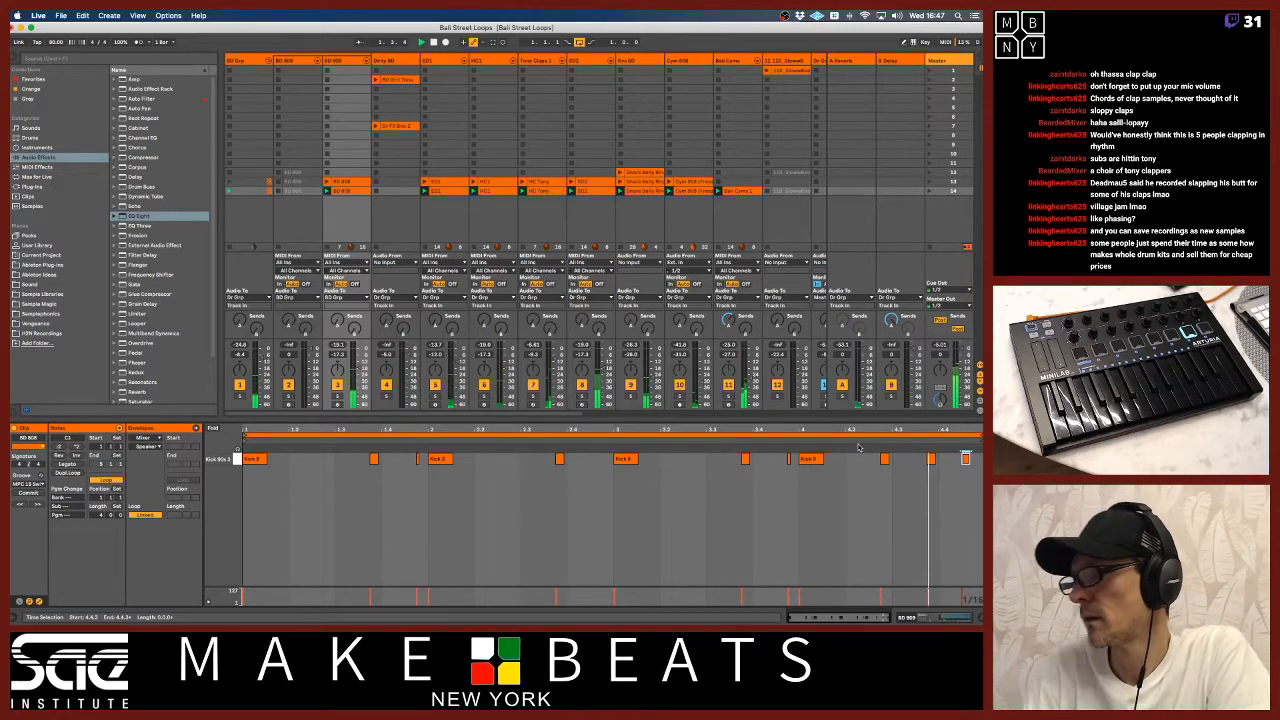
{"action": "left_click", "coordinate": [884, 458]}
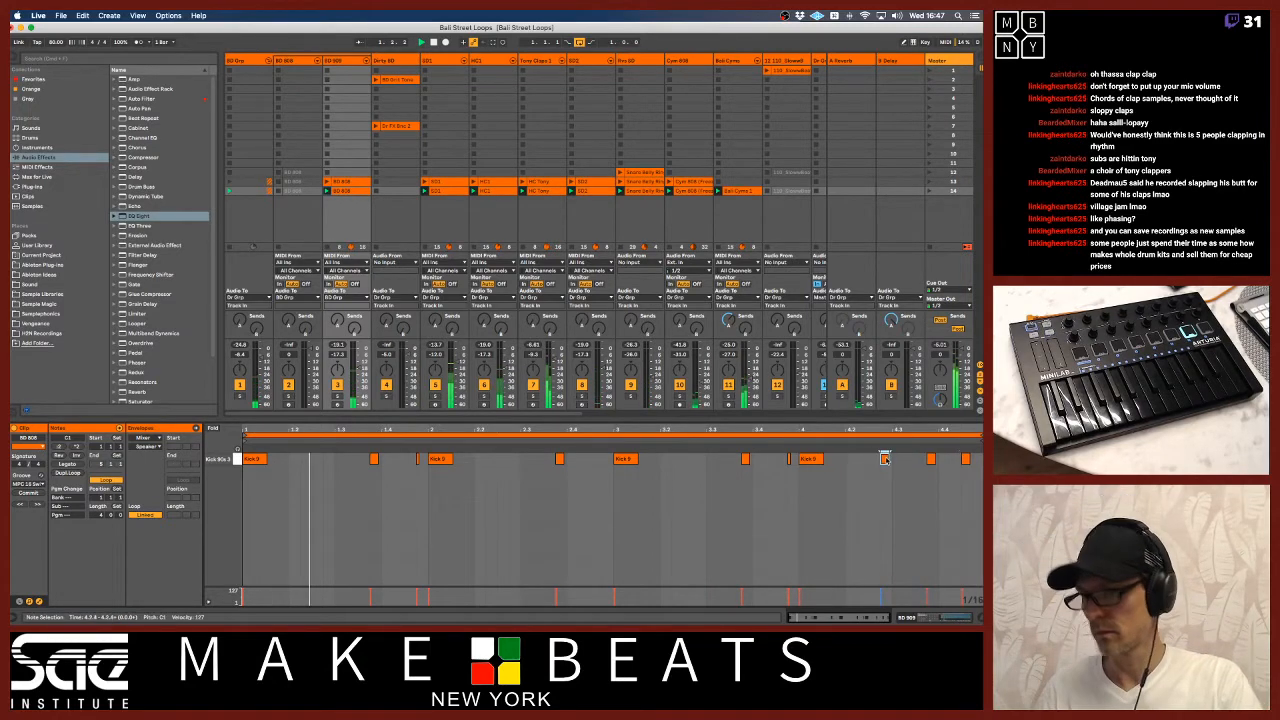
{"action": "left_click_drag", "start_coordinate": [886, 459], "coordinate": [874, 459]}
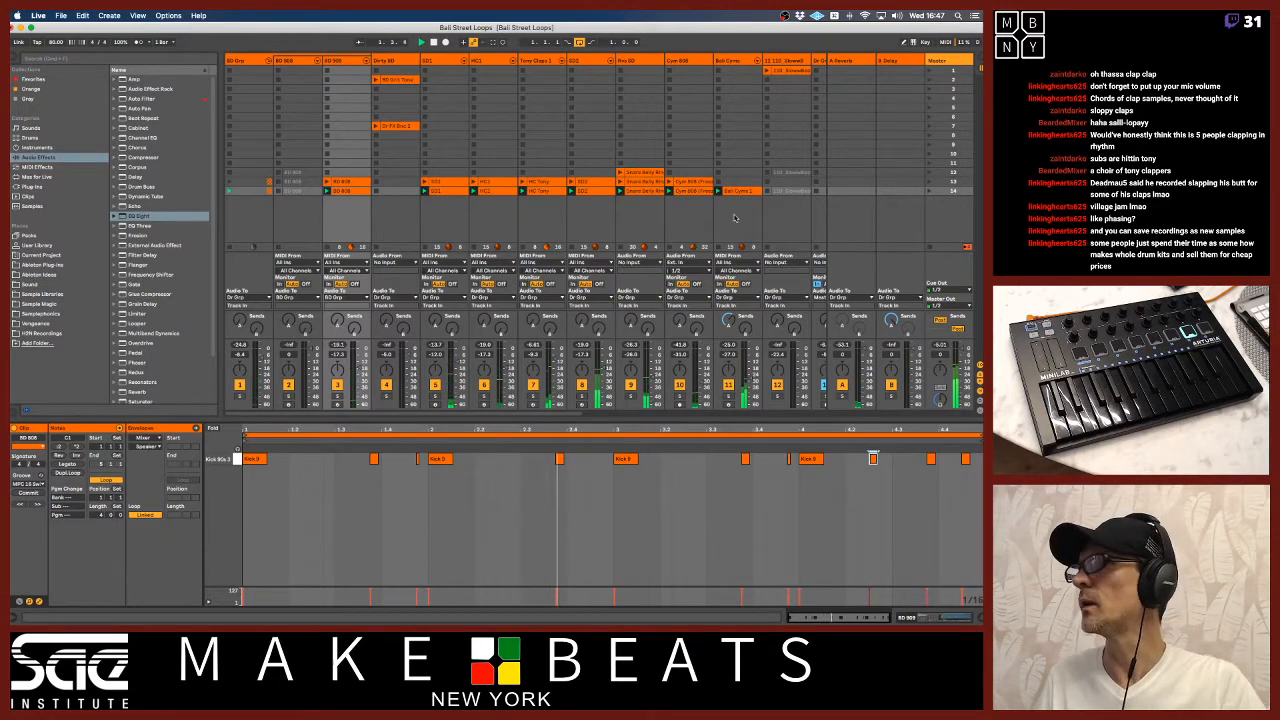
Color the BD Grit Tone track red and rename it Bass Duuurty
{"action": "scroll", "coordinate": [734, 218], "scroll_direction": "right", "scroll_amount": 7}
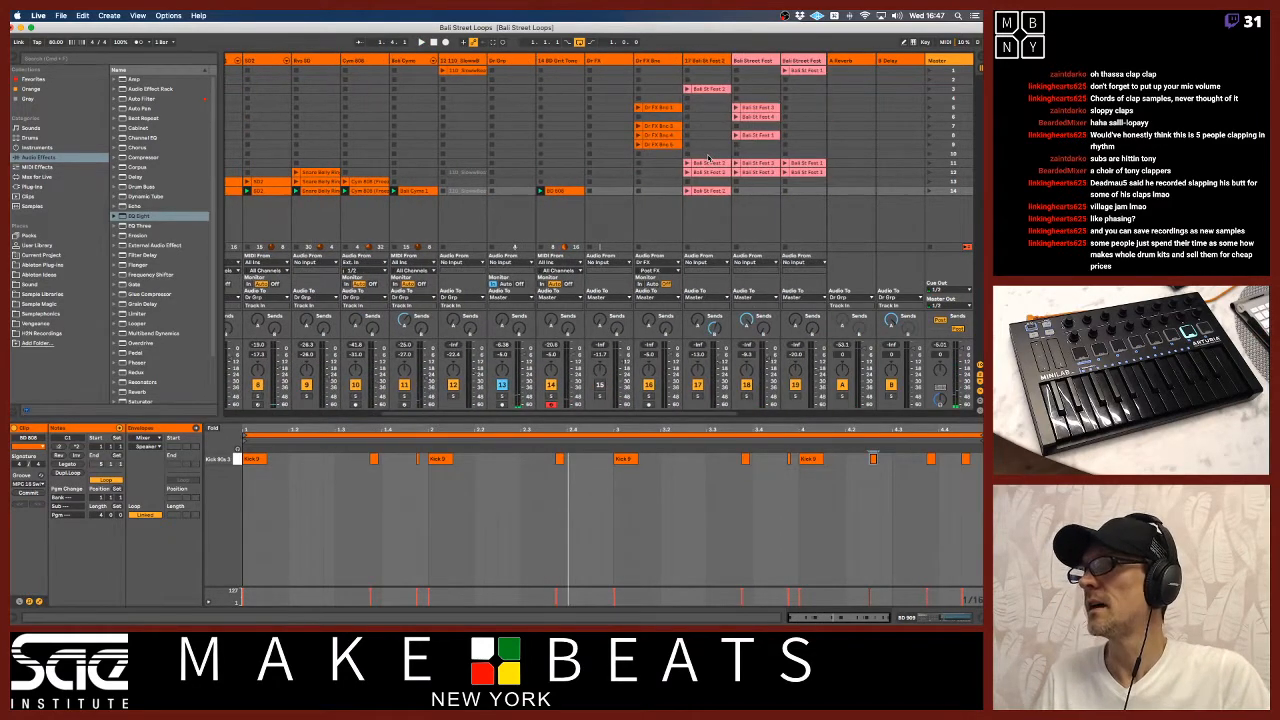
{"action": "left_click", "coordinate": [562, 60]}
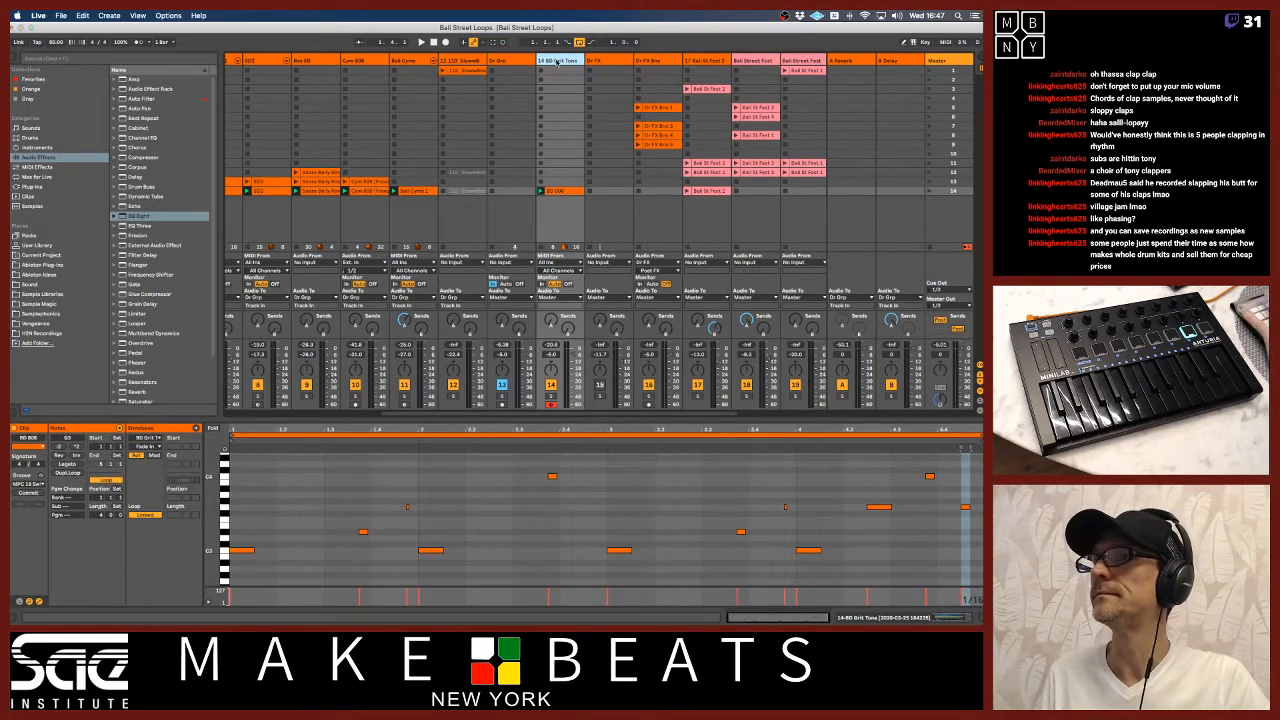
{"action": "right_click", "coordinate": [557, 62]}
{"action": "left_click", "coordinate": [566, 194]}
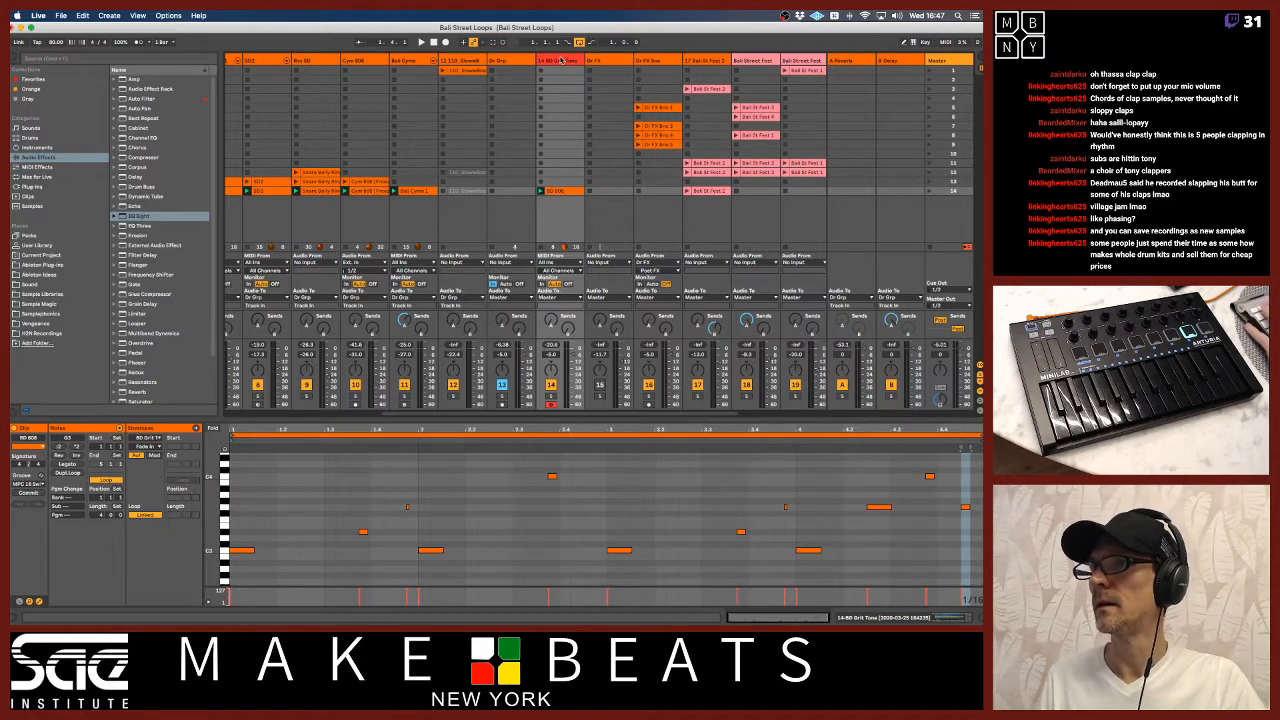
{"action": "left_click", "coordinate": [561, 62]}
{"action": "key", "text": "super+r"}
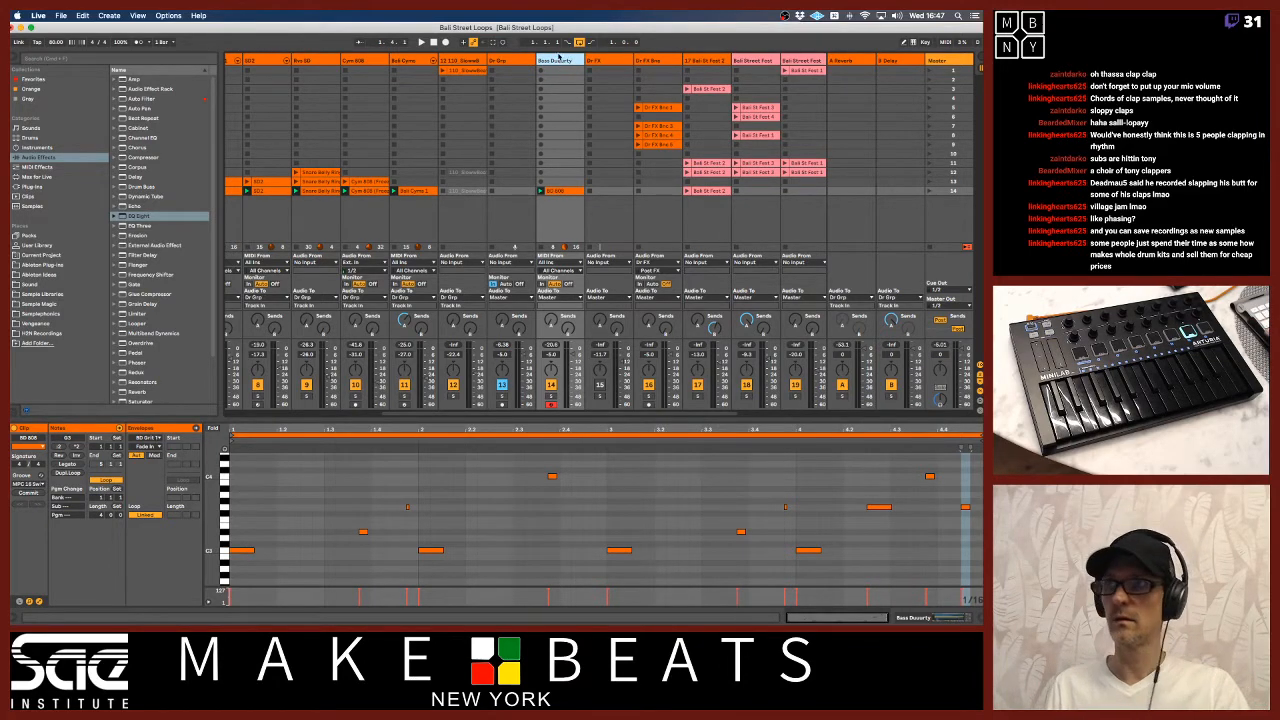
Rename the track's scene 14 clip Bass Duuurty and assign the track's red color to it
{"action": "key", "text": "super+r"}
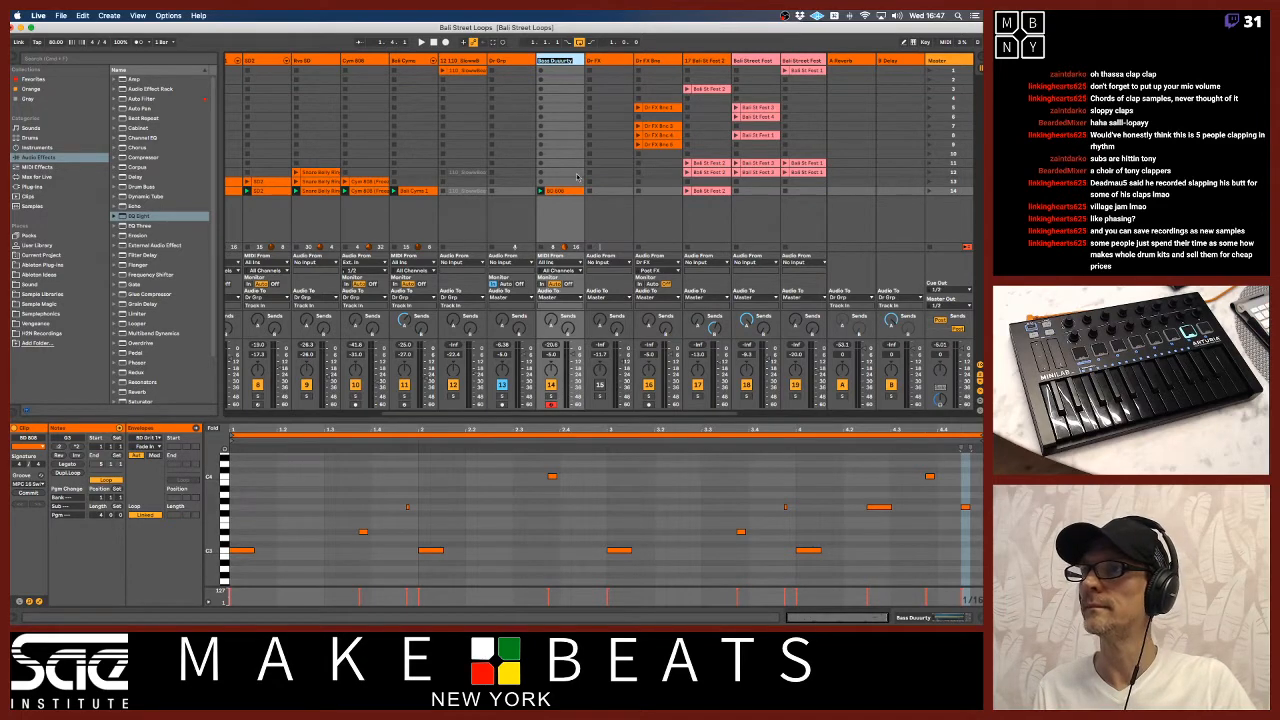
{"action": "left_click", "coordinate": [573, 192]}
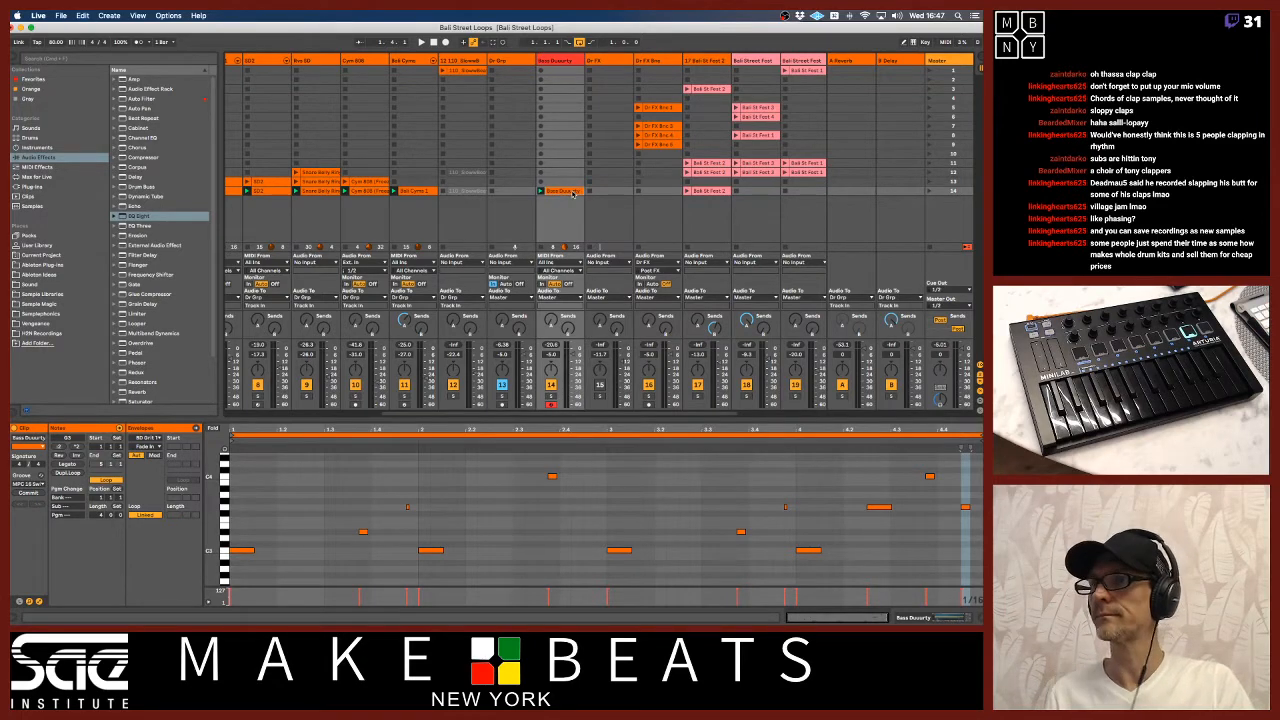
{"action": "right_click", "coordinate": [562, 63]}
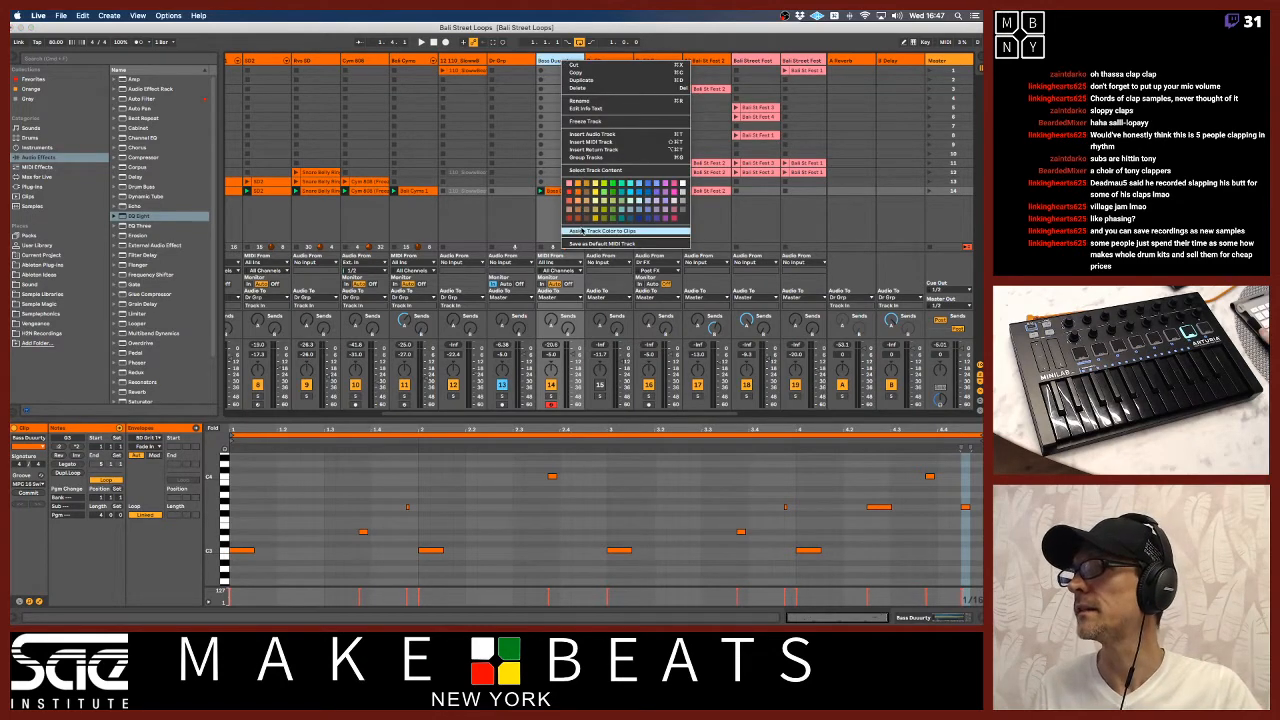
{"action": "left_click", "coordinate": [579, 218]}
{"action": "left_click", "coordinate": [572, 68]}
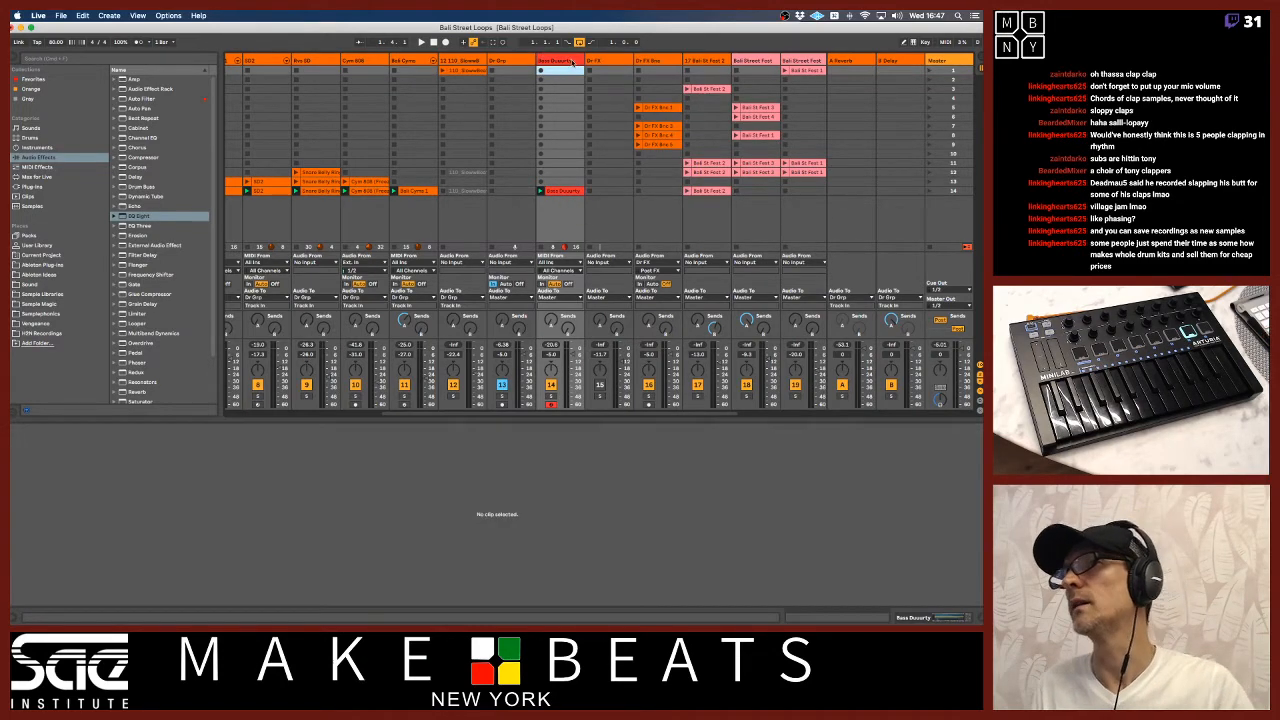
{"action": "left_click", "coordinate": [570, 61]}
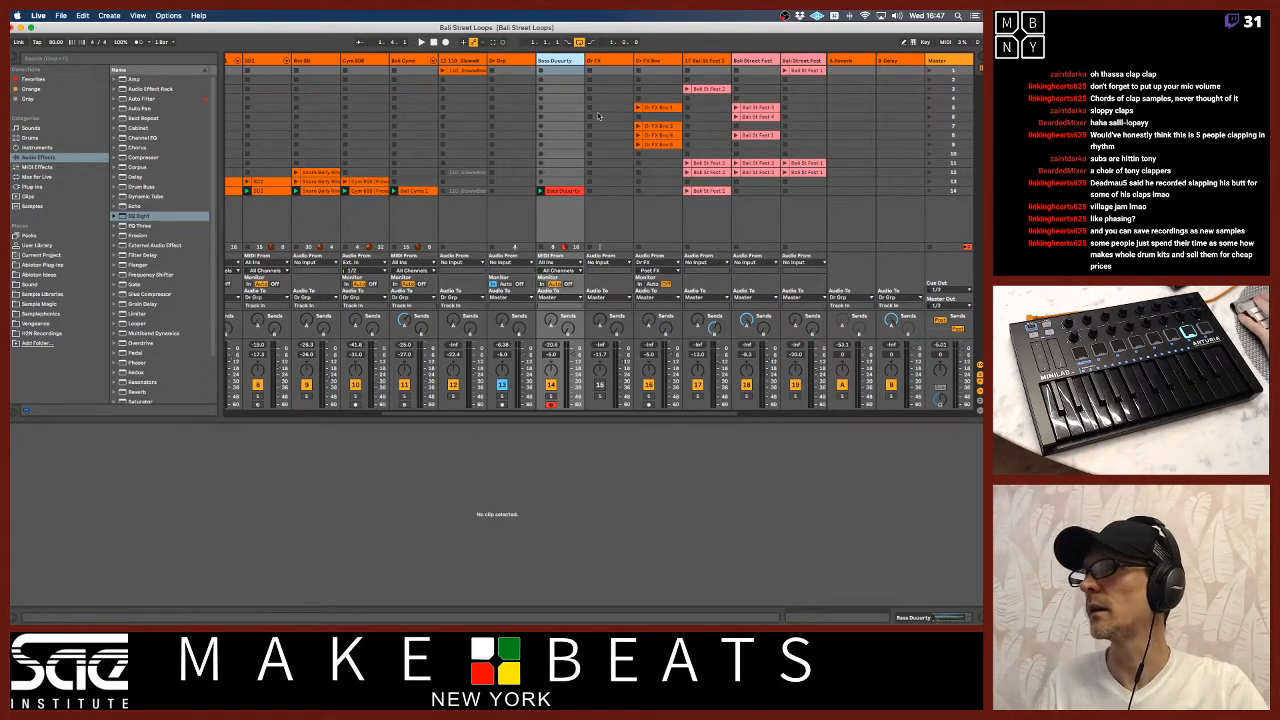
Solo the Dr FX Bnc track, launch its scene 7 clip, and set the clip's loop length to 2 bars
{"action": "left_click", "coordinate": [657, 145]}
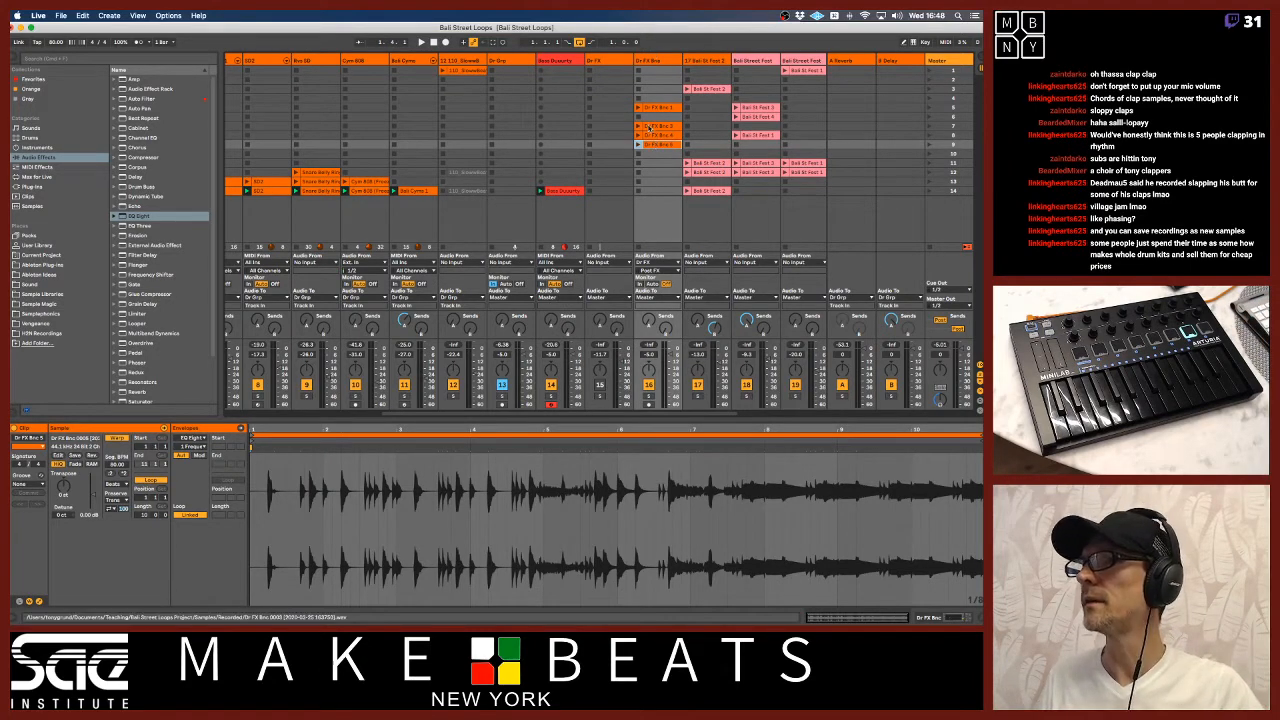
{"action": "left_click", "coordinate": [662, 136]}
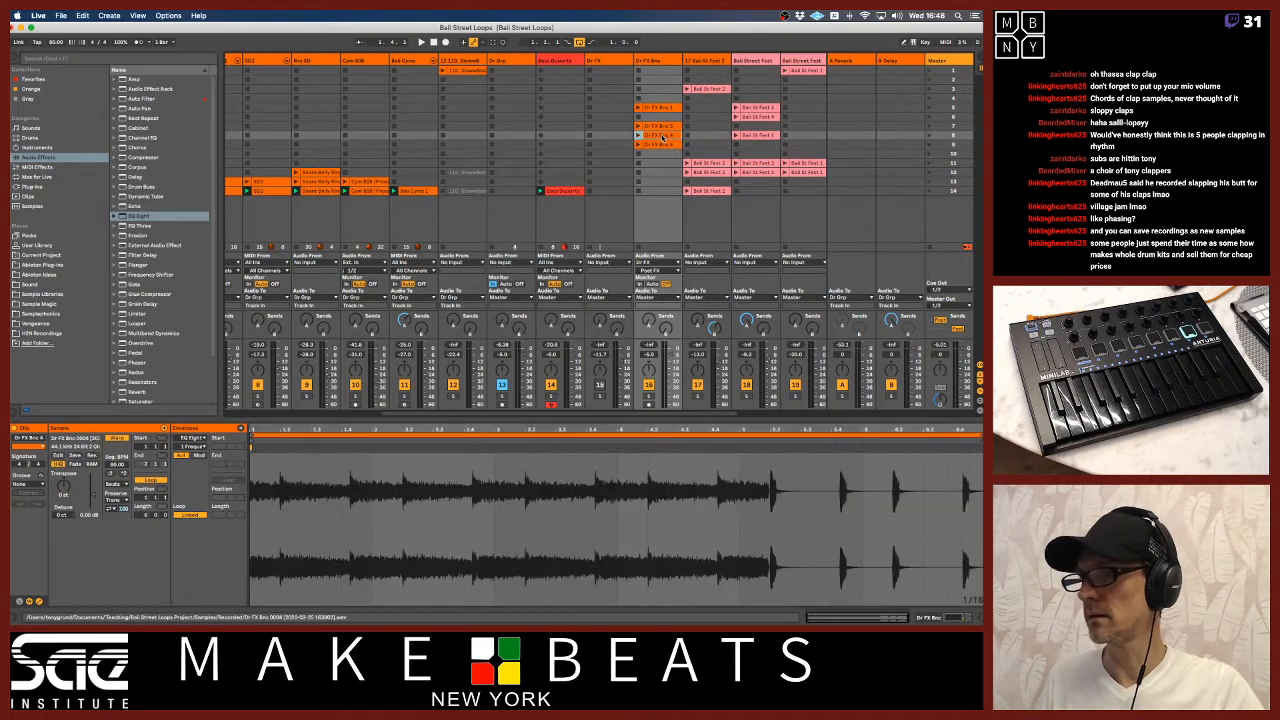
{"action": "left_click", "coordinate": [659, 127]}
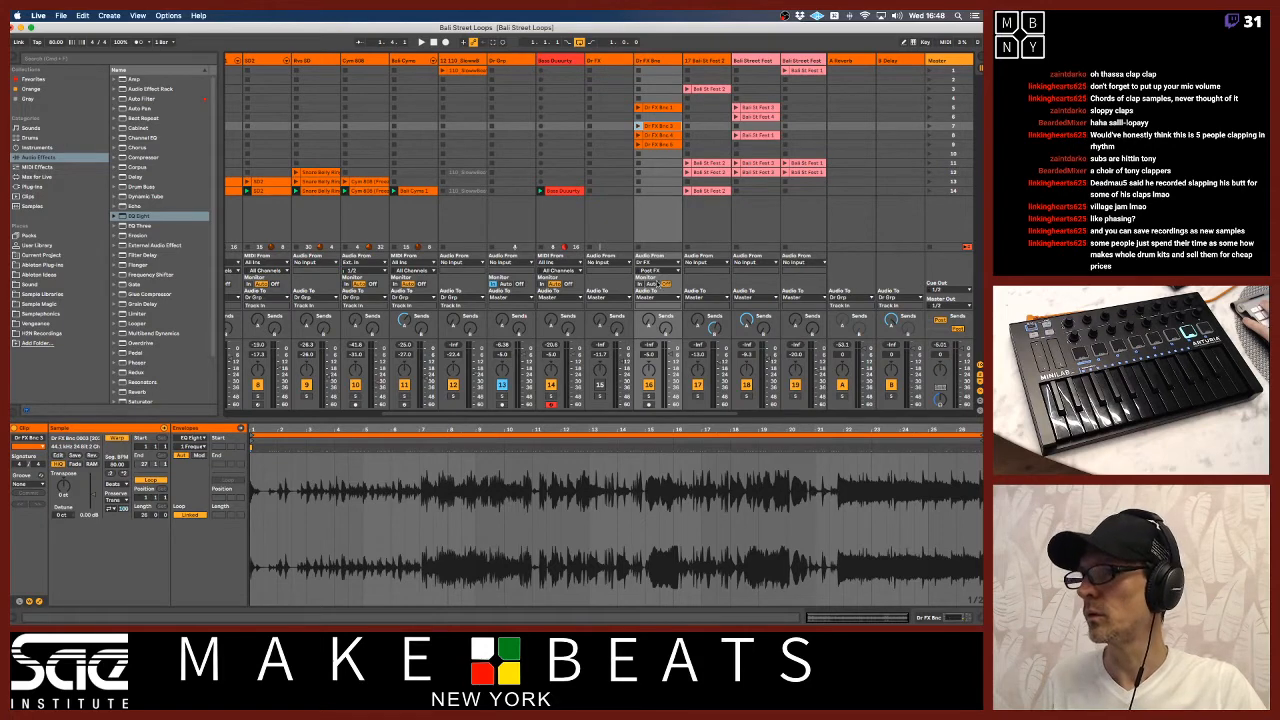
{"action": "left_click", "coordinate": [649, 397]}
{"action": "left_click", "coordinate": [639, 127]}
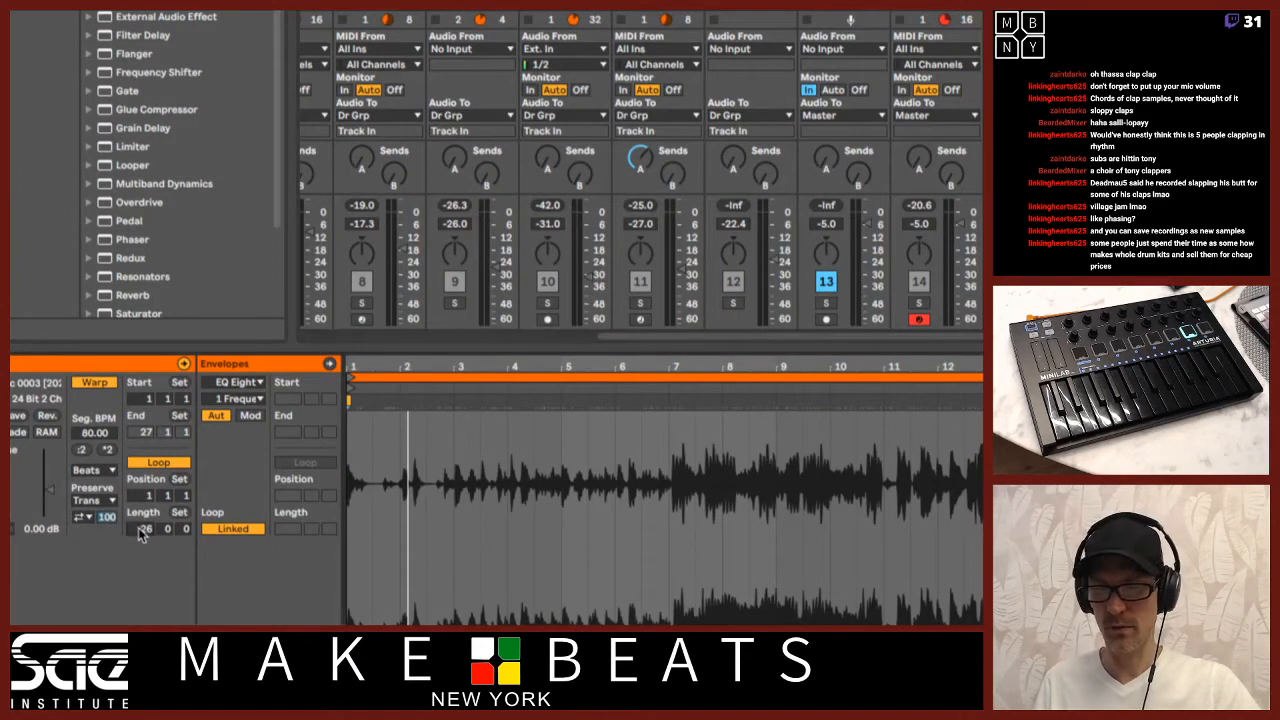
{"action": "type", "text": "2"}
{"action": "key", "text": "Return"}
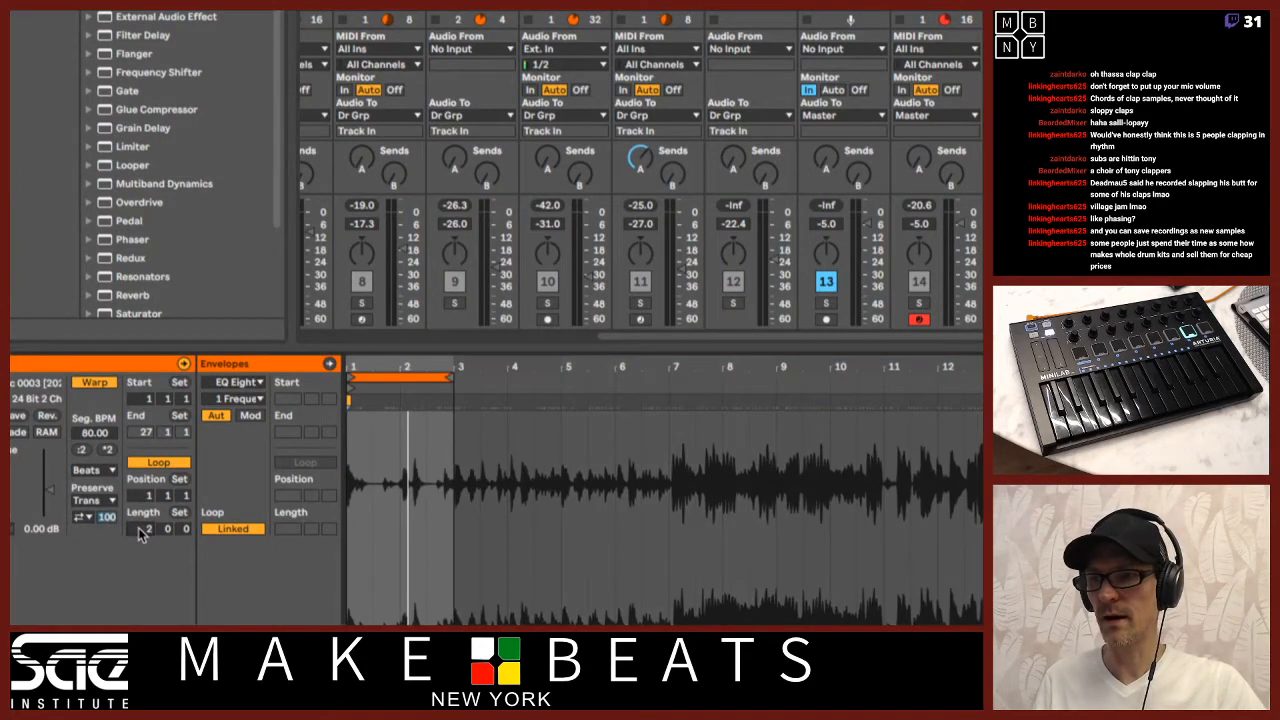
Shift the two-bar loop and start point of the scene 7 clip to bar 17
{"action": "left_click", "coordinate": [370, 377]}
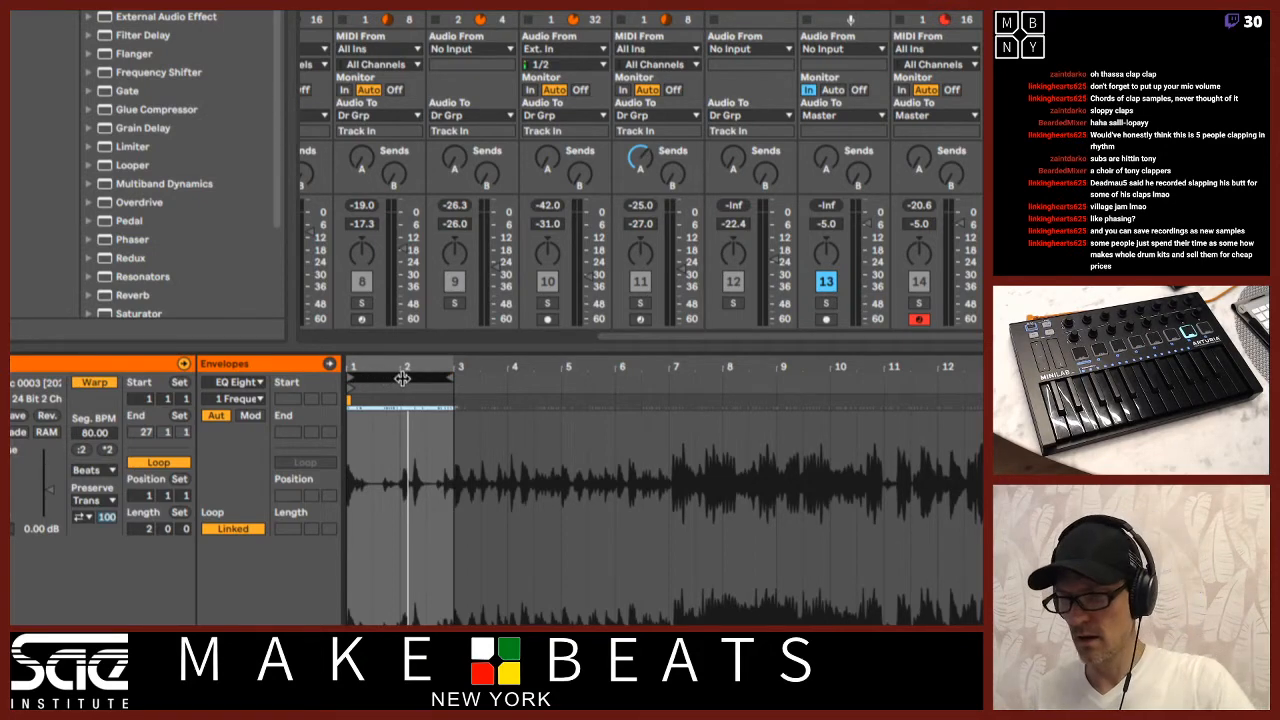
{"action": "key", "text": "Down"}
{"action": "key", "text": "Down"}
{"action": "key", "text": "Left"}
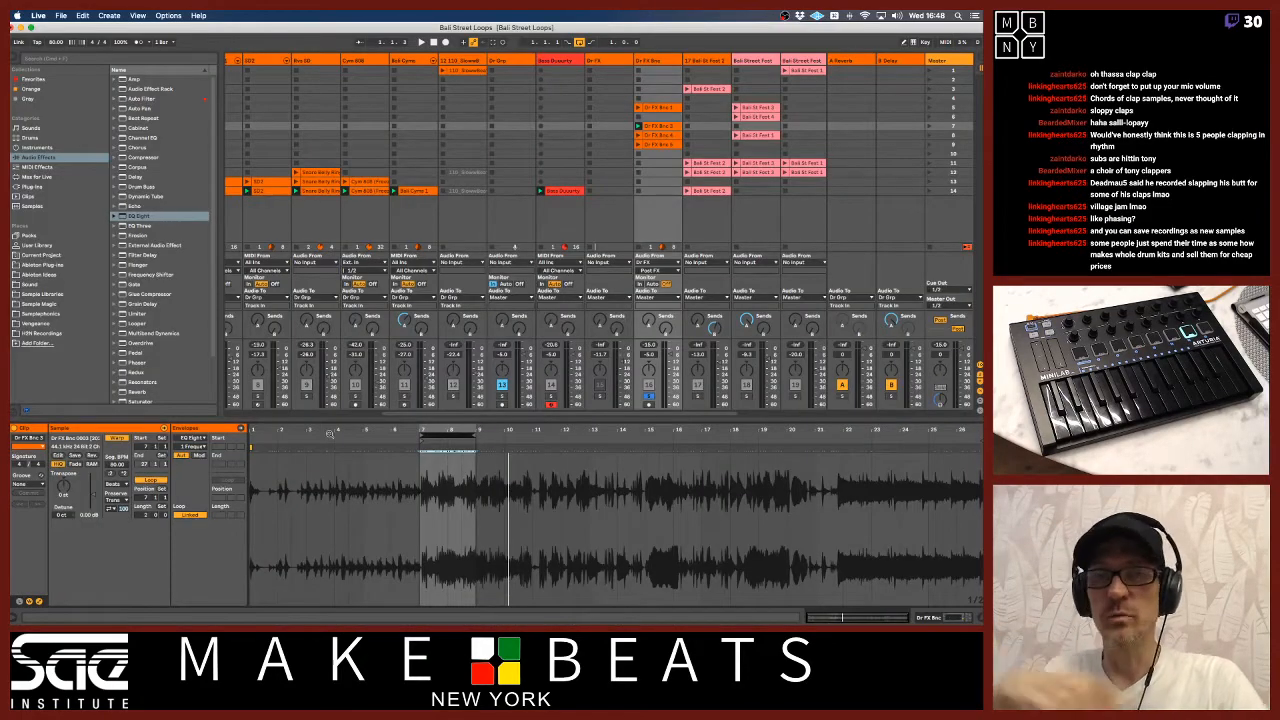
{"action": "left_click_drag", "start_coordinate": [436, 428], "coordinate": [436, 478]}
{"action": "key", "text": "Right"}
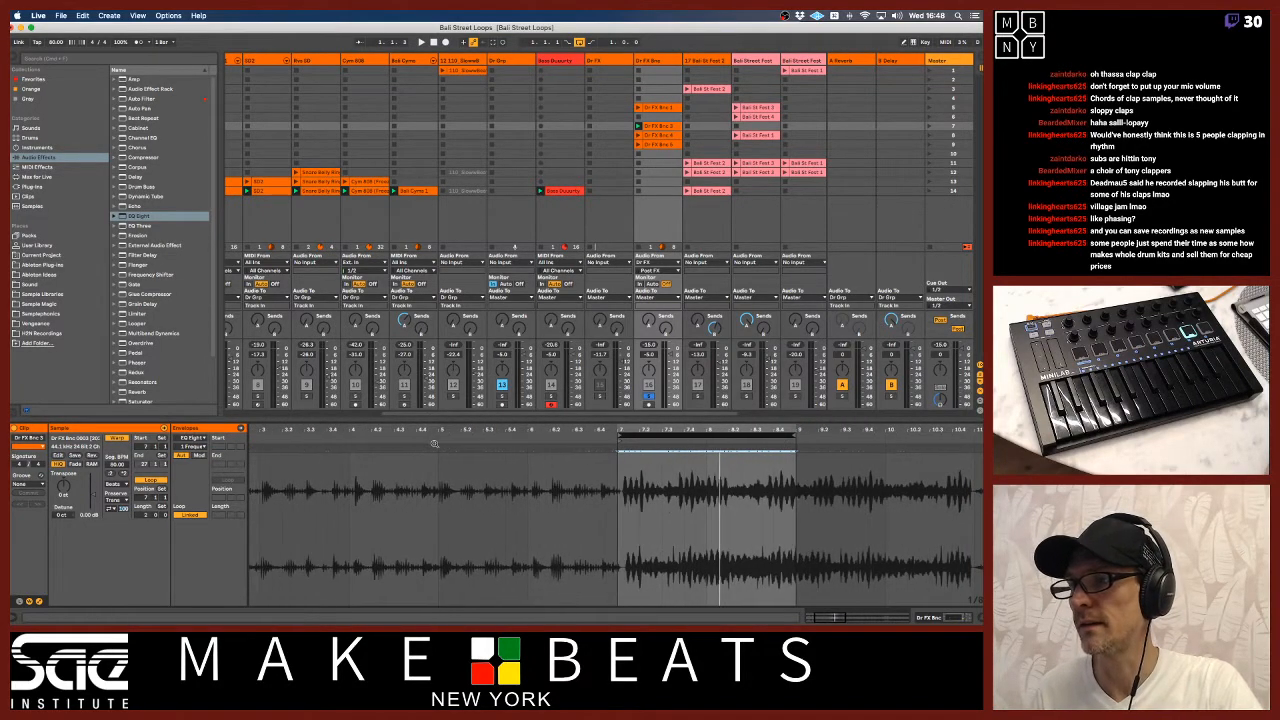
{"action": "key", "text": "Right"}
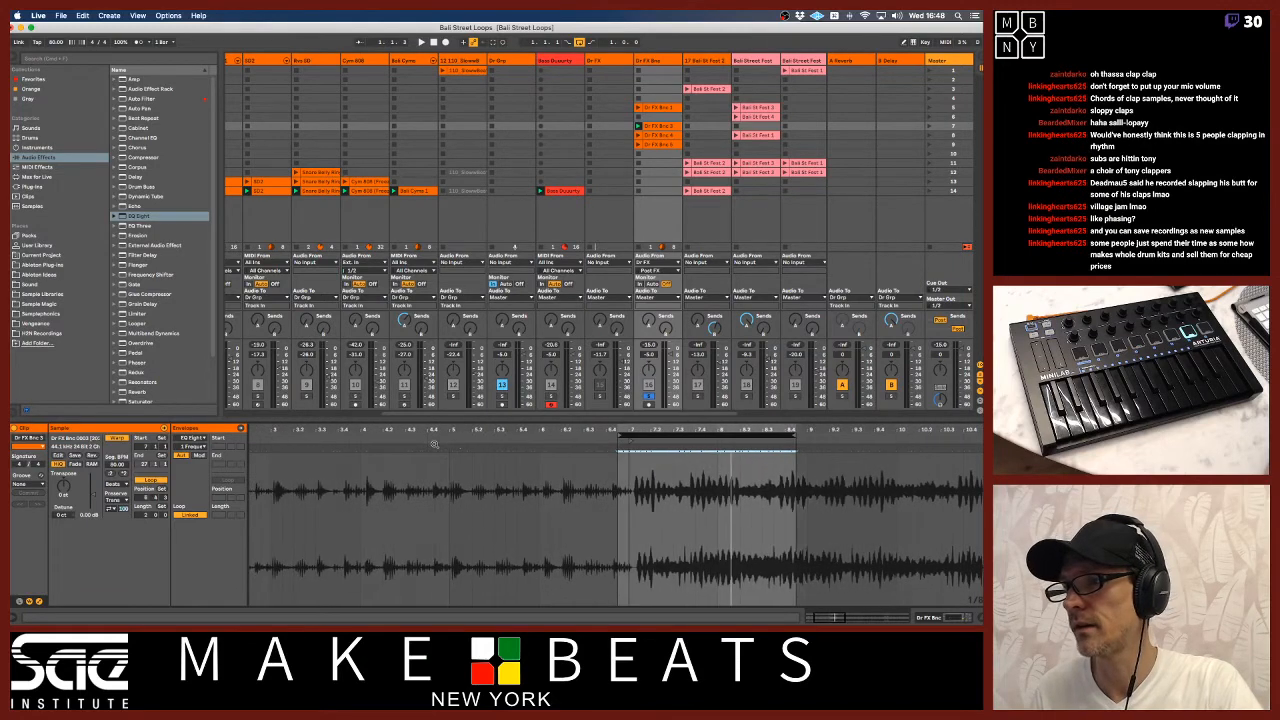
{"action": "key", "text": "Left"}
{"action": "key", "text": "Right"}
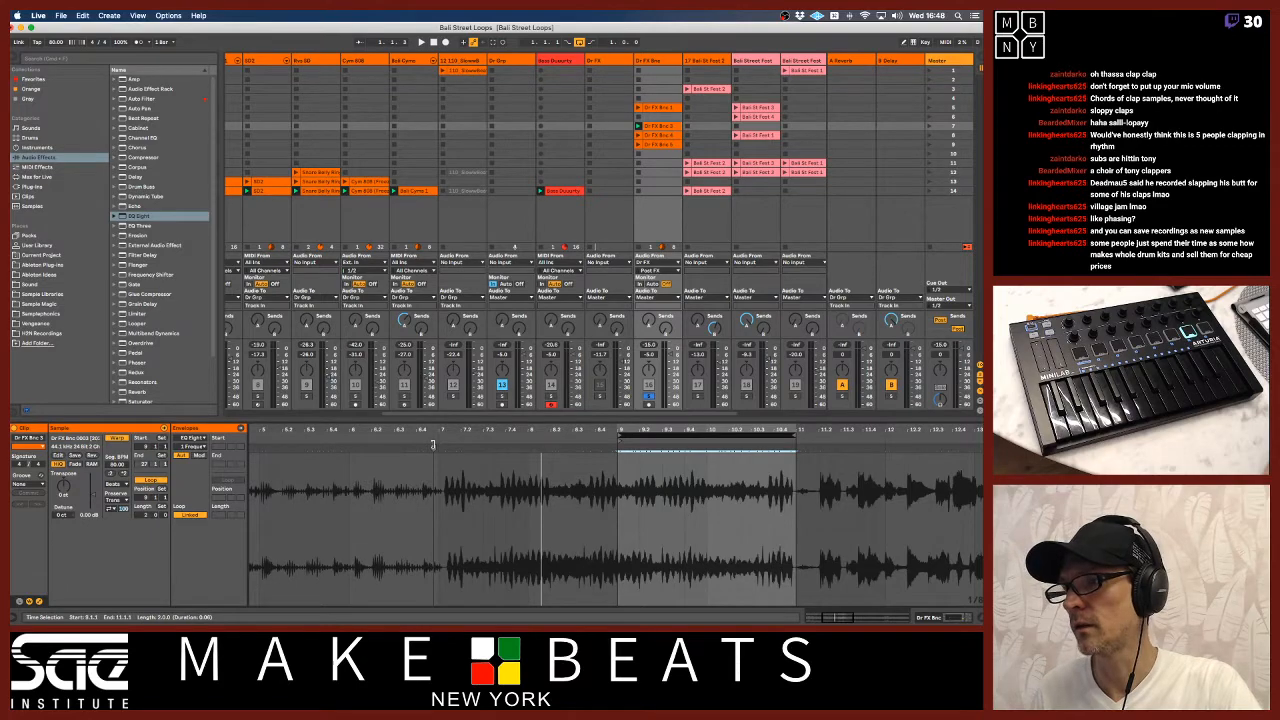
{"action": "key", "text": "Right"}
{"action": "key", "text": "Right"}
{"action": "key", "text": "Right"}
{"action": "key", "text": "Right"}
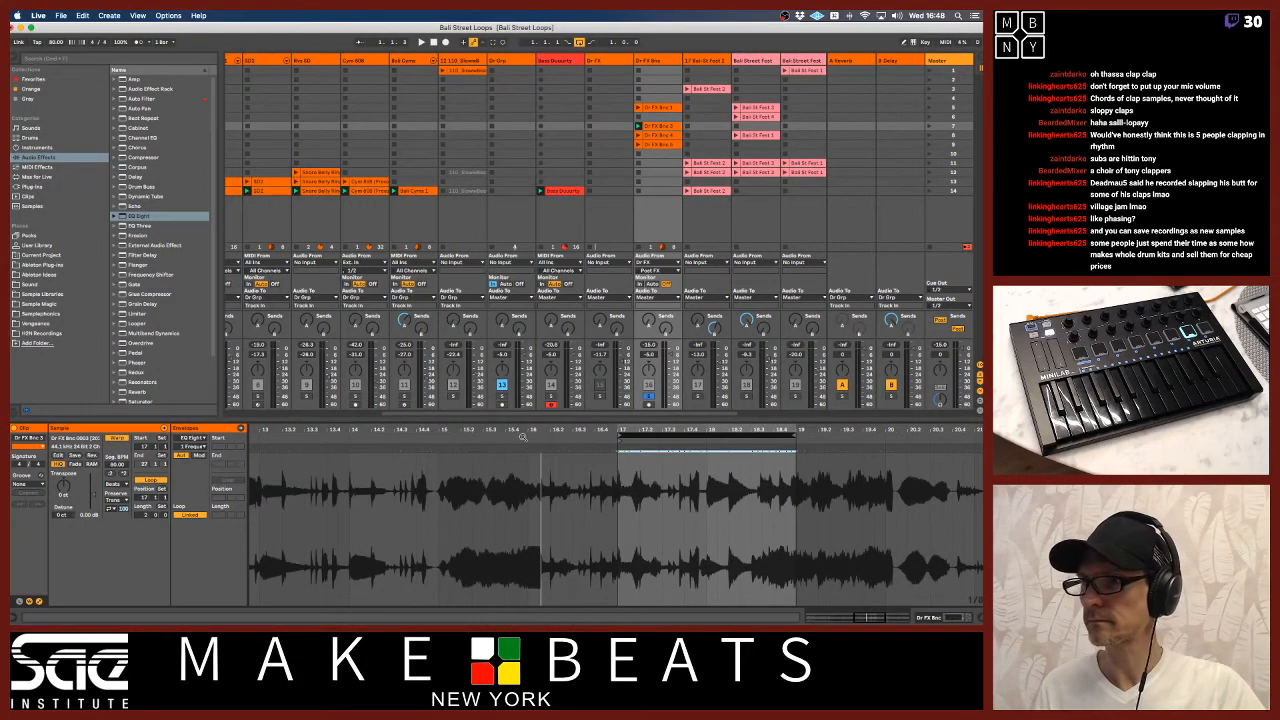
{"action": "left_click_drag", "start_coordinate": [523, 437], "coordinate": [462, 390]}
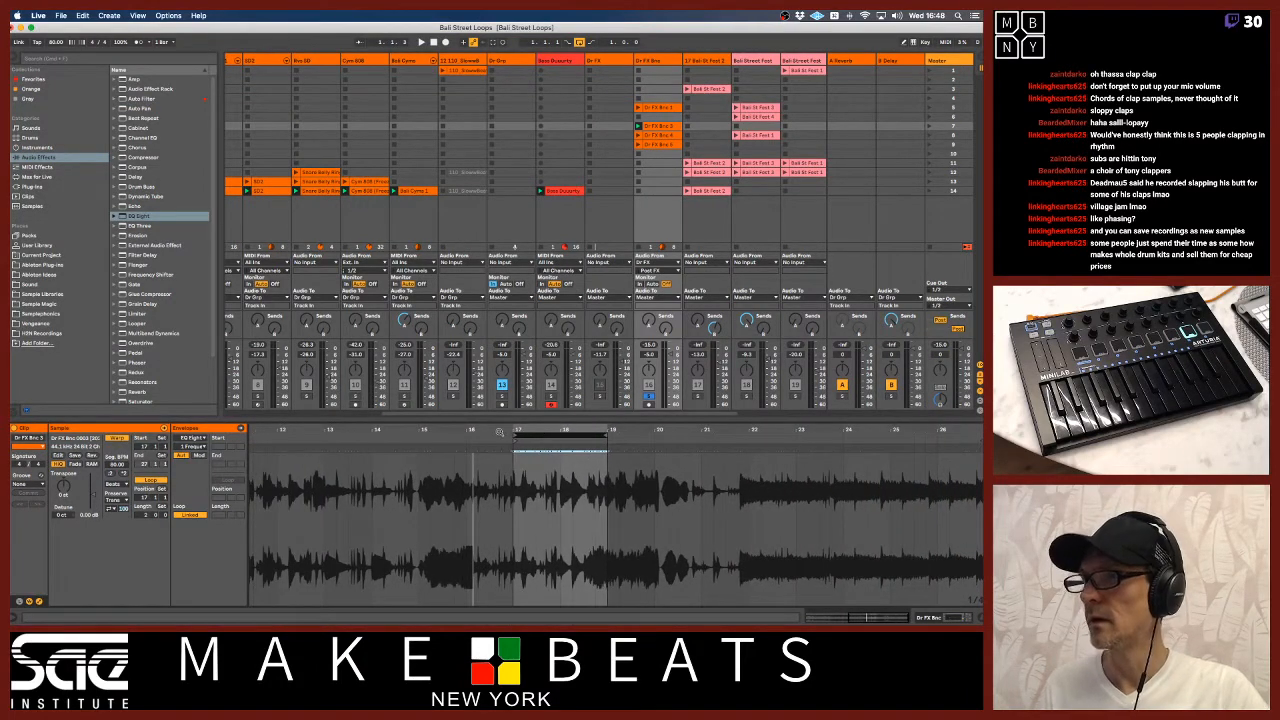
Play the scene 7 clip from bar 17 and shorten its loop to one bar
{"action": "left_click", "coordinate": [638, 126]}
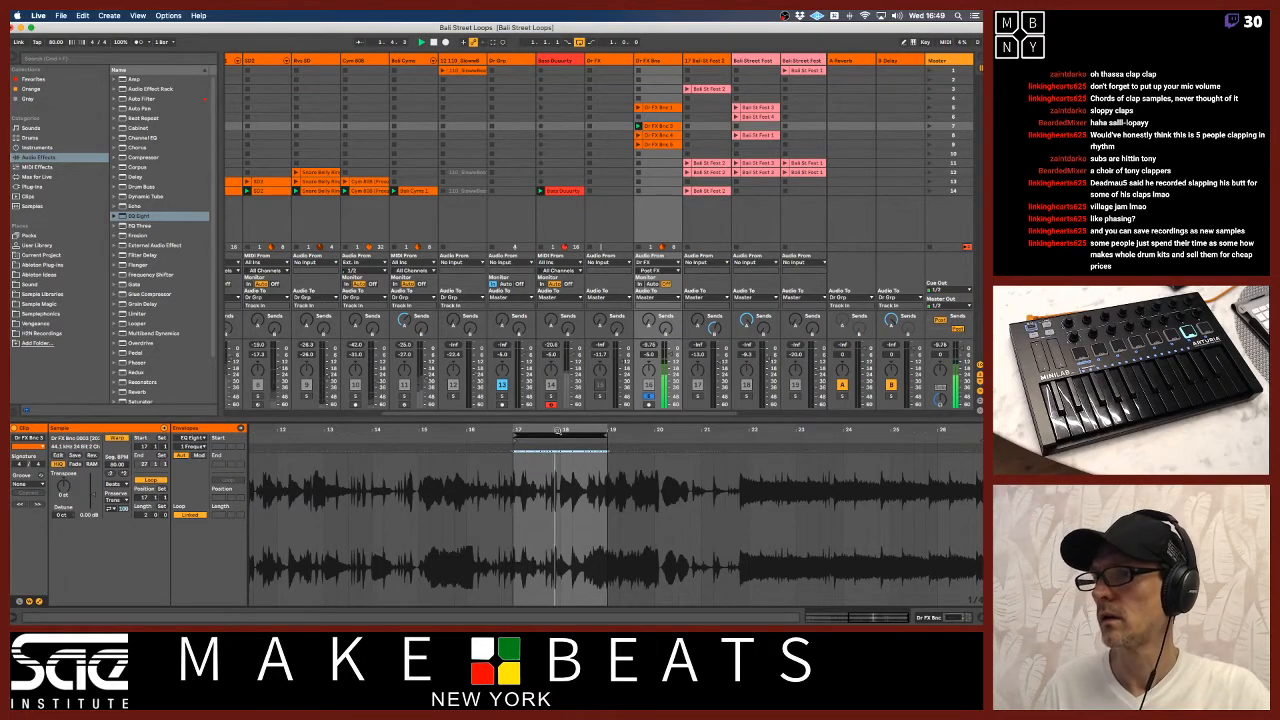
{"action": "left_click_drag", "start_coordinate": [557, 428], "coordinate": [562, 428]}
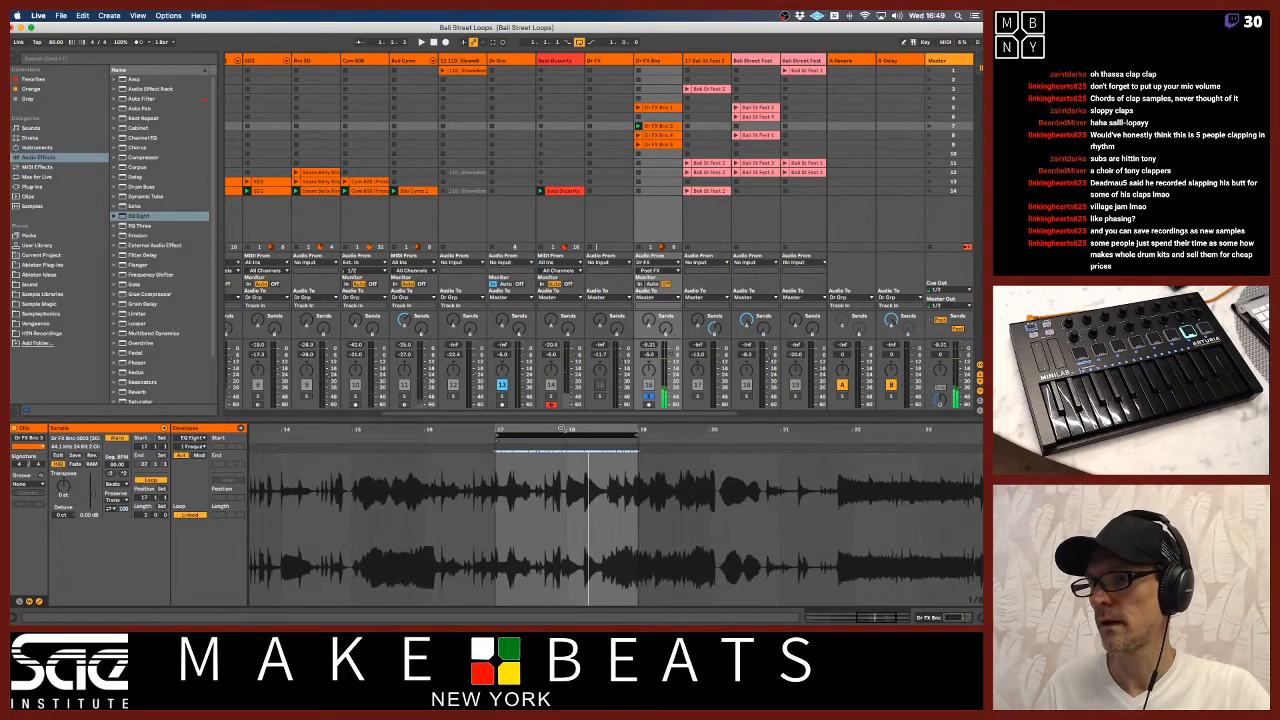
{"action": "left_click_drag", "start_coordinate": [640, 438], "coordinate": [567, 437]}
{"action": "key", "text": "space"}
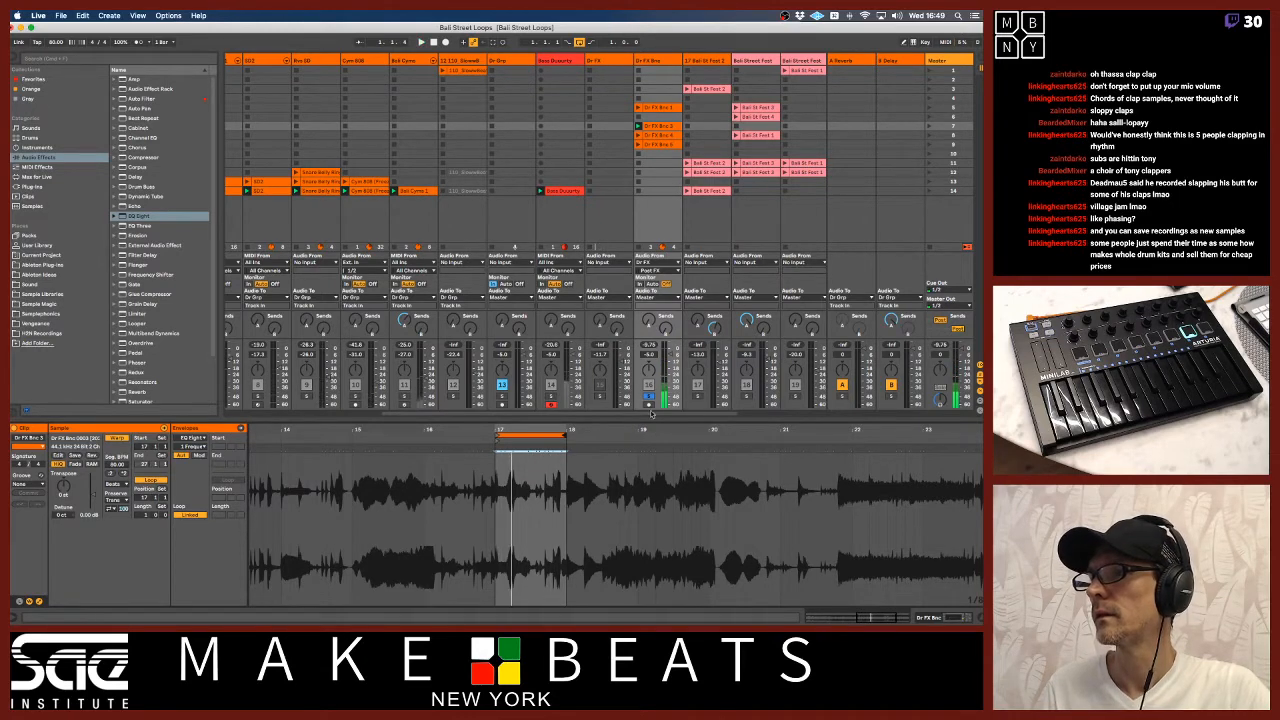
Unsolo the Dr FX Bnc track and lower its volume to -24 dB within the full beat
{"action": "left_click", "coordinate": [649, 395]}
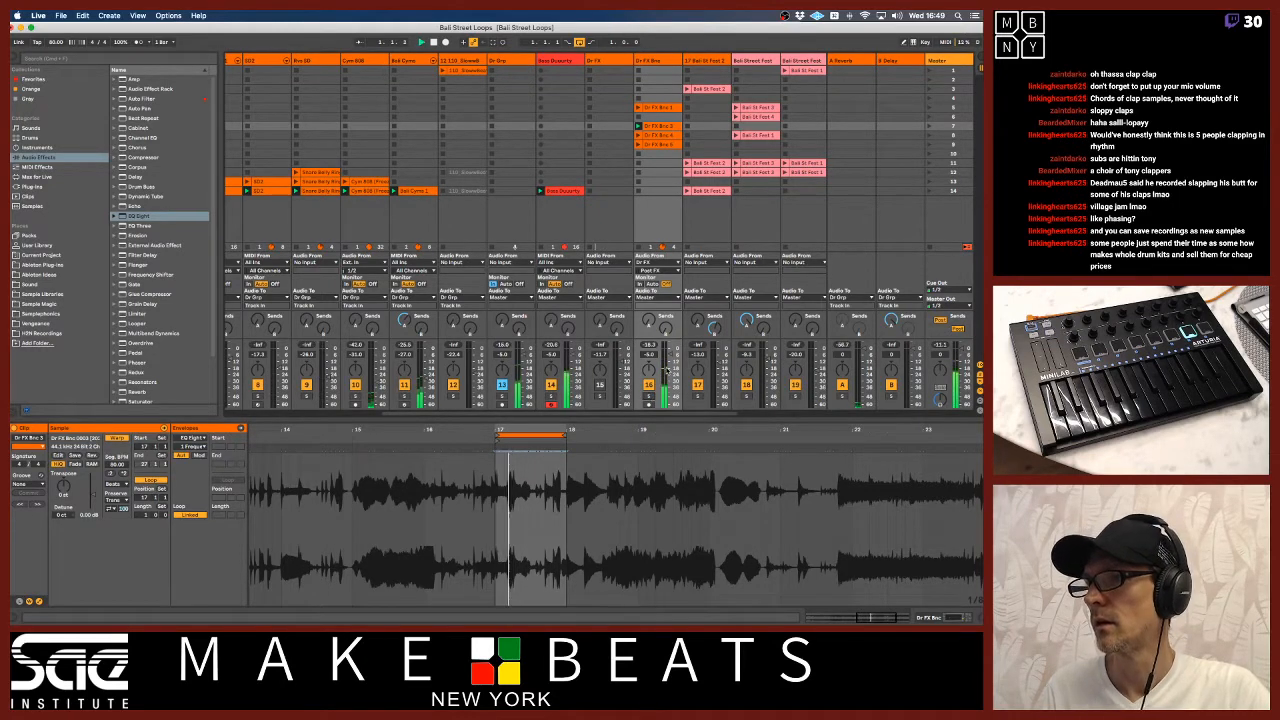
{"action": "left_click_drag", "start_coordinate": [667, 370], "coordinate": [671, 378]}
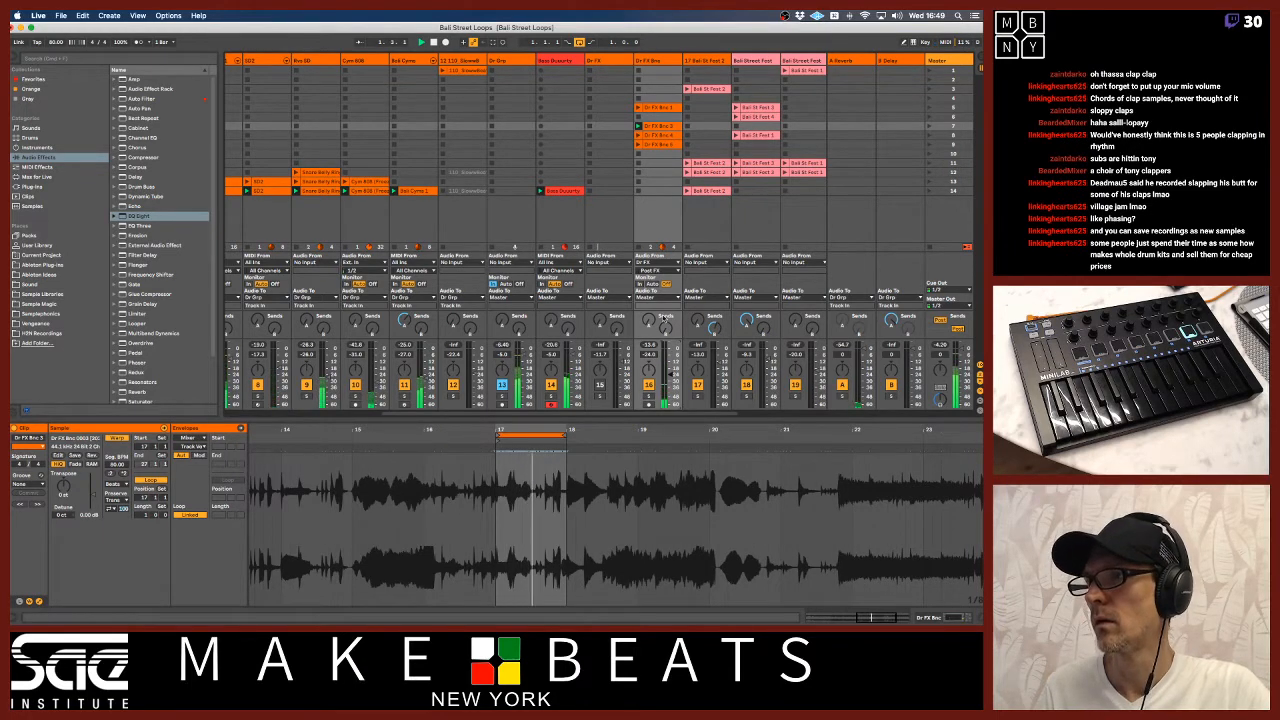
Give the Dr FX Bnc track's EQ Eight a gentler low-cut slope on band 1 and raise its cutoff frequency
{"action": "left_click", "coordinate": [657, 60]}
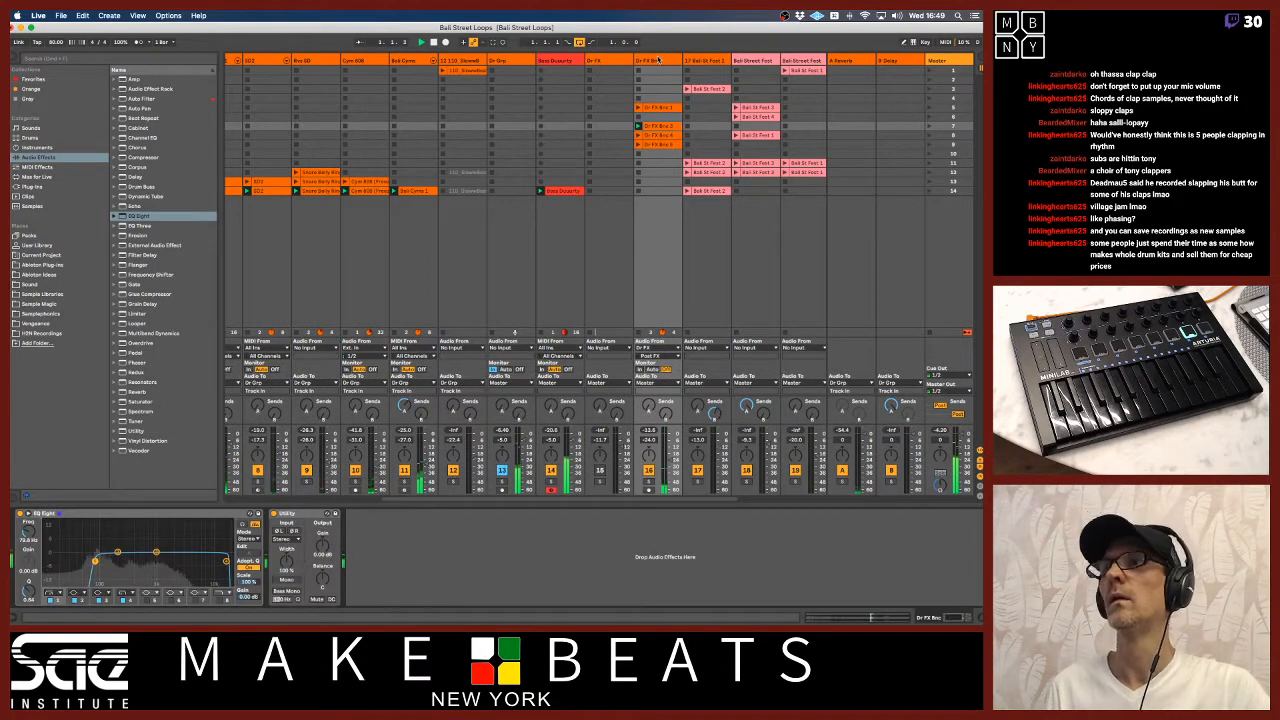
{"action": "left_click", "coordinate": [51, 593]}
{"action": "left_click", "coordinate": [52, 540]}
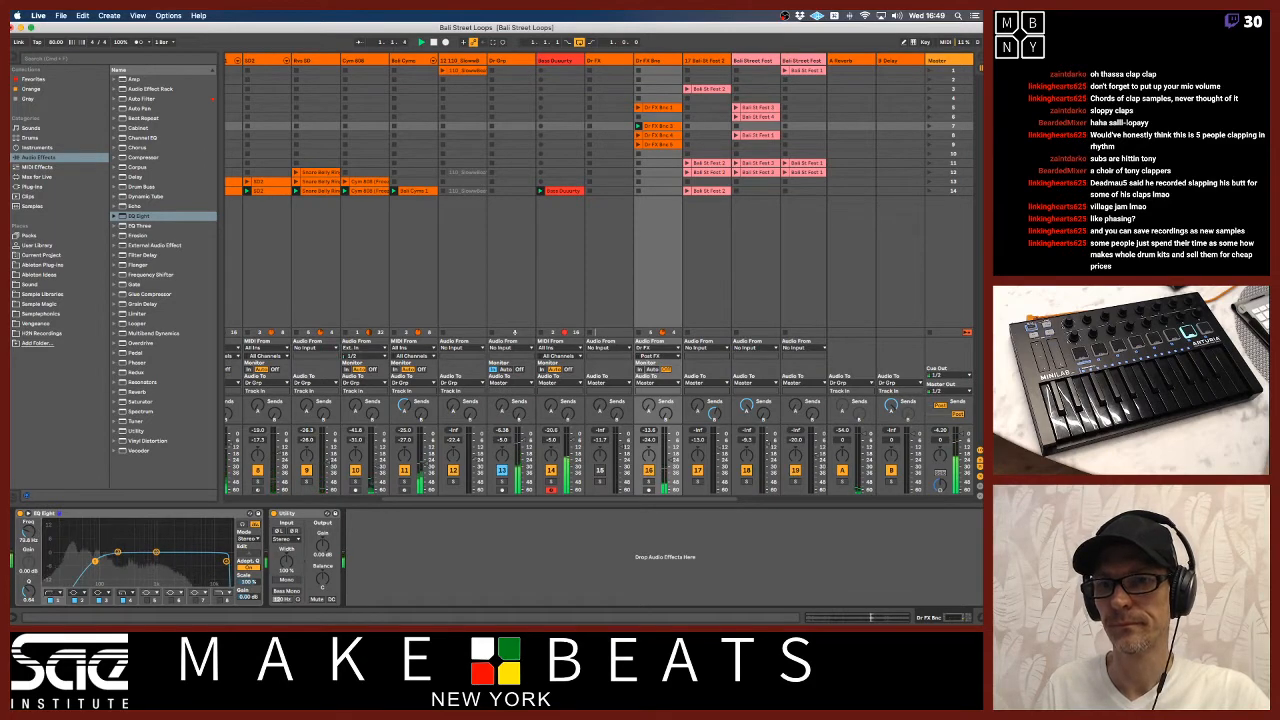
{"action": "left_click_drag", "start_coordinate": [95, 561], "coordinate": [97, 561]}
{"action": "left_click_drag", "start_coordinate": [32, 532], "coordinate": [32, 527]}
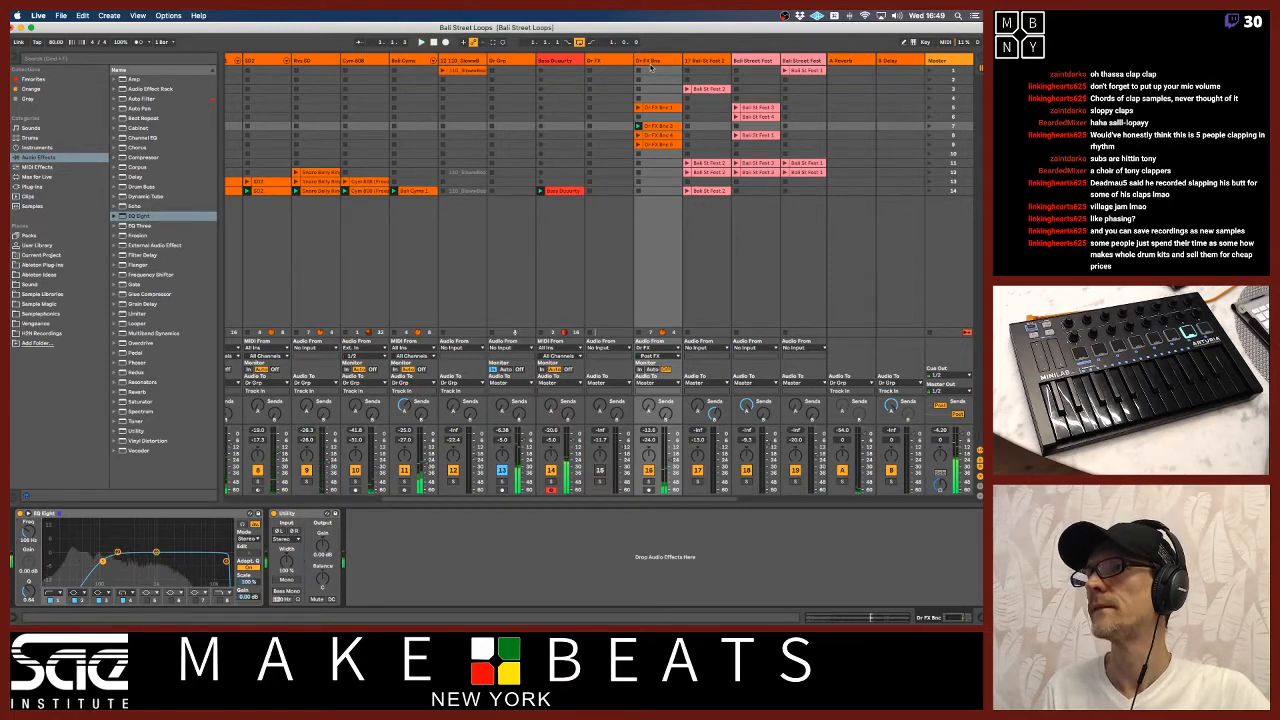
Copy the Dr FX Bnc clip from scene 7 to scene 11 and launch the copy
{"action": "left_click", "coordinate": [652, 62]}
{"action": "left_click", "coordinate": [655, 125]}
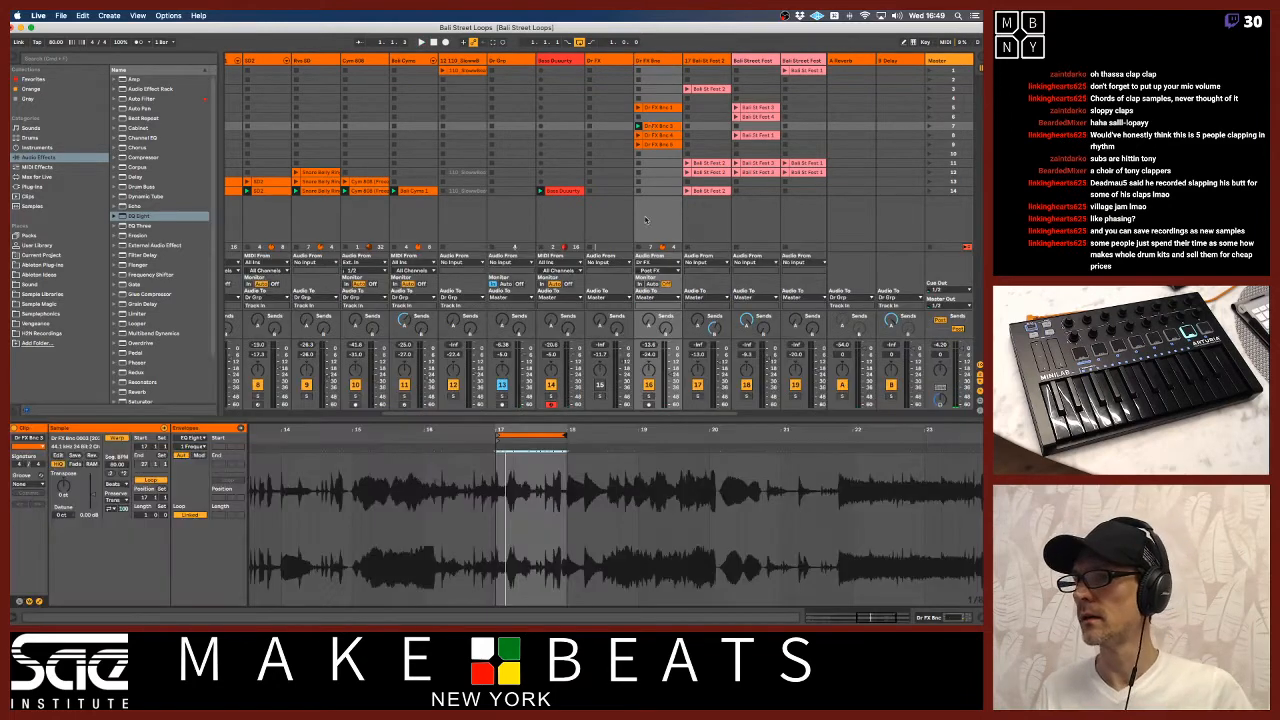
{"action": "left_click", "coordinate": [657, 165]}
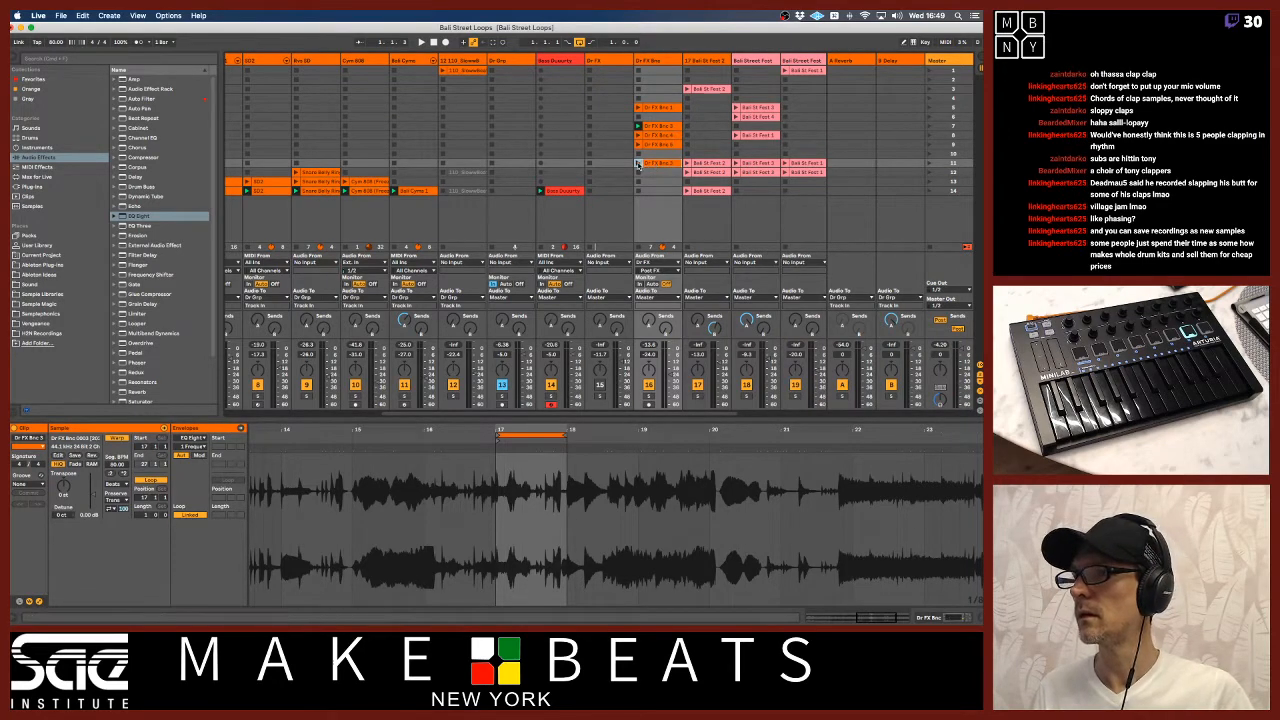
{"action": "left_click", "coordinate": [637, 163]}
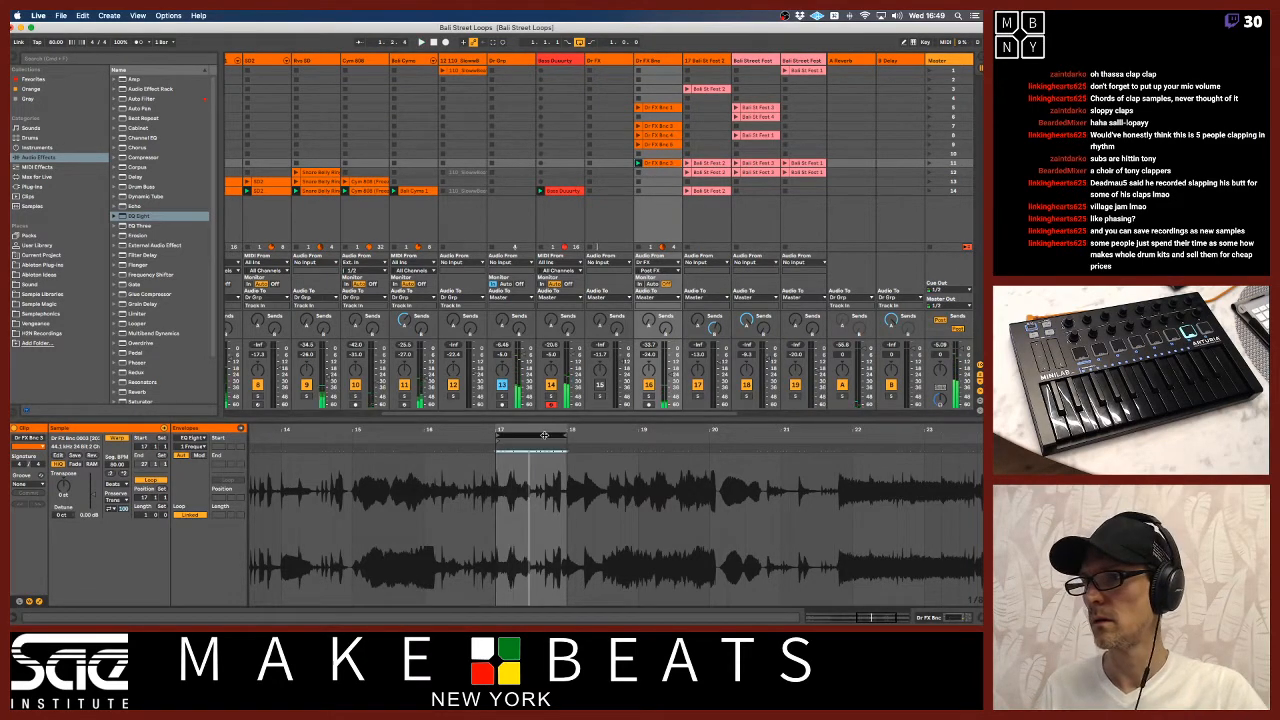
Move the scene 11 clip's loop back to bar 16, solo the track, and extend the loop to two bars
{"action": "key", "text": "Down"}
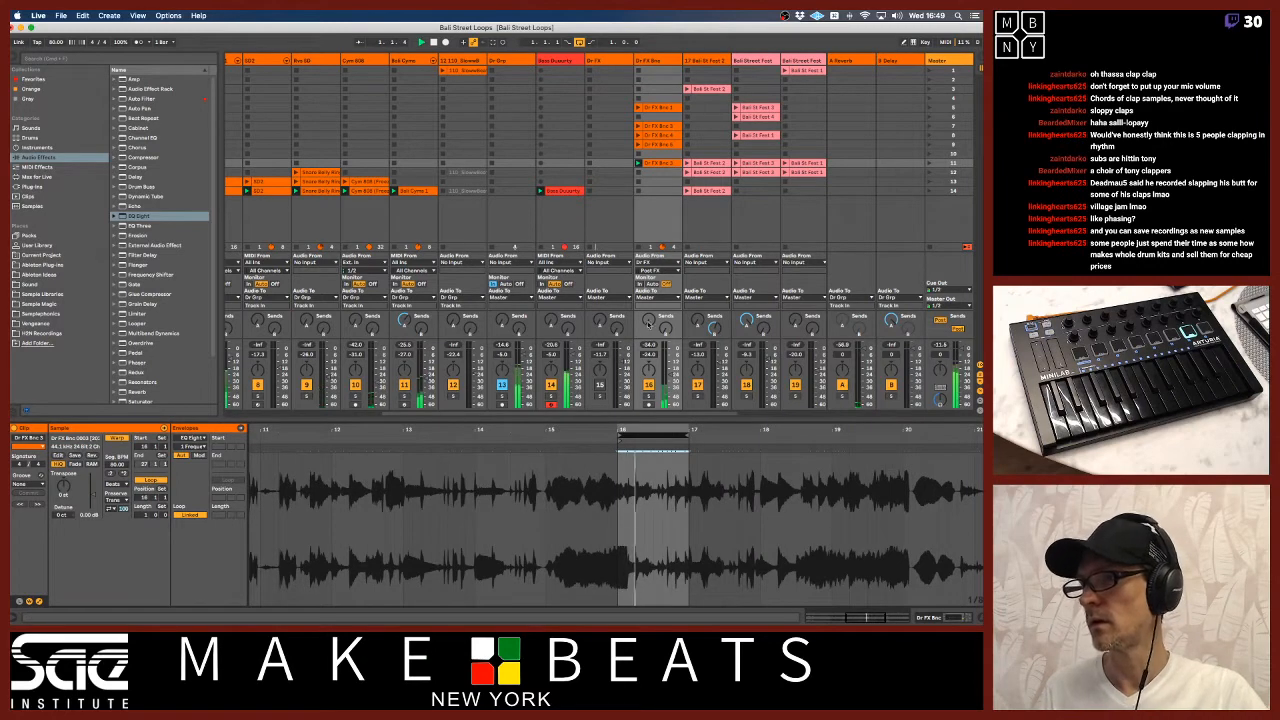
{"action": "left_click", "coordinate": [649, 396]}
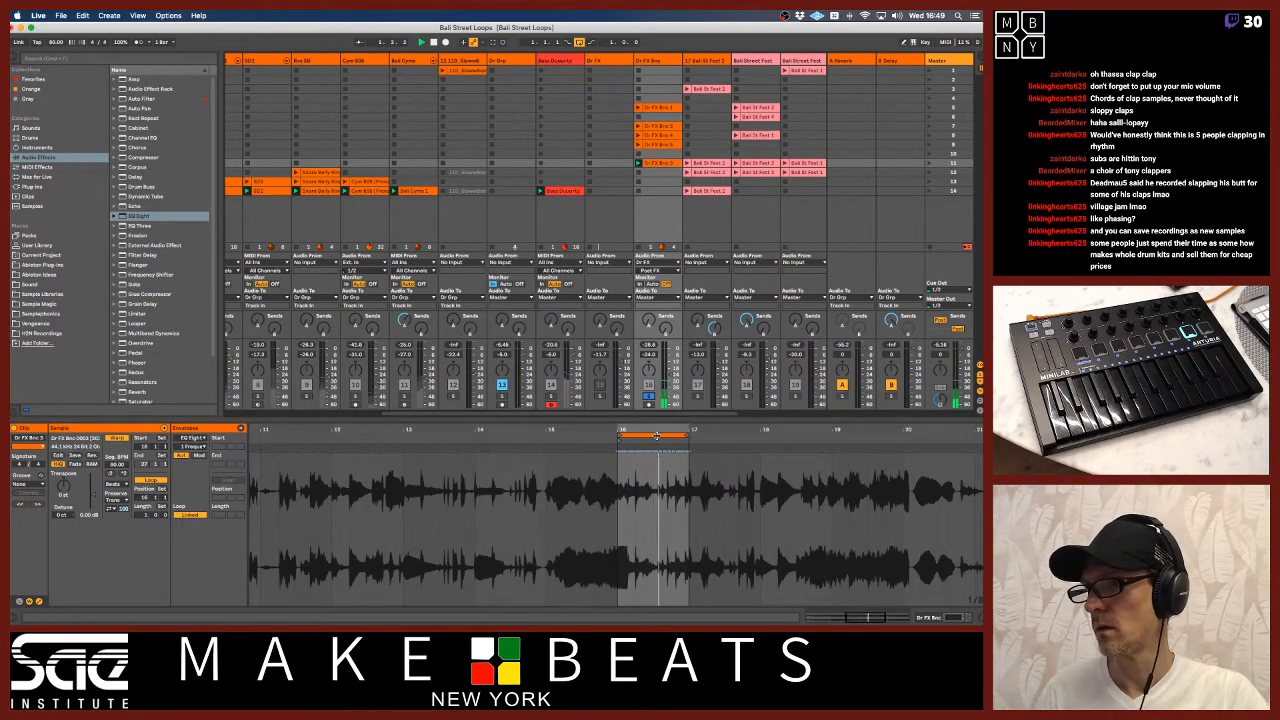
{"action": "left_click_drag", "start_coordinate": [688, 434], "coordinate": [757, 434]}
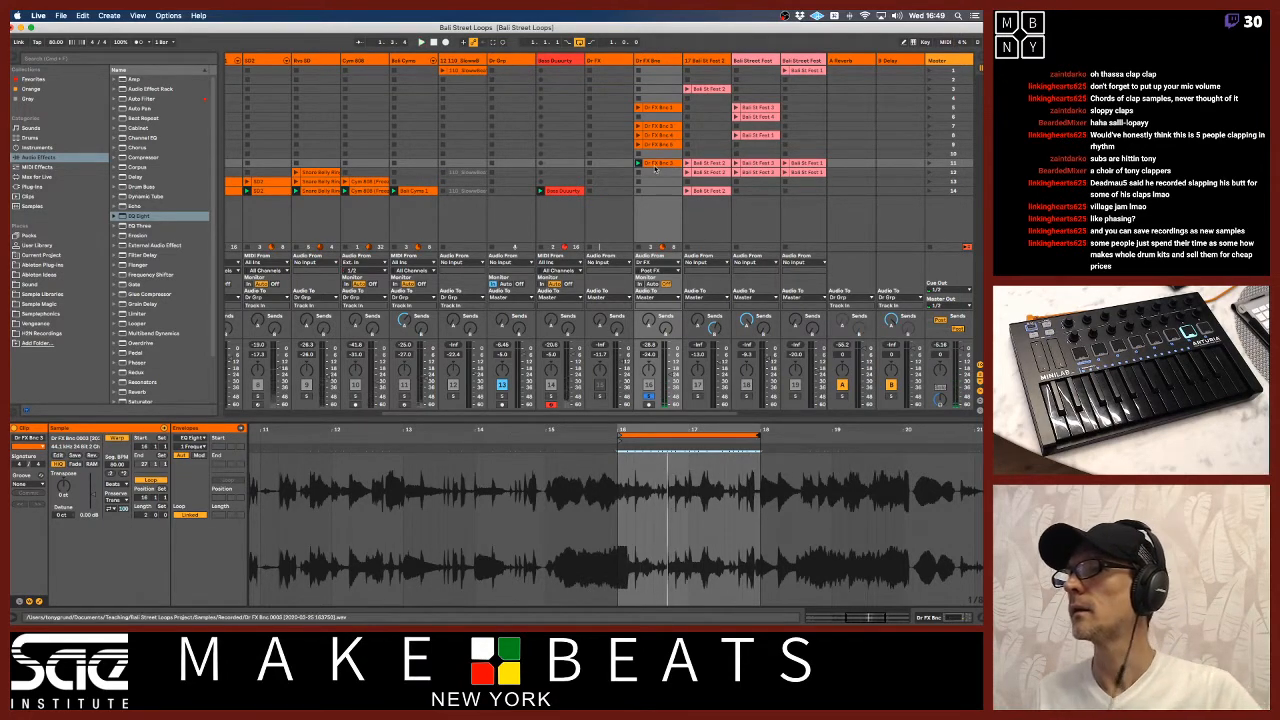
Copy the Dr FX Bnc clip from scene 11 to scene 12 and launch the copy
{"action": "left_click_drag", "start_coordinate": [657, 165], "coordinate": [656, 175]}
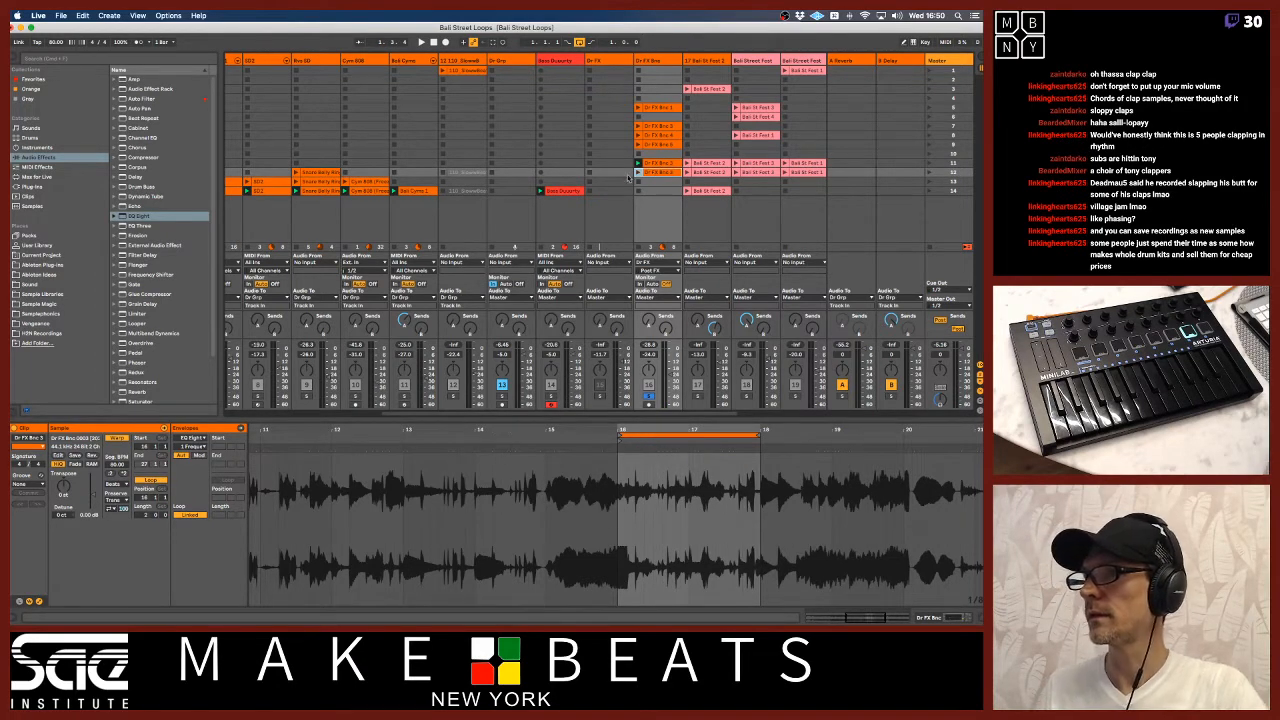
{"action": "left_click", "coordinate": [637, 173]}
Shift the scene 12 clip's two-bar loop to bar 20 and raise the track volume to about -14.5 dB
{"action": "left_click", "coordinate": [658, 435]}
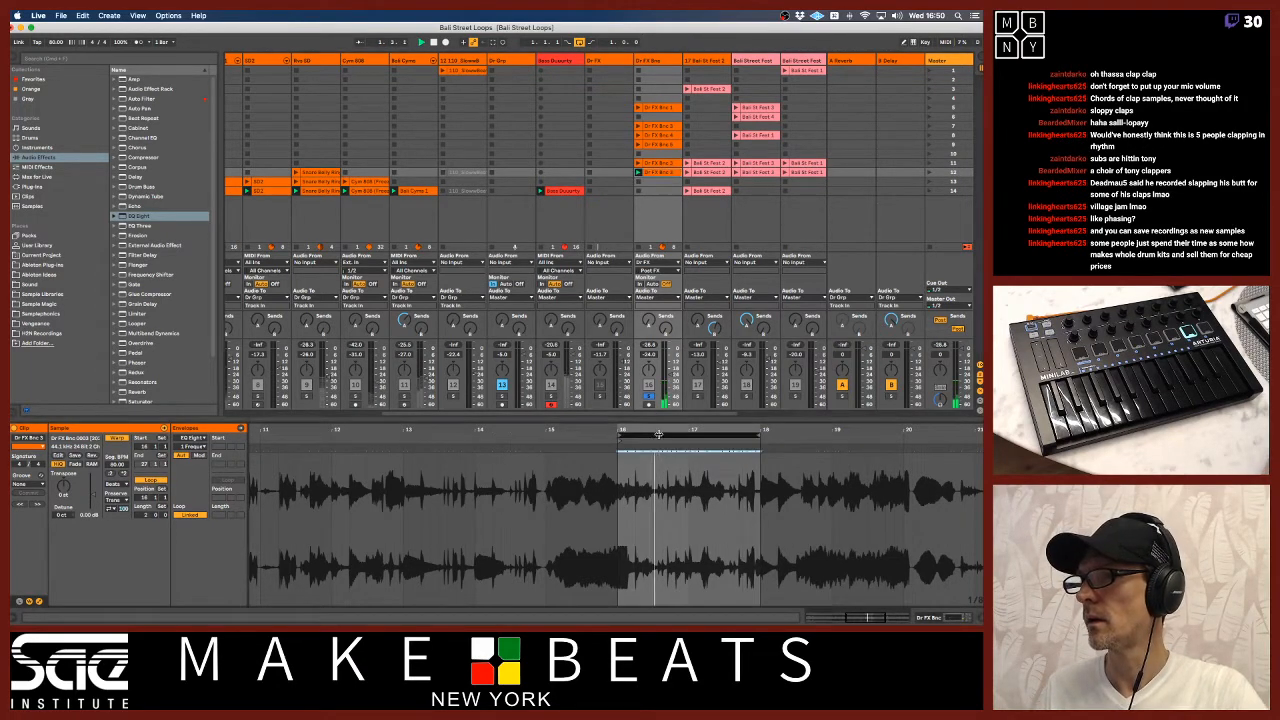
{"action": "key", "text": "Up"}
{"action": "key", "text": "Up"}
{"action": "left_click_drag", "start_coordinate": [670, 374], "coordinate": [670, 366]}
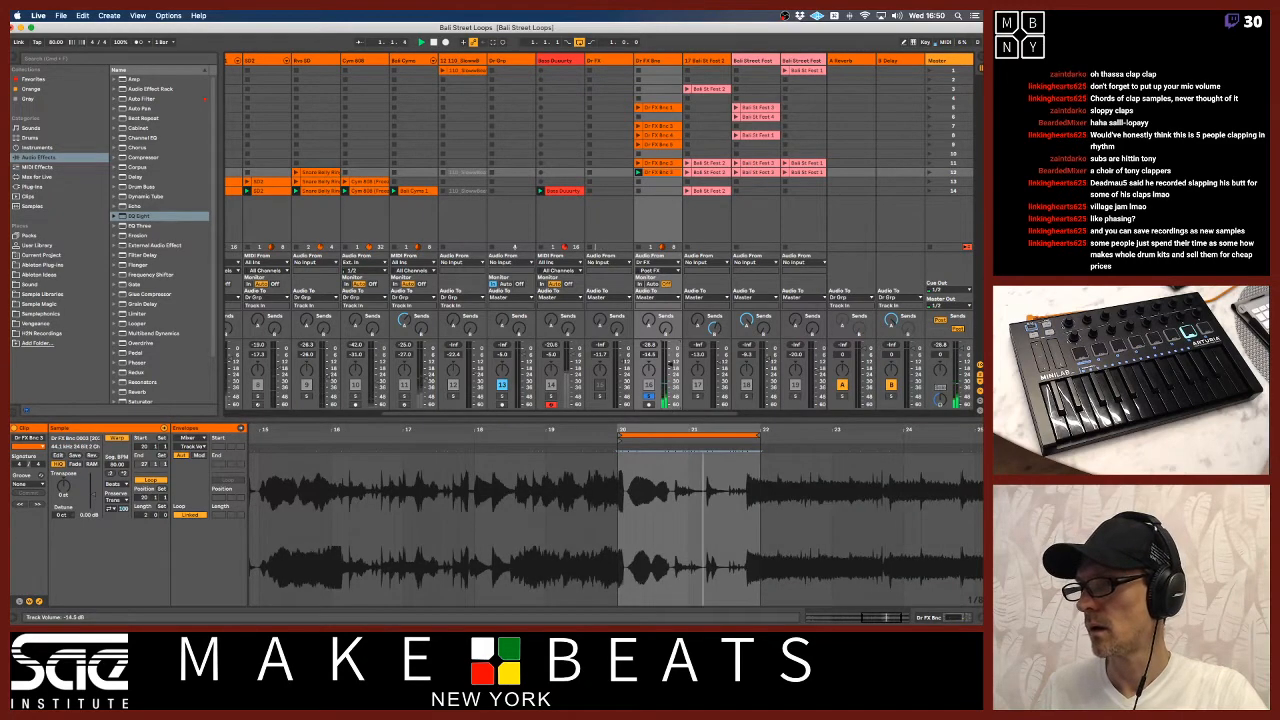
Shorten the scene 12 clip's loop to one bar starting on the hit just before bar 21, and unsolo the track
{"action": "left_click_drag", "start_coordinate": [670, 429], "coordinate": [588, 475]}
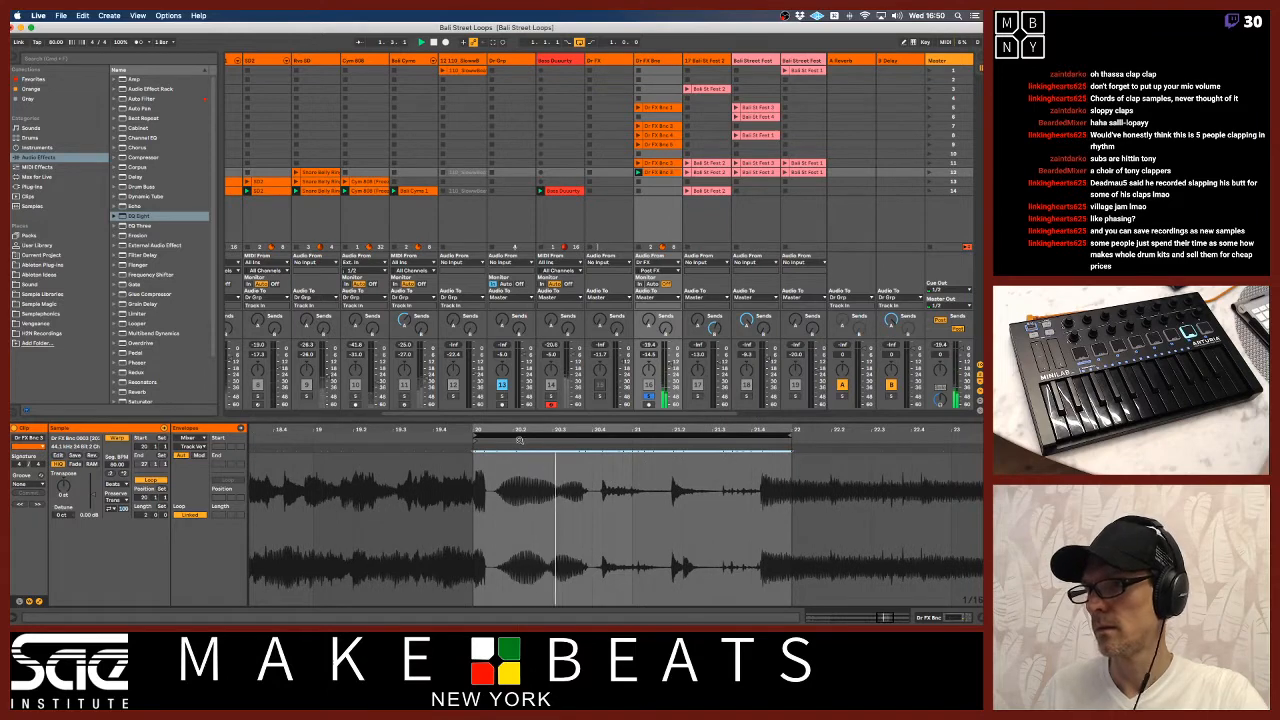
{"action": "left_click_drag", "start_coordinate": [474, 435], "coordinate": [624, 436]}
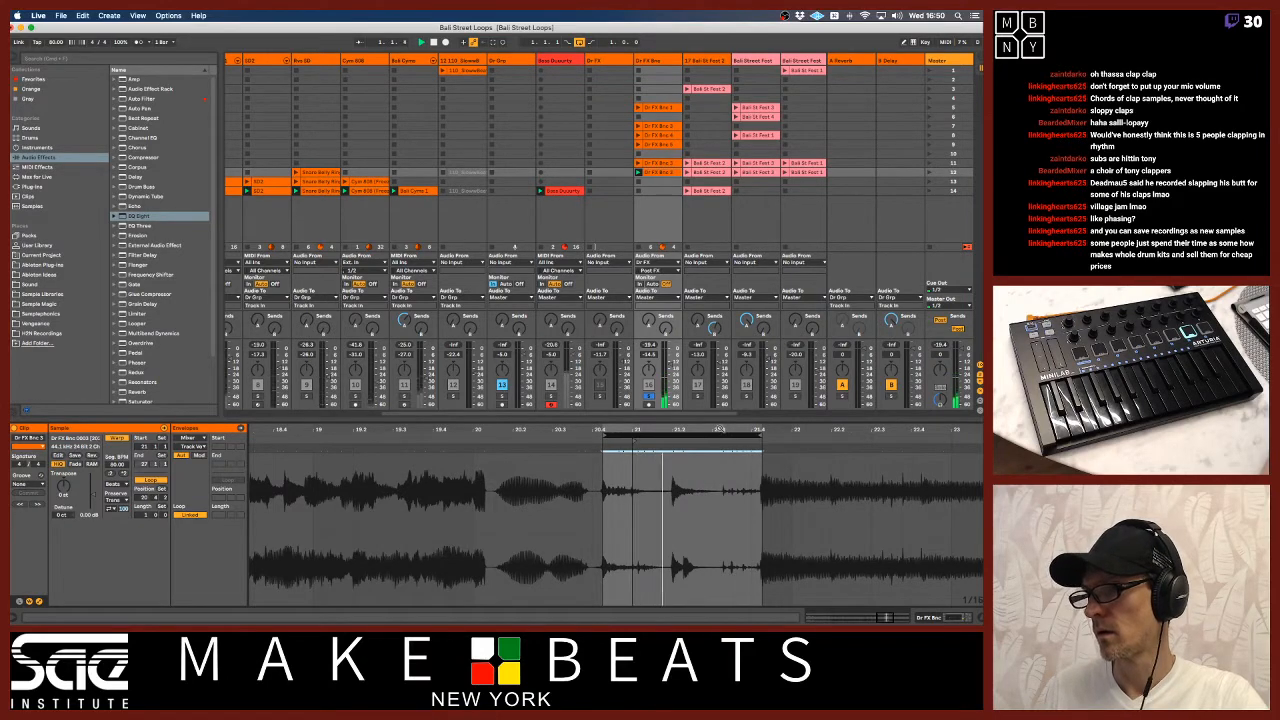
{"action": "left_click_drag", "start_coordinate": [728, 429], "coordinate": [728, 462]}
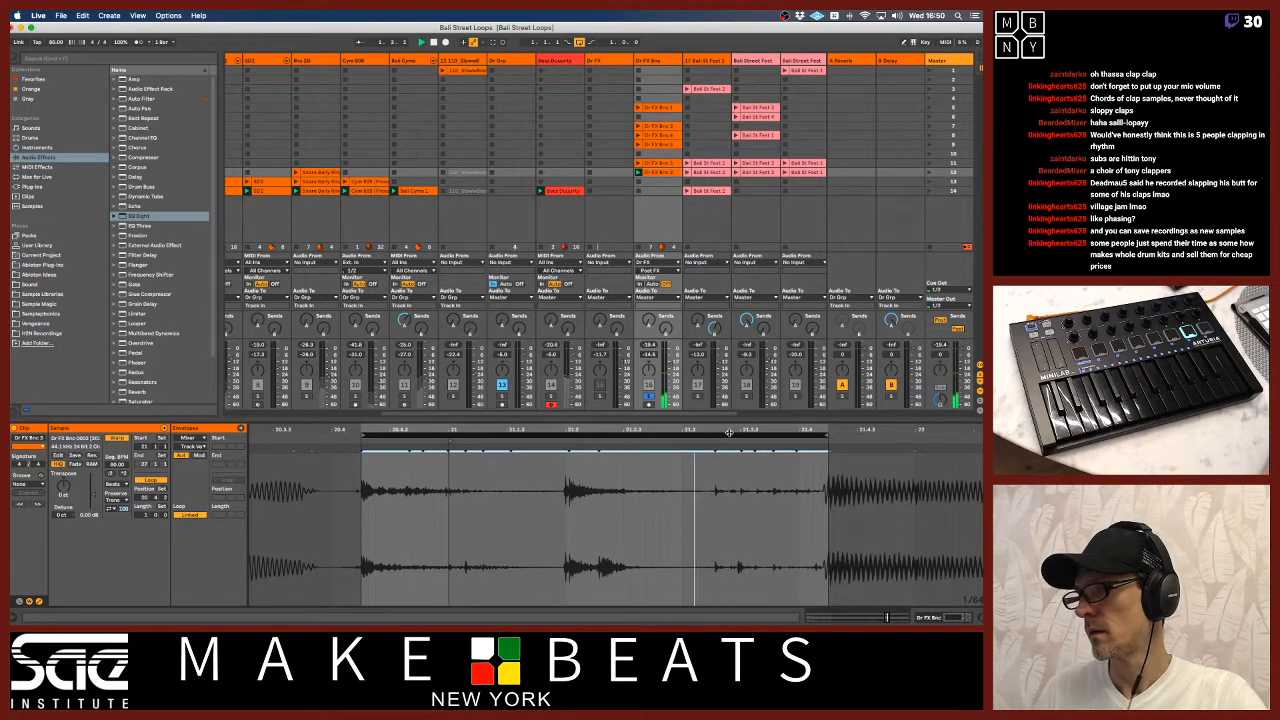
{"action": "left_click_drag", "start_coordinate": [729, 434], "coordinate": [723, 434]}
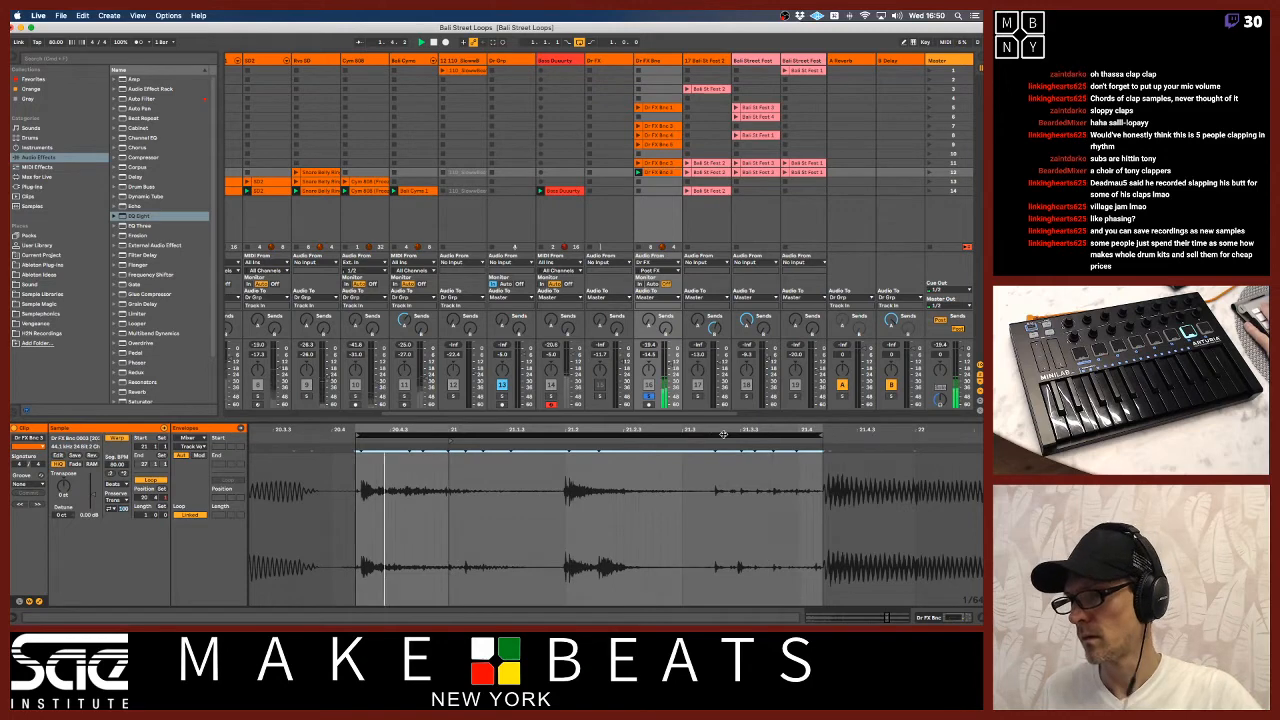
{"action": "left_click_drag", "start_coordinate": [722, 434], "coordinate": [702, 211]}
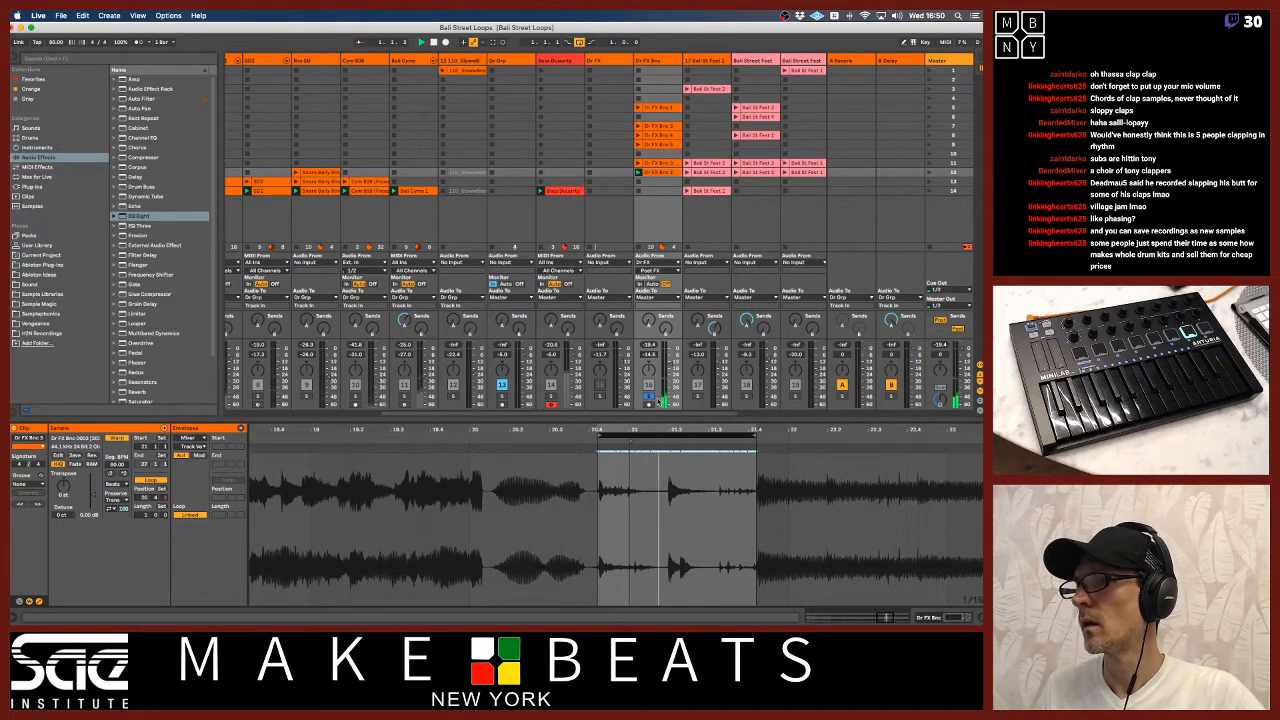
{"action": "left_click", "coordinate": [649, 397]}
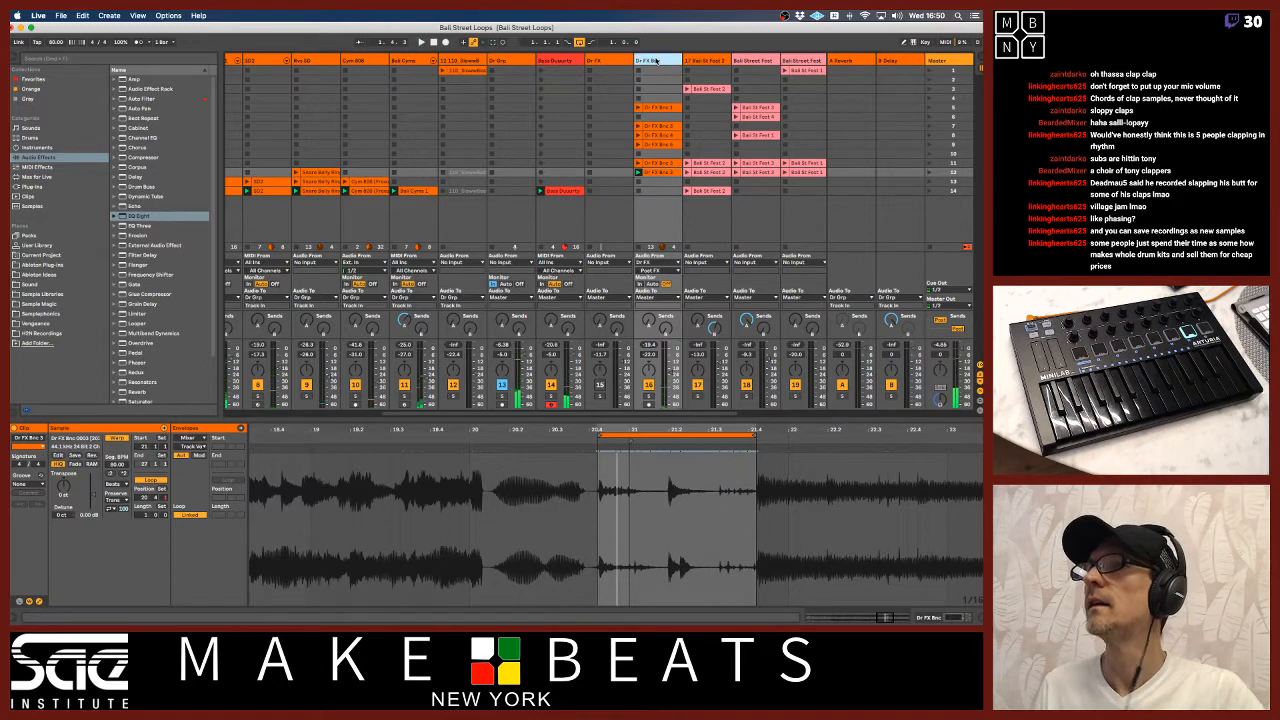
Duplicate the Dr FX Bnc track, move the original in front of the Dr Grp track, and route its output to Dr Grp
{"action": "key", "text": "super+d"}
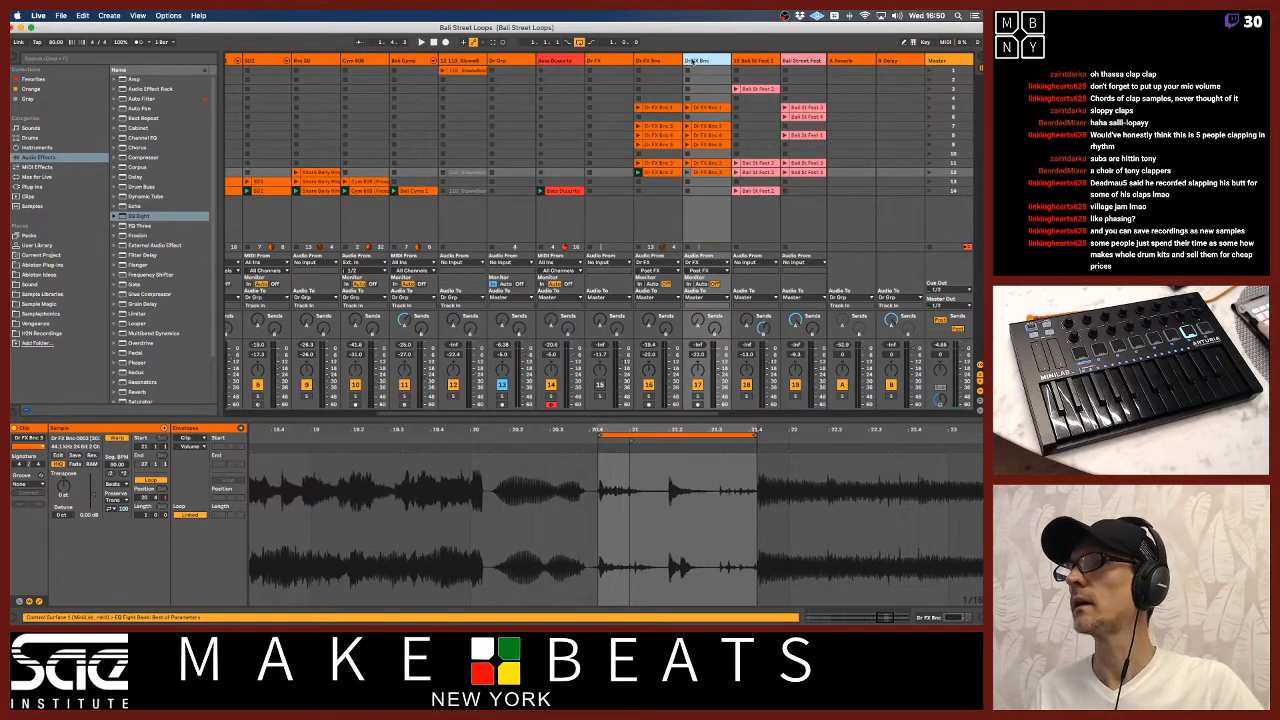
{"action": "left_click_drag", "start_coordinate": [661, 62], "coordinate": [494, 64]}
{"action": "left_click", "coordinate": [506, 300]}
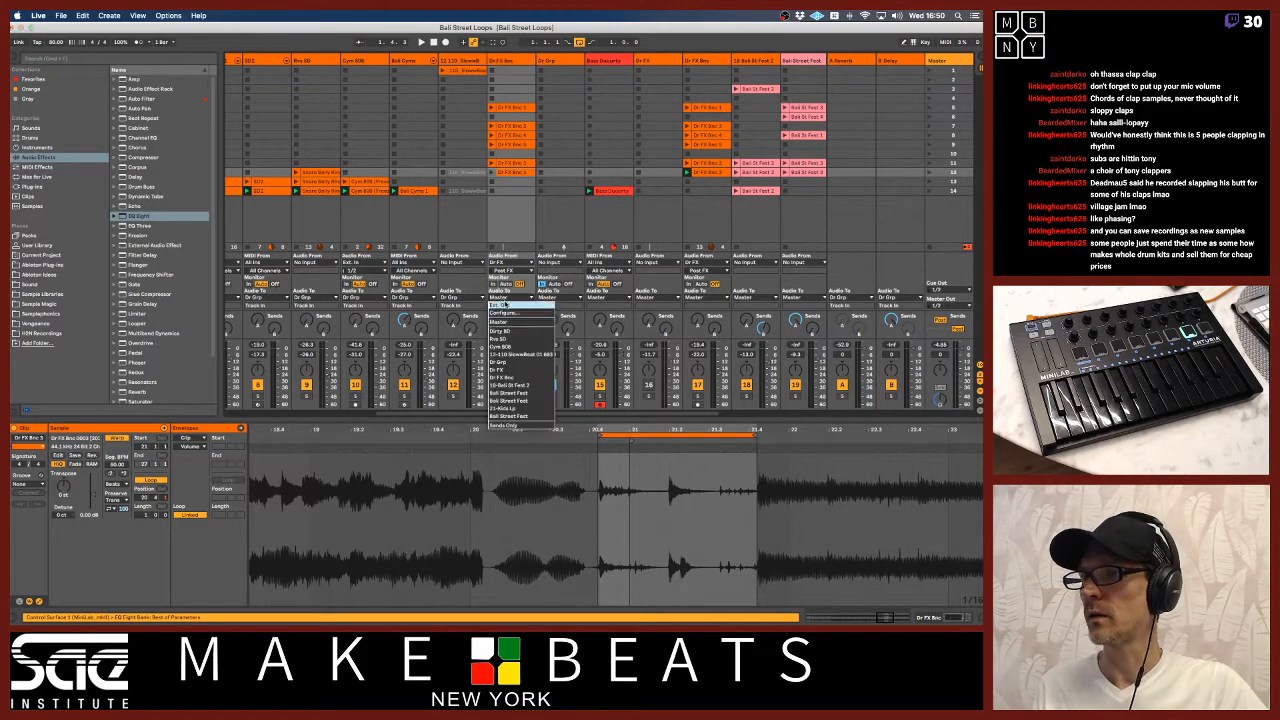
{"action": "left_click", "coordinate": [510, 364]}
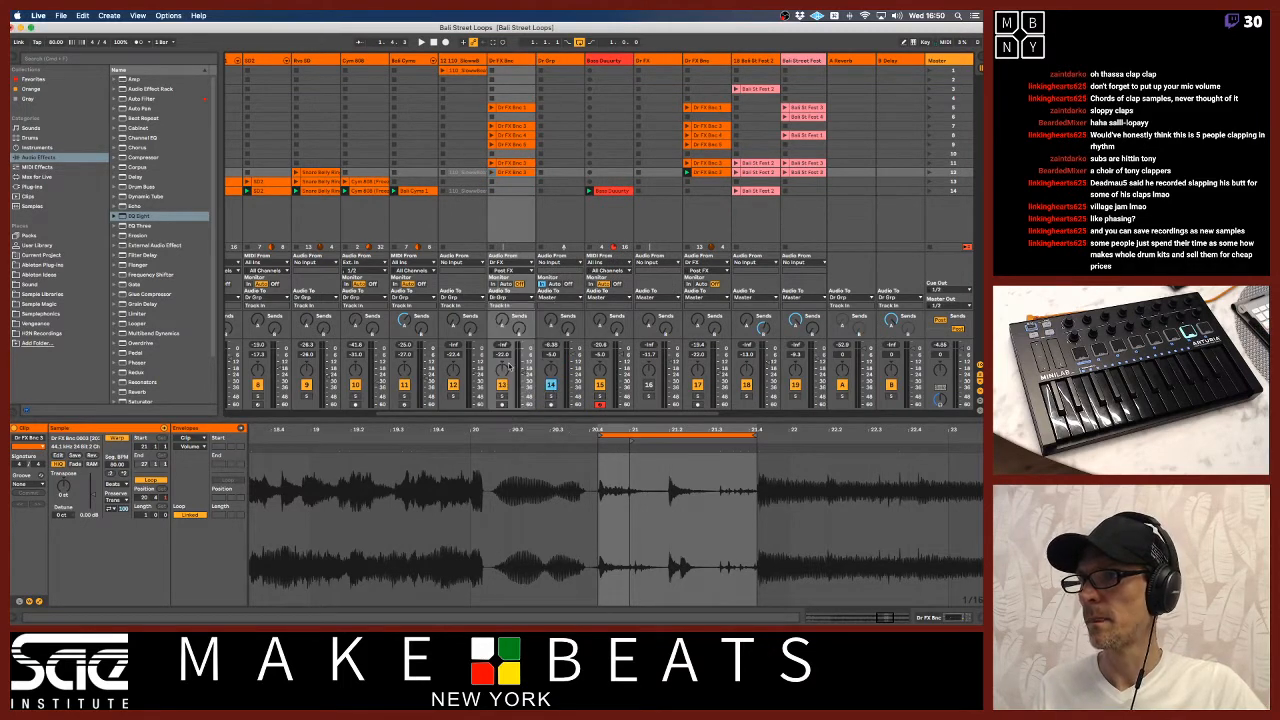
Play the beat and lower the volume of the Dr FX Bnc track routed to Dr Grp to -31 dB
{"action": "key", "text": "space"}
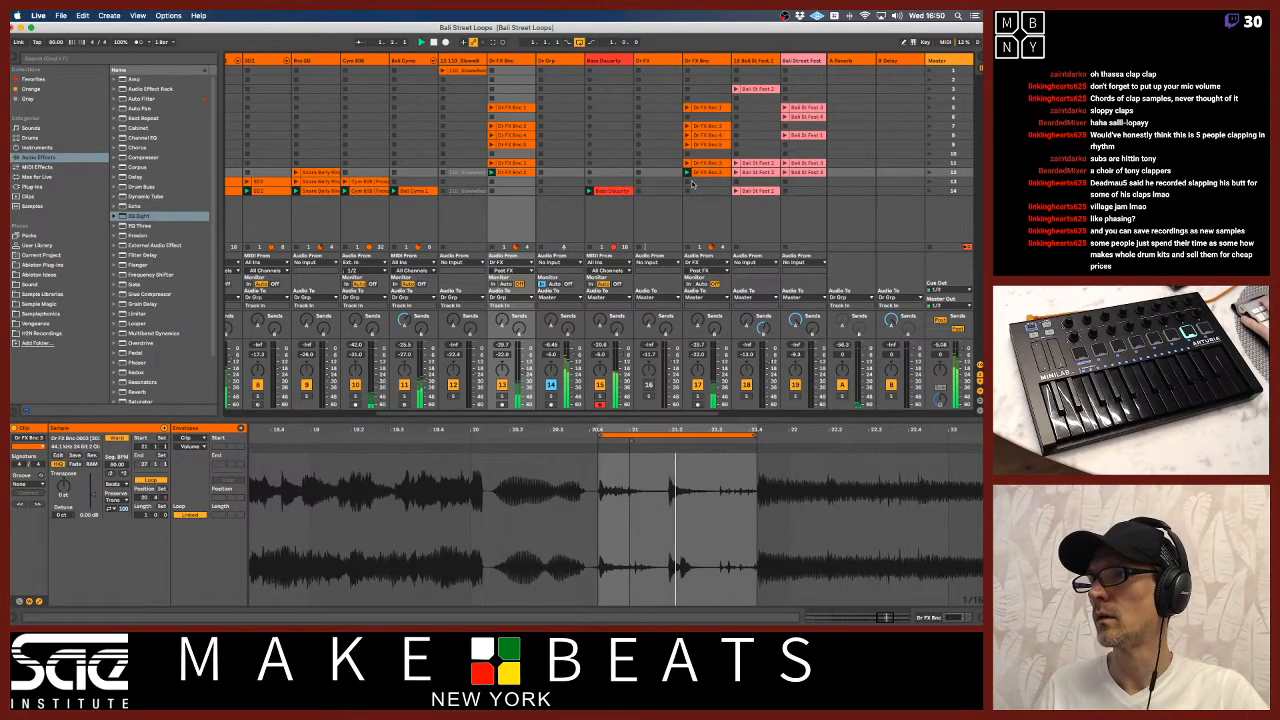
{"action": "left_click_drag", "start_coordinate": [519, 371], "coordinate": [525, 383]}
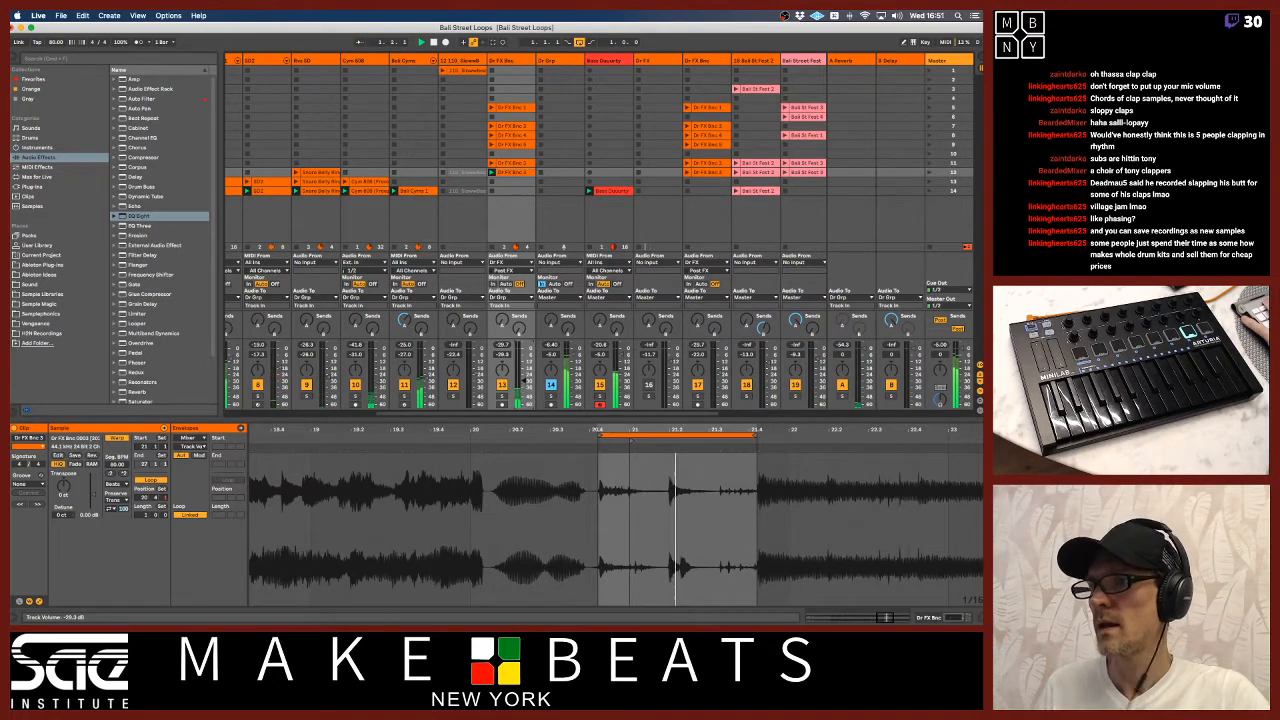
{"action": "left_click_drag", "start_coordinate": [524, 381], "coordinate": [524, 382]}
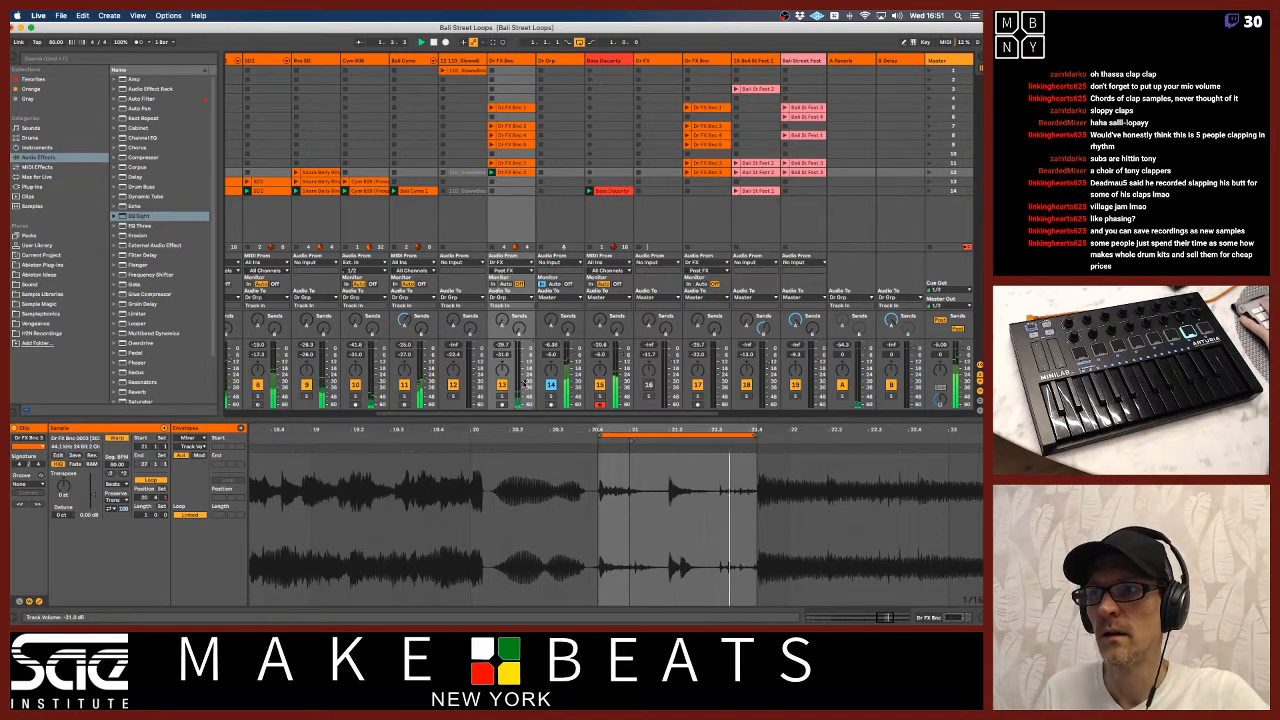
{"action": "left_click_drag", "start_coordinate": [561, 413], "coordinate": [647, 404]}
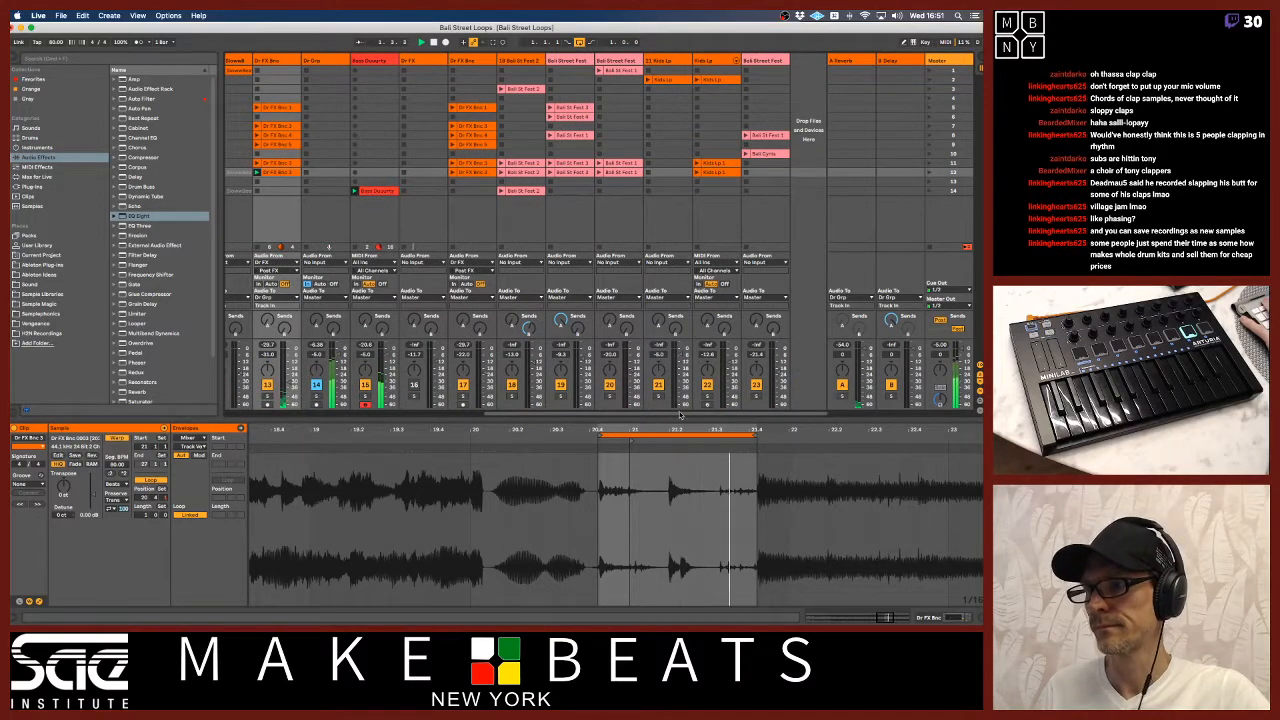